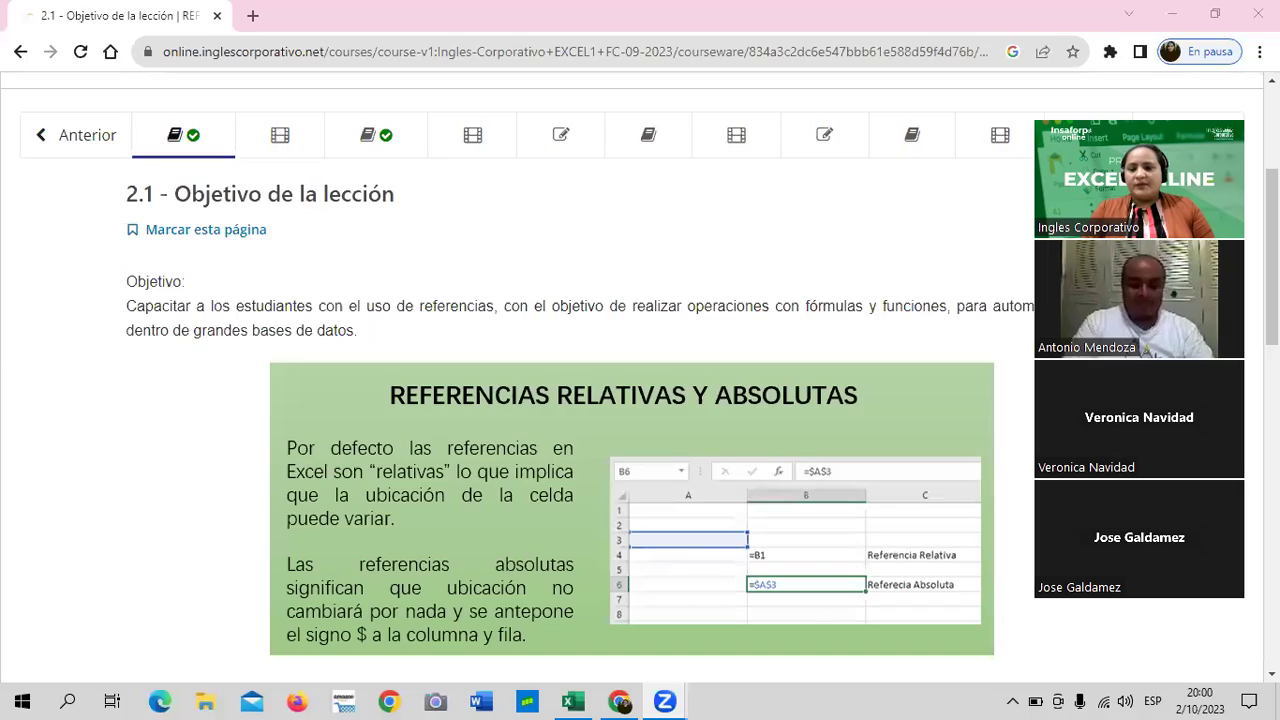
- Bring the Inglés Corporativo course window forward and scroll through the current lesson page
{"action": "left_click", "coordinate": [632, 4]}
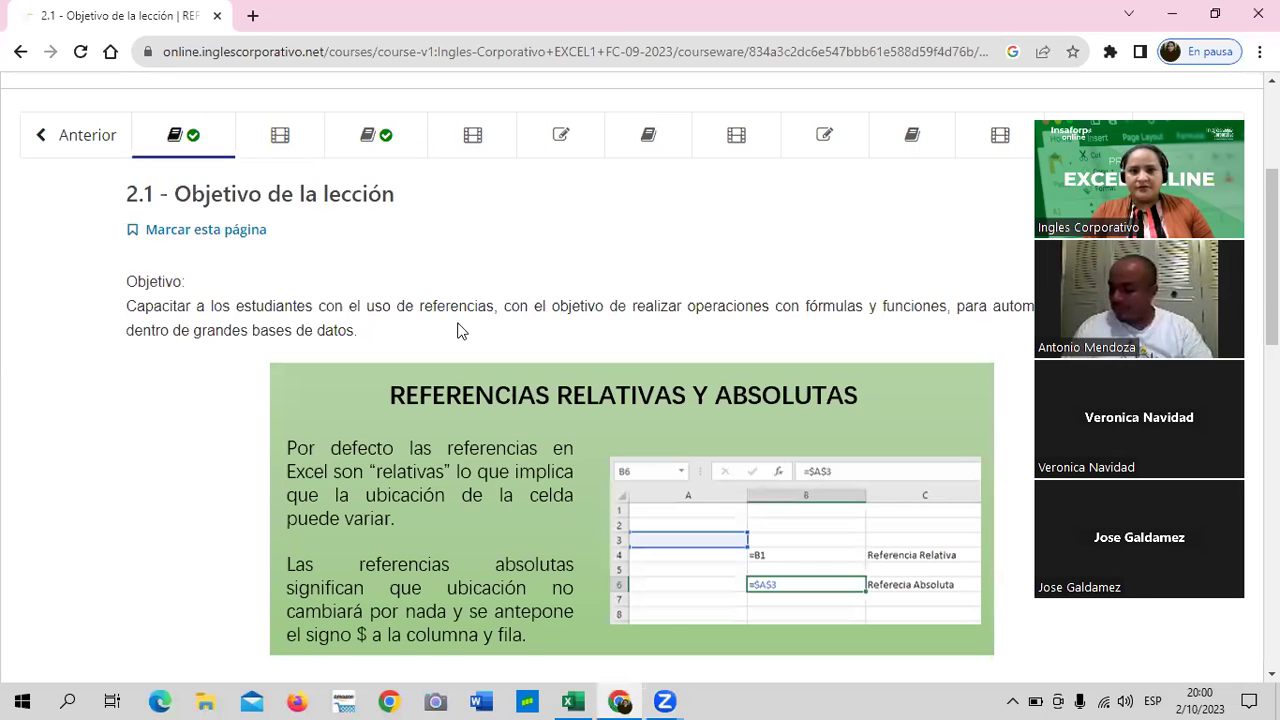
{"action": "left_click_drag", "start_coordinate": [1161, 115], "coordinate": [1176, 100]}
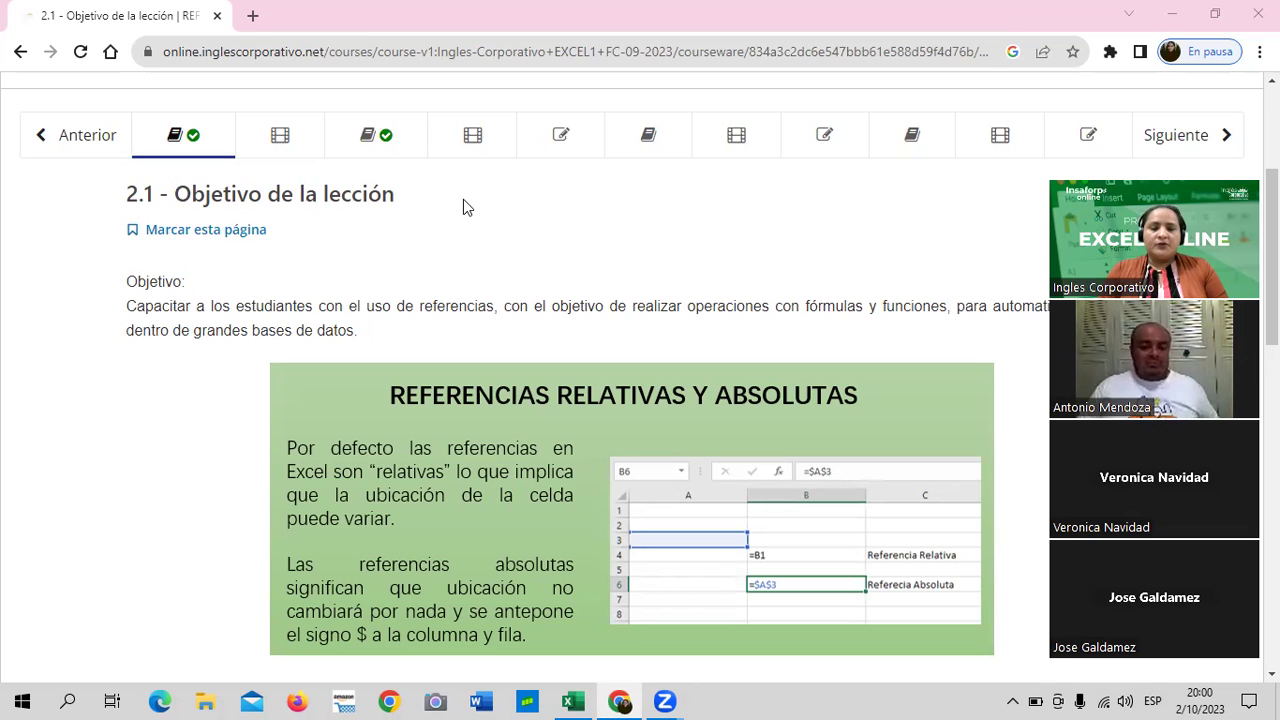
{"action": "scroll", "coordinate": [120, 210], "scroll_direction": "up", "scroll_amount": 1}
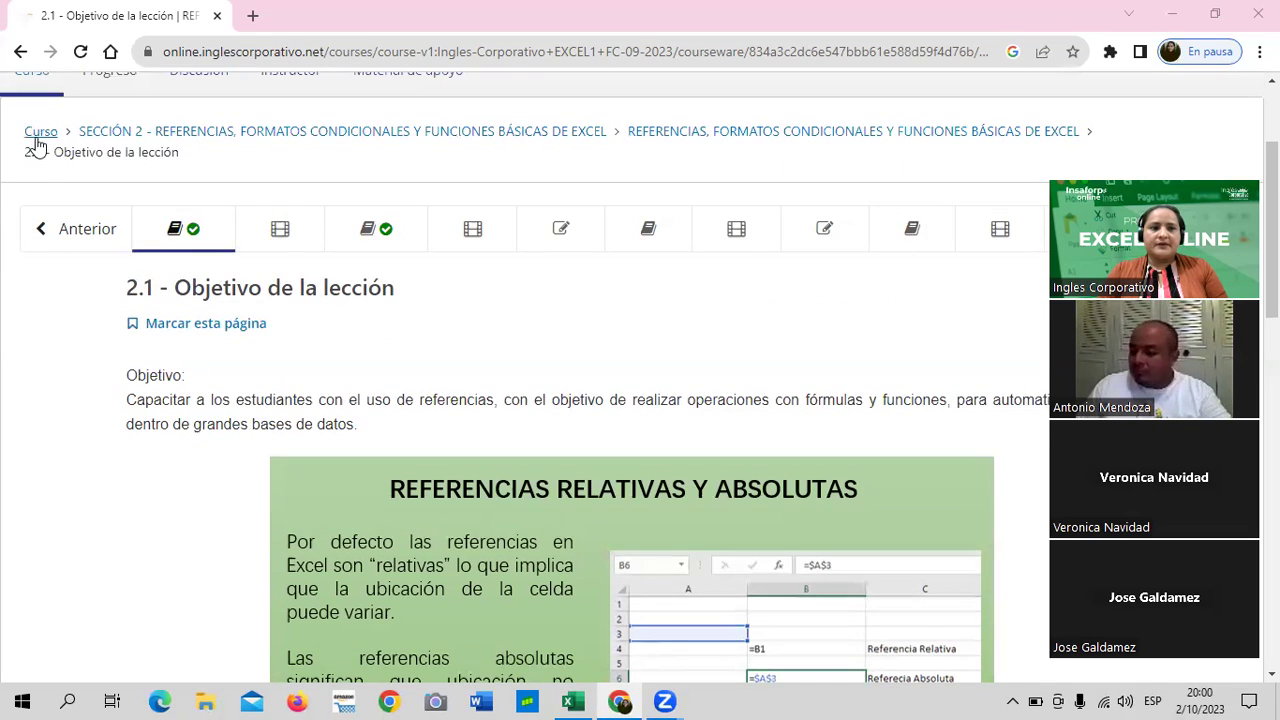
{"action": "scroll", "coordinate": [105, 199], "scroll_direction": "up", "scroll_amount": 1}
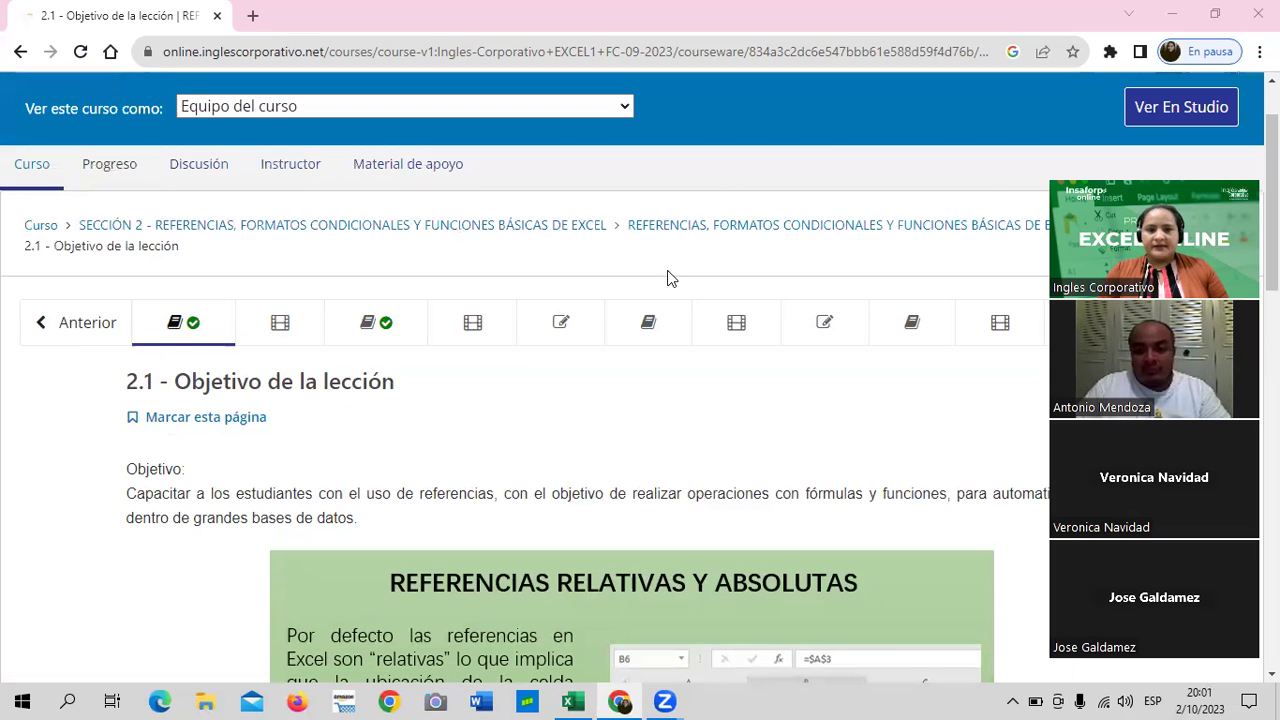
{"action": "scroll", "coordinate": [594, 366], "scroll_direction": "down", "scroll_amount": 1}
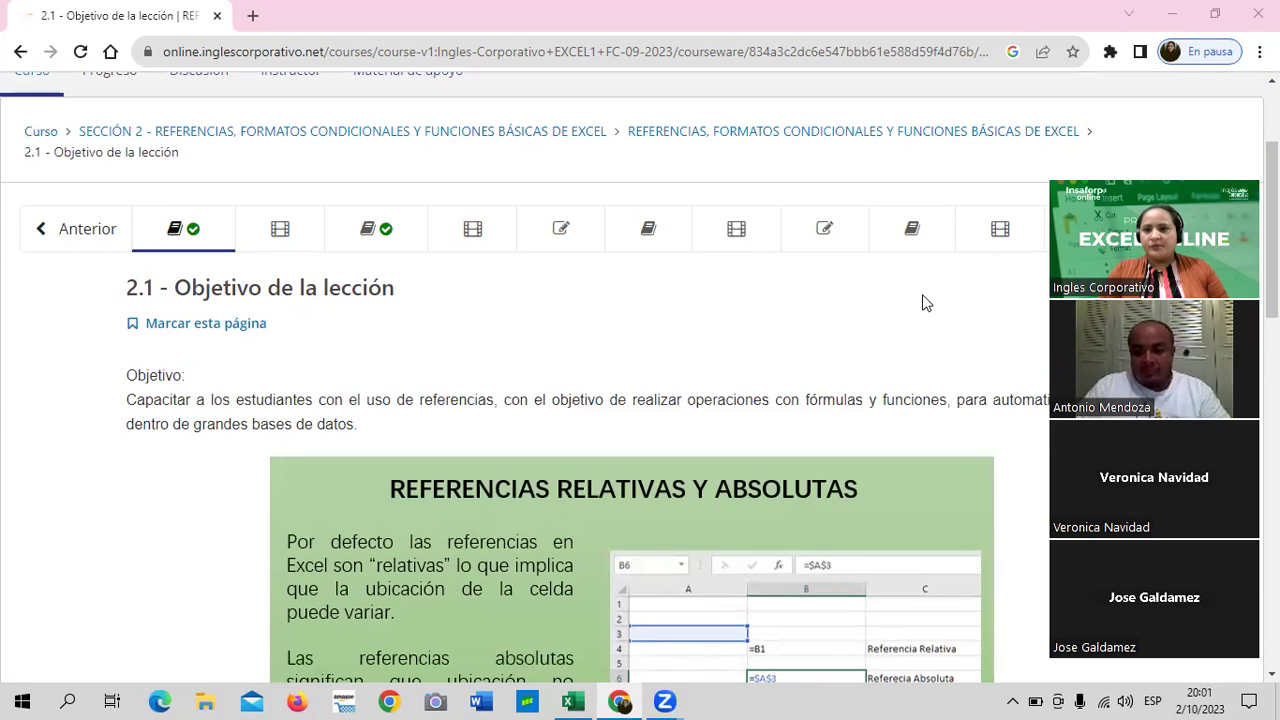
{"action": "scroll", "coordinate": [845, 315], "scroll_direction": "down", "scroll_amount": 2}
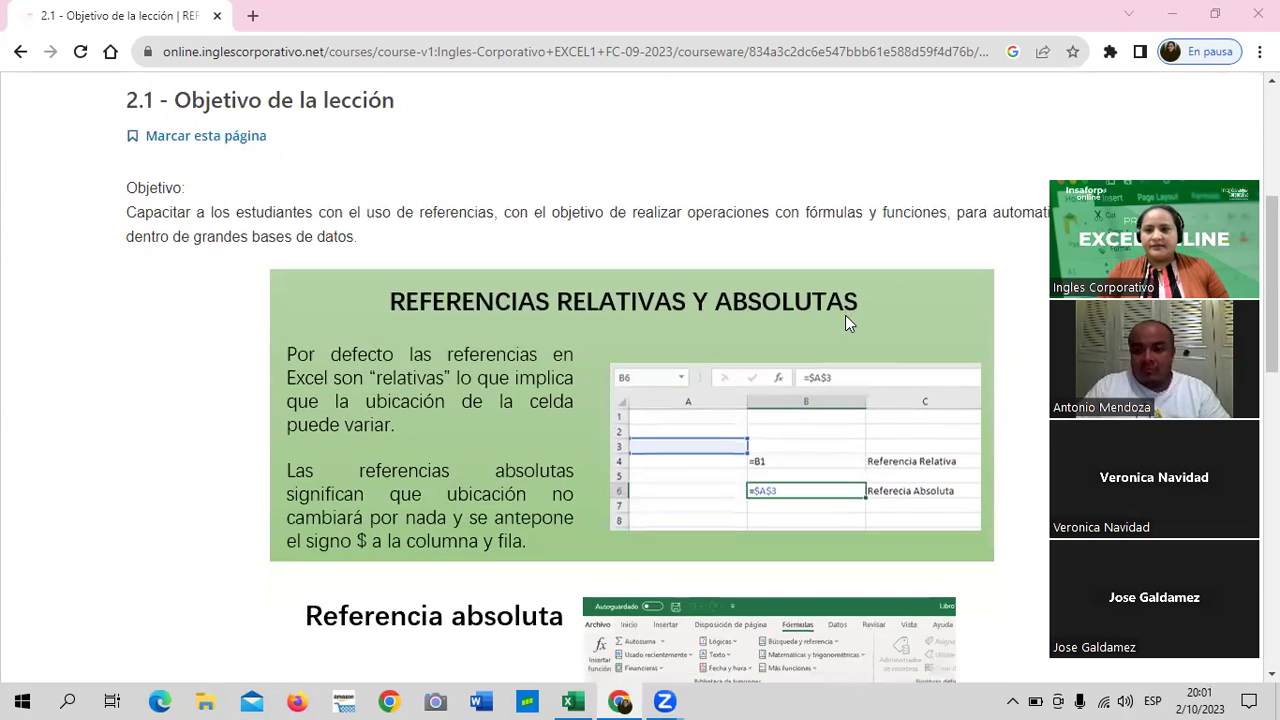
{"action": "scroll", "coordinate": [845, 315], "scroll_direction": "up", "scroll_amount": 1}
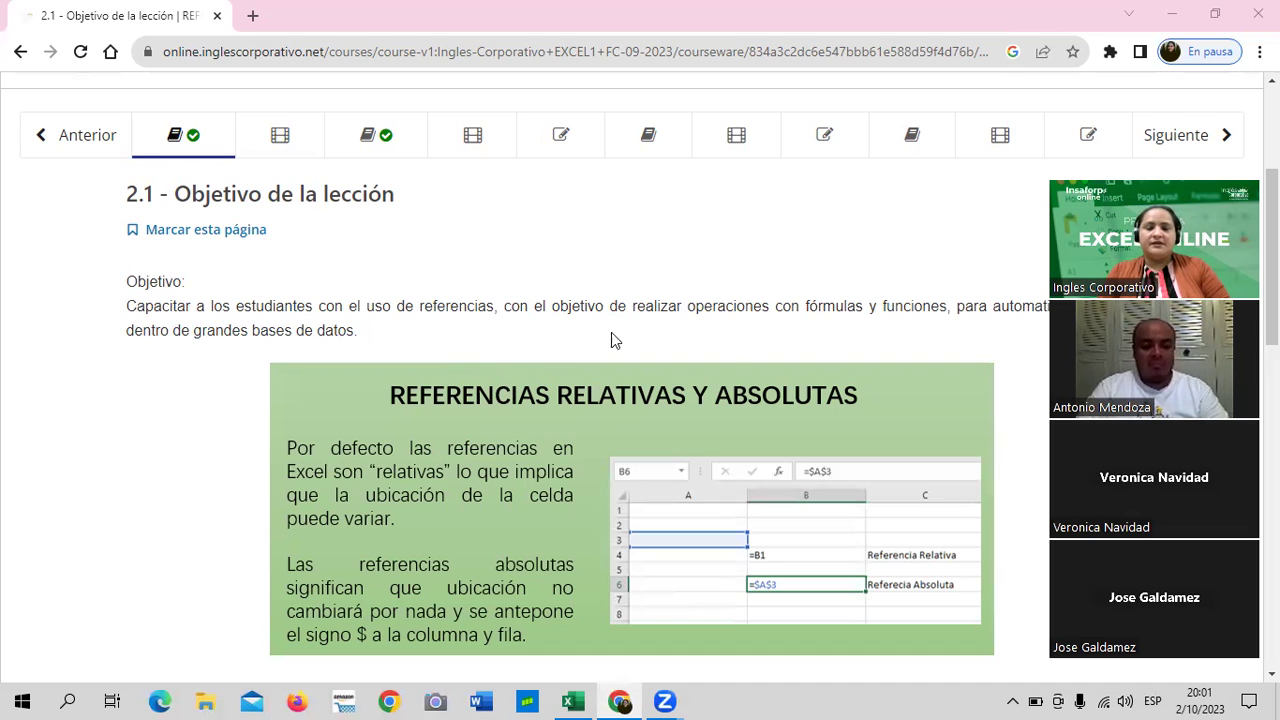
{"action": "scroll", "coordinate": [805, 388], "scroll_direction": "down", "scroll_amount": 1}
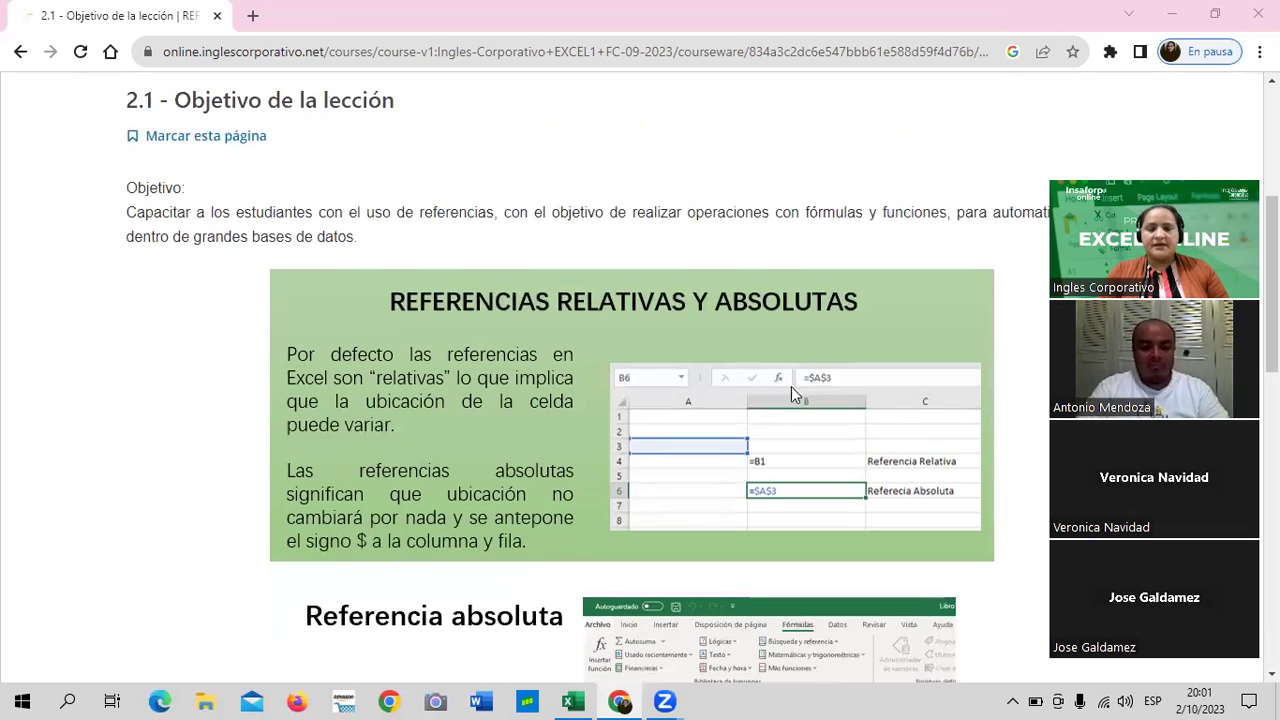
{"action": "scroll", "coordinate": [791, 386], "scroll_direction": "up", "scroll_amount": 2}
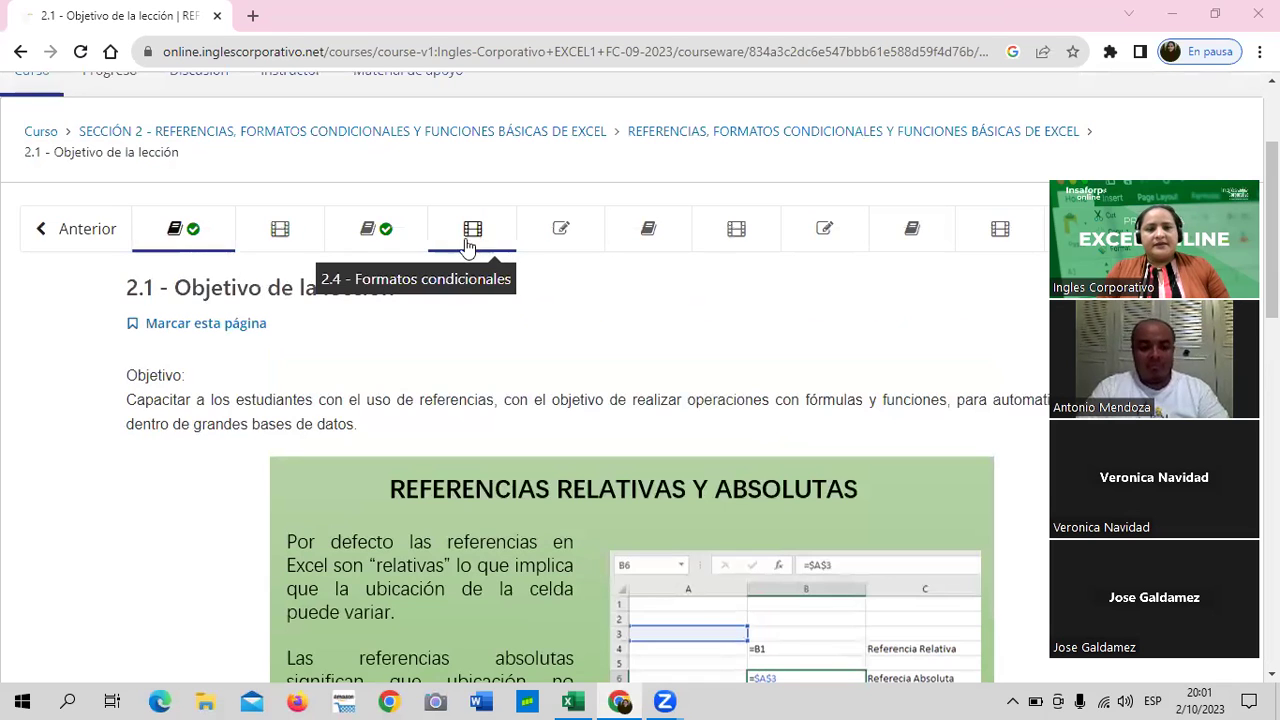
- Open the lesson 2.3 objective page and read through it
{"action": "left_click", "coordinate": [403, 235]}
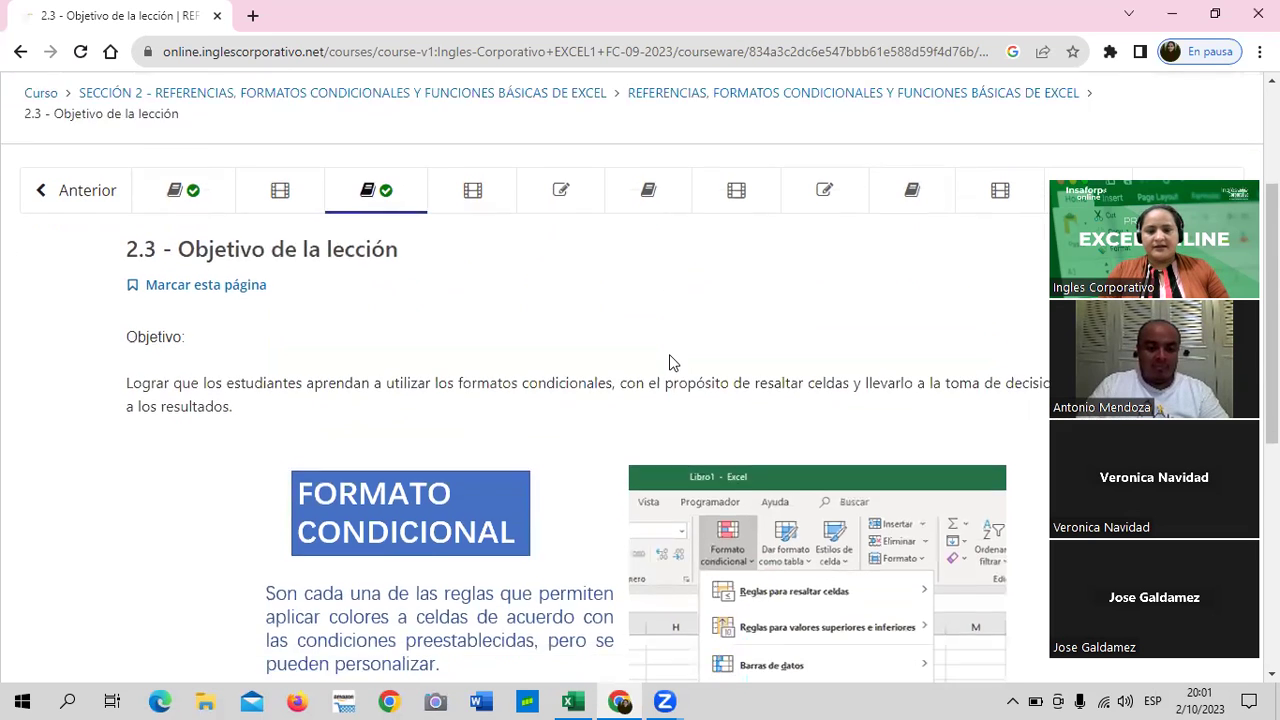
{"action": "scroll", "coordinate": [671, 354], "scroll_direction": "down", "scroll_amount": 3}
{"action": "scroll", "coordinate": [672, 358], "scroll_direction": "down", "scroll_amount": 1}
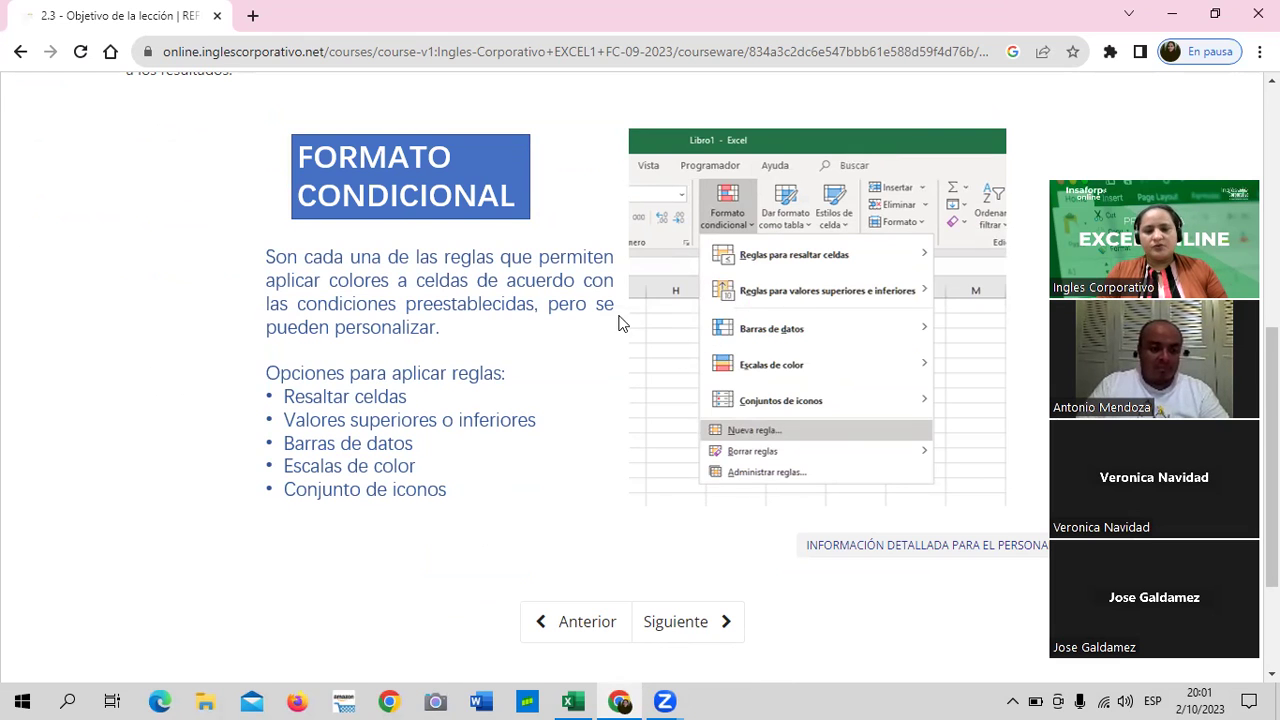
{"action": "scroll", "coordinate": [618, 321], "scroll_direction": "up", "scroll_amount": 2}
{"action": "scroll", "coordinate": [615, 319], "scroll_direction": "up", "scroll_amount": 1}
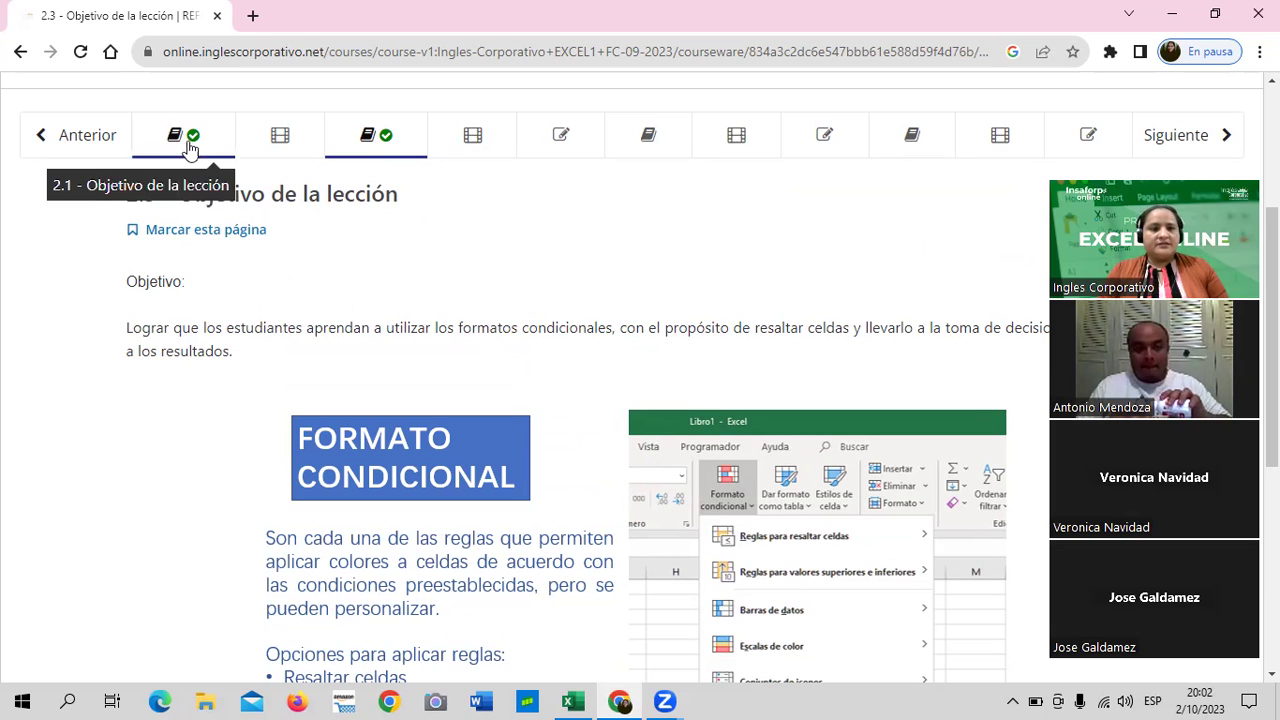
- Review the Uso de referencias and 2.1 lessons, then bring up the HOJA PRÁCTICA - SECCION 2 workbook
{"action": "left_click", "coordinate": [248, 137]}
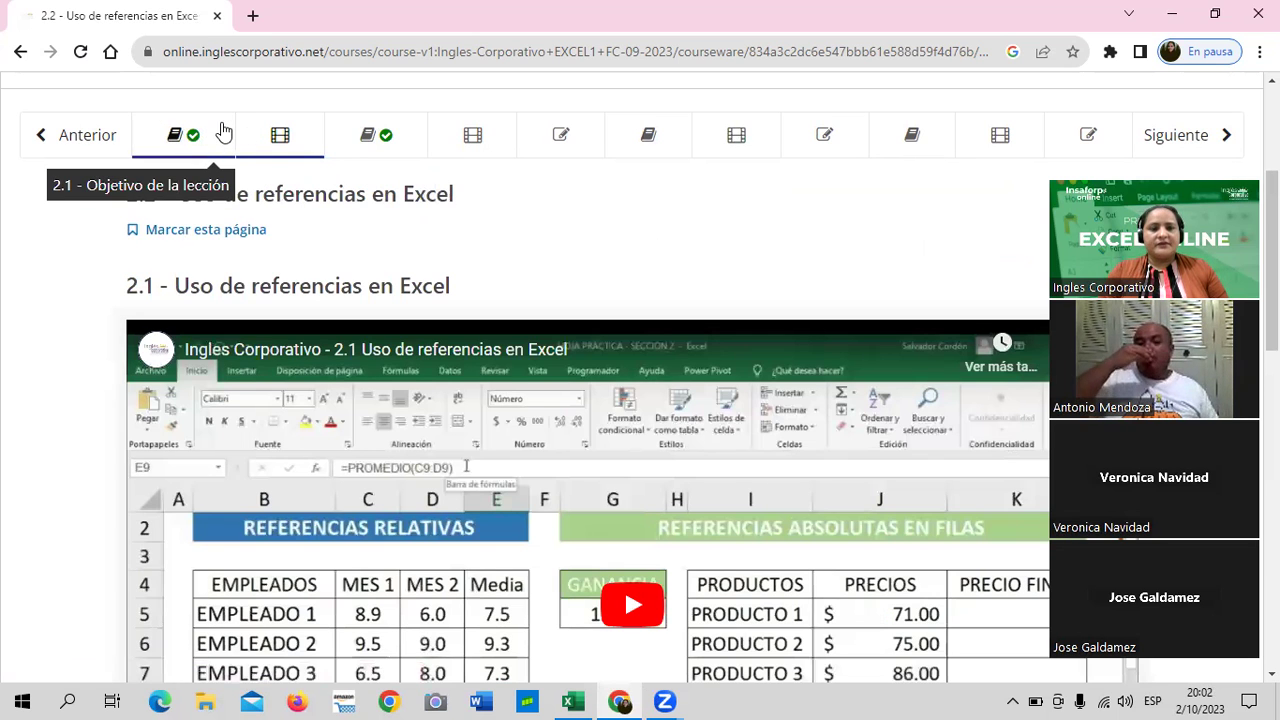
{"action": "left_click", "coordinate": [223, 132]}
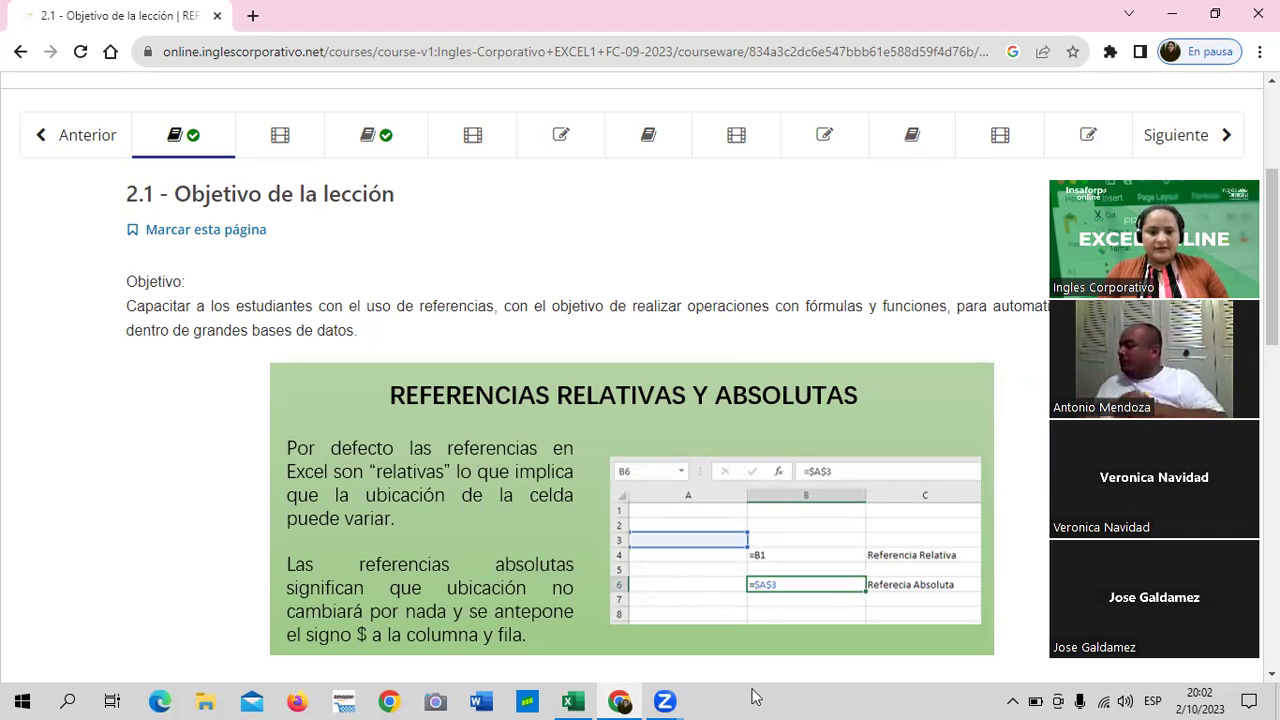
{"action": "left_click", "coordinate": [572, 701]}
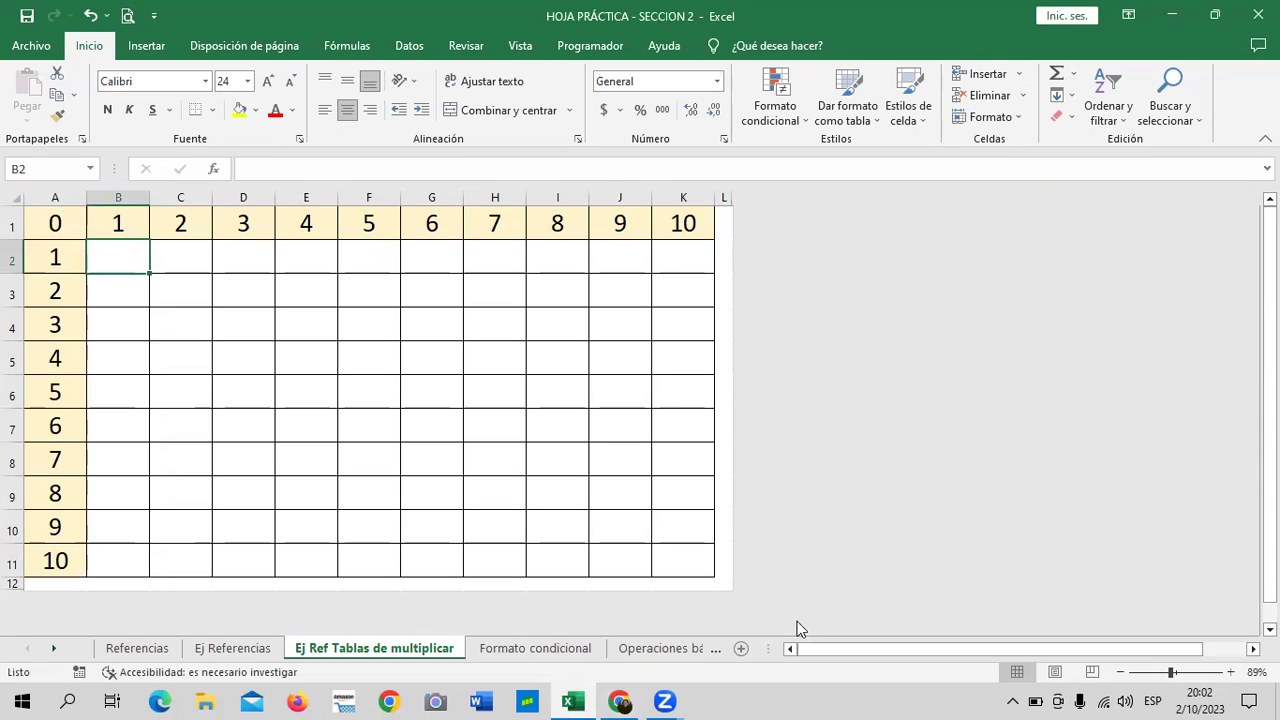
- Select K2 on the multiplication sheet, then look over the Referencias and Ej Referencias sheets
{"action": "left_click", "coordinate": [676, 261]}
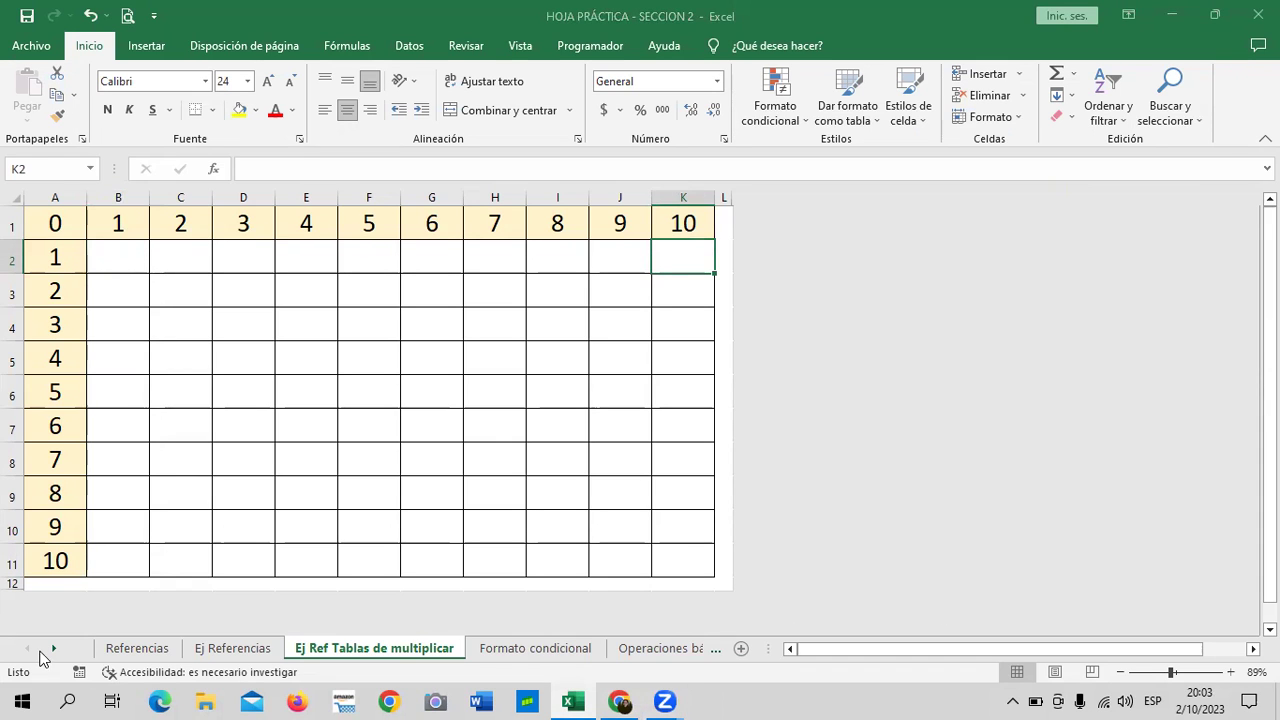
{"action": "left_click", "coordinate": [122, 650]}
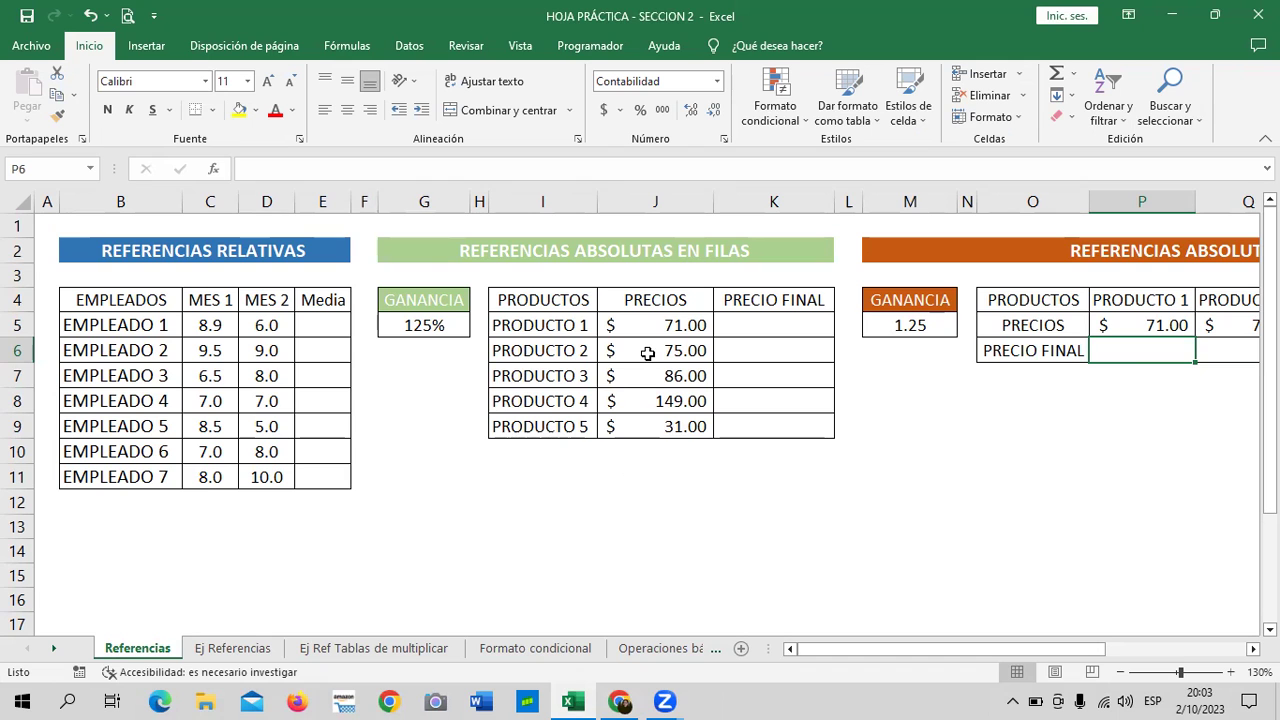
{"action": "mouse_move", "coordinate": [991, 648]}
{"action": "left_mouse_down"}
{"action": "mouse_move", "coordinate": [1119, 648]}
{"action": "mouse_move", "coordinate": [907, 650]}
{"action": "left_mouse_up"}
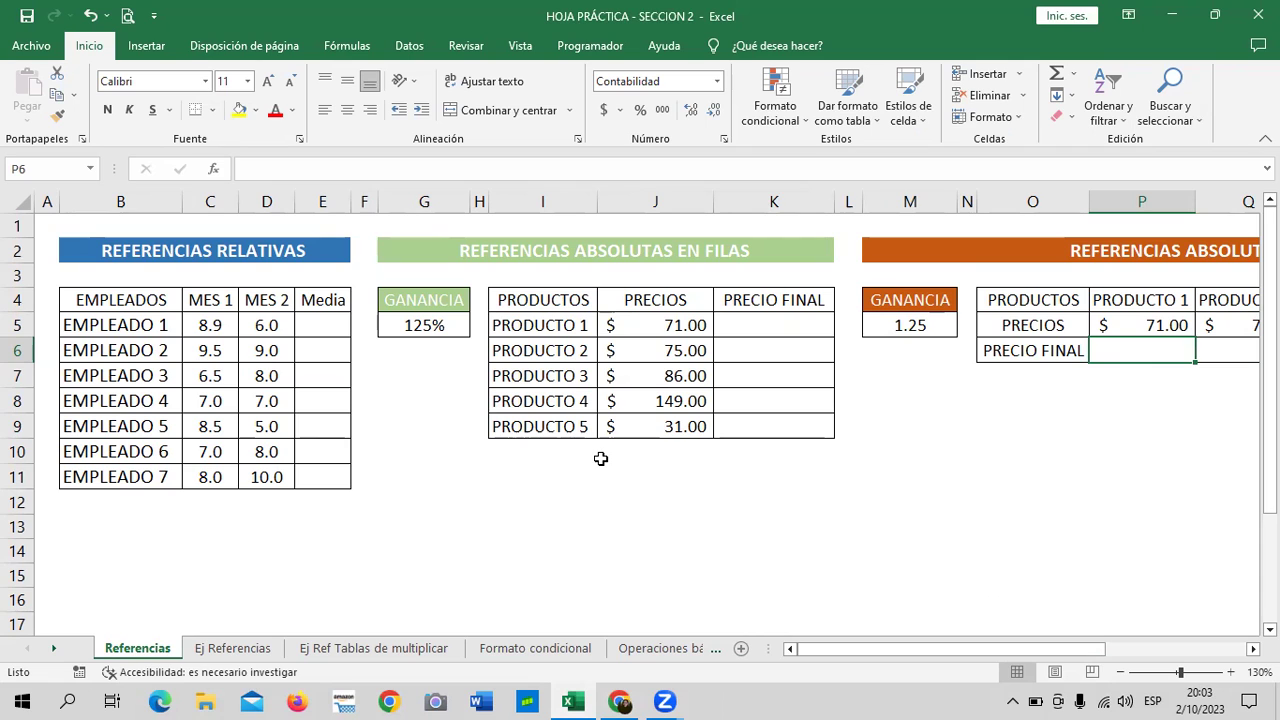
{"action": "left_click", "coordinate": [236, 649]}
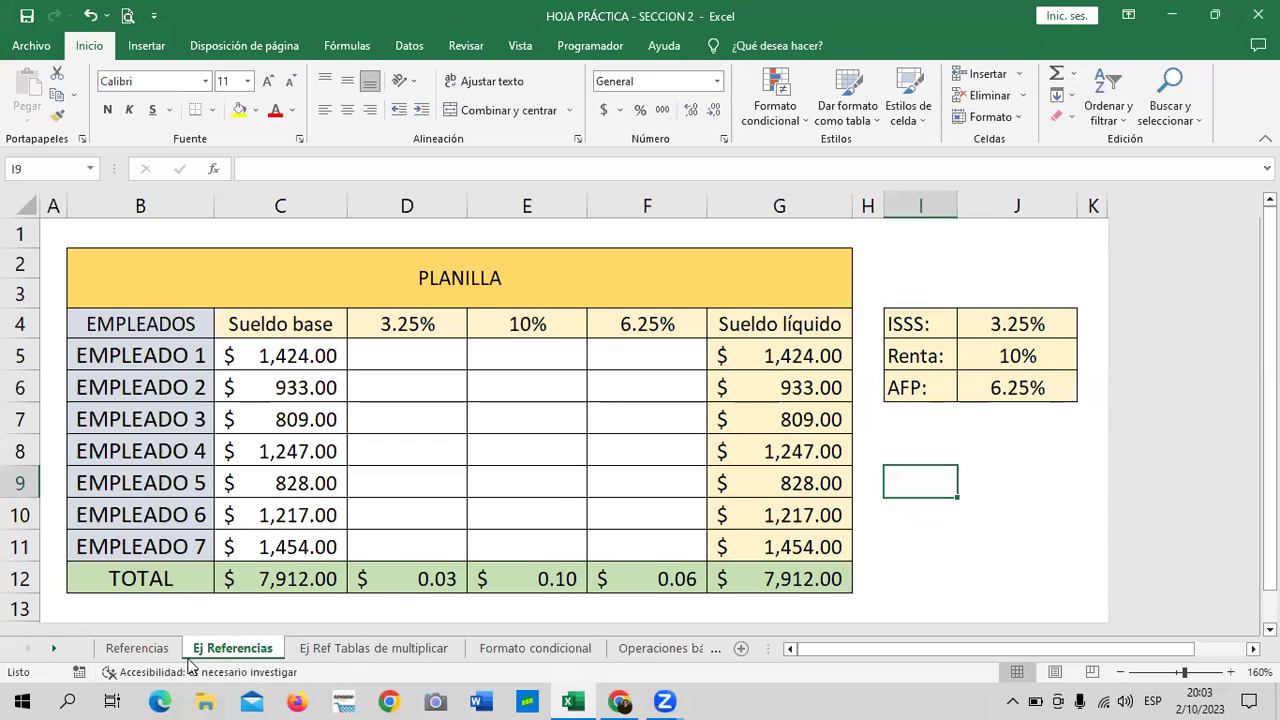
- Return to the Ej Ref Tablas de multiplicar sheet and scroll through it
{"action": "left_click", "coordinate": [343, 652]}
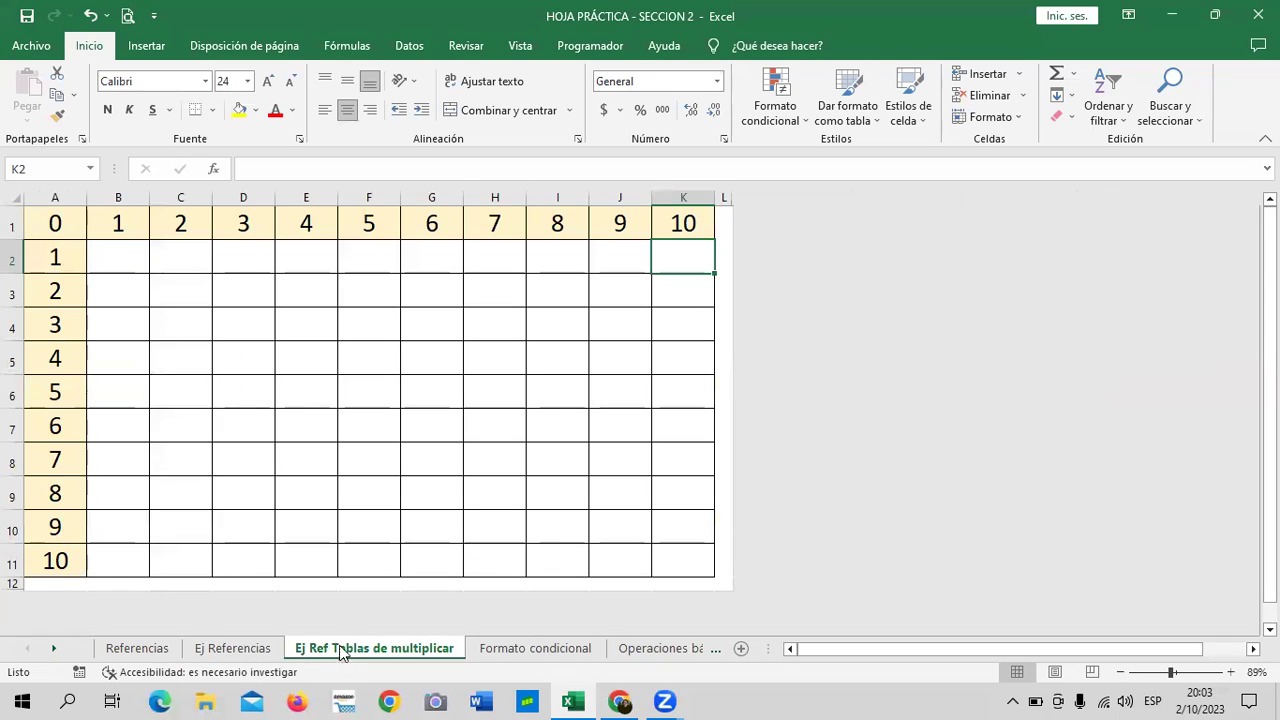
{"action": "scroll", "coordinate": [364, 473], "scroll_direction": "down", "scroll_amount": 1}
{"action": "scroll", "coordinate": [361, 473], "scroll_direction": "up", "scroll_amount": 1}
{"action": "scroll", "coordinate": [394, 428], "scroll_direction": "down", "scroll_amount": 1}
{"action": "scroll", "coordinate": [394, 428], "scroll_direction": "up", "scroll_amount": 1}
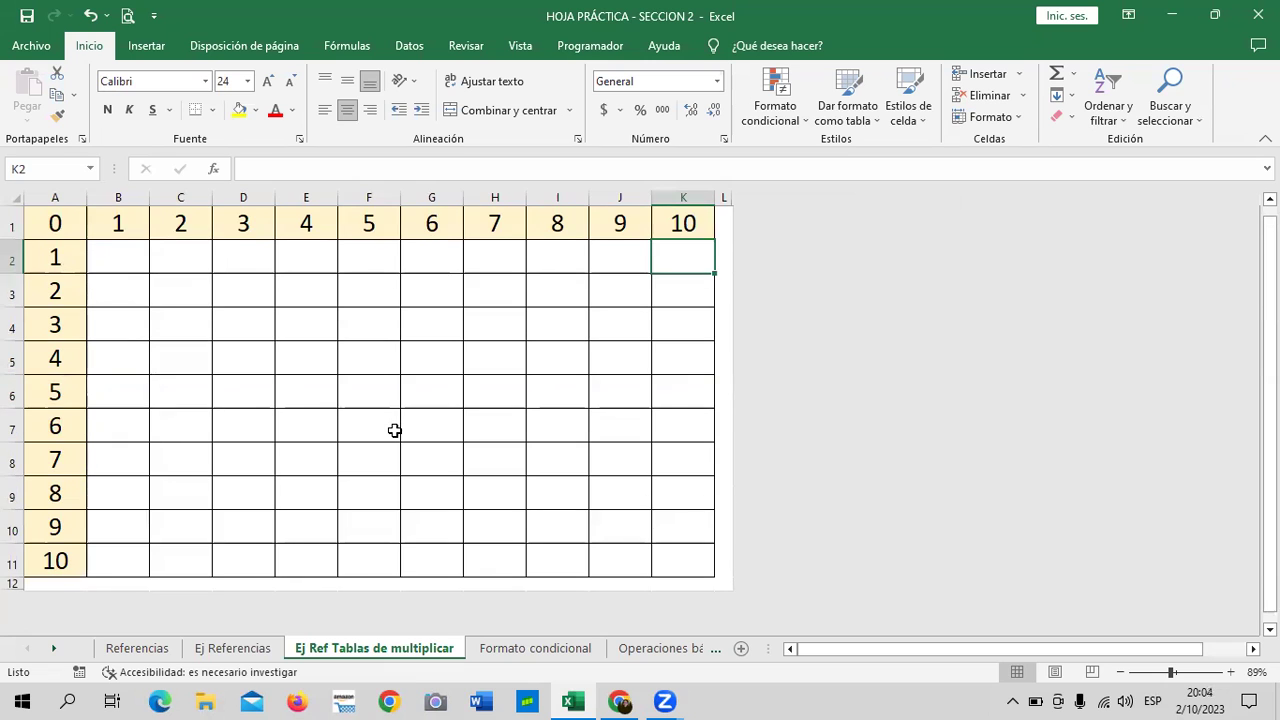
- Revisit the Ej Referencias and Referencias sheets, then bring the course page back in front
{"action": "left_click", "coordinate": [258, 652]}
{"action": "left_click", "coordinate": [150, 650]}
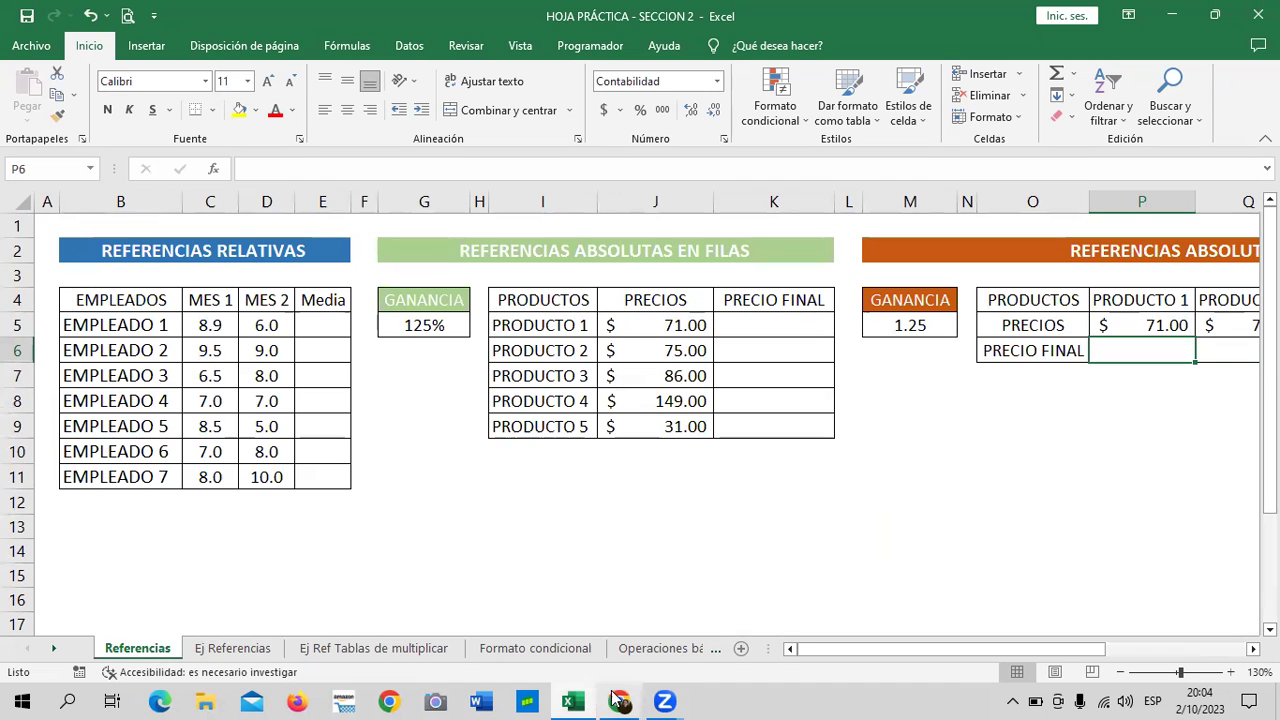
{"action": "mouse_move", "coordinate": [620, 700]}
{"action": "left_click", "coordinate": [628, 651]}
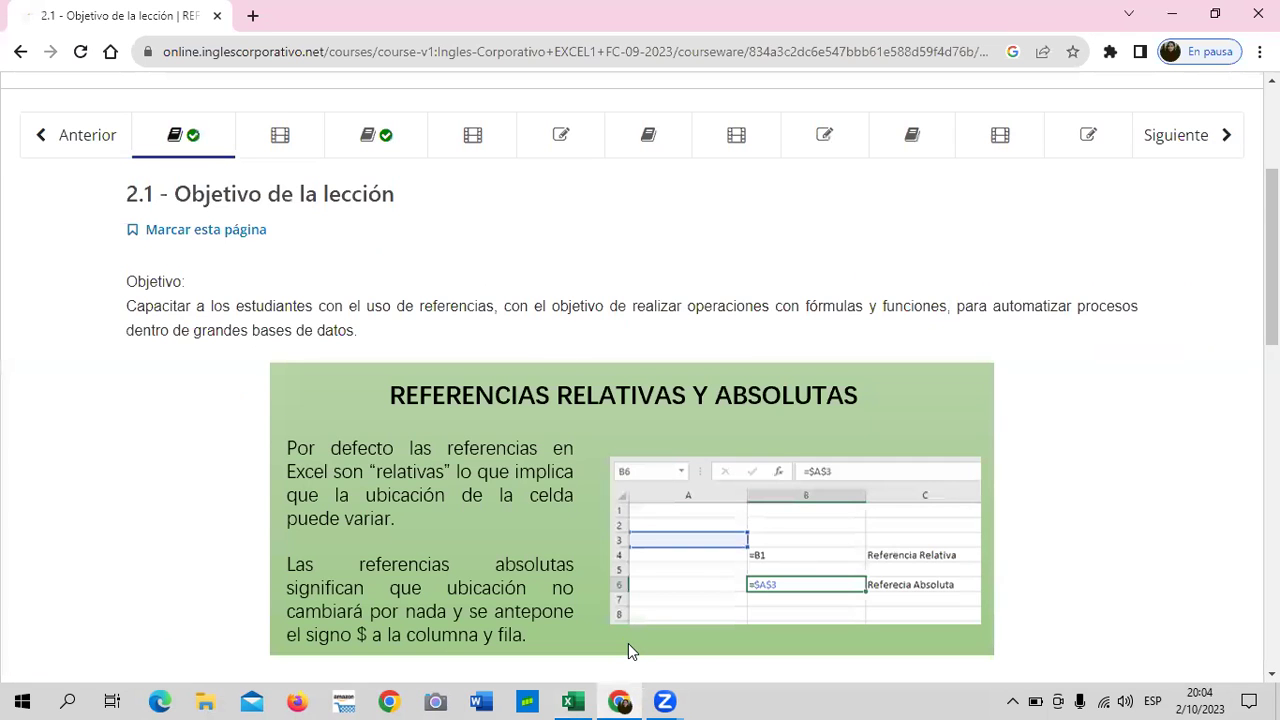
{"action": "scroll", "coordinate": [617, 500], "scroll_direction": "up", "scroll_amount": 3}
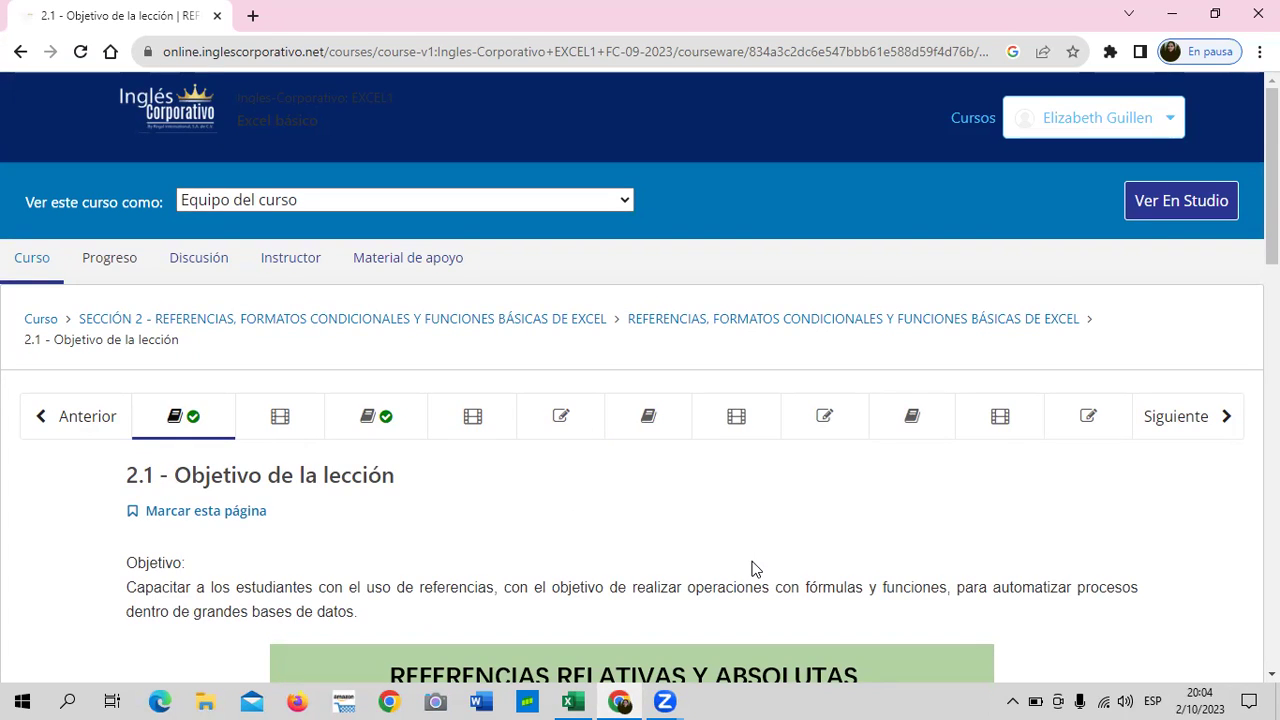
{"action": "scroll", "coordinate": [821, 525], "scroll_direction": "down", "scroll_amount": 2}
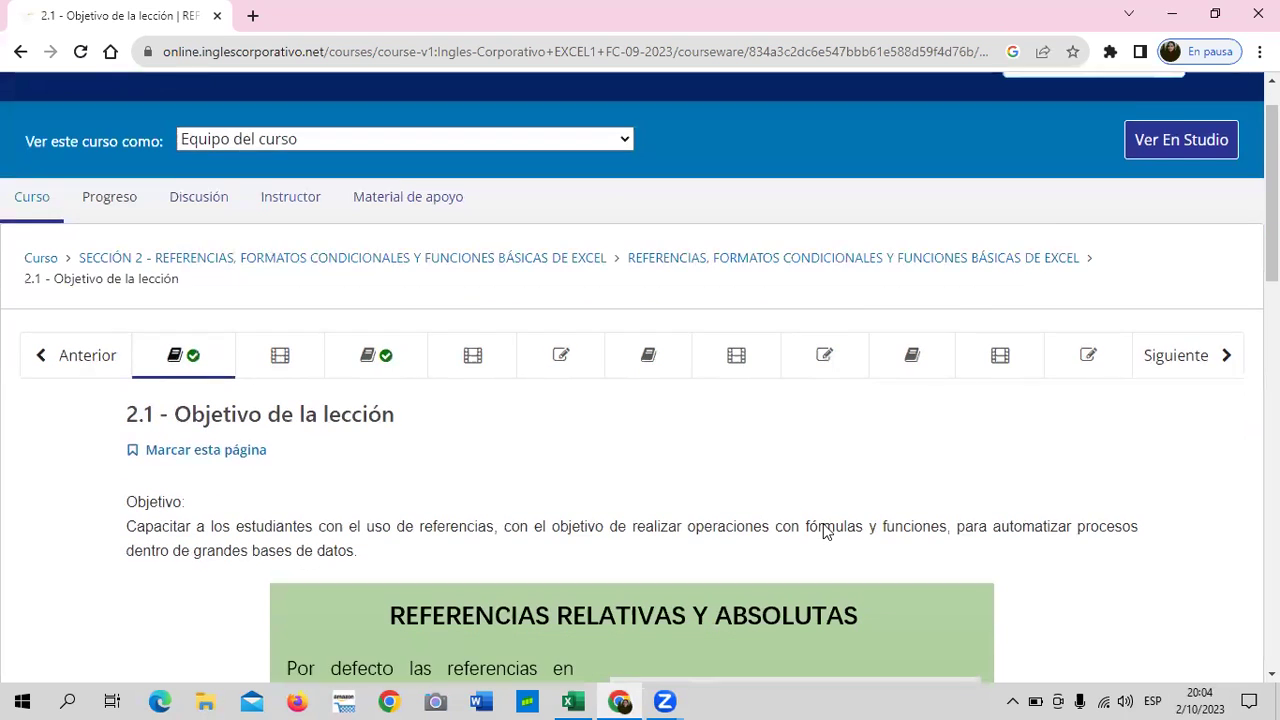
{"action": "scroll", "coordinate": [823, 530], "scroll_direction": "down", "scroll_amount": 2}
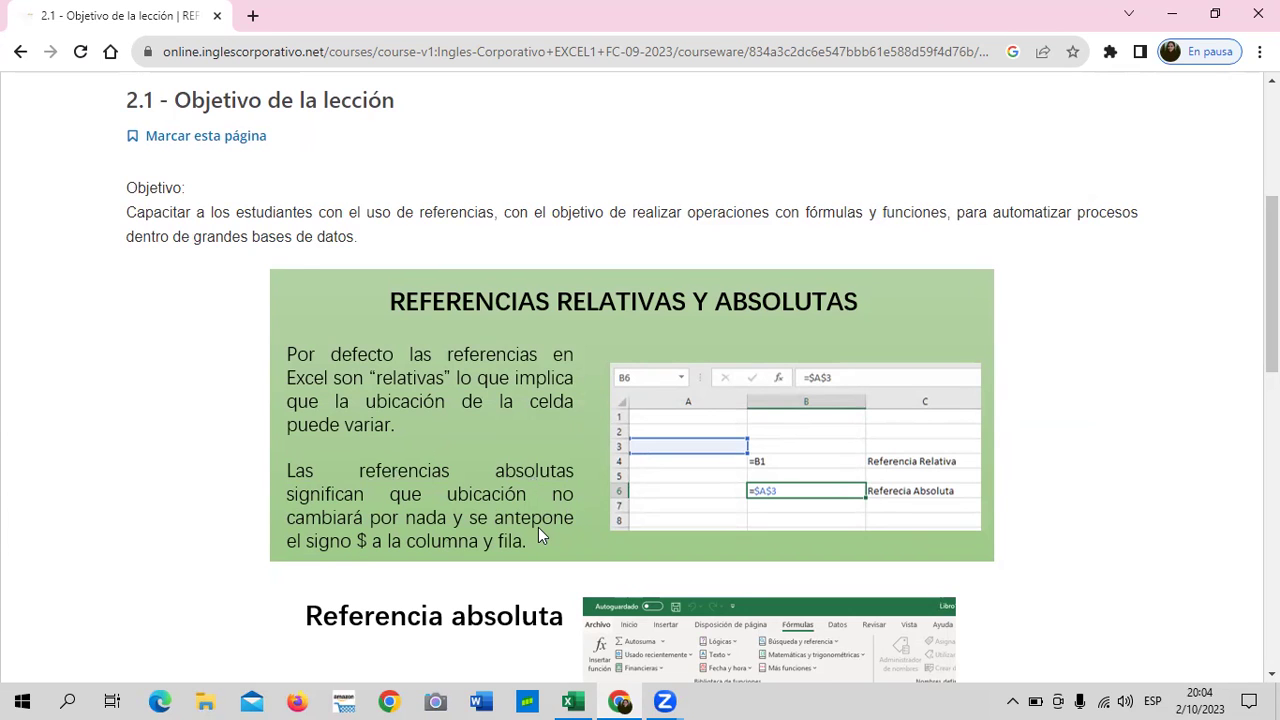
{"action": "scroll", "coordinate": [538, 533], "scroll_direction": "down", "scroll_amount": 2}
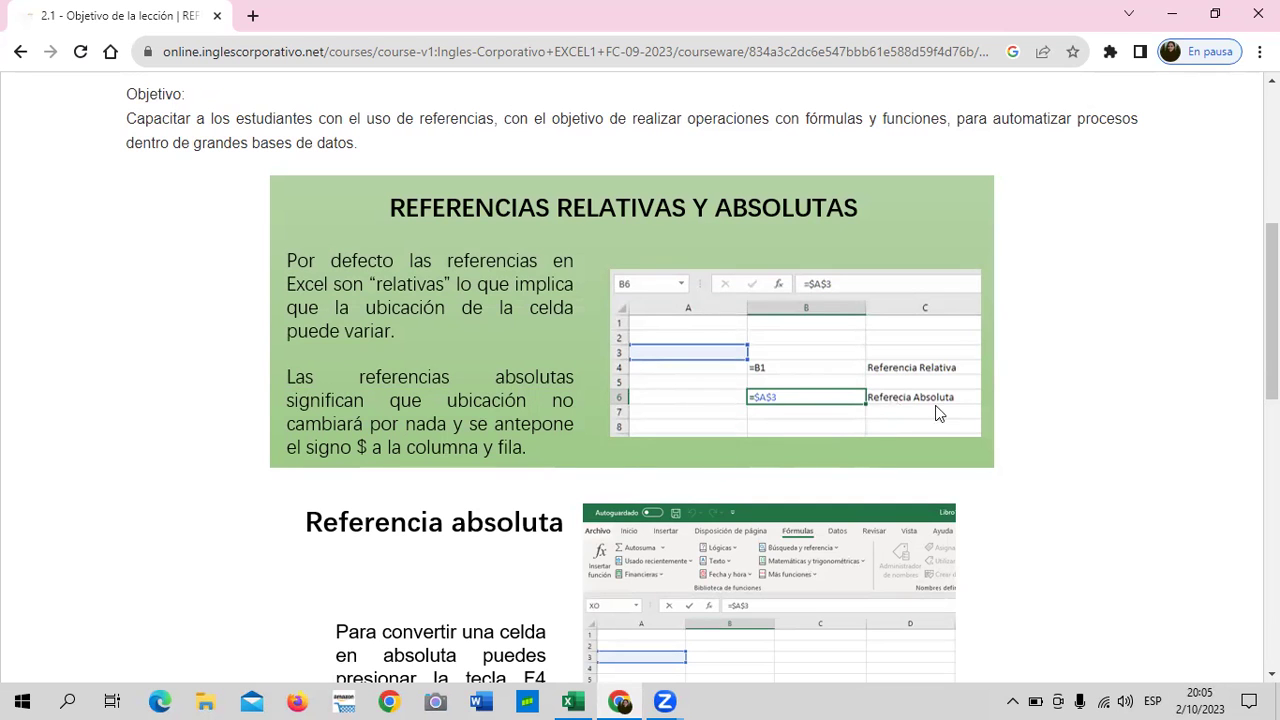
- Scroll through the lesson 2.1 page to read the Referencia absoluta section
{"action": "scroll", "coordinate": [594, 470], "scroll_direction": "down", "scroll_amount": 2}
{"action": "scroll", "coordinate": [590, 500], "scroll_direction": "down", "scroll_amount": 1}
{"action": "scroll", "coordinate": [590, 505], "scroll_direction": "down", "scroll_amount": 3}
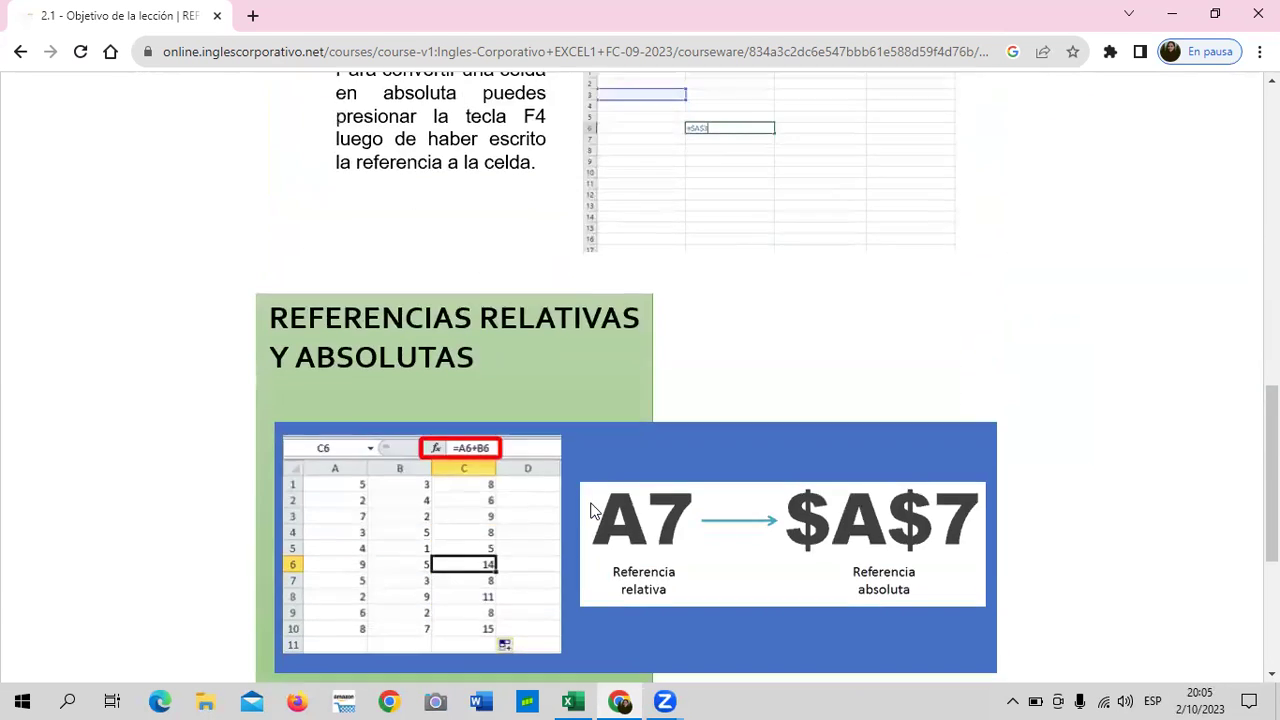
{"action": "scroll", "coordinate": [590, 510], "scroll_direction": "down", "scroll_amount": 3}
{"action": "scroll", "coordinate": [590, 510], "scroll_direction": "up", "scroll_amount": 1}
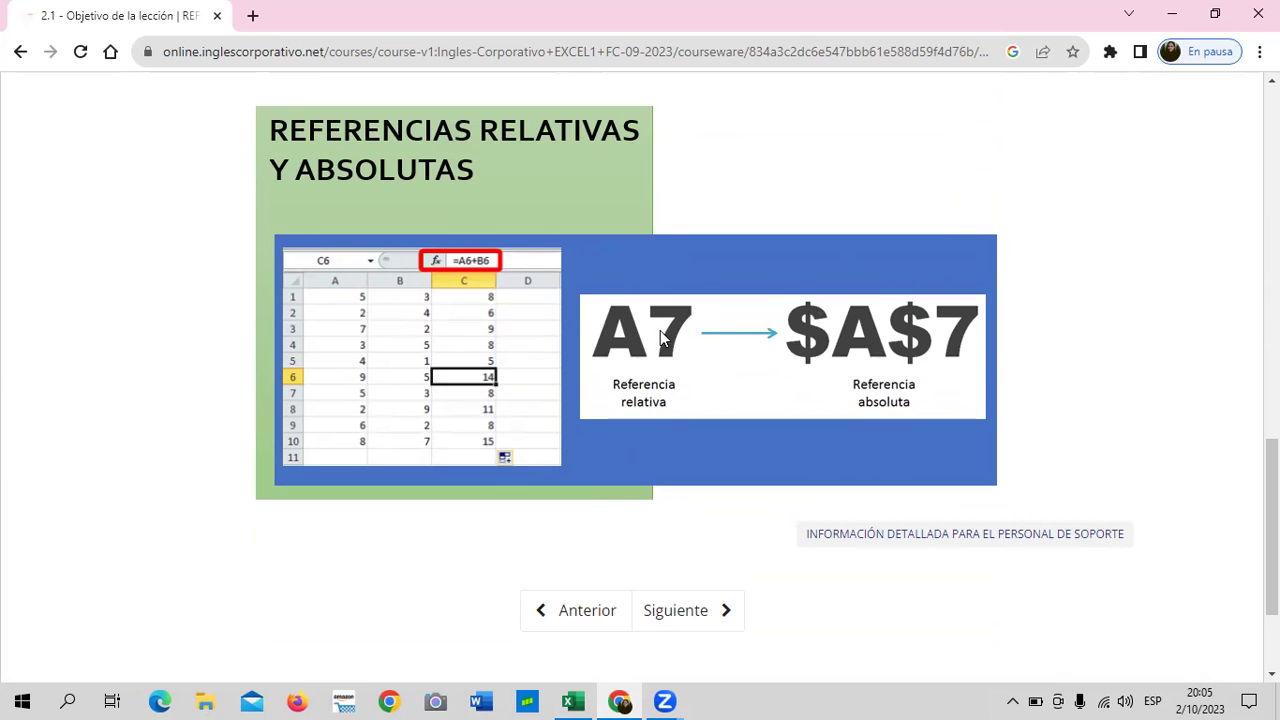
{"action": "scroll", "coordinate": [660, 340], "scroll_direction": "up", "scroll_amount": 3}
{"action": "scroll", "coordinate": [654, 341], "scroll_direction": "up", "scroll_amount": 3}
{"action": "scroll", "coordinate": [654, 341], "scroll_direction": "down", "scroll_amount": 1}
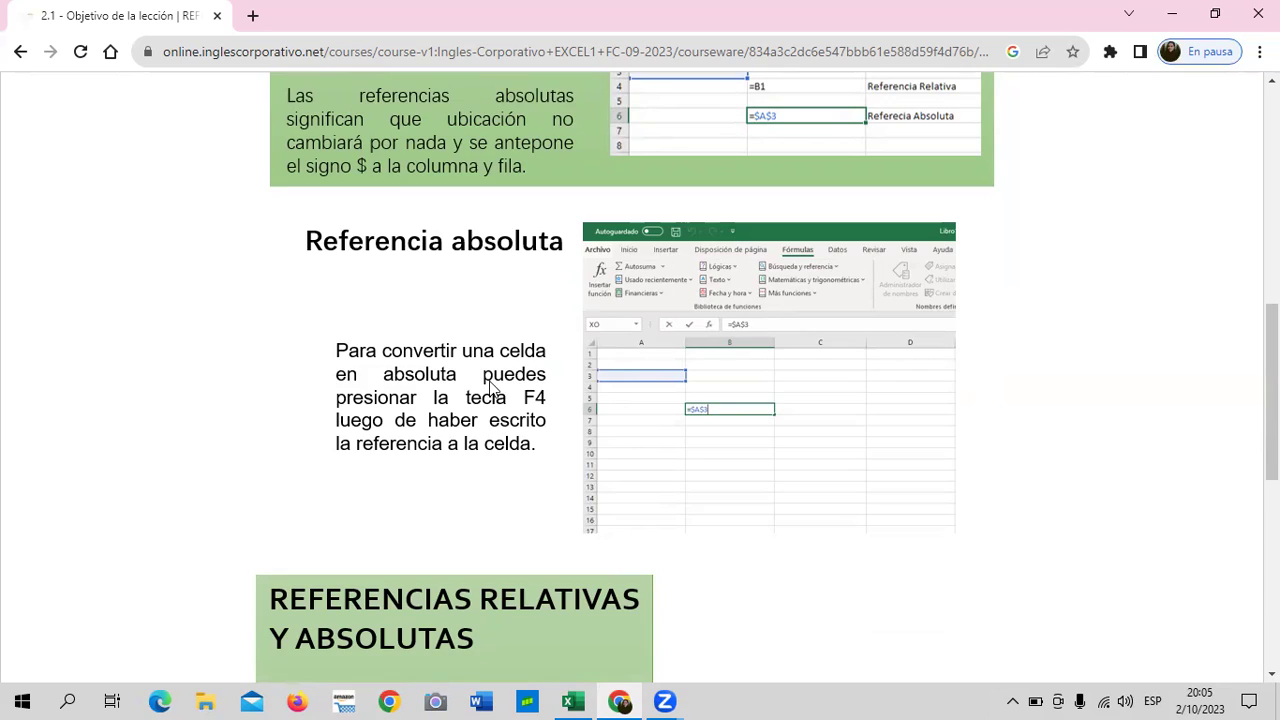
{"action": "scroll", "coordinate": [495, 380], "scroll_direction": "up", "scroll_amount": 3}
{"action": "scroll", "coordinate": [490, 395], "scroll_direction": "down", "scroll_amount": 2}
{"action": "scroll", "coordinate": [510, 480], "scroll_direction": "down", "scroll_amount": 1}
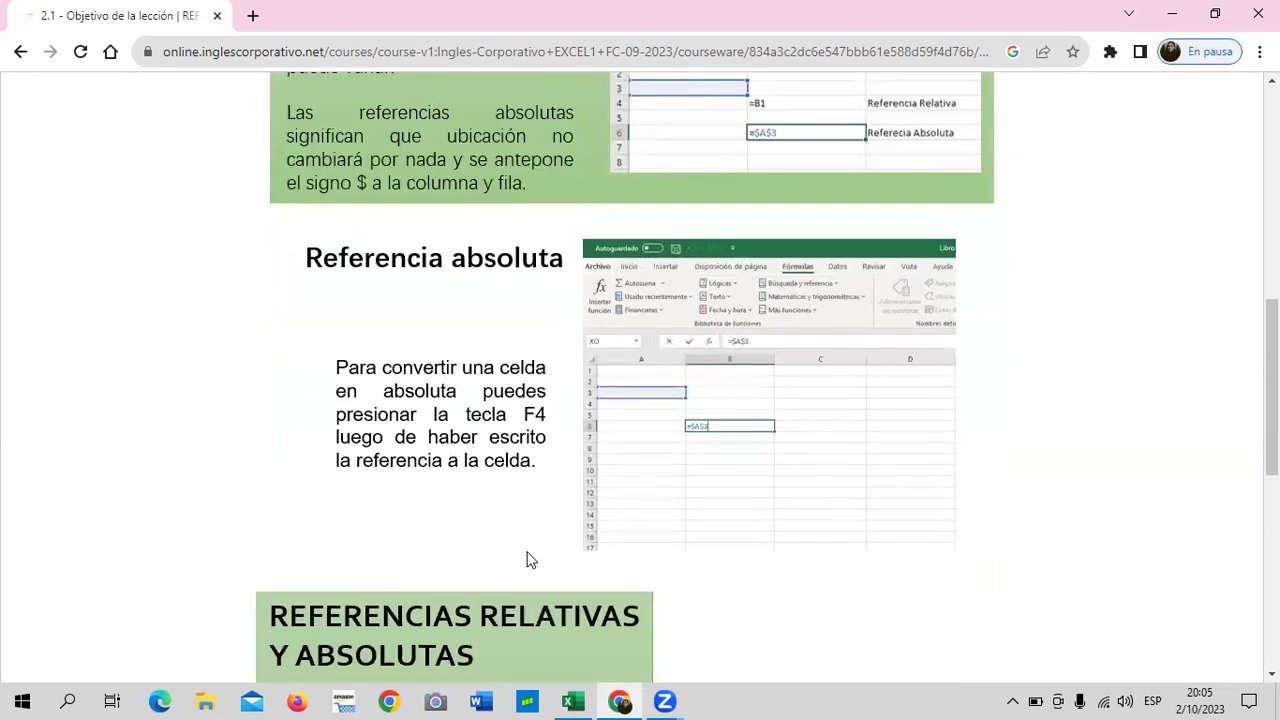
{"action": "scroll", "coordinate": [525, 555], "scroll_direction": "down", "scroll_amount": 2}
{"action": "scroll", "coordinate": [519, 549], "scroll_direction": "down", "scroll_amount": 4}
{"action": "scroll", "coordinate": [517, 551], "scroll_direction": "up", "scroll_amount": 5}
{"action": "scroll", "coordinate": [518, 557], "scroll_direction": "up", "scroll_amount": 5}
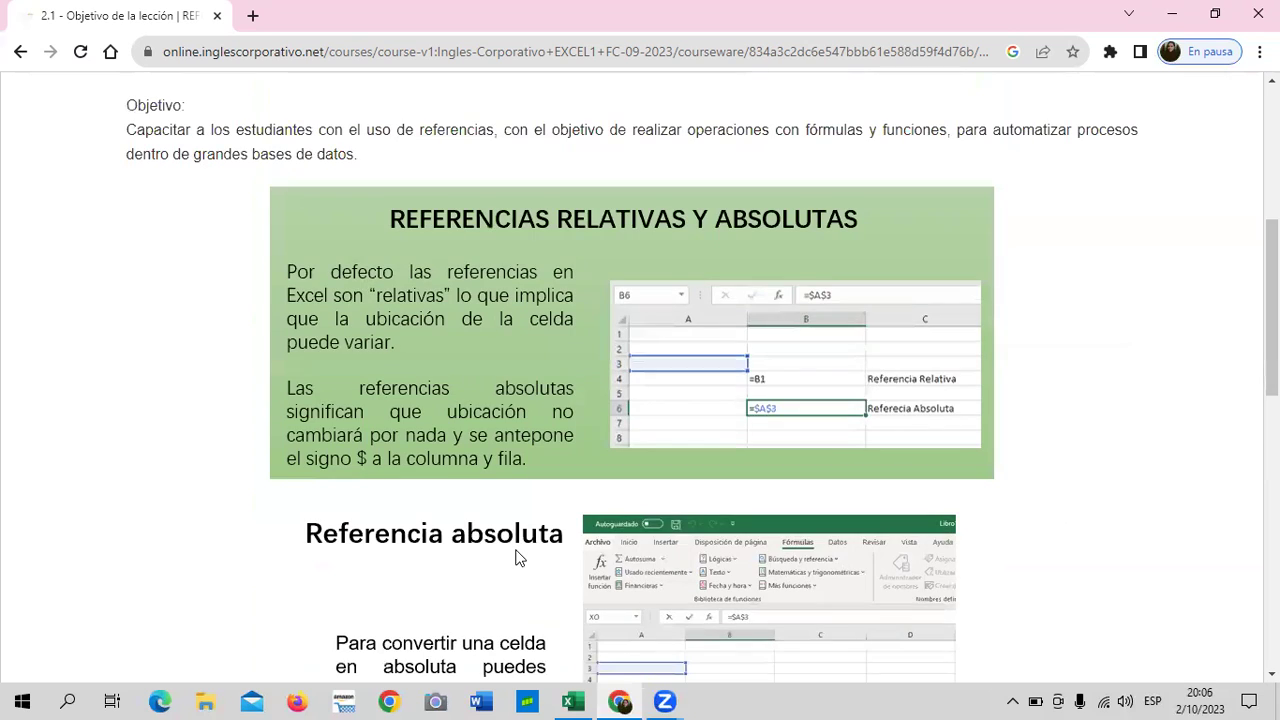
{"action": "scroll", "coordinate": [519, 558], "scroll_direction": "down", "scroll_amount": 2}
{"action": "scroll", "coordinate": [537, 469], "scroll_direction": "up", "scroll_amount": 1}
{"action": "scroll", "coordinate": [537, 469], "scroll_direction": "down", "scroll_amount": 3}
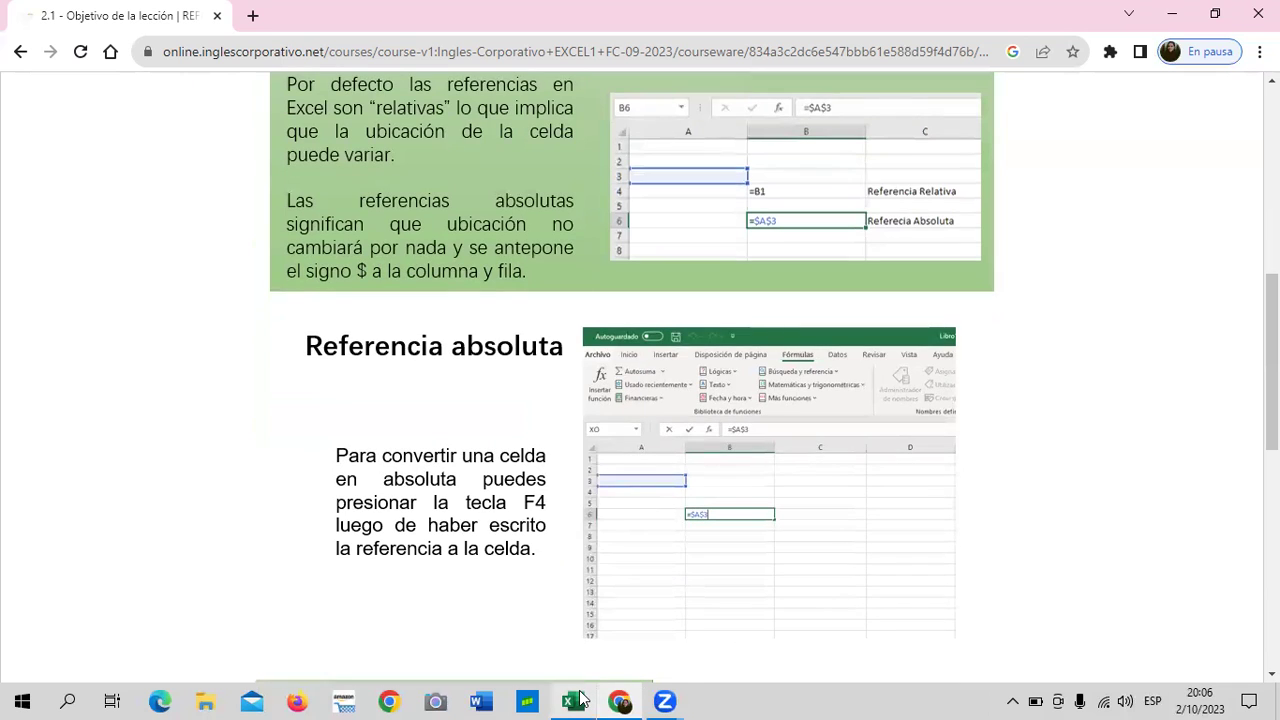
- In Excel's Ej Referencias sheet, clear the percentage headers in D4:F4
{"action": "mouse_move", "coordinate": [580, 700]}
{"action": "left_click", "coordinate": [566, 632]}
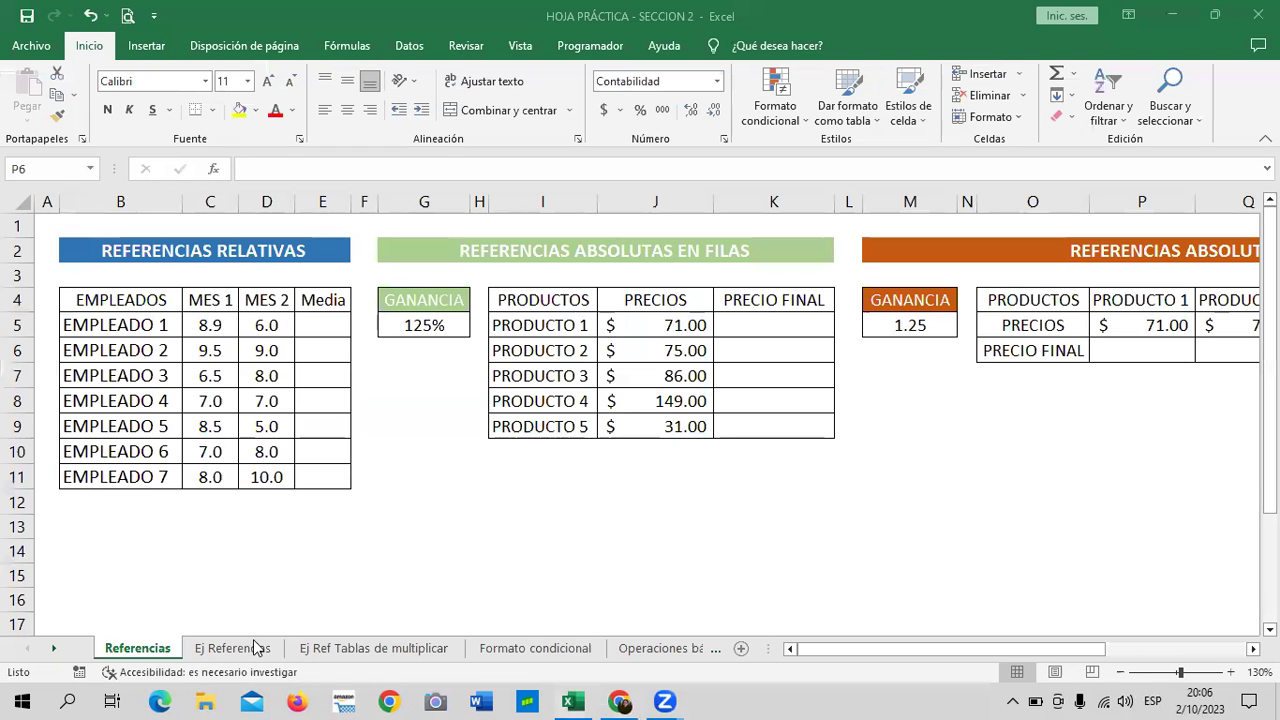
{"action": "left_click", "coordinate": [245, 650]}
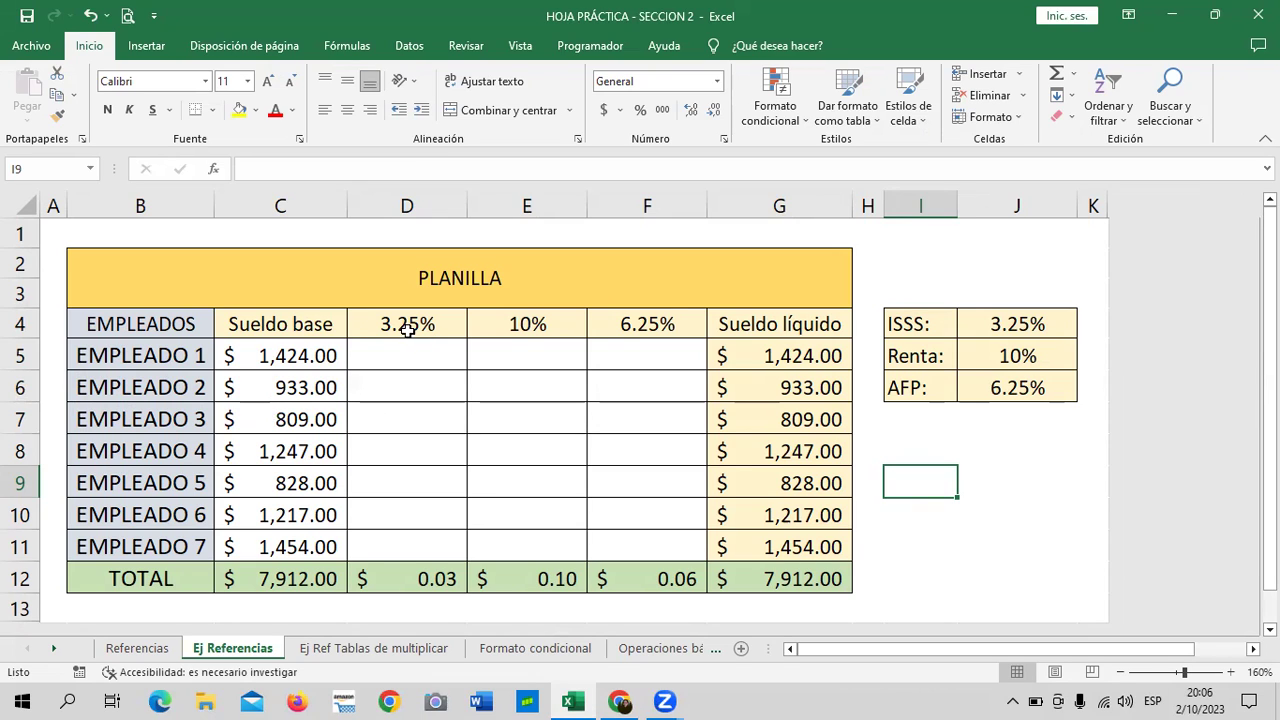
{"action": "left_click_drag", "start_coordinate": [415, 325], "coordinate": [650, 325]}
{"action": "key", "text": "Delete"}
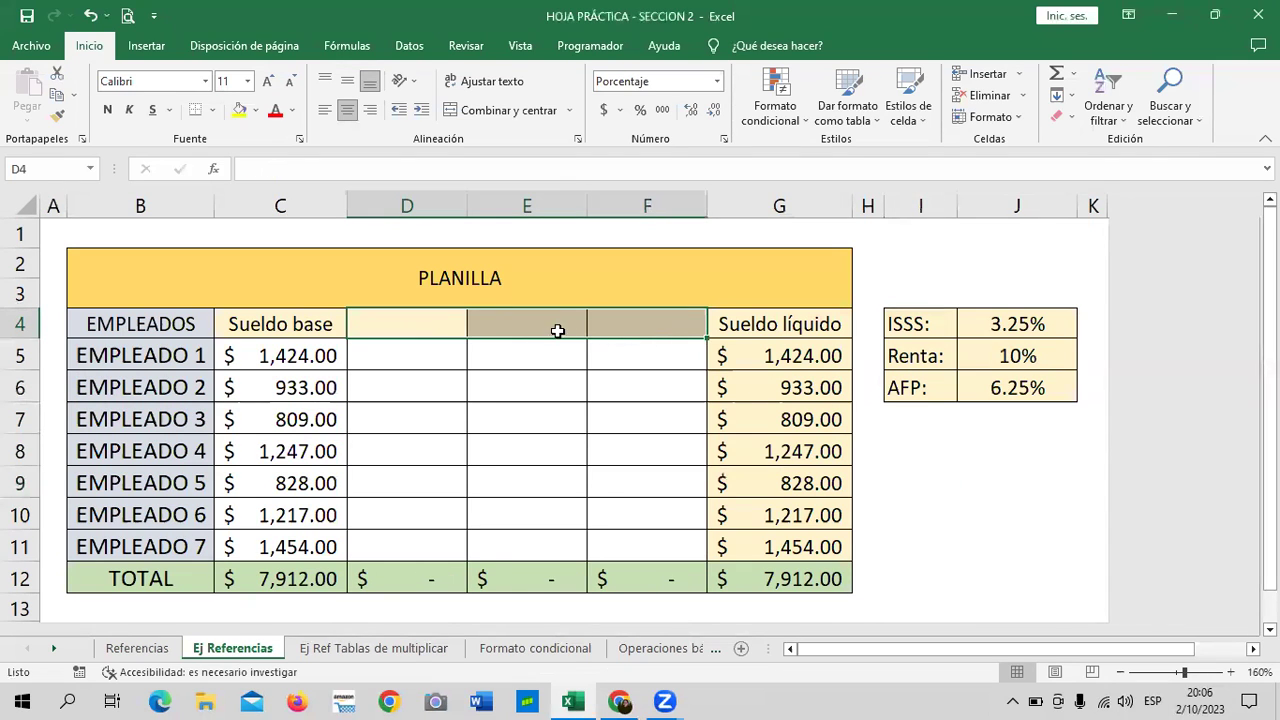
- Enter the capitalised headers ISSS in D4 and RENTA in E4
{"action": "left_click", "coordinate": [419, 324]}
{"action": "key", "text": "Caps_Lock"}
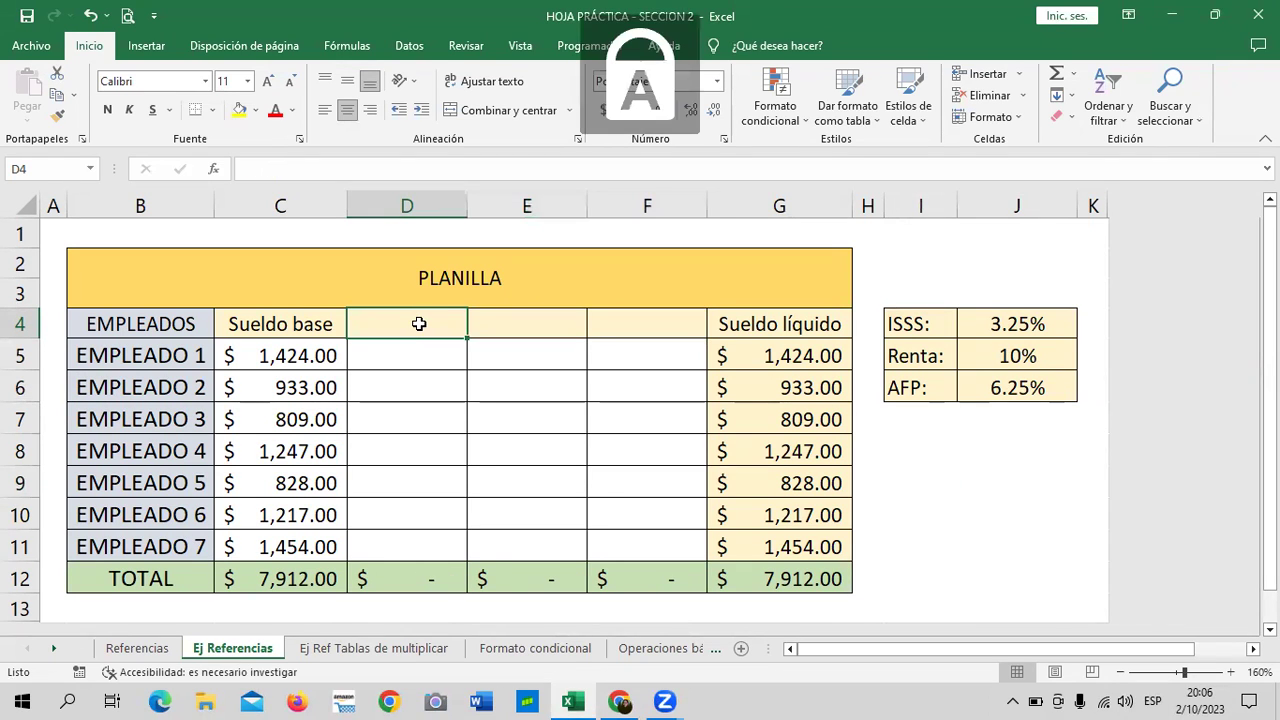
{"action": "type", "text": "ISSS"}
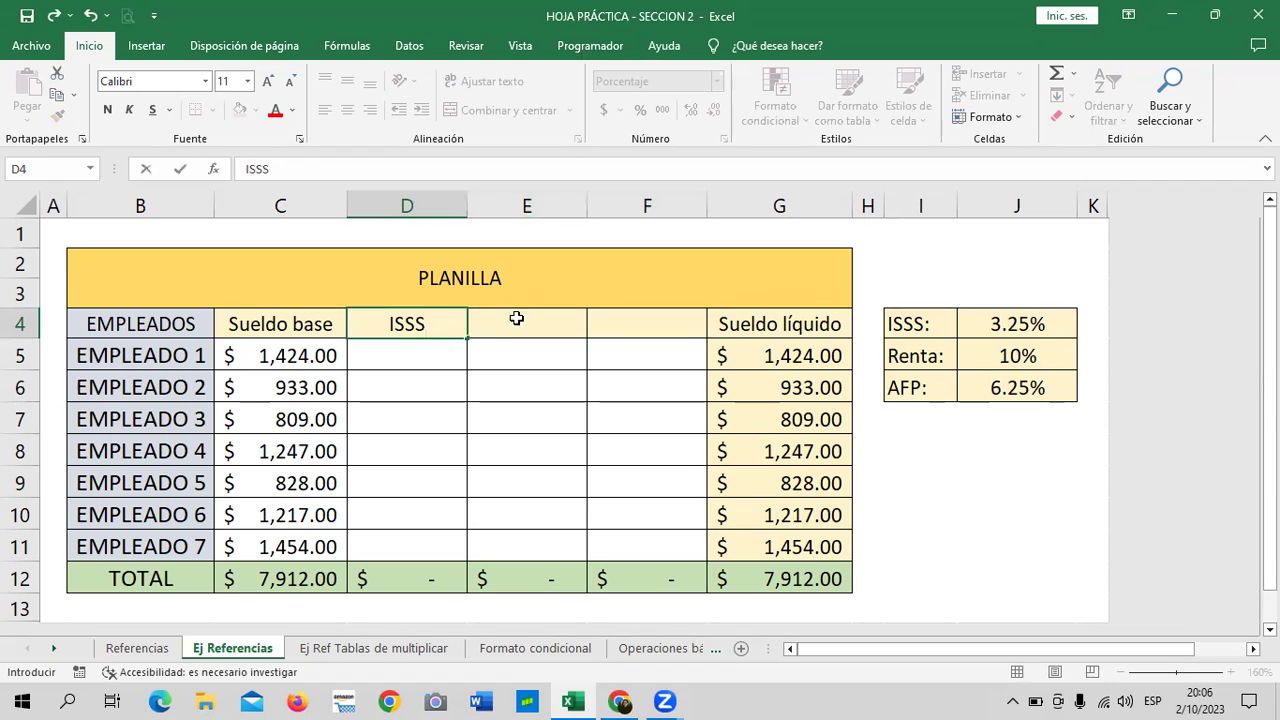
{"action": "left_click", "coordinate": [520, 316]}
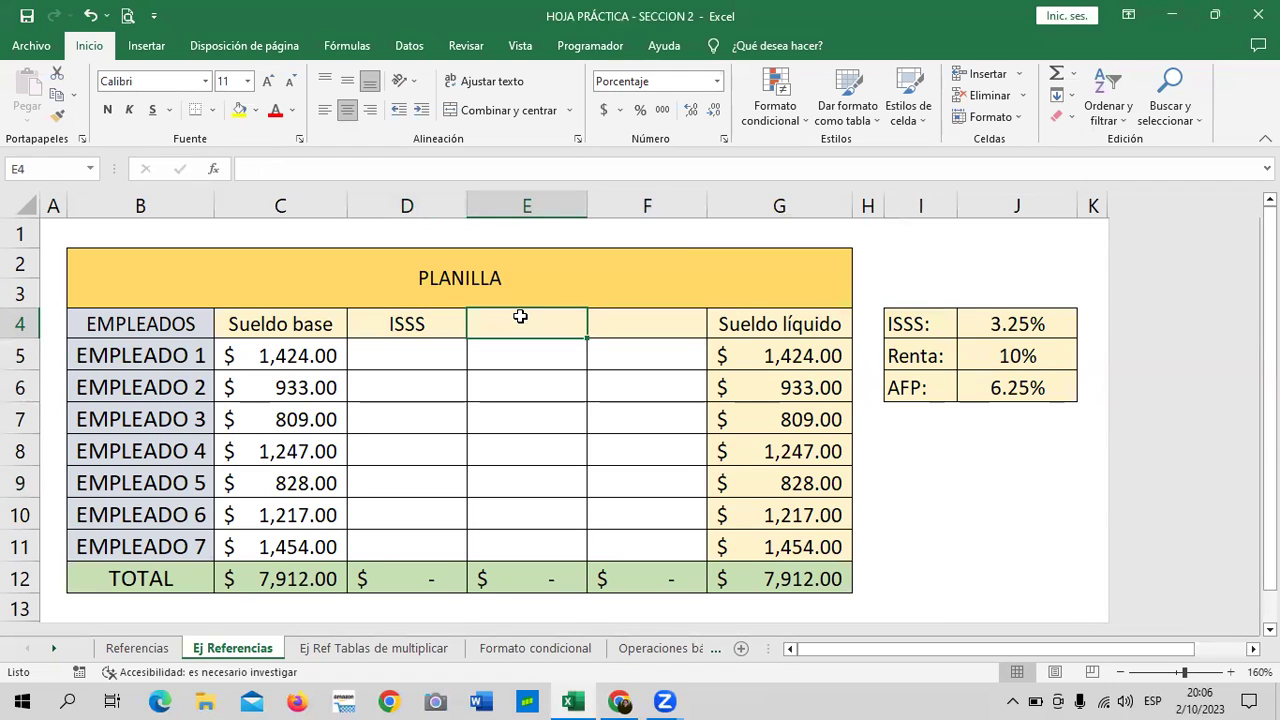
{"action": "type", "text": "RENTA"}
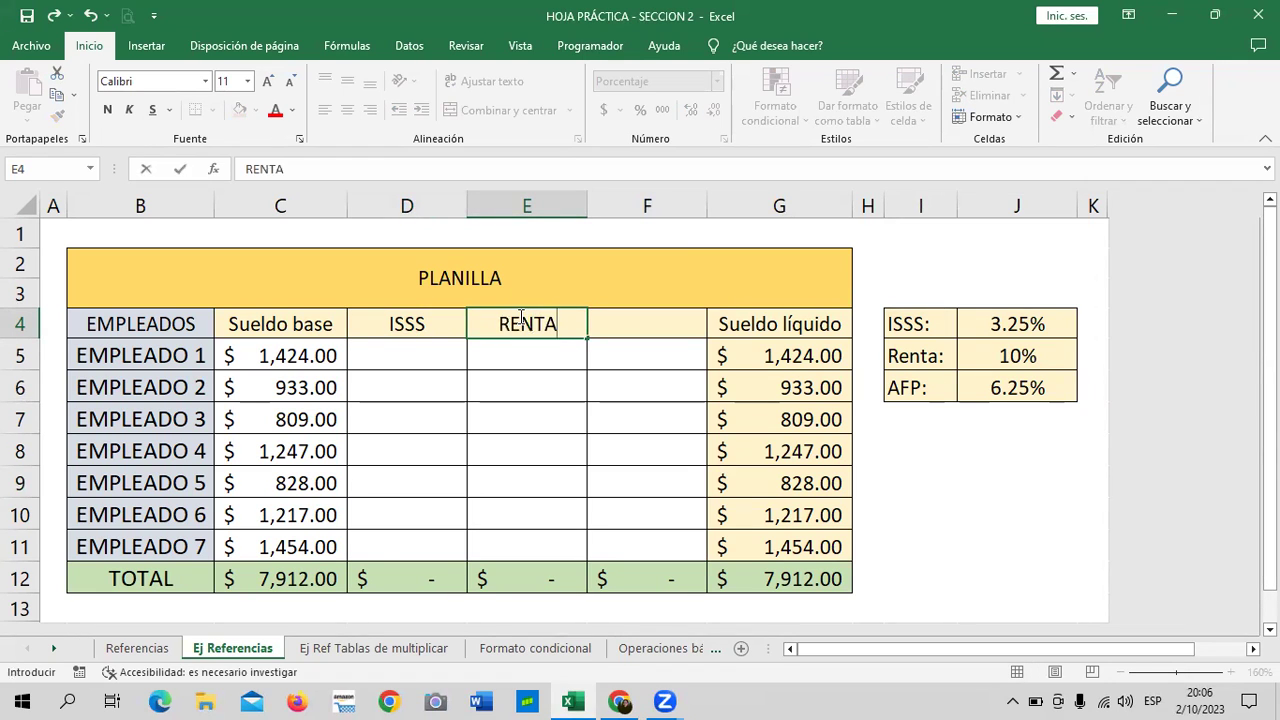
{"action": "key", "text": "Tab"}
- Add the AFP header in F4 and clear Sueldo líquido G5:G12 and the TOTAL row C12:F12
{"action": "type", "text": "AFP"}
{"action": "key", "text": "Return"}
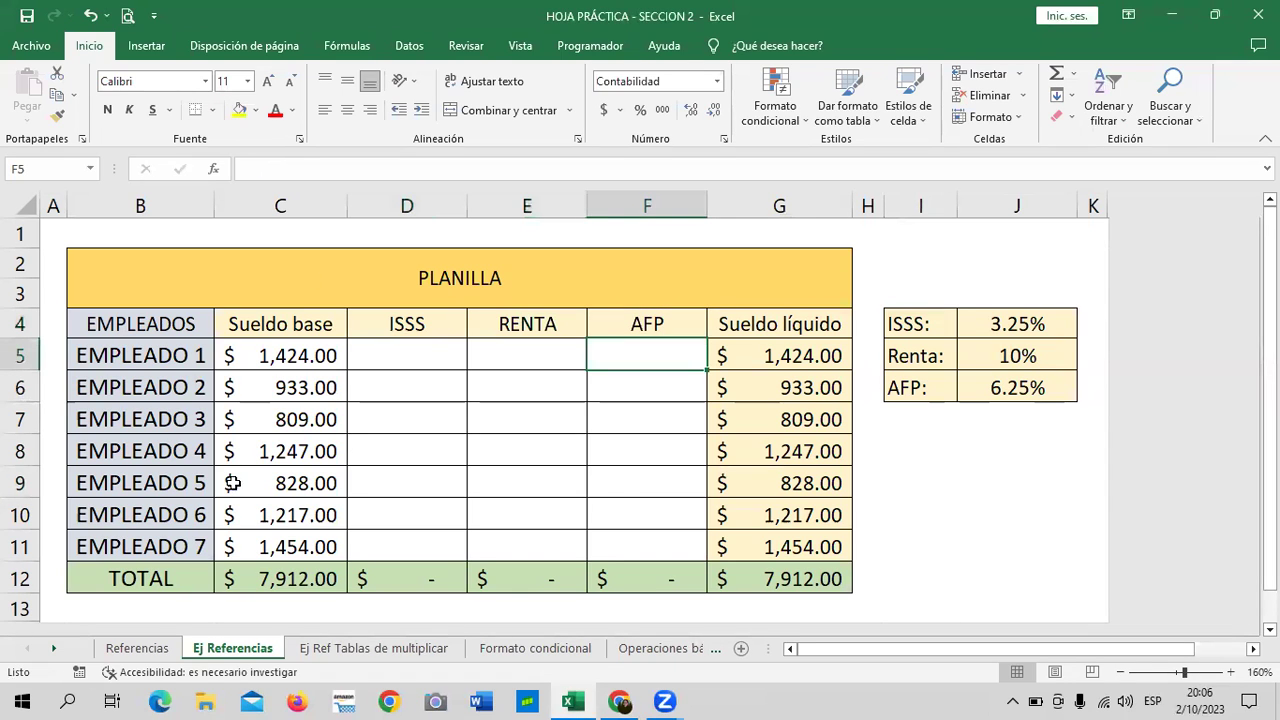
{"action": "left_click_drag", "start_coordinate": [762, 343], "coordinate": [763, 587]}
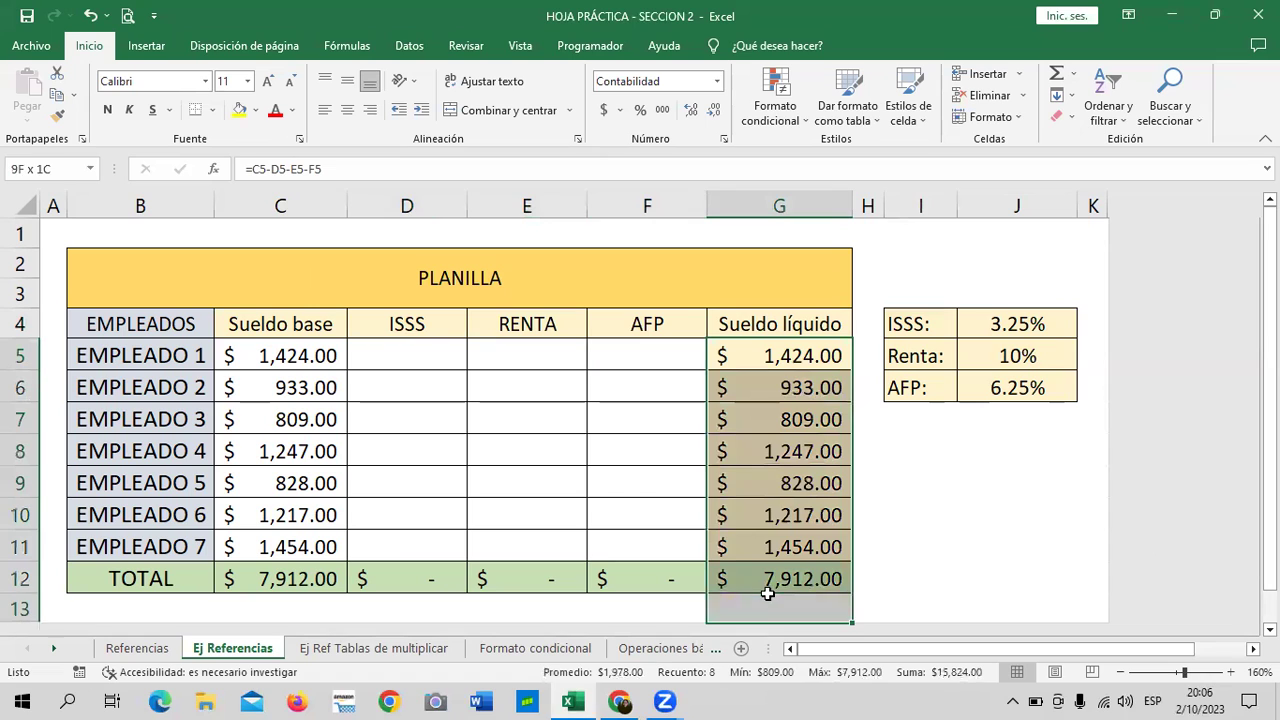
{"action": "key", "text": "Delete"}
{"action": "left_click_drag", "start_coordinate": [237, 576], "coordinate": [677, 575]}
{"action": "key", "text": "Delete"}
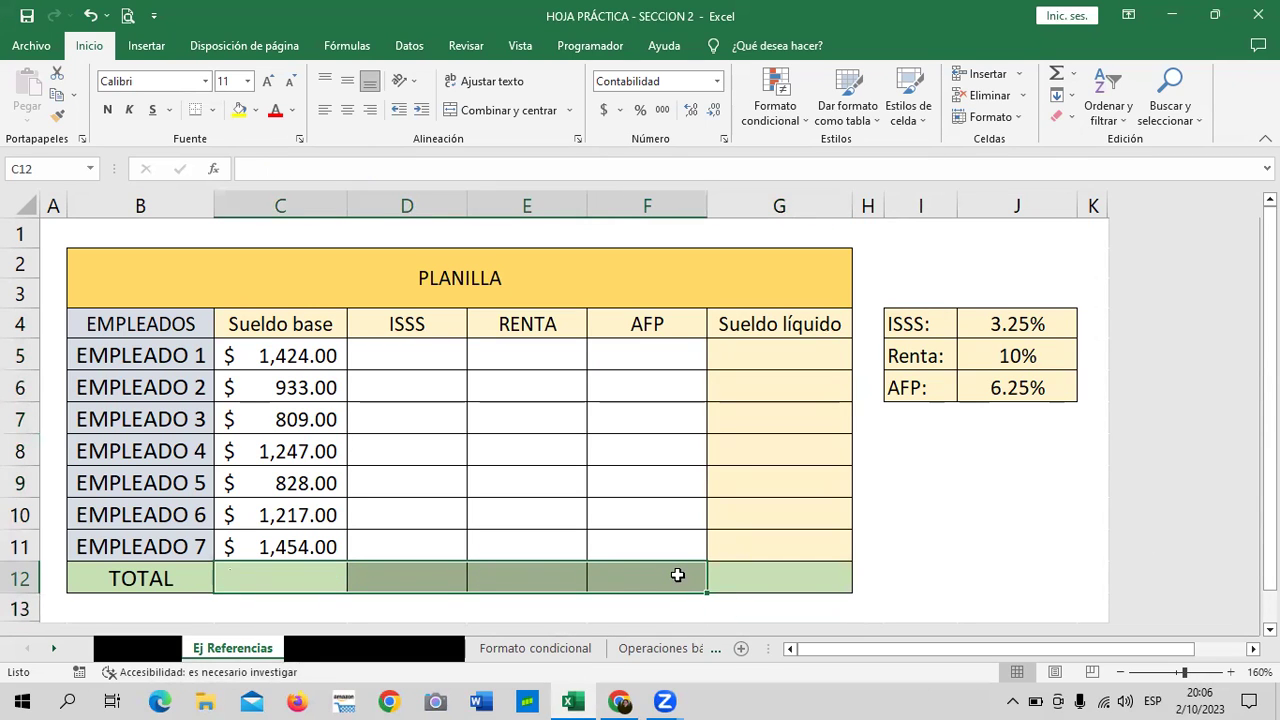
{"action": "left_click", "coordinate": [640, 450]}
{"action": "left_click", "coordinate": [389, 354]}
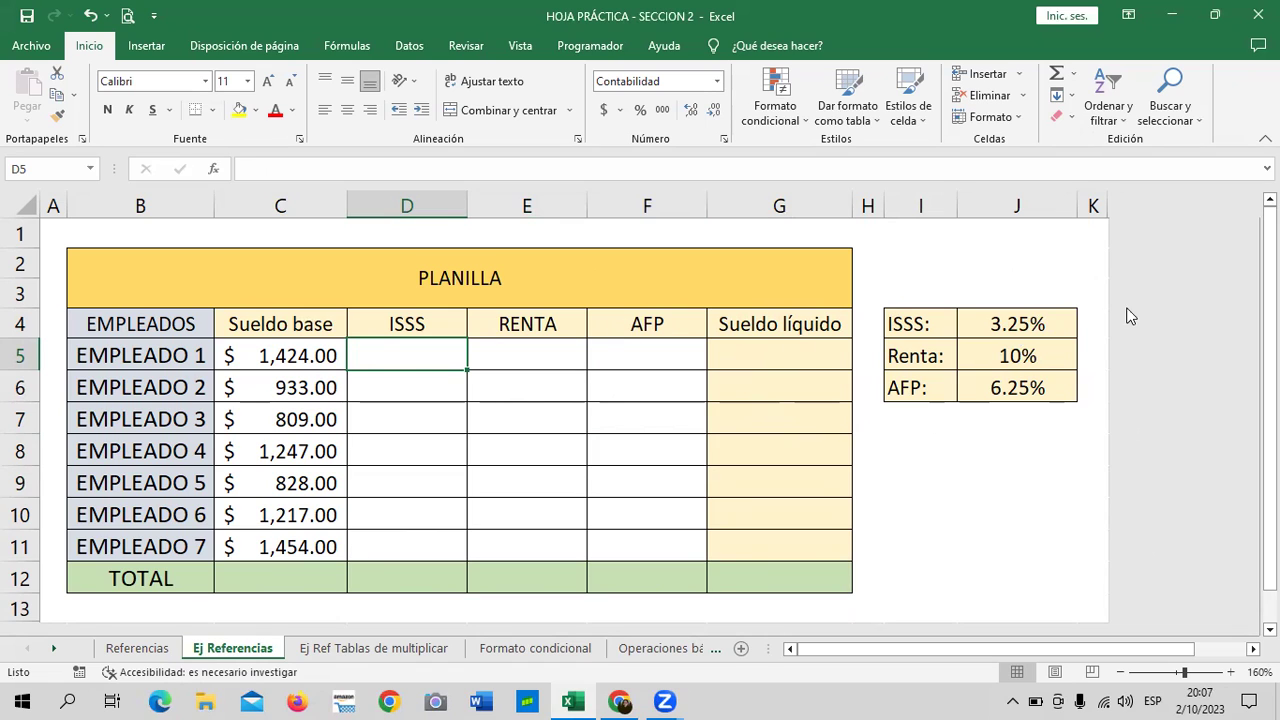
{"action": "left_click", "coordinate": [1016, 330]}
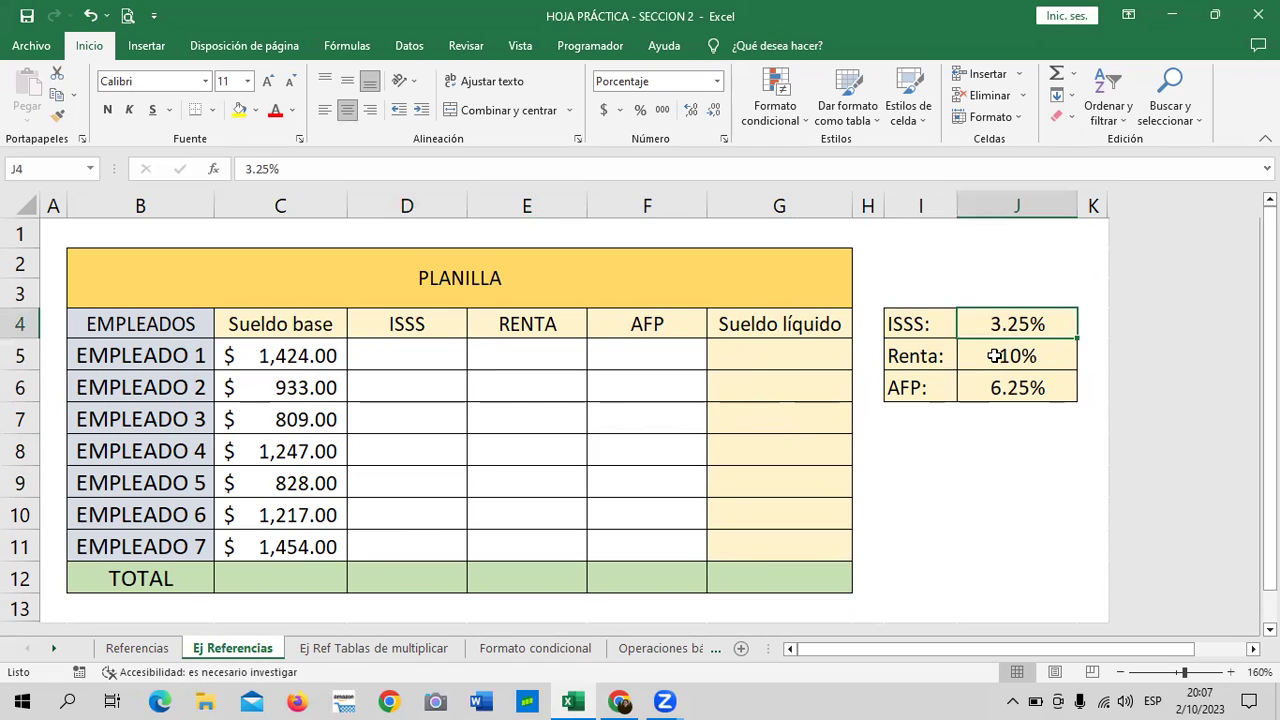
{"action": "left_click", "coordinate": [990, 356]}
{"action": "left_click", "coordinate": [993, 392]}
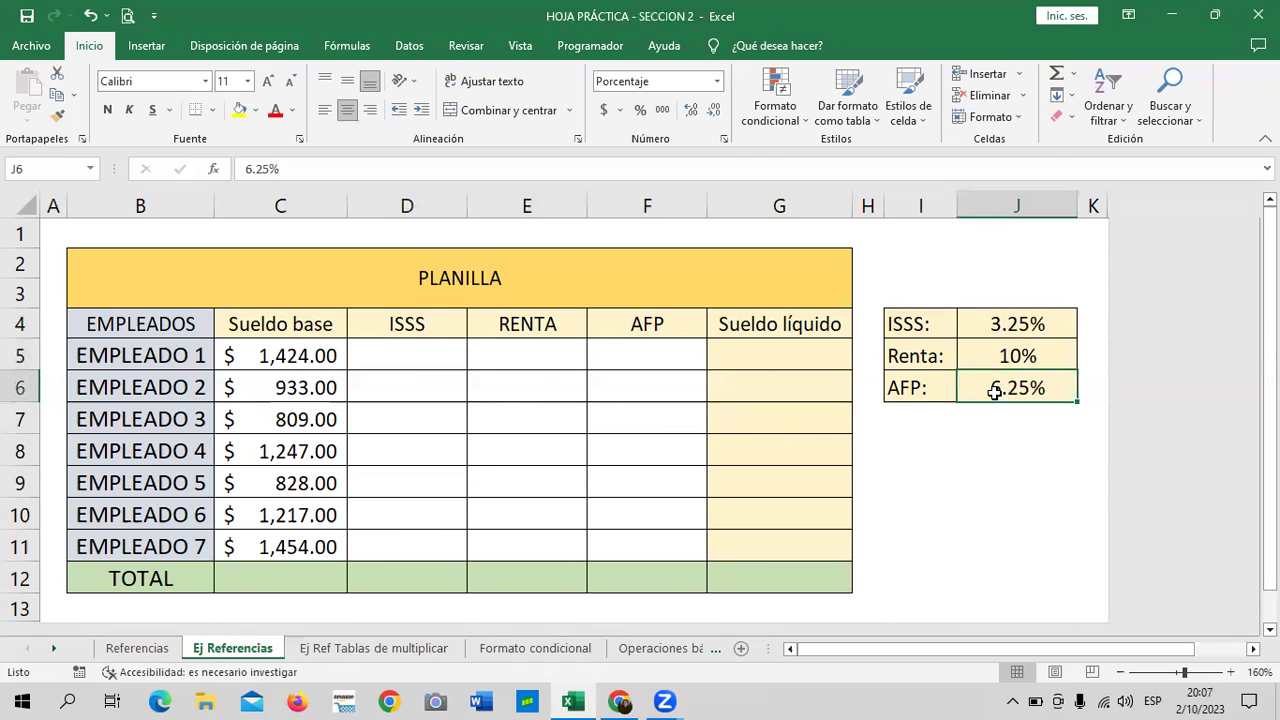
{"action": "left_click", "coordinate": [338, 362]}
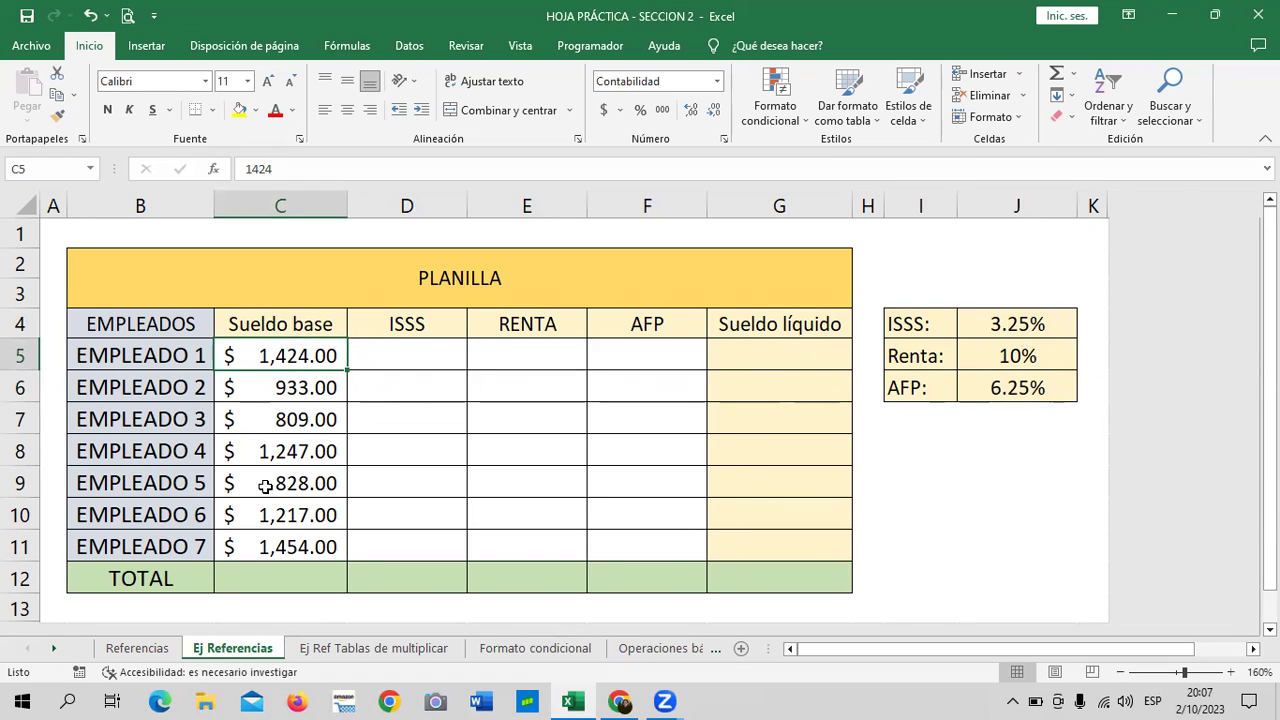
{"action": "left_click", "coordinate": [760, 477]}
{"action": "left_click", "coordinate": [389, 357]}
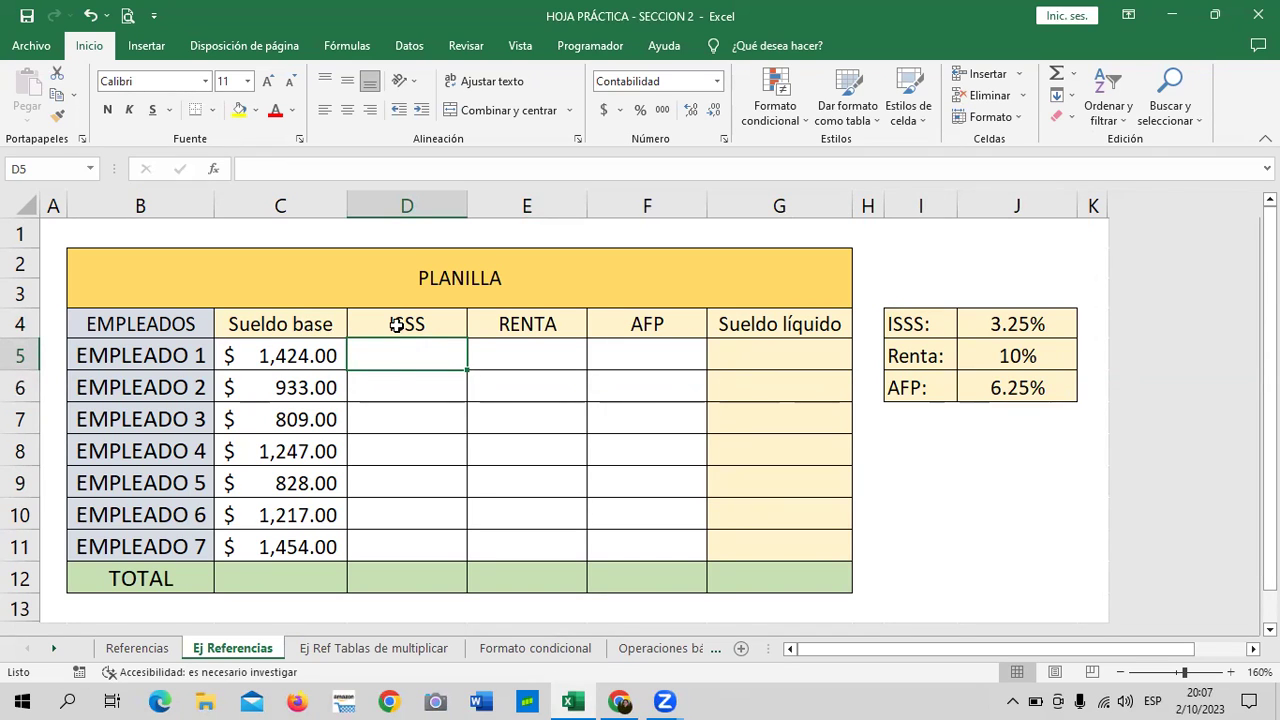
{"action": "left_click", "coordinate": [523, 352]}
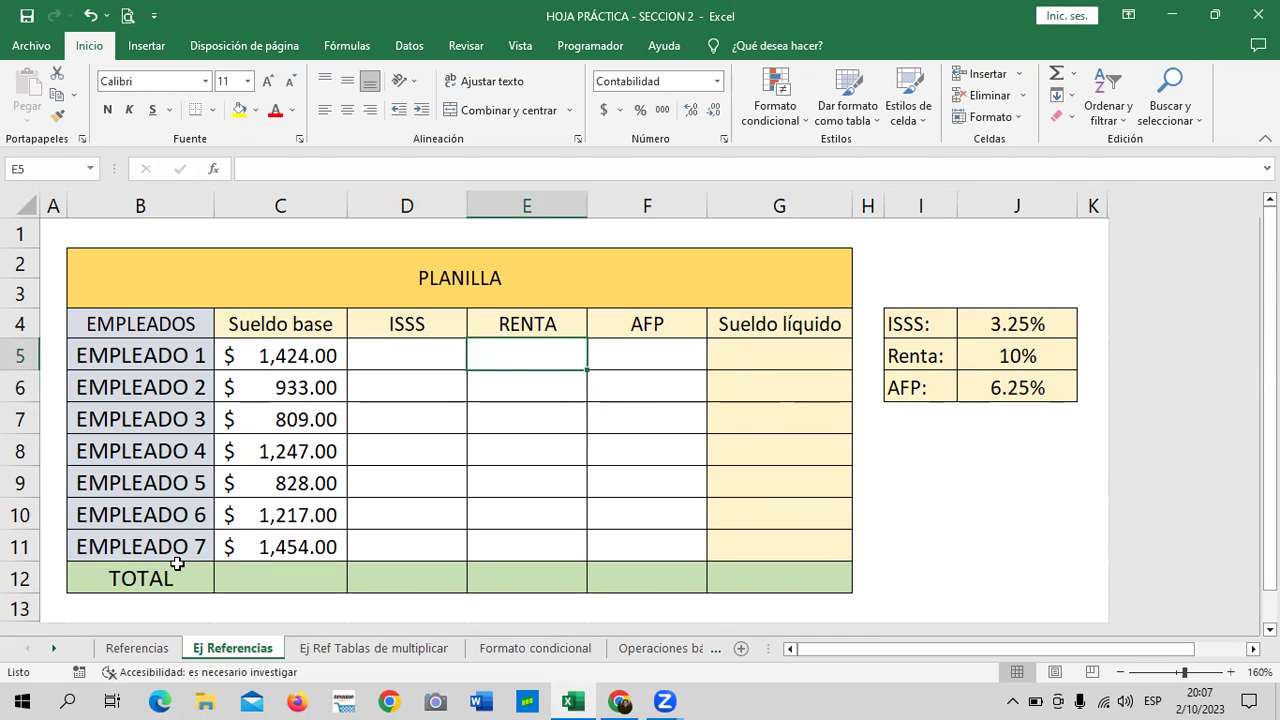
{"action": "left_click", "coordinate": [56, 650]}
{"action": "left_click", "coordinate": [56, 650]}
{"action": "left_click", "coordinate": [56, 650]}
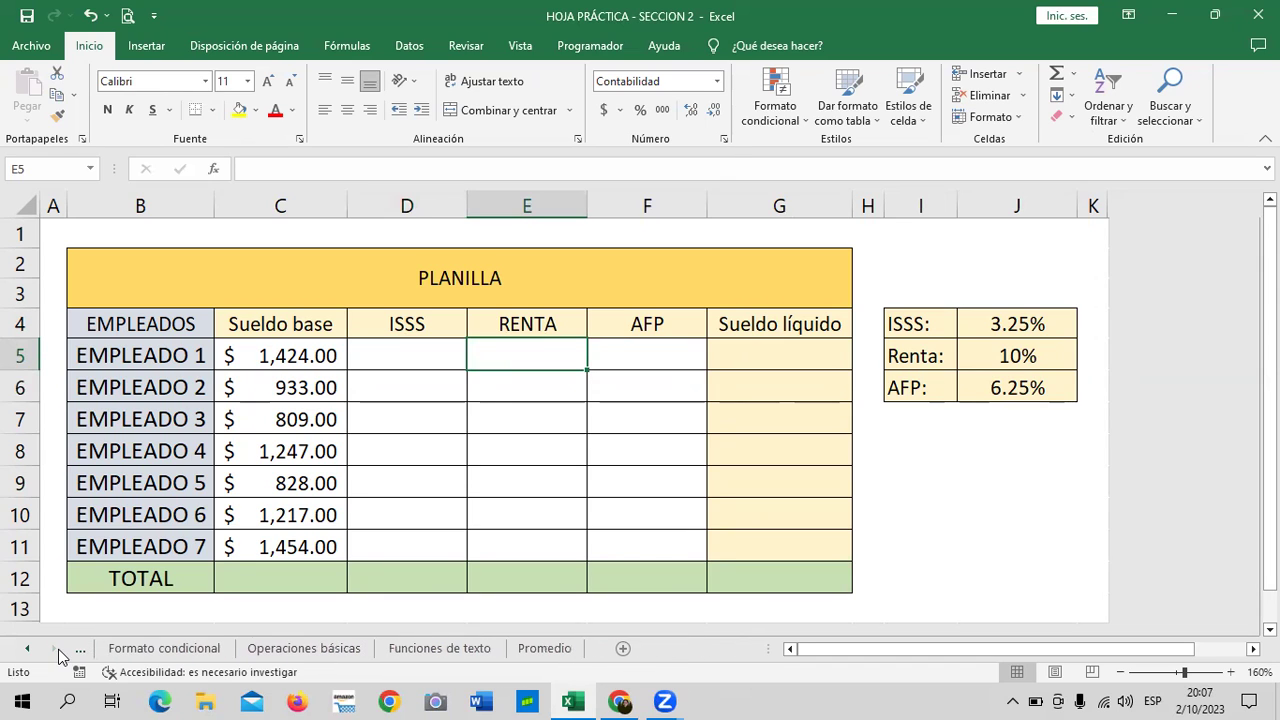
{"action": "left_click", "coordinate": [345, 648]}
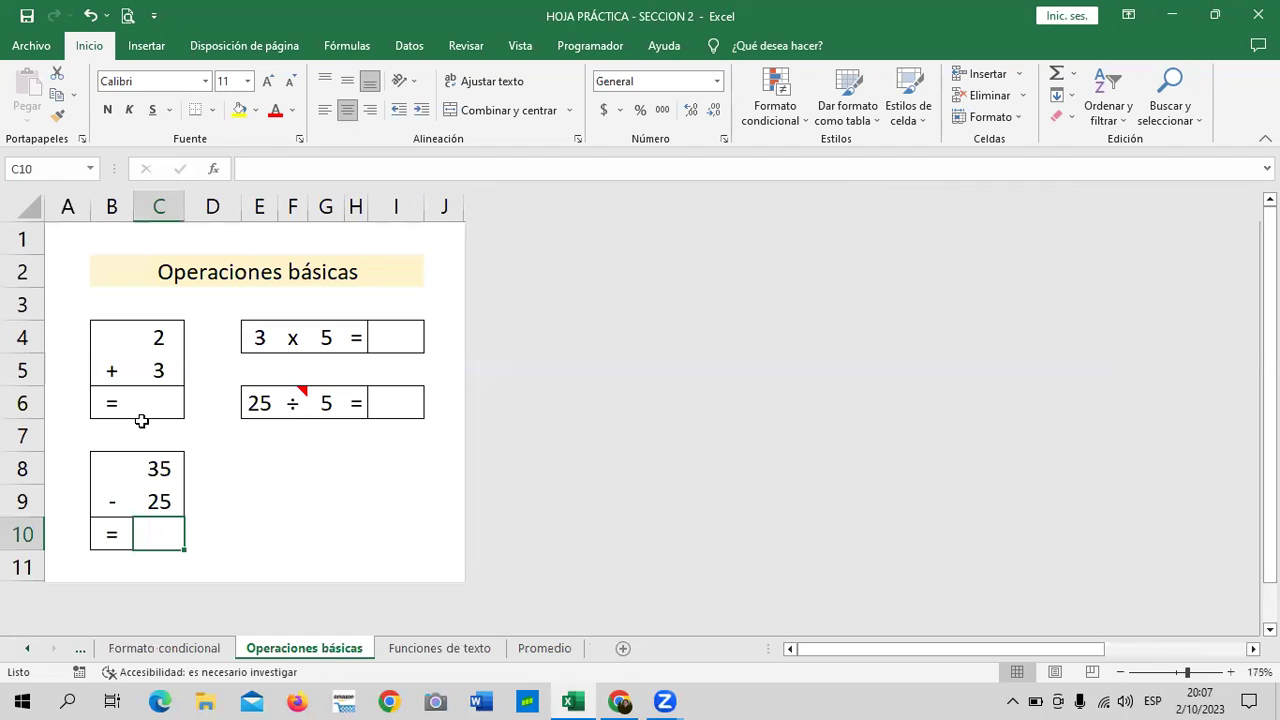
{"action": "left_click", "coordinate": [324, 495]}
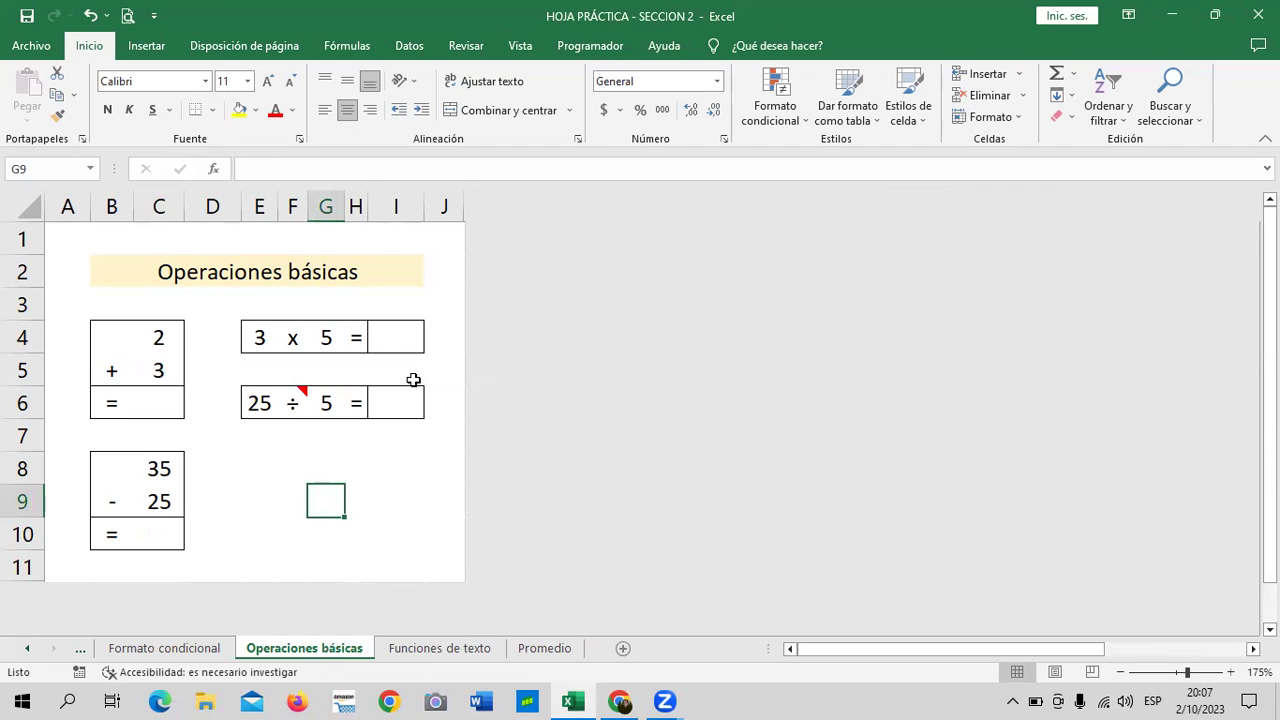
{"action": "left_click", "coordinate": [417, 488]}
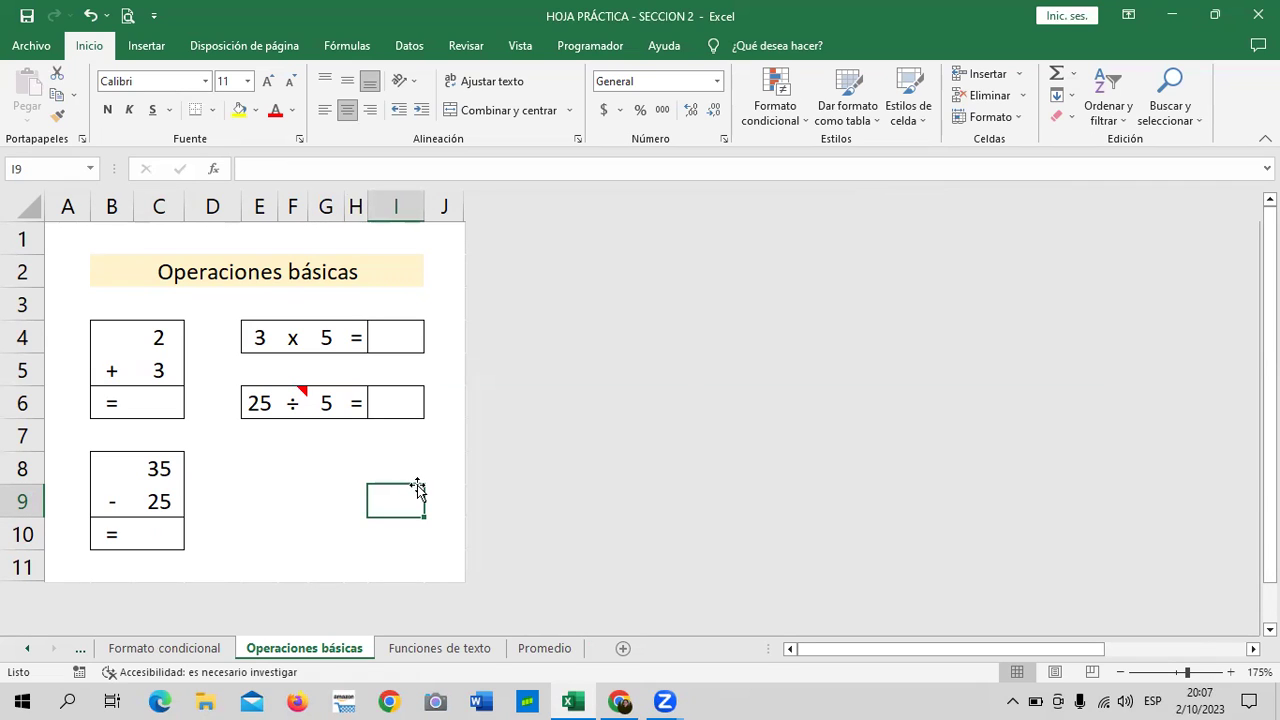
{"action": "left_click", "coordinate": [288, 338]}
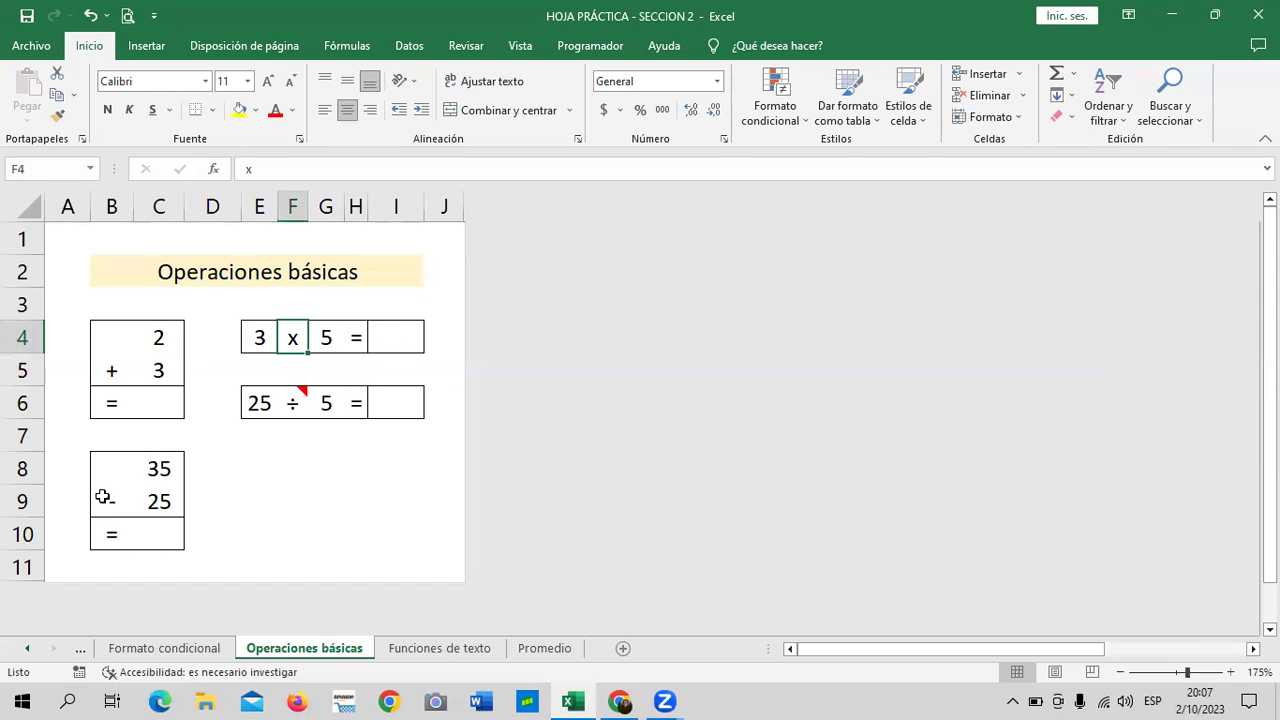
{"action": "left_click", "coordinate": [292, 406]}
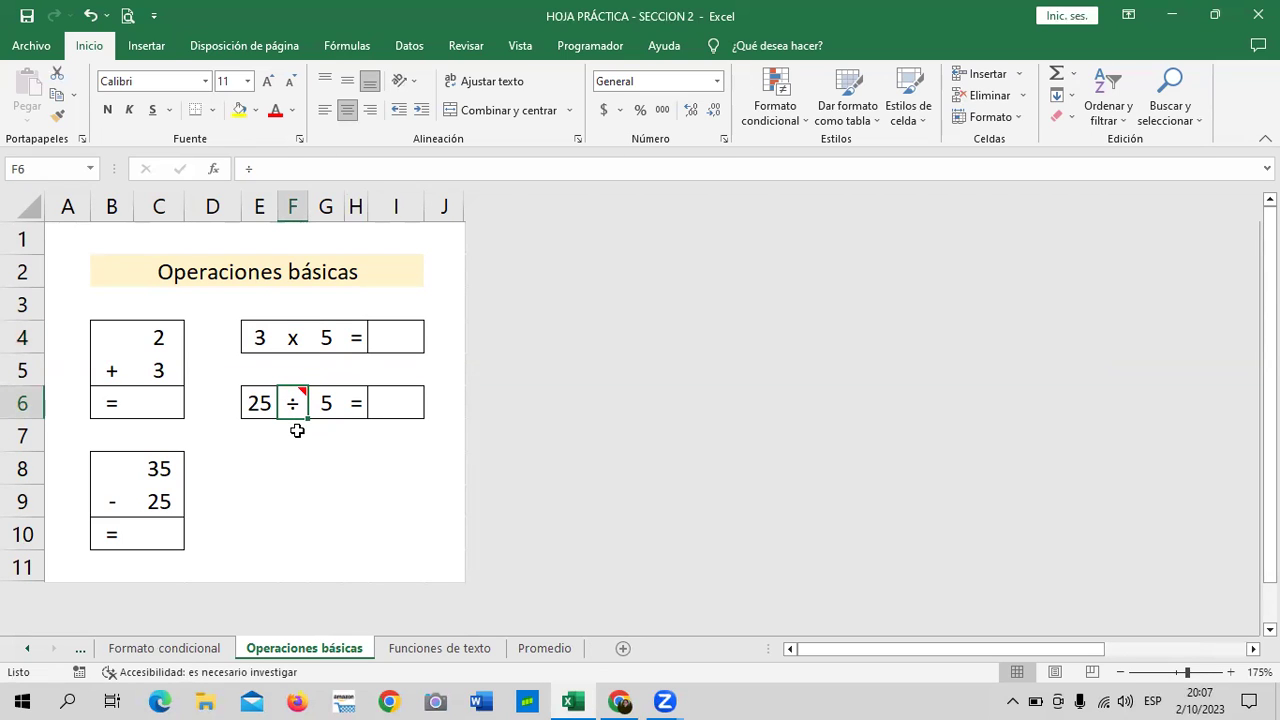
{"action": "left_click", "coordinate": [111, 372]}
{"action": "left_click", "coordinate": [105, 497]}
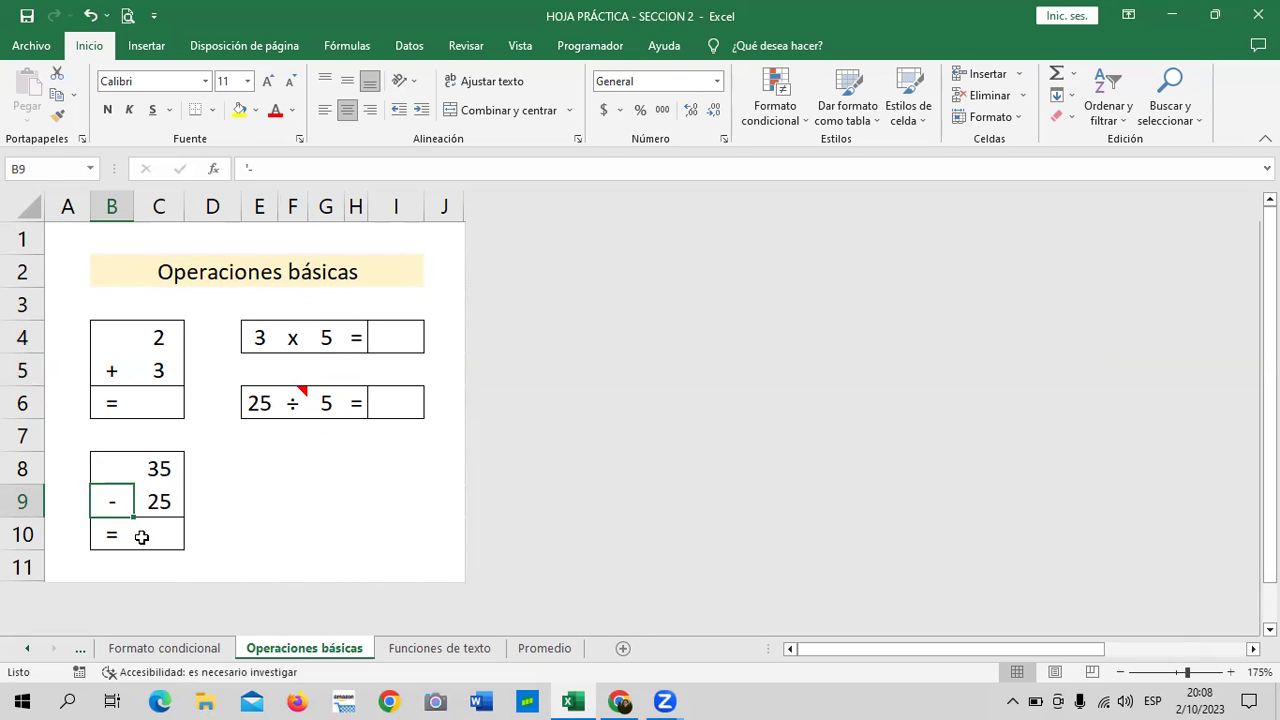
{"action": "left_click", "coordinate": [327, 507]}
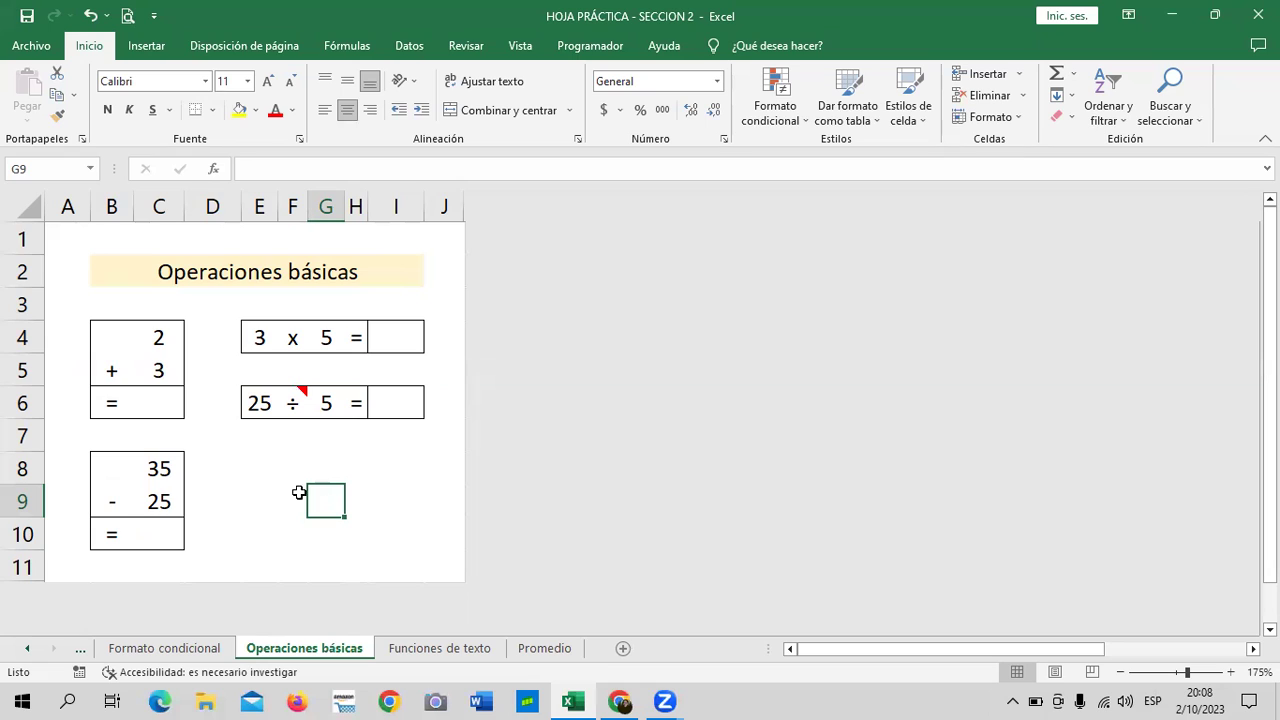
{"action": "left_click", "coordinate": [385, 471]}
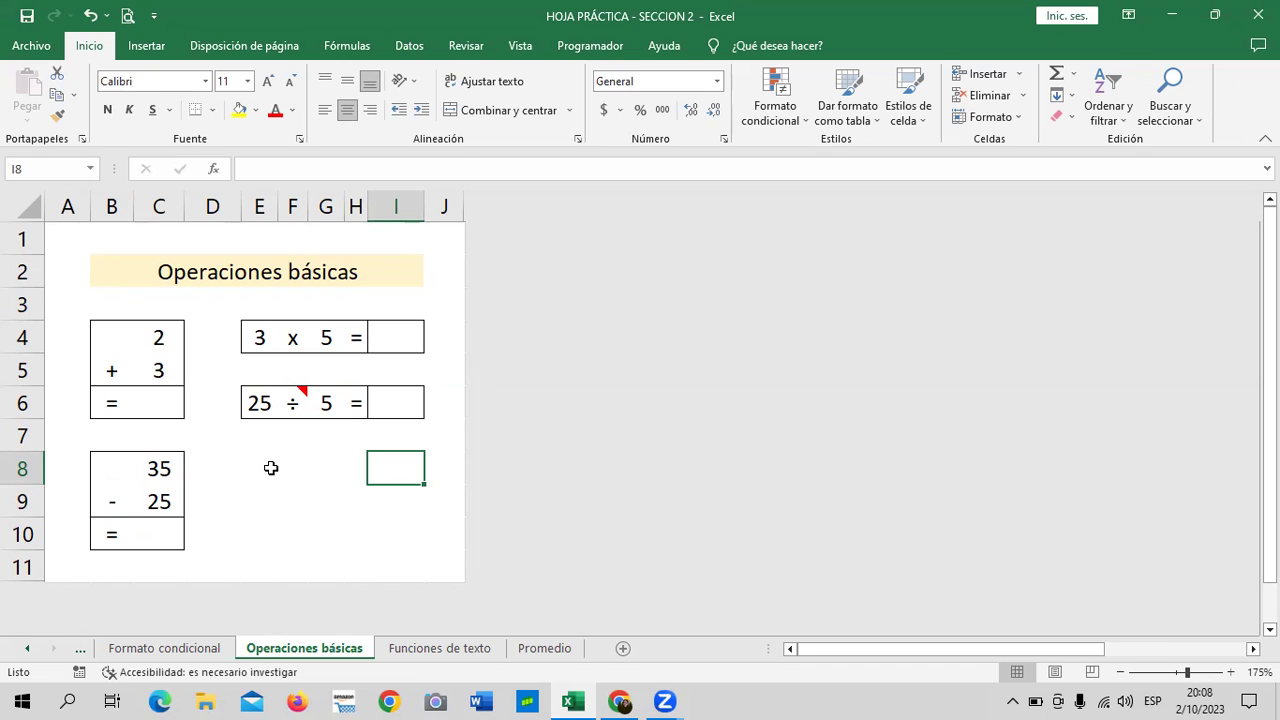
{"action": "left_click", "coordinate": [285, 476]}
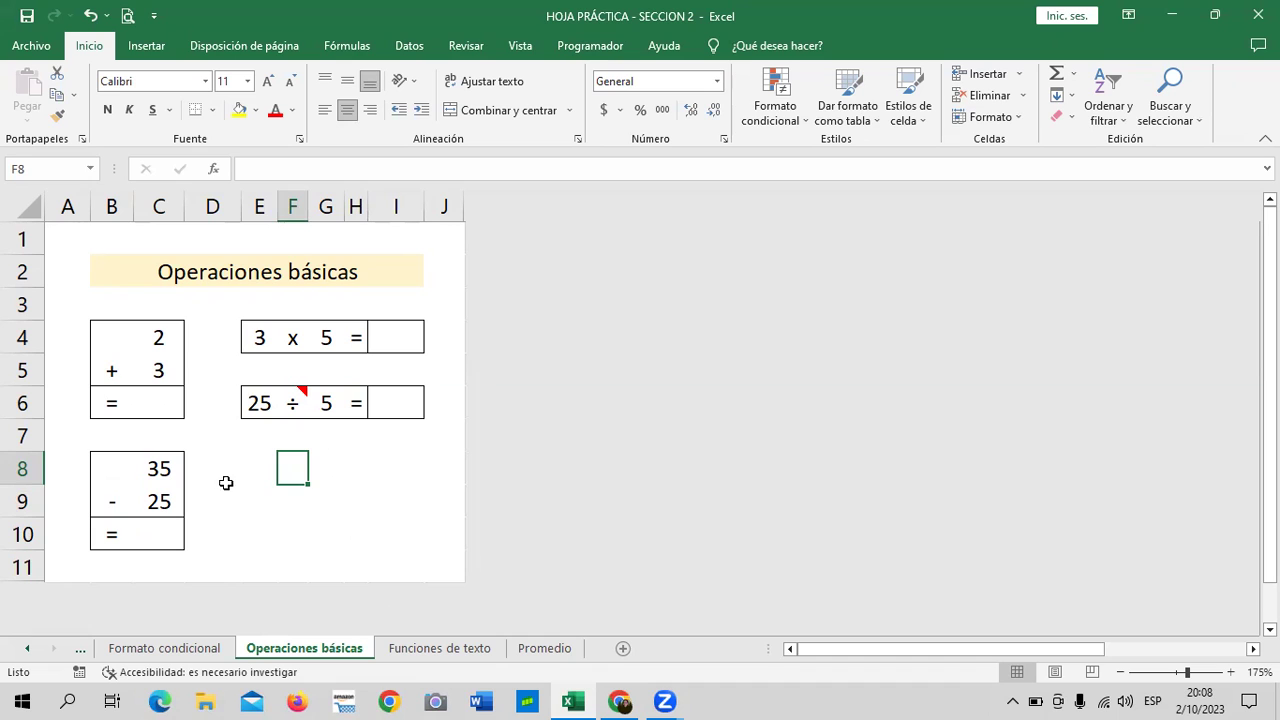
{"action": "left_click", "coordinate": [254, 472]}
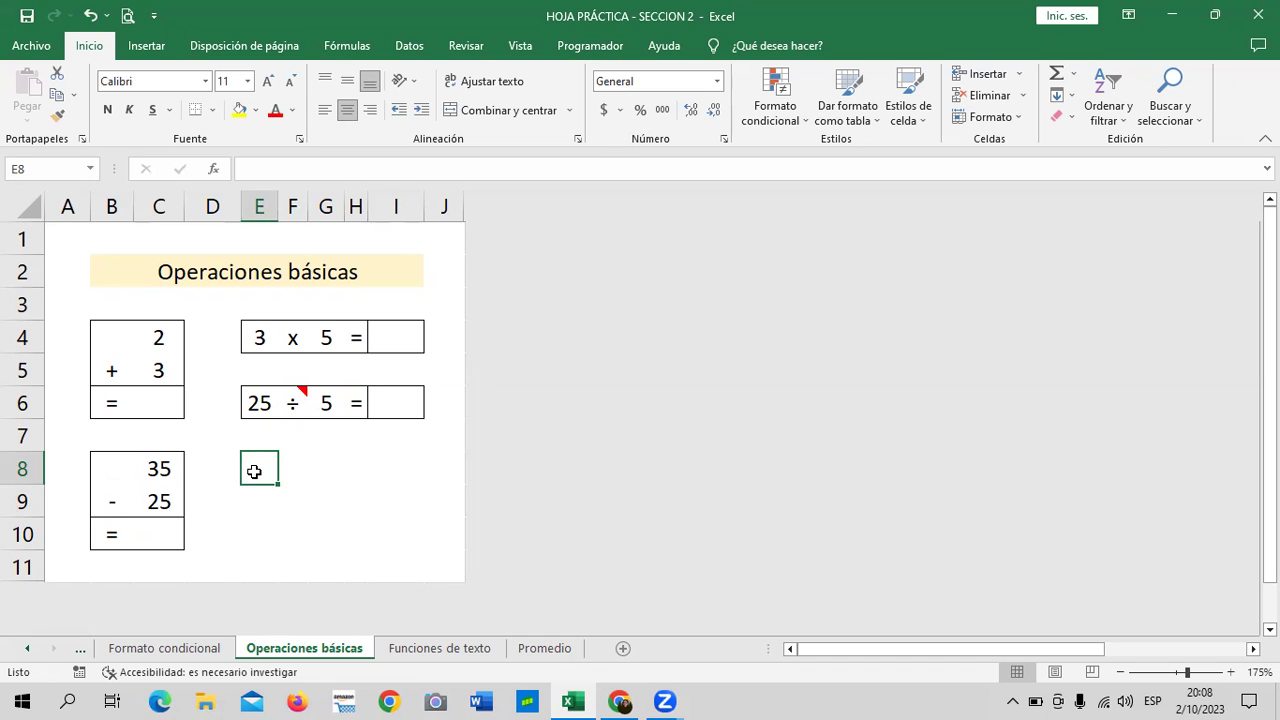
{"action": "type", "text": "=SU"}
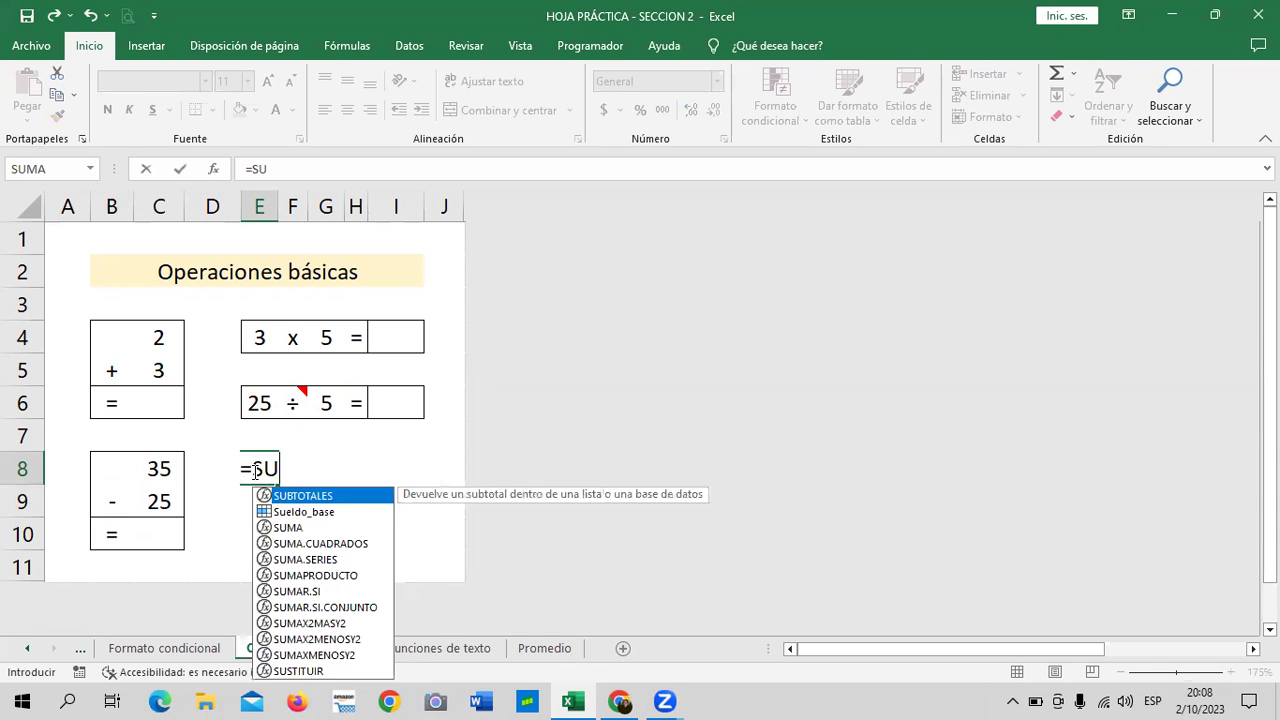
{"action": "type", "text": "MA"}
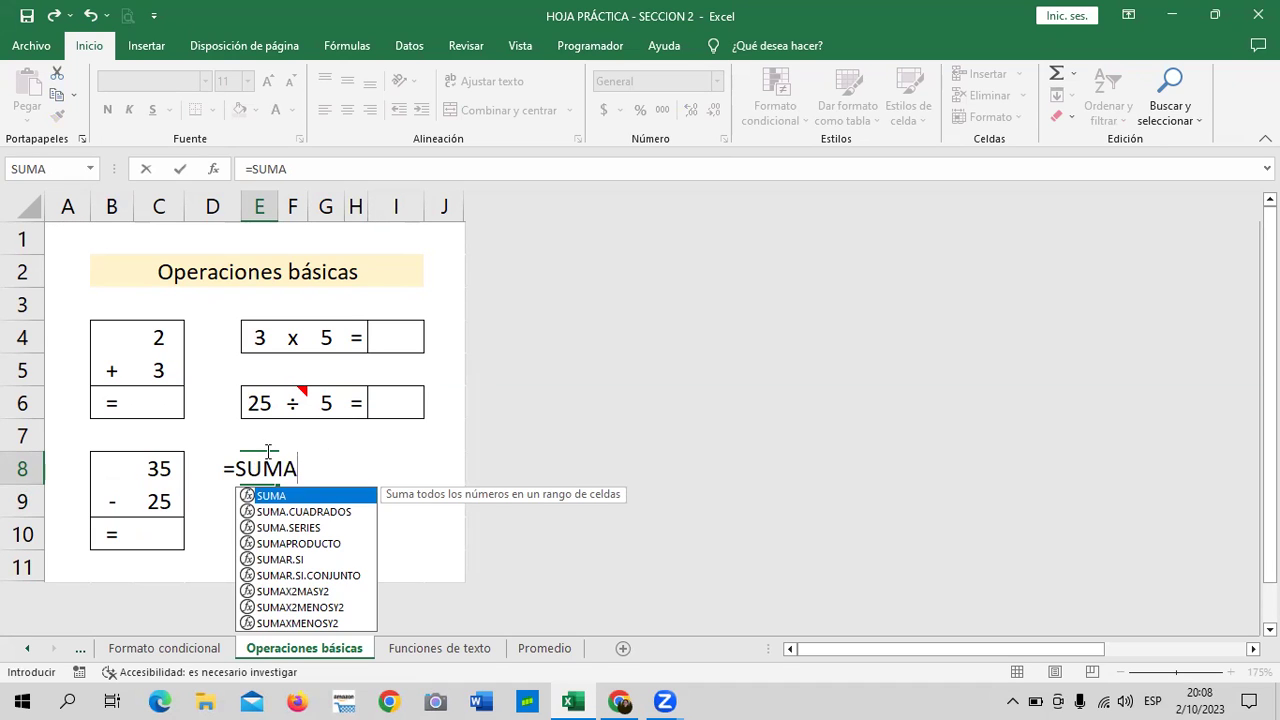
{"action": "double_click", "coordinate": [315, 497]}
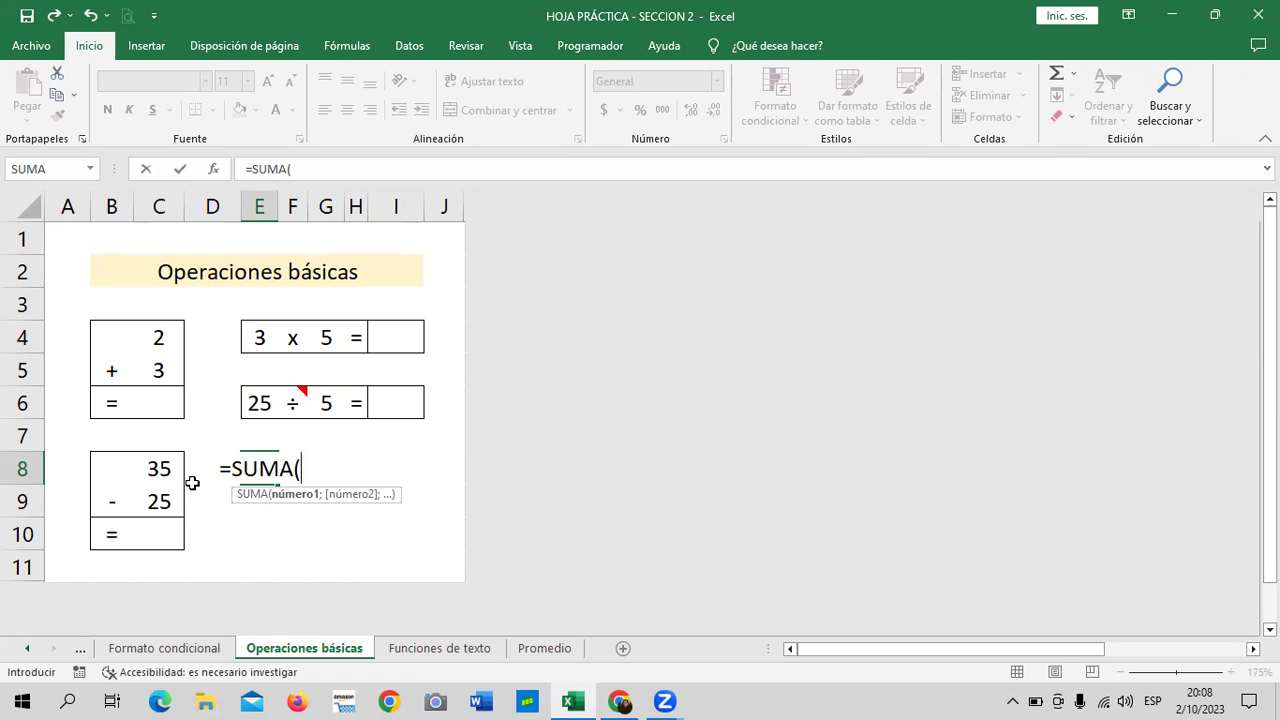
{"action": "key", "text": "BackSpace"}
{"action": "key", "text": "BackSpace"}
{"action": "key", "text": "BackSpace"}
{"action": "key", "text": "BackSpace"}
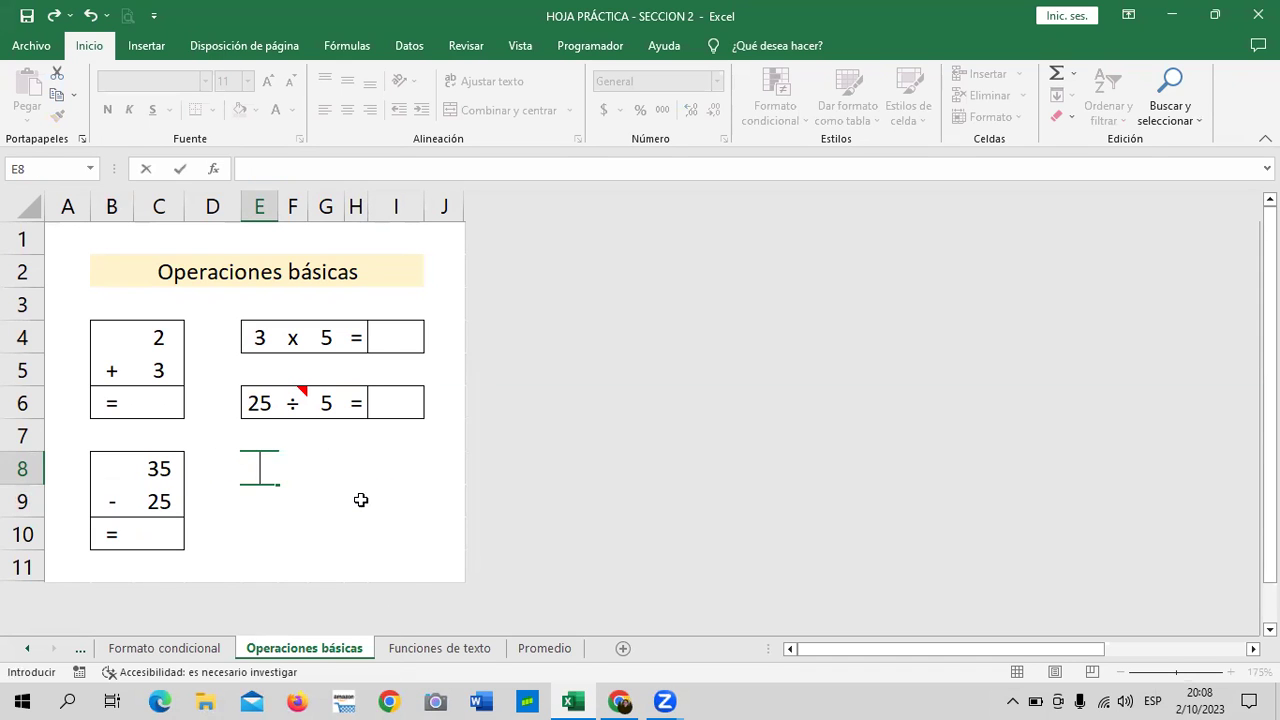
{"action": "key", "text": "Escape"}
{"action": "left_click", "coordinate": [375, 479]}
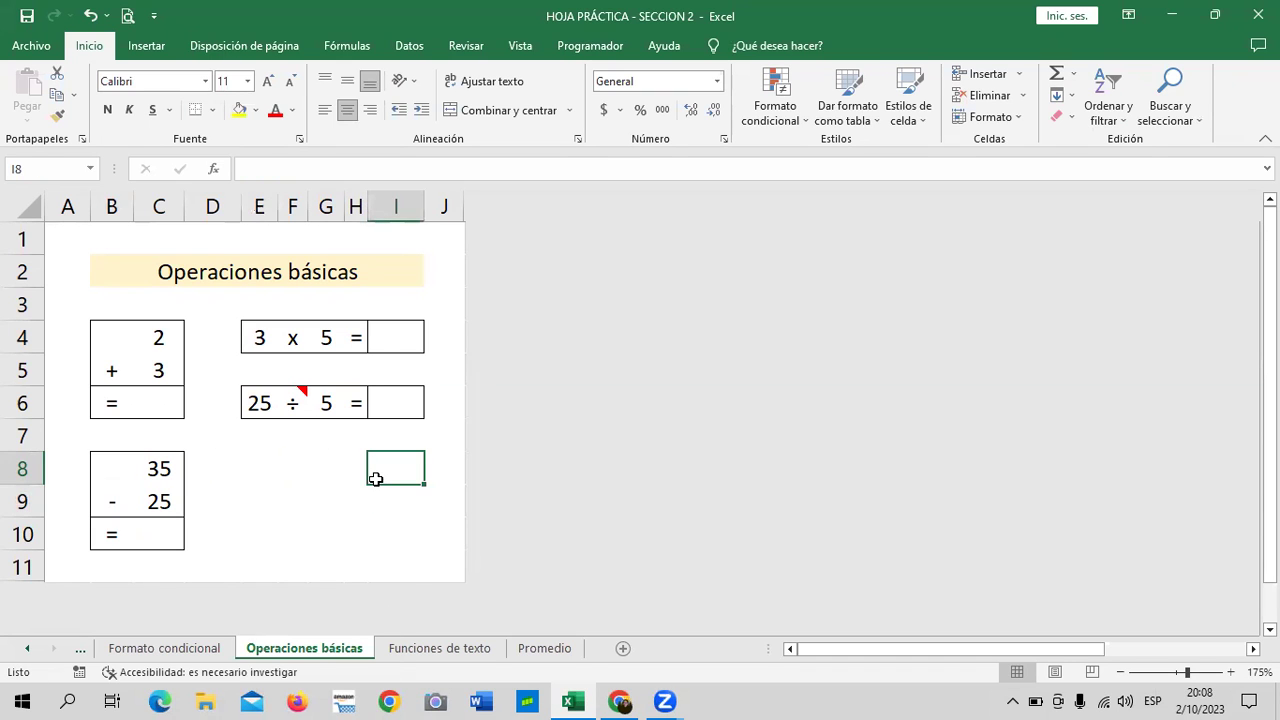
{"action": "left_click", "coordinate": [262, 466]}
{"action": "type", "text": "="}
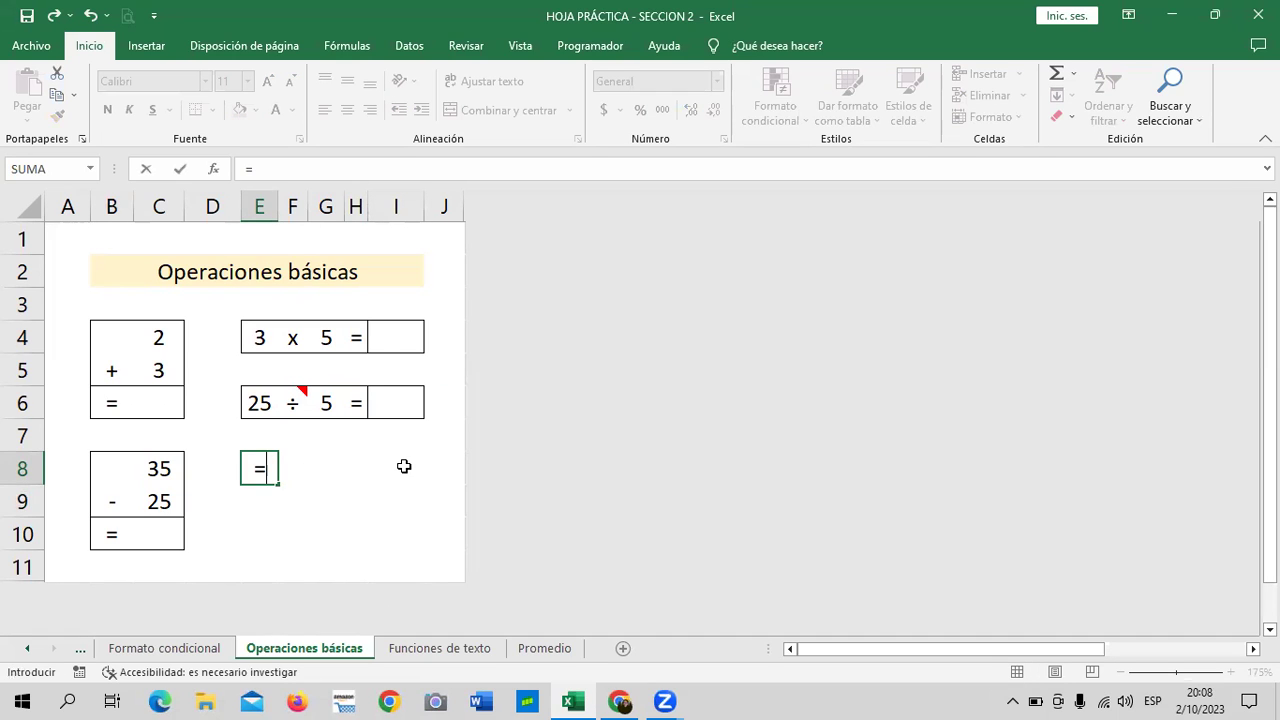
{"action": "left_click", "coordinate": [158, 469]}
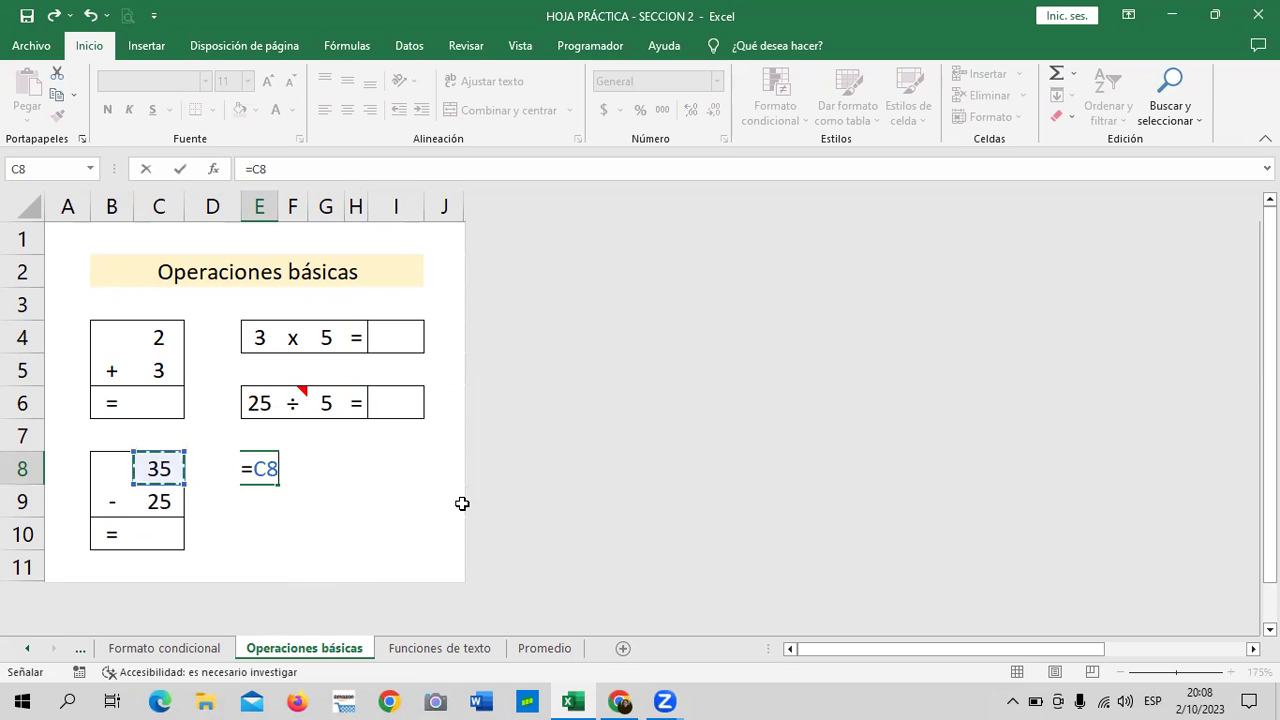
{"action": "type", "text": "+"}
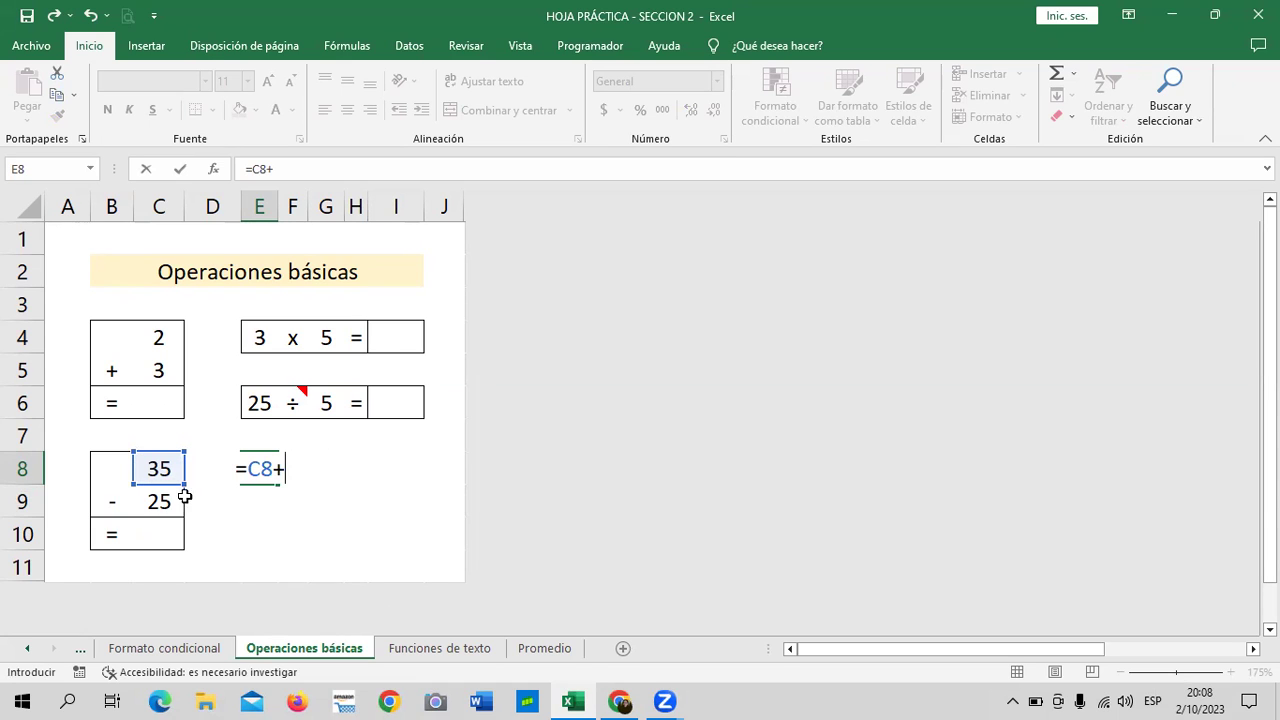
{"action": "left_click", "coordinate": [159, 501]}
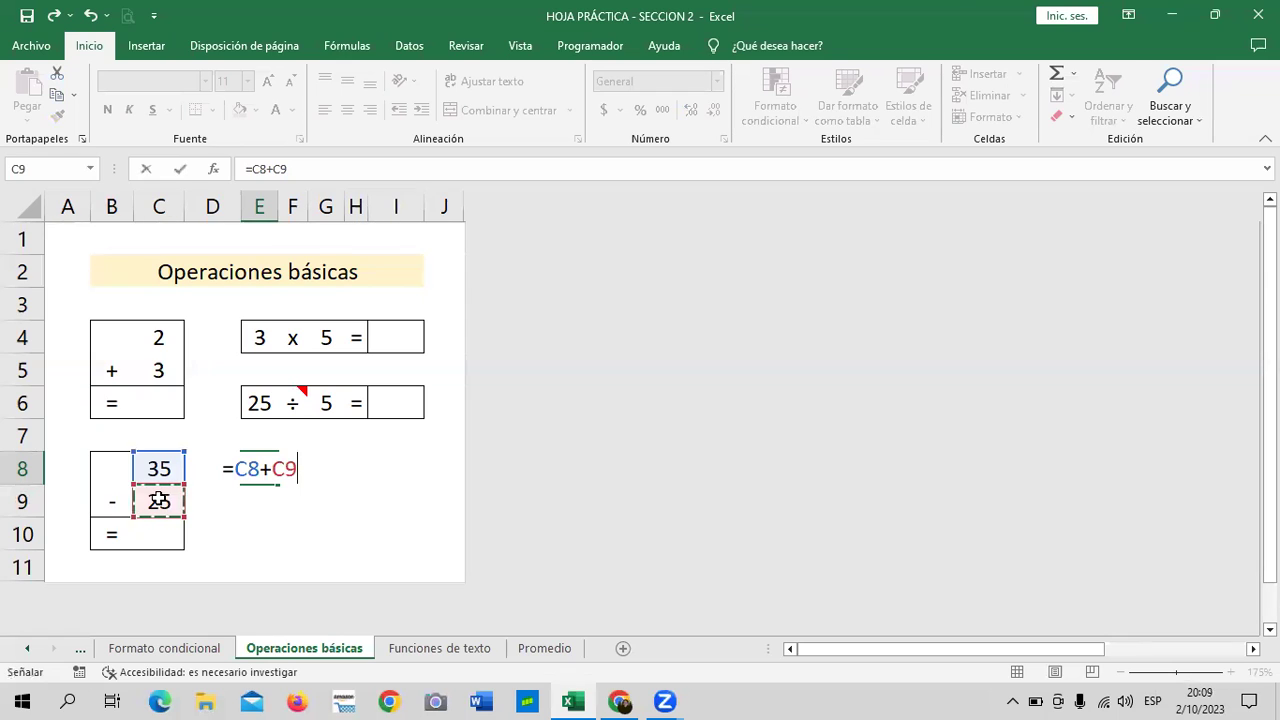
{"action": "key", "text": "Return"}
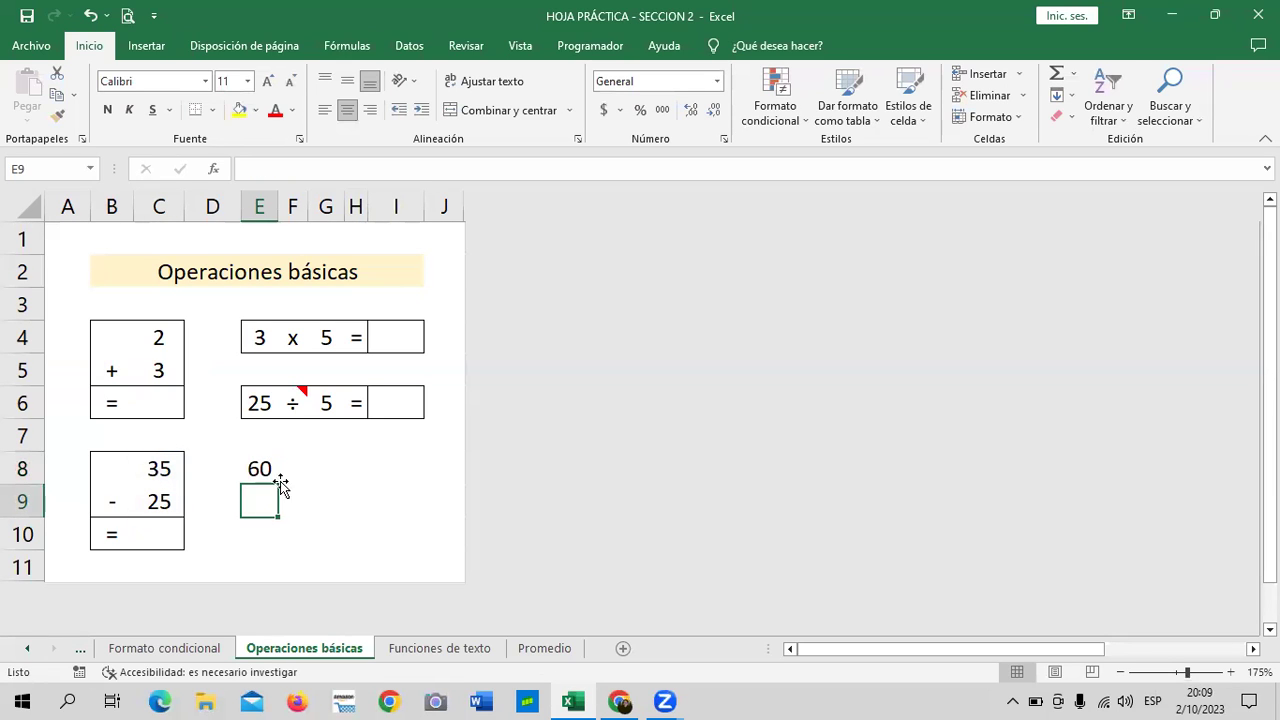
{"action": "left_click", "coordinate": [265, 478]}
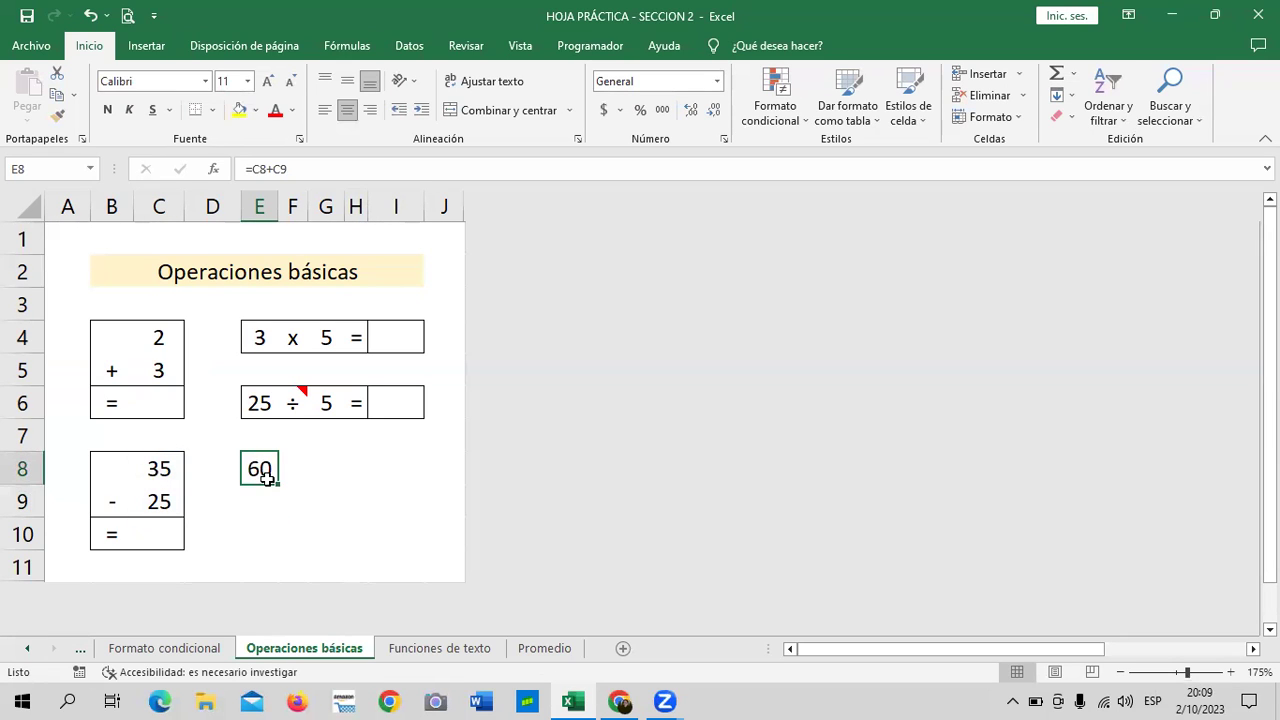
{"action": "key", "text": "Delete"}
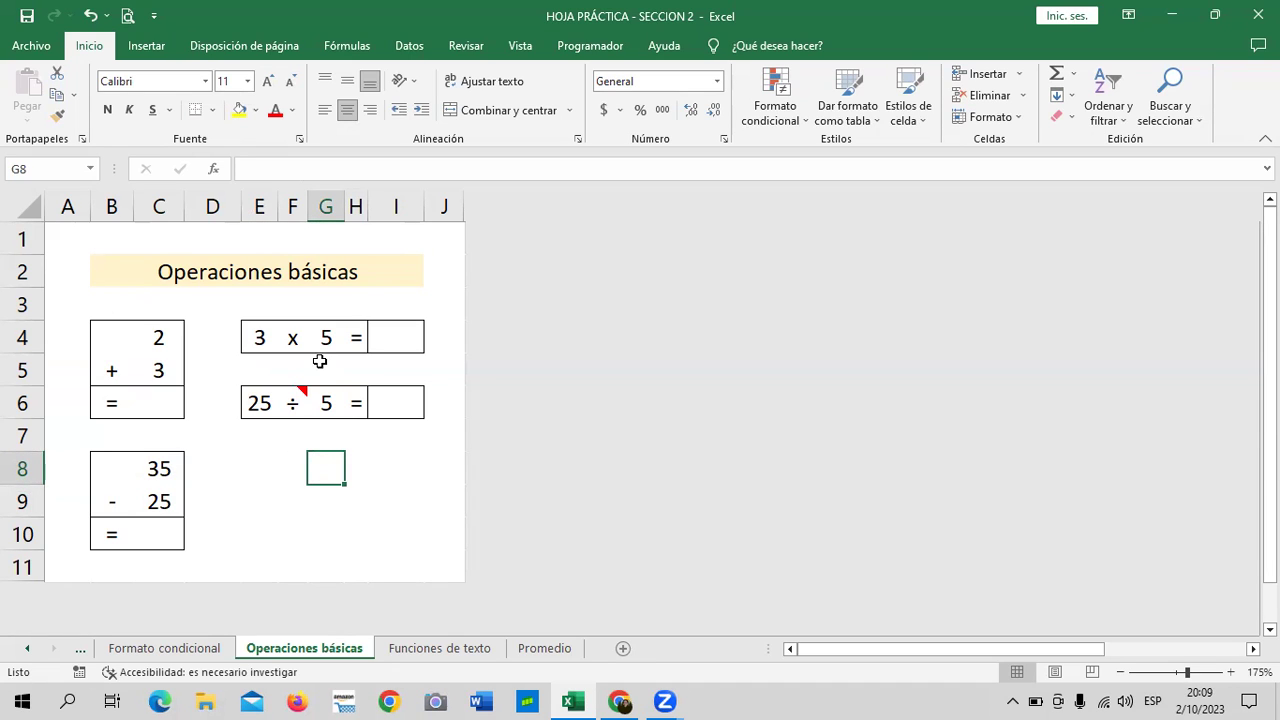
- Enter the formula =E4*G4 in E8 on Operaciones básicas, giving 15
{"action": "left_click", "coordinate": [395, 334]}
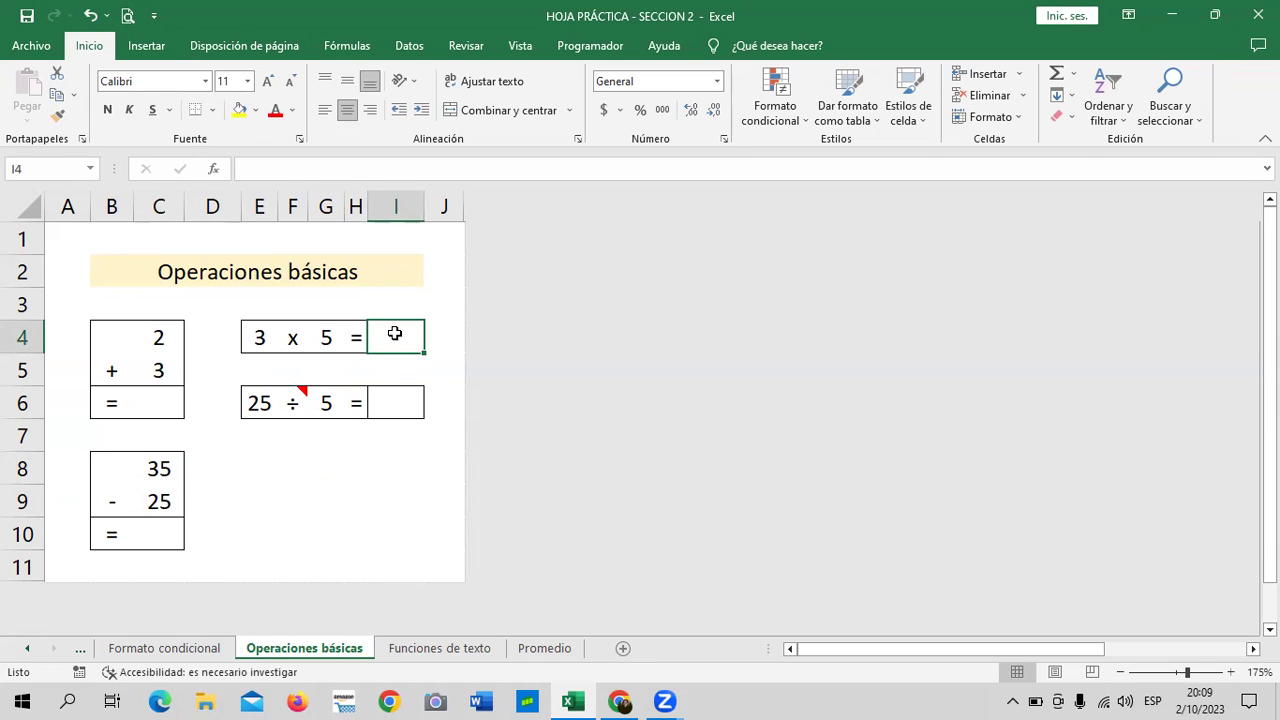
{"action": "left_click", "coordinate": [265, 478]}
{"action": "type", "text": "="}
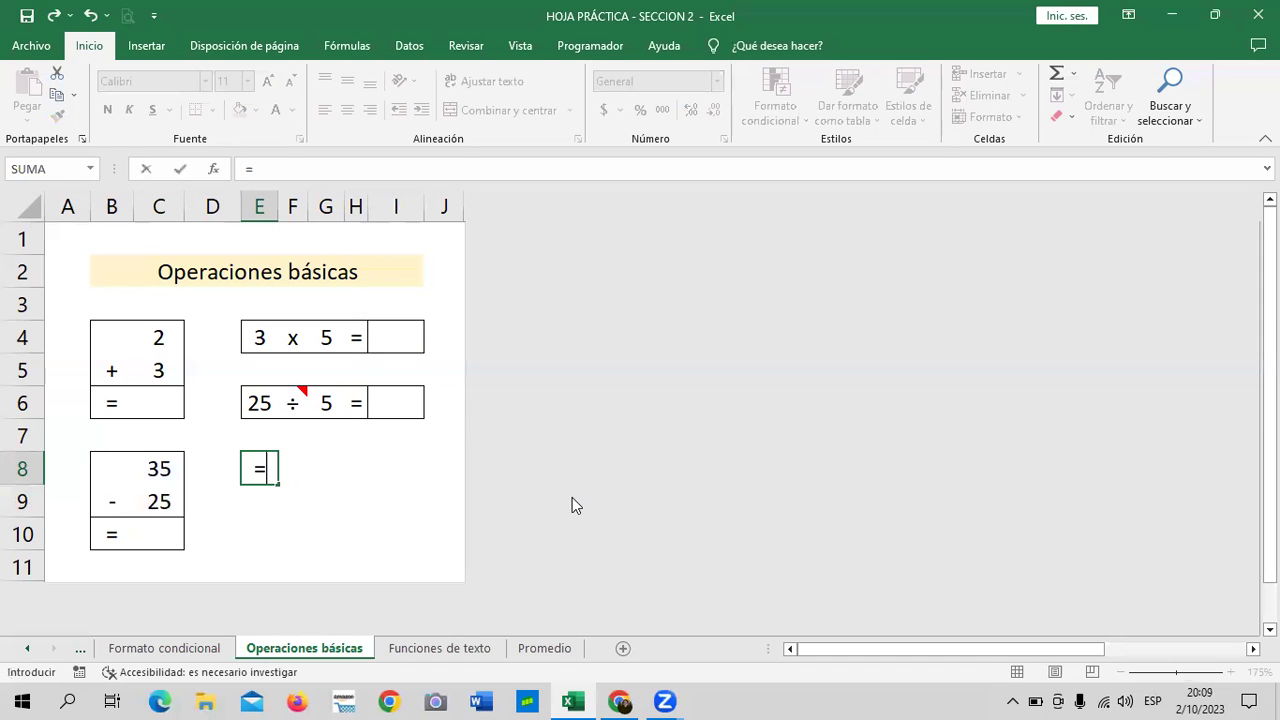
{"action": "left_click", "coordinate": [260, 338]}
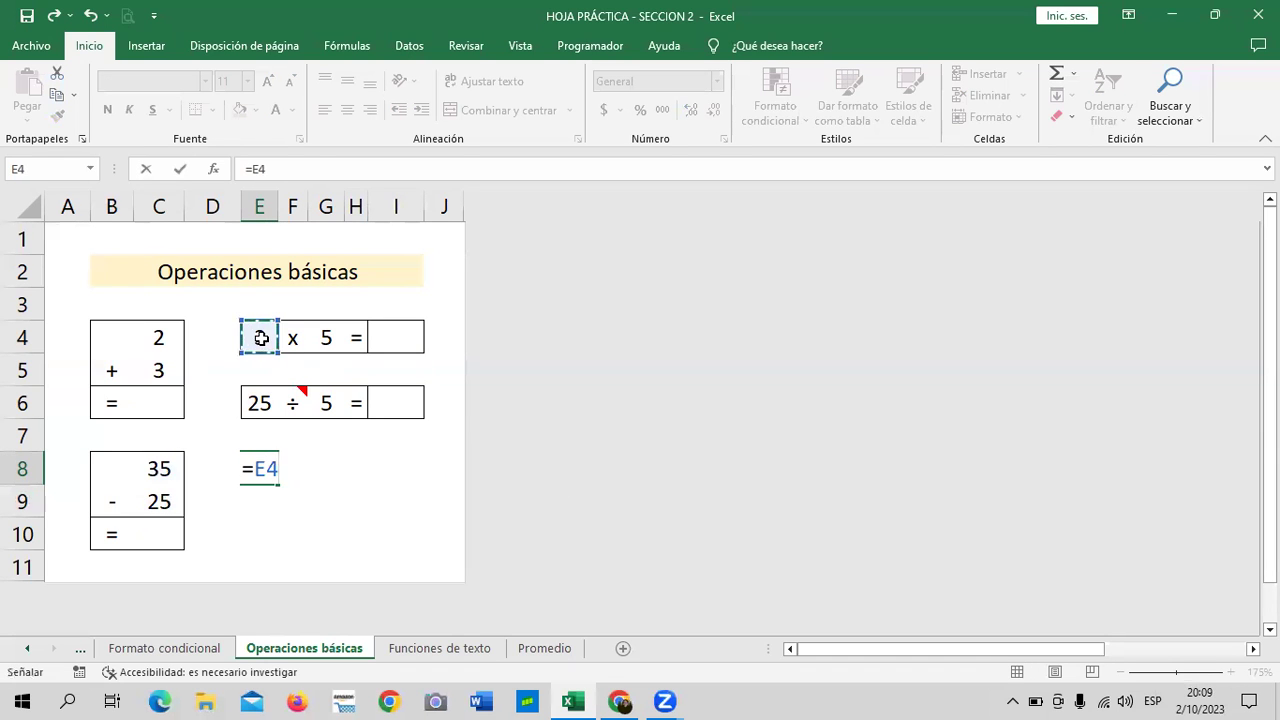
{"action": "type", "text": "*"}
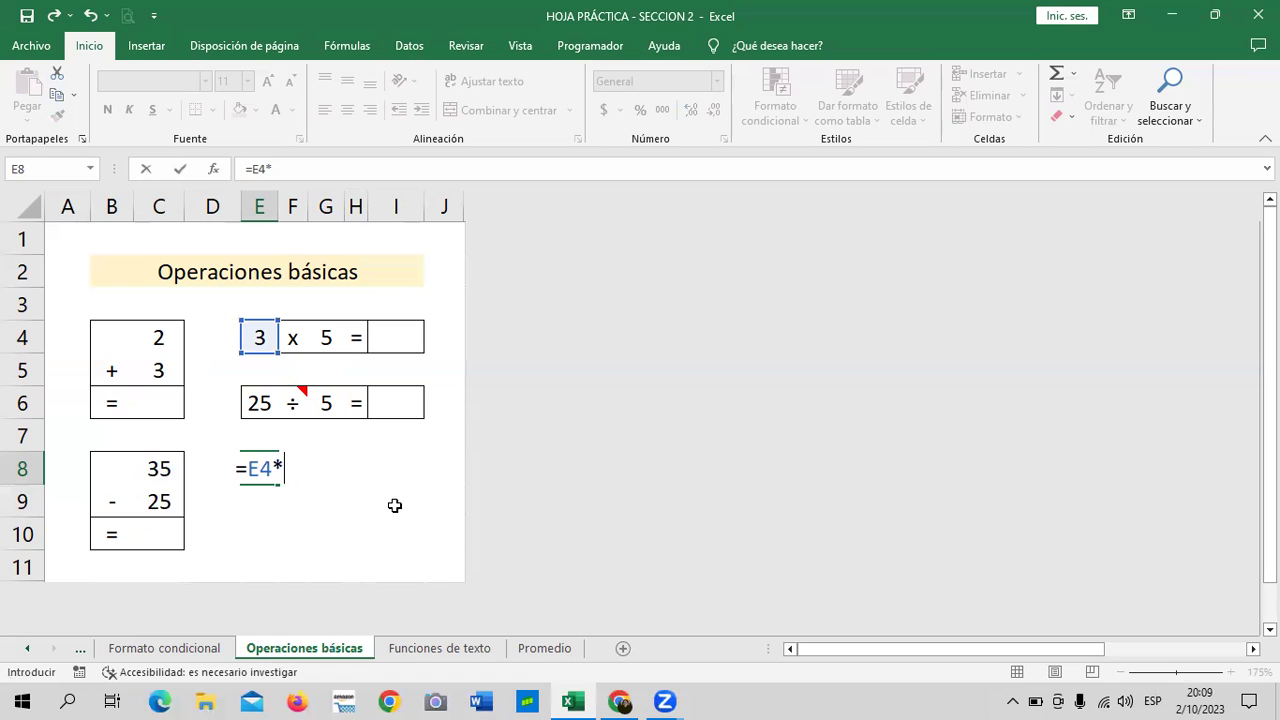
{"action": "left_click", "coordinate": [328, 337]}
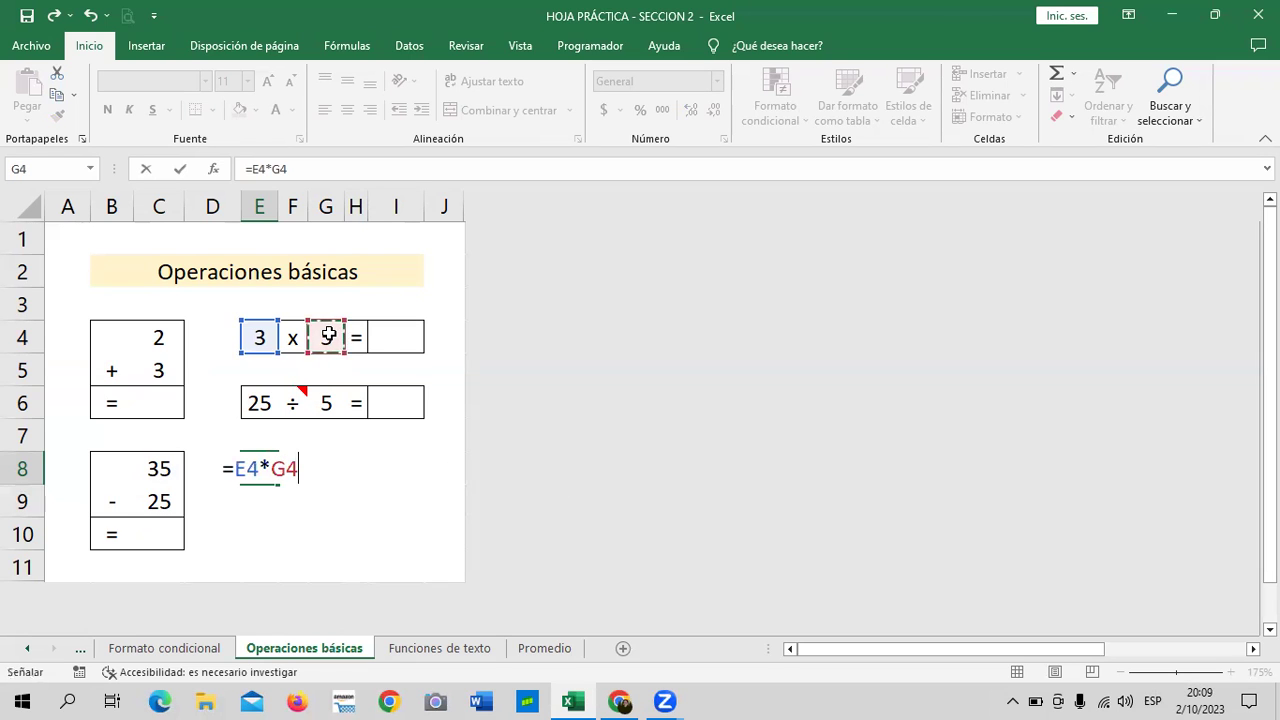
{"action": "key", "text": "Return"}
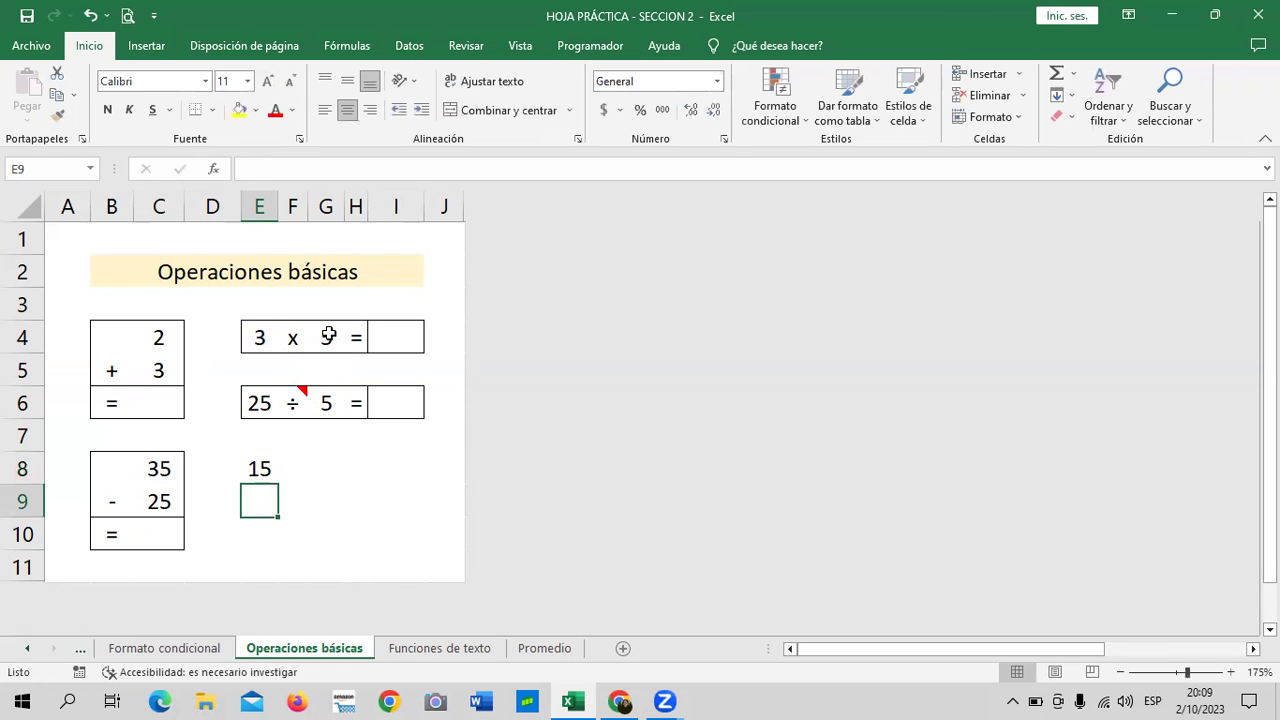
- Check E8's formula, then scroll the sheet tabs back to the earlier sheets
{"action": "left_click", "coordinate": [259, 467]}
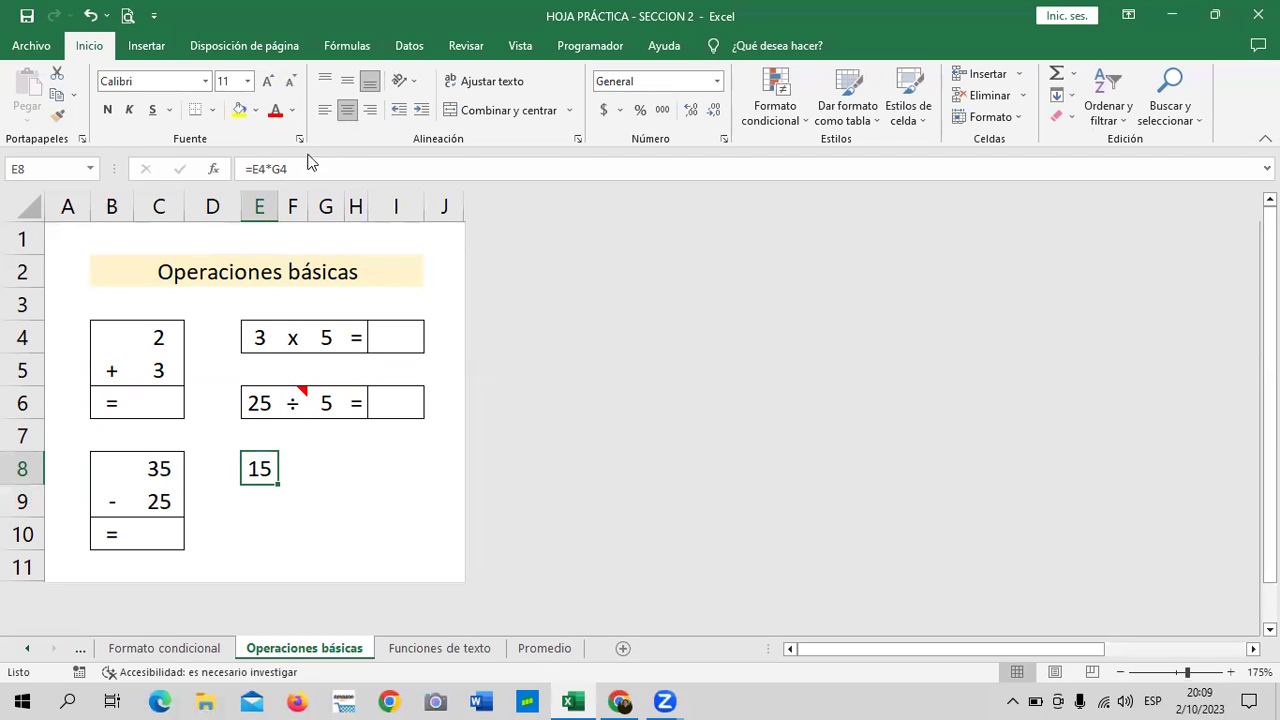
{"action": "left_click", "coordinate": [379, 510]}
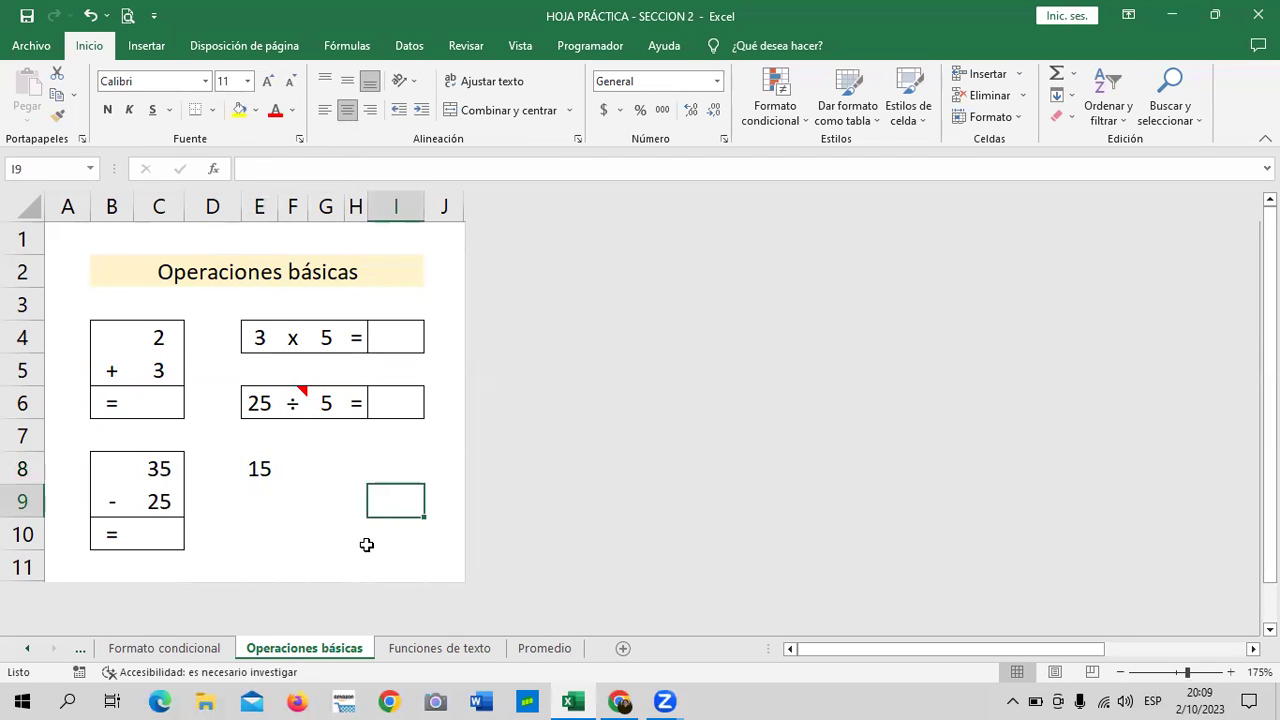
{"action": "left_click", "coordinate": [36, 651]}
{"action": "left_click", "coordinate": [36, 651]}
{"action": "left_click", "coordinate": [36, 651]}
- On Ej Referencias, inspect the ISSS 3.25%, Renta 10% and AFP 6.25% rates, then select D5
{"action": "left_click", "coordinate": [215, 650]}
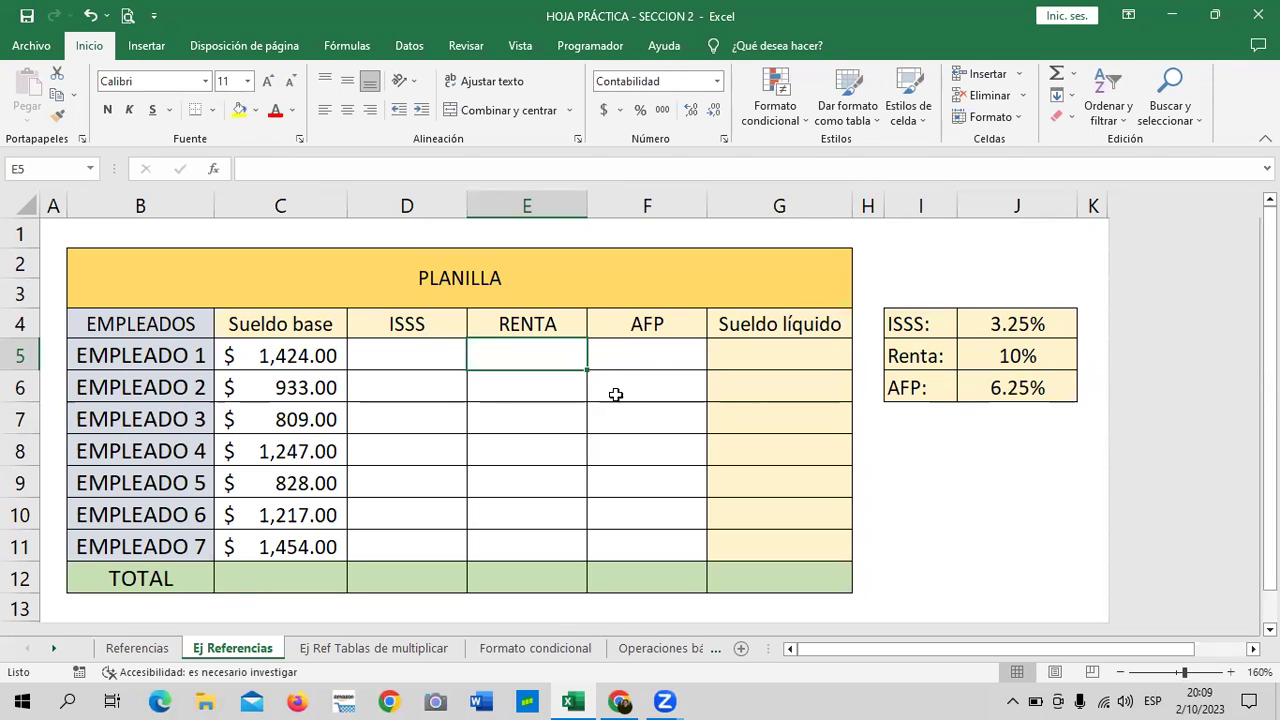
{"action": "left_click", "coordinate": [628, 360]}
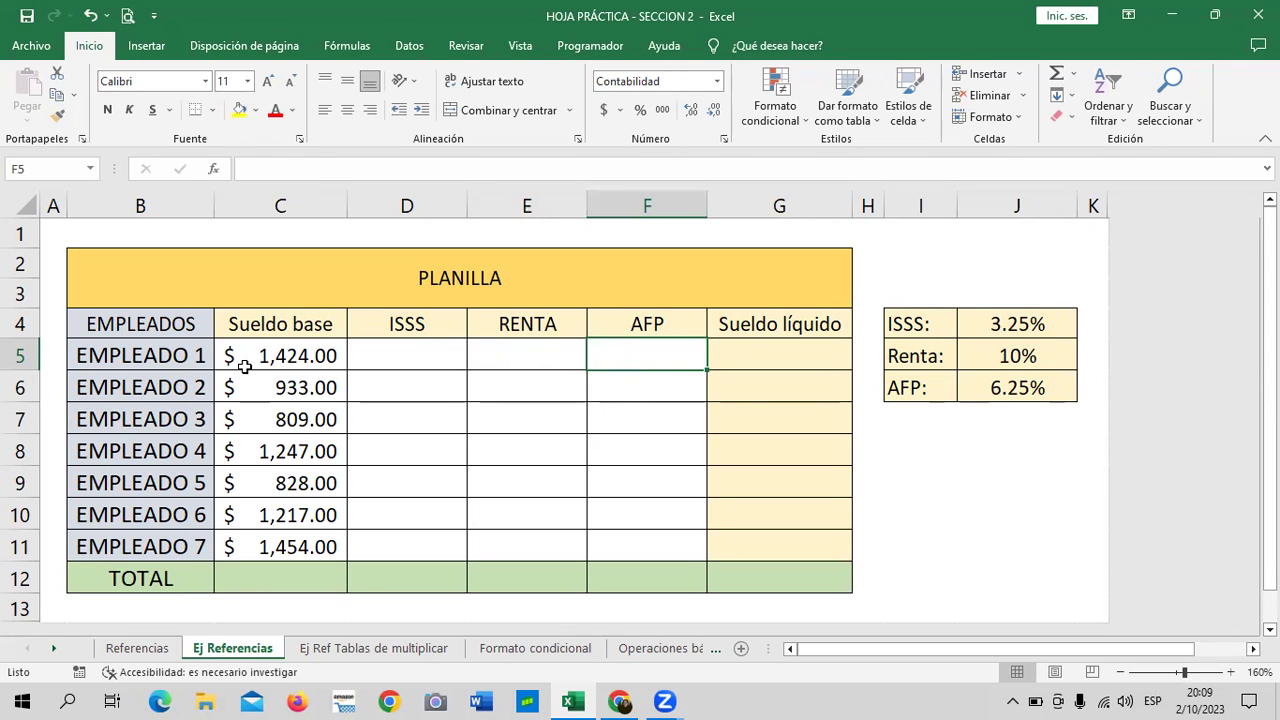
{"action": "left_click", "coordinate": [1012, 362]}
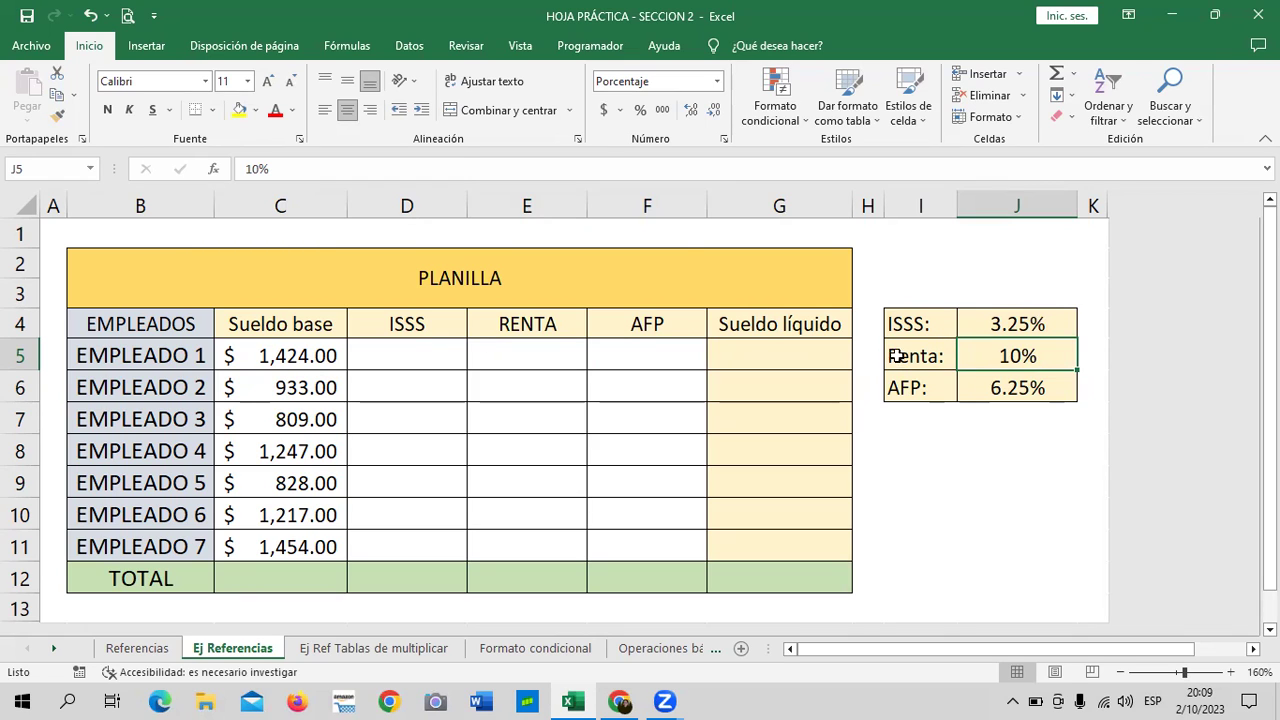
{"action": "left_click", "coordinate": [1037, 328]}
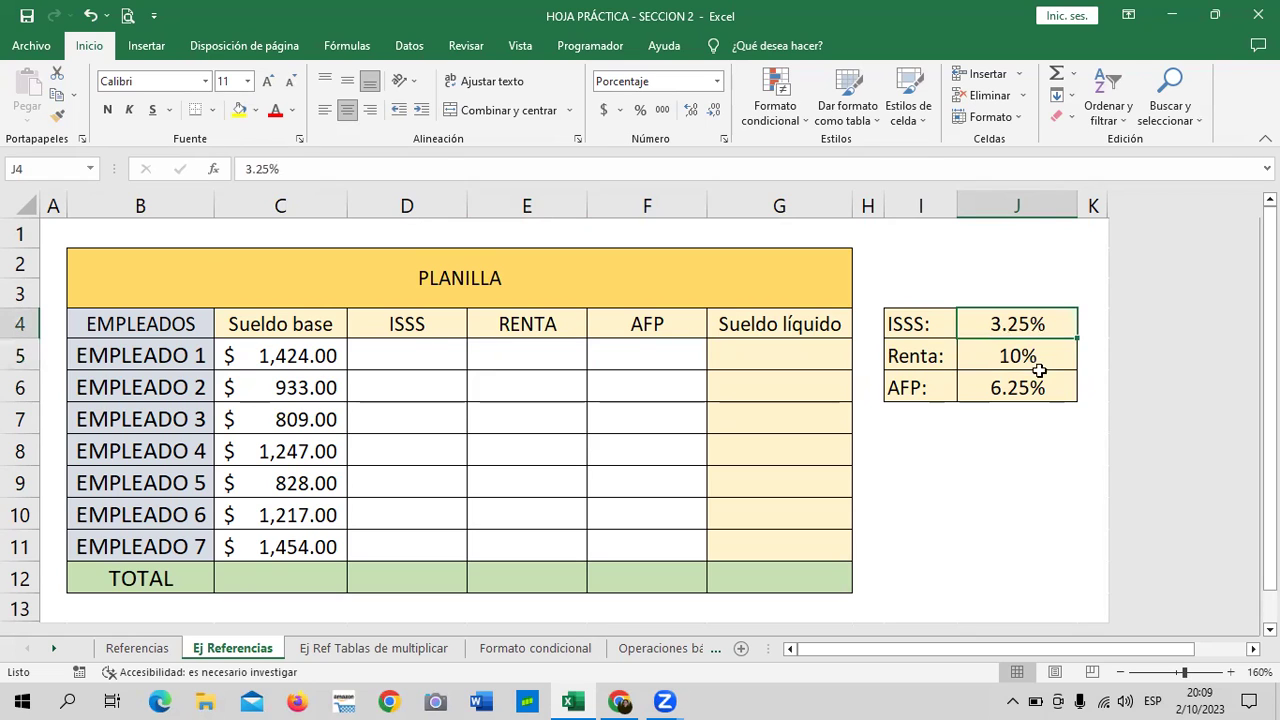
{"action": "left_click", "coordinate": [1032, 394]}
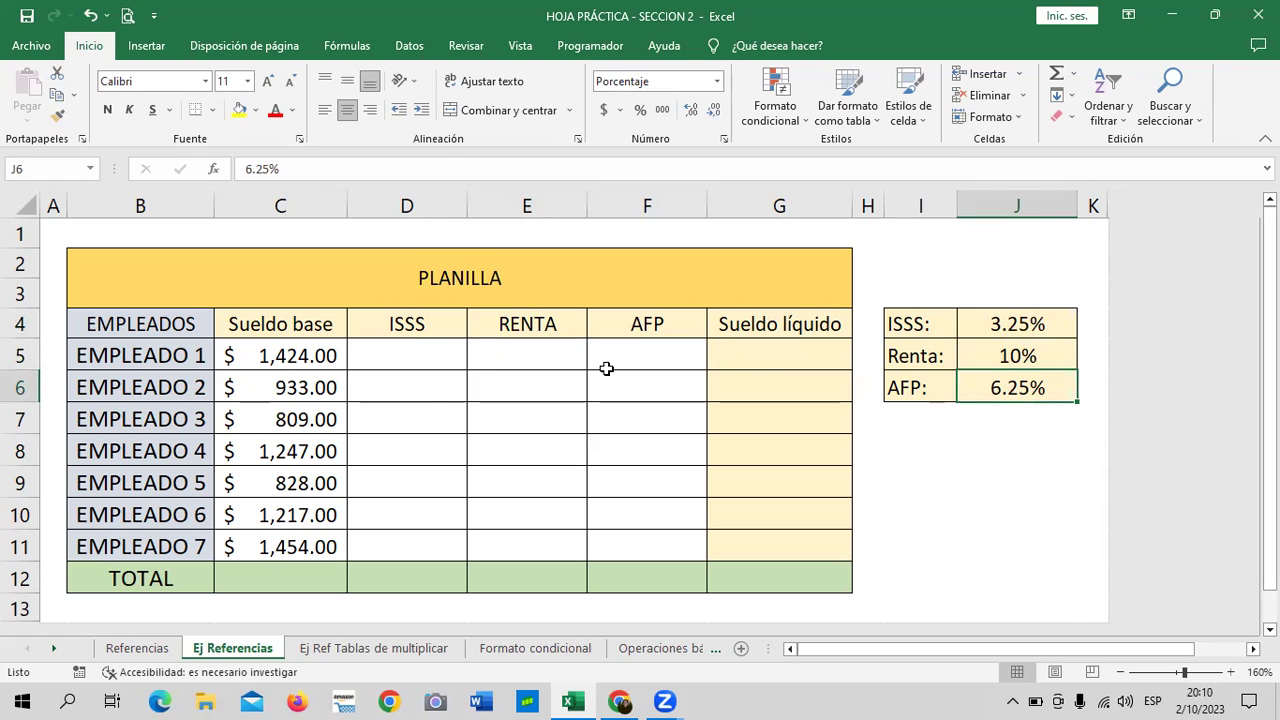
{"action": "left_click", "coordinate": [415, 352]}
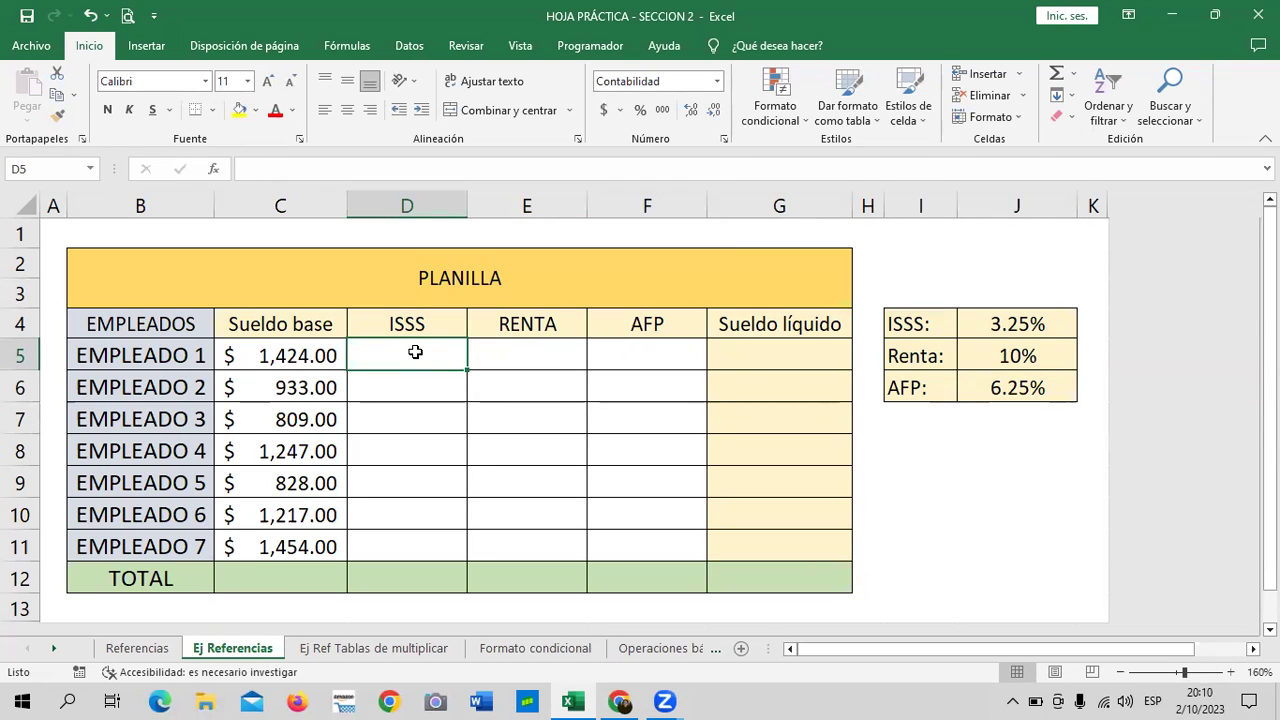
- Enter =C5*J4 in D5 for EMPLEADO 1's ISSS, giving $ 46.28, and verify it
{"action": "type", "text": "="}
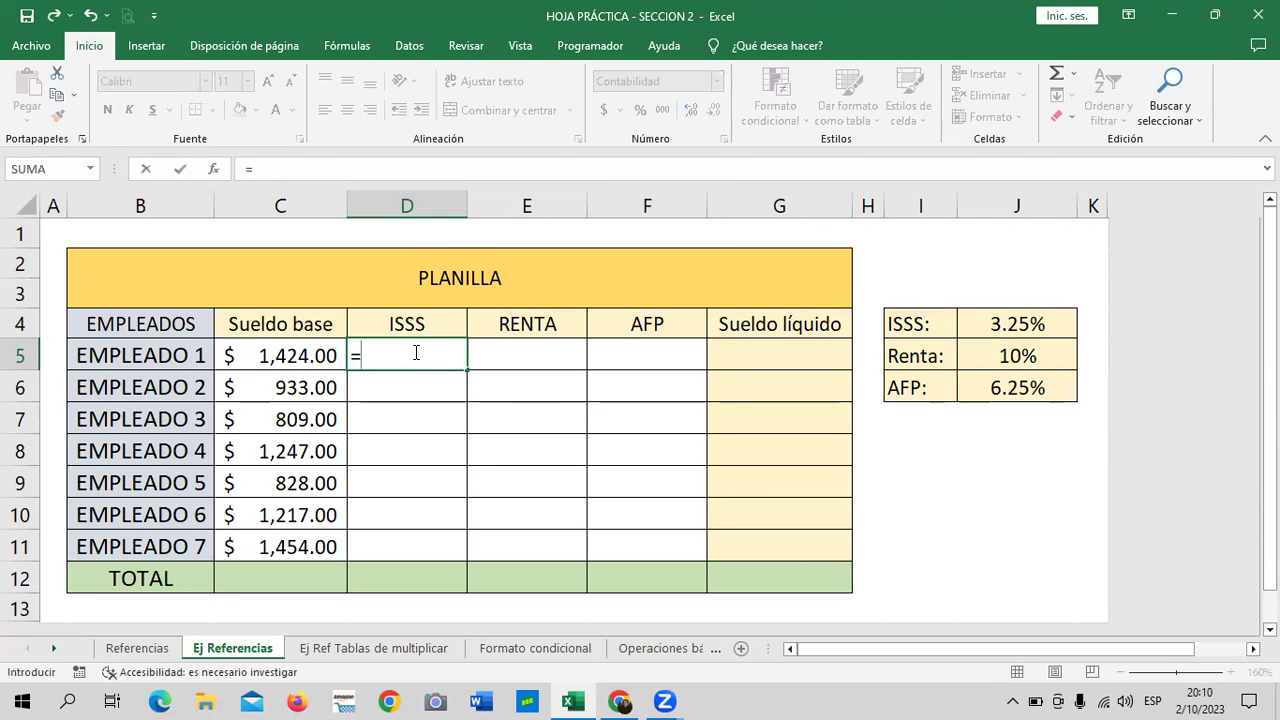
{"action": "left_click", "coordinate": [288, 355]}
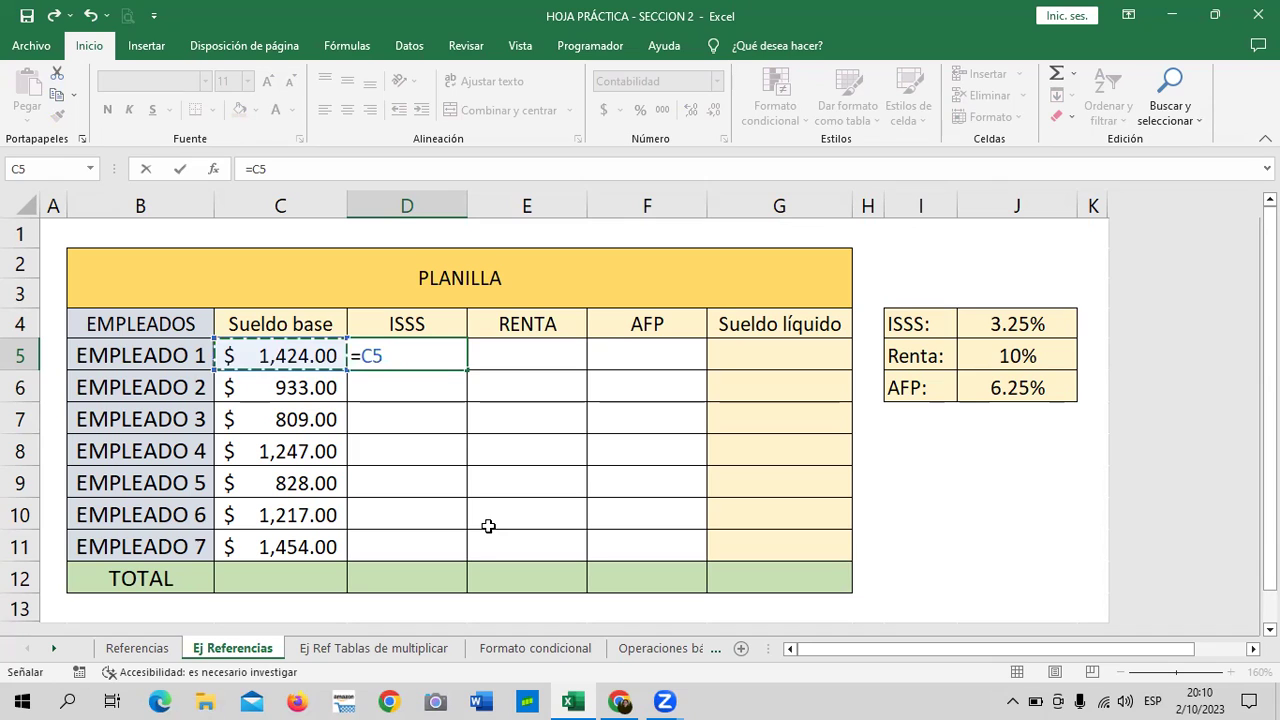
{"action": "type", "text": "*"}
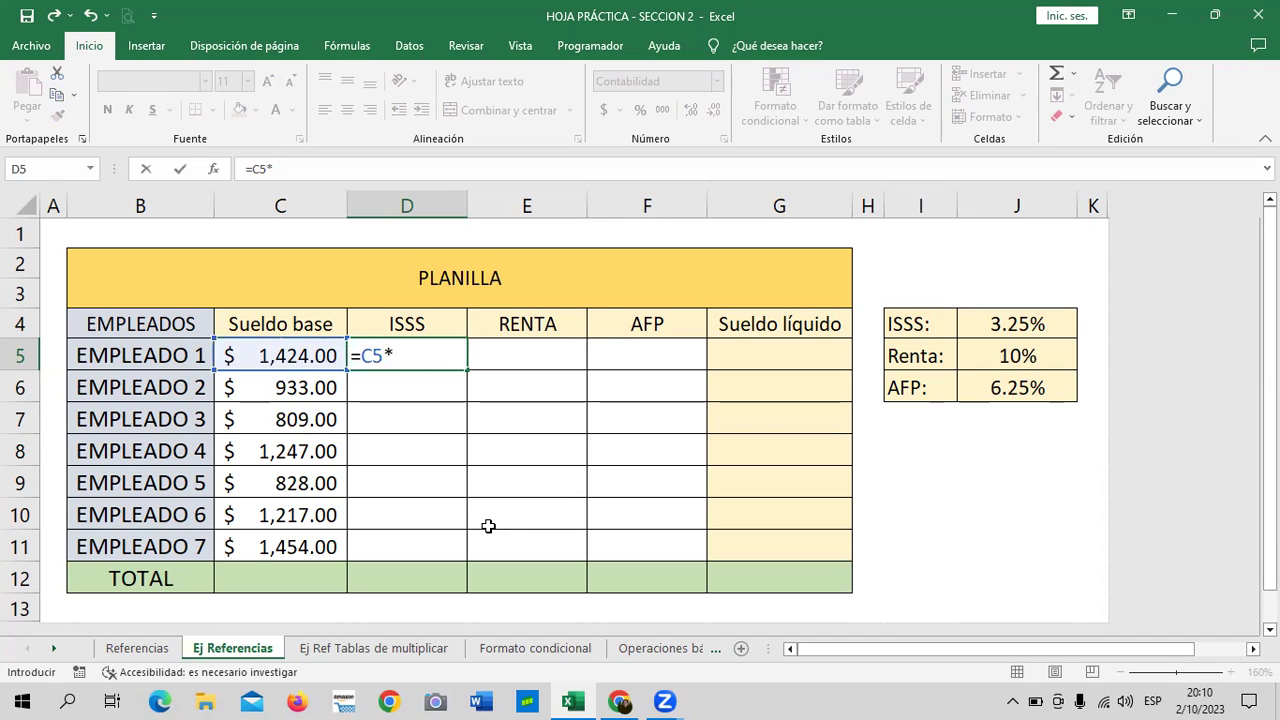
{"action": "left_click", "coordinate": [984, 314]}
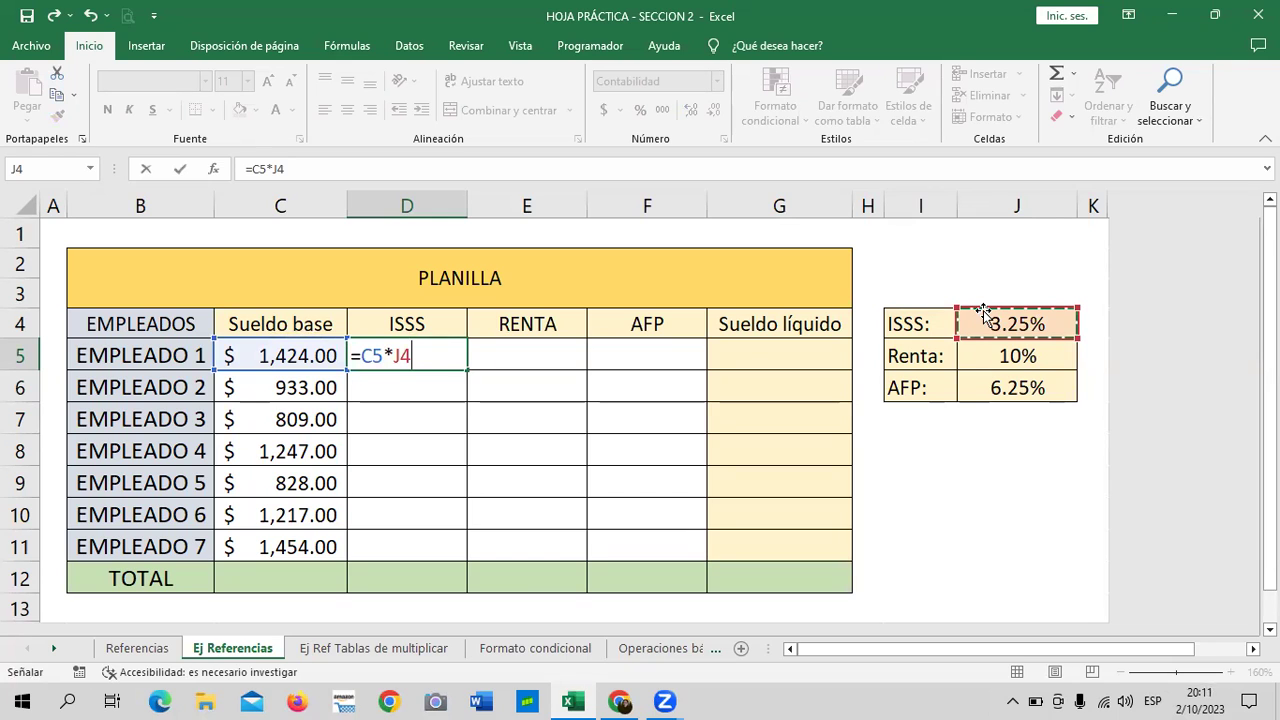
{"action": "key", "text": "Return"}
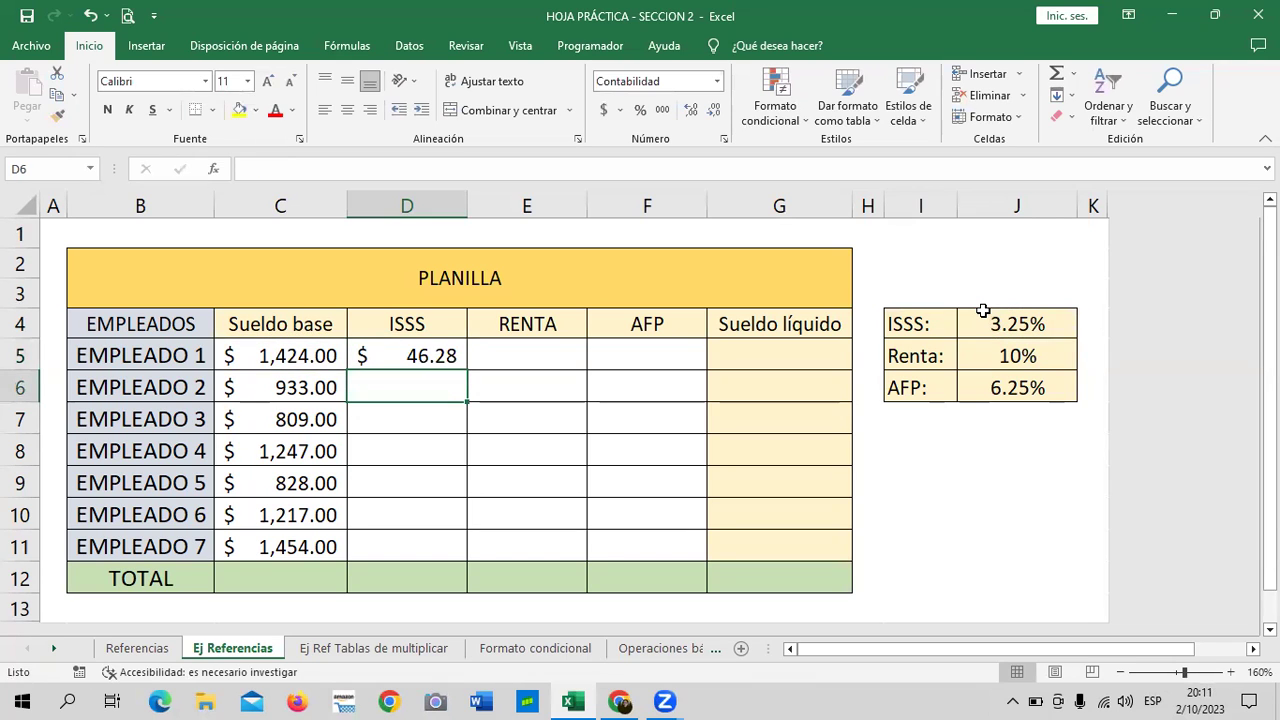
{"action": "left_click", "coordinate": [441, 349]}
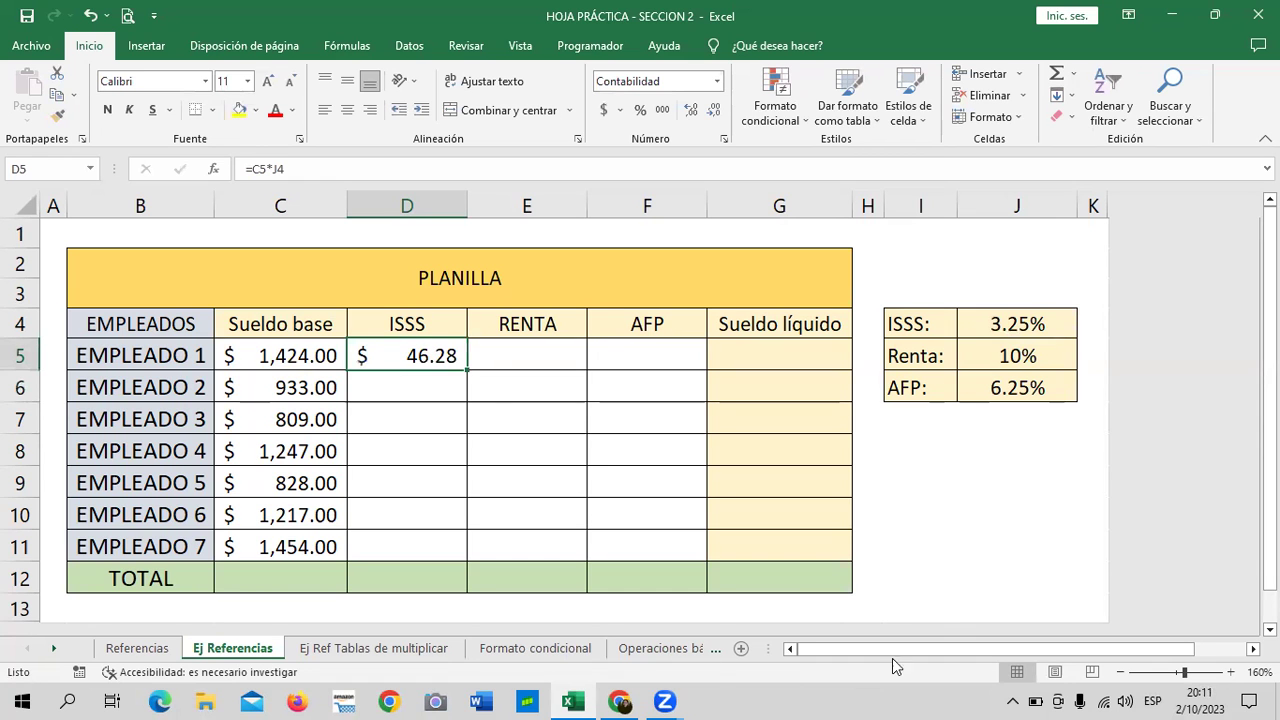
- Consult the course's absolute-reference explanation in Chrome, then return to the Excel payroll workbook
{"action": "left_click", "coordinate": [617, 700]}
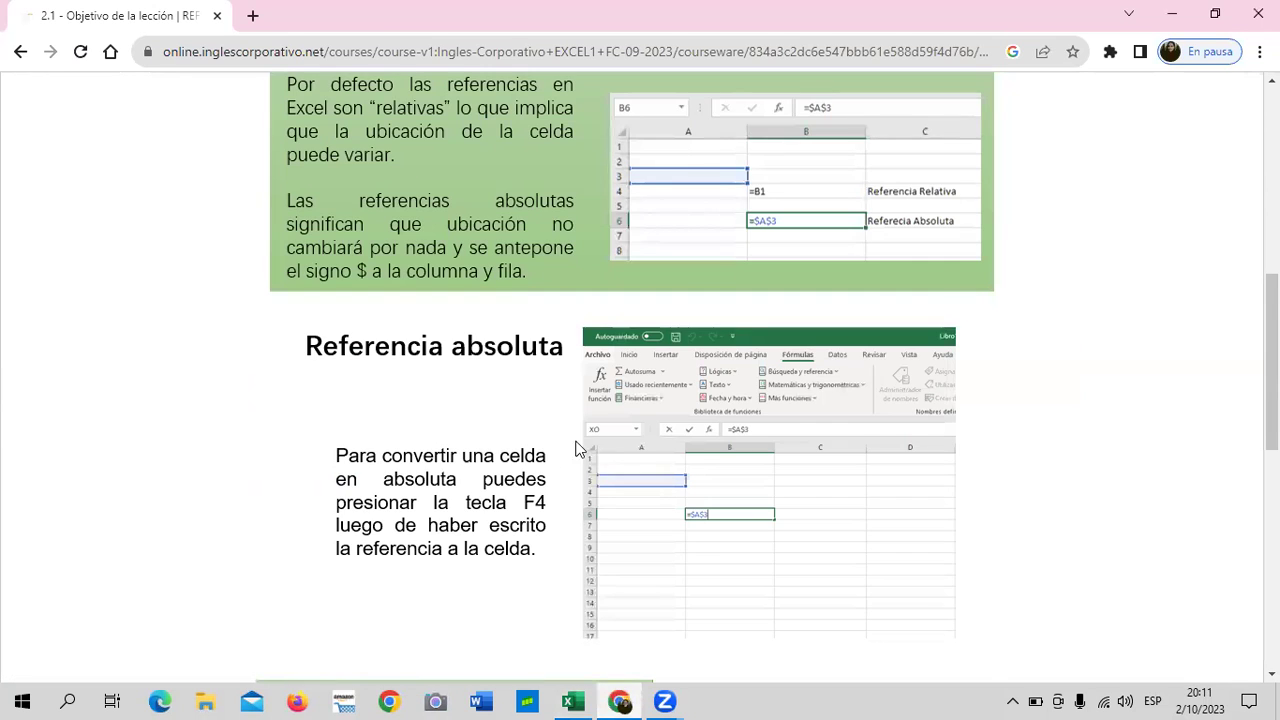
{"action": "scroll", "coordinate": [733, 485], "scroll_direction": "down", "scroll_amount": 1}
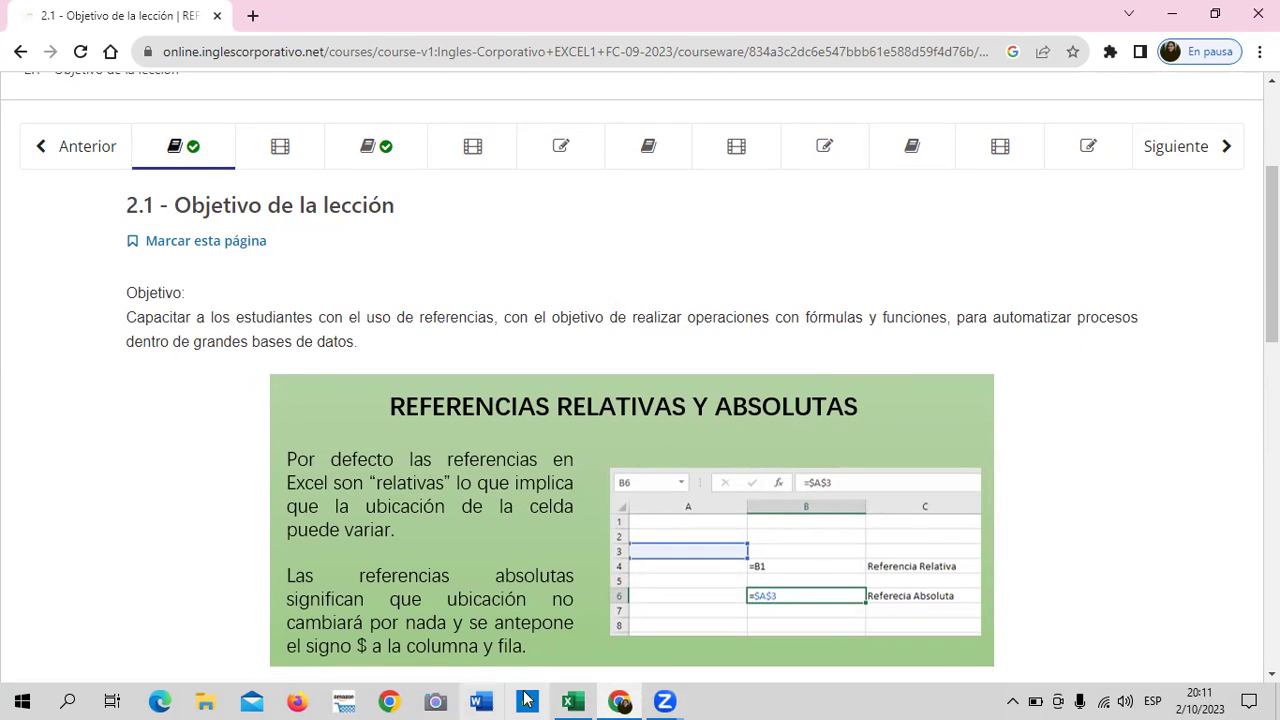
{"action": "left_click", "coordinate": [572, 701]}
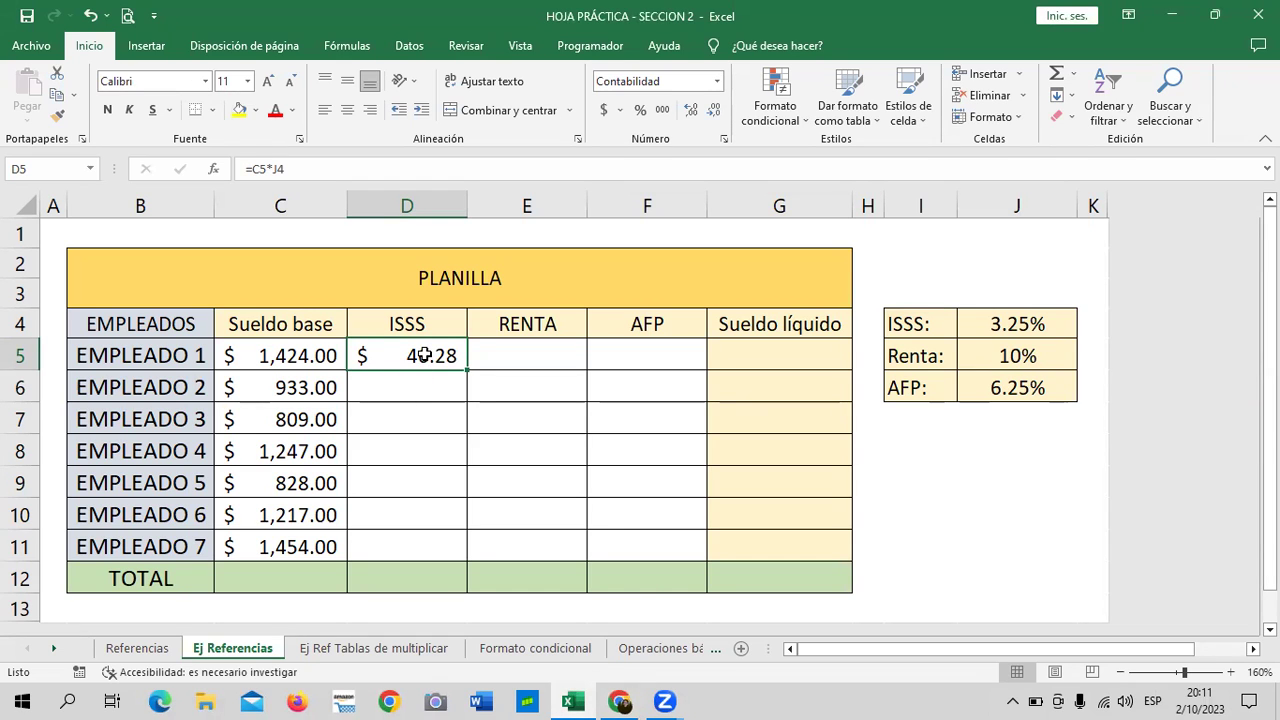
- Fill D5's ISSS formula down to D11, then clear the copies in D6:D11
{"action": "left_click_drag", "start_coordinate": [467, 370], "coordinate": [468, 550]}
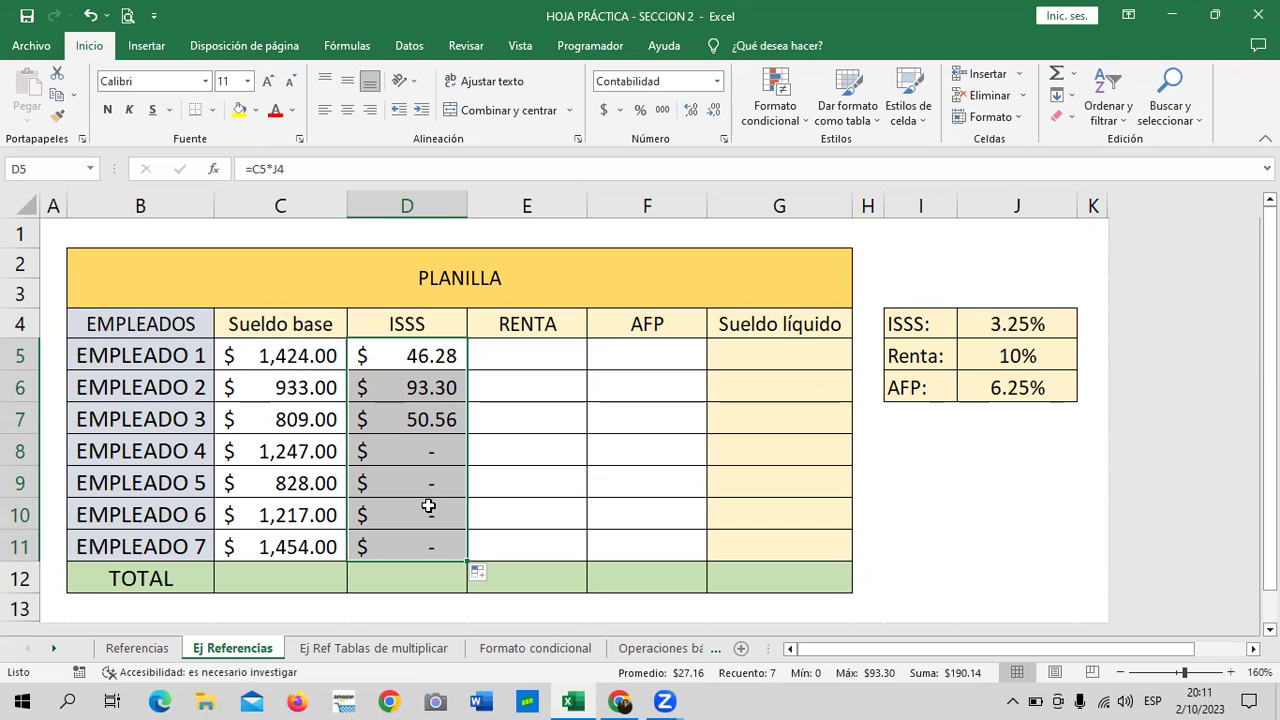
{"action": "left_click", "coordinate": [594, 406]}
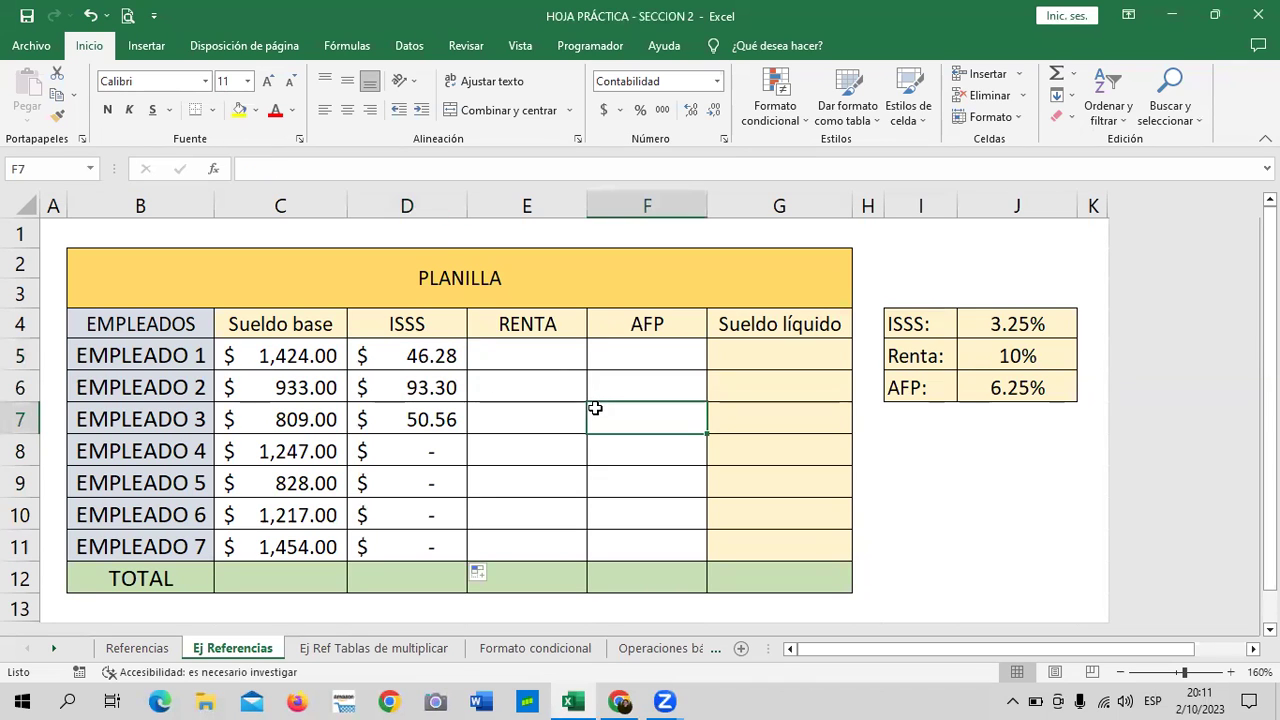
{"action": "left_click_drag", "start_coordinate": [412, 382], "coordinate": [407, 541]}
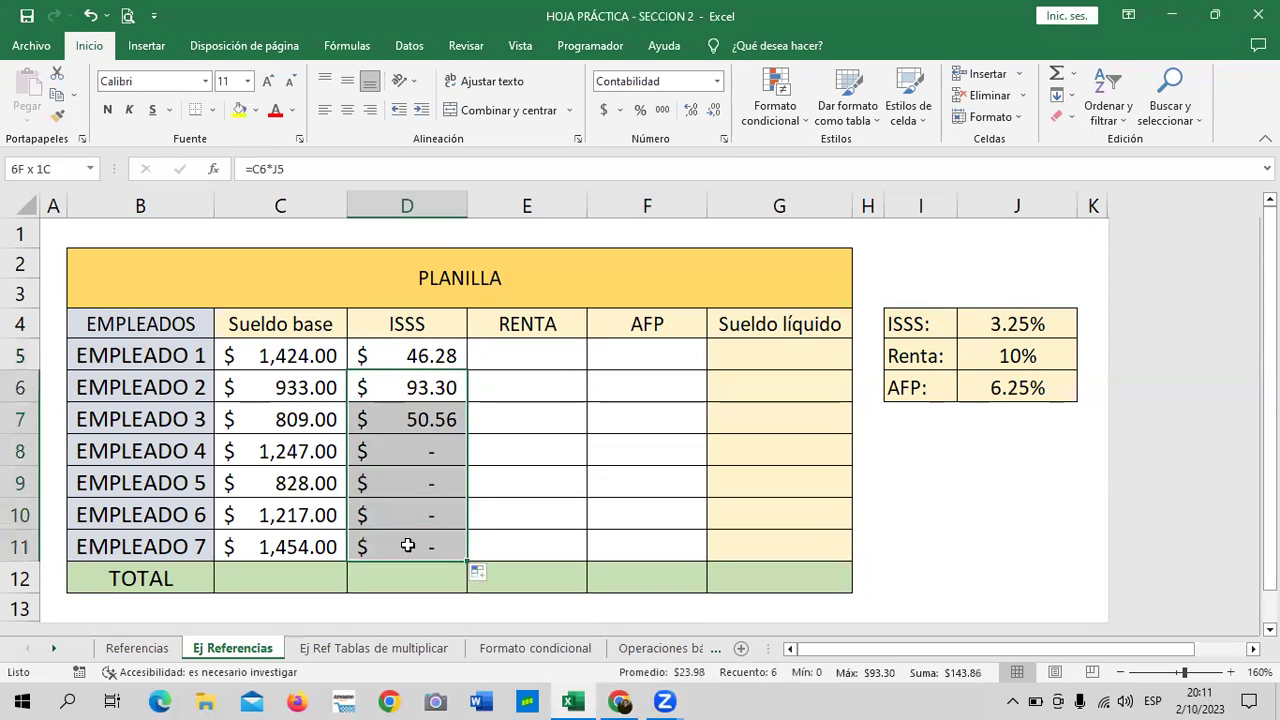
{"action": "key", "text": "Delete"}
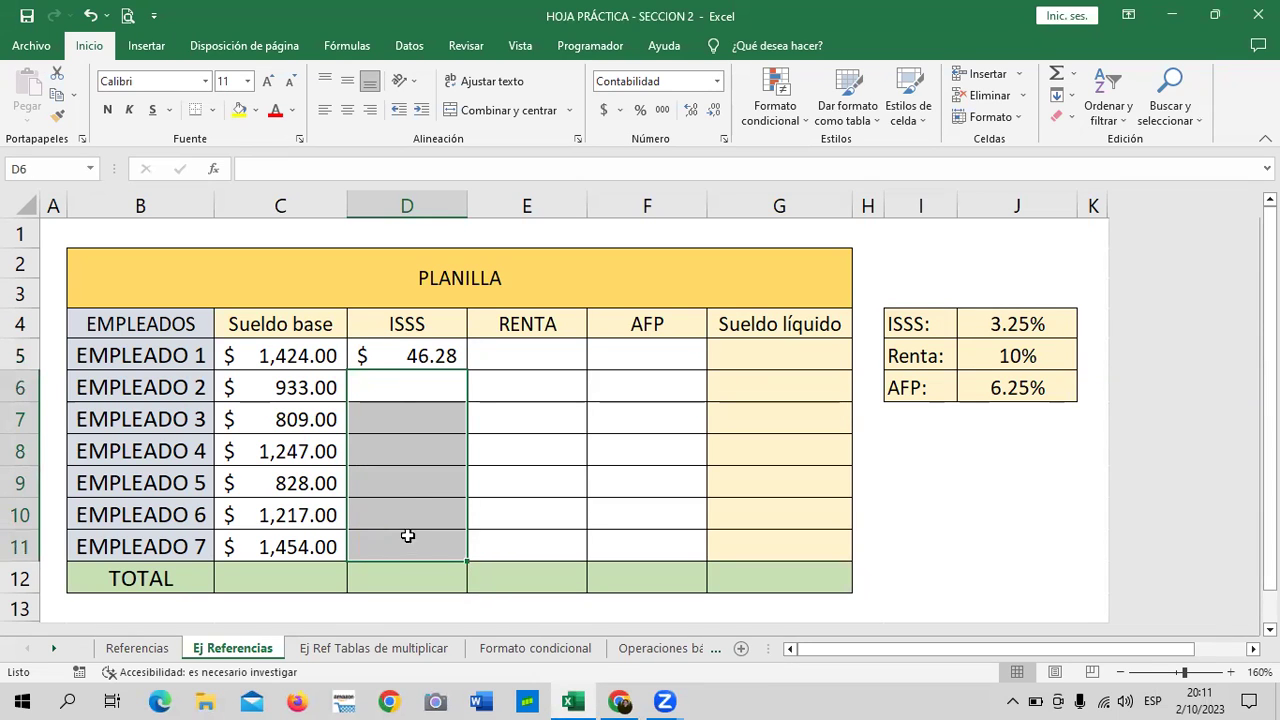
{"action": "left_click", "coordinate": [540, 363]}
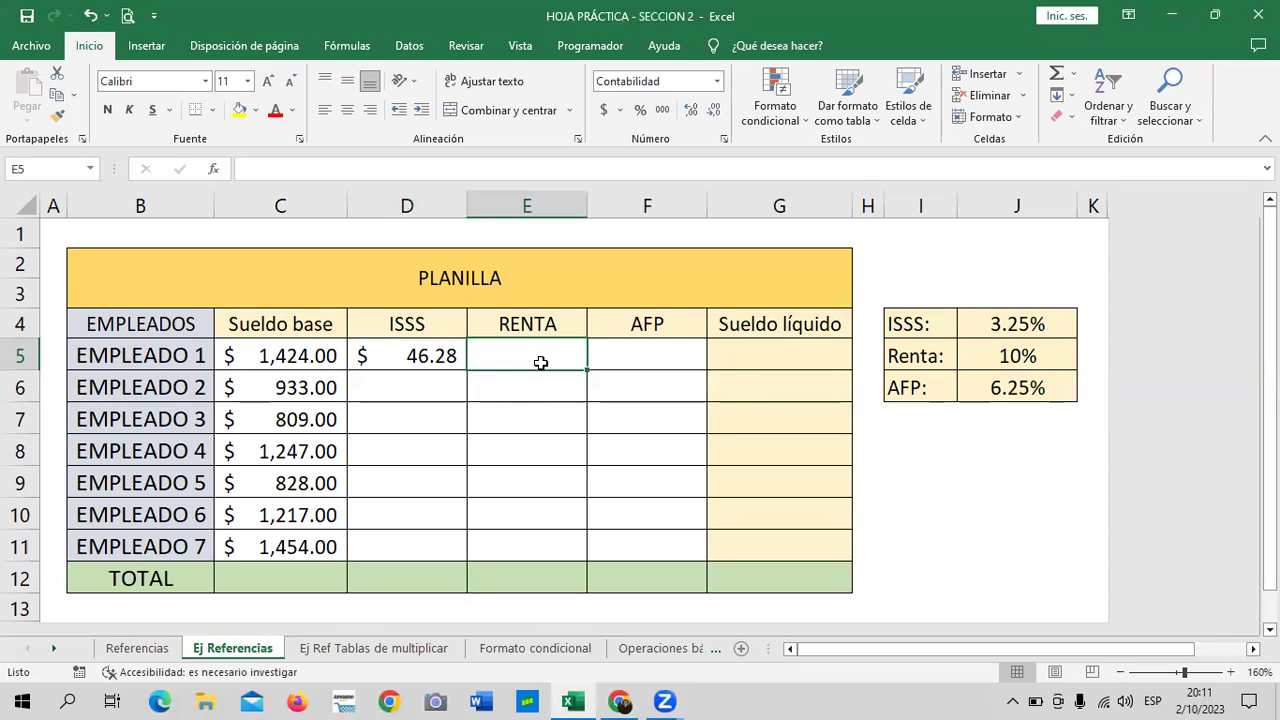
- Refill the D5 formula down to D11 and clear D6:D11 again
{"action": "left_click", "coordinate": [445, 358]}
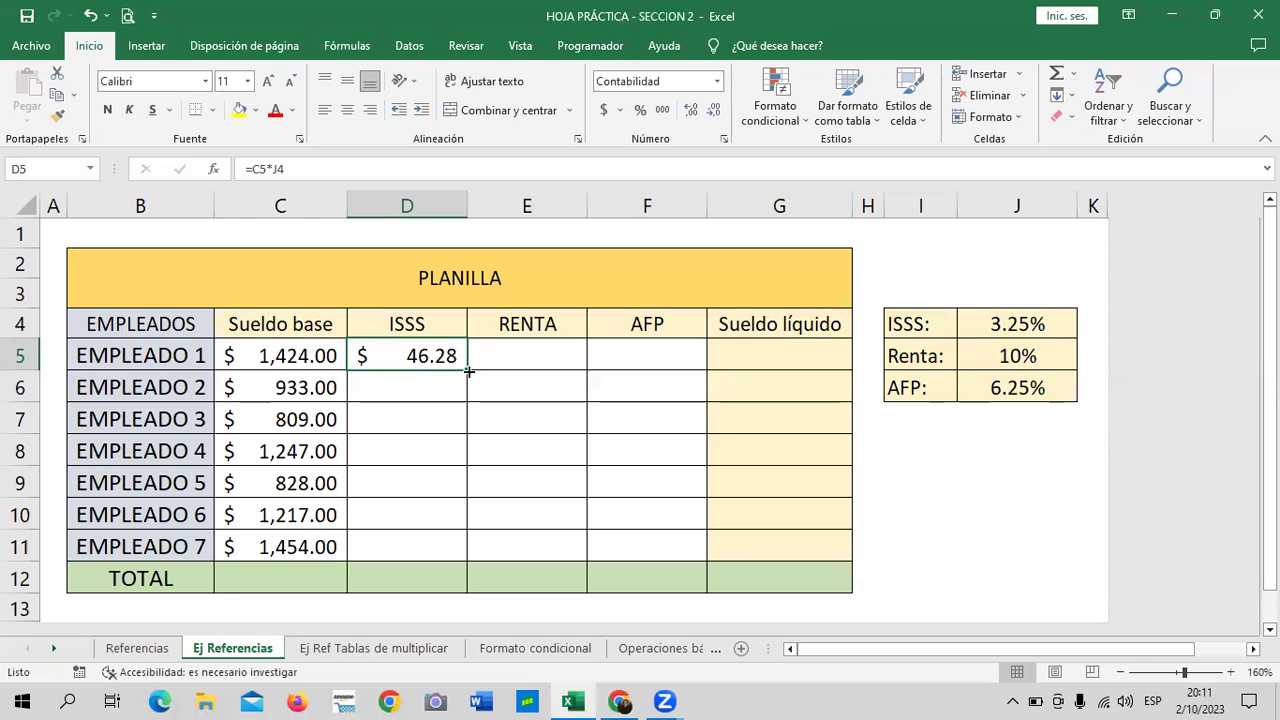
{"action": "left_click_drag", "start_coordinate": [469, 371], "coordinate": [469, 552]}
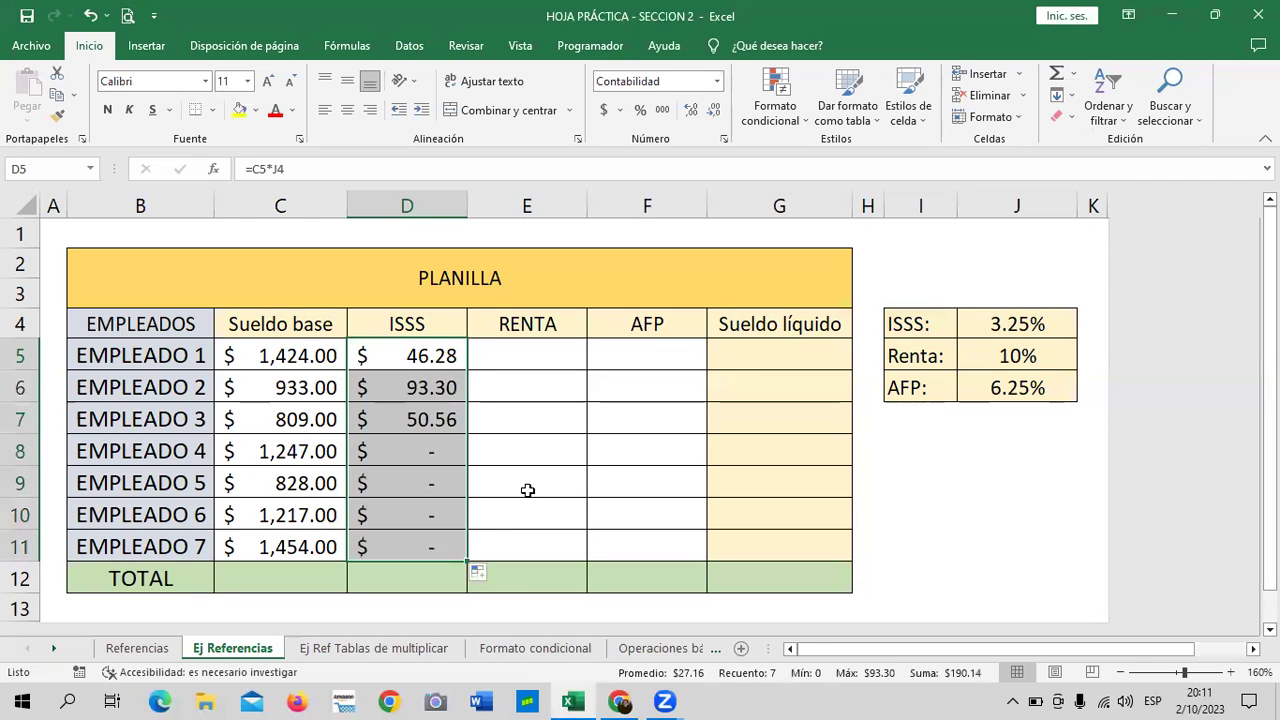
{"action": "mouse_move", "coordinate": [412, 390]}
{"action": "left_mouse_down"}
{"action": "mouse_move", "coordinate": [403, 541]}
{"action": "mouse_move", "coordinate": [395, 531]}
{"action": "left_mouse_up"}
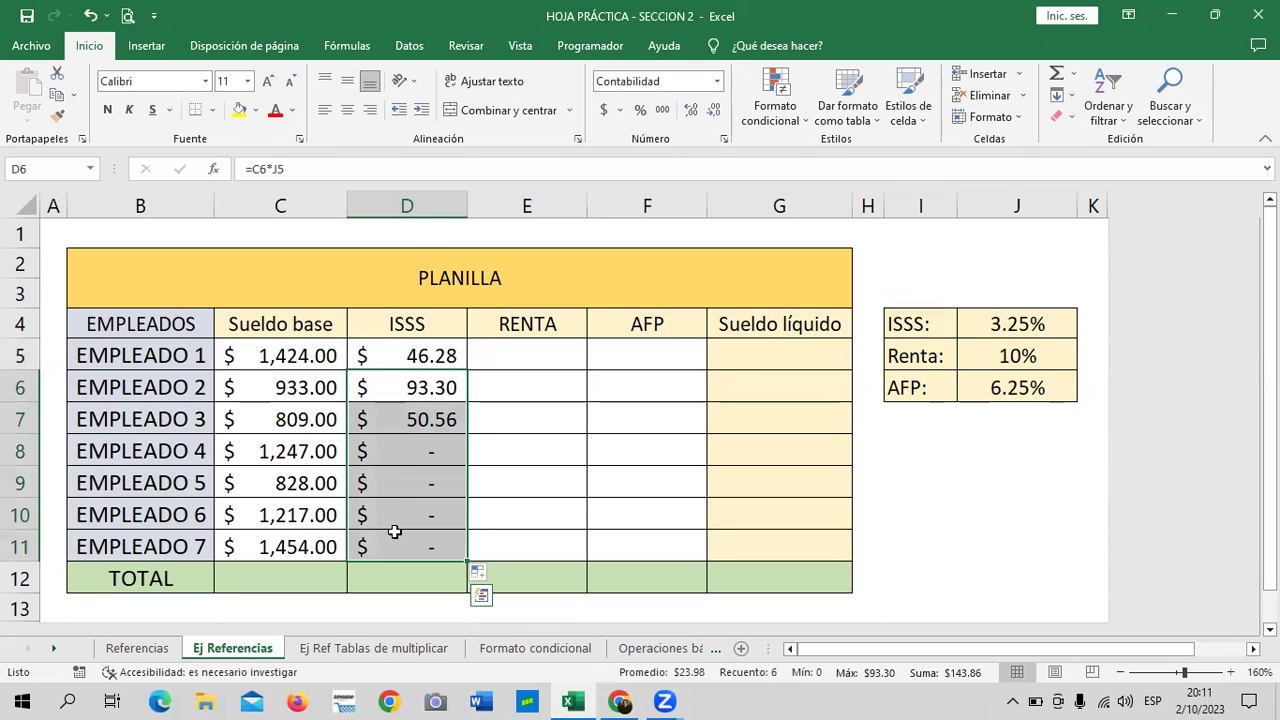
{"action": "key", "text": "Delete"}
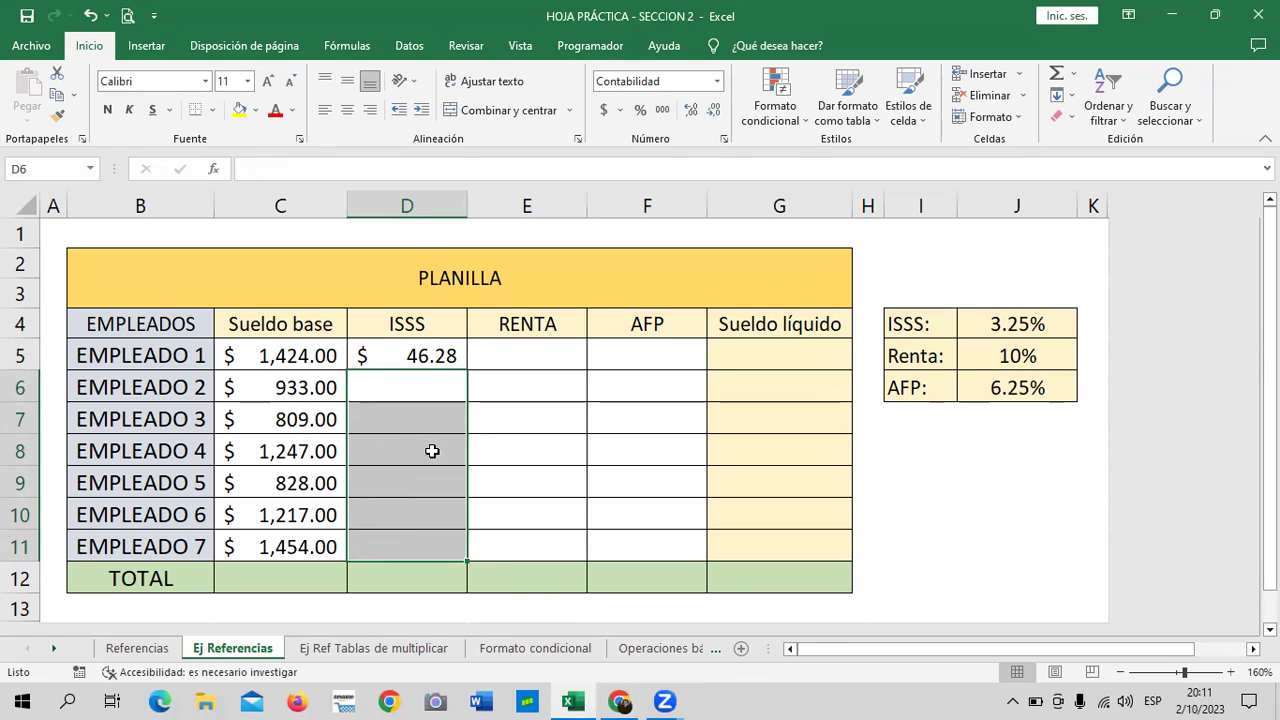
- Copy D5's formula down to D11 once more and inspect D8's shifted =C8*J7 reference
{"action": "left_click", "coordinate": [425, 354]}
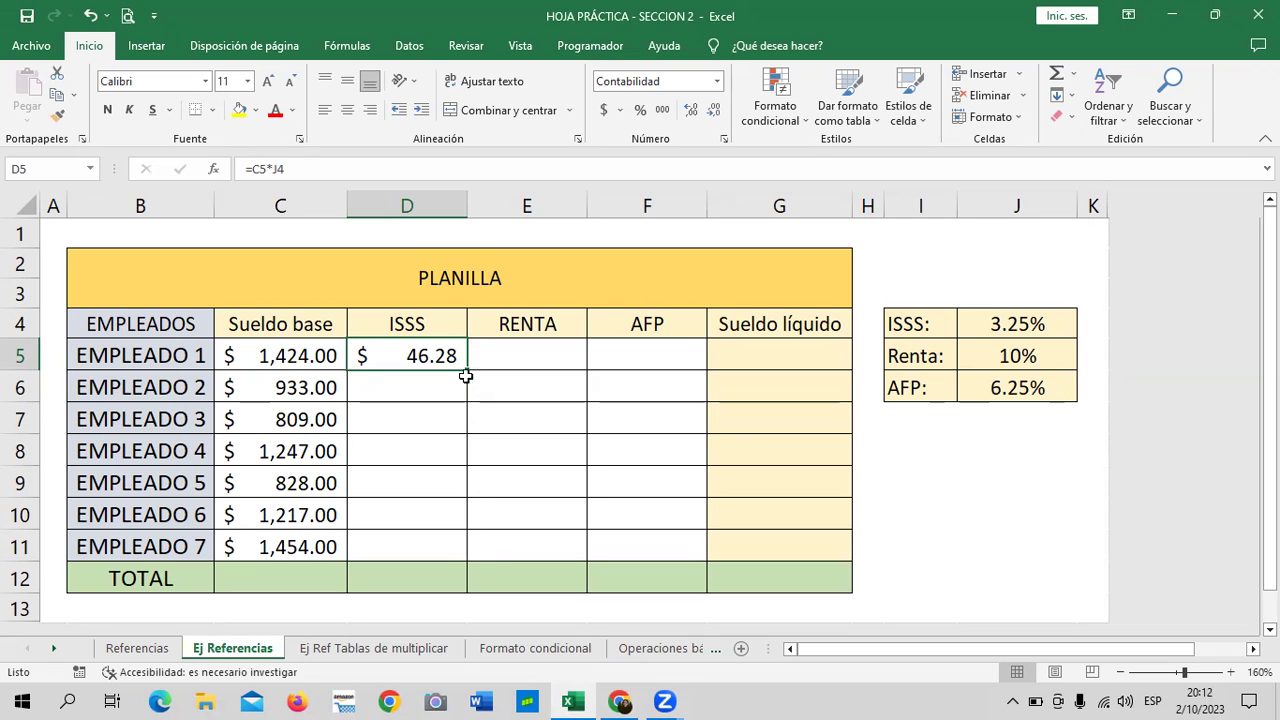
{"action": "left_click_drag", "start_coordinate": [469, 371], "coordinate": [469, 557]}
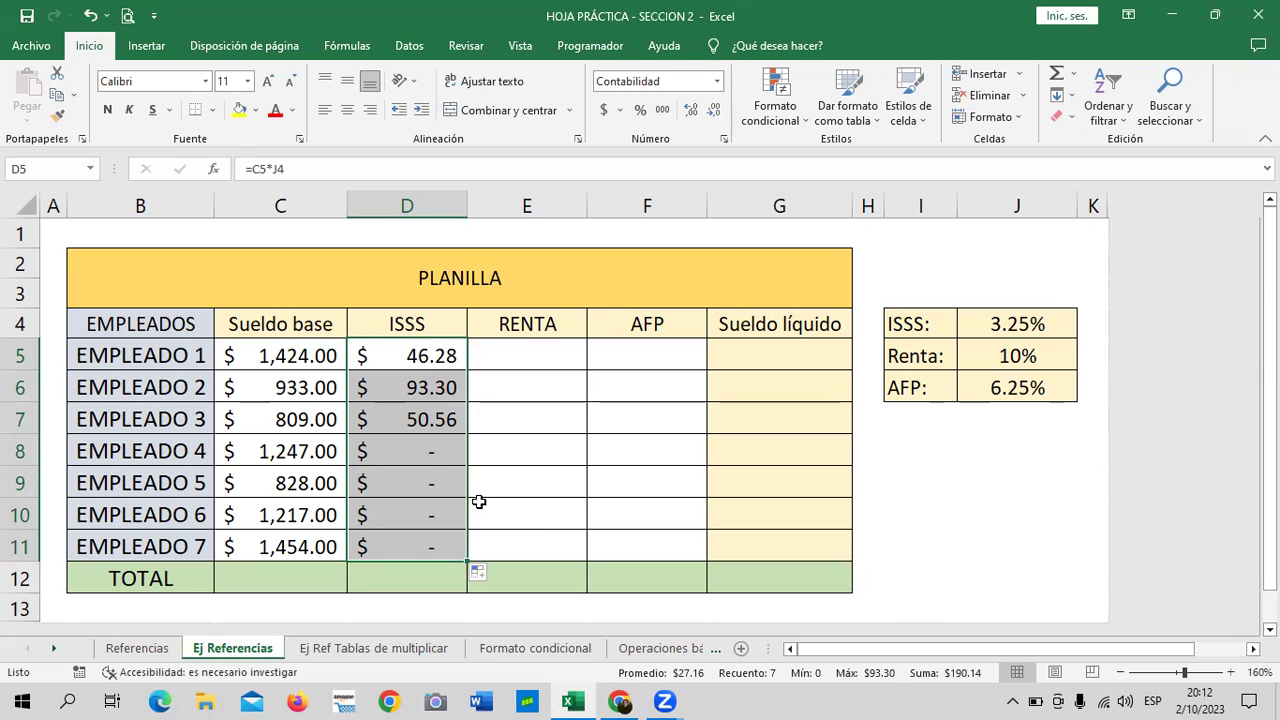
{"action": "left_click", "coordinate": [416, 446]}
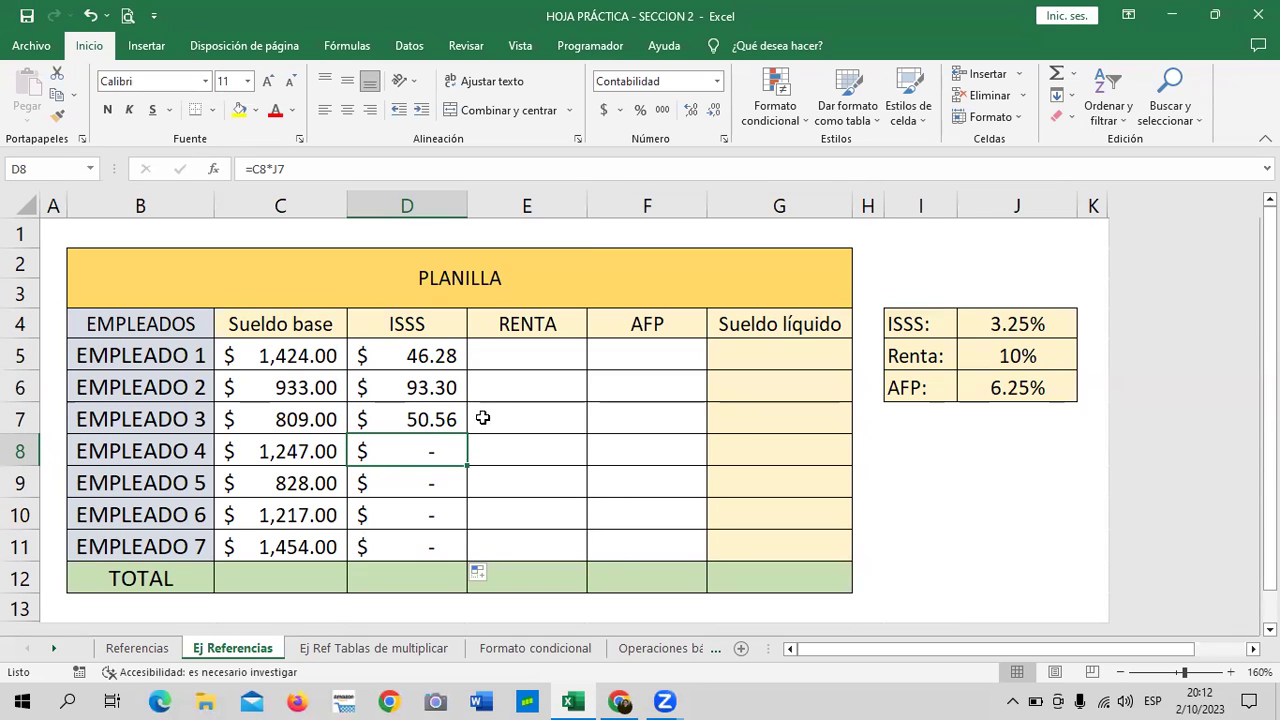
{"action": "left_click", "coordinate": [433, 356]}
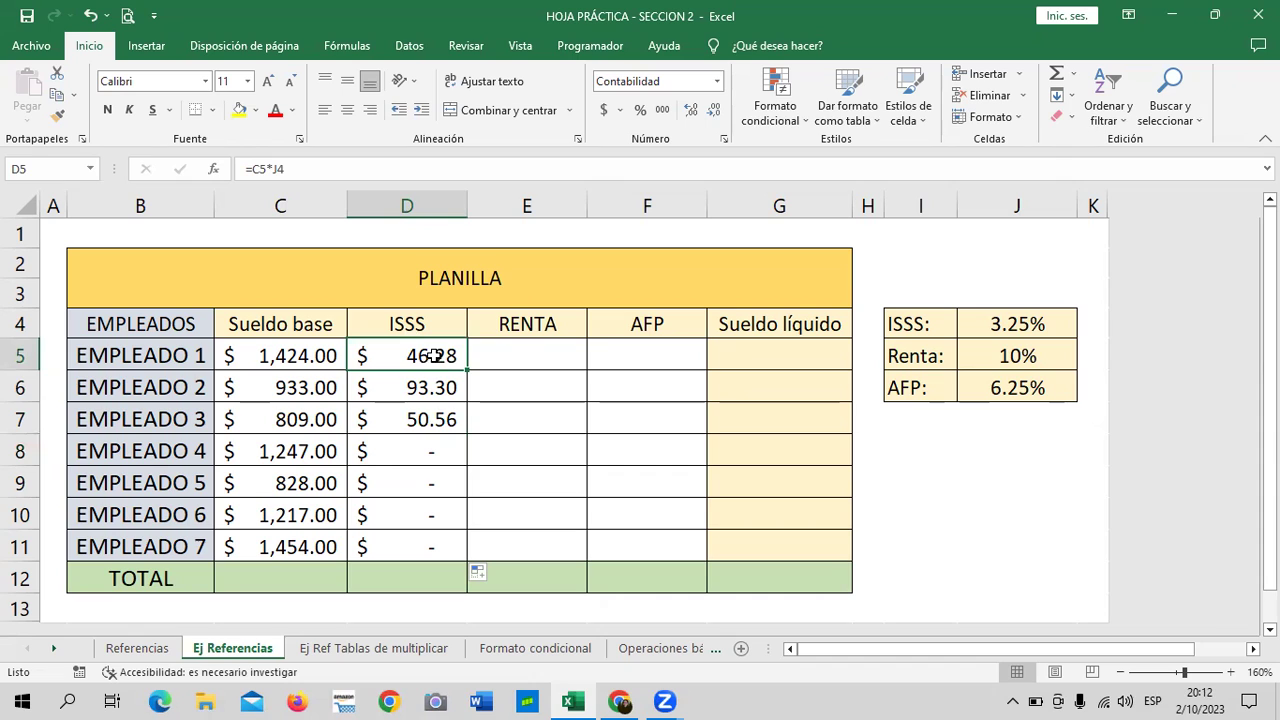
{"action": "left_click", "coordinate": [425, 388]}
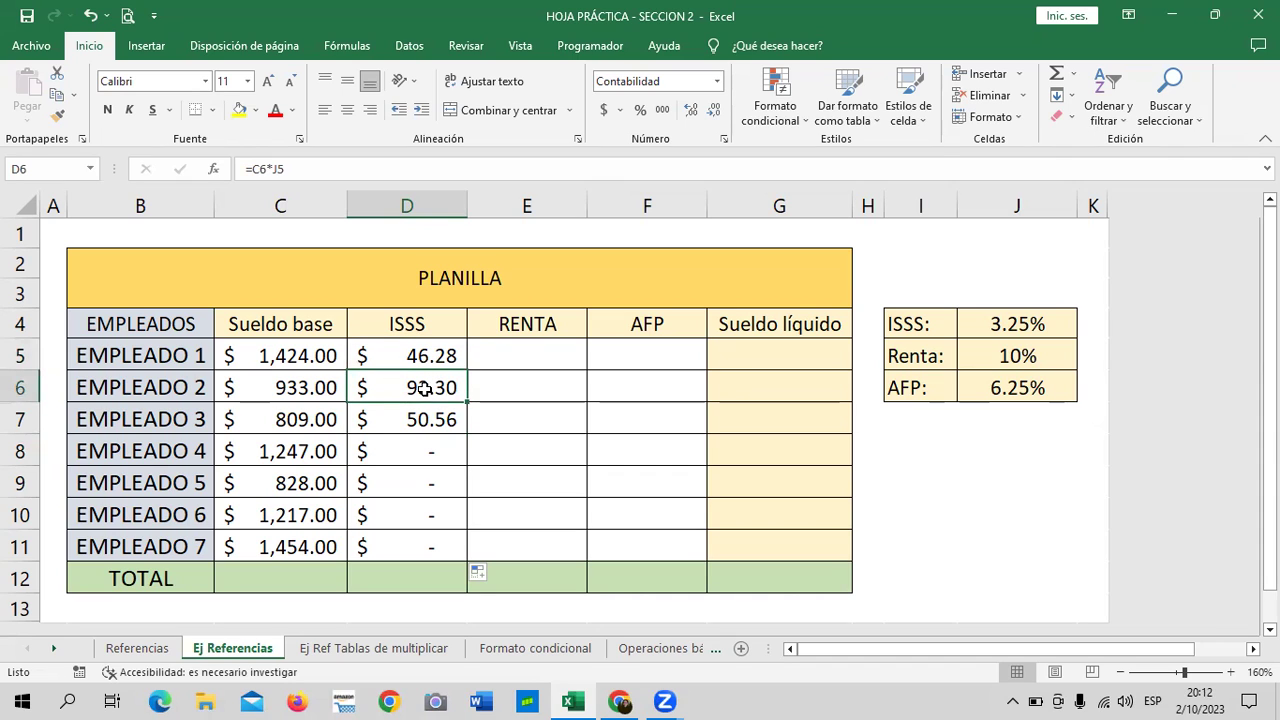
{"action": "left_click", "coordinate": [412, 418]}
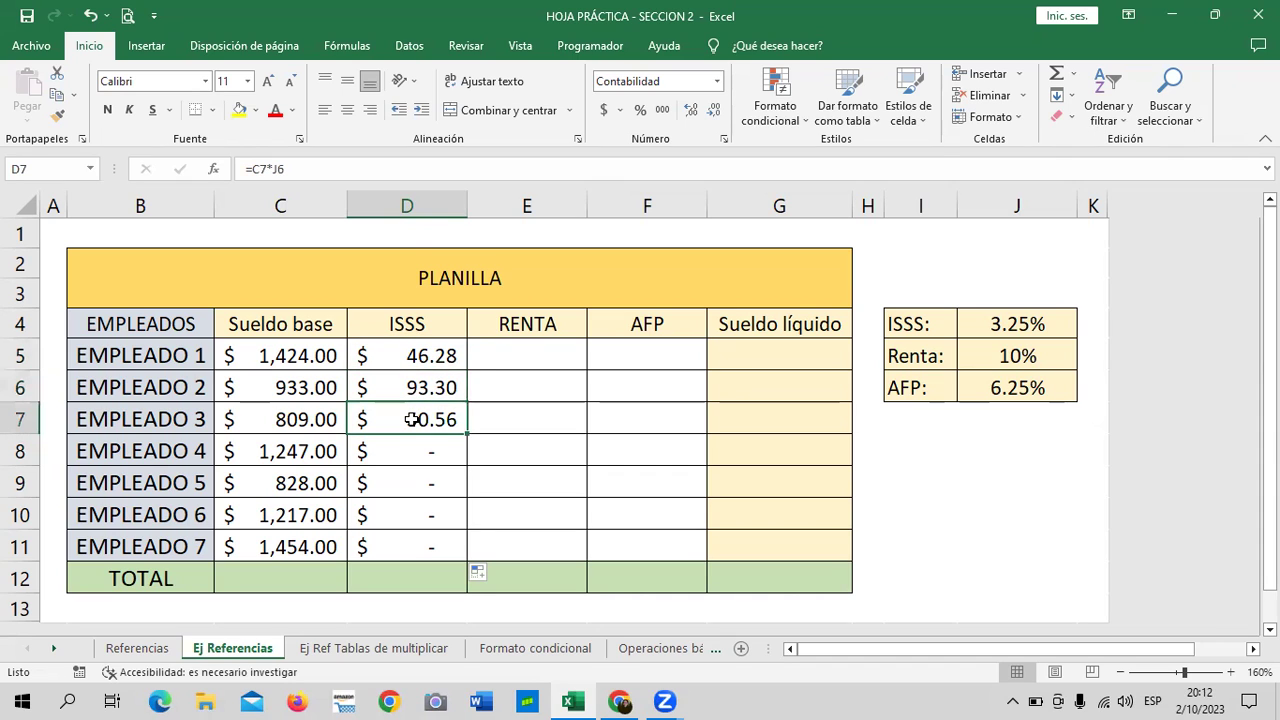
{"action": "left_click", "coordinate": [399, 168]}
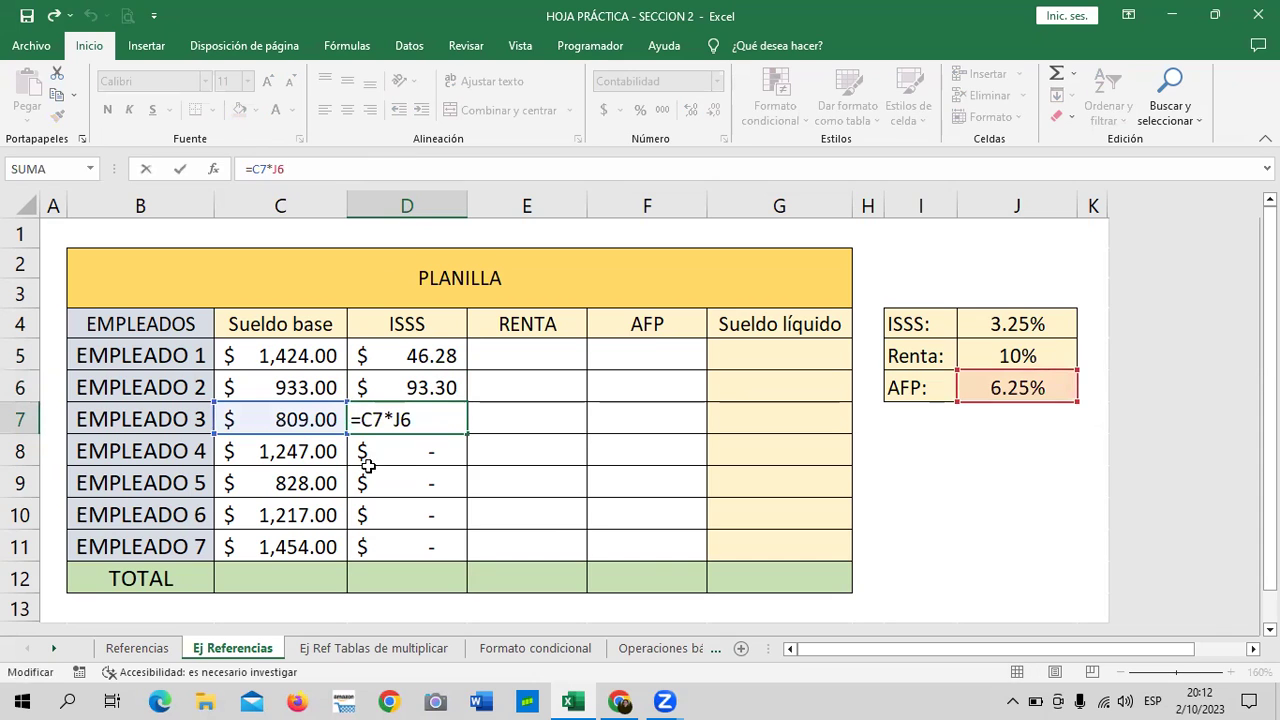
{"action": "key", "text": "Return"}
{"action": "key", "text": "Return"}
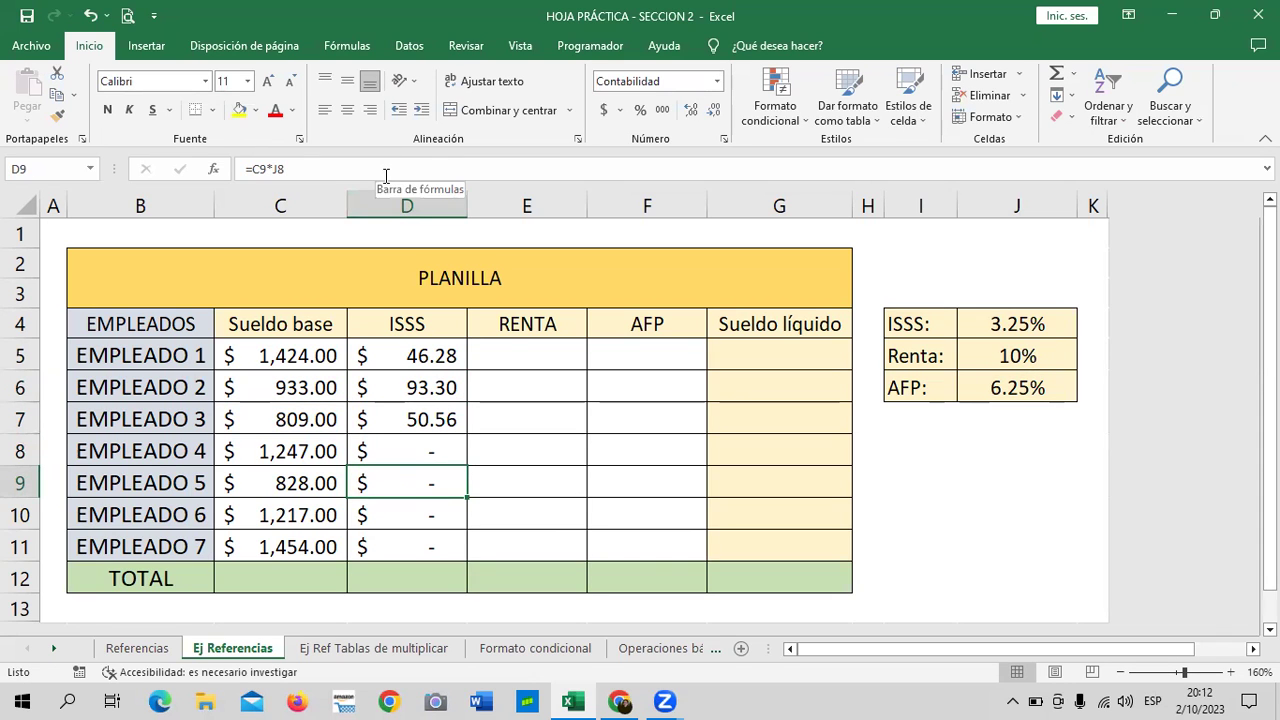
{"action": "left_click", "coordinate": [387, 170]}
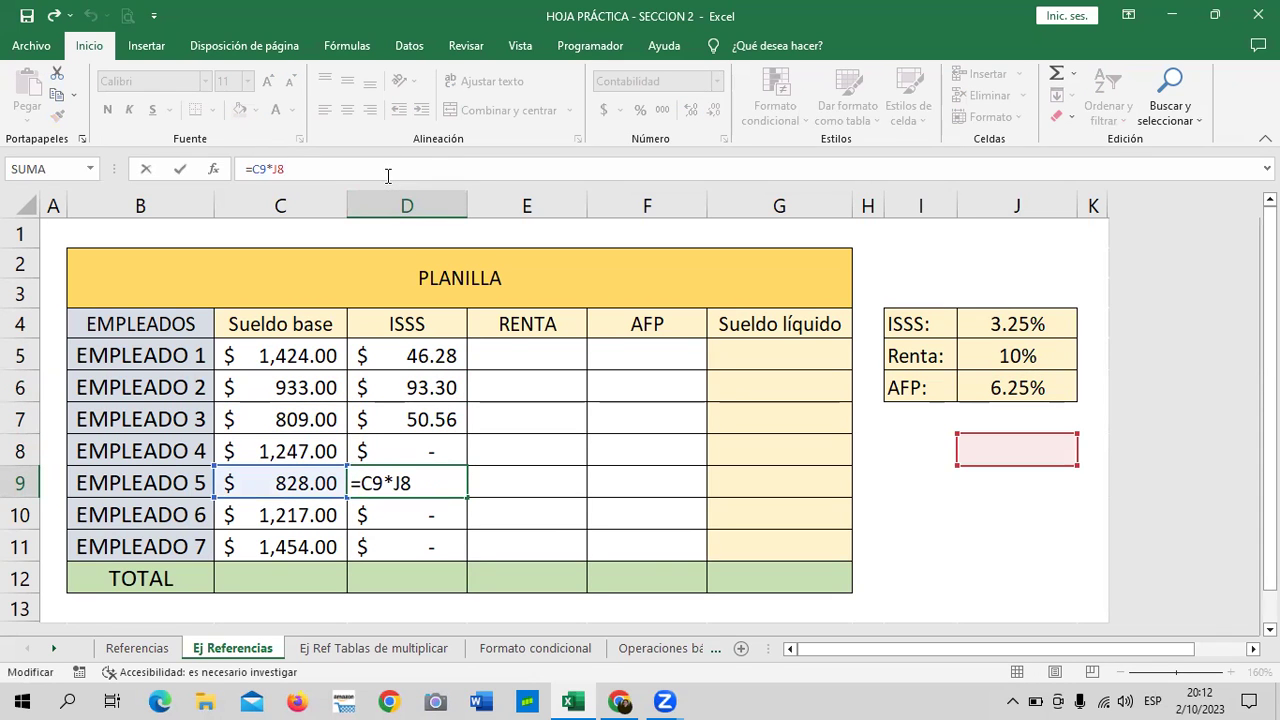
{"action": "left_click", "coordinate": [396, 176]}
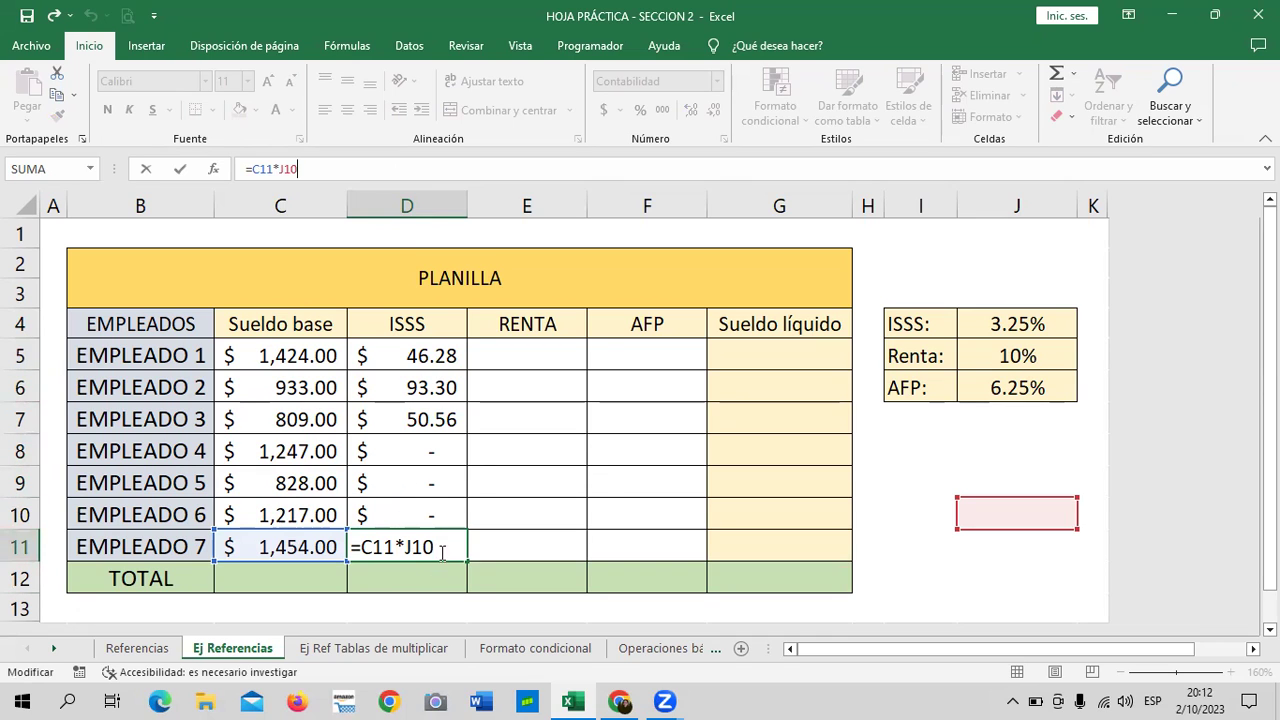
{"action": "key", "text": "Return"}
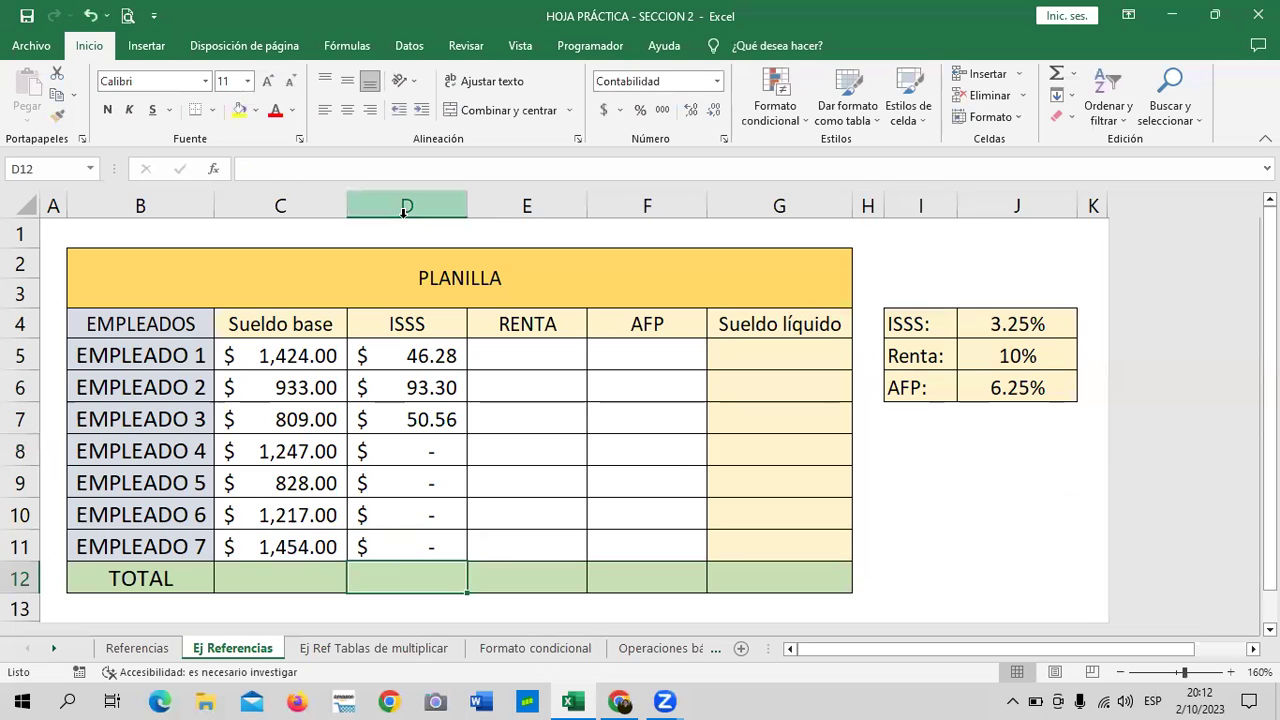
- Confirm Empleado 1's ISSS formula =C5*J4 and fill it down to D11
{"action": "left_click", "coordinate": [410, 356]}
{"action": "left_click", "coordinate": [384, 170]}
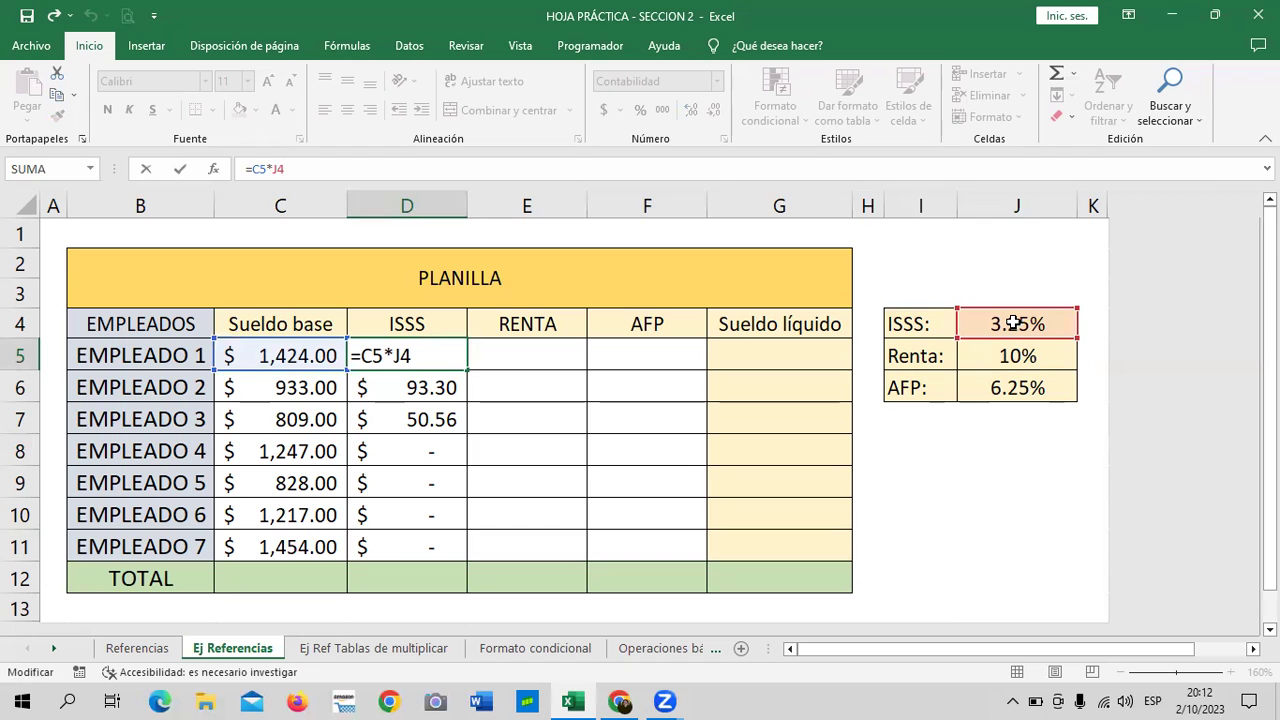
{"action": "key", "text": "Return"}
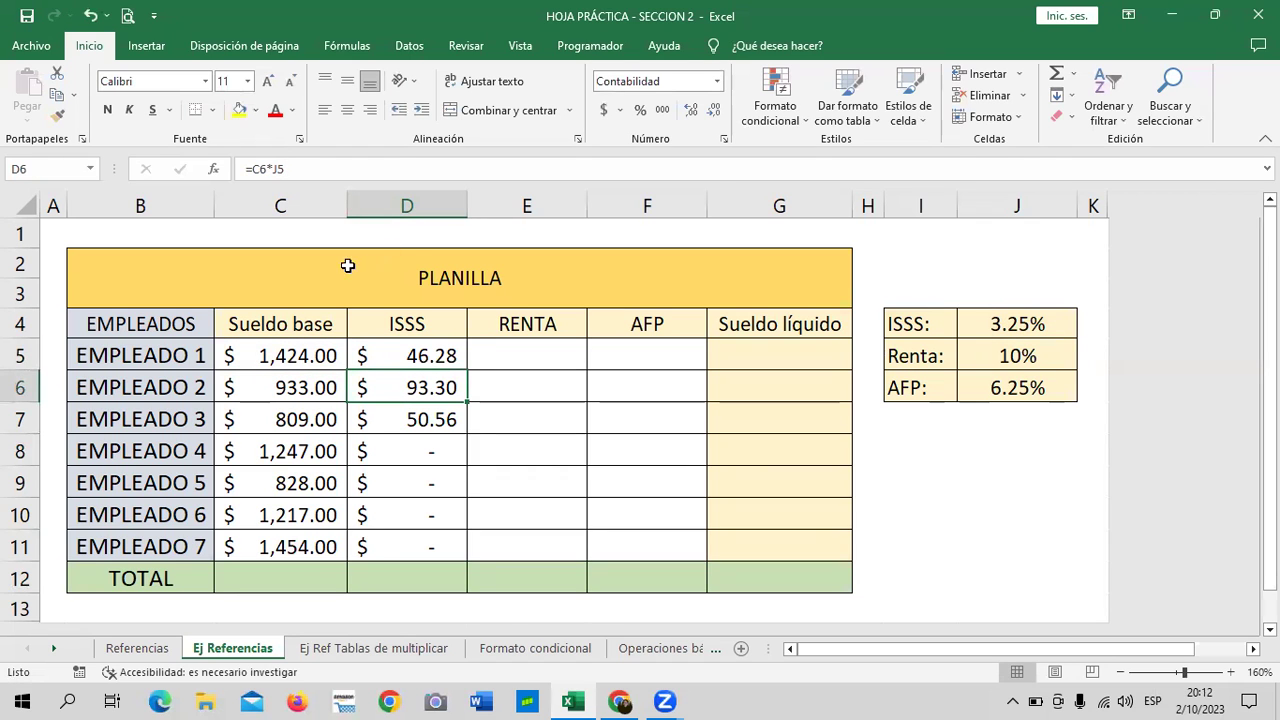
{"action": "left_click", "coordinate": [396, 354]}
{"action": "left_click_drag", "start_coordinate": [468, 372], "coordinate": [472, 562]}
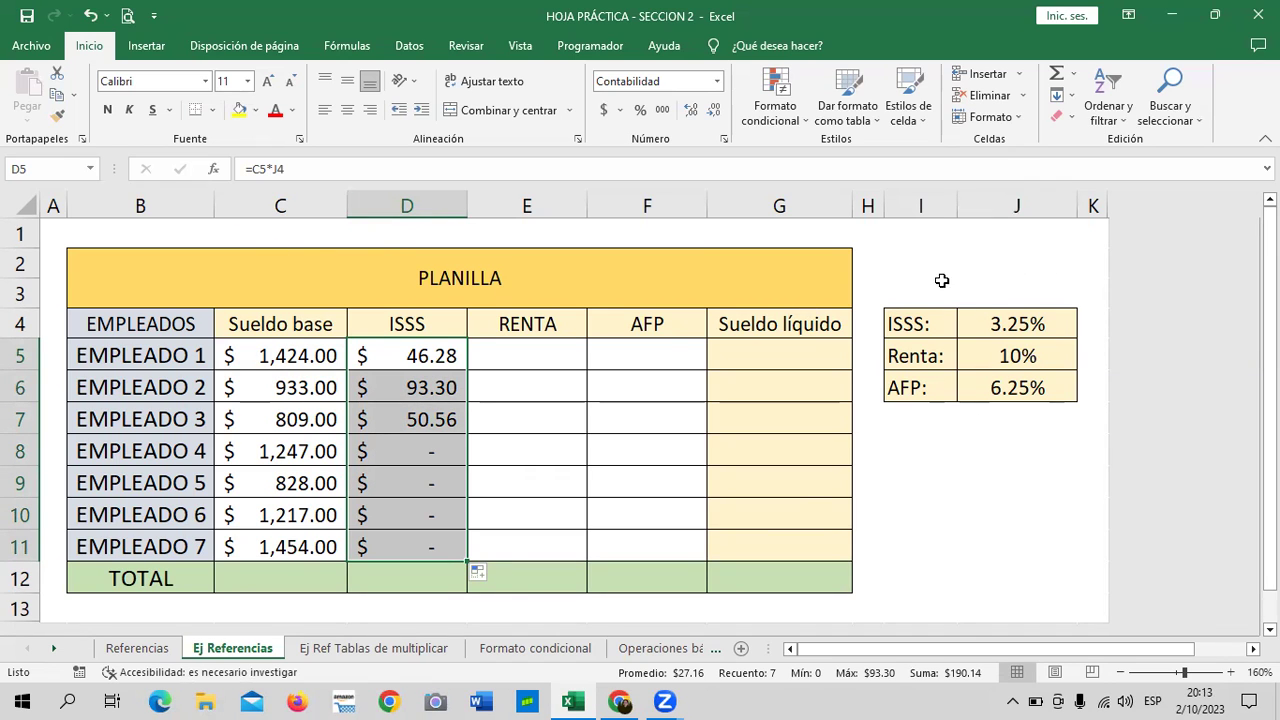
- Spot D6's shifted reference =C6*J5, then clear the wrong ISSS amounts in D6:D11
{"action": "left_click", "coordinate": [407, 387]}
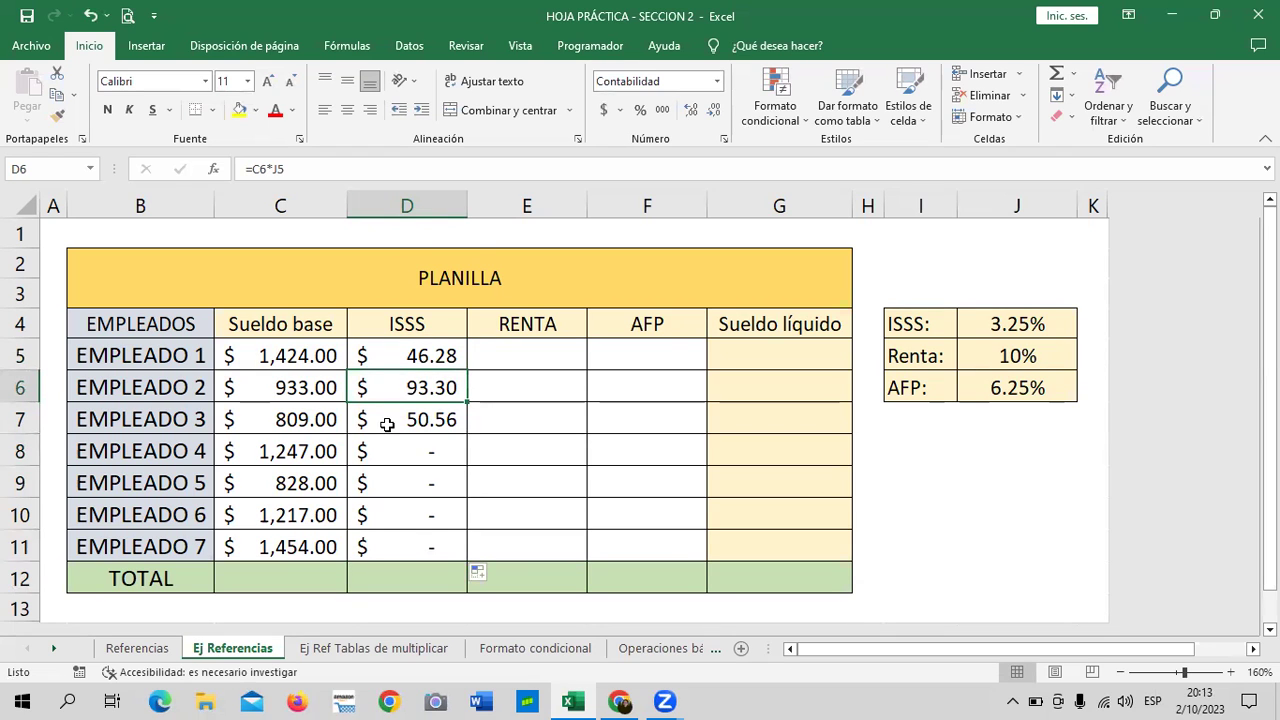
{"action": "left_click", "coordinate": [444, 166]}
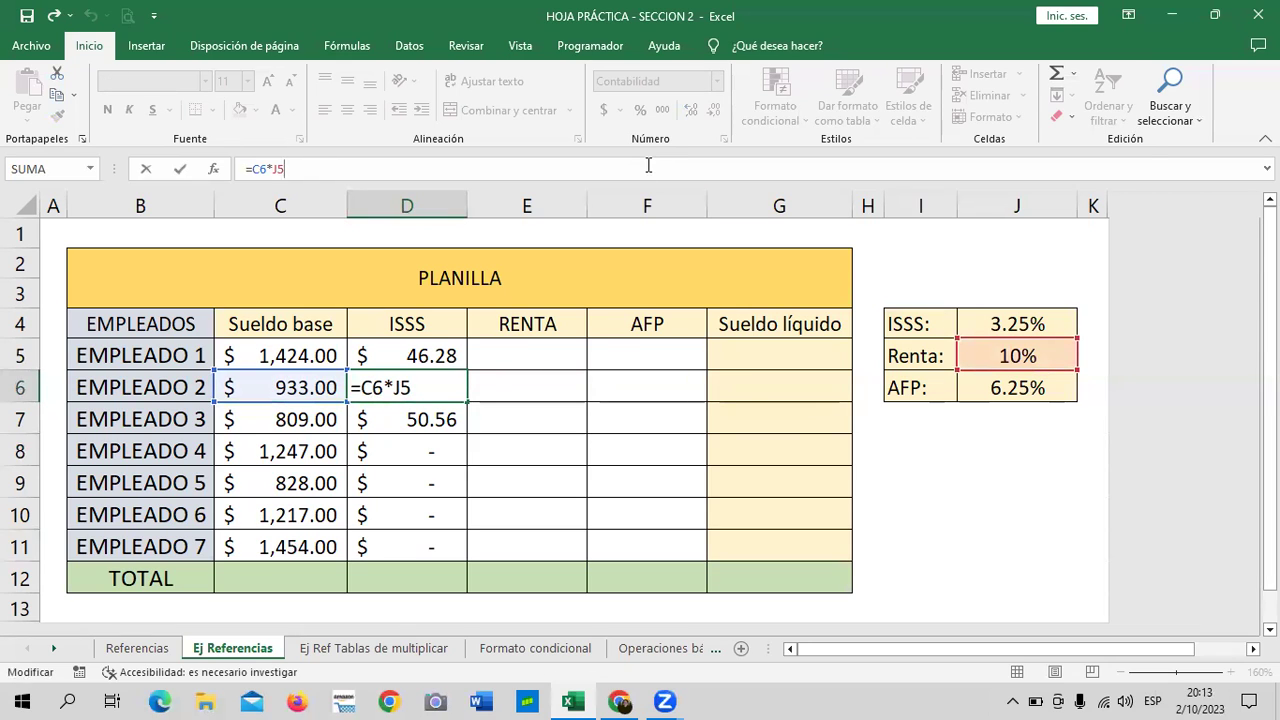
{"action": "key", "text": "Return"}
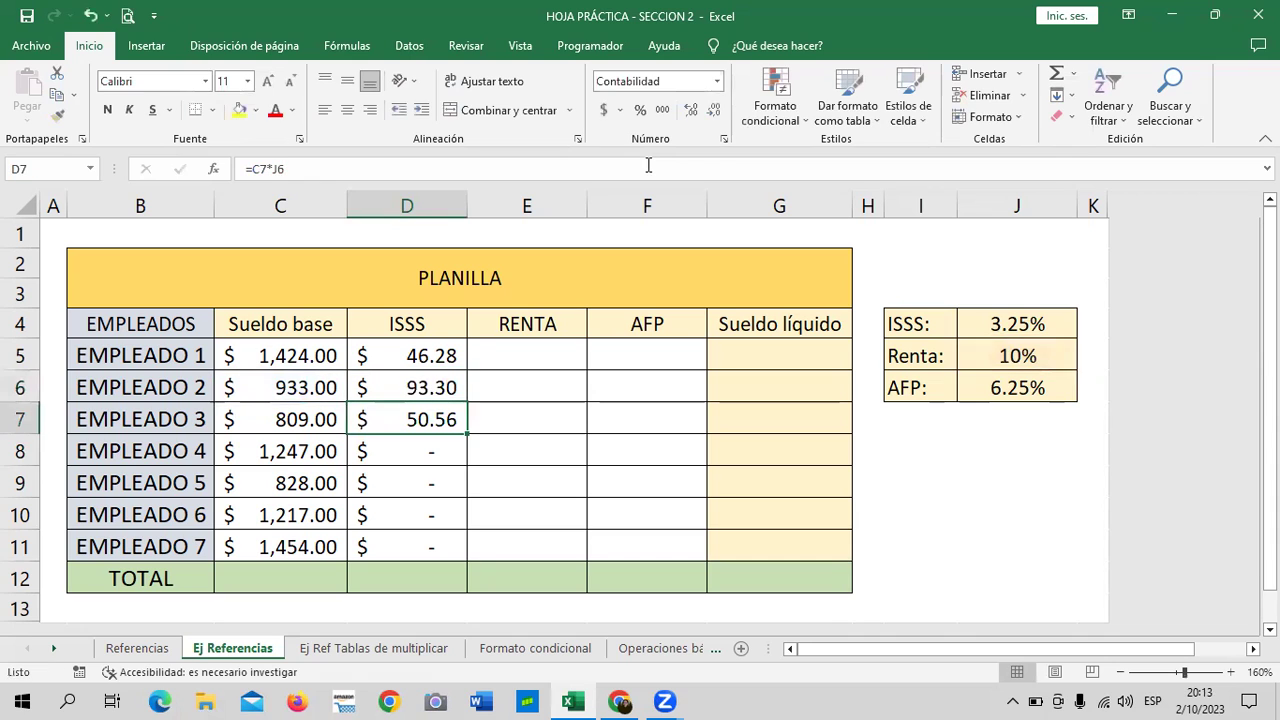
{"action": "left_click_drag", "start_coordinate": [397, 381], "coordinate": [415, 558]}
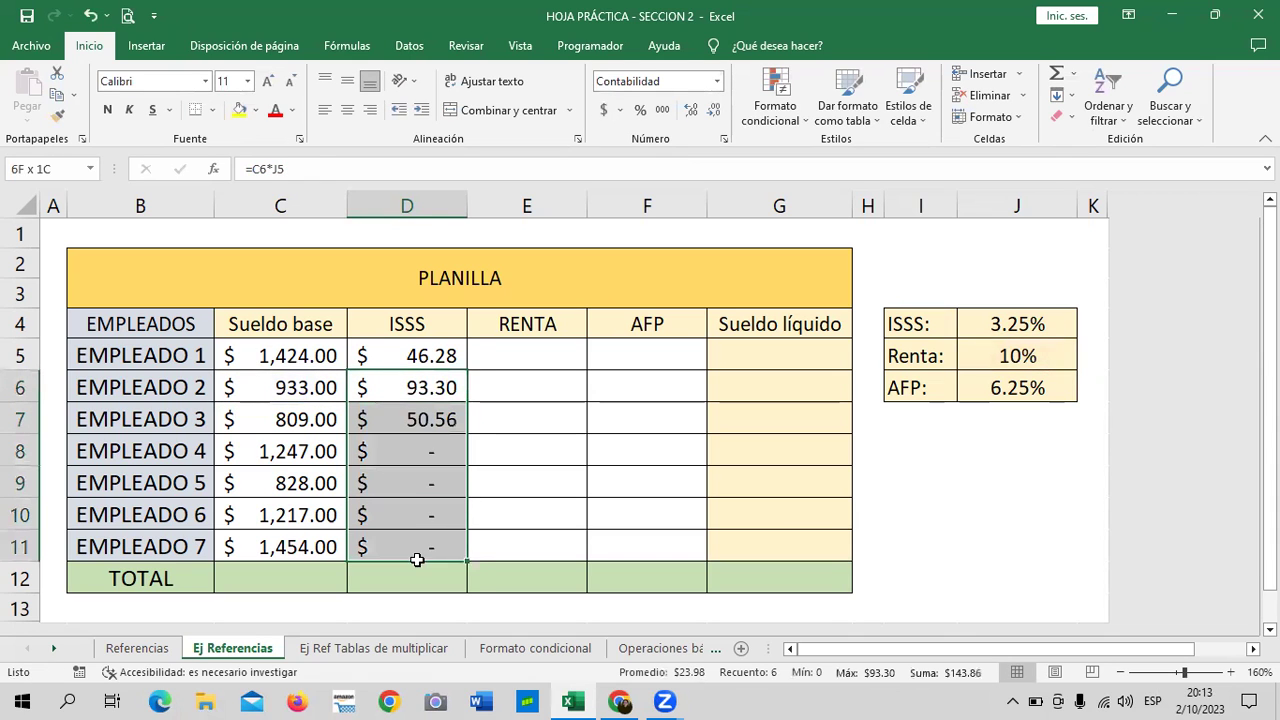
{"action": "key", "text": "Delete"}
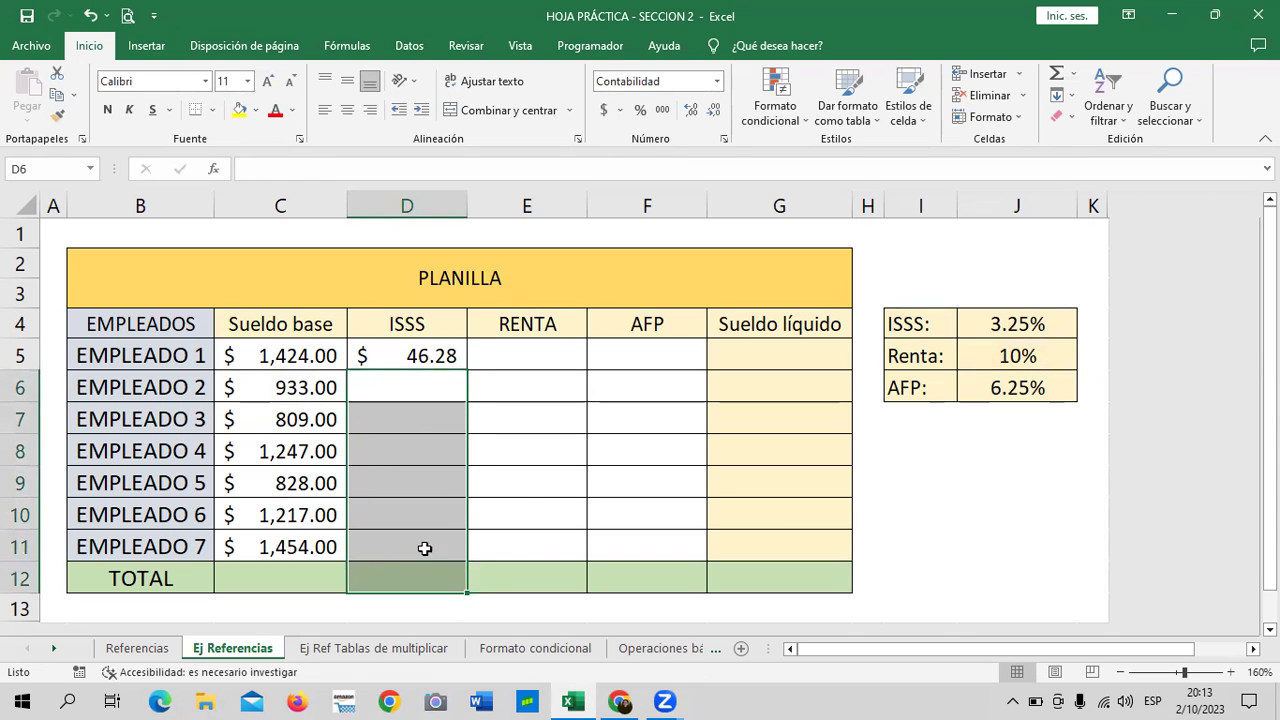
{"action": "left_click", "coordinate": [525, 513]}
{"action": "left_click", "coordinate": [415, 343]}
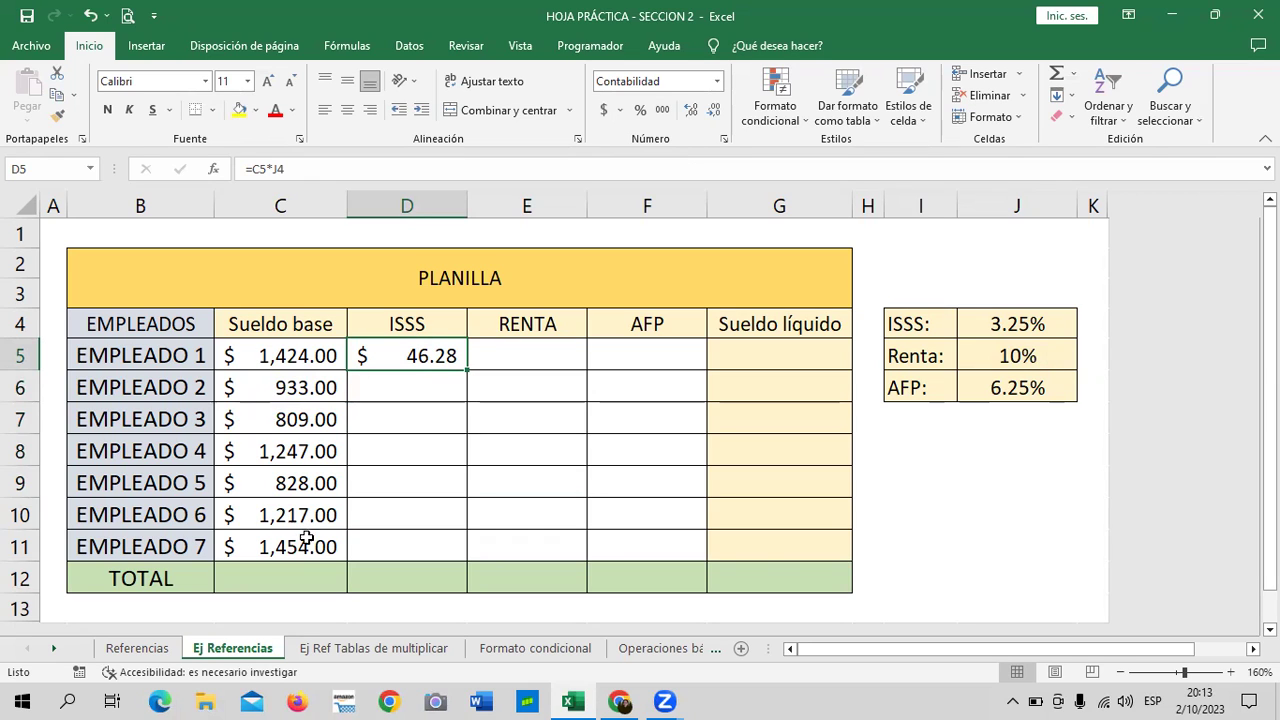
{"action": "left_click", "coordinate": [1001, 323]}
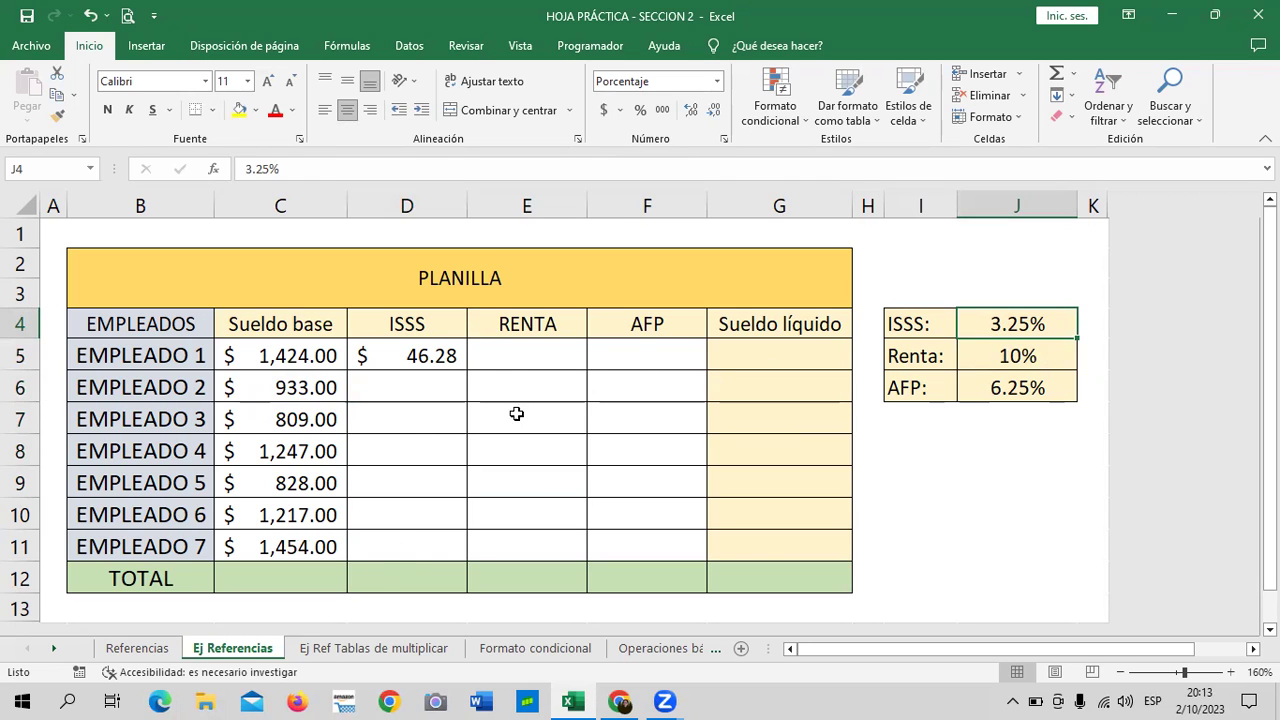
- Change D5's ISSS formula to =C5*$J$4 so the 3.25% rate stays fixed
{"action": "left_click", "coordinate": [440, 357]}
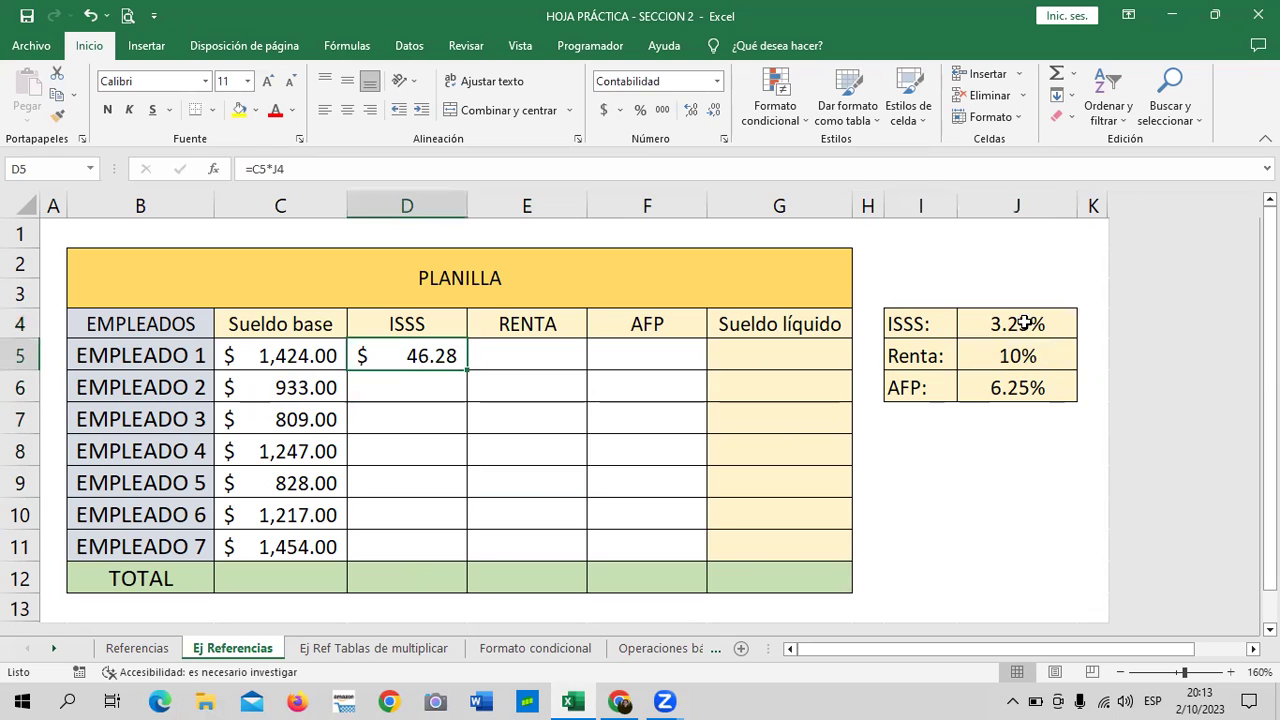
{"action": "left_click", "coordinate": [270, 168]}
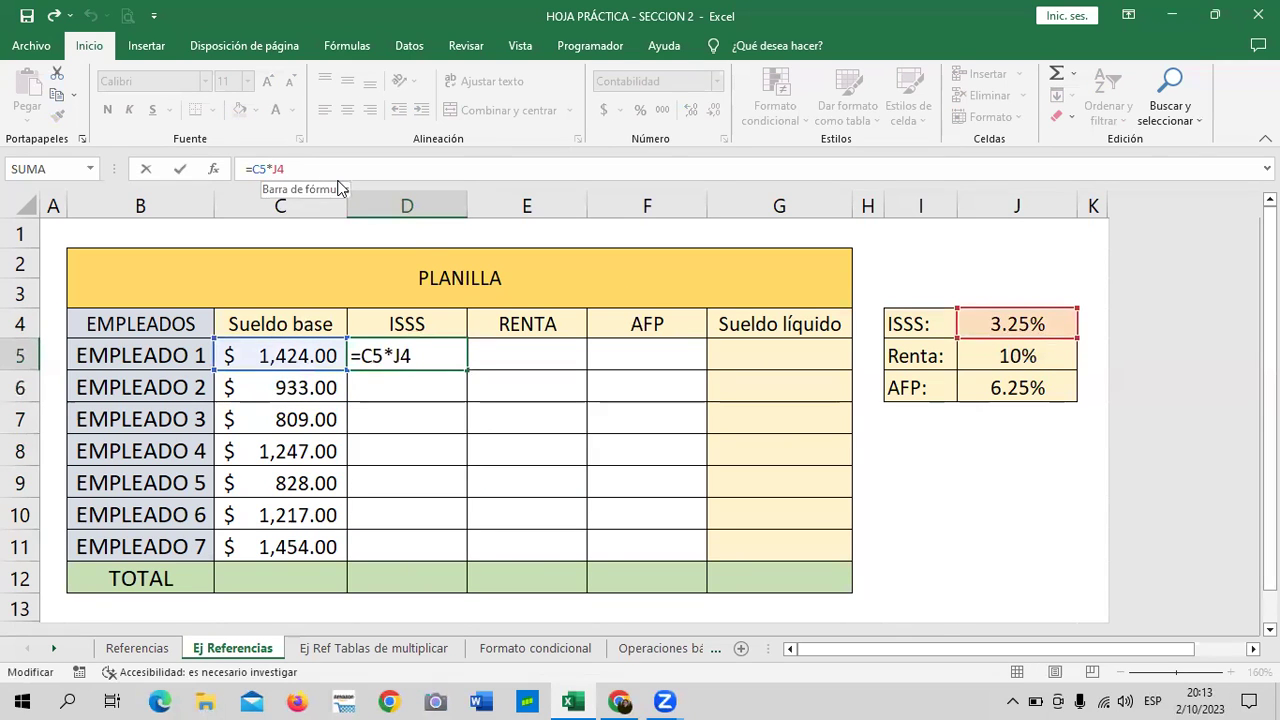
{"action": "type", "text": "$"}
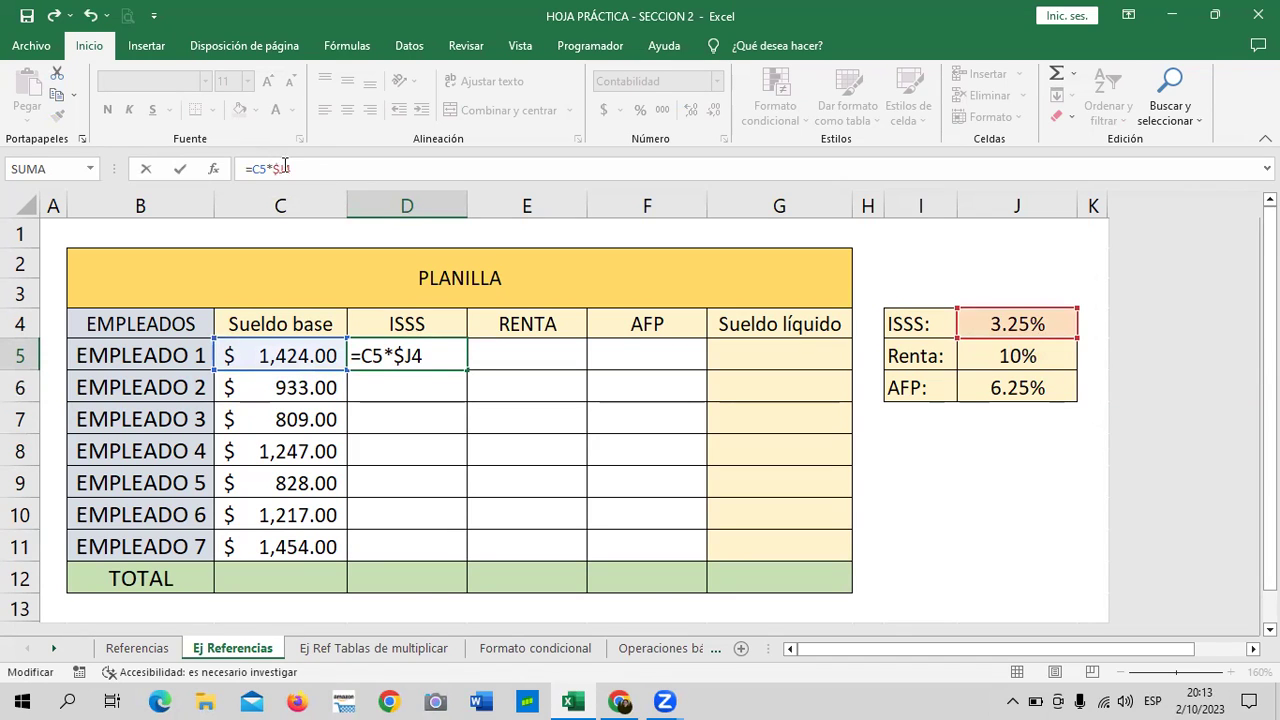
{"action": "type", "text": "$"}
{"action": "key", "text": "Return"}
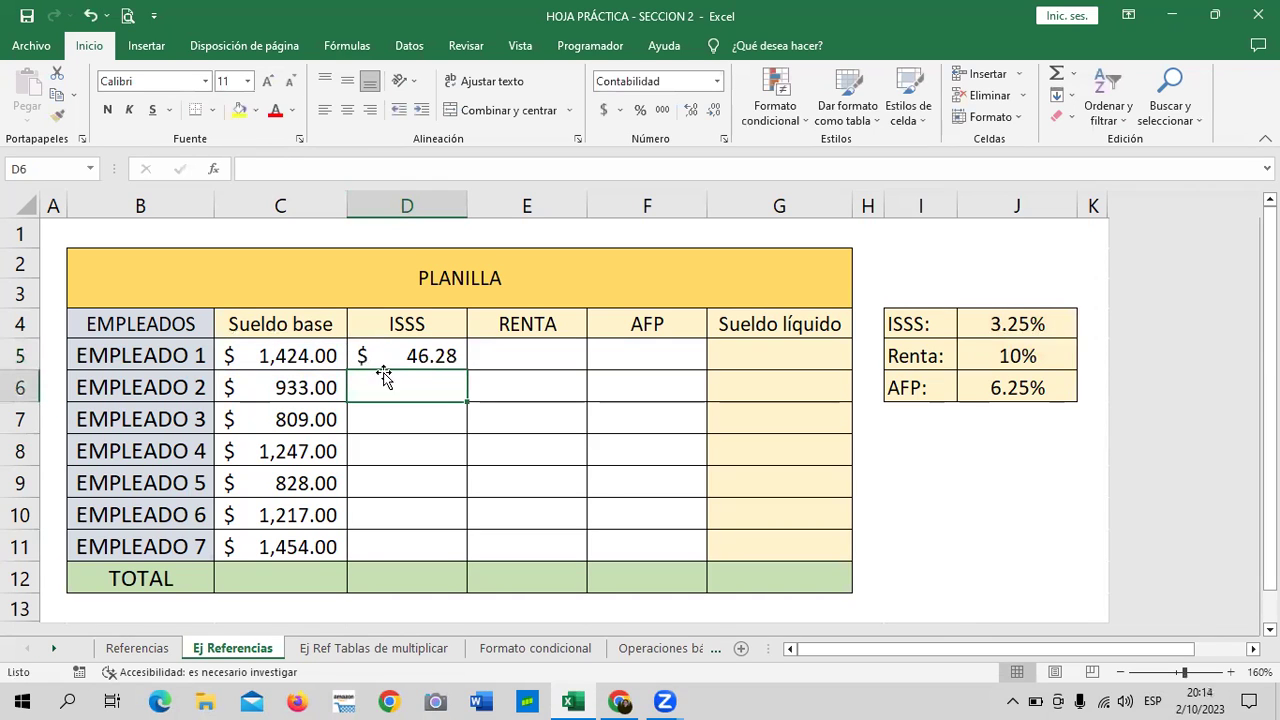
{"action": "left_click", "coordinate": [411, 355]}
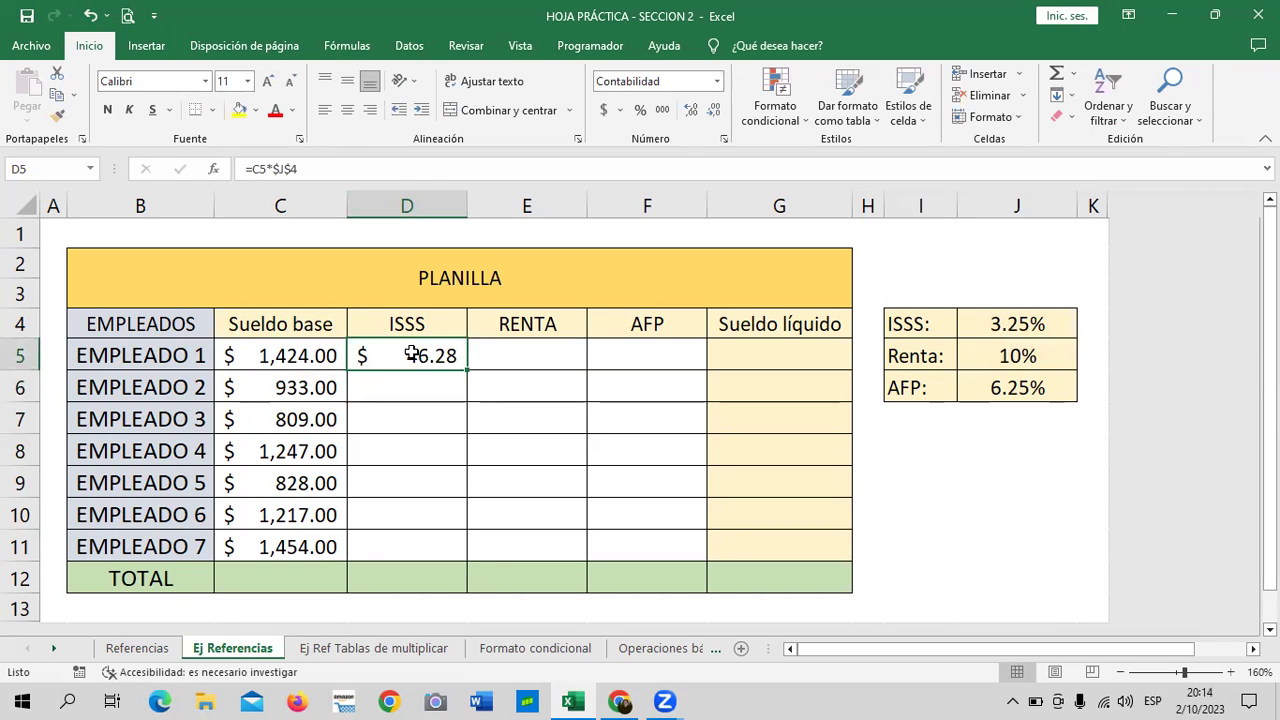
{"action": "left_click", "coordinate": [435, 169]}
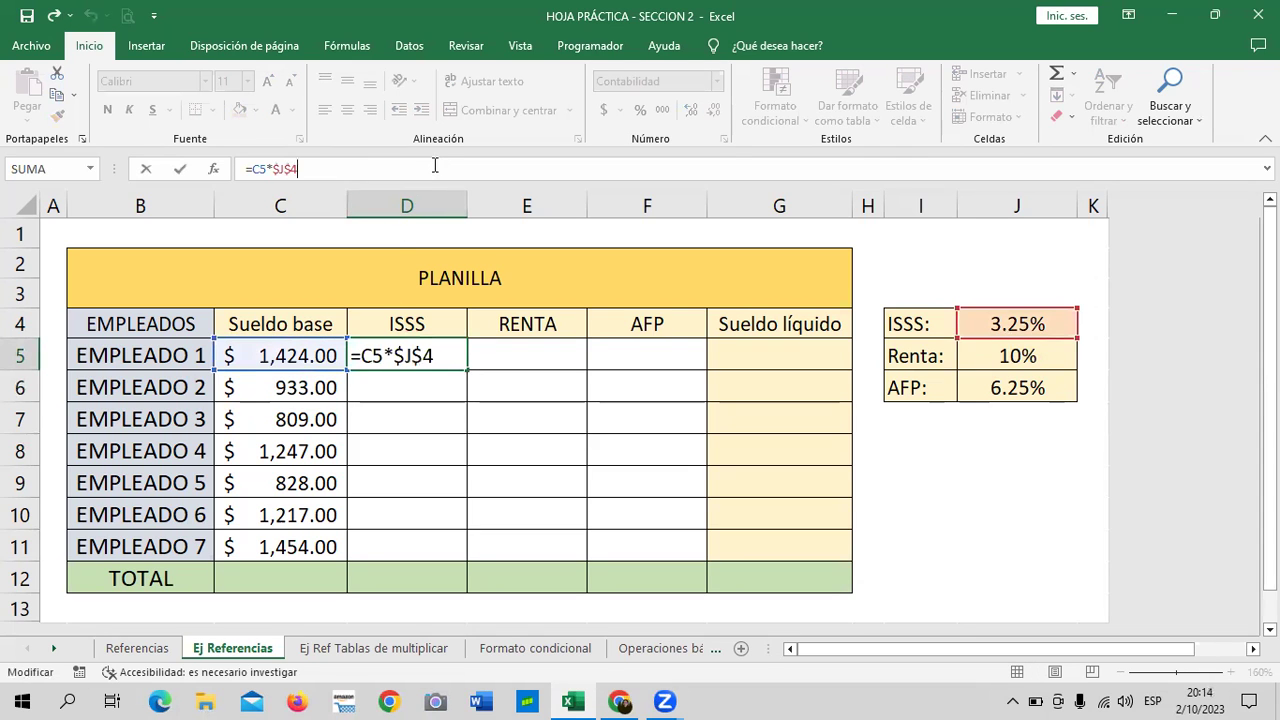
{"action": "key", "text": "Escape"}
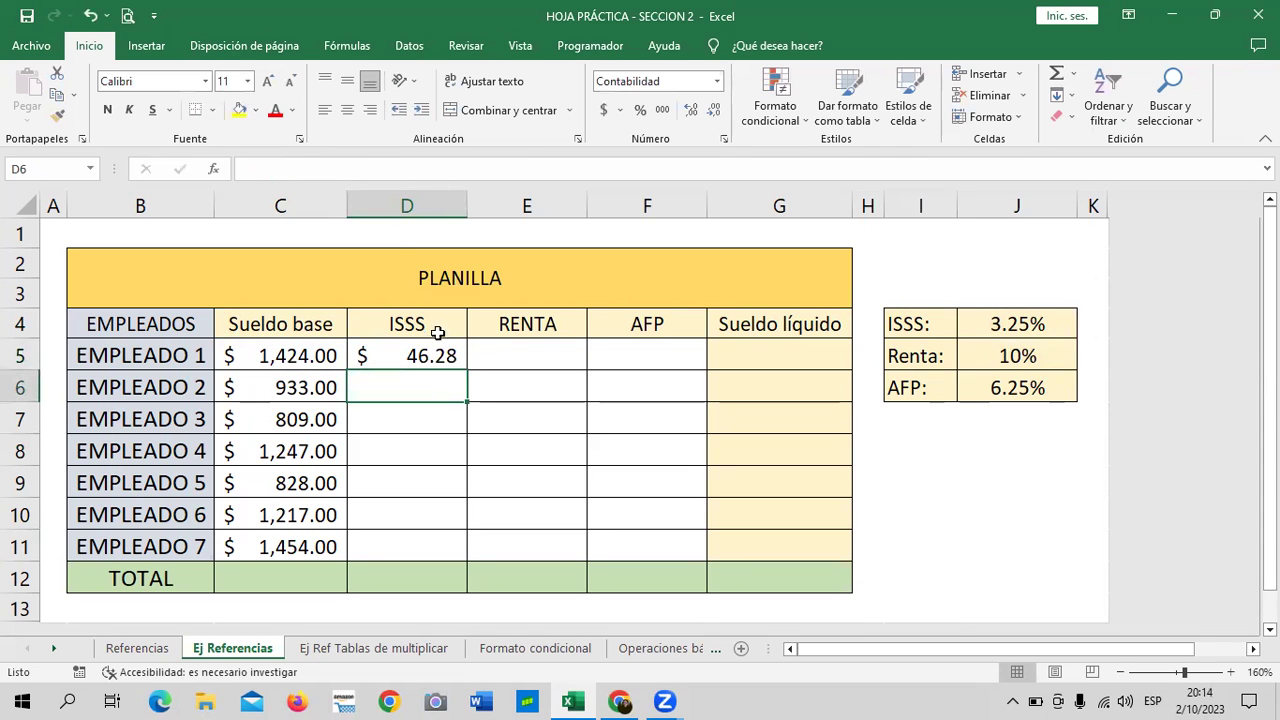
- Fill the =C5*$J$4 ISSS formula down through D11
{"action": "left_click_drag", "start_coordinate": [466, 370], "coordinate": [463, 560]}
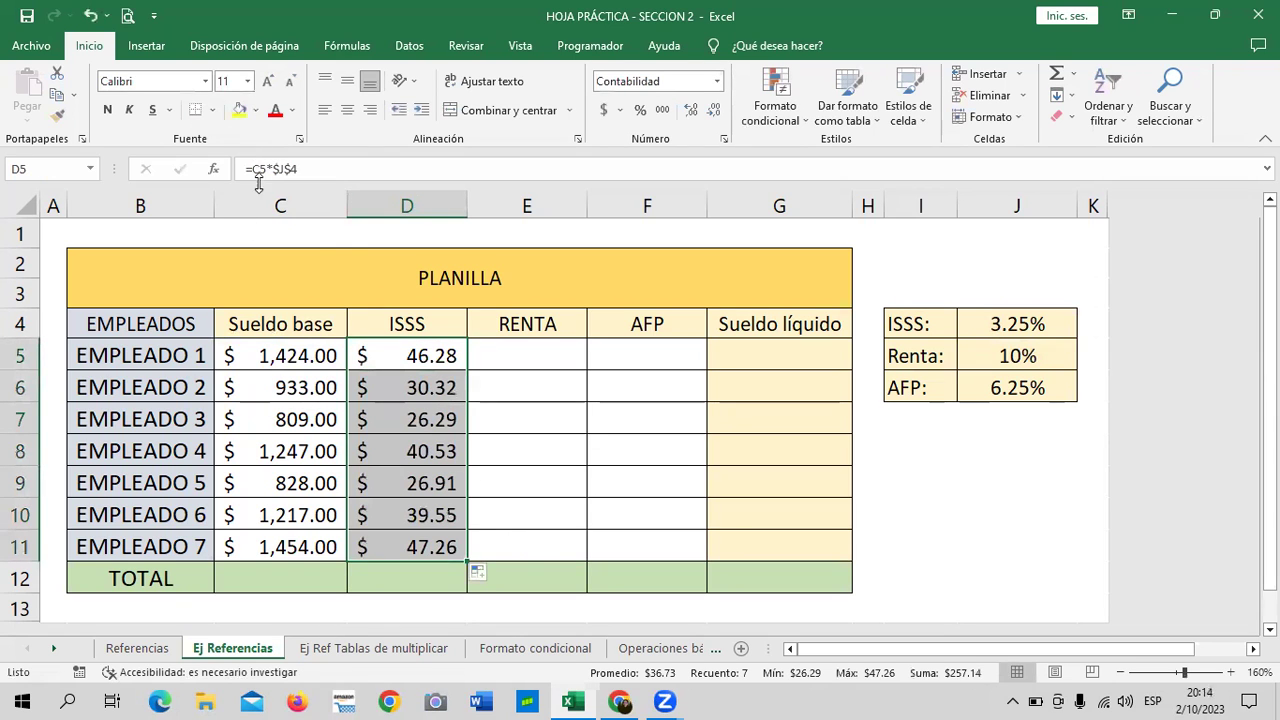
{"action": "left_click", "coordinate": [395, 169]}
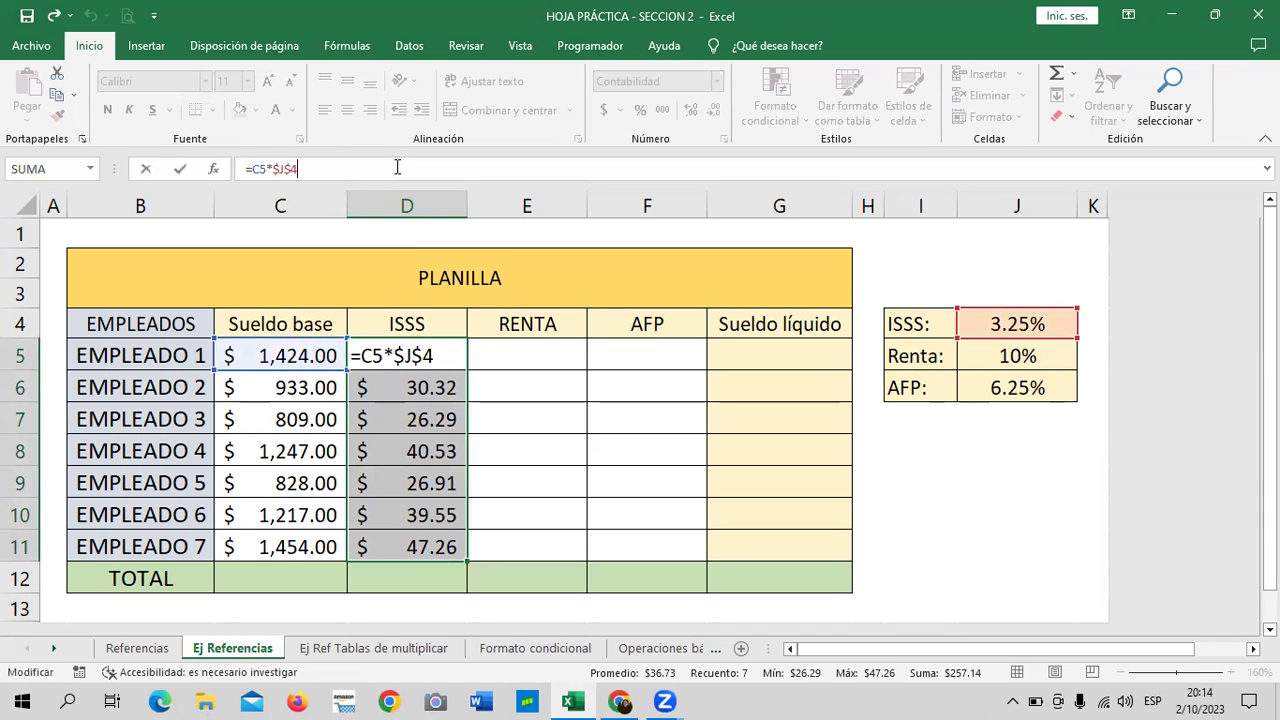
{"action": "key", "text": "Return"}
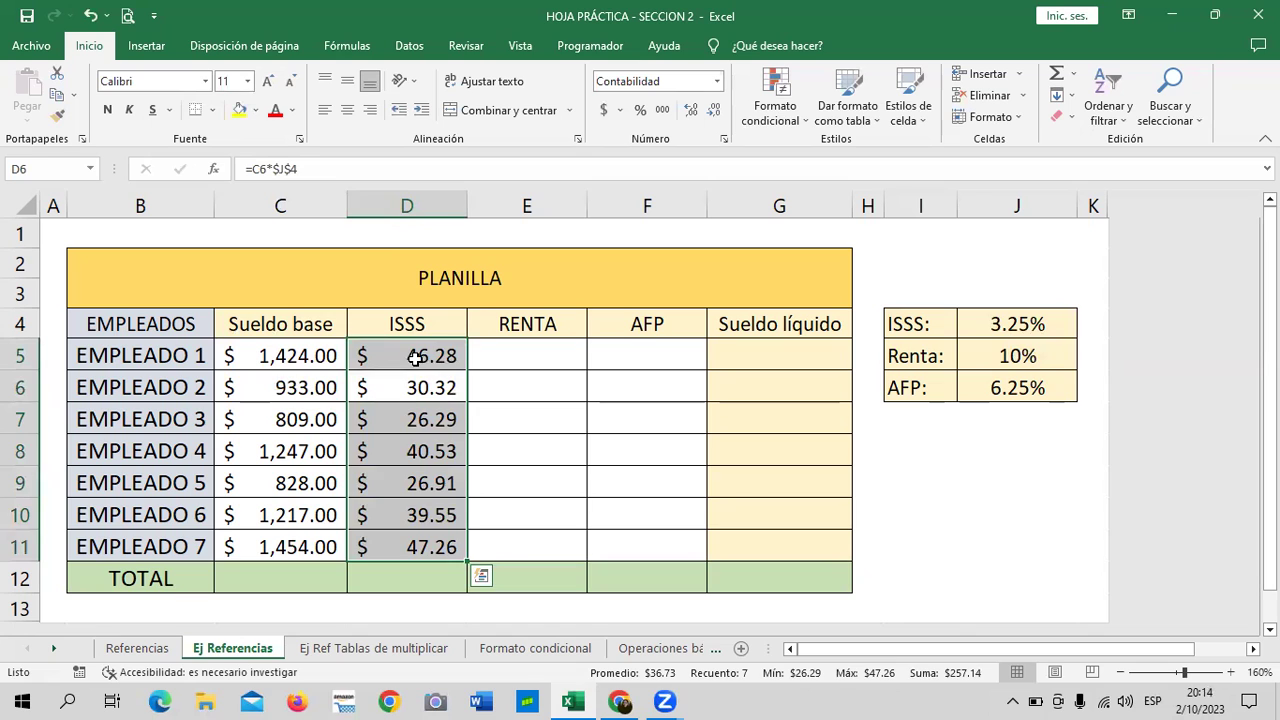
{"action": "left_click", "coordinate": [423, 356]}
{"action": "left_click", "coordinate": [357, 169]}
{"action": "key", "text": "Return"}
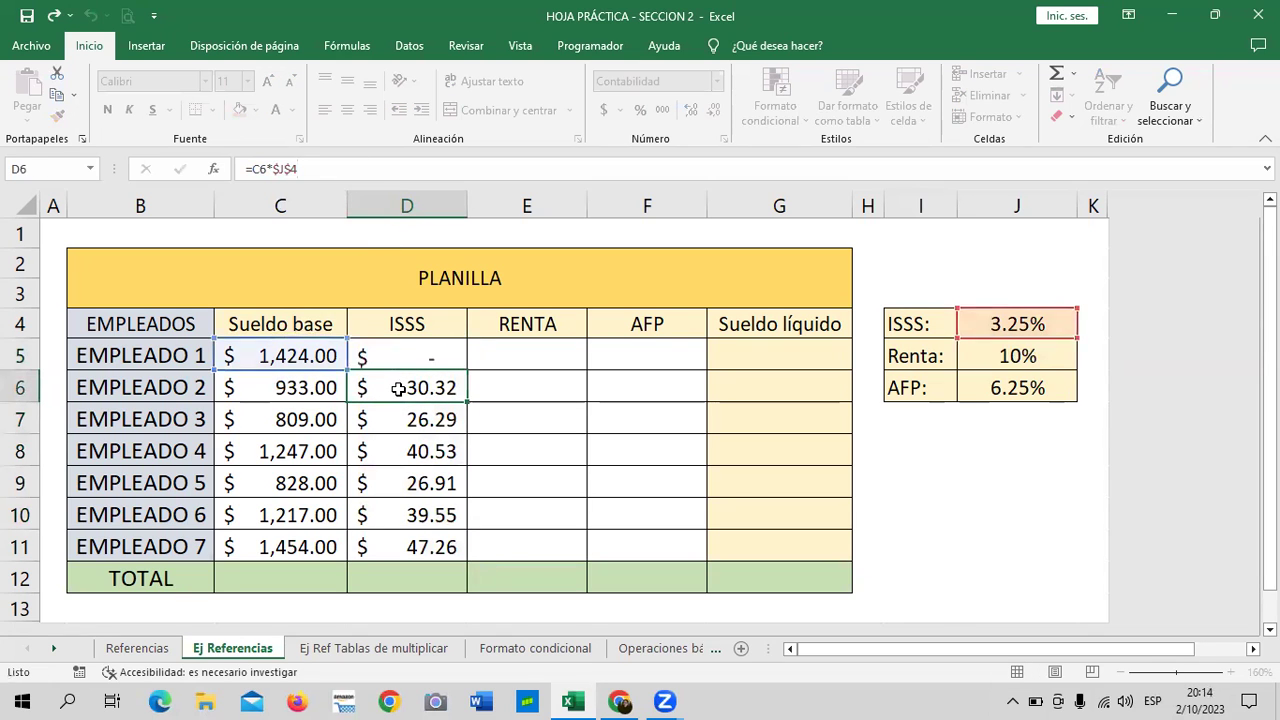
- Verify Empleado 2's and Empleado 7's ISSS formulas still point to the 3.25% rate
{"action": "left_click", "coordinate": [380, 168]}
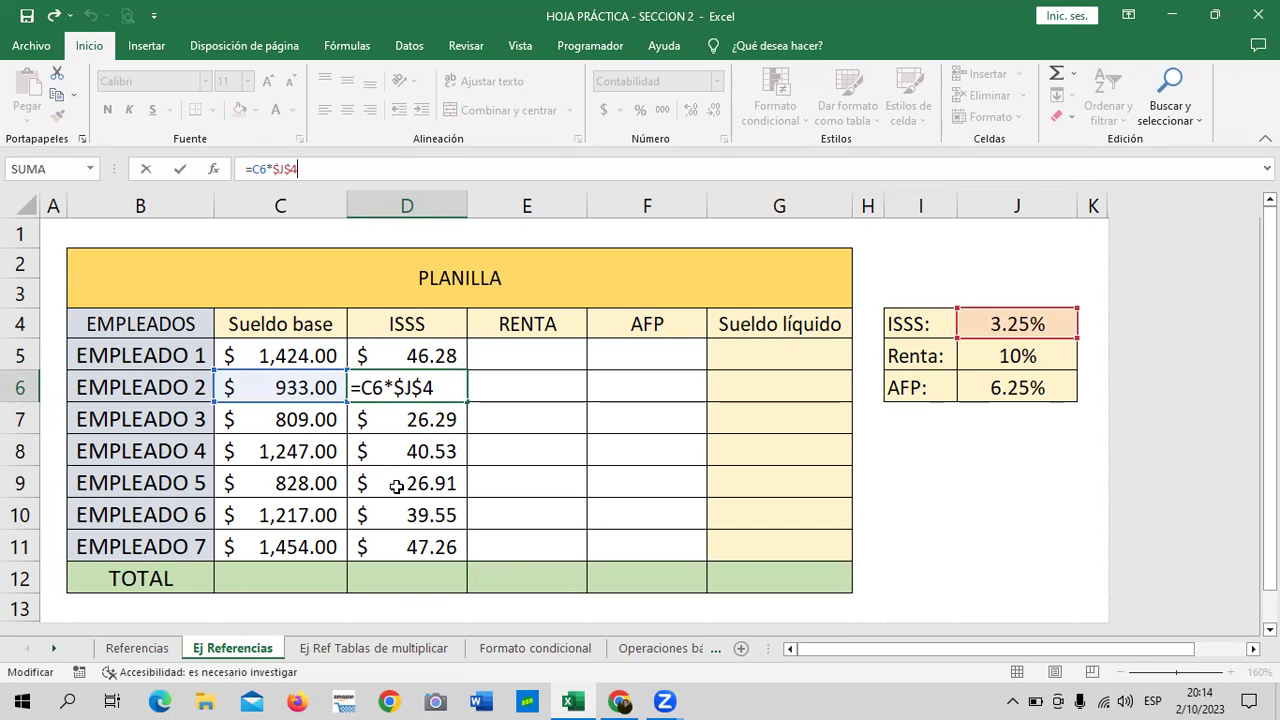
{"action": "left_click", "coordinate": [372, 545]}
{"action": "left_click", "coordinate": [408, 168]}
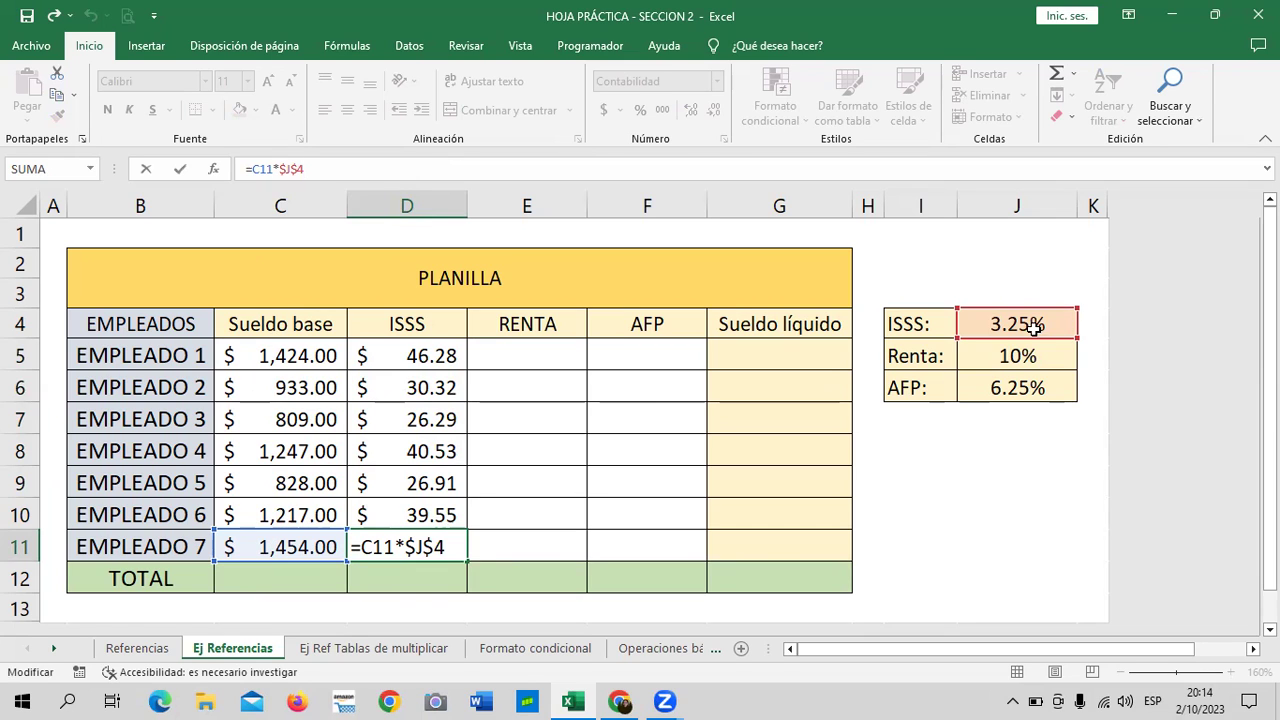
{"action": "key", "text": "Return"}
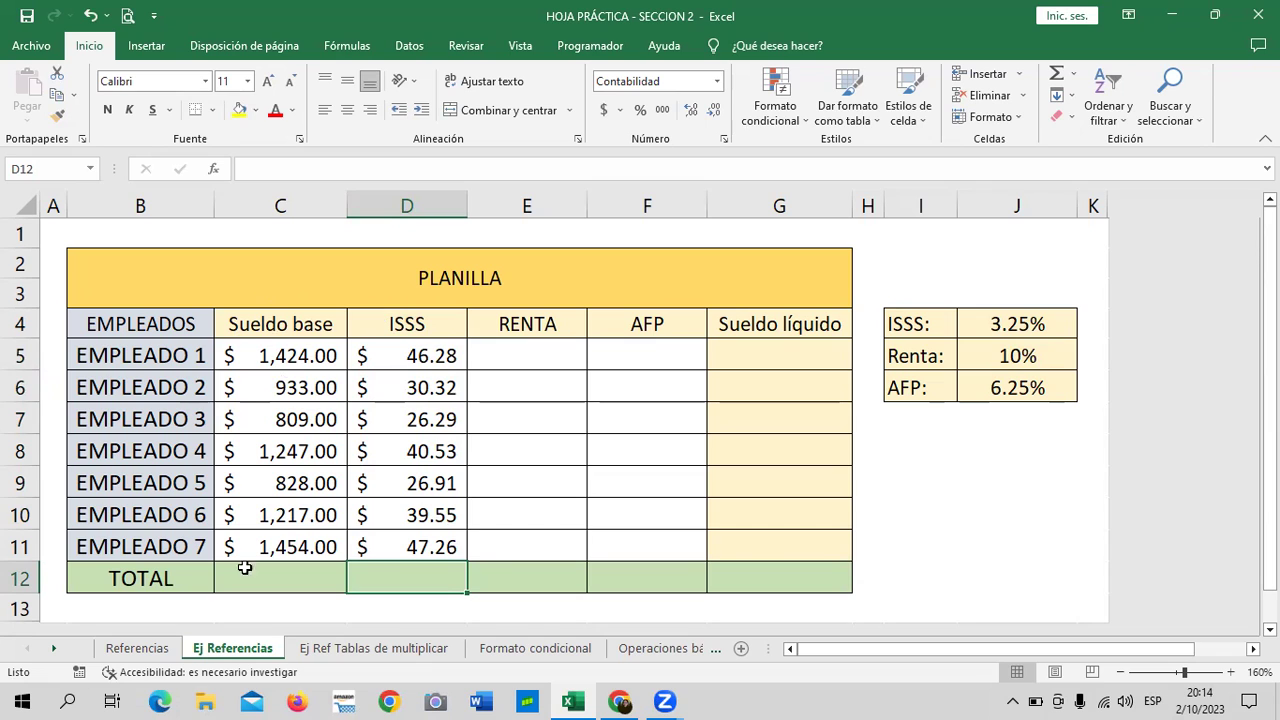
{"action": "left_click", "coordinate": [406, 546]}
{"action": "left_click", "coordinate": [1002, 319]}
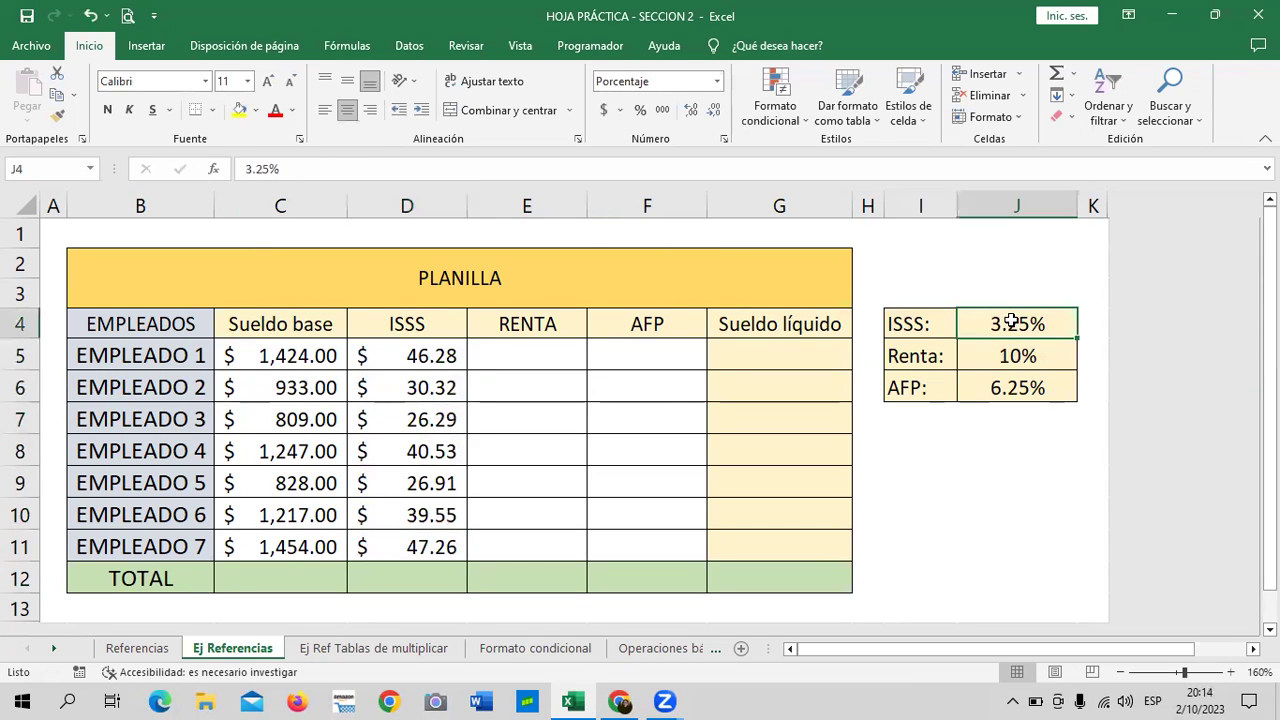
{"action": "key", "text": "Down"}
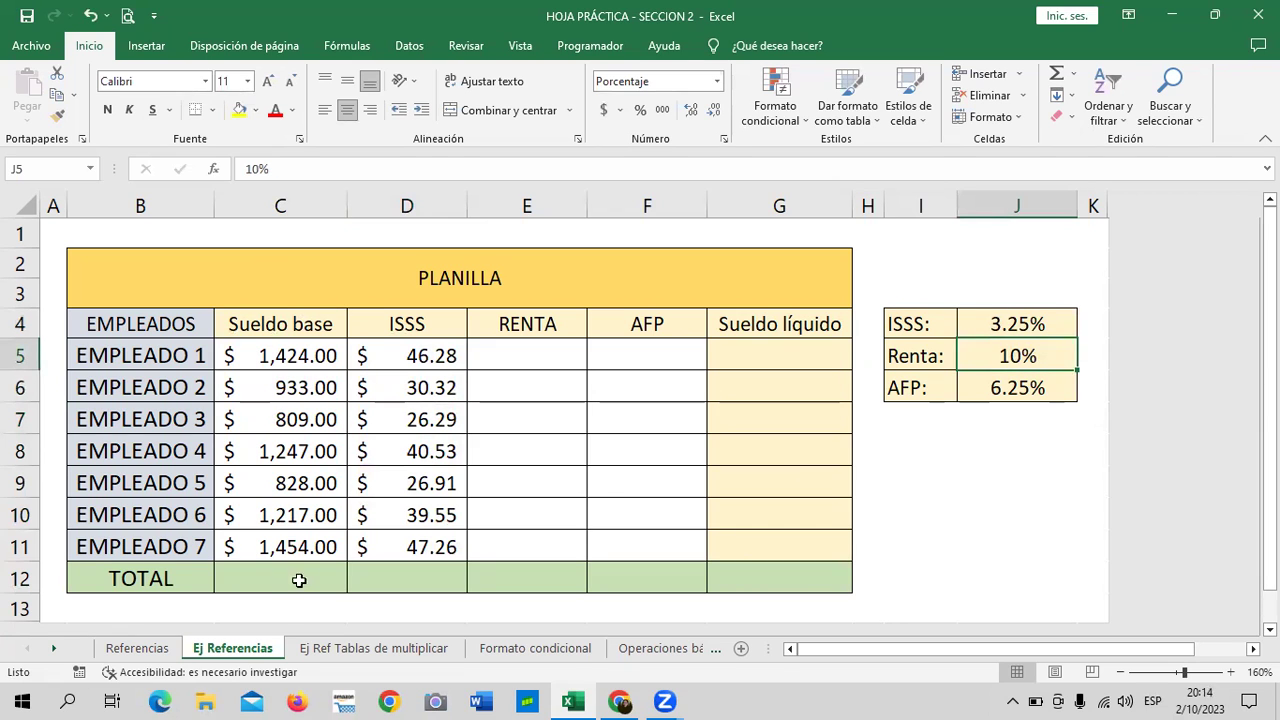
{"action": "left_click", "coordinate": [1006, 323]}
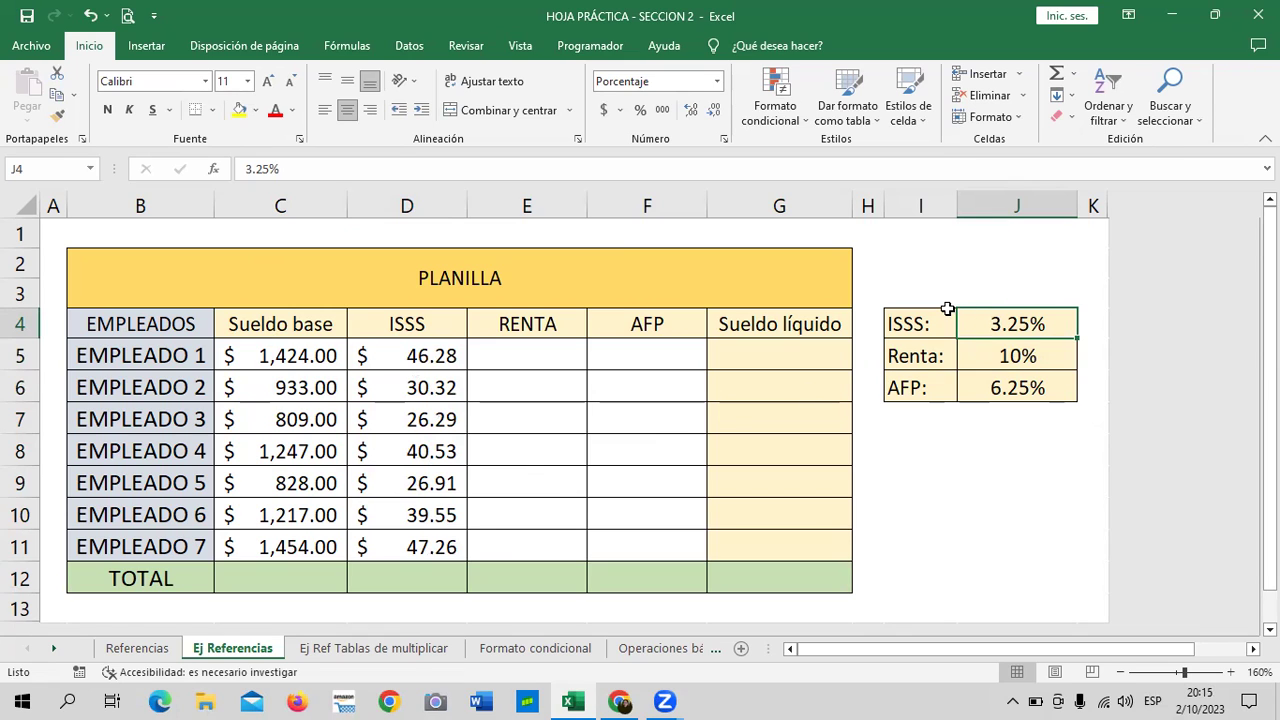
- On the Referencias sheet, look over the MES 1 and MES 2 columns C and D
{"action": "left_click", "coordinate": [138, 648]}
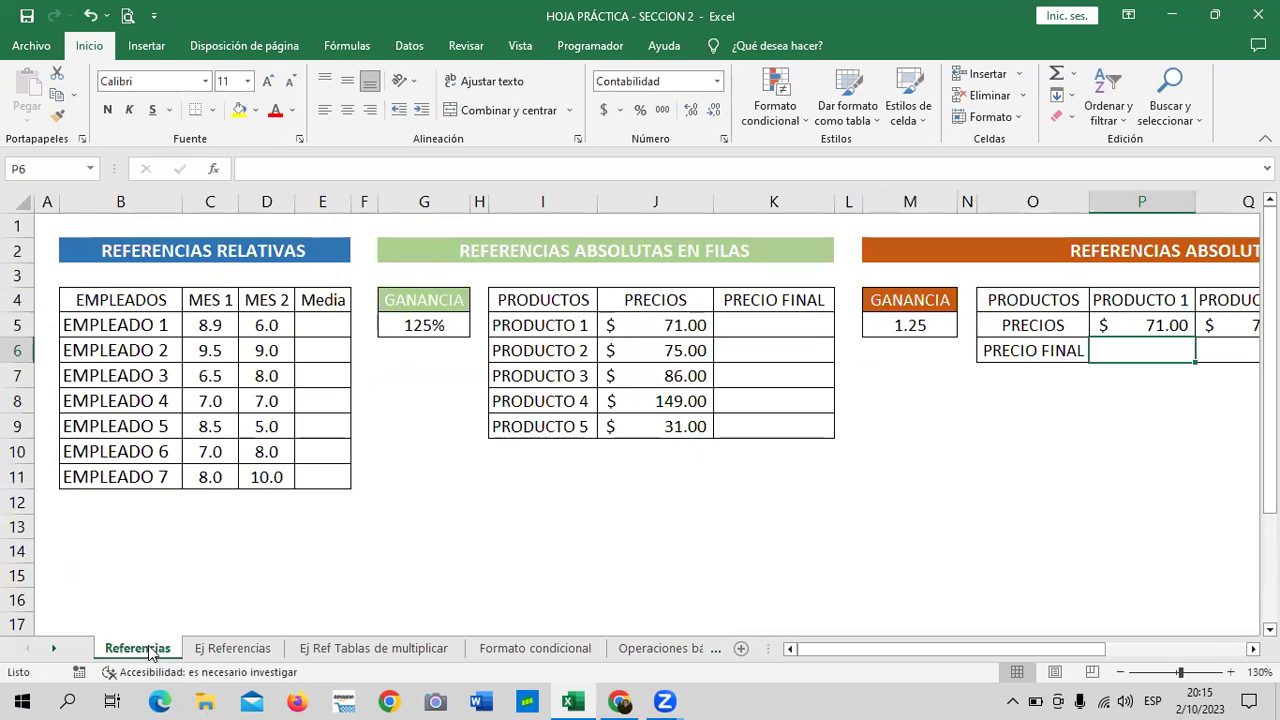
{"action": "left_click", "coordinate": [317, 320]}
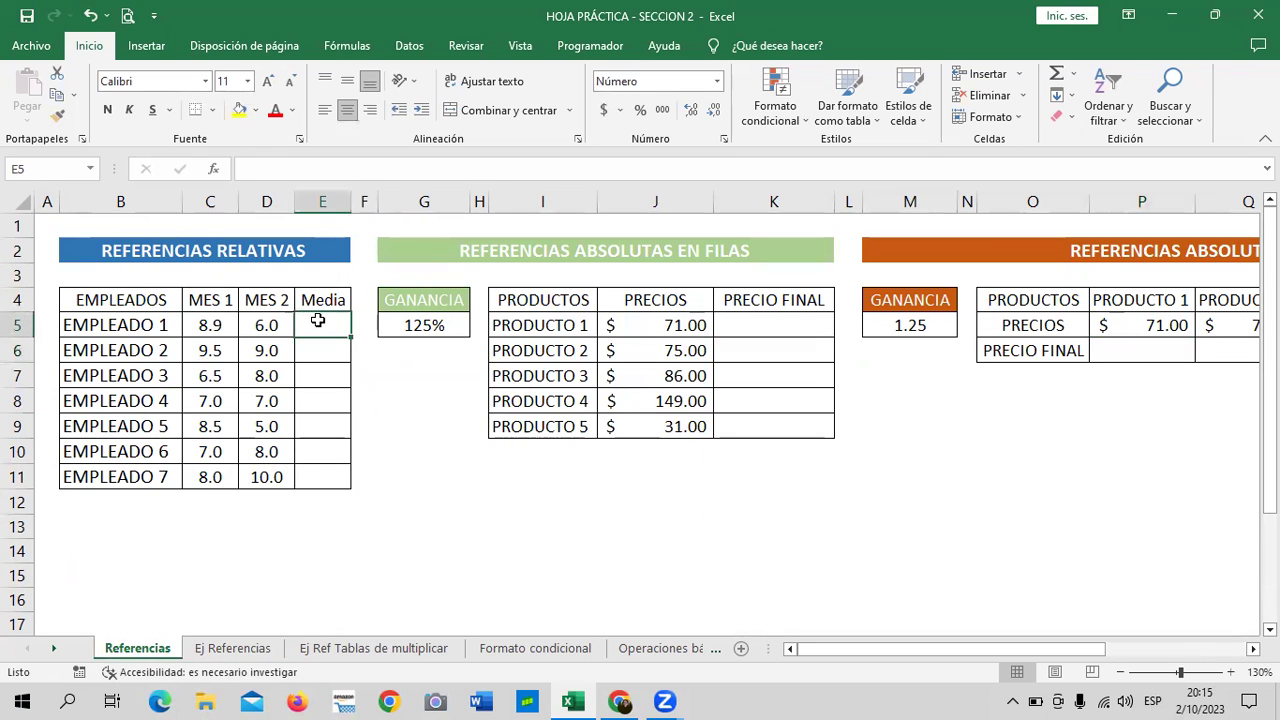
{"action": "left_click", "coordinate": [418, 464]}
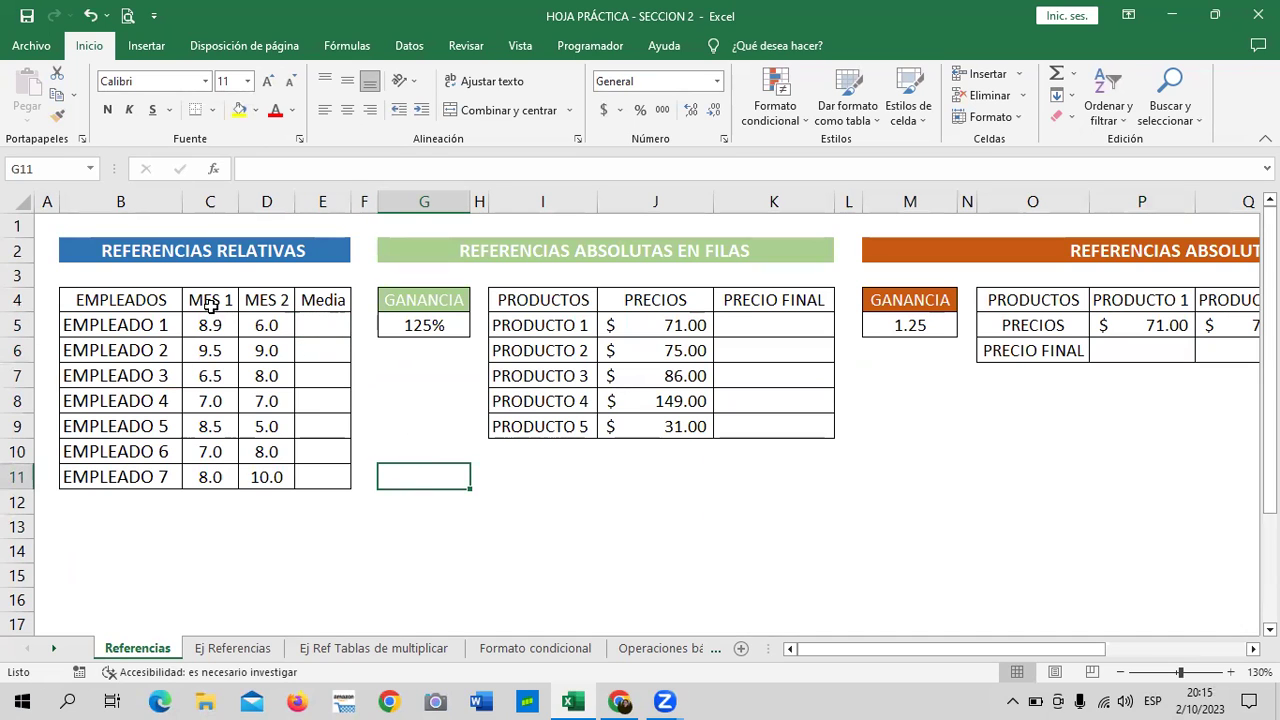
{"action": "left_click", "coordinate": [216, 198]}
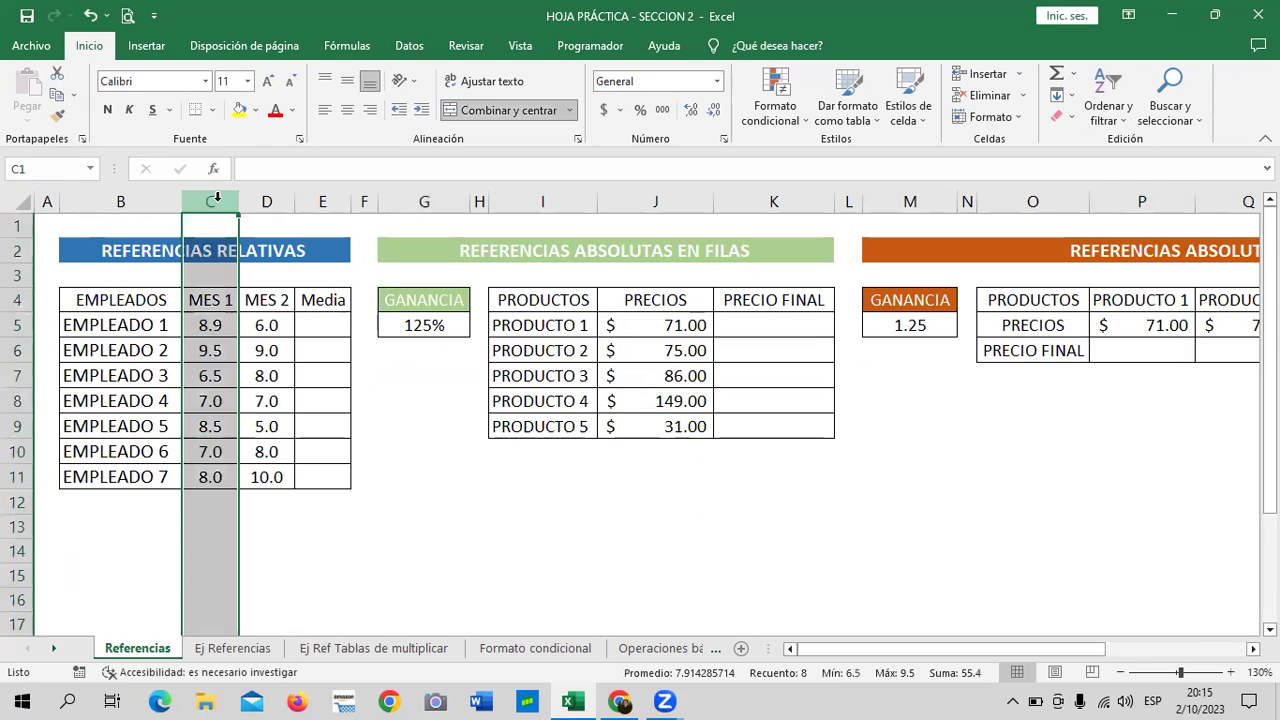
{"action": "left_click", "coordinate": [277, 197]}
- Enter =PROMEDIO(C5;D5) in E5, giving EMPLEADO 1 a Media of 7.5
{"action": "left_click", "coordinate": [331, 325]}
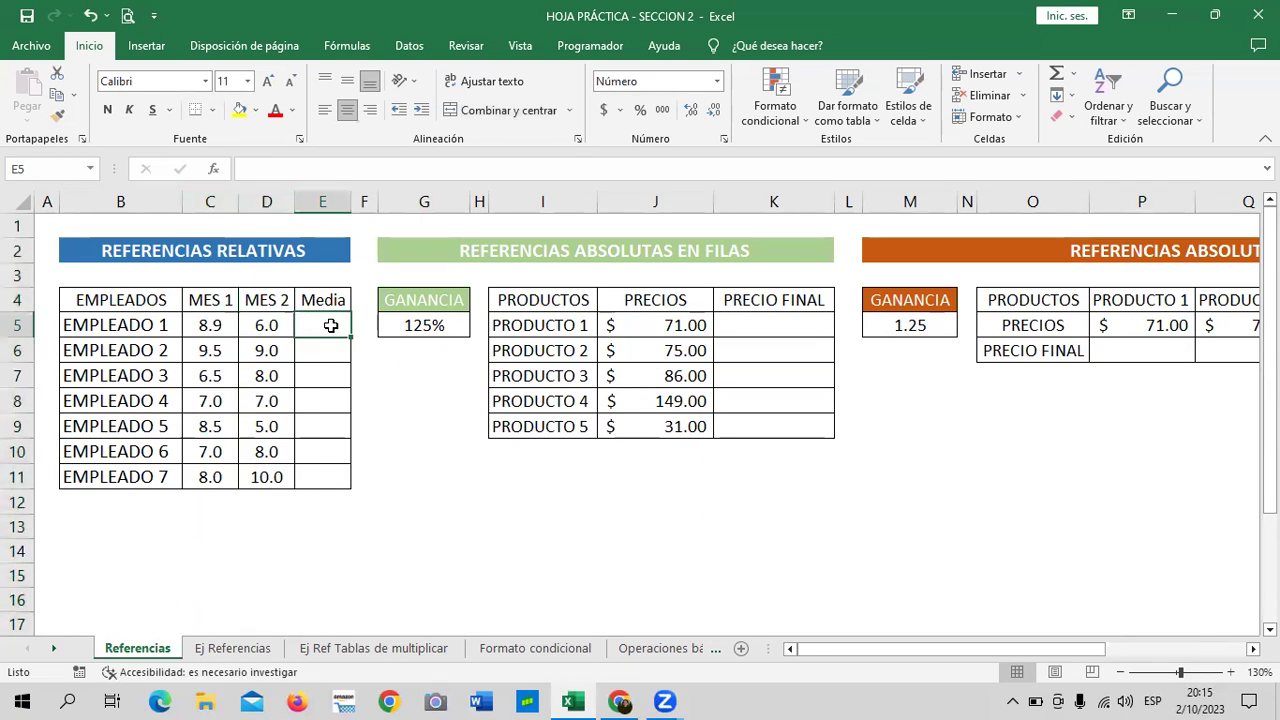
{"action": "type", "text": "="}
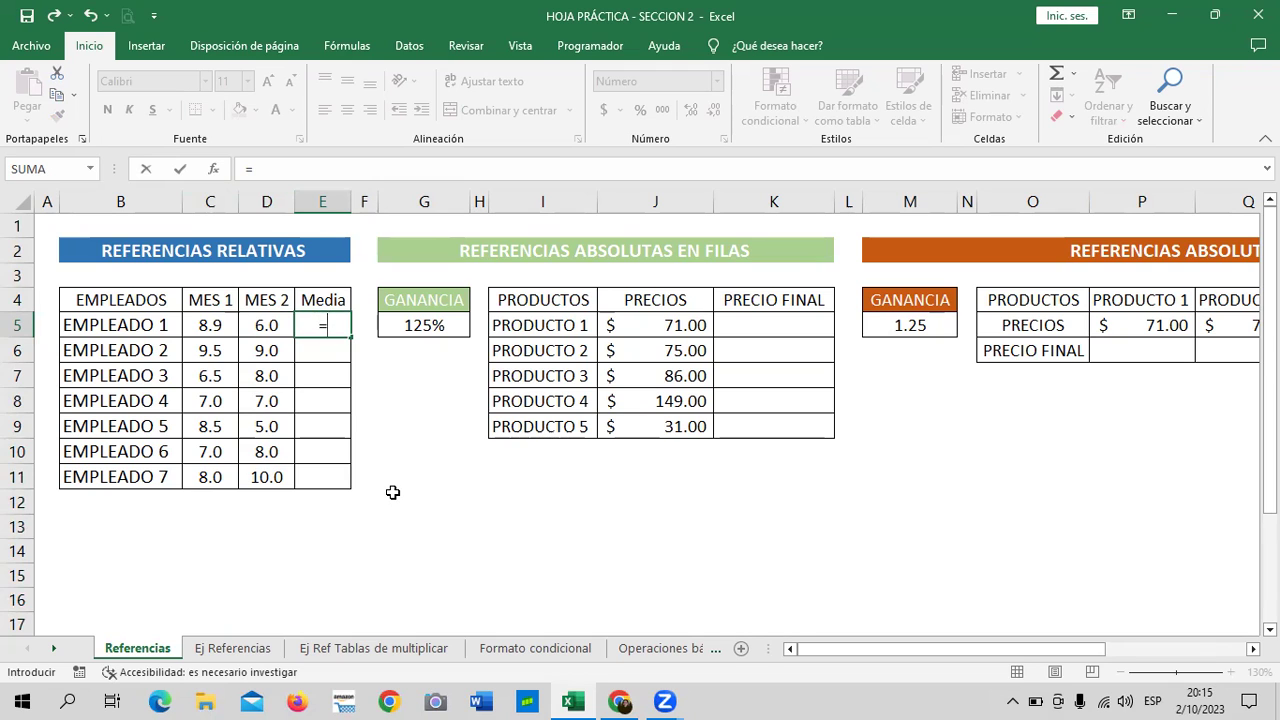
{"action": "key", "text": "BackSpace"}
{"action": "type", "text": "="}
{"action": "type", "text": "PROM"}
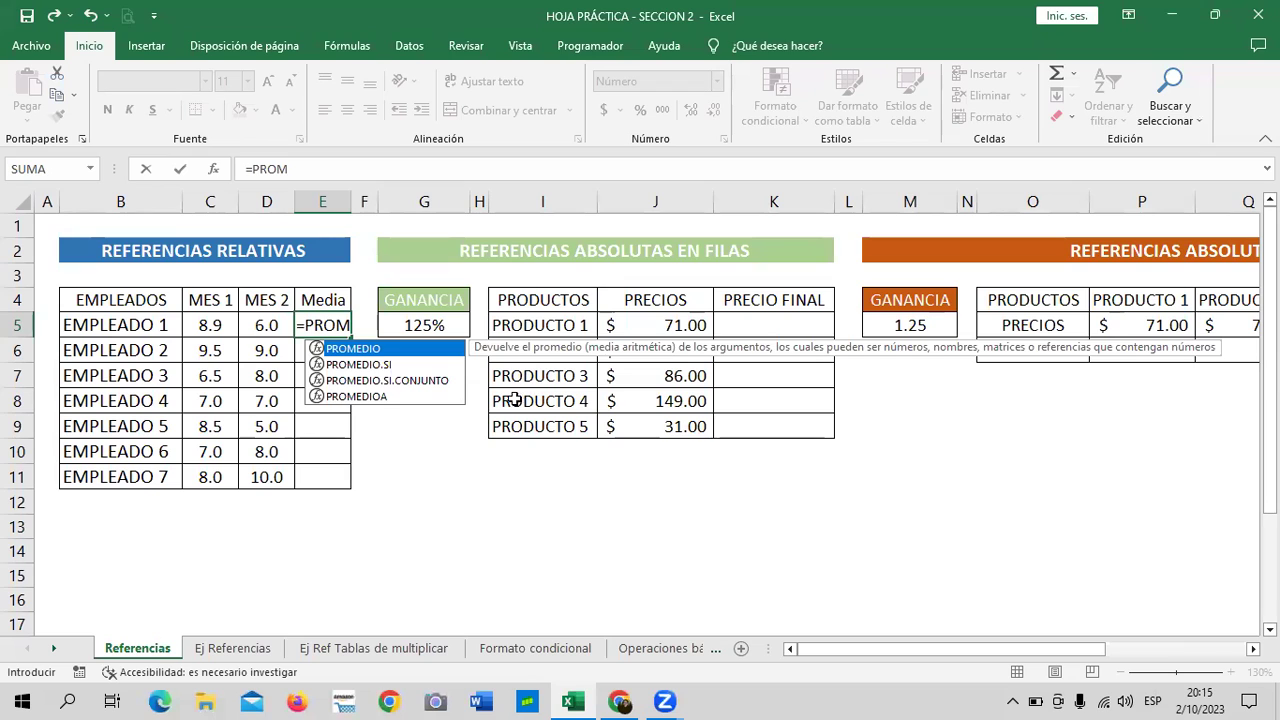
{"action": "double_click", "coordinate": [436, 349]}
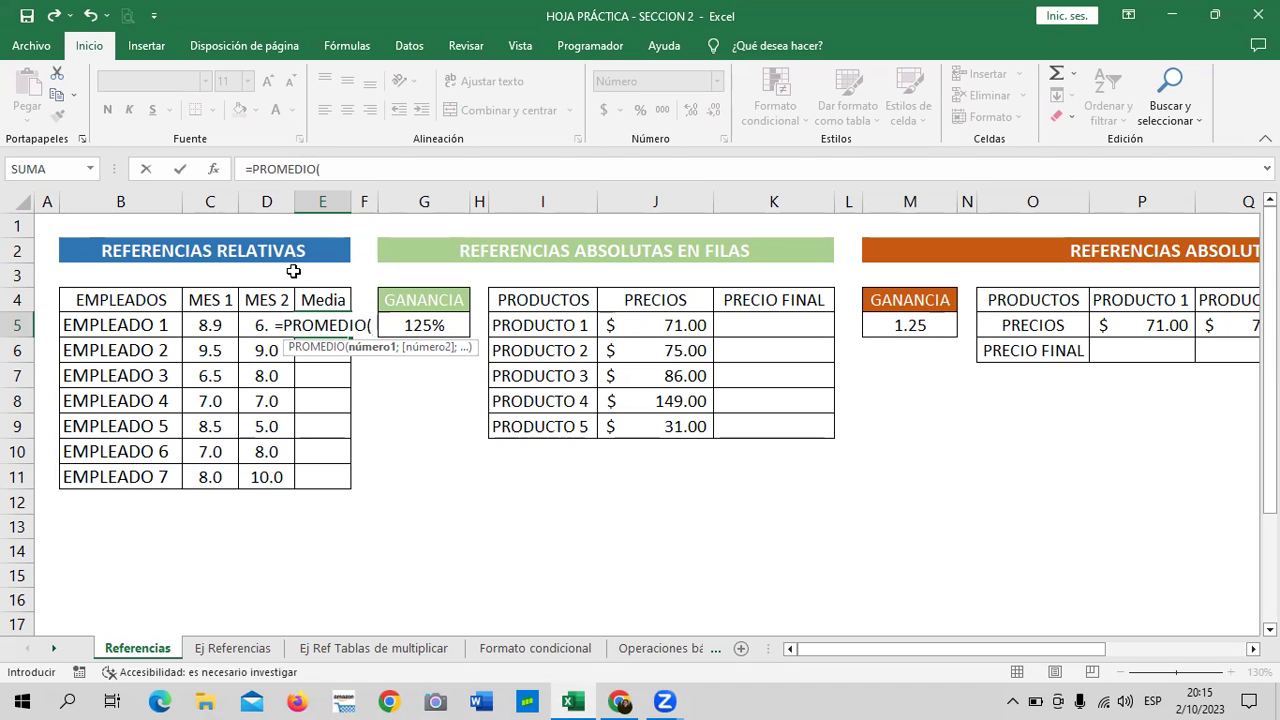
{"action": "left_click", "coordinate": [206, 322]}
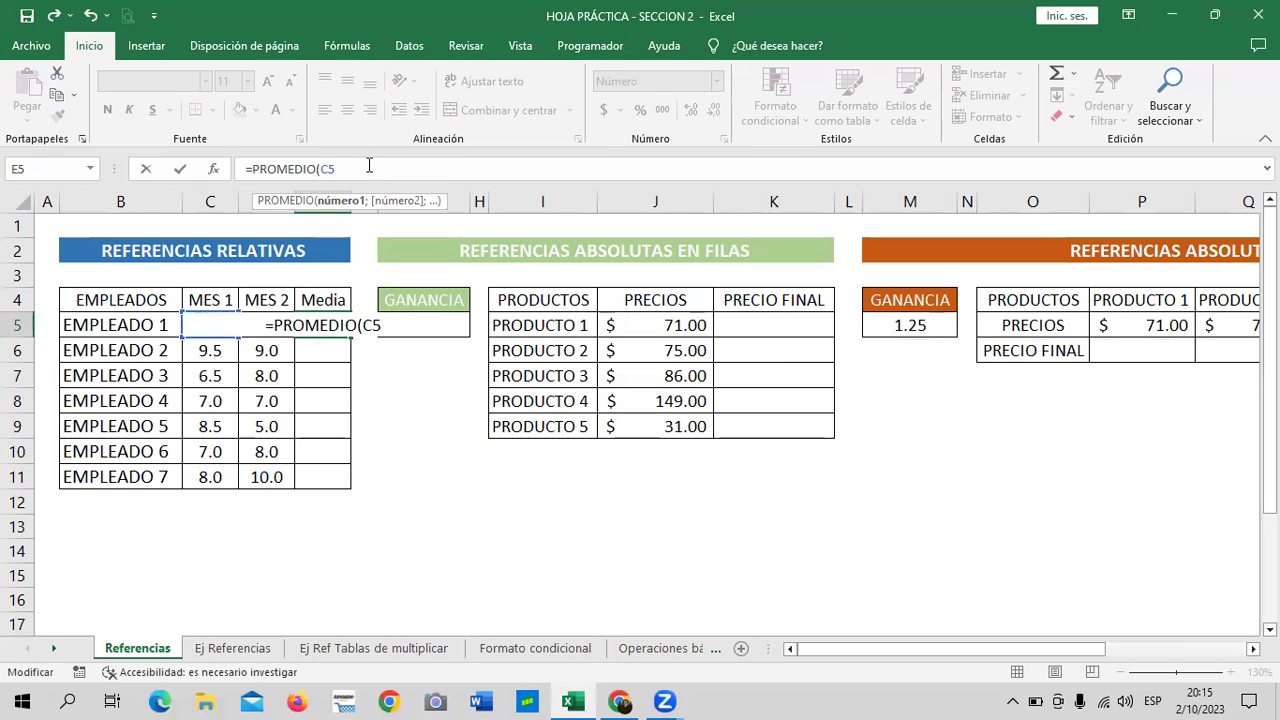
{"action": "type", "text": ";"}
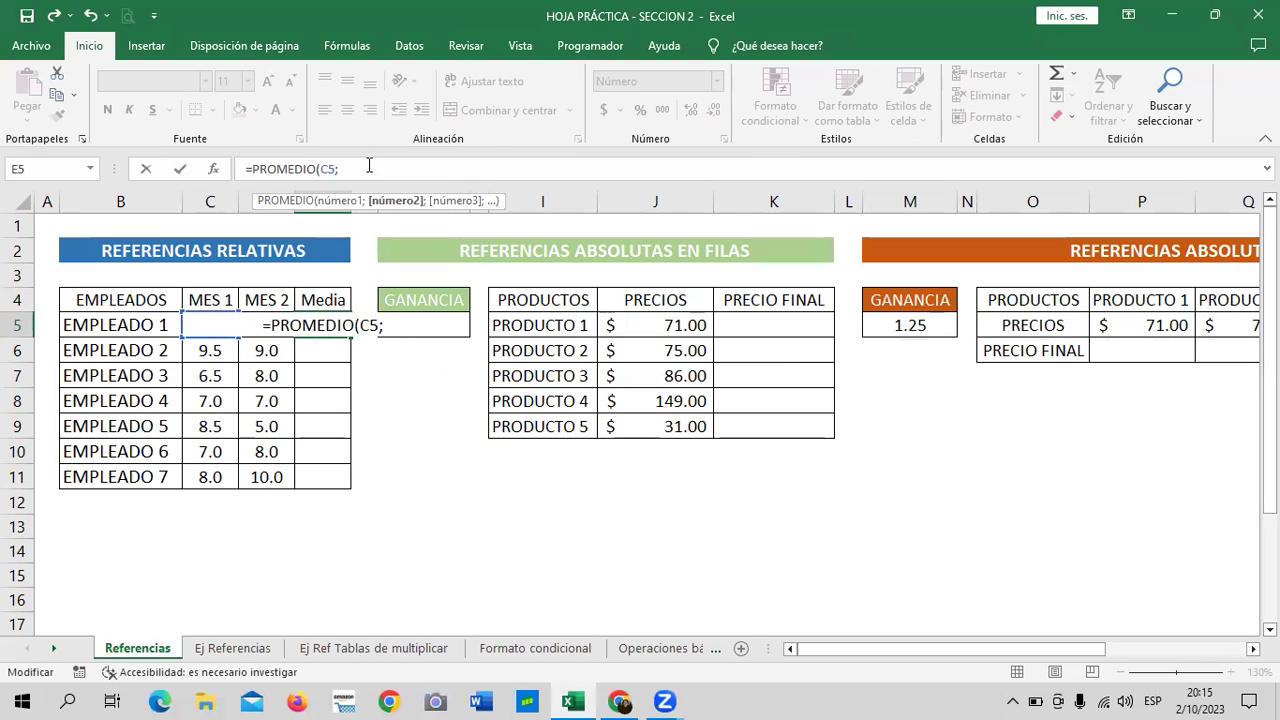
{"action": "left_click", "coordinate": [397, 166]}
{"action": "type", "text": "D5)"}
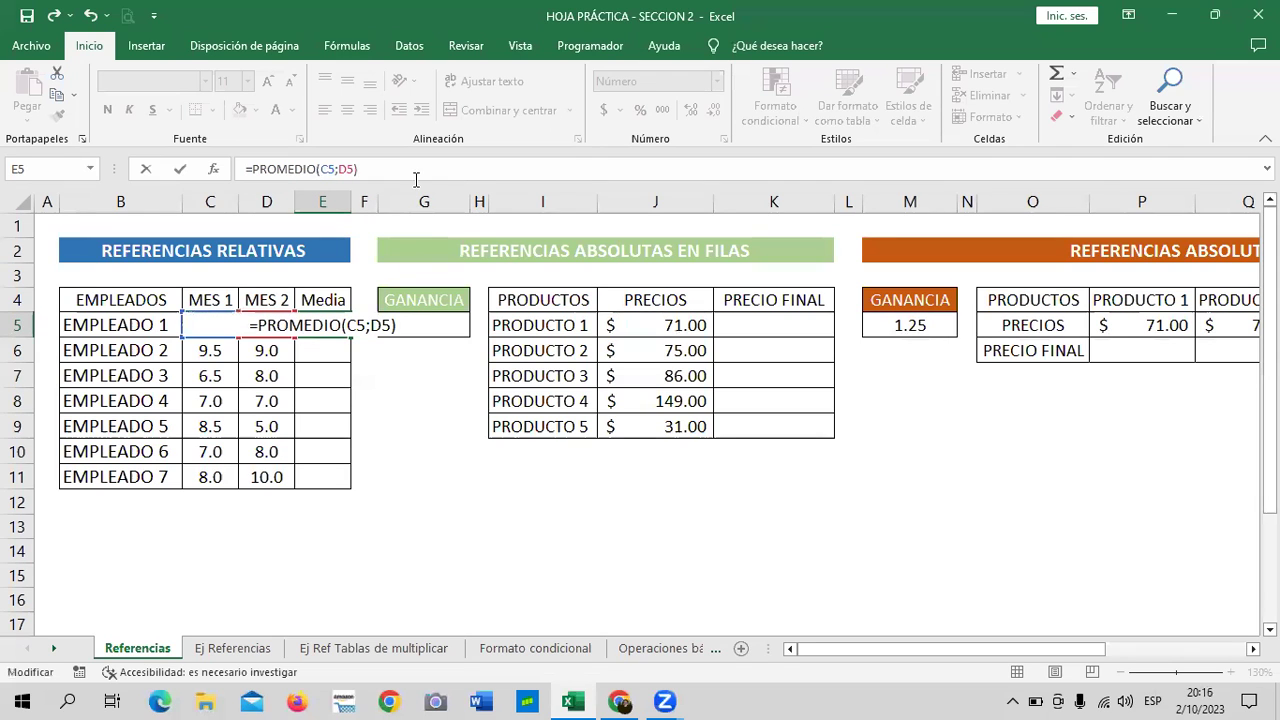
{"action": "key", "text": "Return"}
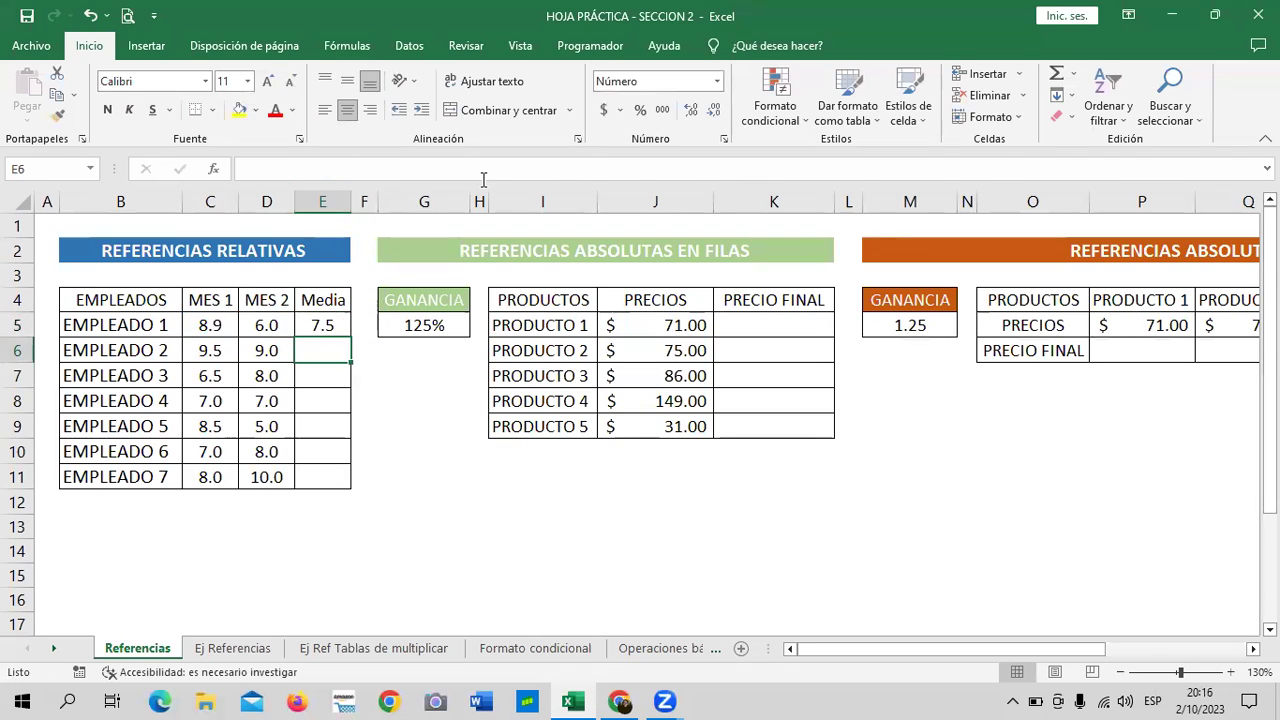
- Review E5's PROMEDIO formula and fill it down to E11
{"action": "left_click", "coordinate": [329, 332]}
{"action": "left_click", "coordinate": [393, 169]}
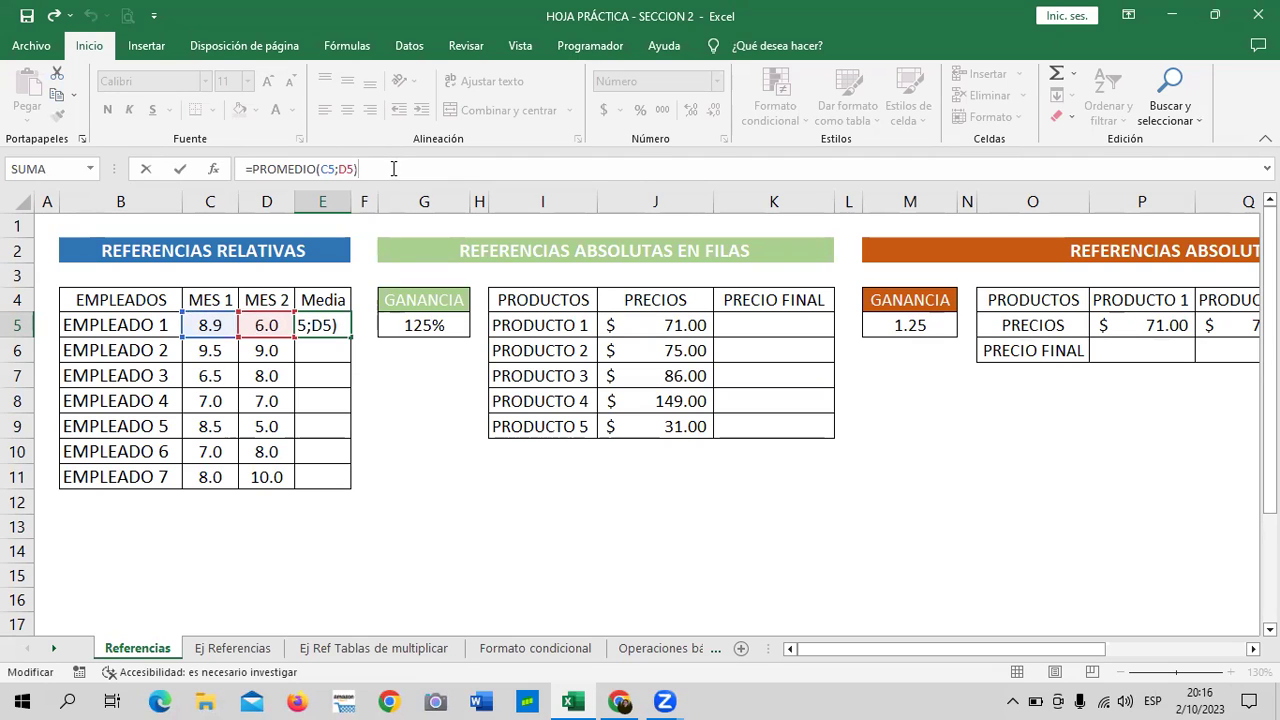
{"action": "key", "text": "Return"}
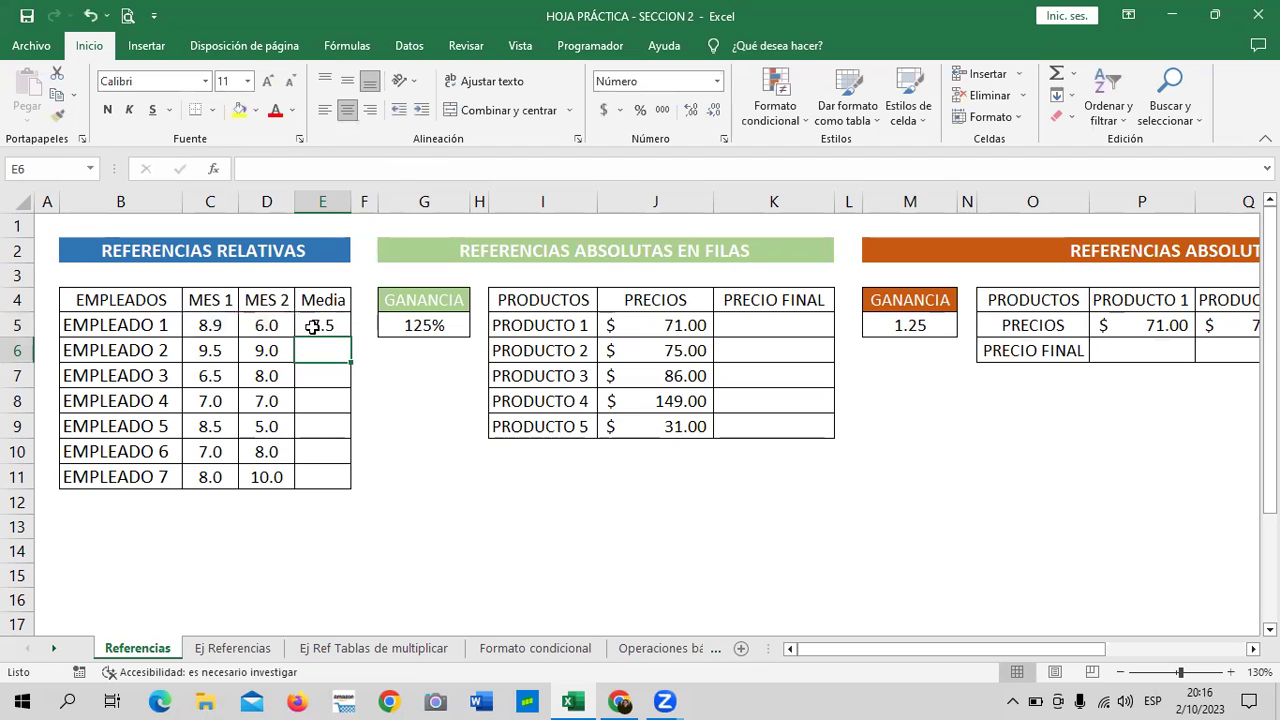
{"action": "left_click", "coordinate": [323, 324]}
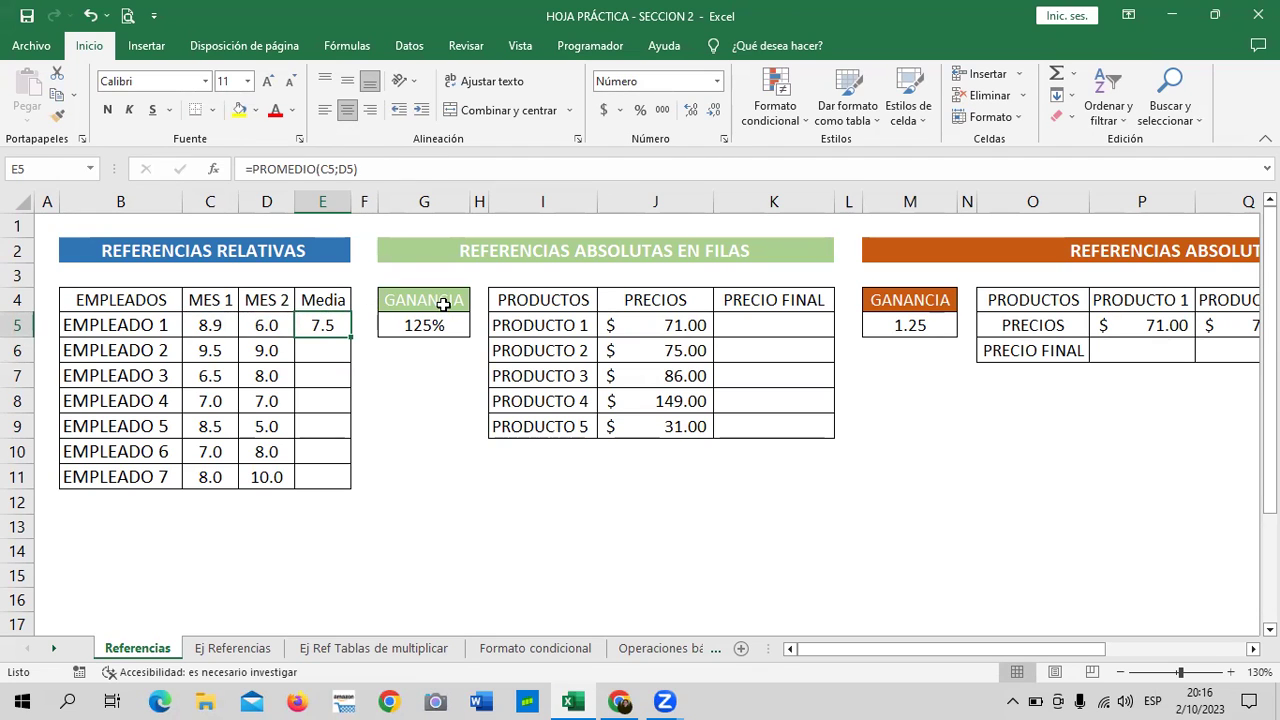
{"action": "left_click", "coordinate": [208, 350]}
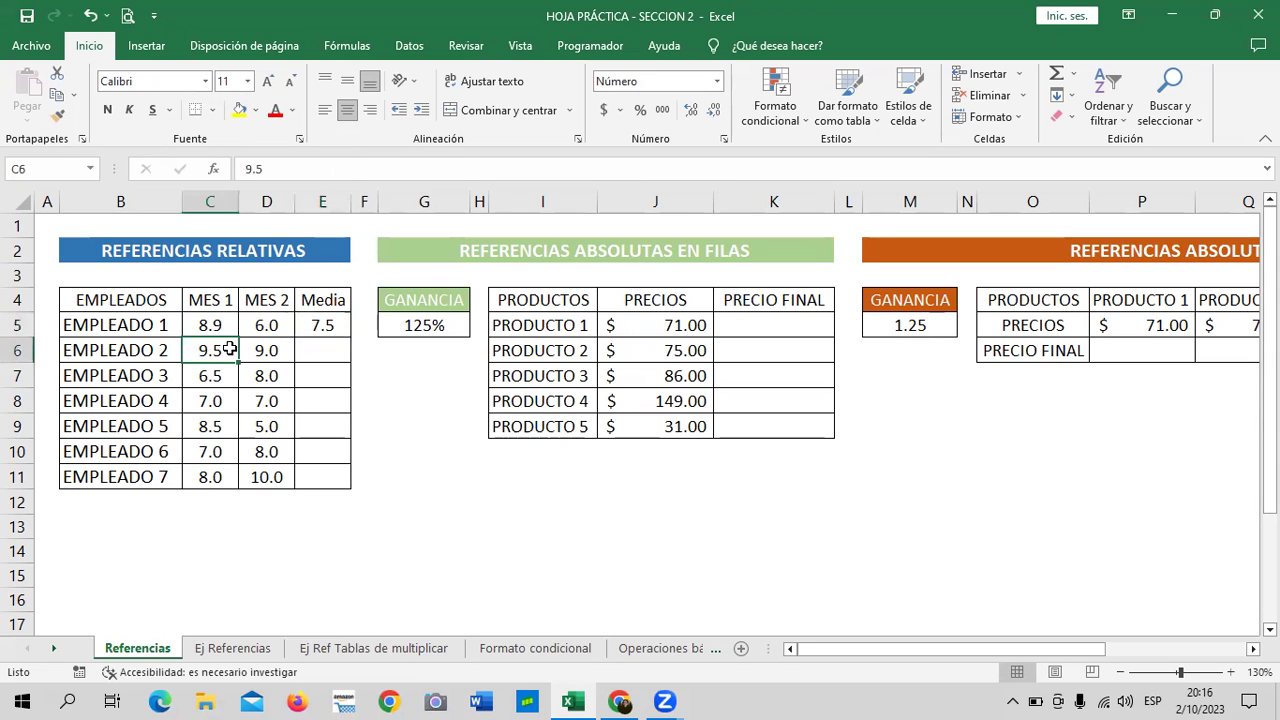
{"action": "left_click", "coordinate": [327, 323]}
{"action": "left_click_drag", "start_coordinate": [350, 337], "coordinate": [343, 484]}
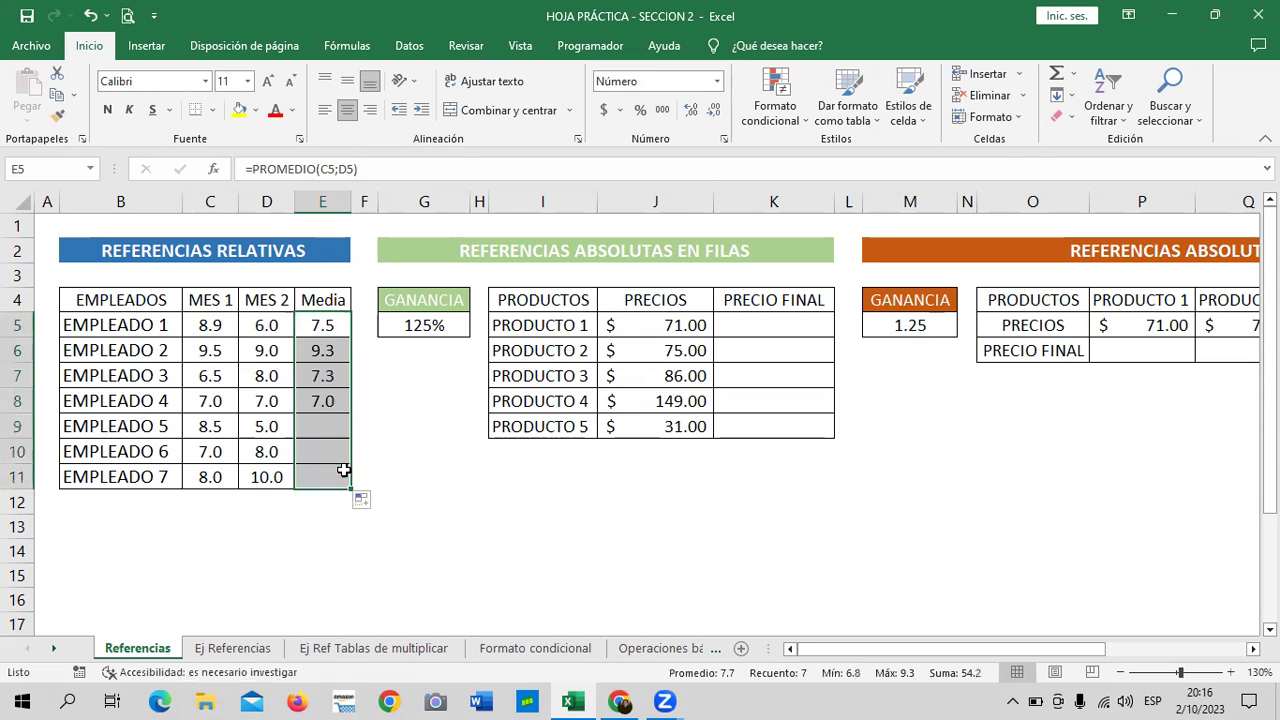
- Inspect the copied averages in E11, E9 and E7 to see their shifted references
{"action": "key", "text": "F2"}
{"action": "key", "text": "Escape"}
{"action": "key", "text": "ctrl+Down"}
{"action": "left_click", "coordinate": [417, 170]}
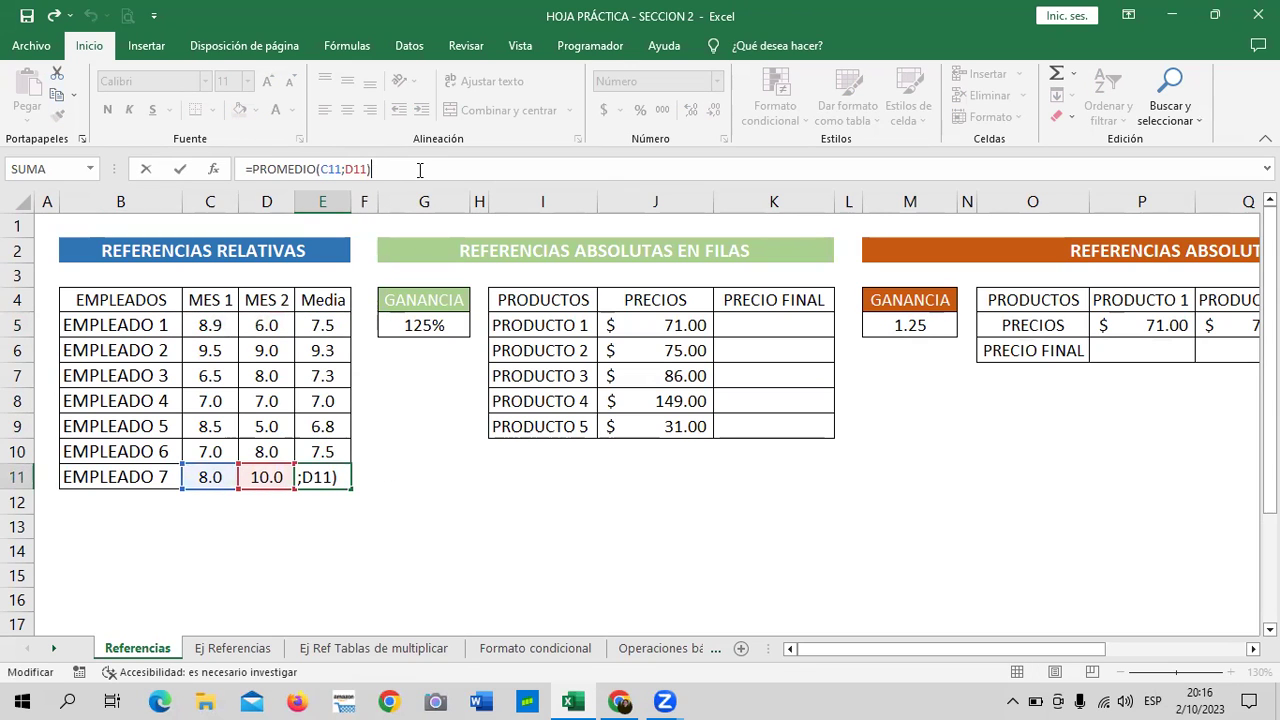
{"action": "left_click", "coordinate": [322, 427]}
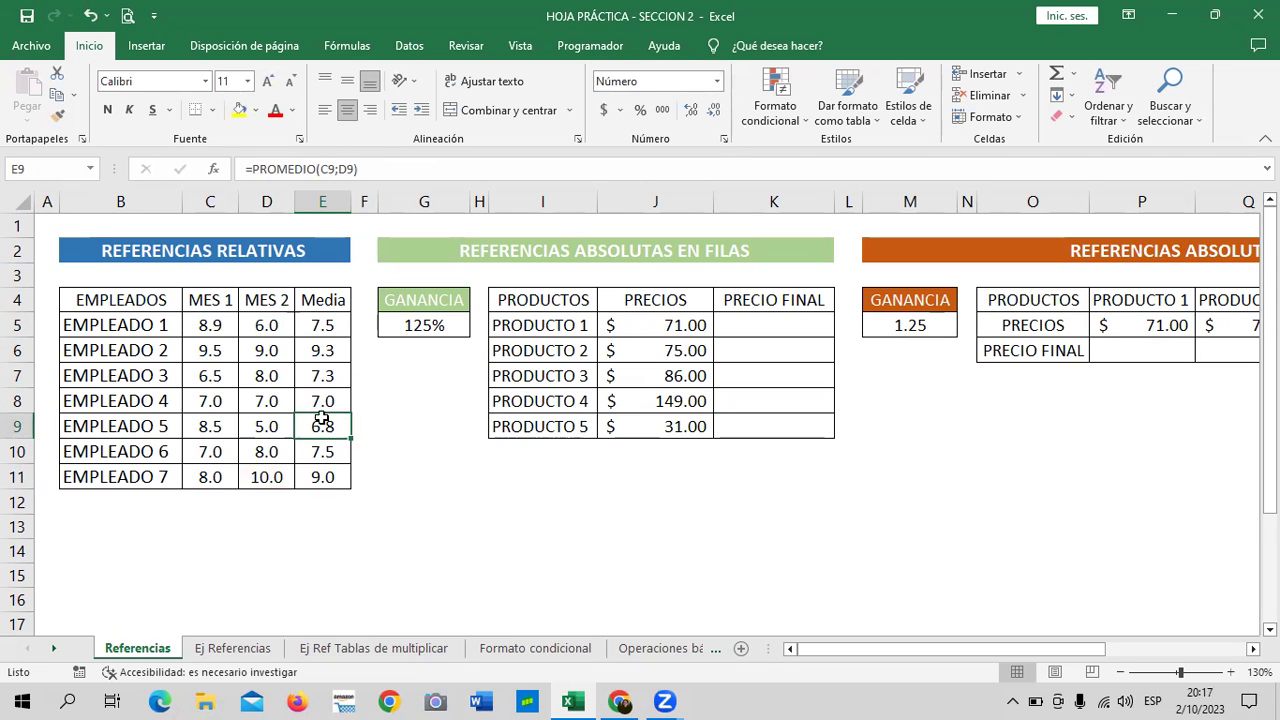
{"action": "left_click", "coordinate": [318, 374]}
{"action": "left_click", "coordinate": [412, 168]}
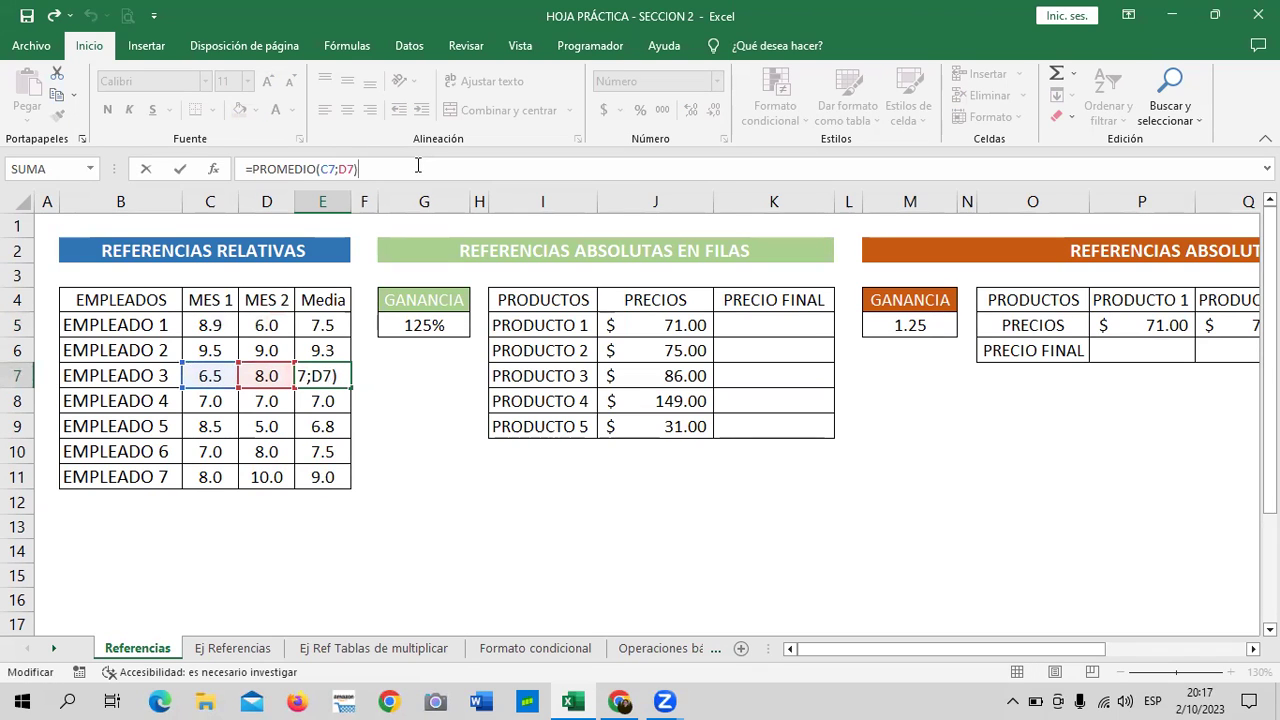
{"action": "key", "text": "Return"}
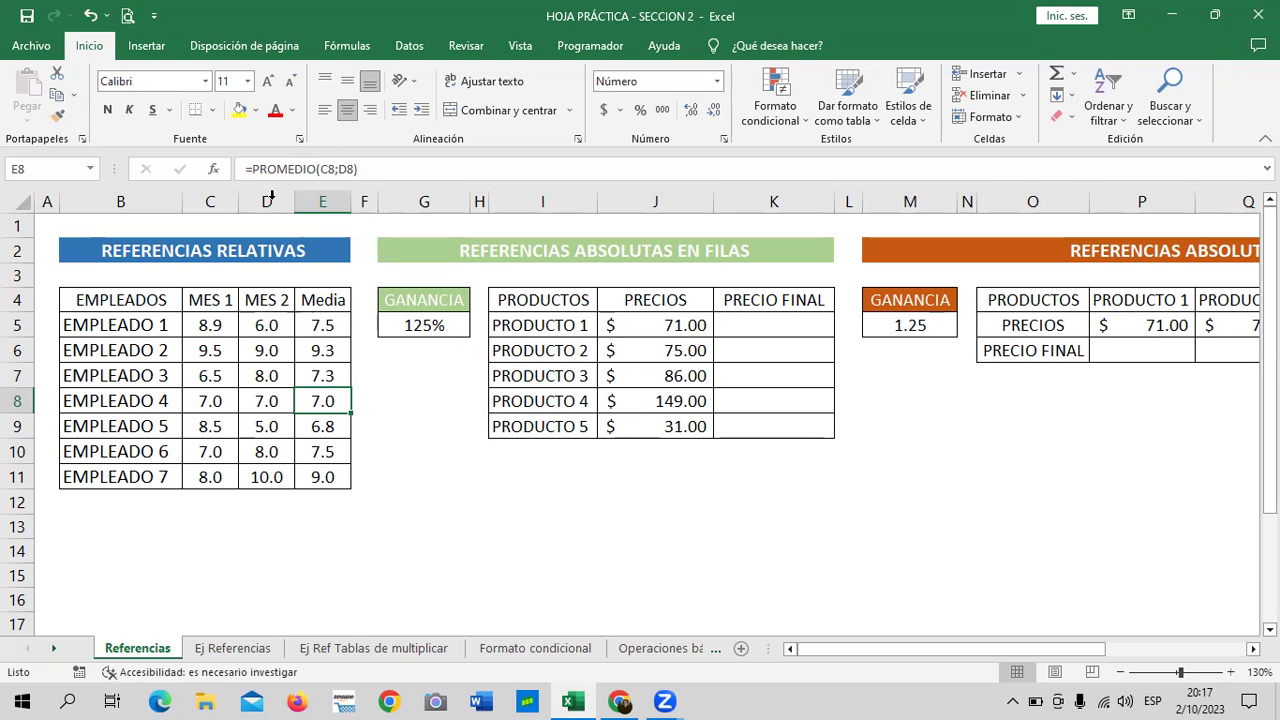
- Clear all the Media averages from E5:E11
{"action": "left_click_drag", "start_coordinate": [306, 320], "coordinate": [335, 477]}
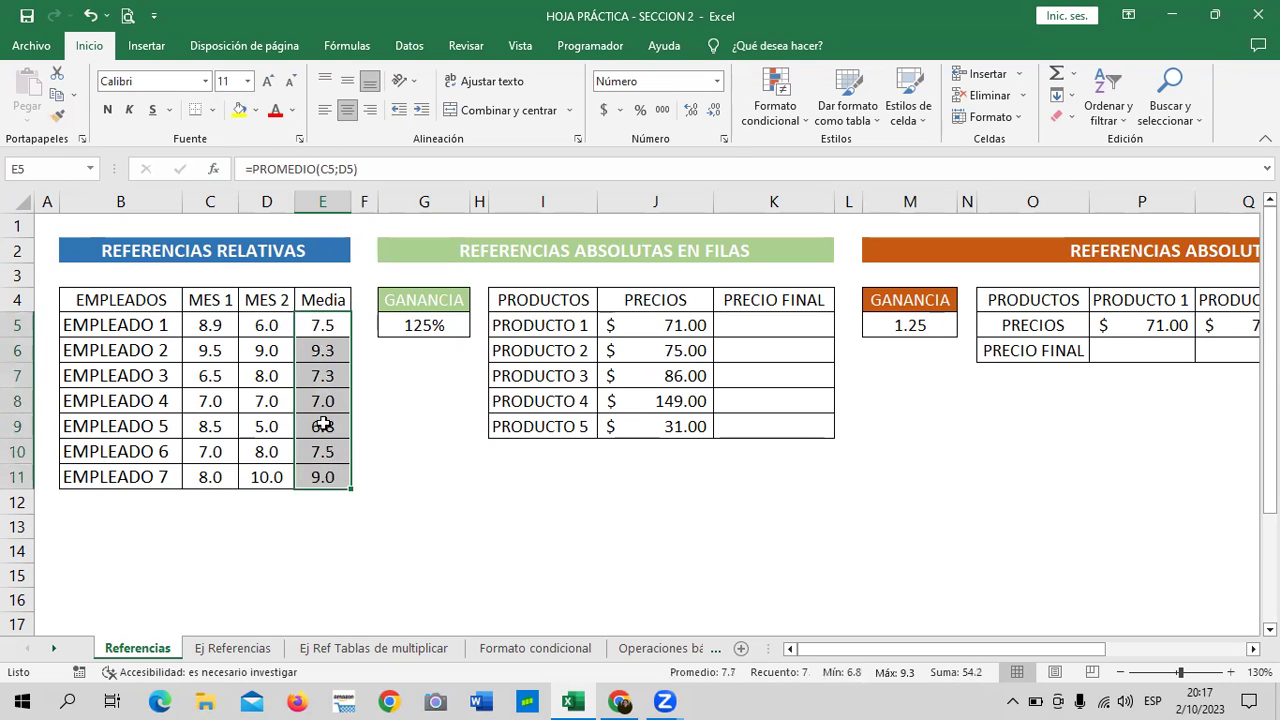
{"action": "left_click_drag", "start_coordinate": [253, 168], "coordinate": [368, 160]}
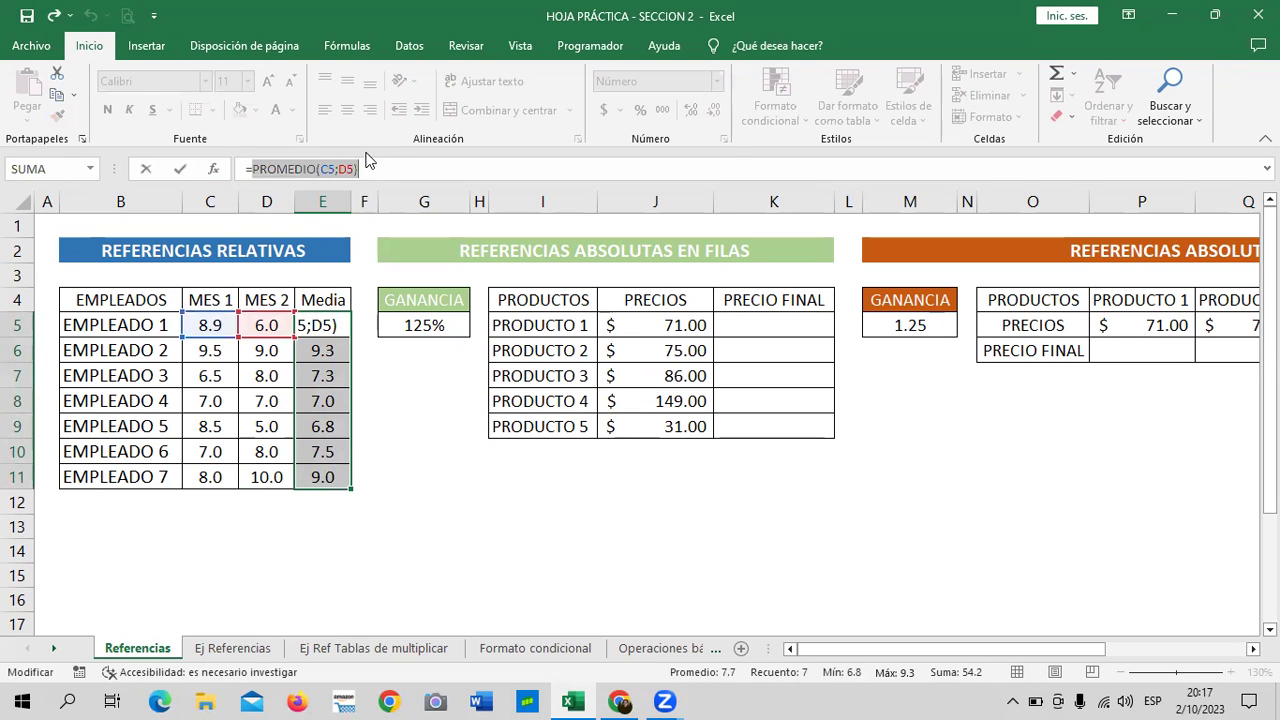
{"action": "key", "text": "BackSpace"}
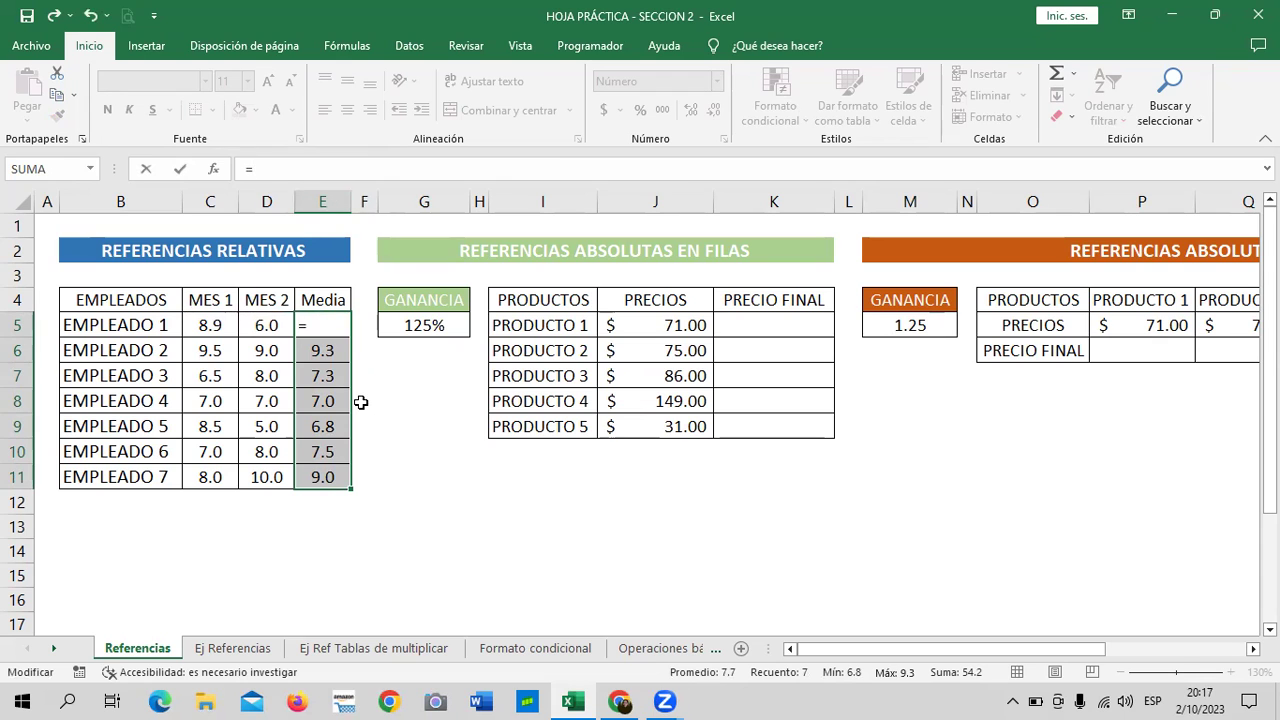
{"action": "key", "text": "Escape"}
{"action": "left_click_drag", "start_coordinate": [323, 325], "coordinate": [323, 477]}
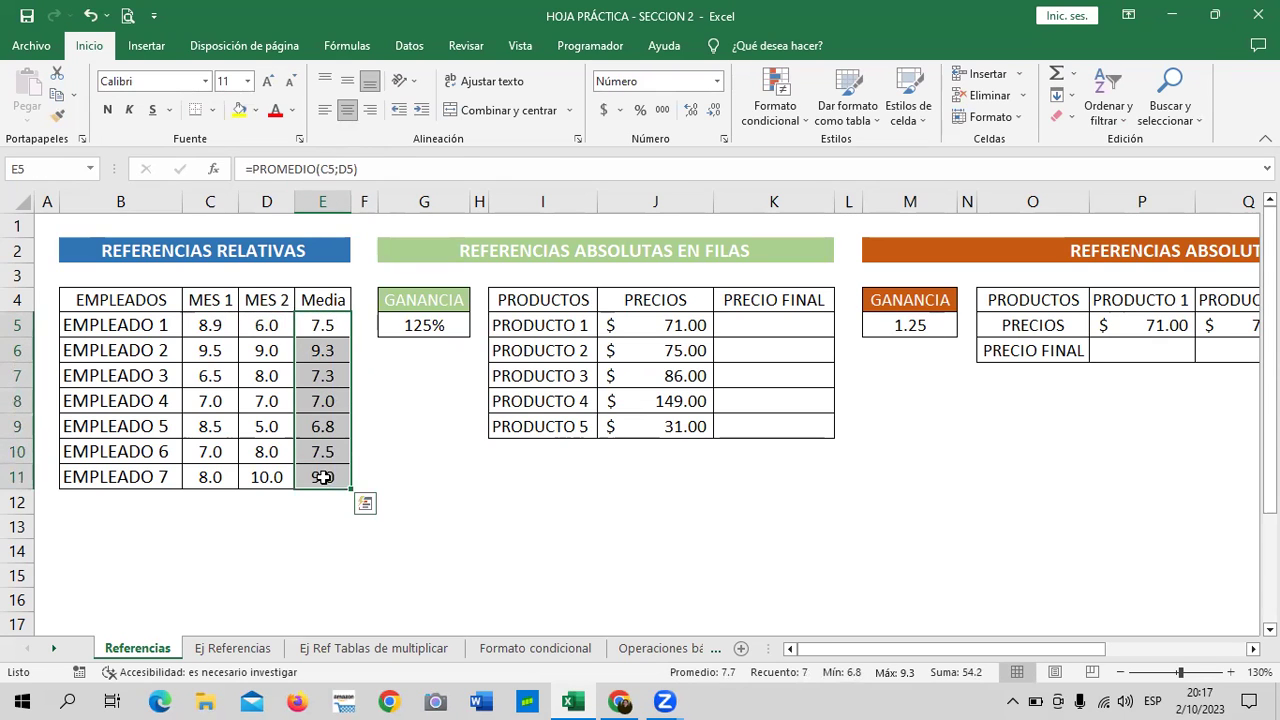
{"action": "key", "text": "Delete"}
{"action": "left_click", "coordinate": [395, 470]}
- Enter the sum formula =C5+D5 in E5
{"action": "left_click", "coordinate": [323, 318]}
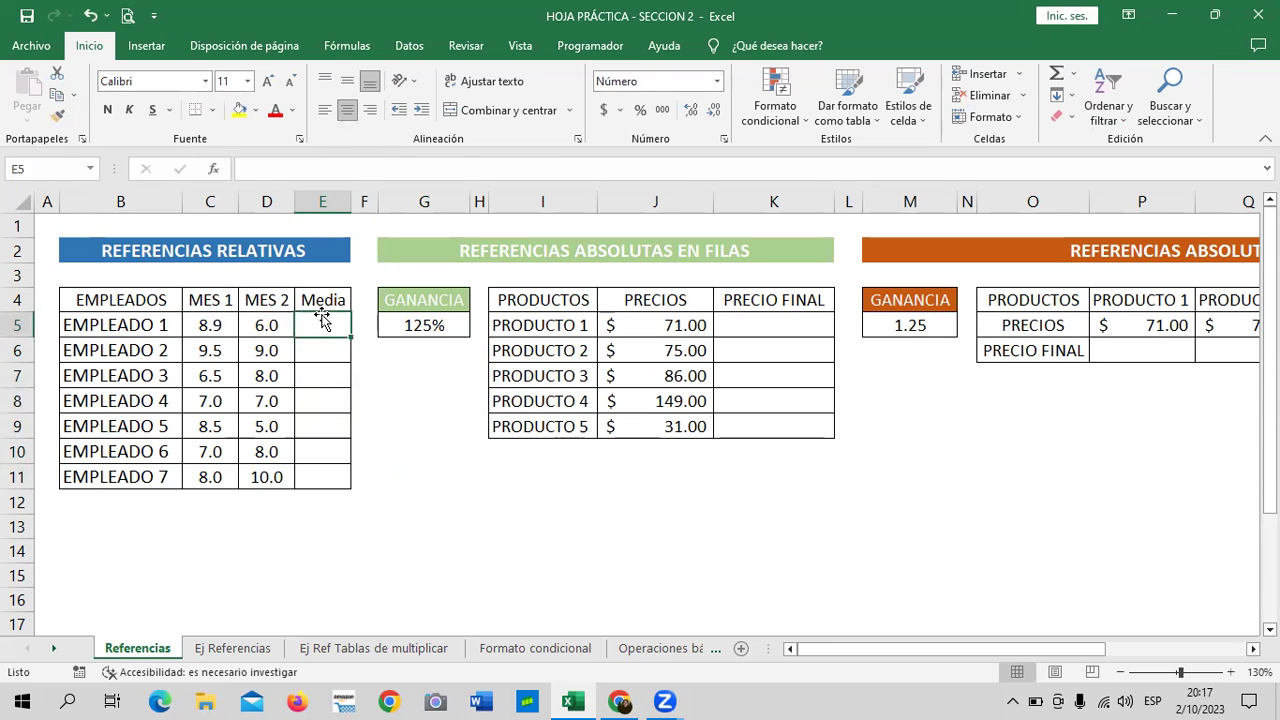
{"action": "type", "text": "="}
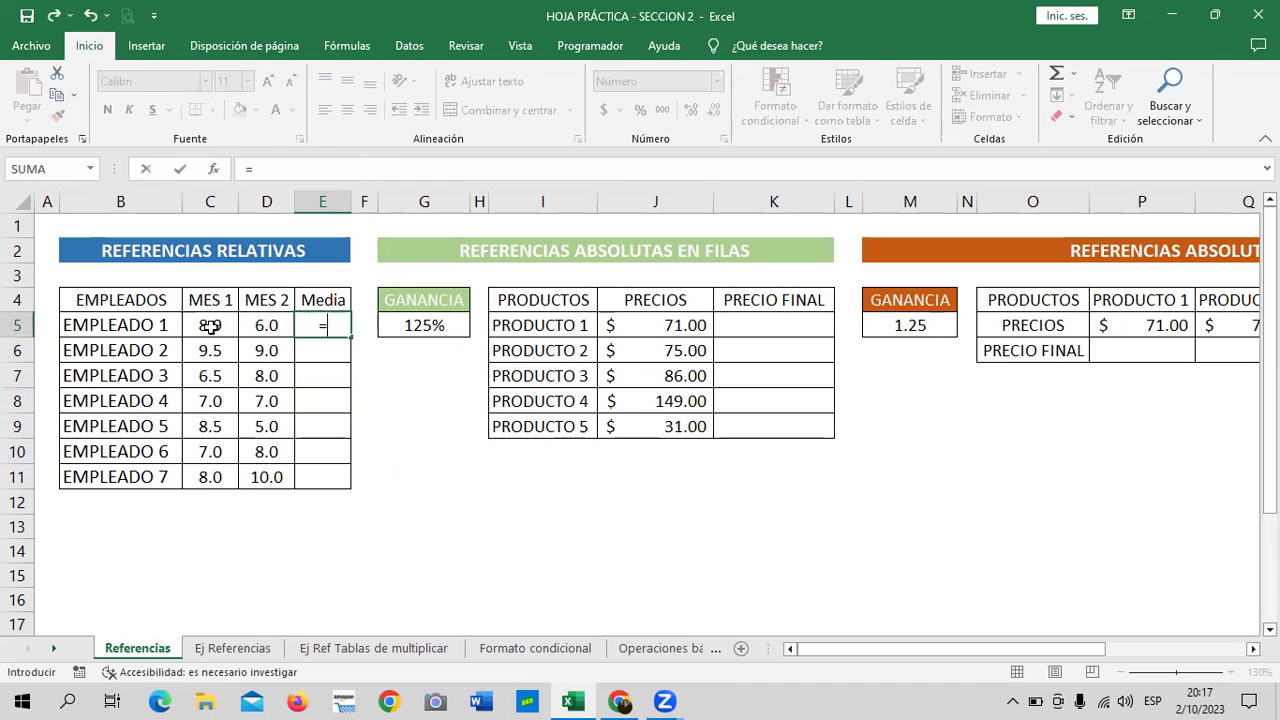
{"action": "left_click", "coordinate": [210, 325]}
{"action": "type", "text": "+"}
{"action": "left_click", "coordinate": [248, 325]}
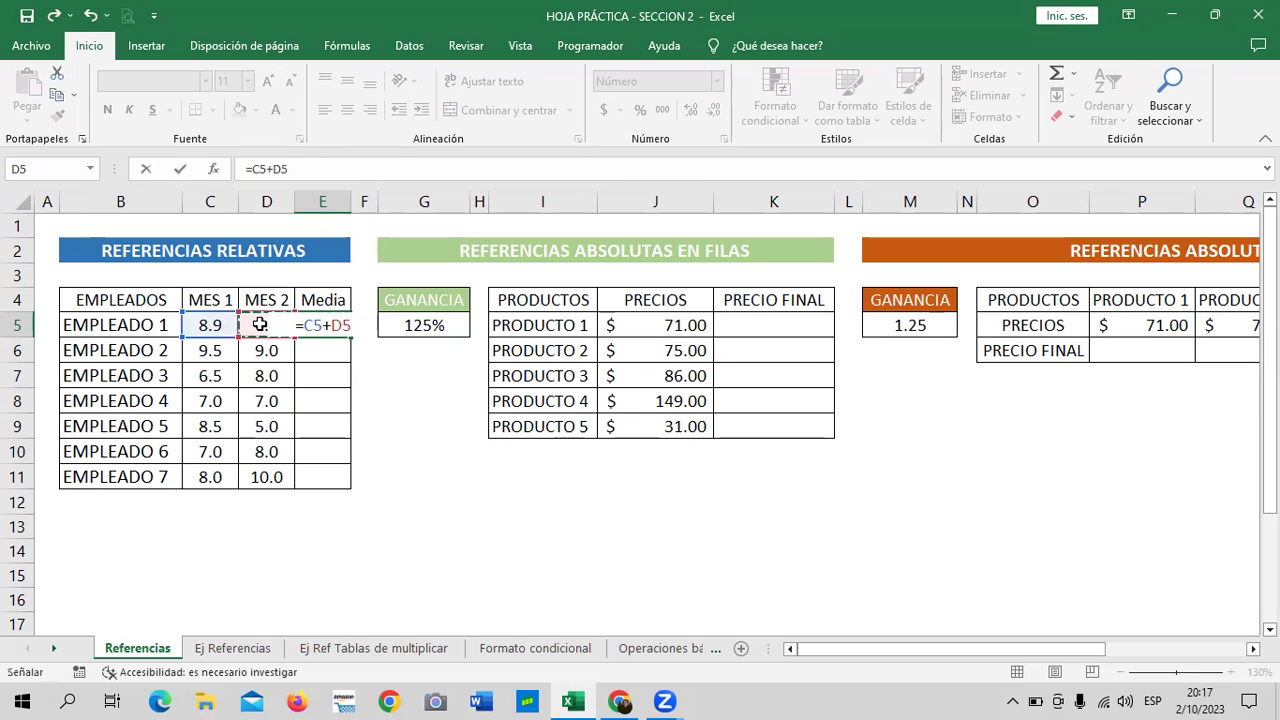
{"action": "key", "text": "Return"}
- Fill =C5+D5 down to E11, showing totals 14.9 through 18.0
{"action": "left_click", "coordinate": [323, 325]}
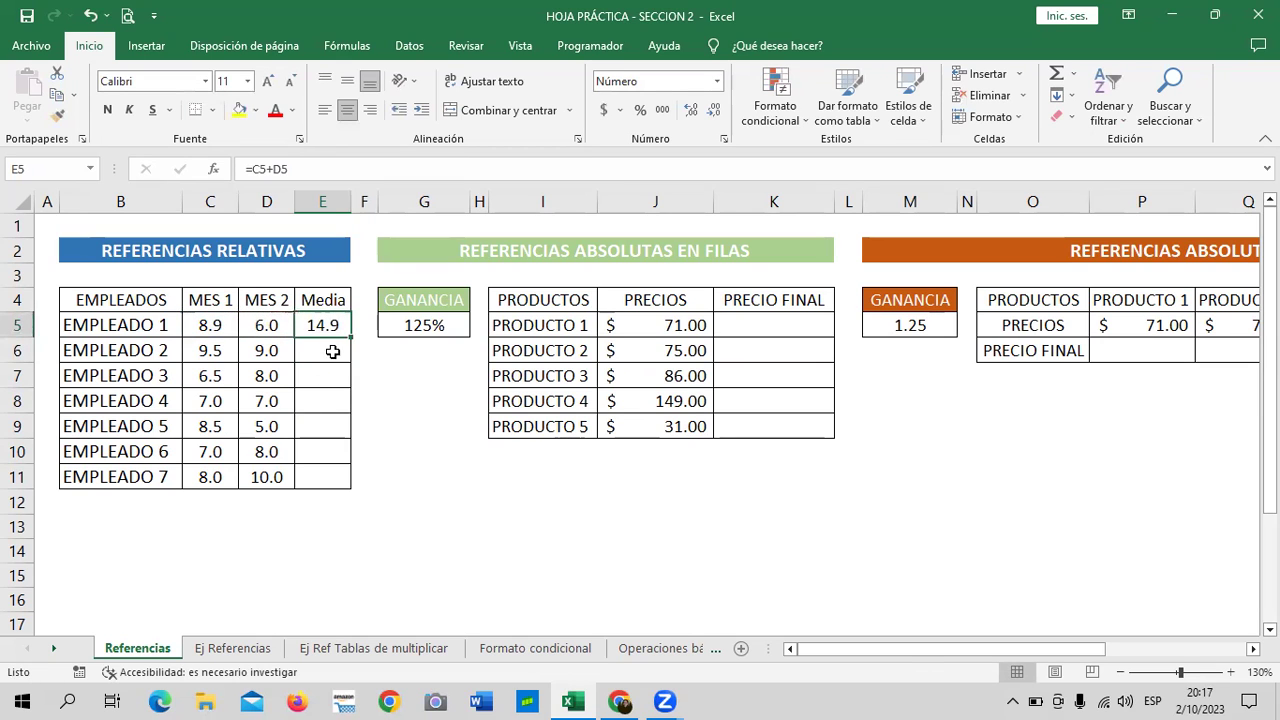
{"action": "left_click_drag", "start_coordinate": [351, 337], "coordinate": [357, 486]}
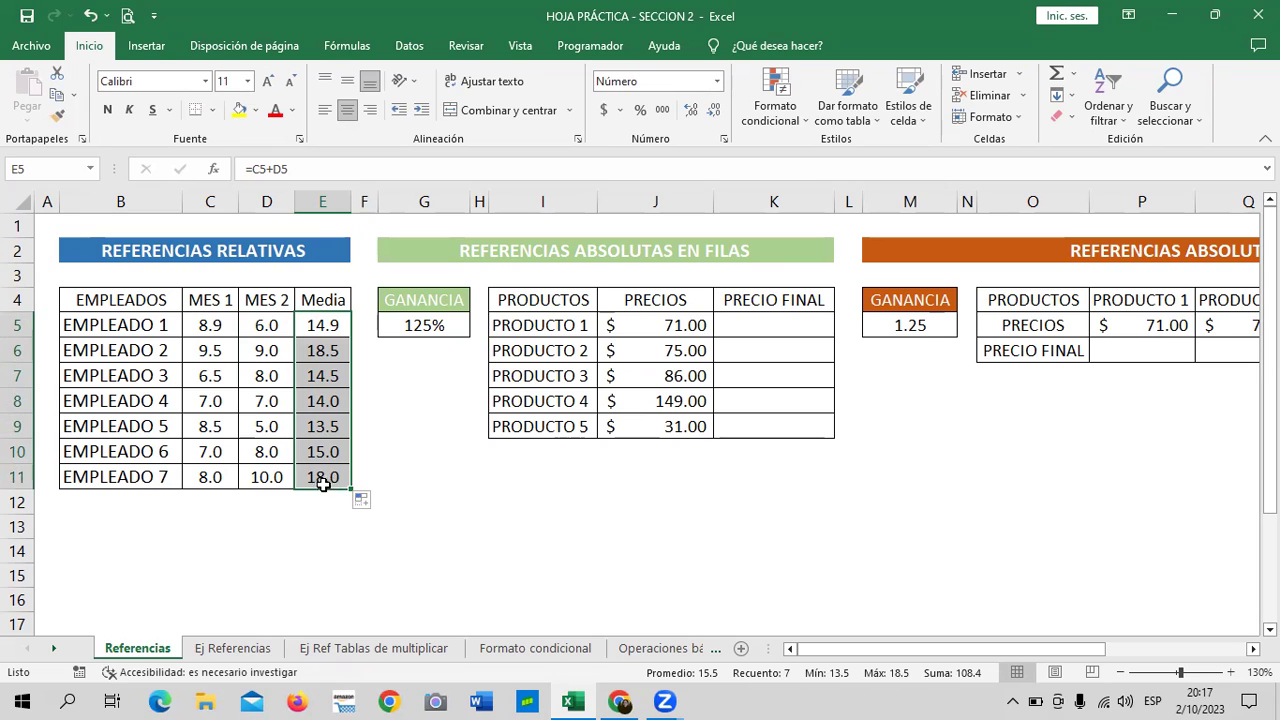
{"action": "left_click", "coordinate": [369, 168]}
{"action": "key", "text": "Return"}
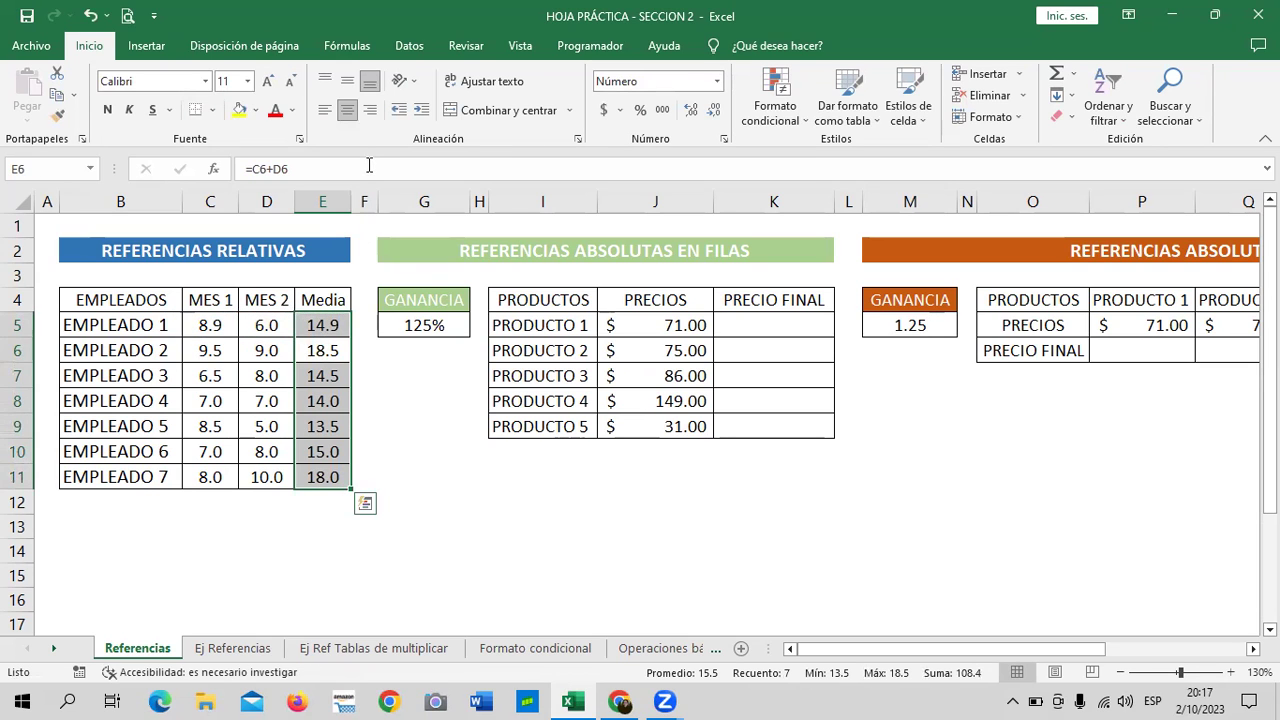
{"action": "left_click_drag", "start_coordinate": [323, 325], "coordinate": [322, 477]}
{"action": "left_click", "coordinate": [389, 427]}
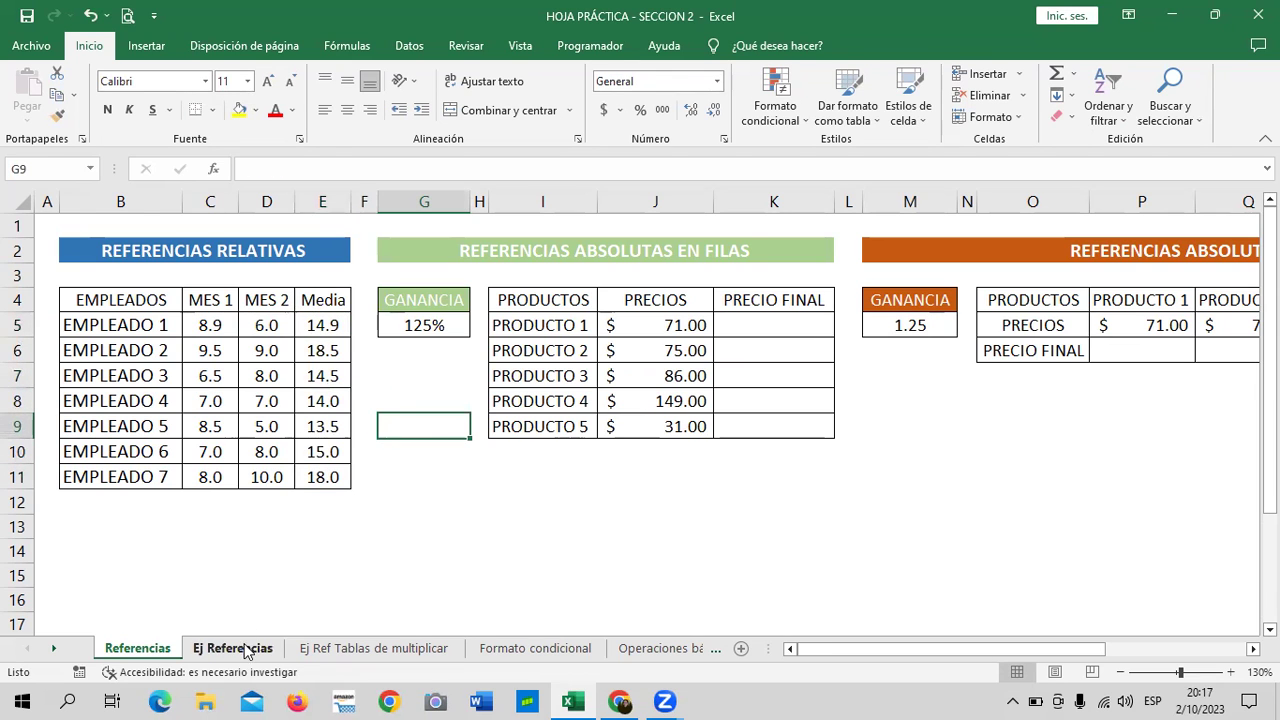
- On Ej Referencias, enter =C5*J5 in Empleado 1's RENTA cell E5
{"action": "left_click", "coordinate": [245, 650]}
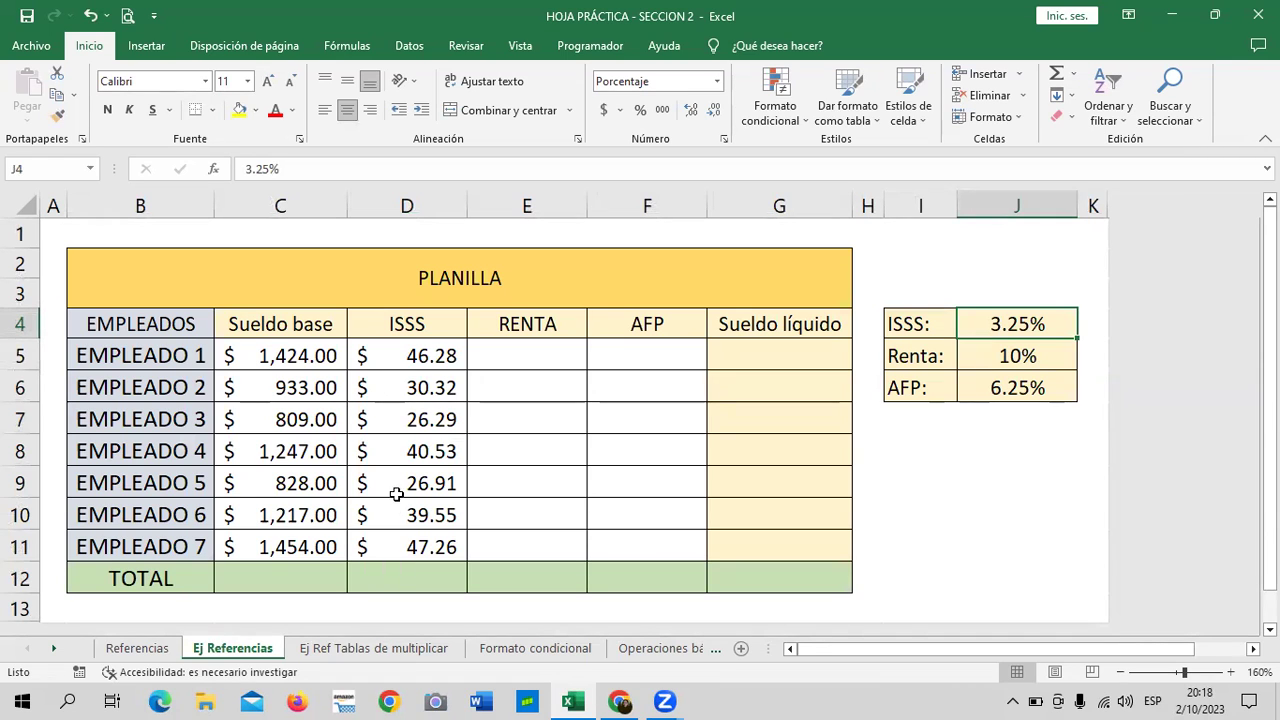
{"action": "left_click", "coordinate": [428, 356]}
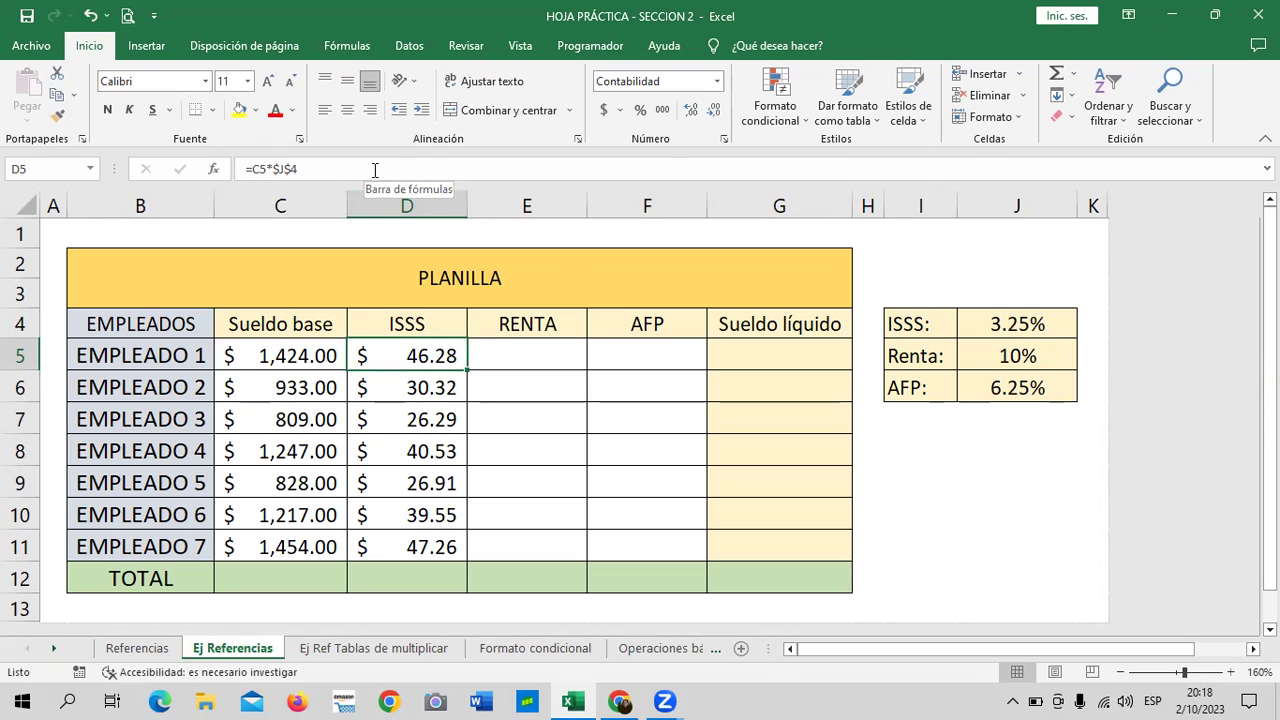
{"action": "left_click", "coordinate": [1018, 362]}
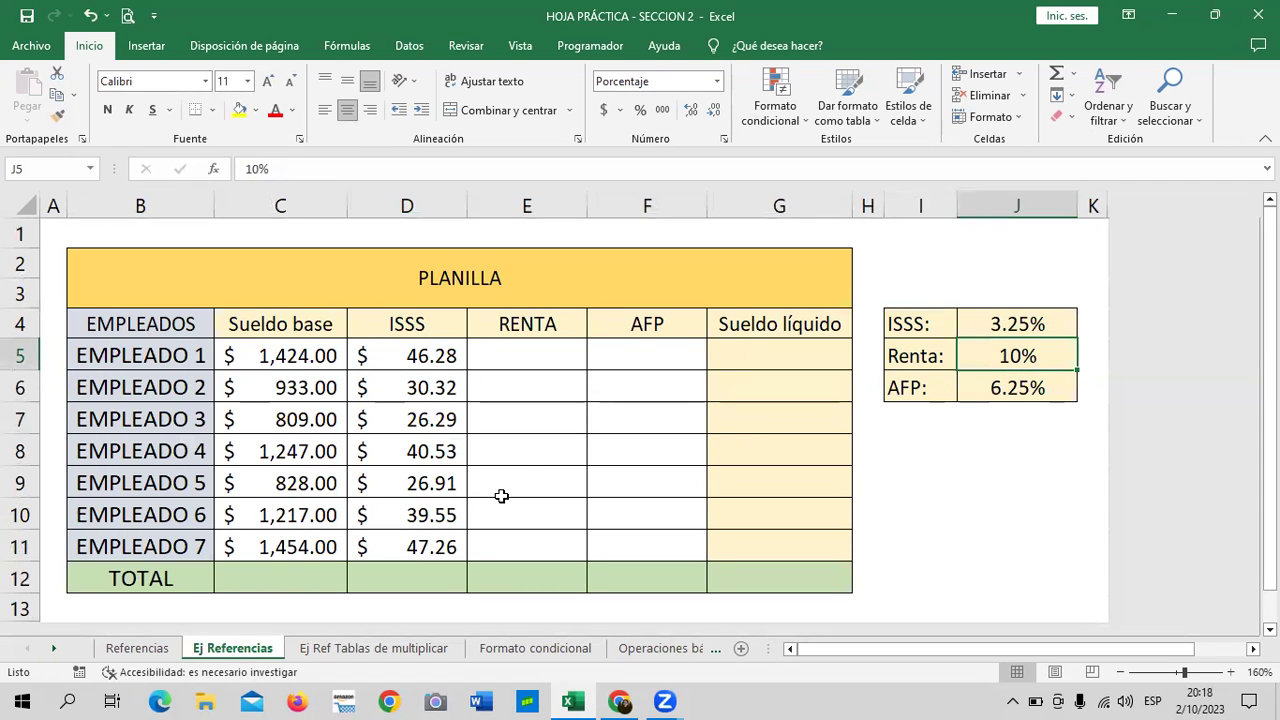
{"action": "left_click", "coordinate": [540, 360]}
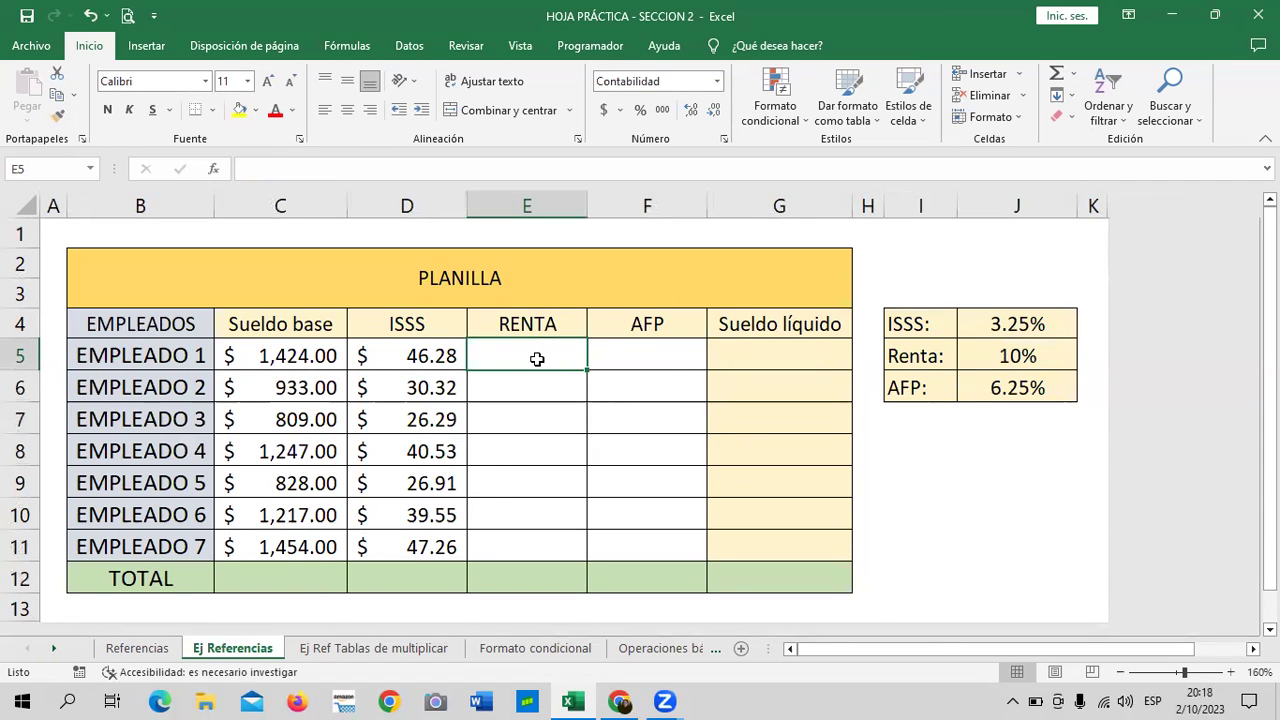
{"action": "type", "text": "="}
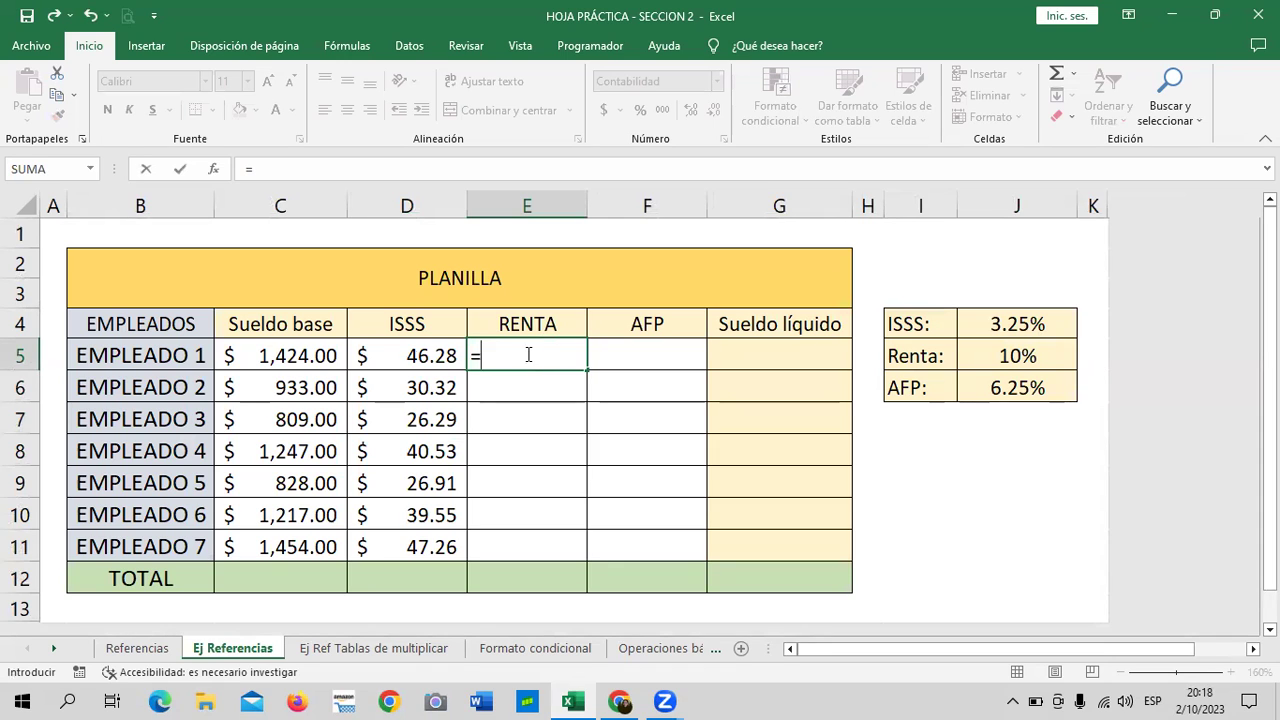
{"action": "left_click", "coordinate": [290, 356]}
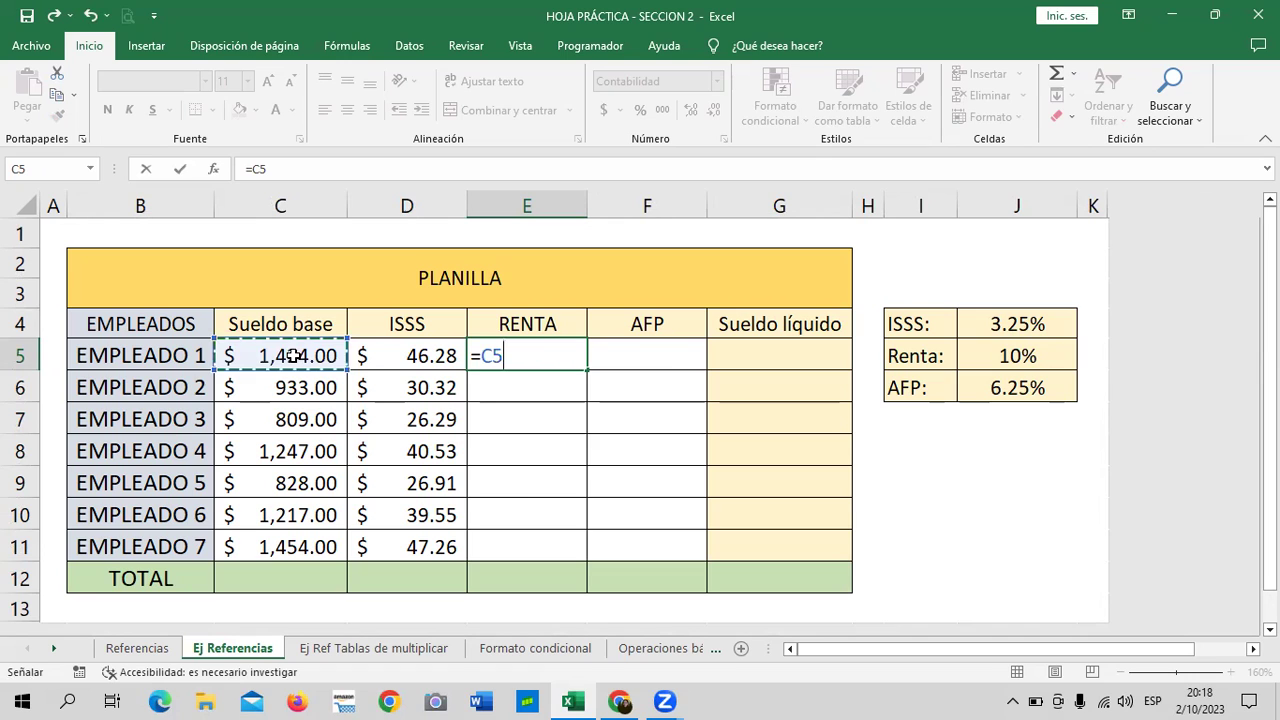
{"action": "type", "text": "*"}
{"action": "left_click", "coordinate": [1000, 348]}
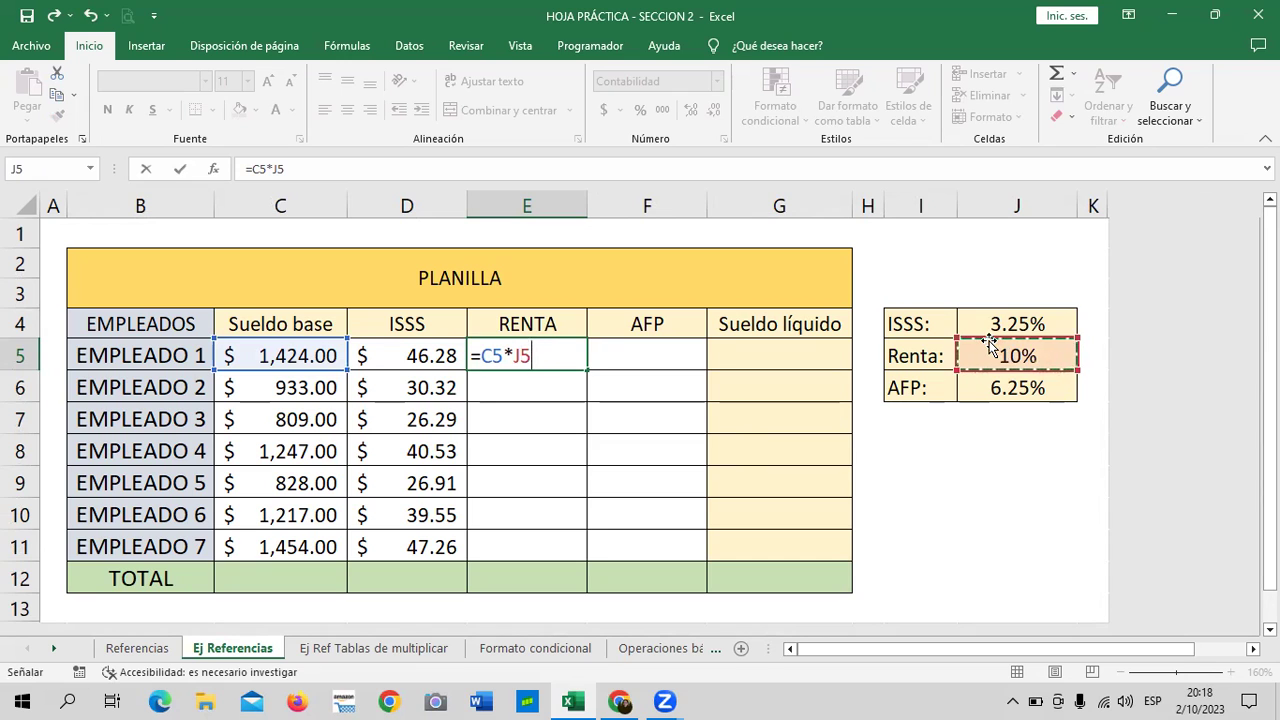
{"action": "key", "text": "Return"}
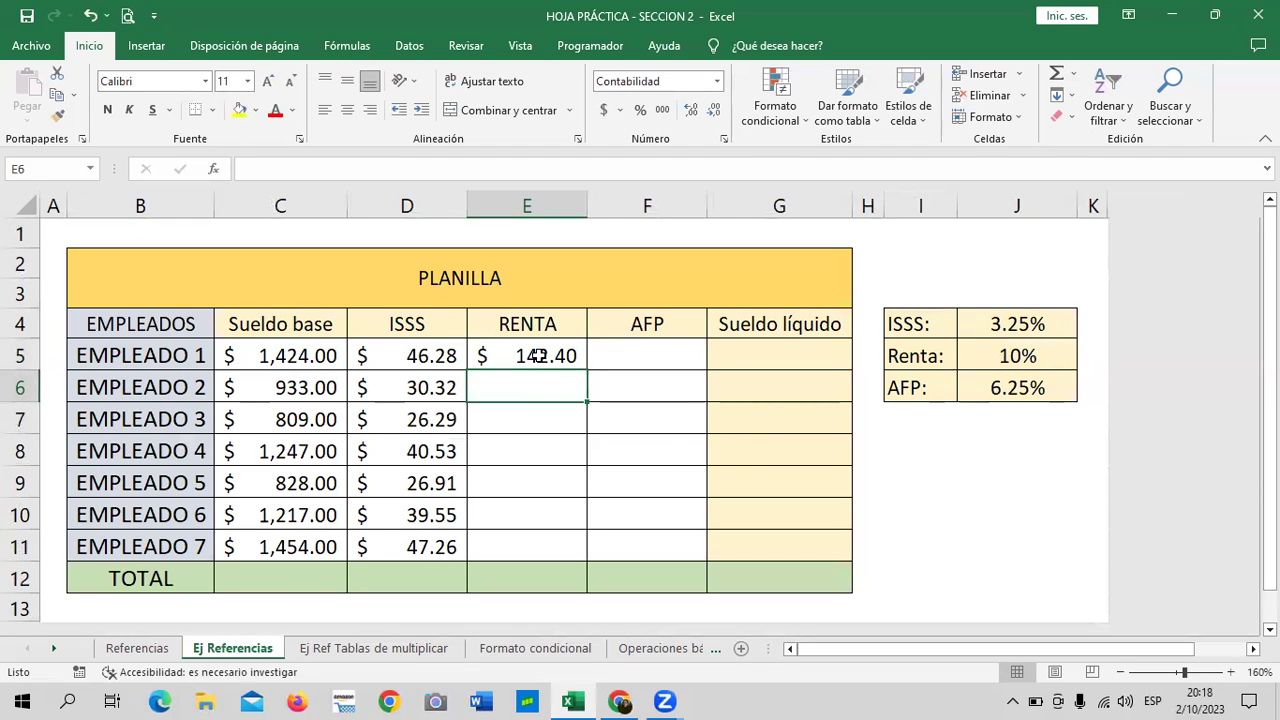
- Fill the RENTA formula down to E11 and inspect E6's formula
{"action": "left_click", "coordinate": [538, 356]}
{"action": "left_click_drag", "start_coordinate": [587, 371], "coordinate": [579, 569]}
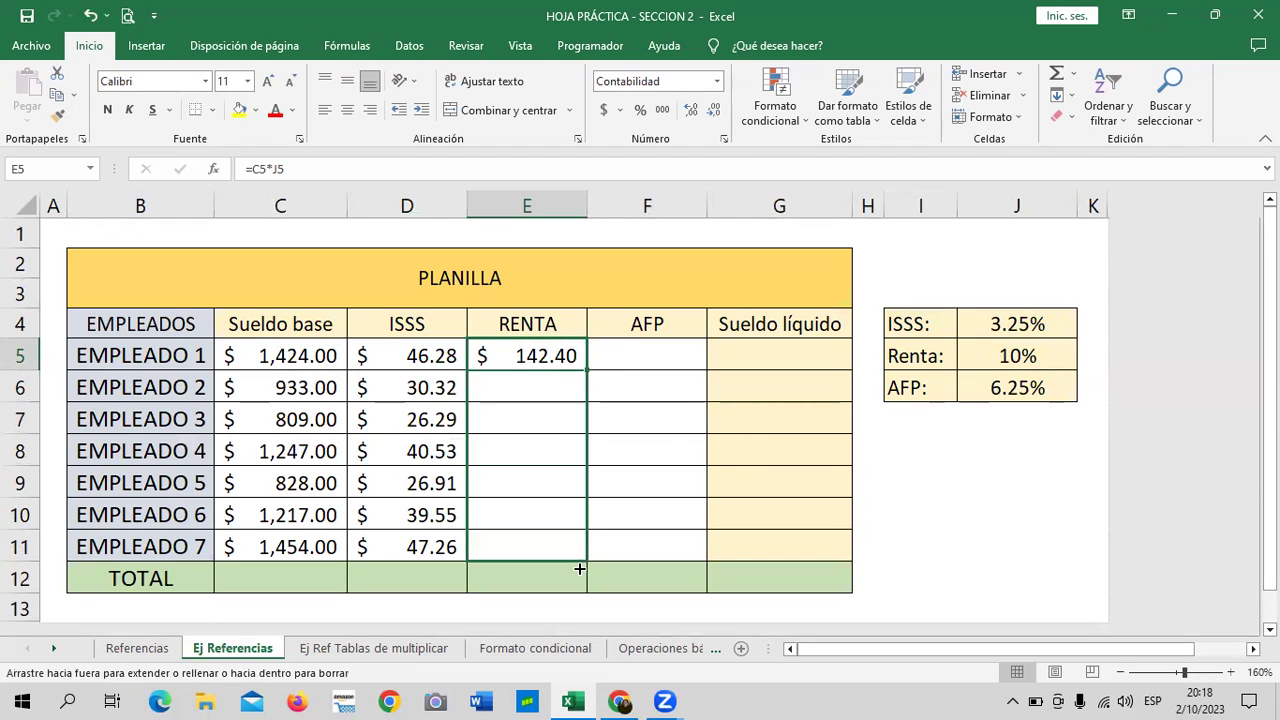
{"action": "left_click", "coordinate": [660, 533]}
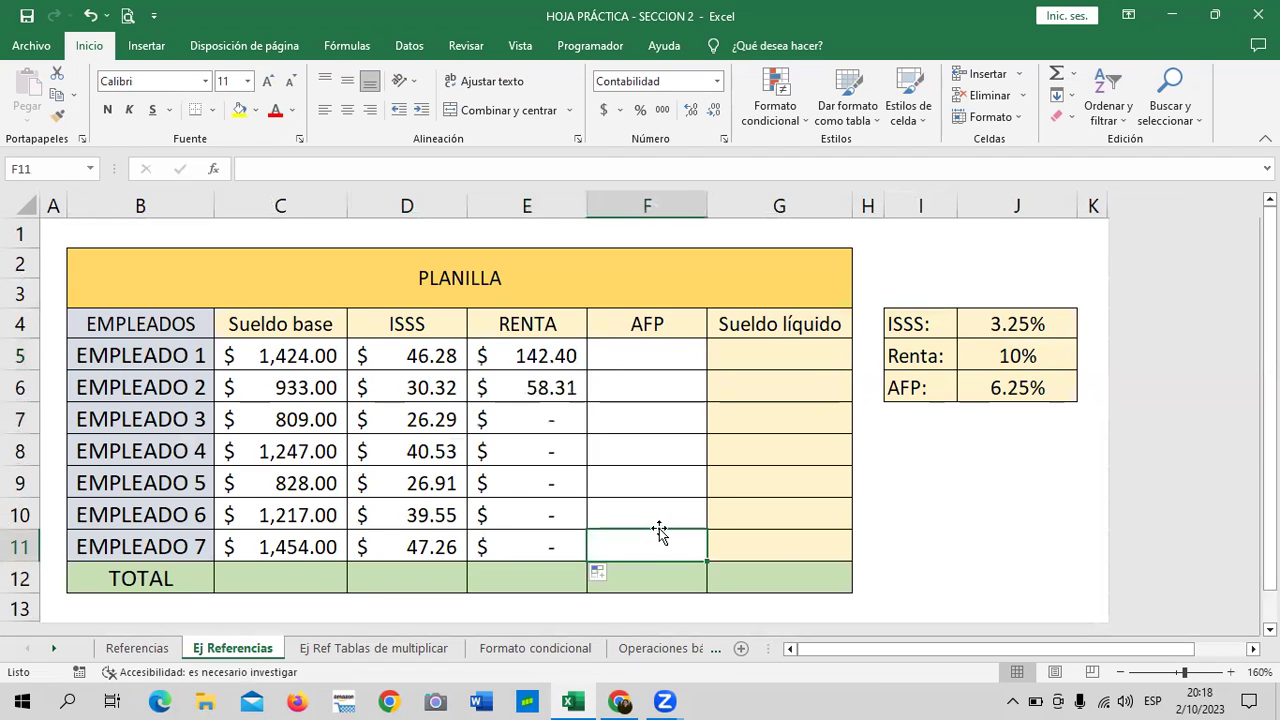
{"action": "left_click", "coordinate": [544, 388]}
{"action": "left_click", "coordinate": [465, 170]}
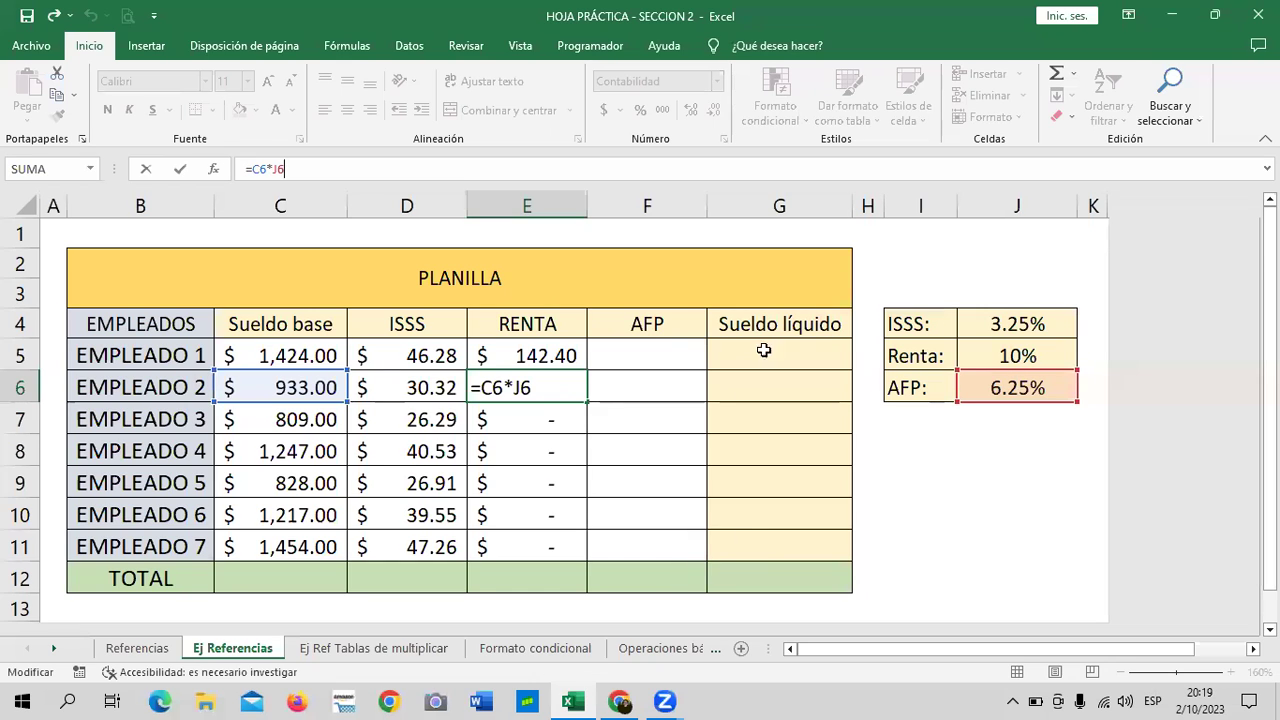
{"action": "key", "text": "Return"}
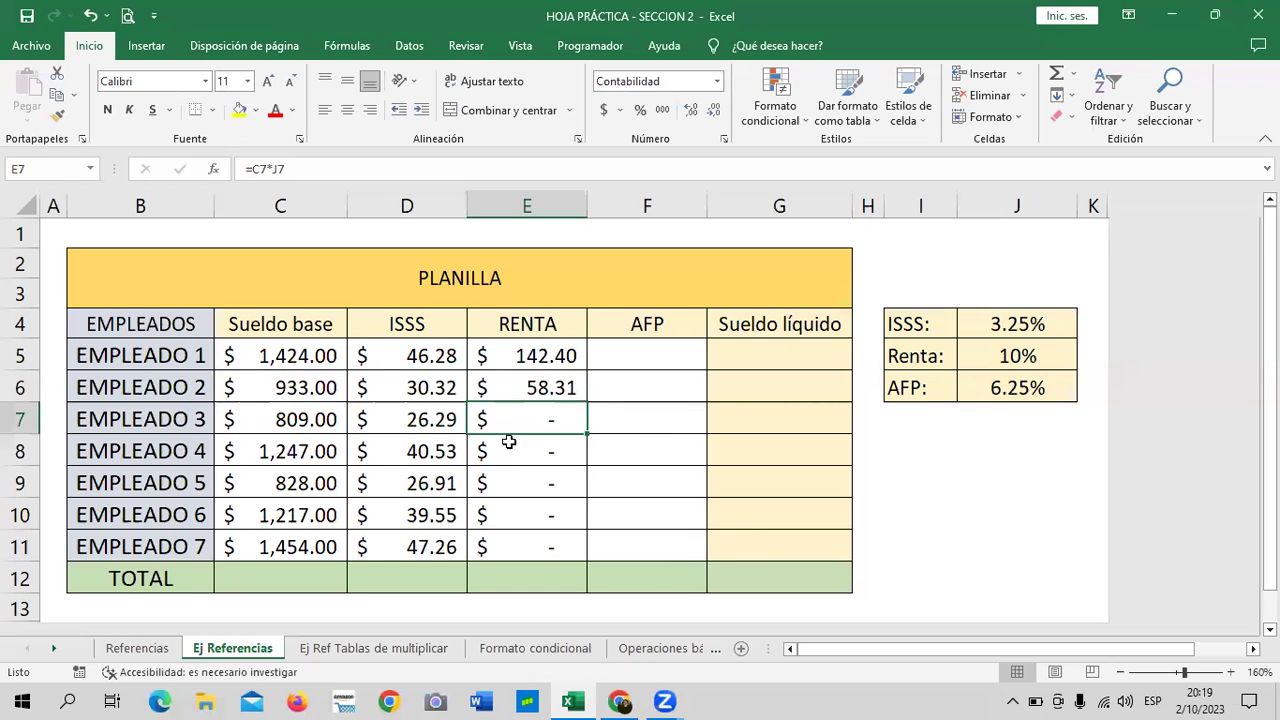
- Check Empleado 7's RENTA formula, which wrongly reads =C11*J11
{"action": "left_click", "coordinate": [505, 462]}
{"action": "left_click", "coordinate": [511, 510]}
{"action": "left_click", "coordinate": [527, 546]}
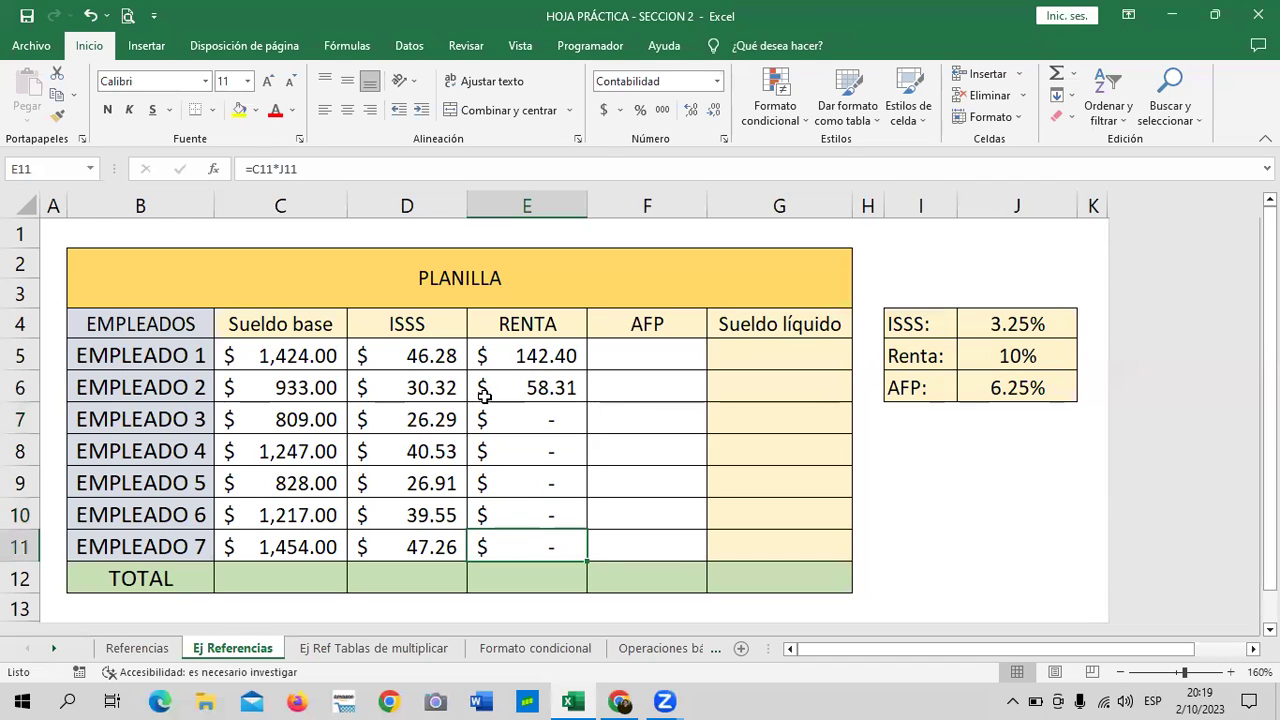
{"action": "key", "text": "F2"}
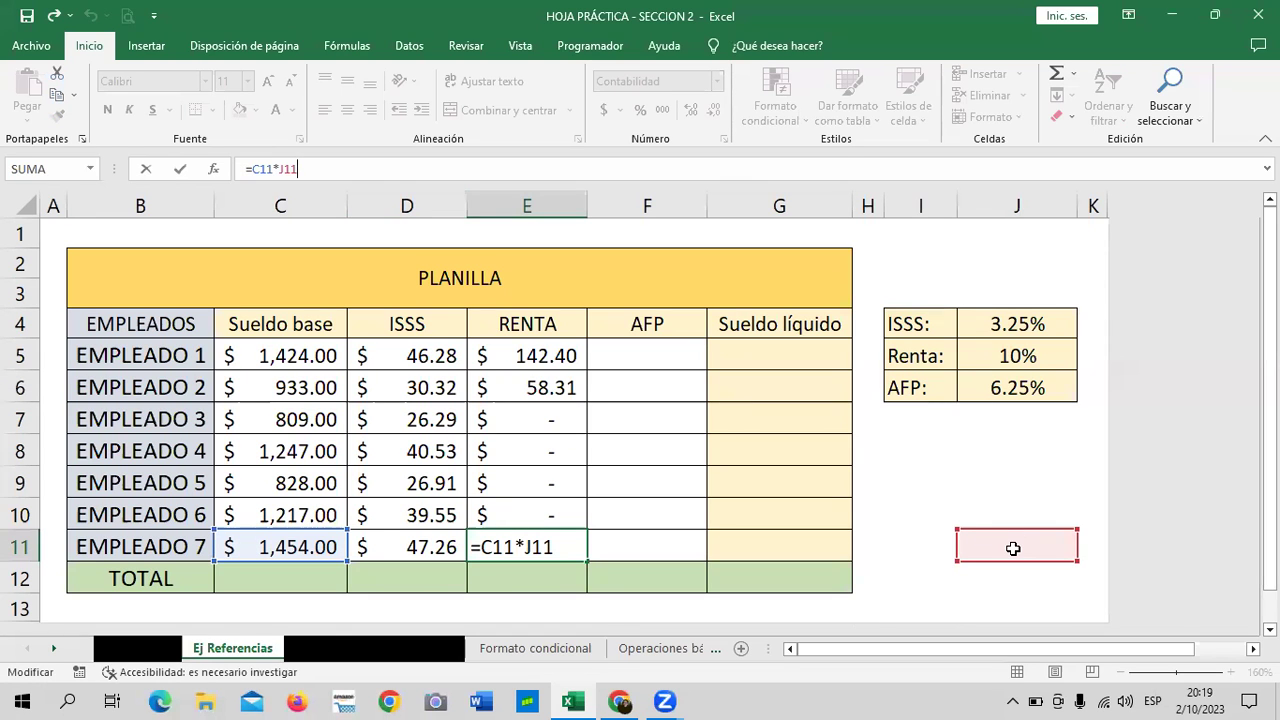
{"action": "key", "text": "Return"}
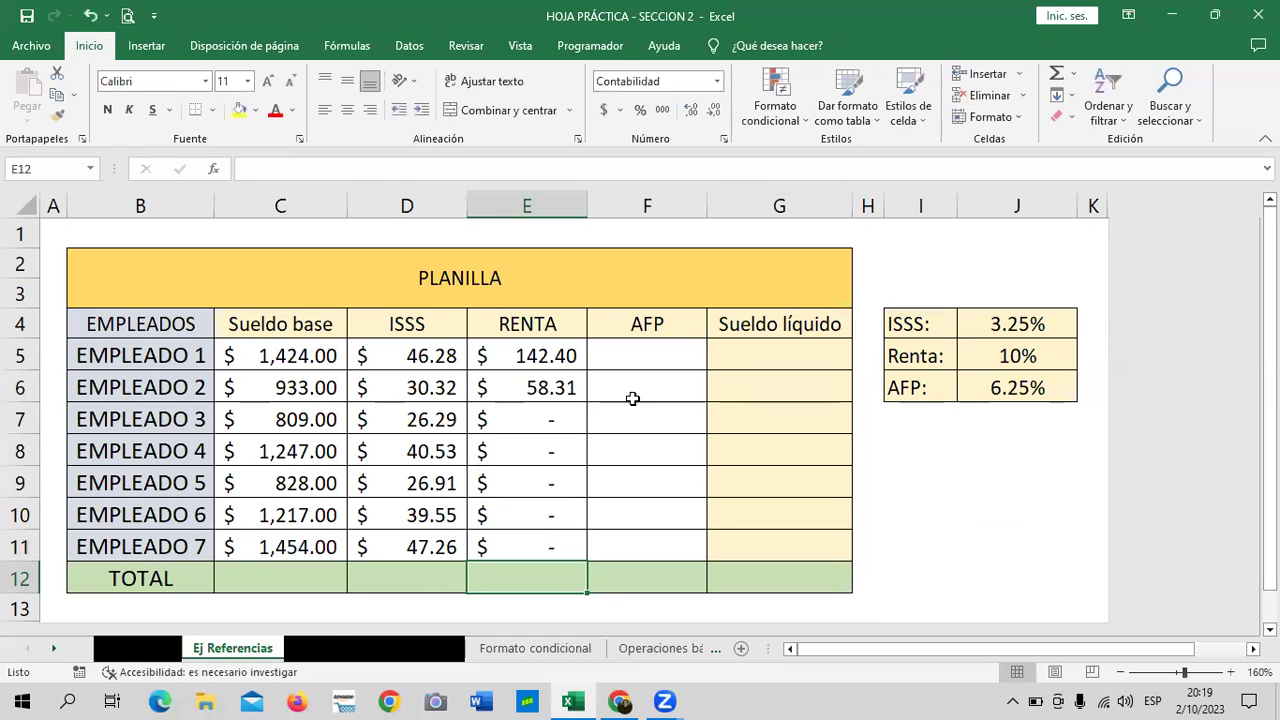
- Delete the wrong RENTA results for Empleados 2–7 in E6:E11
{"action": "left_click_drag", "start_coordinate": [531, 385], "coordinate": [535, 550]}
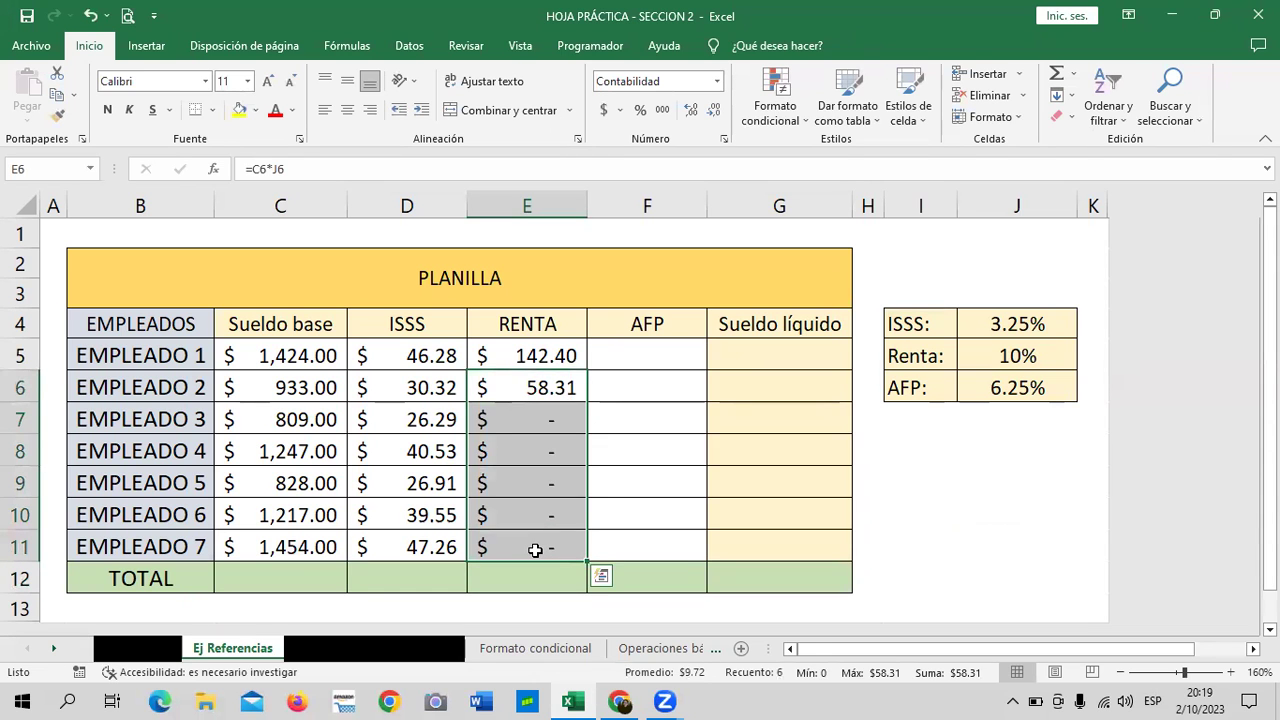
{"action": "key", "text": "Delete"}
{"action": "scroll", "coordinate": [550, 470], "scroll_direction": "down", "scroll_amount": 1}
{"action": "scroll", "coordinate": [580, 420], "scroll_direction": "up", "scroll_amount": 1}
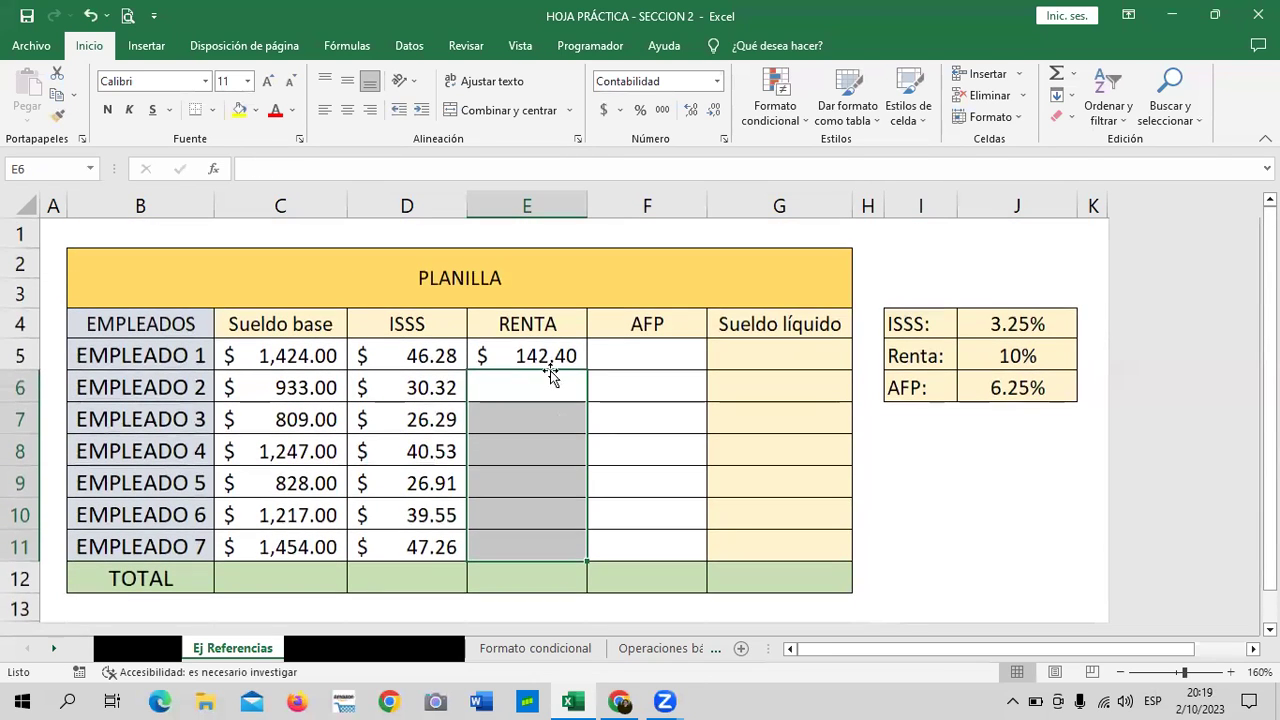
- Re-enter E5 as =C5*$J$5, locking the 10% Renta rate
{"action": "left_click", "coordinate": [548, 357]}
{"action": "key", "text": "Delete"}
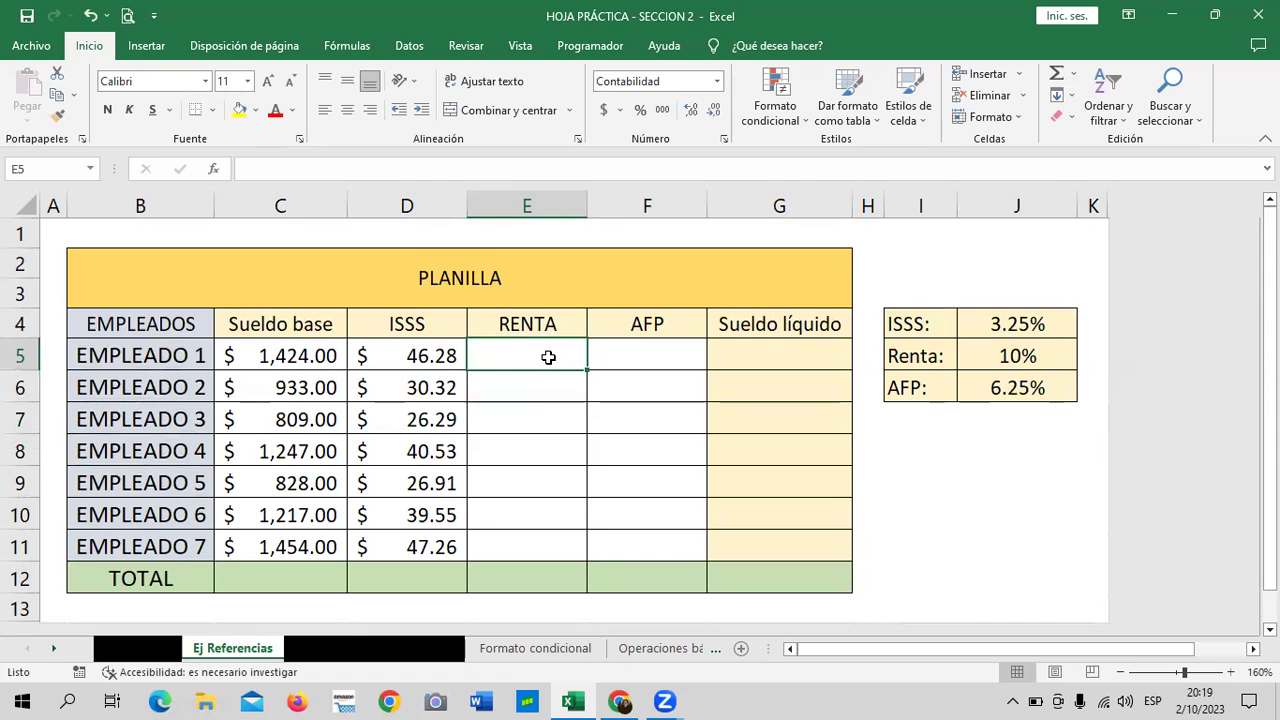
{"action": "type", "text": "="}
{"action": "left_click", "coordinate": [273, 352]}
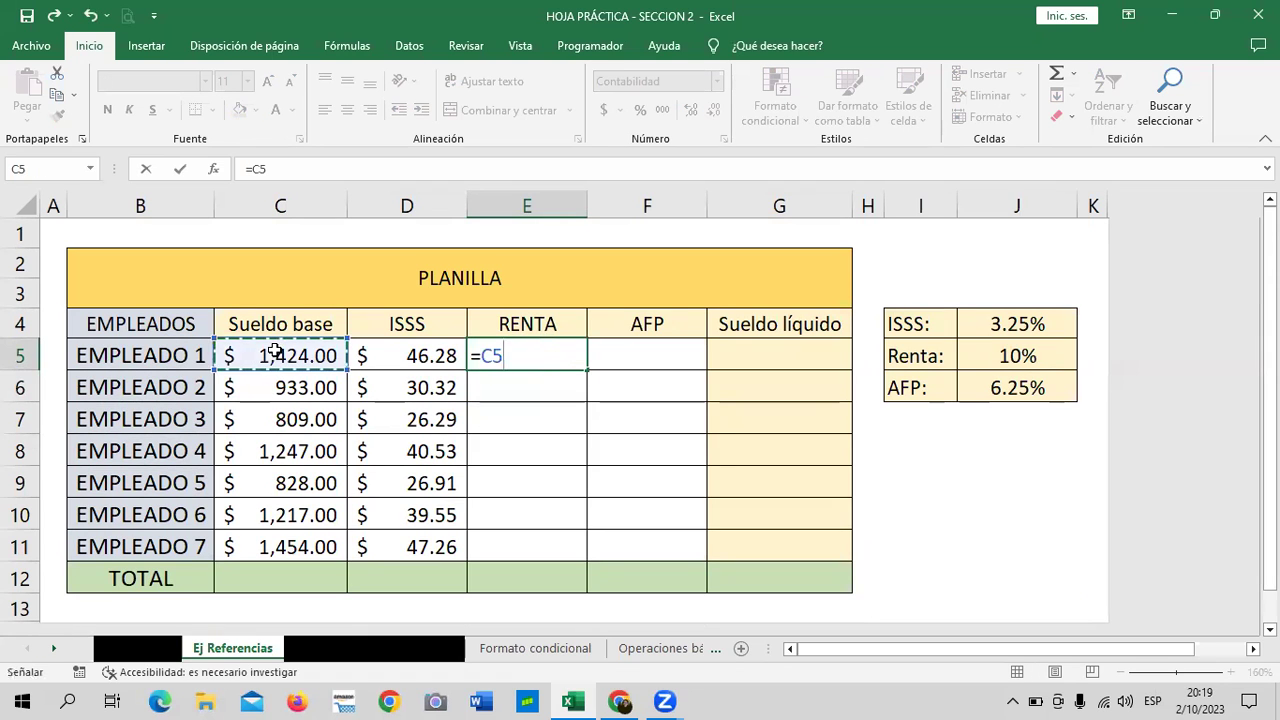
{"action": "type", "text": "*"}
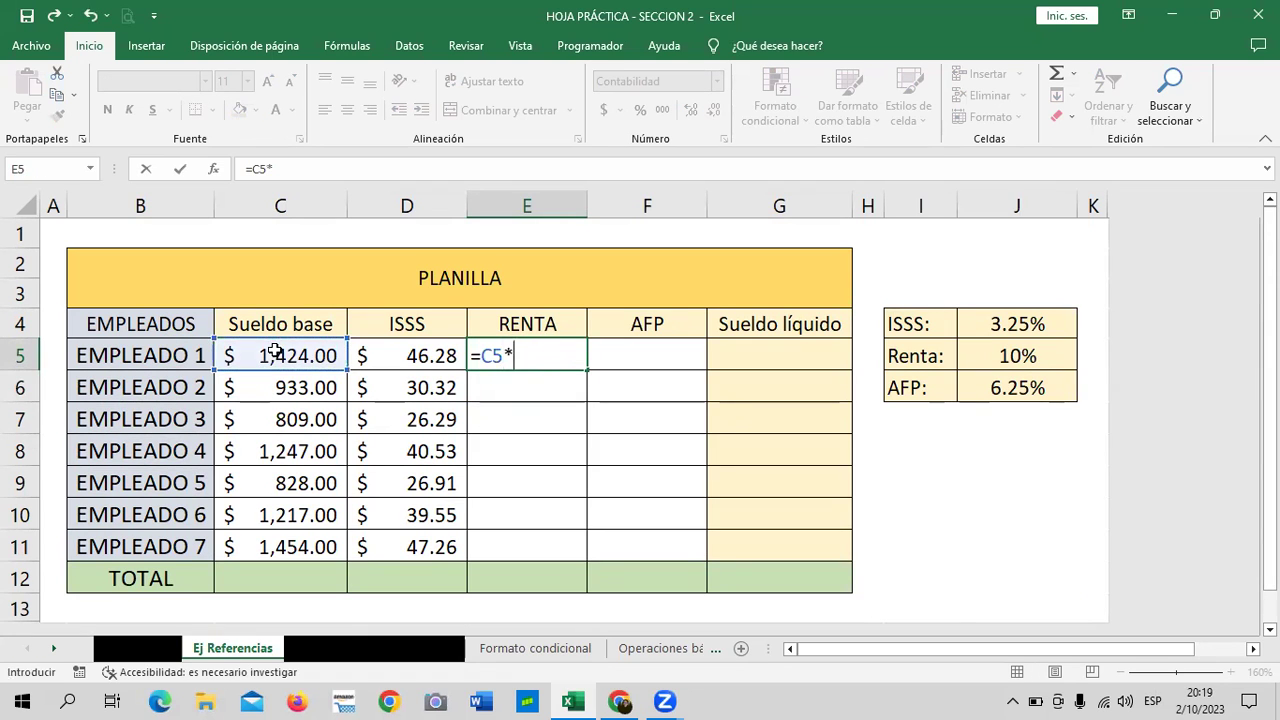
{"action": "left_click", "coordinate": [1025, 355]}
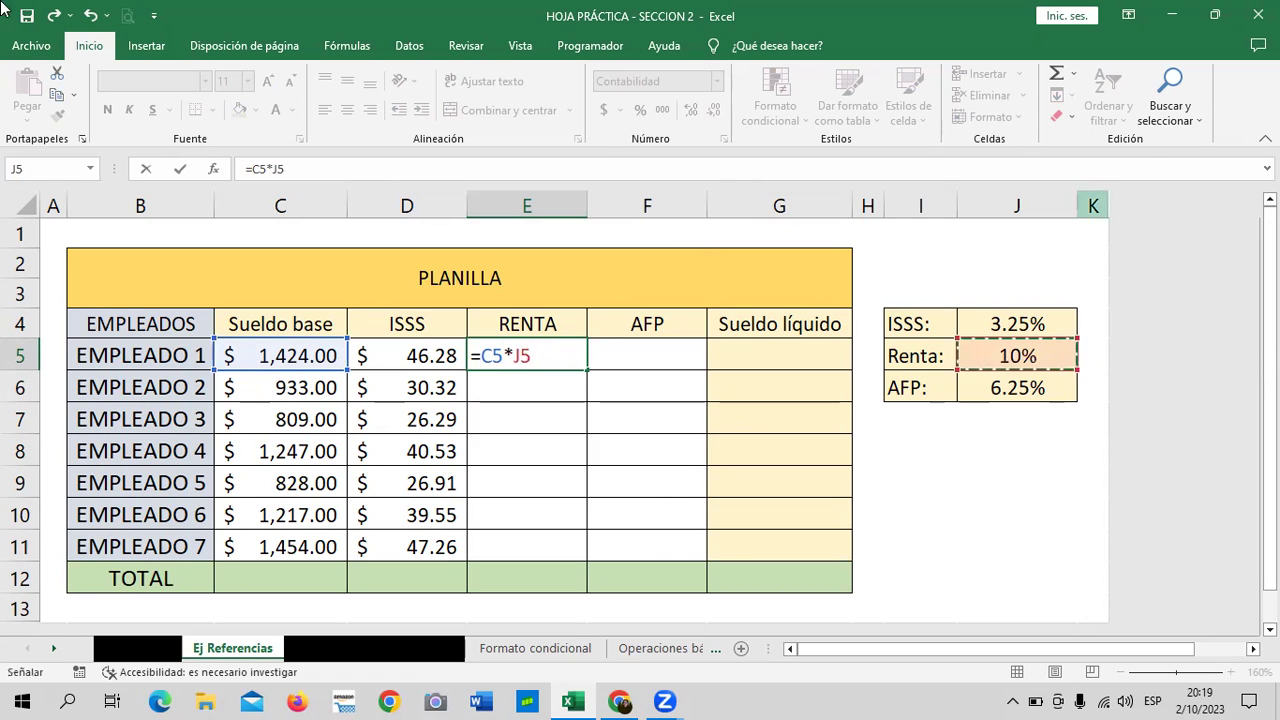
{"action": "left_click", "coordinate": [273, 168]}
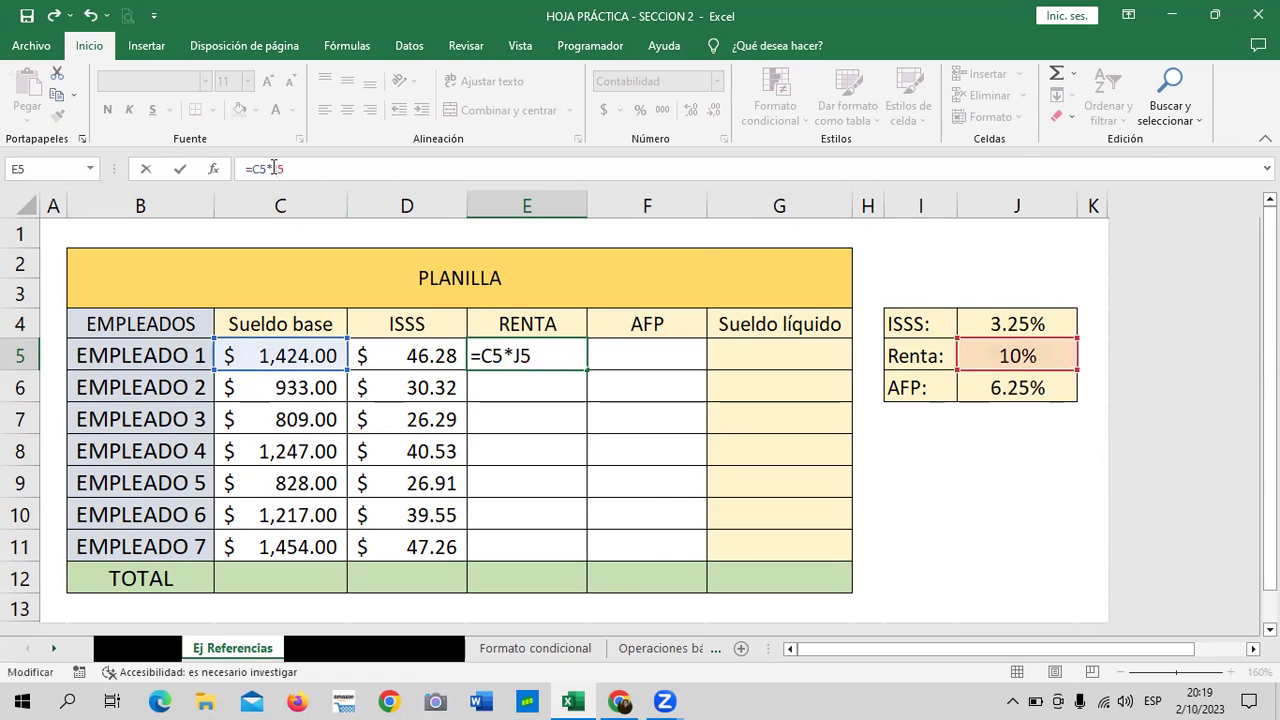
{"action": "type", "text": "$J"}
{"action": "type", "text": "$"}
{"action": "key", "text": "Return"}
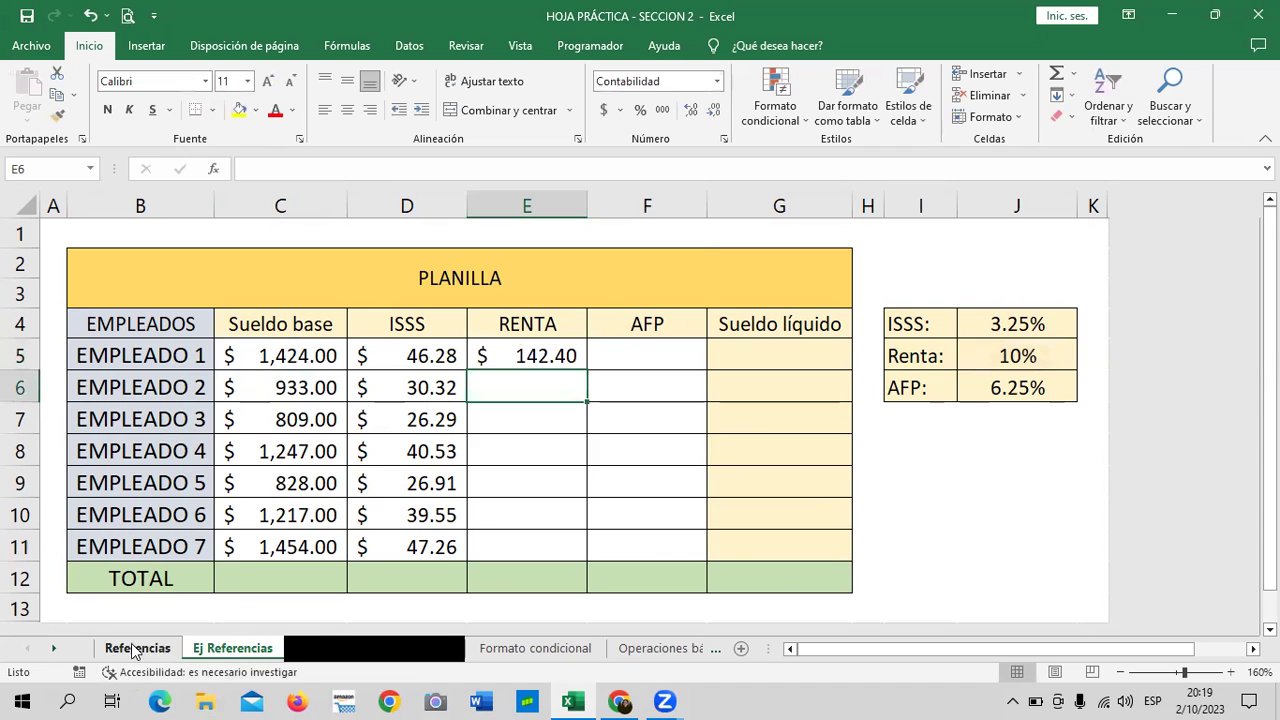
- Fill =C5*$J$5 down to E11 and confirm E11 reads =C11*$J$5
{"action": "left_click", "coordinate": [538, 355]}
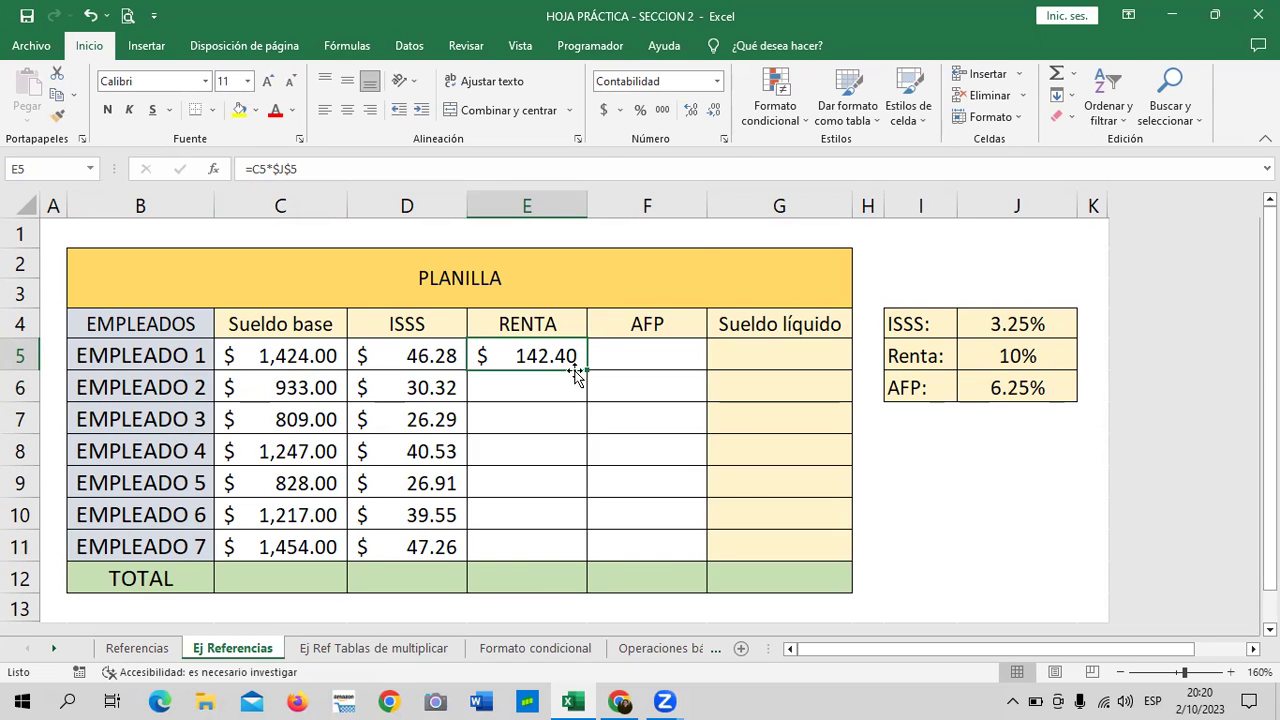
{"action": "left_click_drag", "start_coordinate": [587, 370], "coordinate": [588, 552]}
{"action": "left_click", "coordinate": [650, 538]}
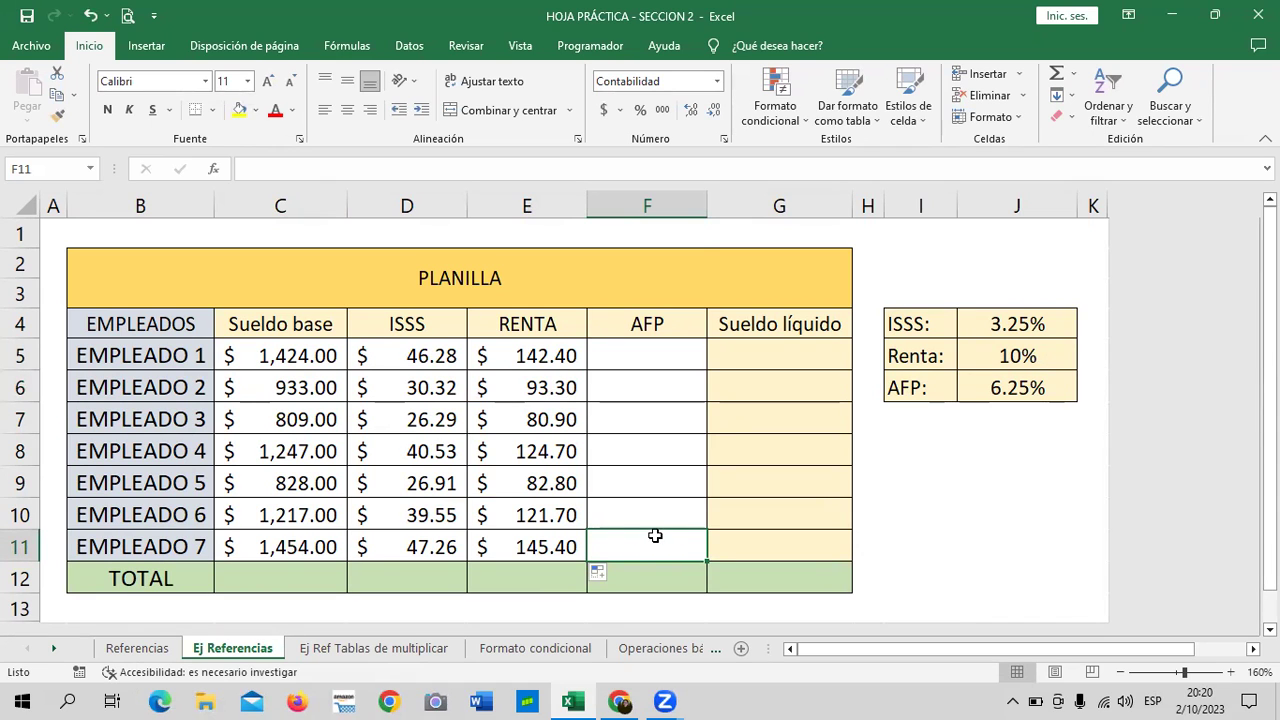
{"action": "left_click", "coordinate": [533, 546]}
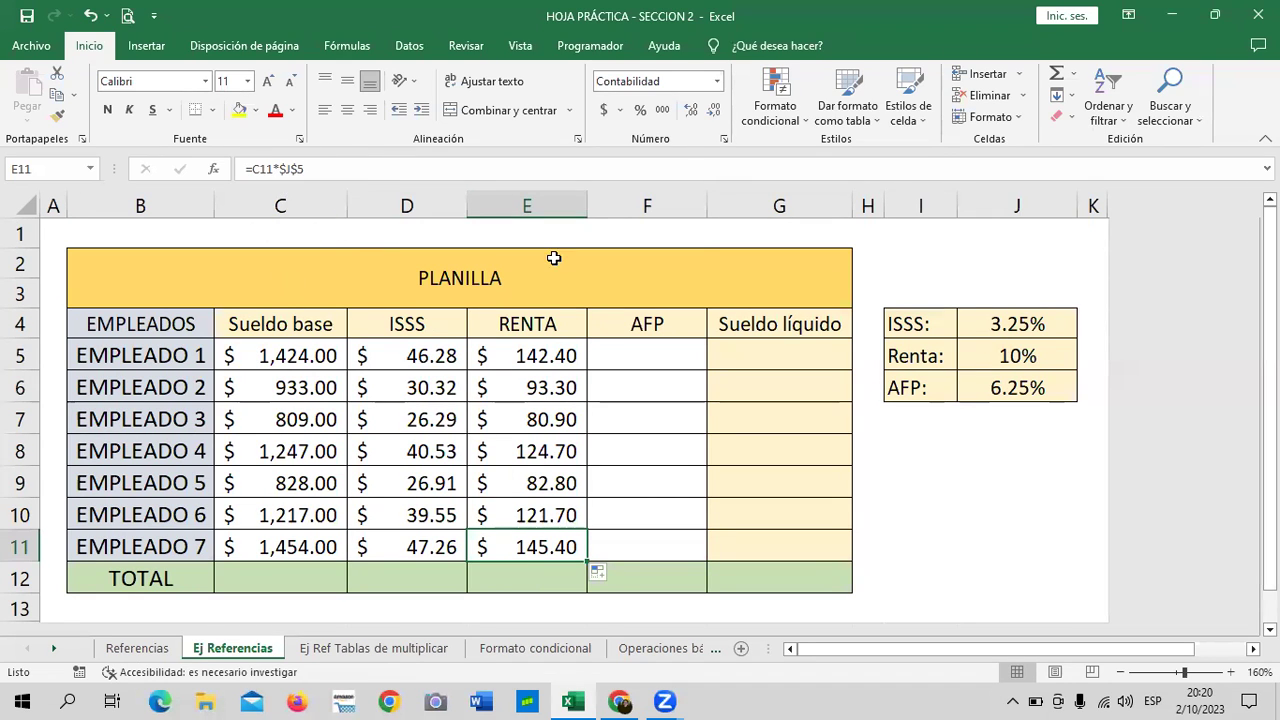
{"action": "left_click", "coordinate": [408, 172]}
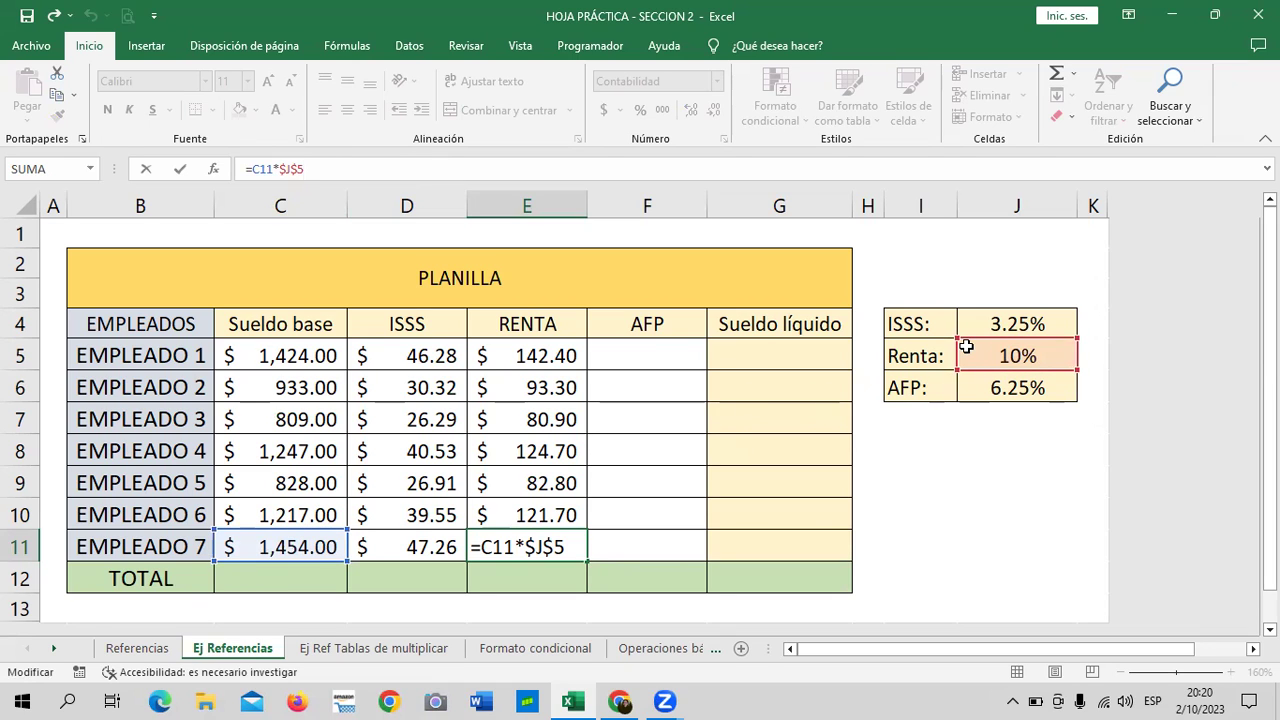
{"action": "key", "text": "Return"}
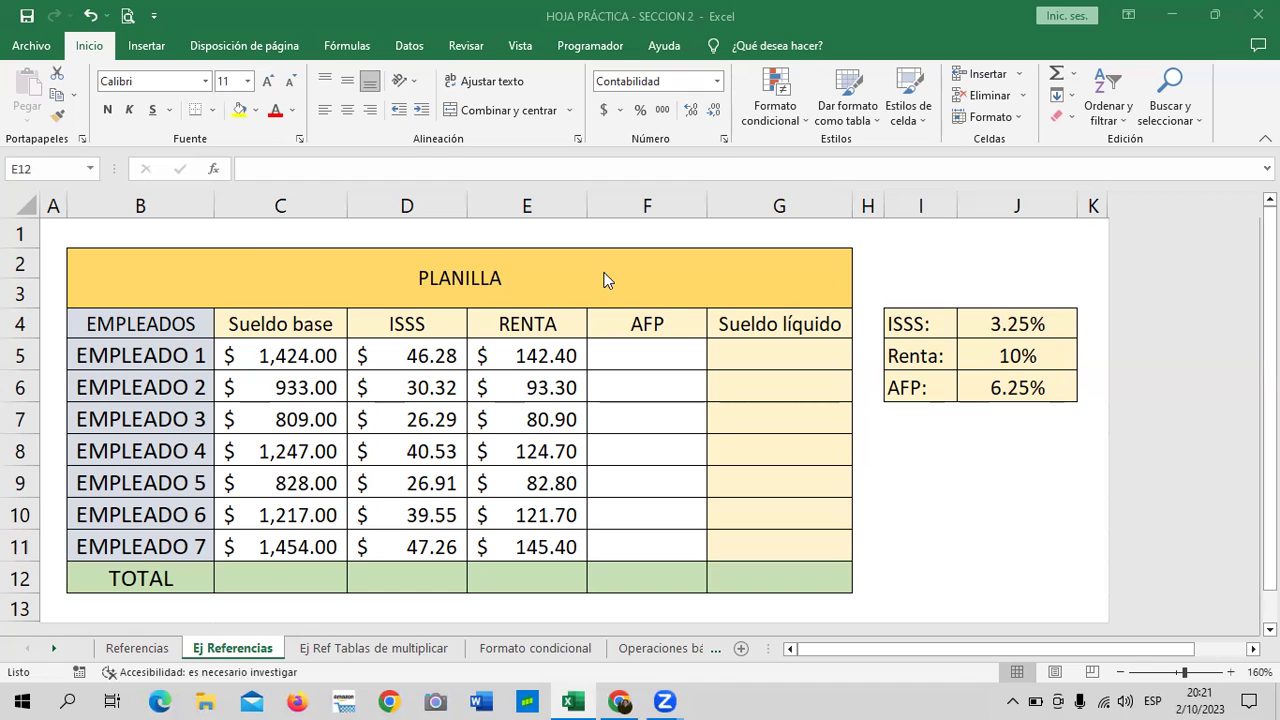
{"action": "left_click", "coordinate": [137, 648]}
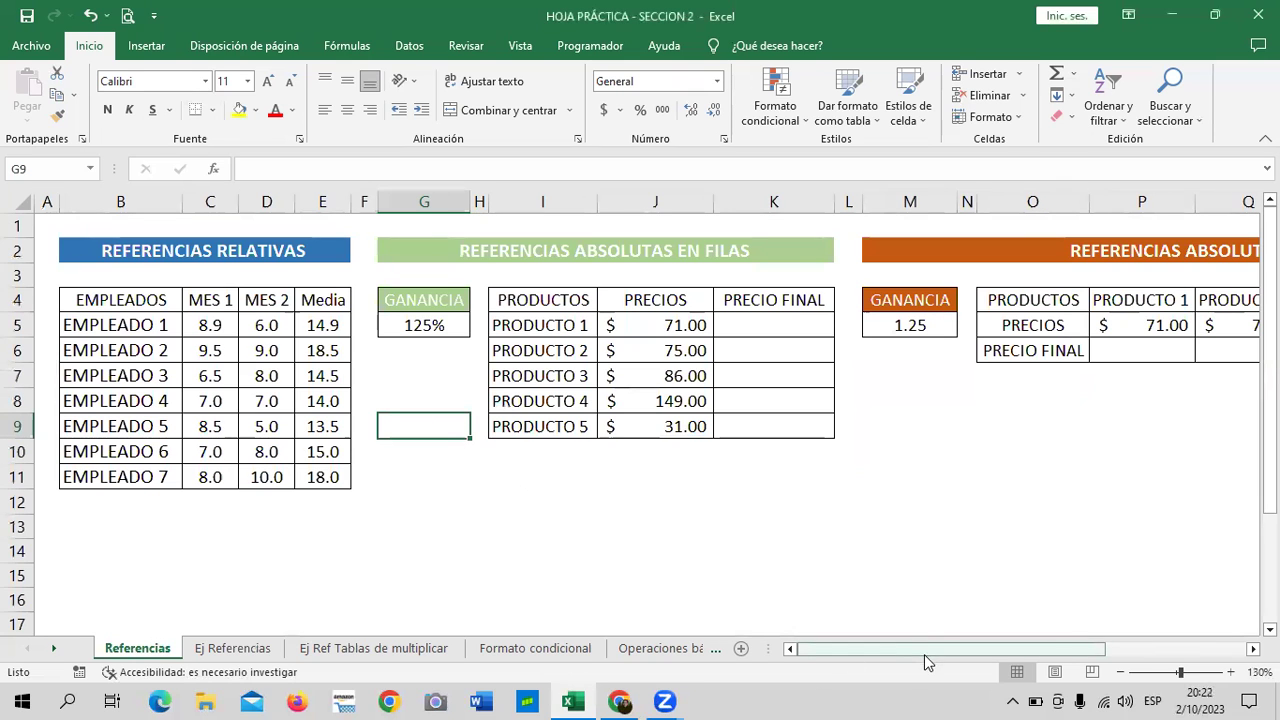
{"action": "left_click_drag", "start_coordinate": [1048, 651], "coordinate": [920, 658]}
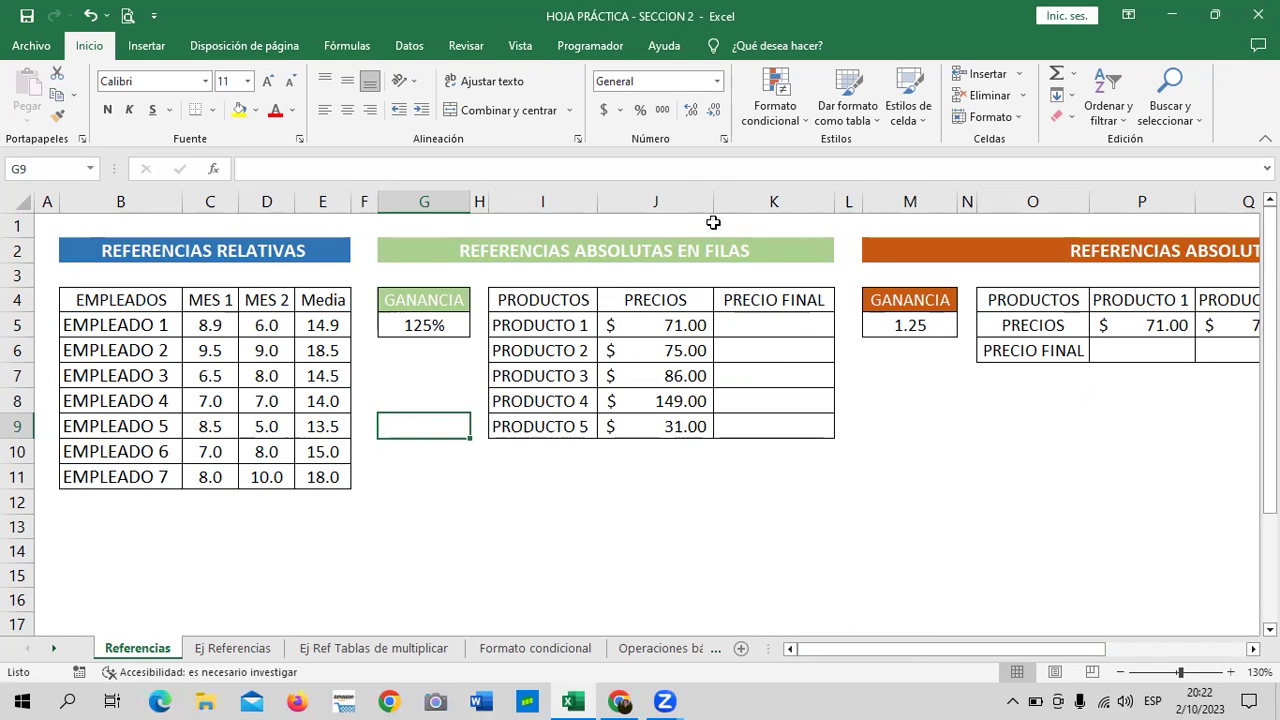
{"action": "left_click_drag", "start_coordinate": [937, 649], "coordinate": [967, 647]}
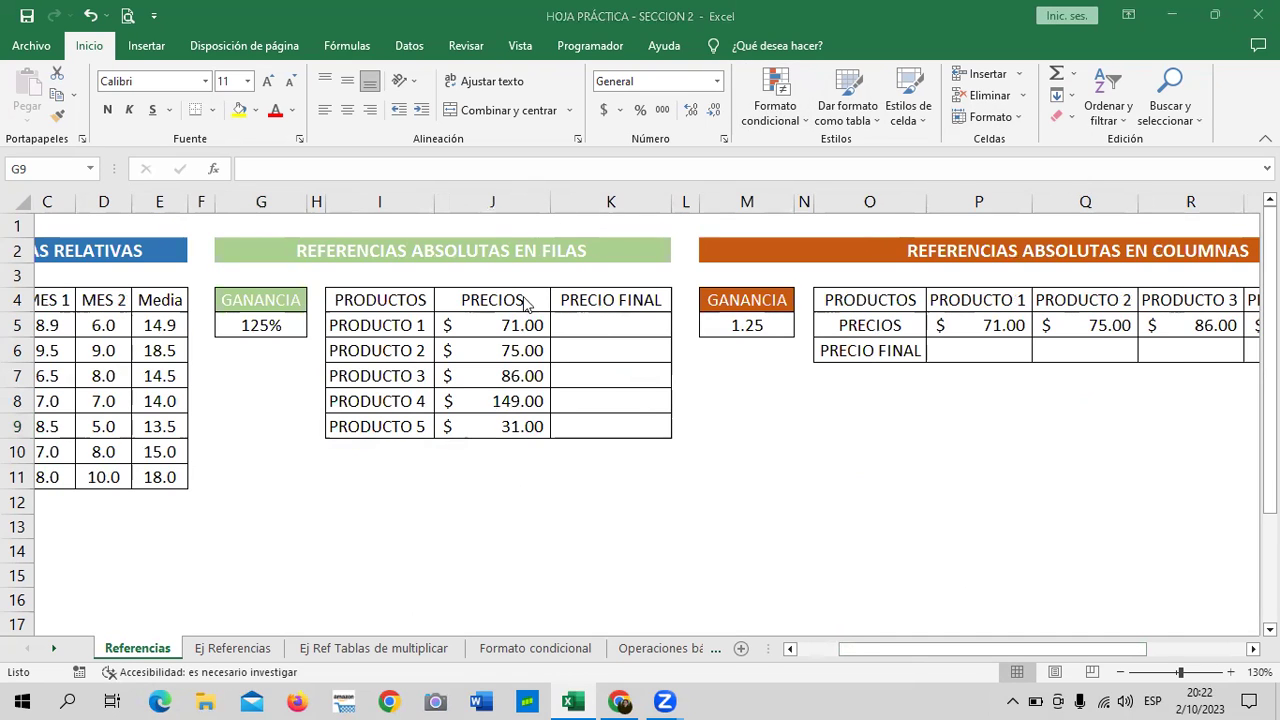
{"action": "left_click", "coordinate": [621, 325]}
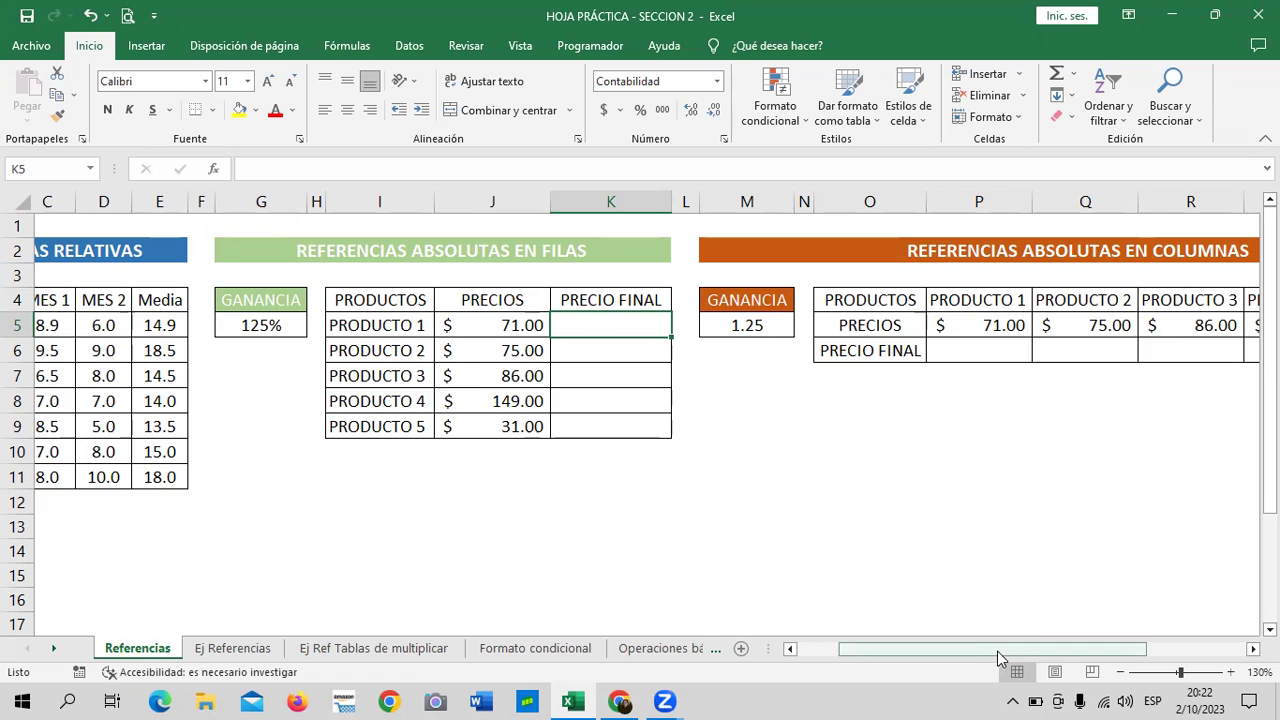
{"action": "left_click_drag", "start_coordinate": [996, 650], "coordinate": [1042, 651]}
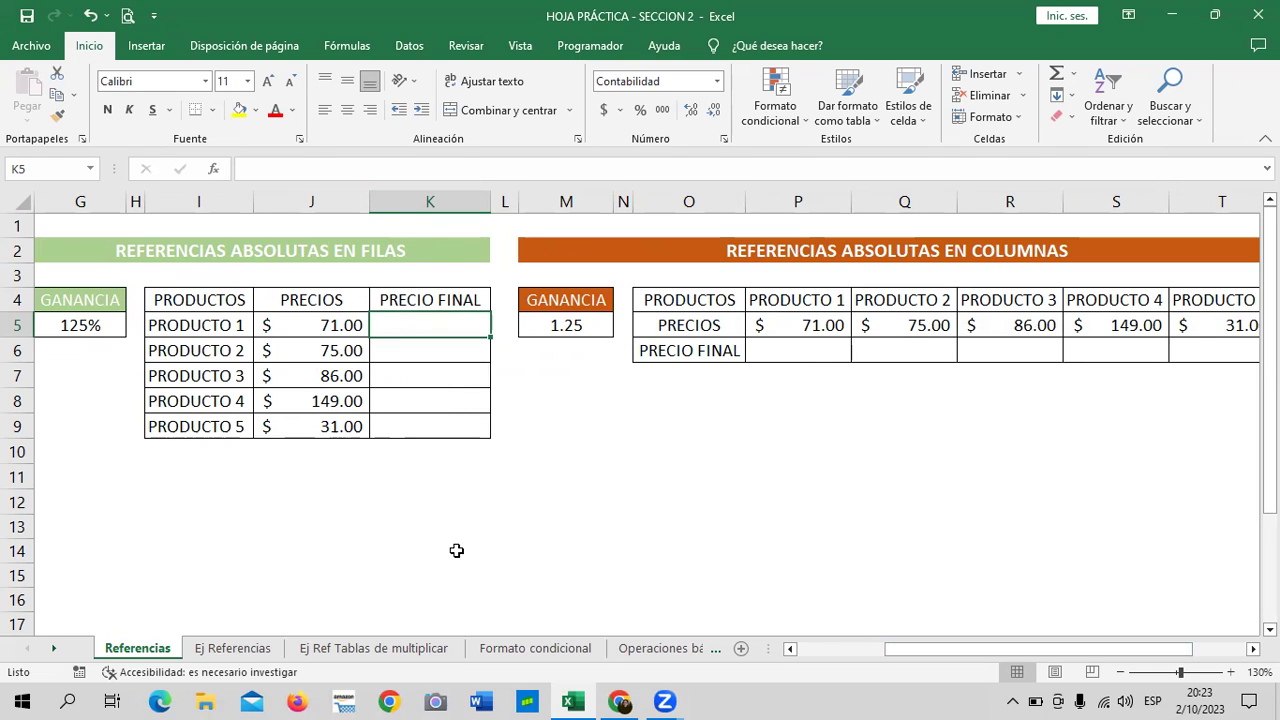
- On Ej Referencias, review the ISSS and RENTA formulas and the rates in J4:J6
{"action": "left_click", "coordinate": [258, 652]}
{"action": "left_click", "coordinate": [538, 366]}
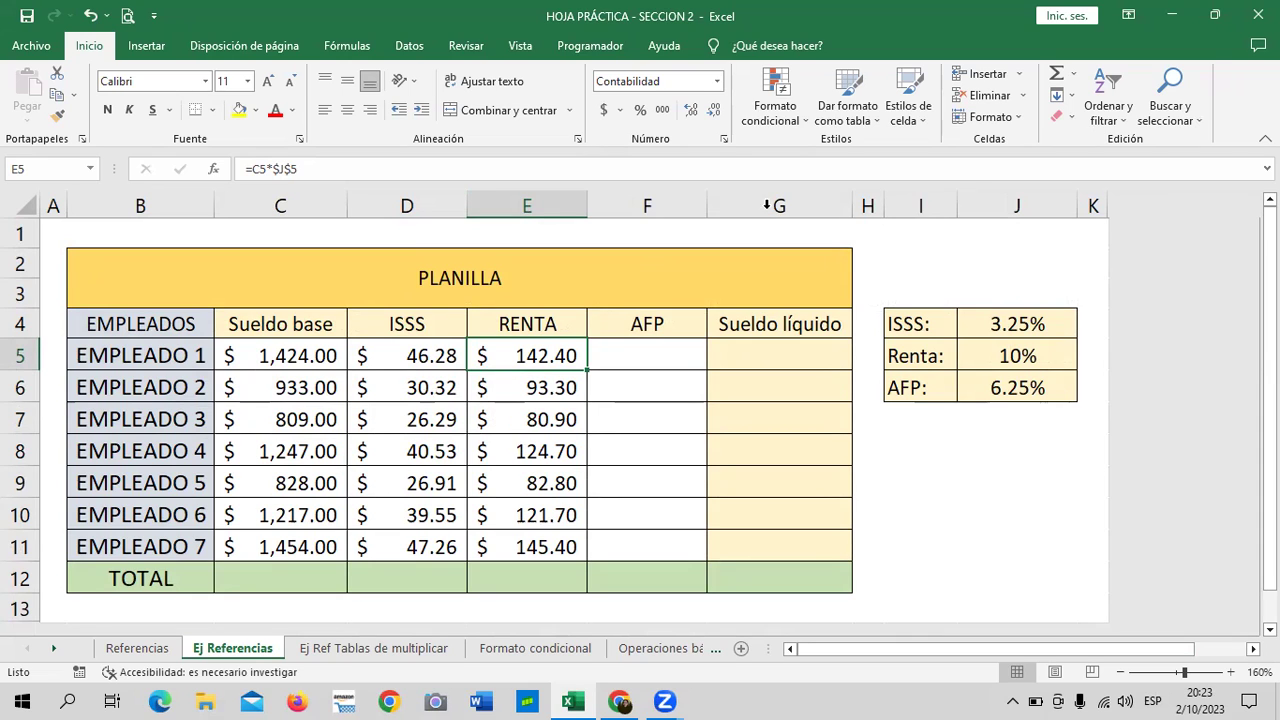
{"action": "left_click", "coordinate": [981, 329]}
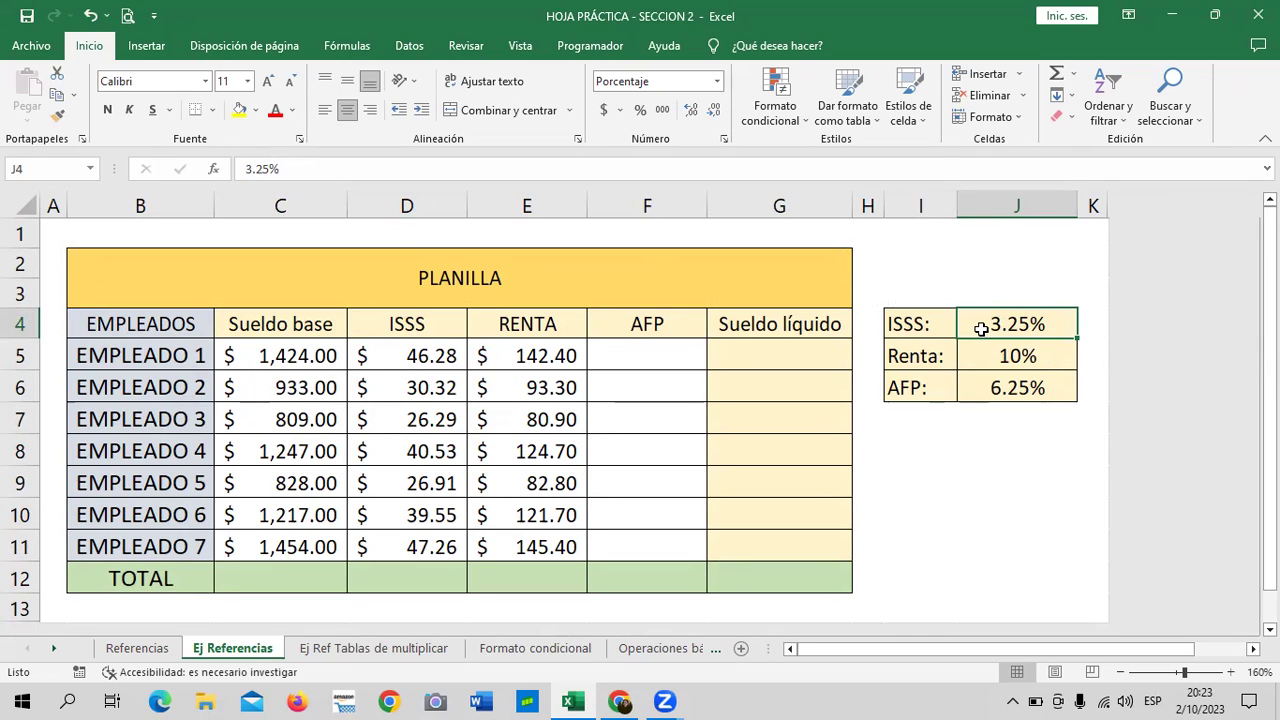
{"action": "left_click", "coordinate": [426, 356]}
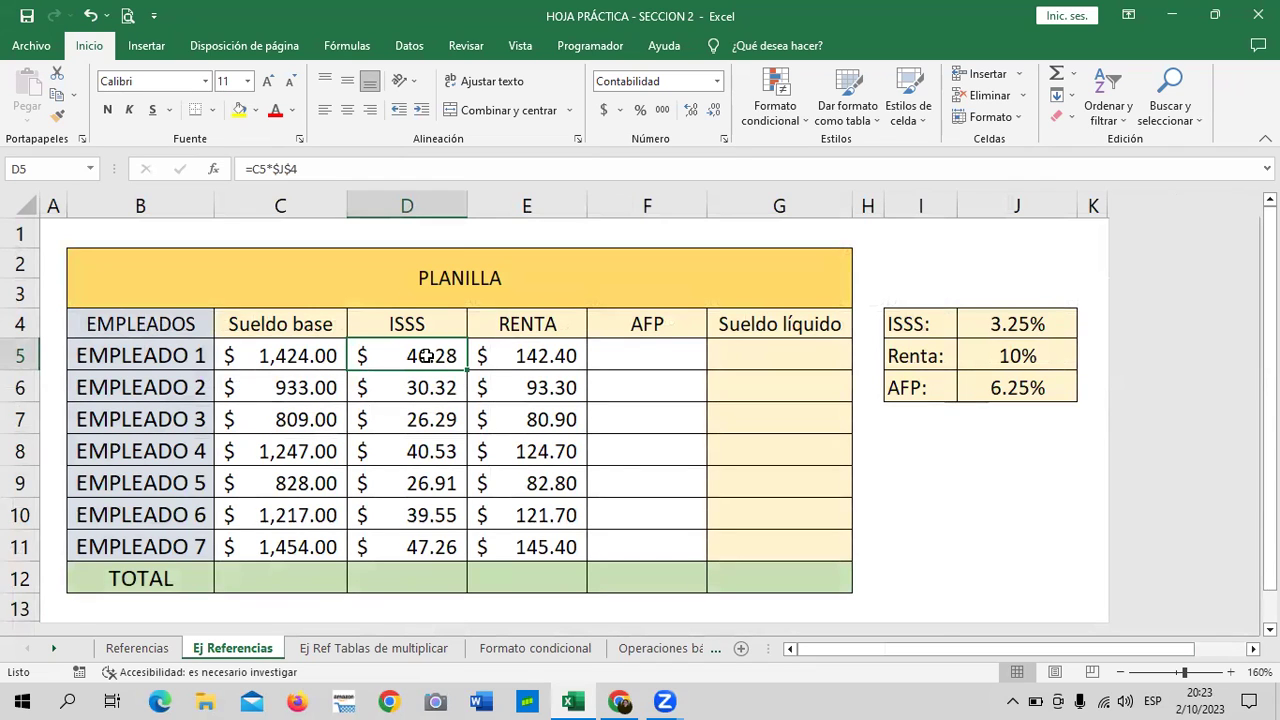
{"action": "left_click", "coordinate": [1017, 357]}
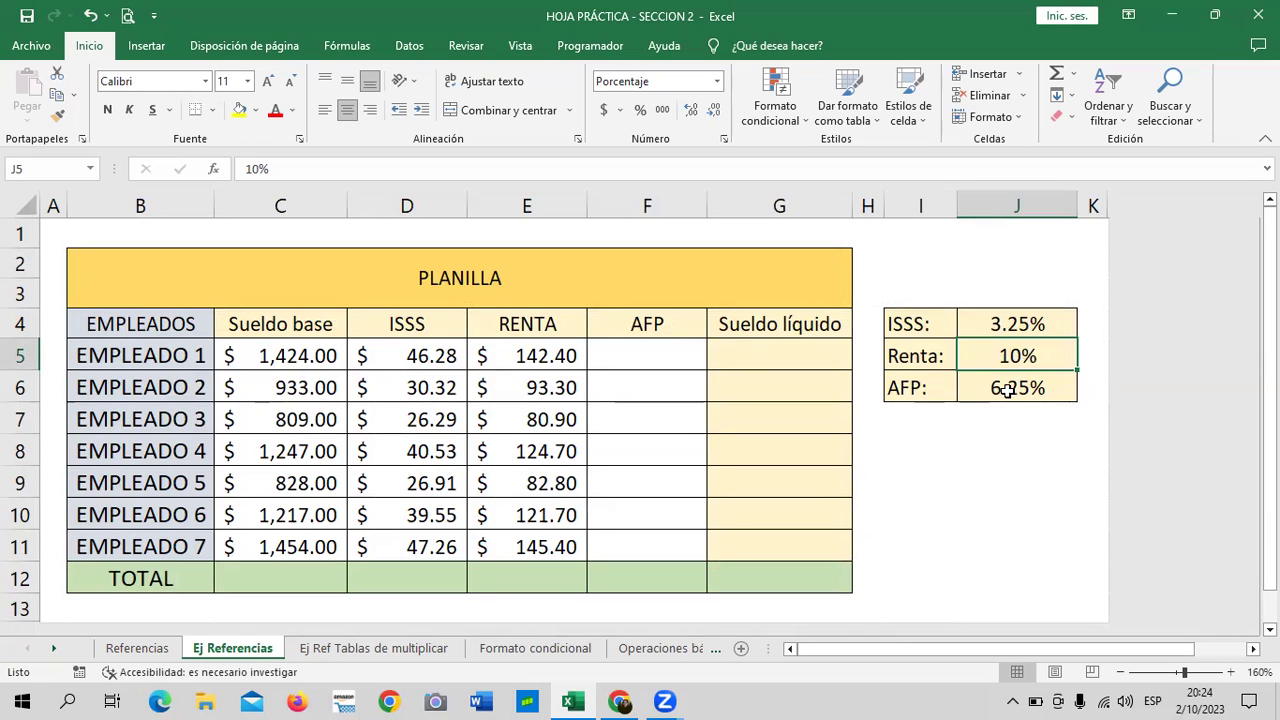
{"action": "left_click", "coordinate": [1003, 390]}
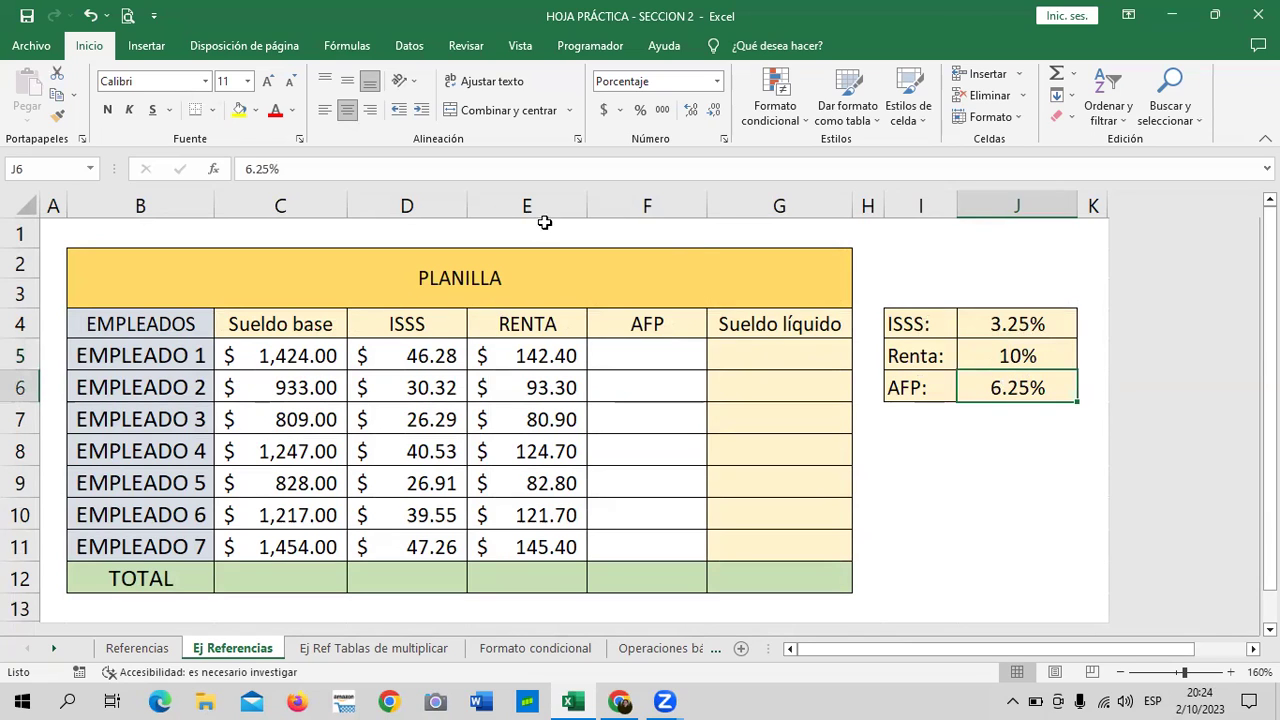
- Re-commit Empleado 1's RENTA formula =C5*$J$5 unchanged
{"action": "left_click", "coordinate": [538, 360]}
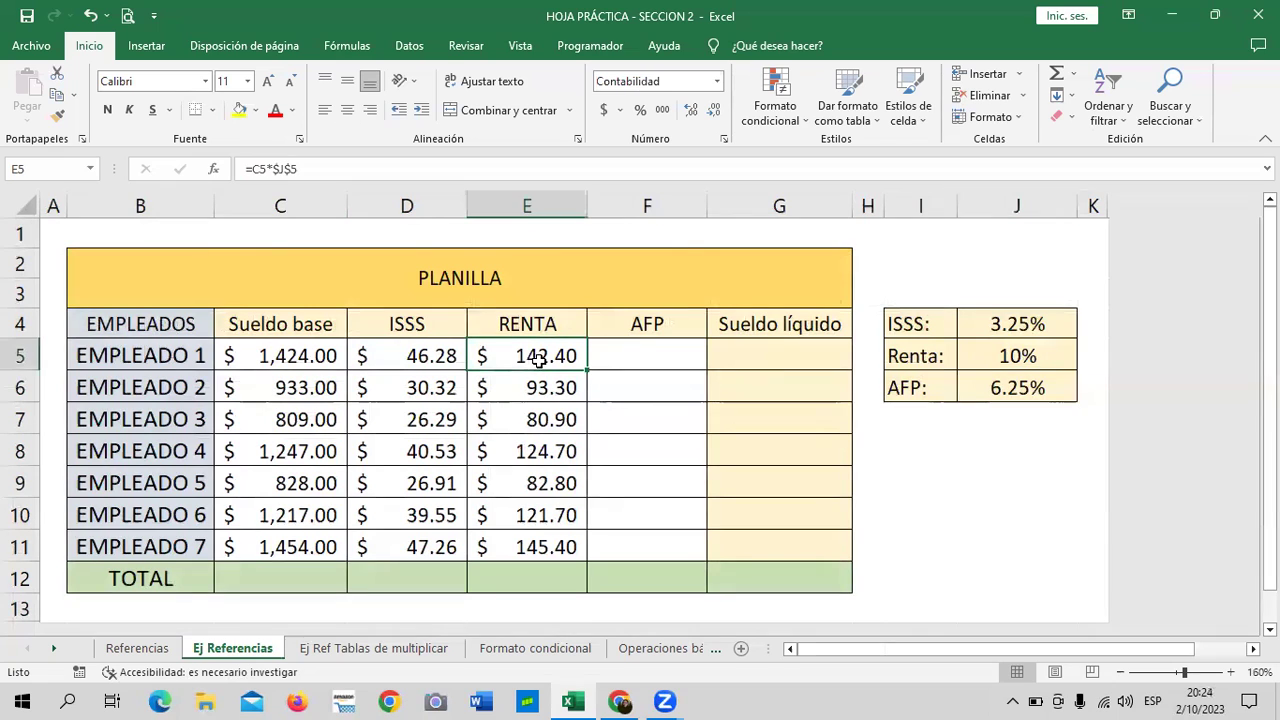
{"action": "left_click", "coordinate": [257, 169]}
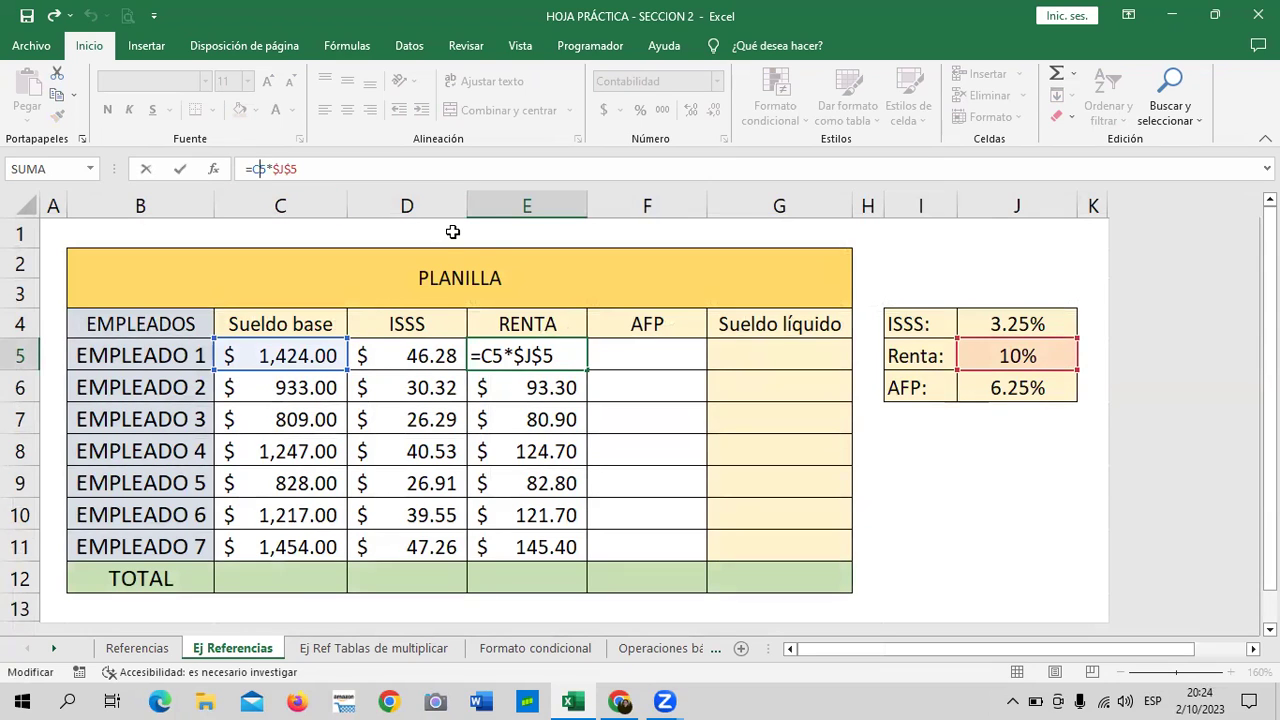
{"action": "key", "text": "ctrl+Return"}
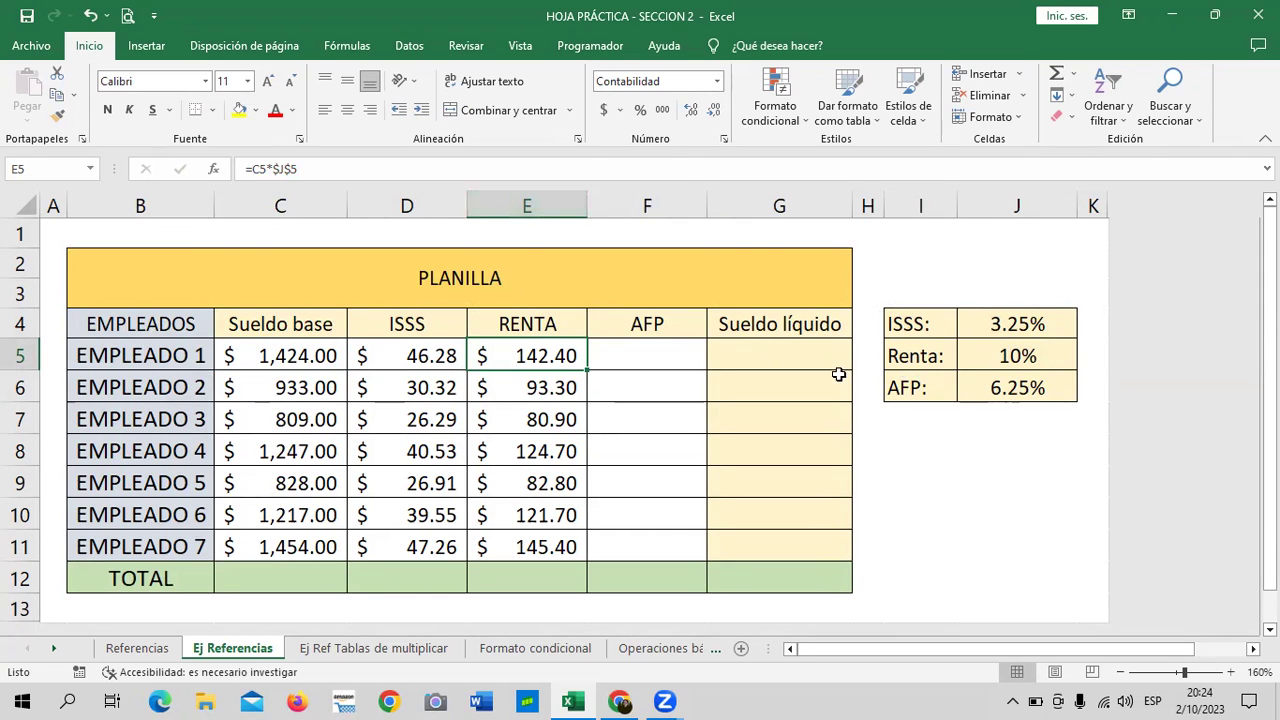
{"action": "left_click", "coordinate": [803, 343]}
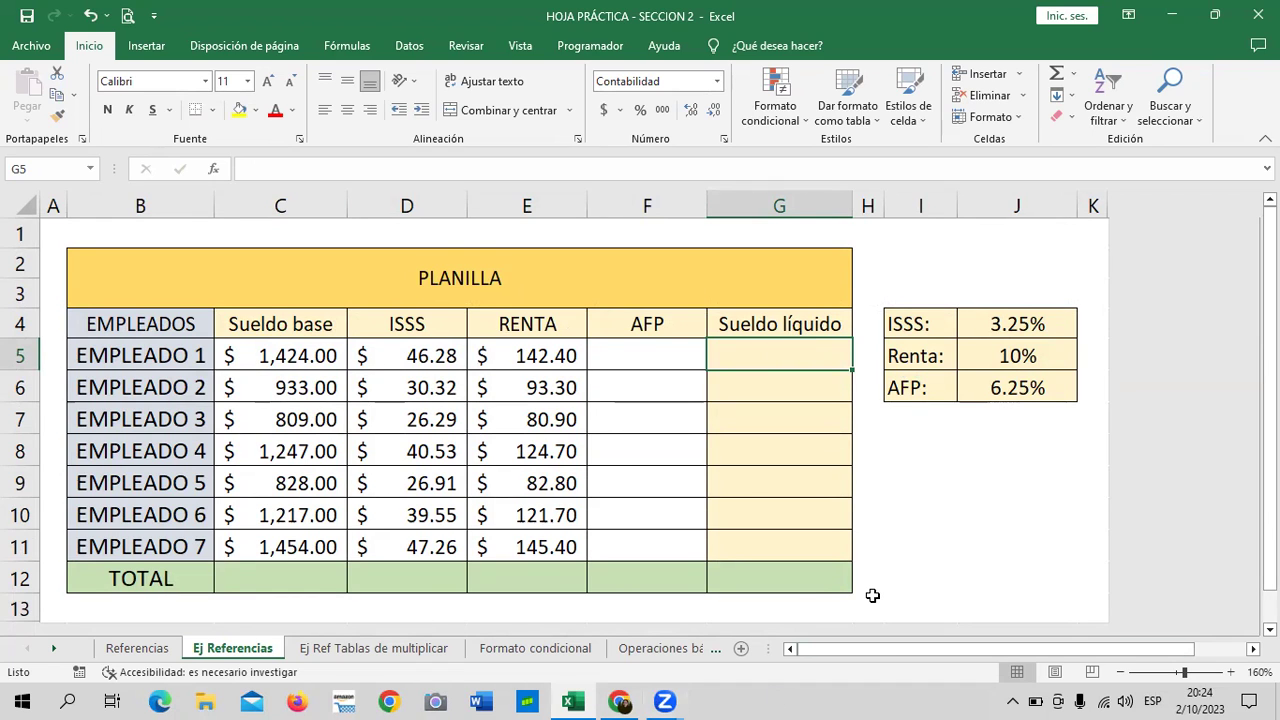
- In the Chrome course, open lesson 2.2 'Uso de referencias en Excel' and scroll to its video
{"action": "left_click", "coordinate": [622, 700]}
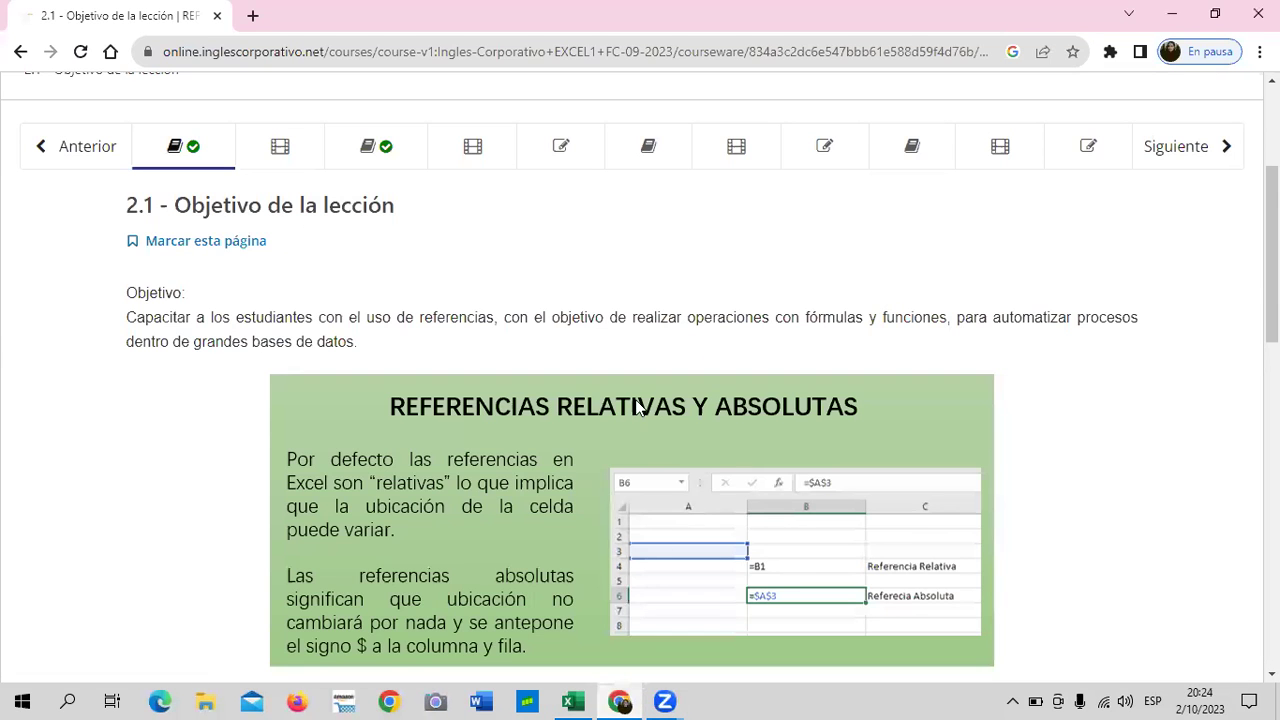
{"action": "scroll", "coordinate": [675, 437], "scroll_direction": "down", "scroll_amount": 4}
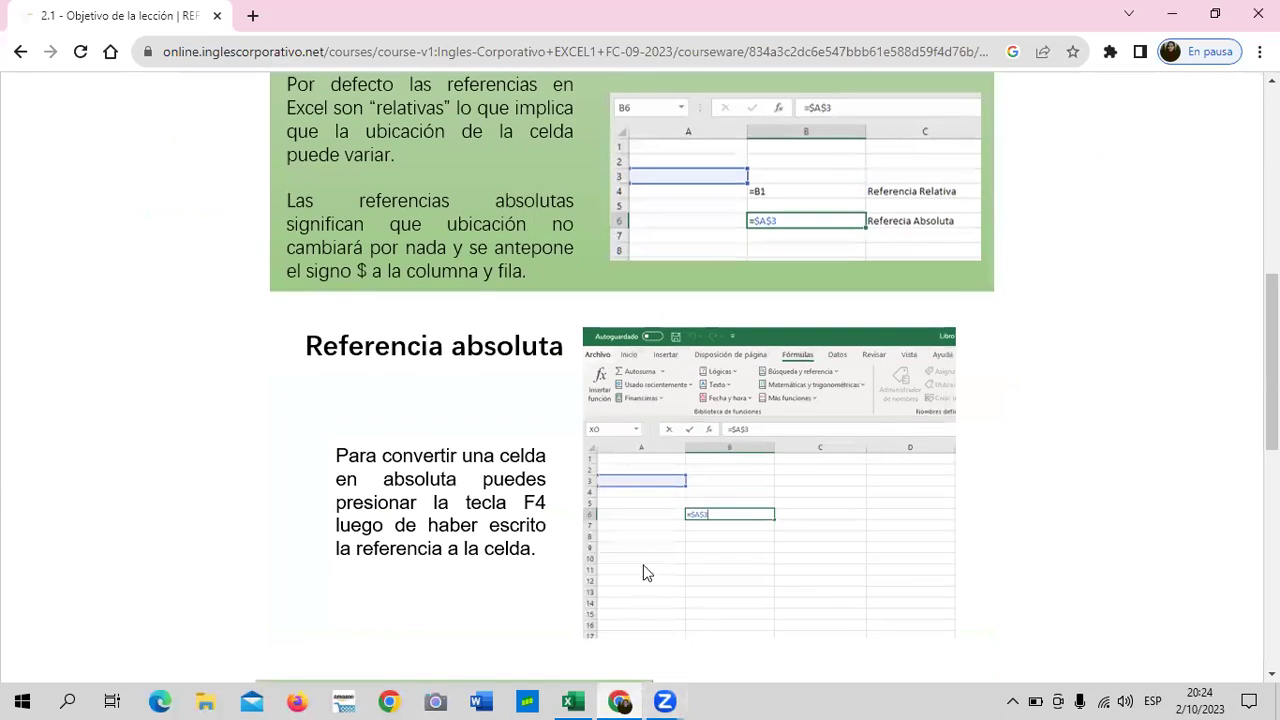
{"action": "scroll", "coordinate": [646, 571], "scroll_direction": "up", "scroll_amount": 4}
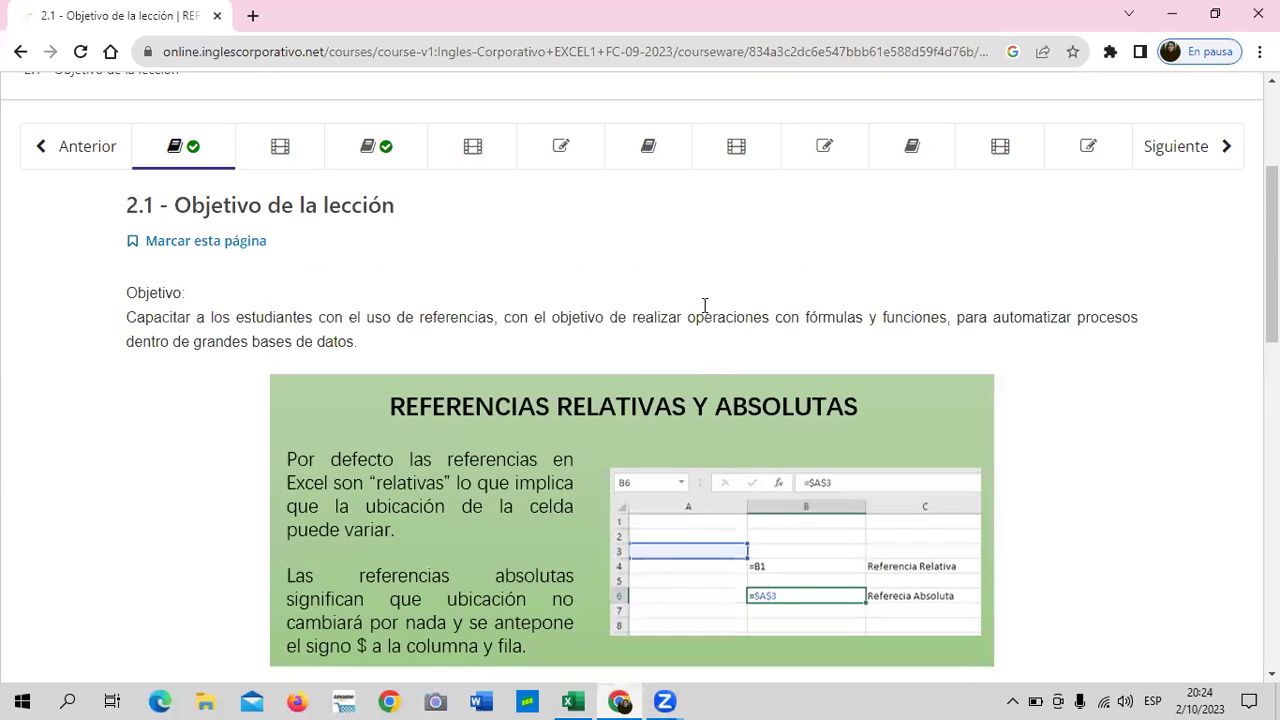
{"action": "left_click", "coordinate": [305, 157]}
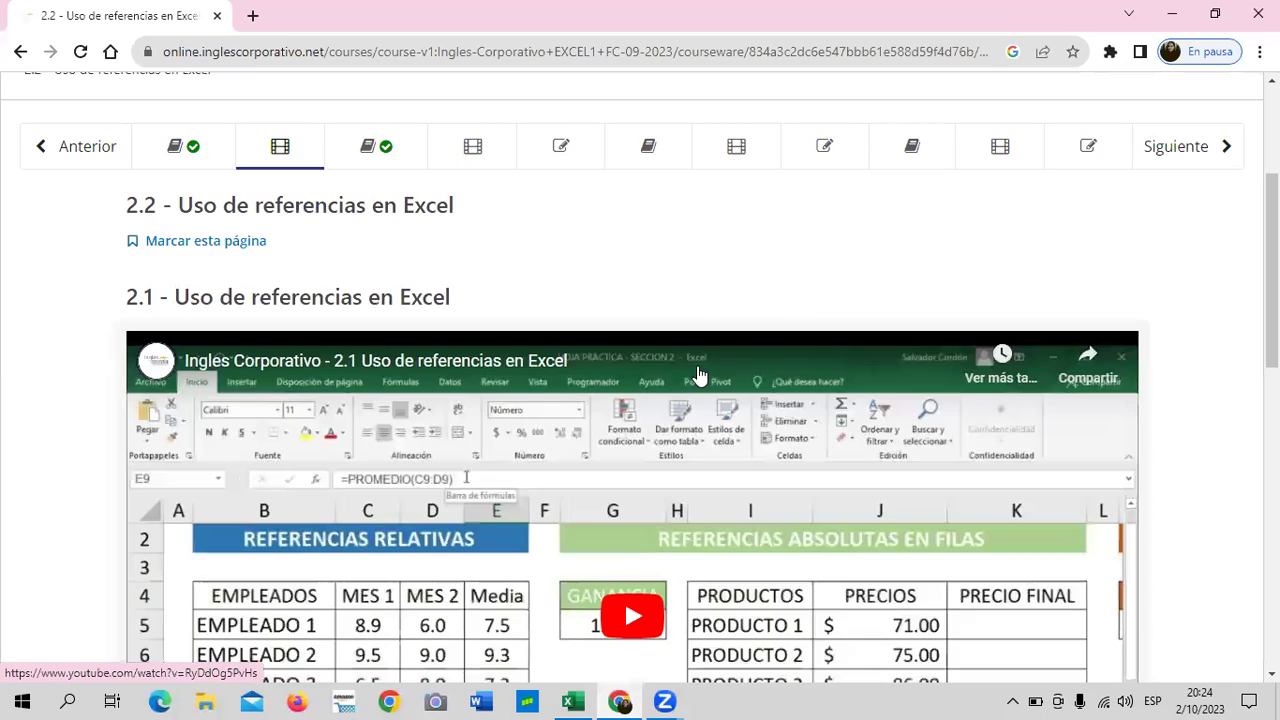
{"action": "scroll", "coordinate": [700, 400], "scroll_direction": "down", "scroll_amount": 2}
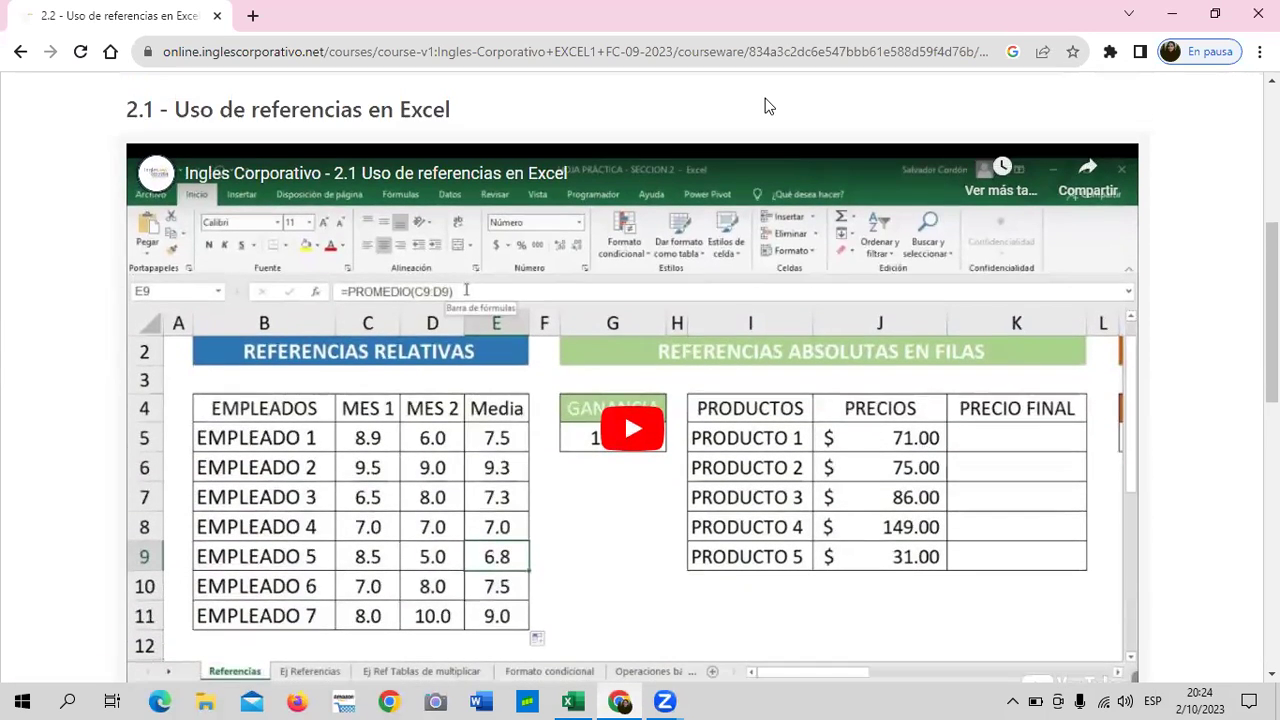
- Play the lesson video '2.1 Uso de referencias en Excel' and raise the system volume to 100
{"action": "left_click", "coordinate": [628, 436]}
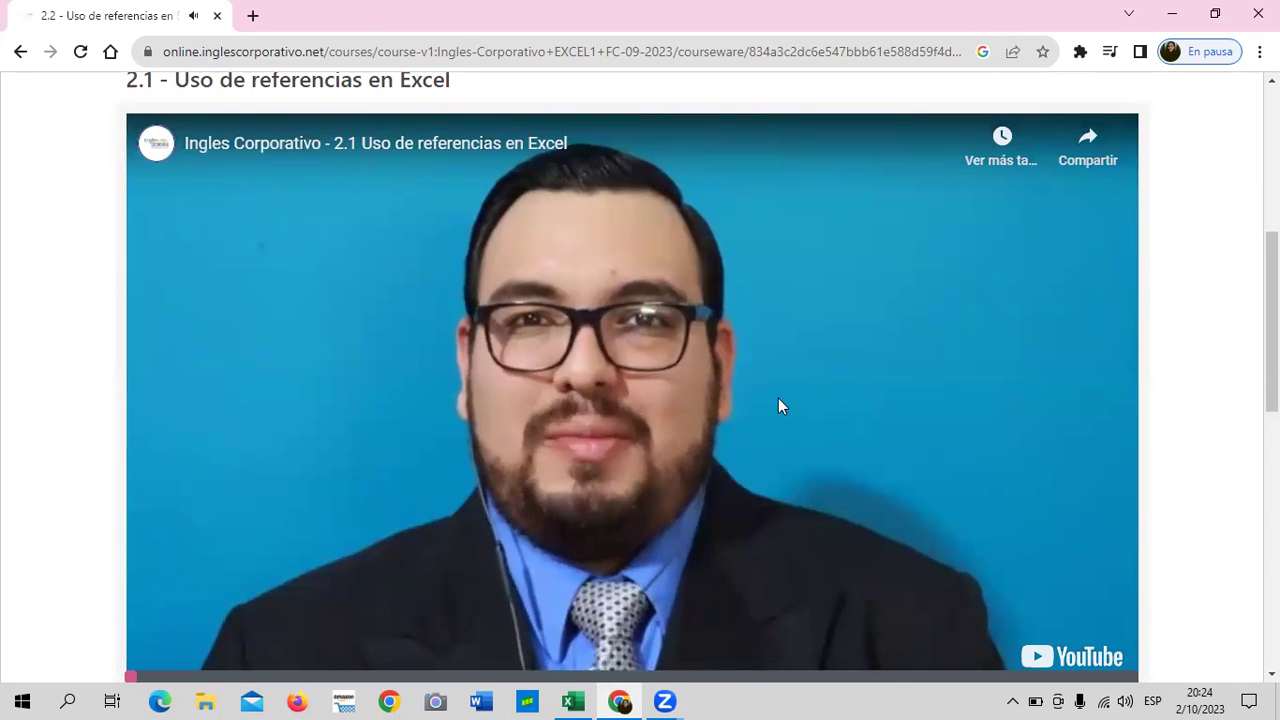
{"action": "key", "text": "XF86AudioRaiseVolume"}
{"action": "key", "text": "XF86AudioRaiseVolume"}
{"action": "key", "text": "XF86AudioRaiseVolume"}
{"action": "key", "text": "XF86AudioRaiseVolume"}
{"action": "key", "text": "XF86AudioRaiseVolume"}
{"action": "key", "text": "XF86AudioRaiseVolume"}
{"action": "key", "text": "XF86AudioRaiseVolume"}
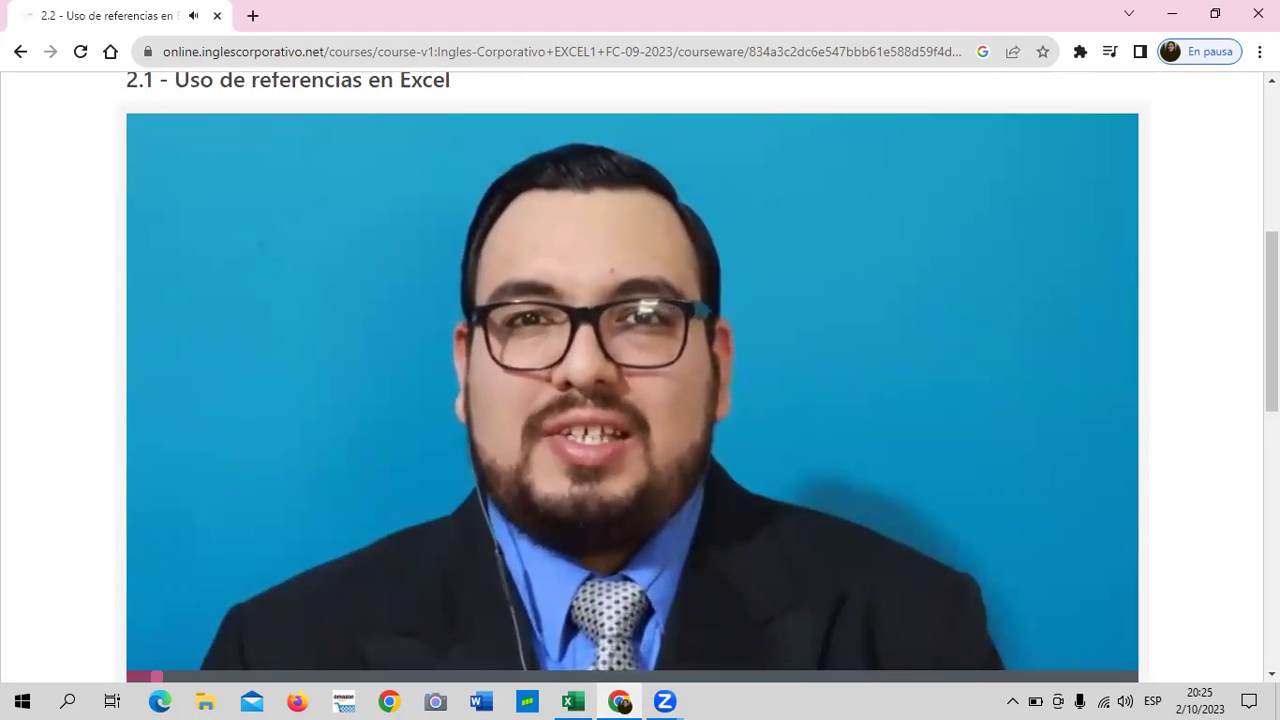
{"action": "key", "text": "XF86AudioRaiseVolume"}
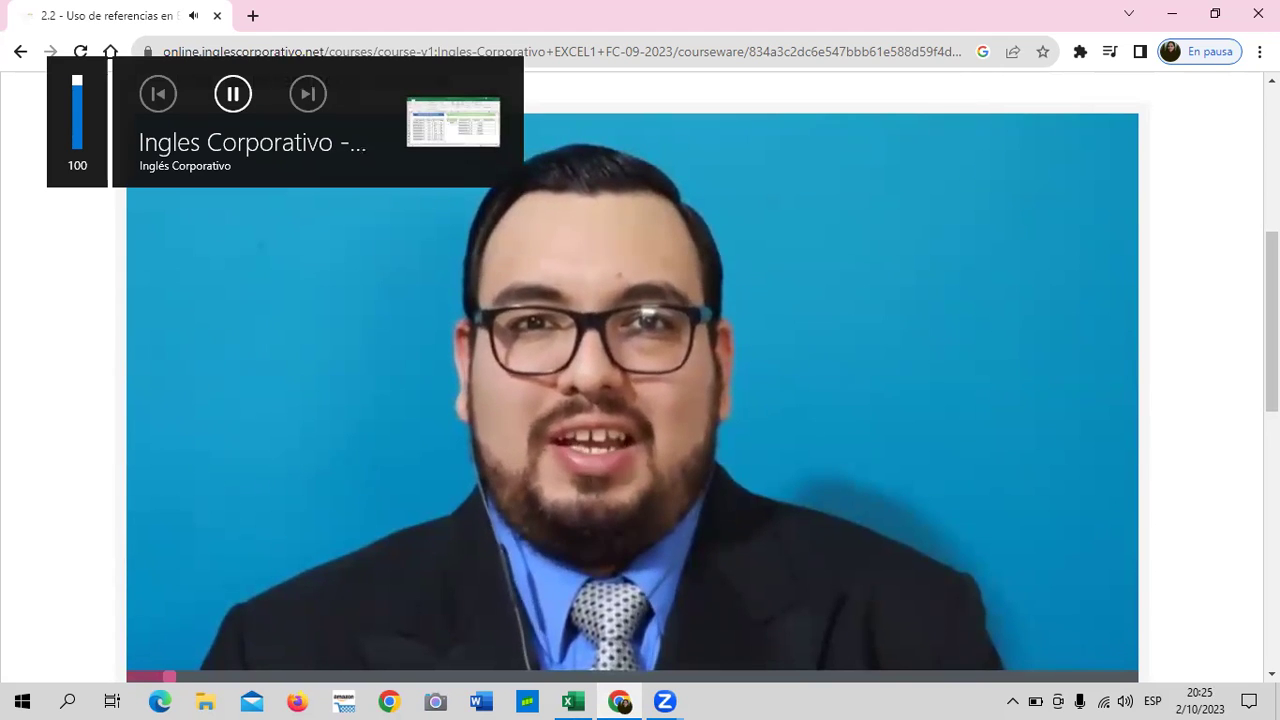
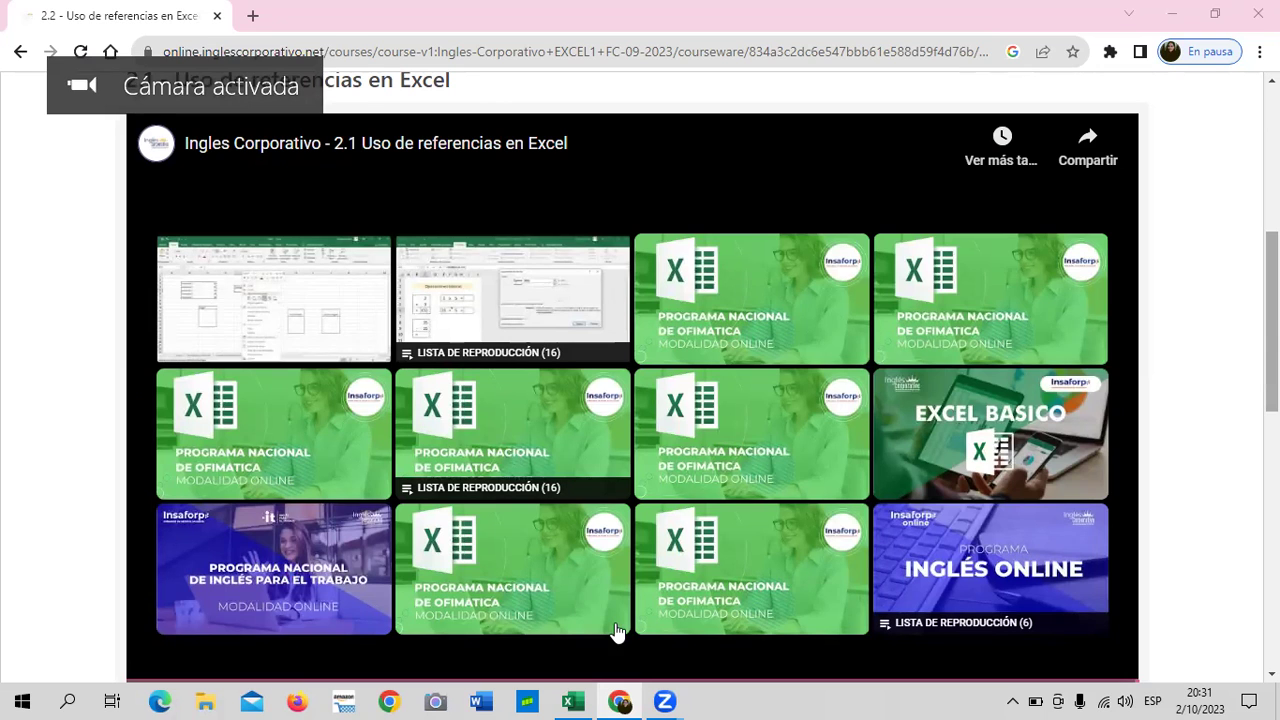
- Switch from the Chrome course page to the HOJA PRÁCTICA - SECCION 2 Excel workbook
{"action": "mouse_move", "coordinate": [574, 699]}
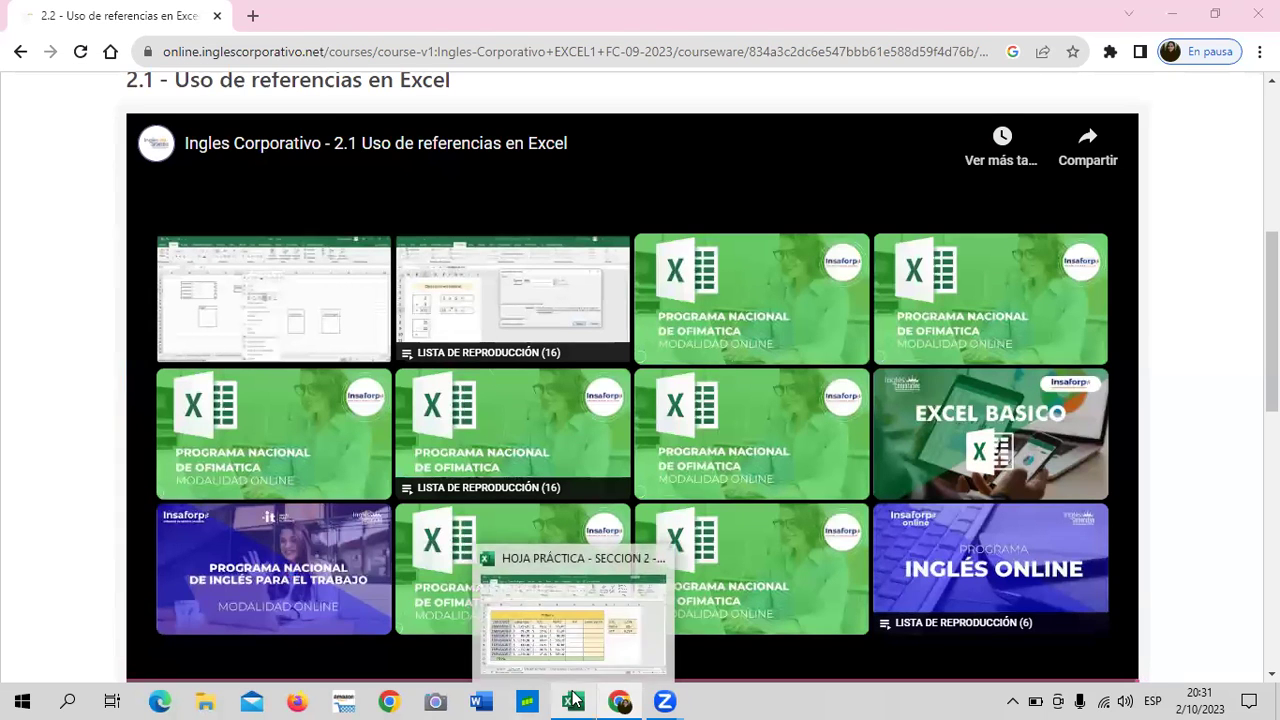
{"action": "left_click", "coordinate": [547, 611]}
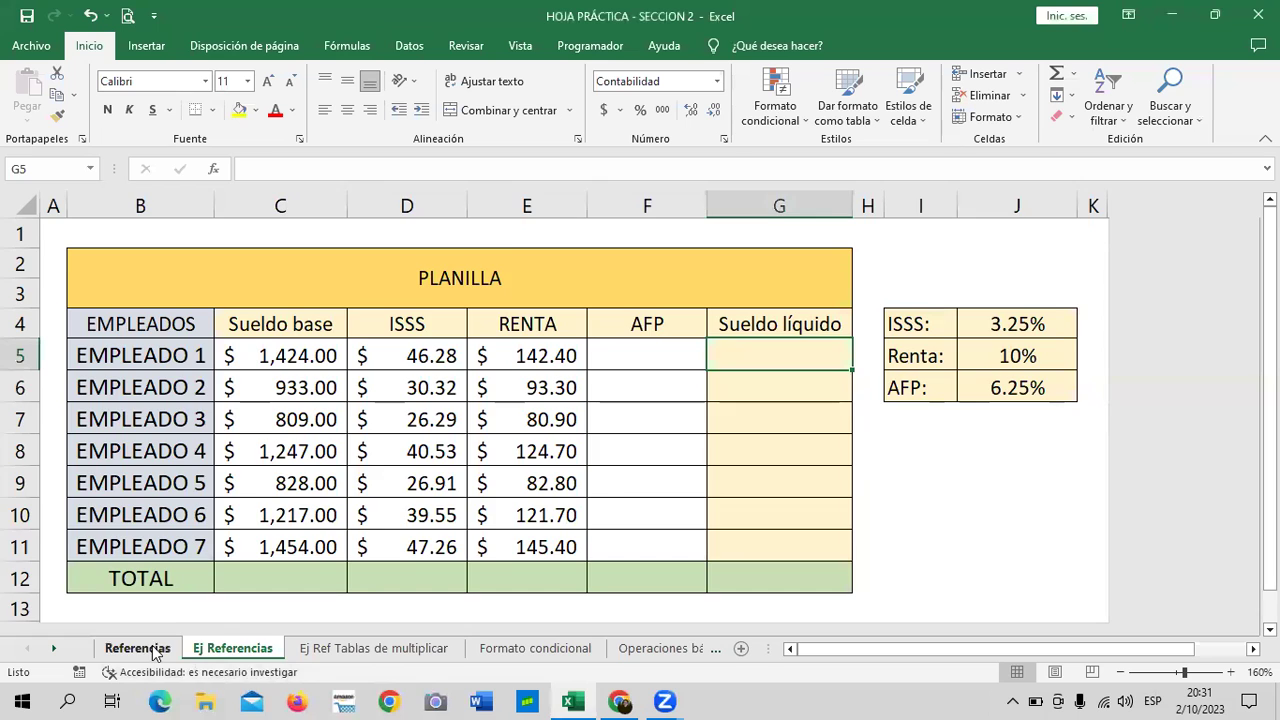
- Go to the Referencias sheet and inspect the formula in cell E5
{"action": "left_click", "coordinate": [140, 648]}
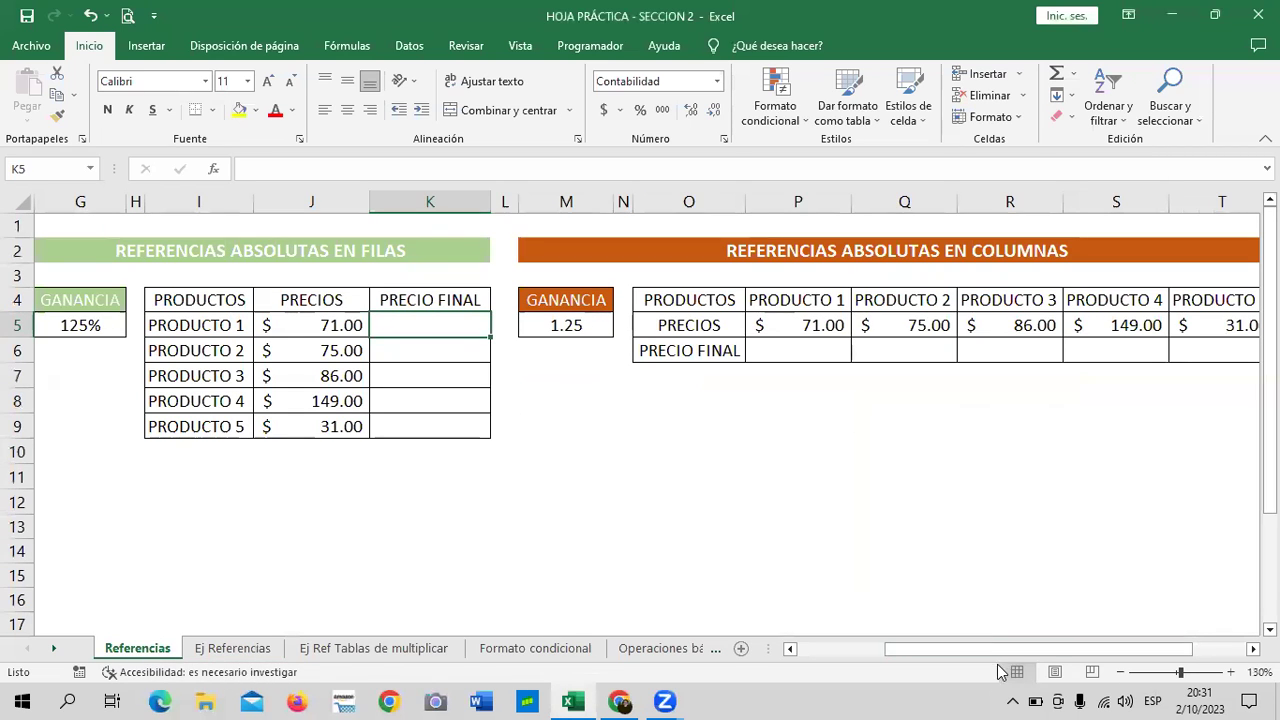
{"action": "left_click_drag", "start_coordinate": [971, 648], "coordinate": [795, 650]}
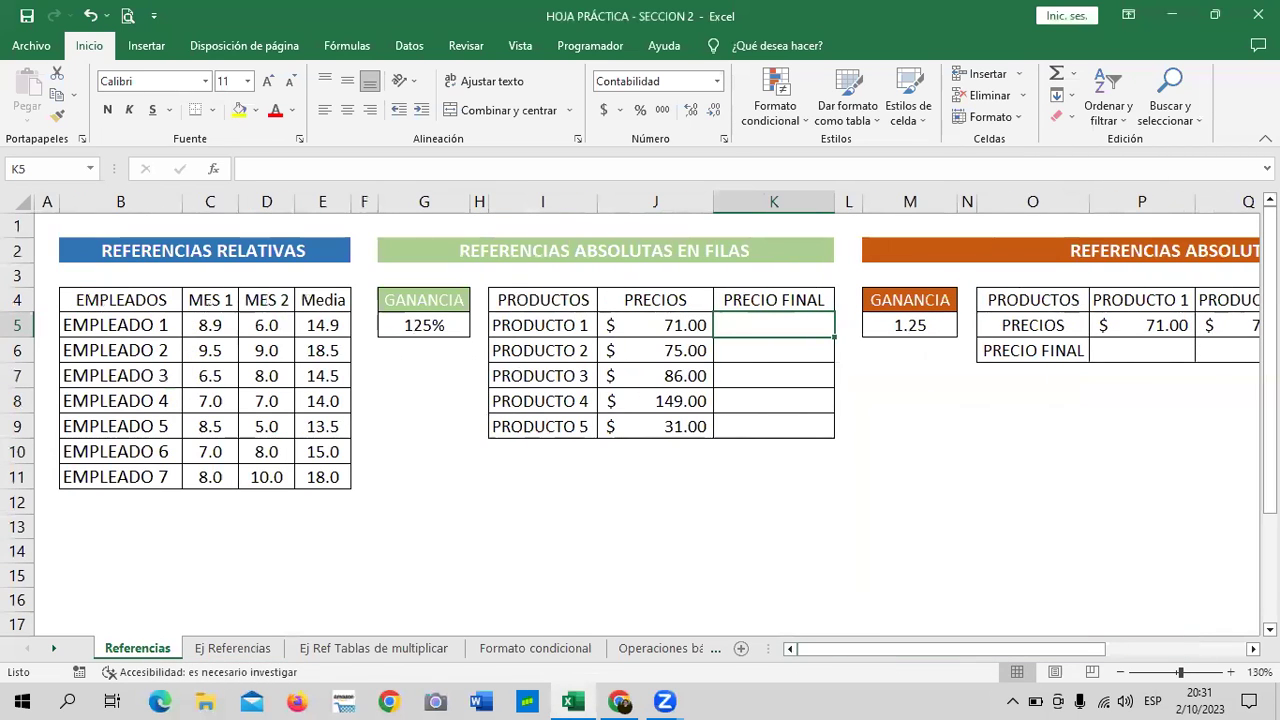
{"action": "left_click", "coordinate": [313, 325]}
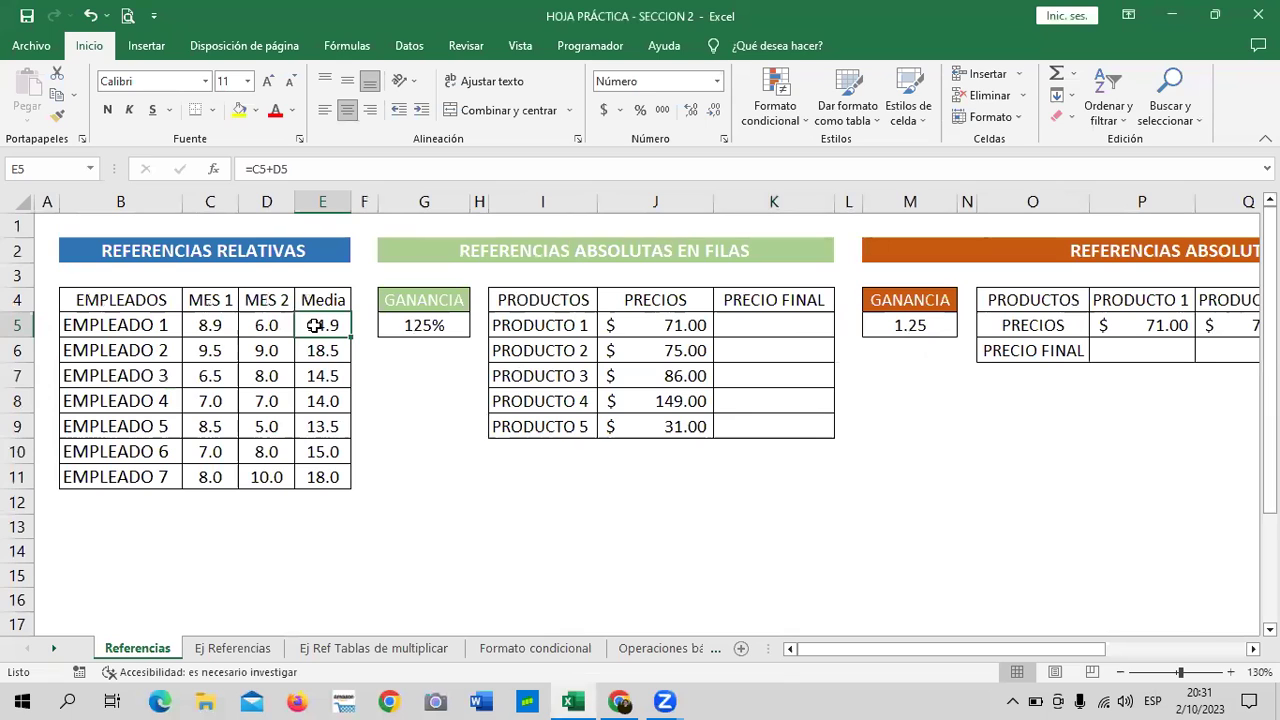
- Clear the Media values in E5:E11 and select E5 for a new formula
{"action": "left_click", "coordinate": [400, 421]}
{"action": "left_click_drag", "start_coordinate": [328, 328], "coordinate": [323, 476]}
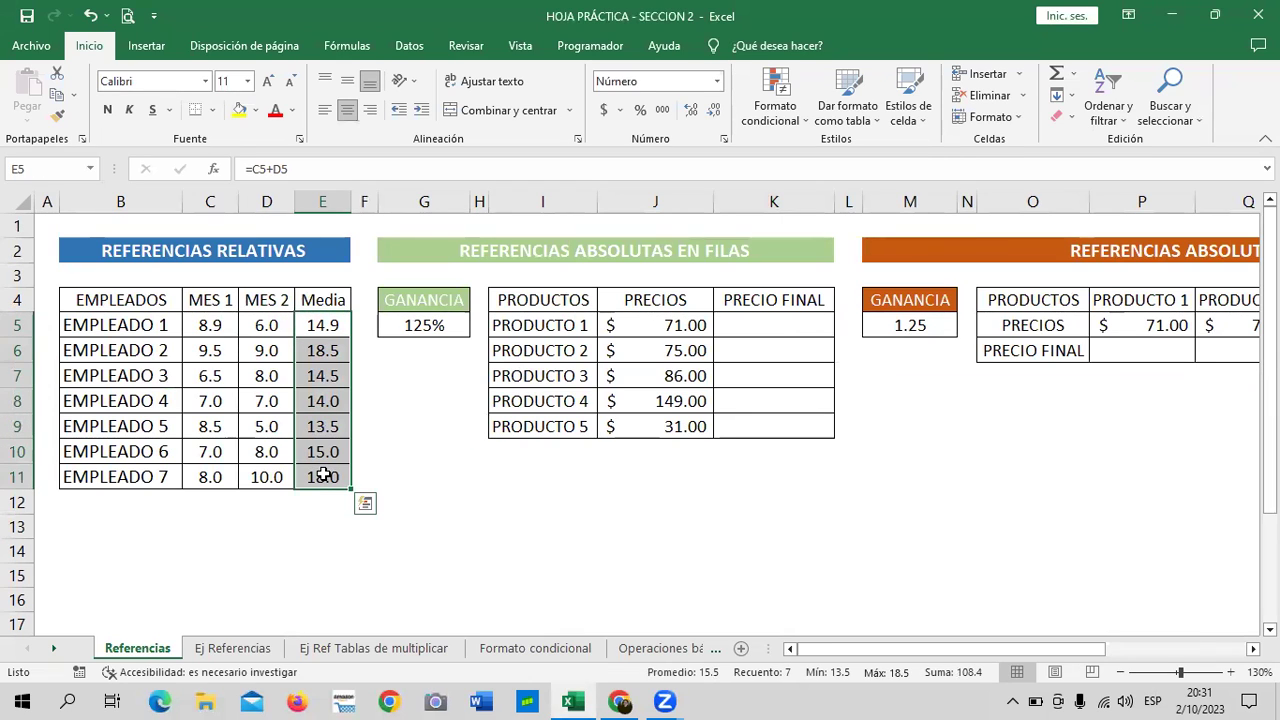
{"action": "key", "text": "Delete"}
{"action": "left_click", "coordinate": [410, 472]}
{"action": "left_click", "coordinate": [320, 328]}
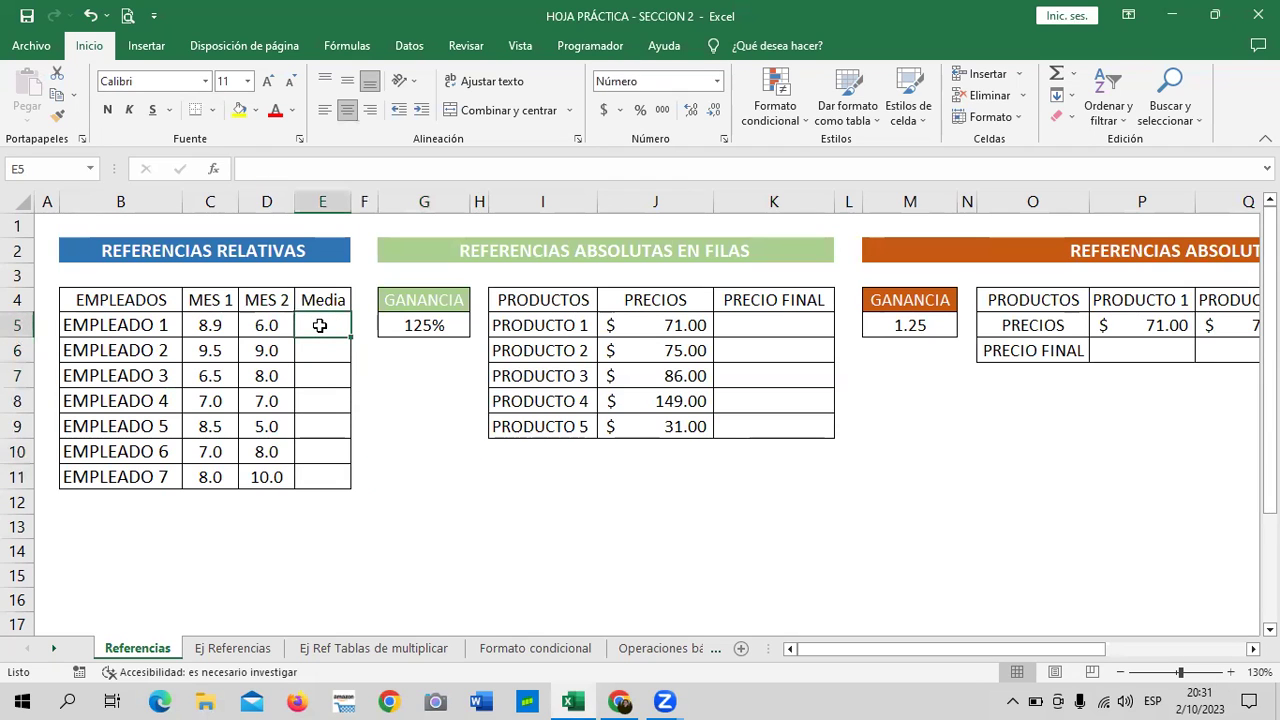
- Enter =PROMEDIO(C5:D5) in E5 to average EMPLEADO 1's two months, giving 7.5
{"action": "type", "text": "=PRO"}
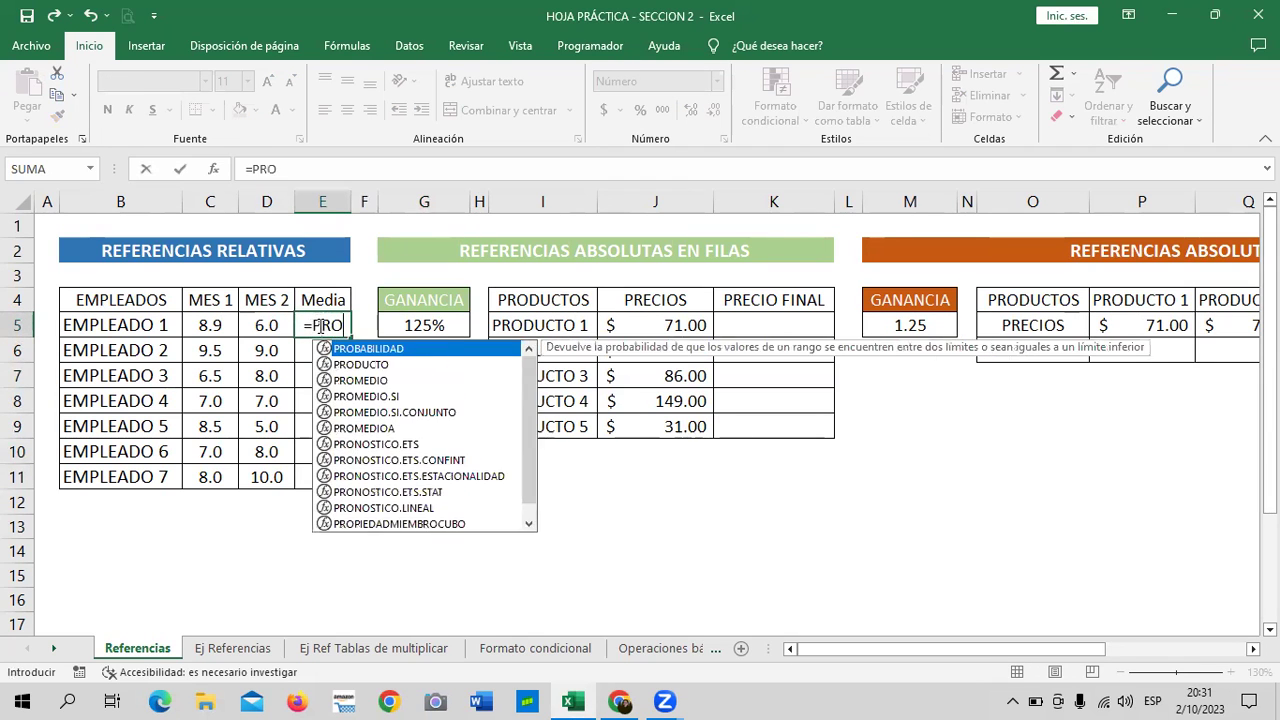
{"action": "type", "text": "M"}
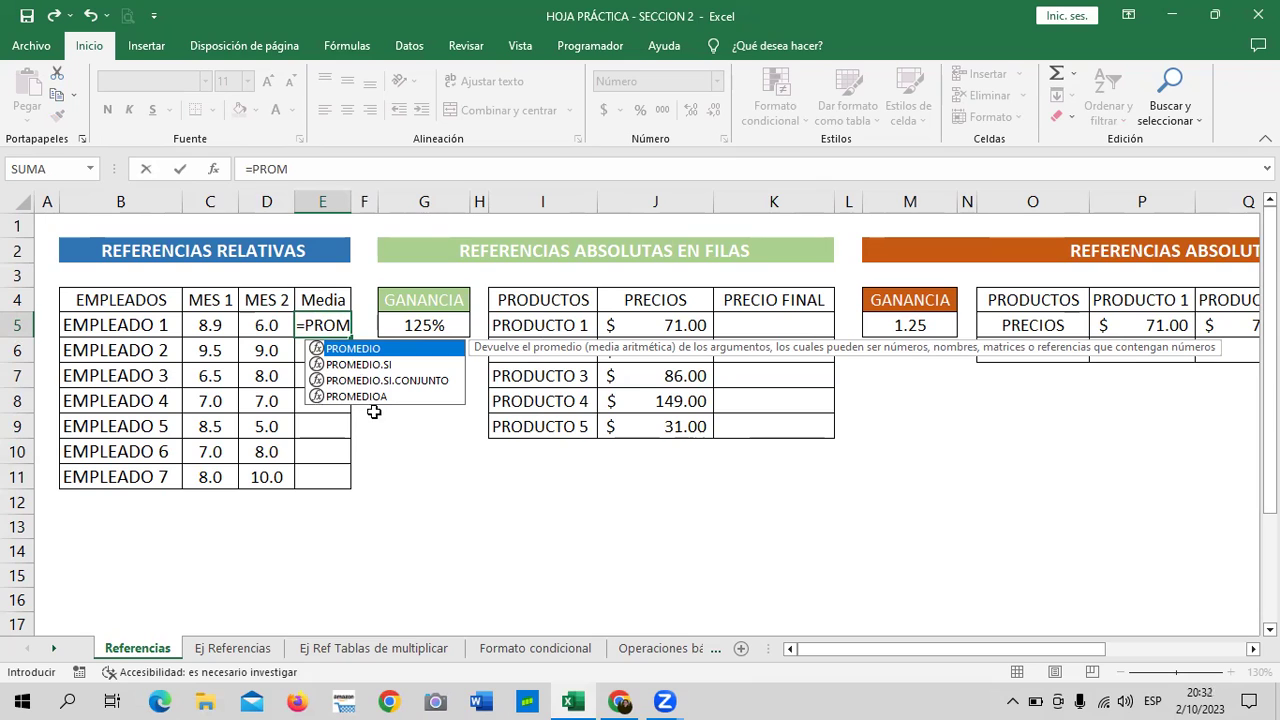
{"action": "double_click", "coordinate": [371, 350]}
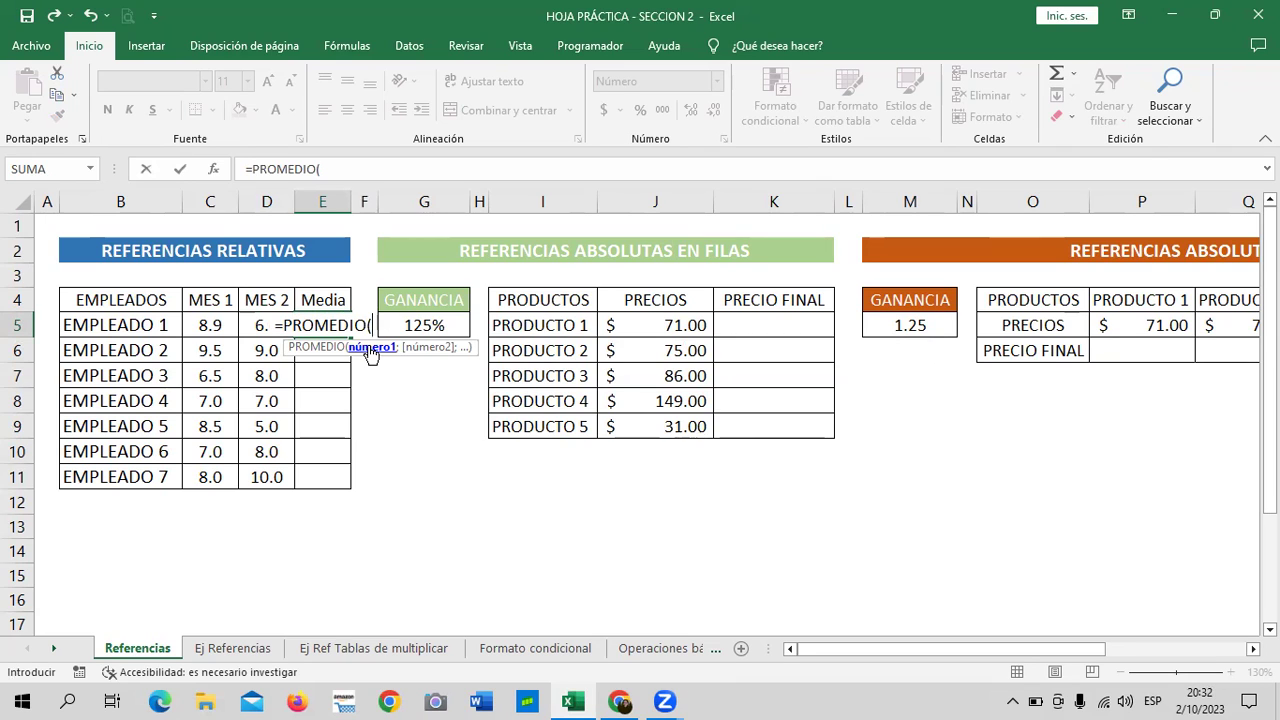
{"action": "left_click_drag", "start_coordinate": [214, 325], "coordinate": [266, 322]}
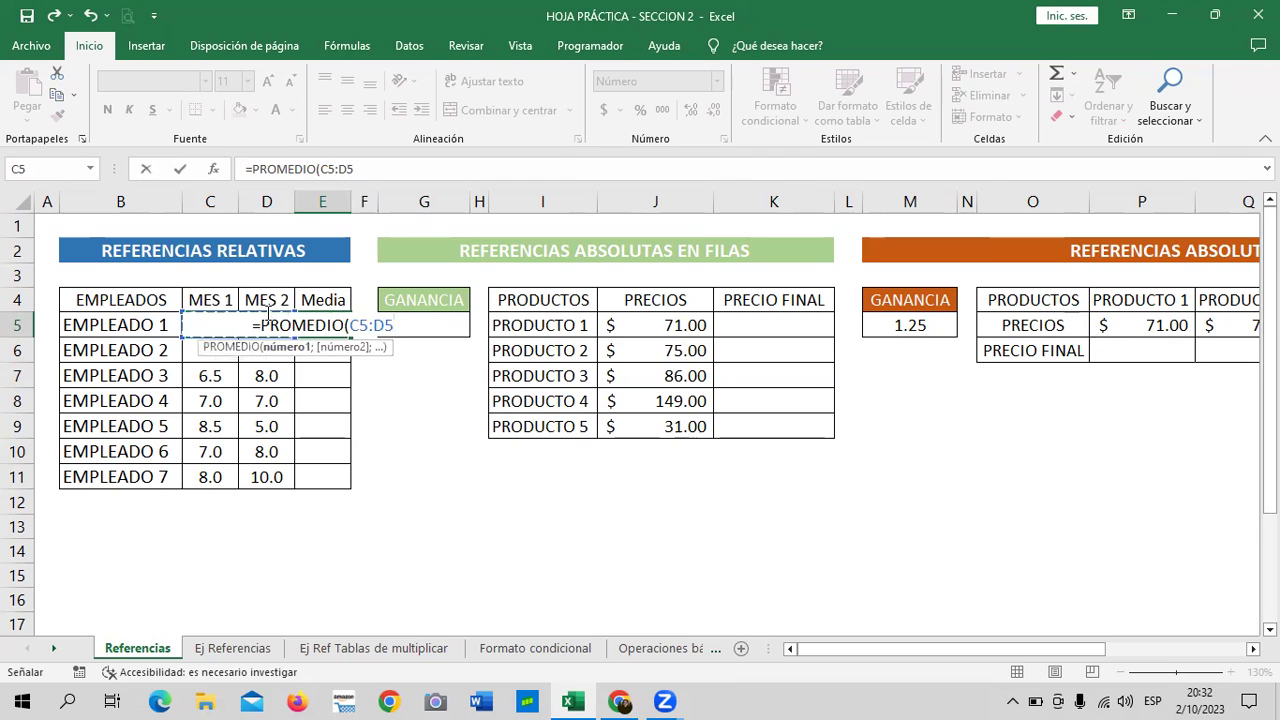
{"action": "left_click", "coordinate": [399, 174]}
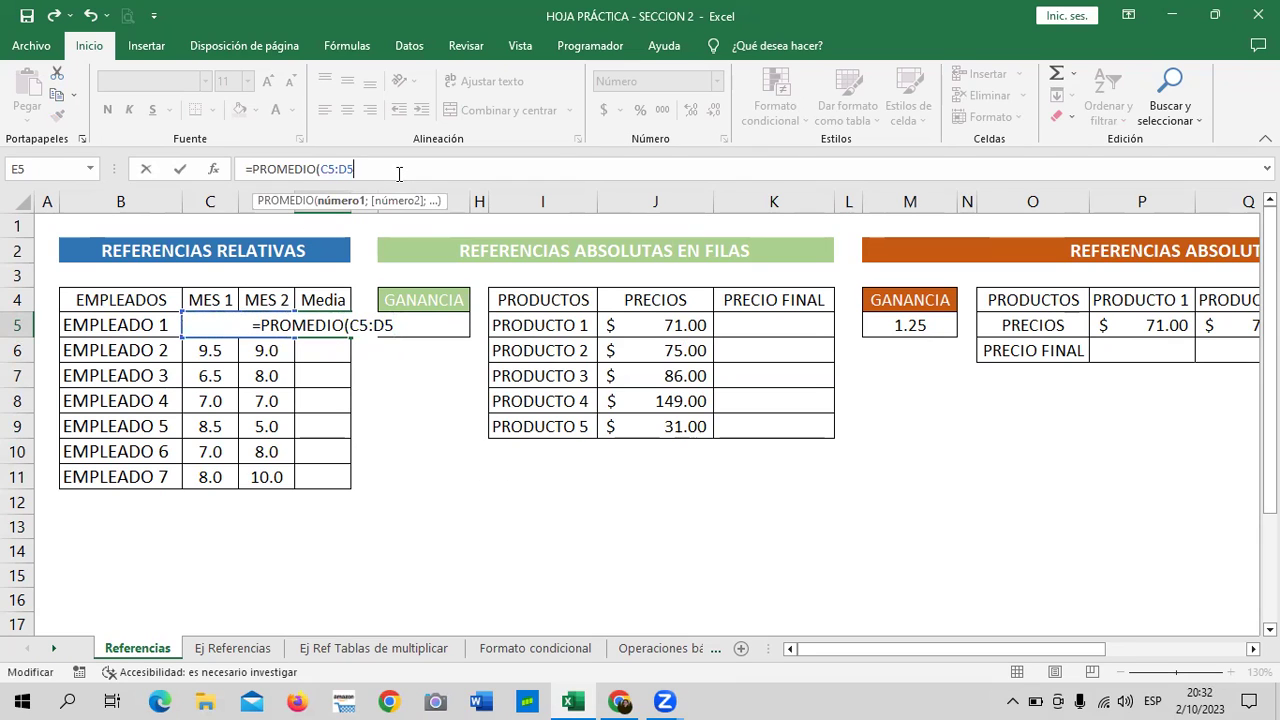
{"action": "type", "text": ")"}
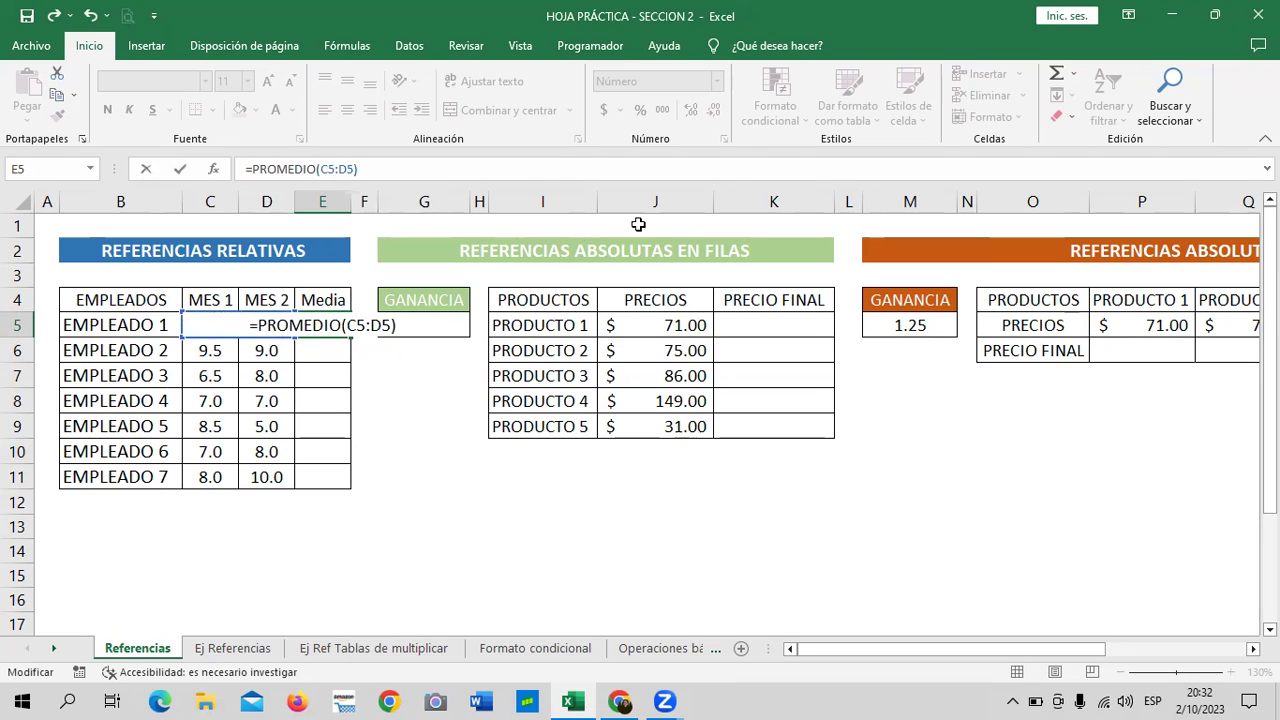
{"action": "key", "text": "Return"}
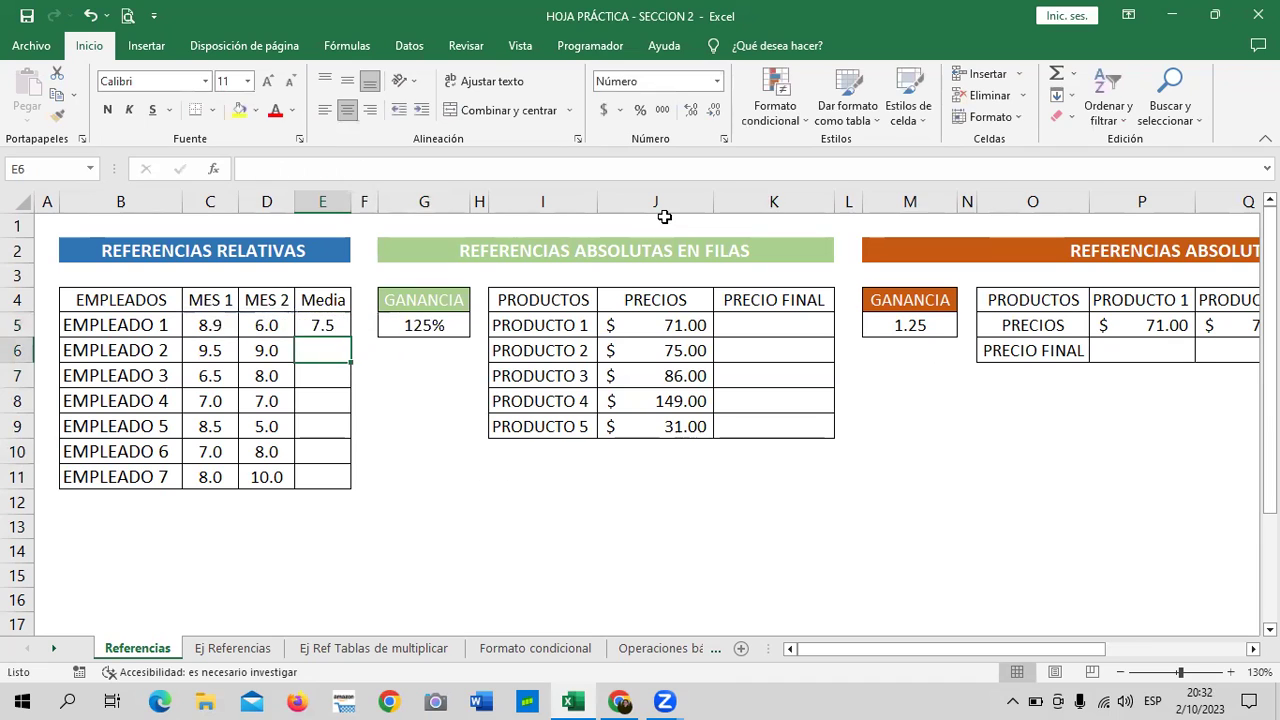
- Trim E5's formula back to =PROMEDIO( by deleting its C5:D5 range
{"action": "left_click", "coordinate": [310, 321]}
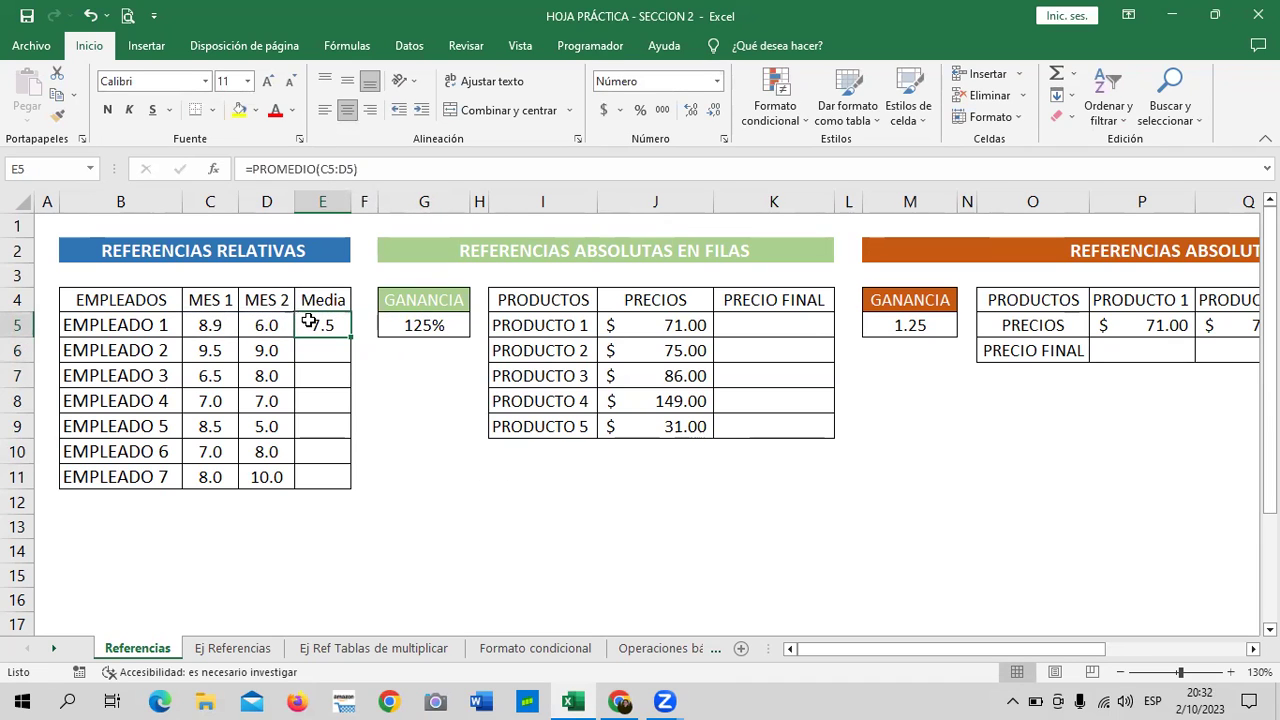
{"action": "left_click", "coordinate": [410, 168]}
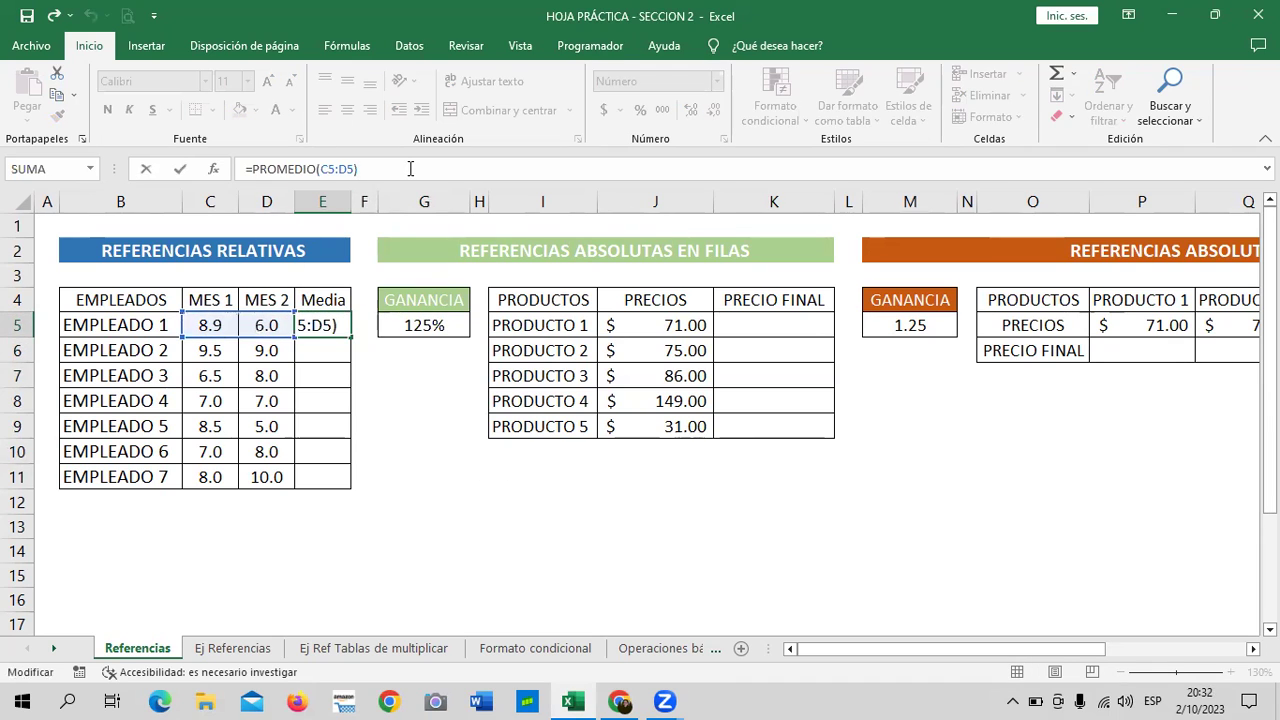
{"action": "key", "text": "BackSpace"}
{"action": "key", "text": "BackSpace"}
{"action": "key", "text": "BackSpace"}
{"action": "key", "text": "BackSpace"}
{"action": "key", "text": "BackSpace"}
{"action": "key", "text": "BackSpace"}
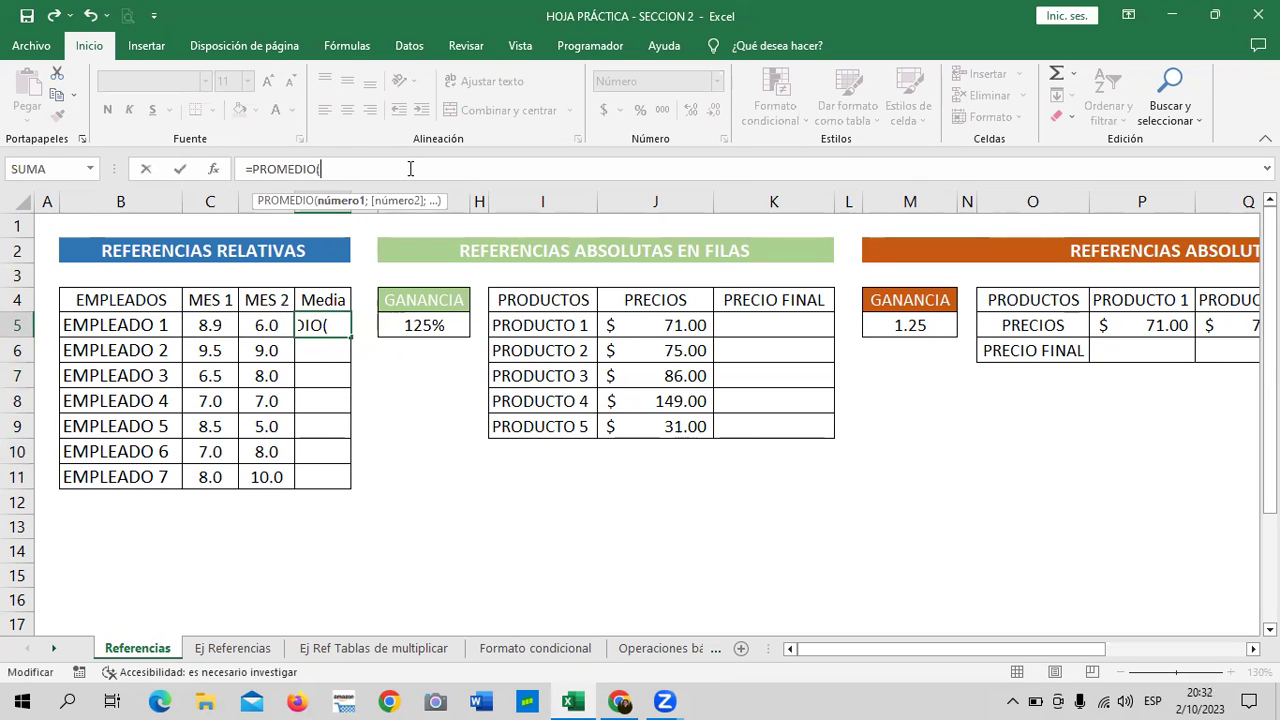
{"action": "key", "text": "BackSpace"}
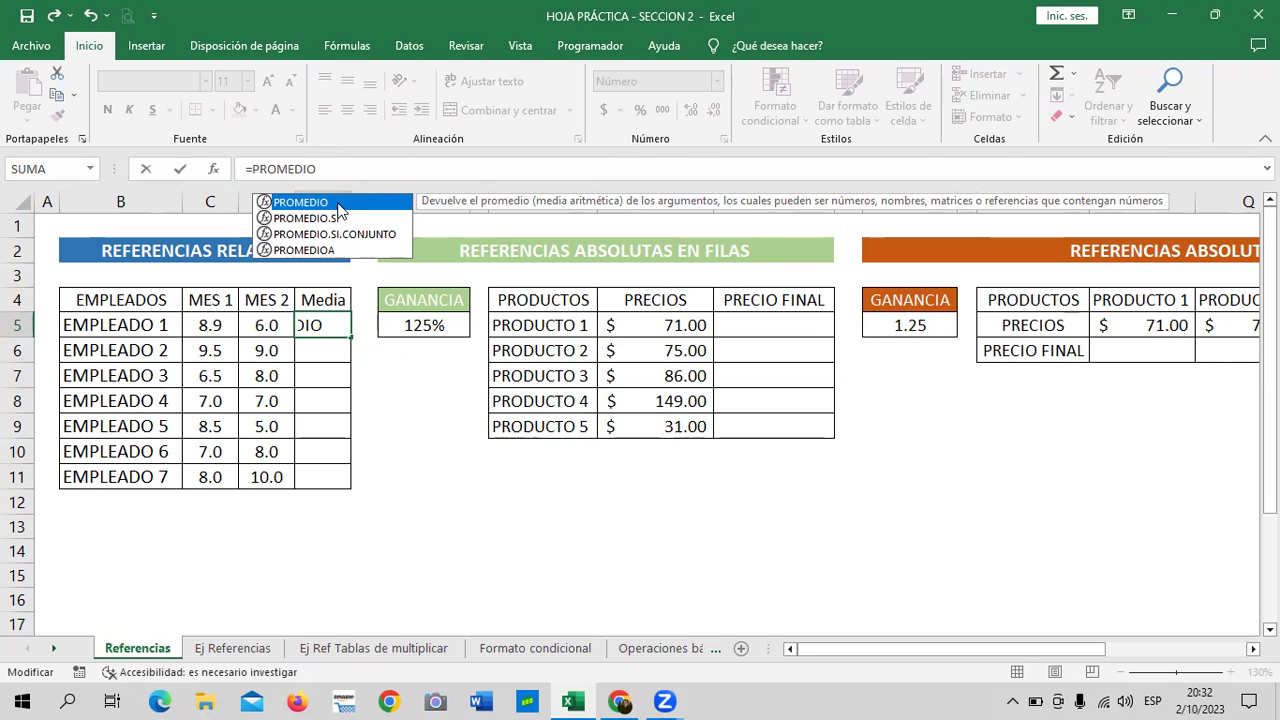
{"action": "double_click", "coordinate": [339, 204]}
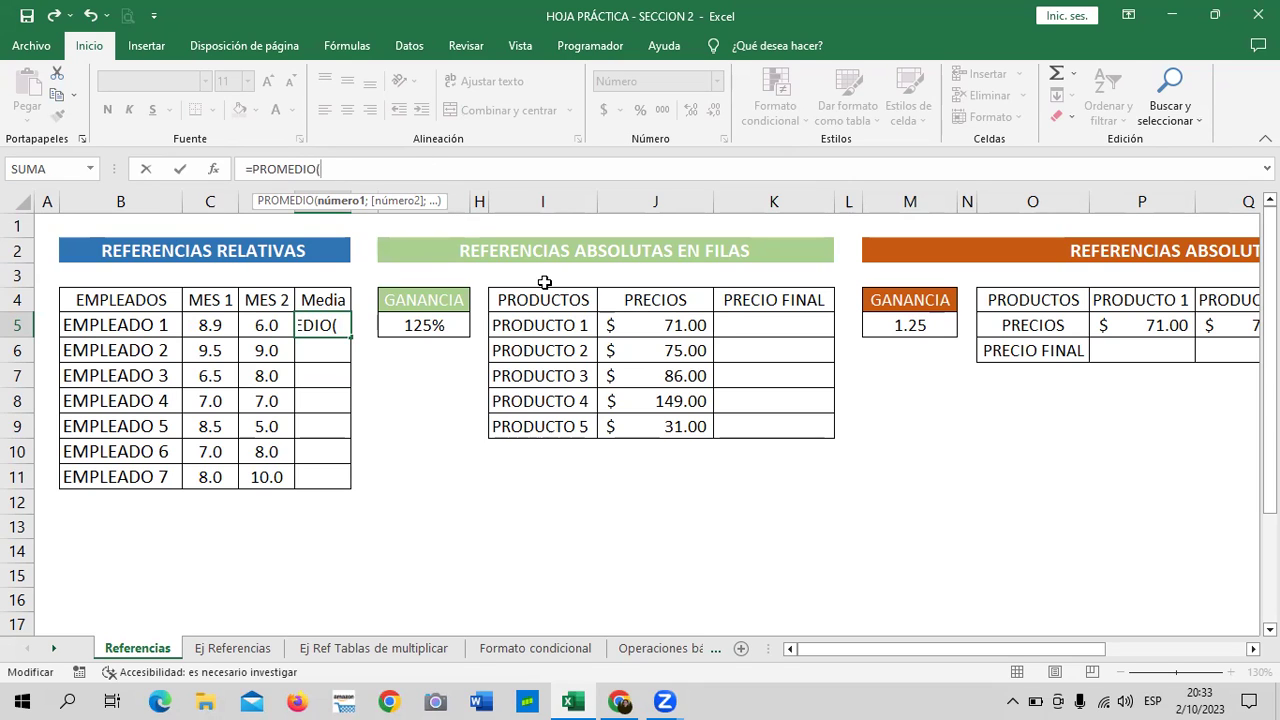
- Re-enter the C5:D5 range so E5 reads =PROMEDIO(C5:D5)
{"action": "key", "text": "Left"}
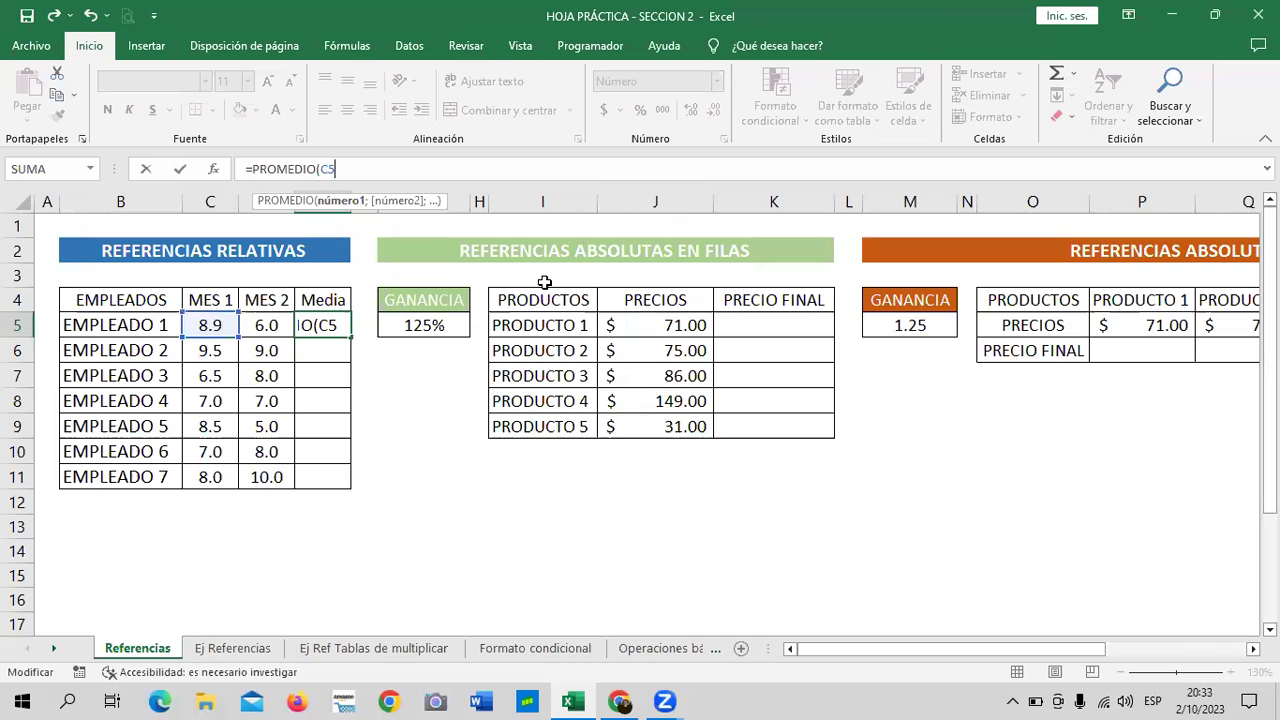
{"action": "type", "text": ":"}
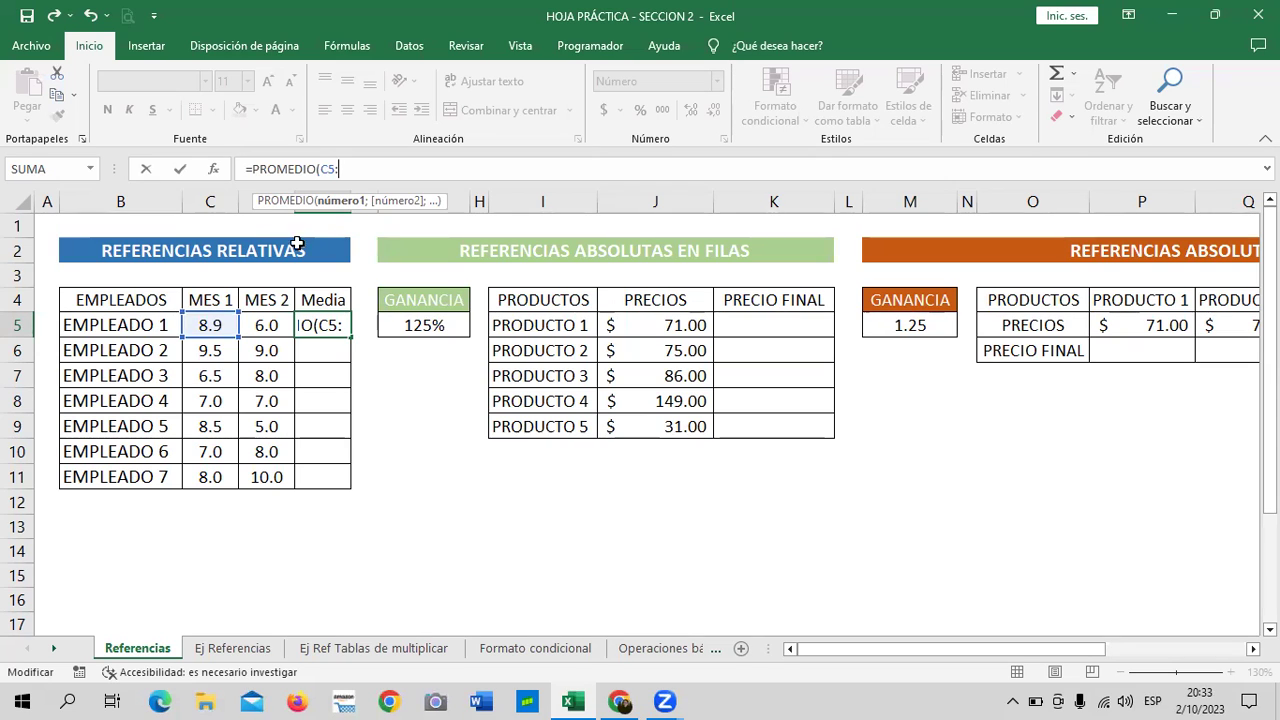
{"action": "type", "text": "D5"}
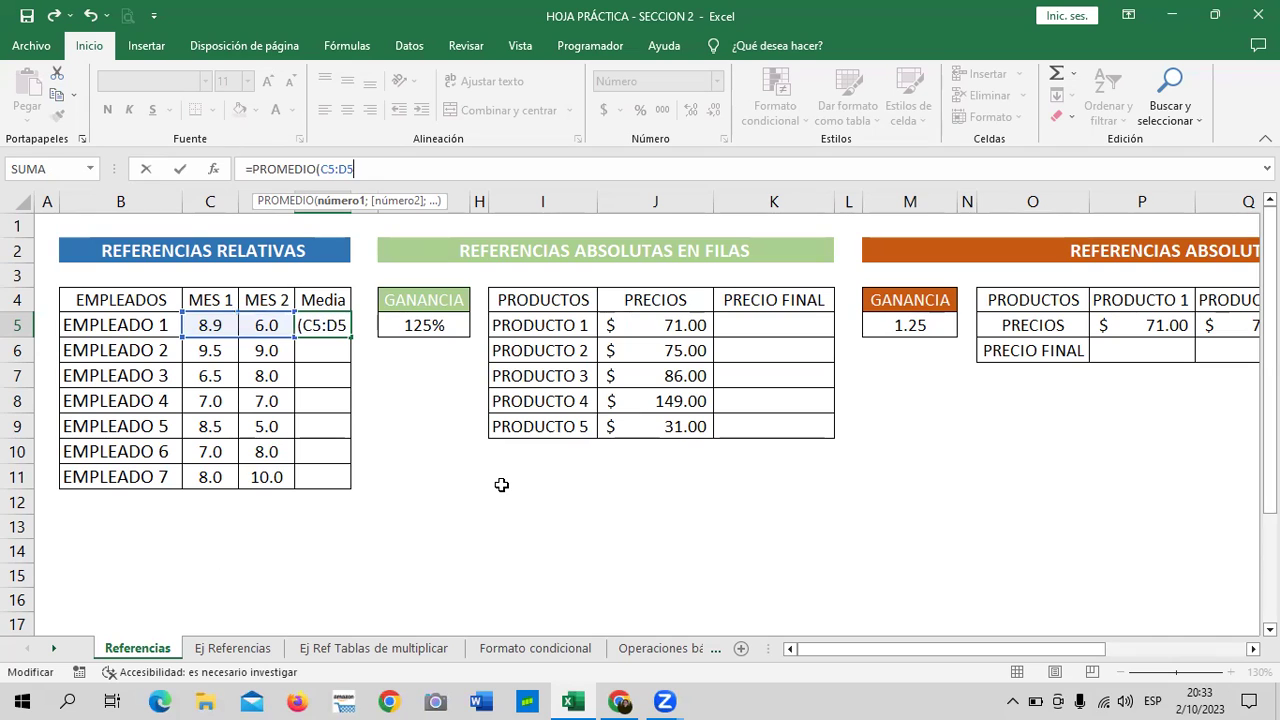
{"action": "type", "text": ")"}
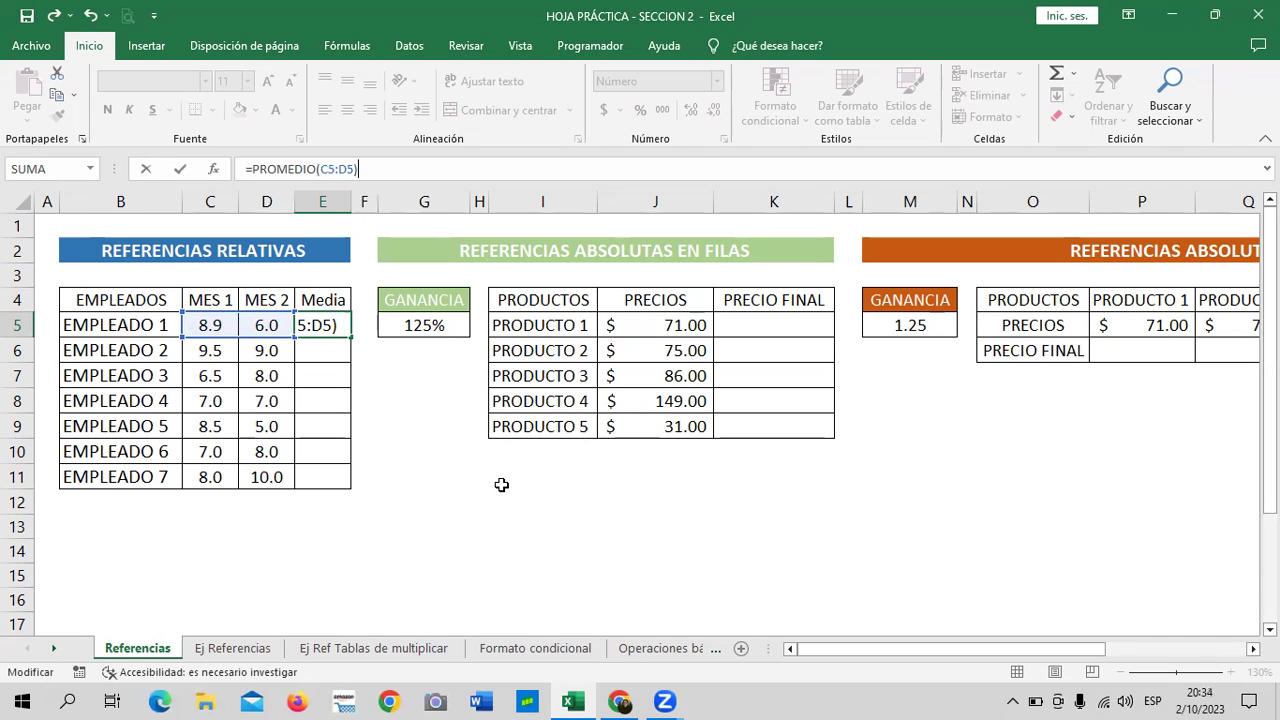
- Rebuild E5's range as C5:D5 using F8 extend mode and commit =PROMEDIO(C5:D5), showing 7.5
{"action": "key", "text": "Return"}
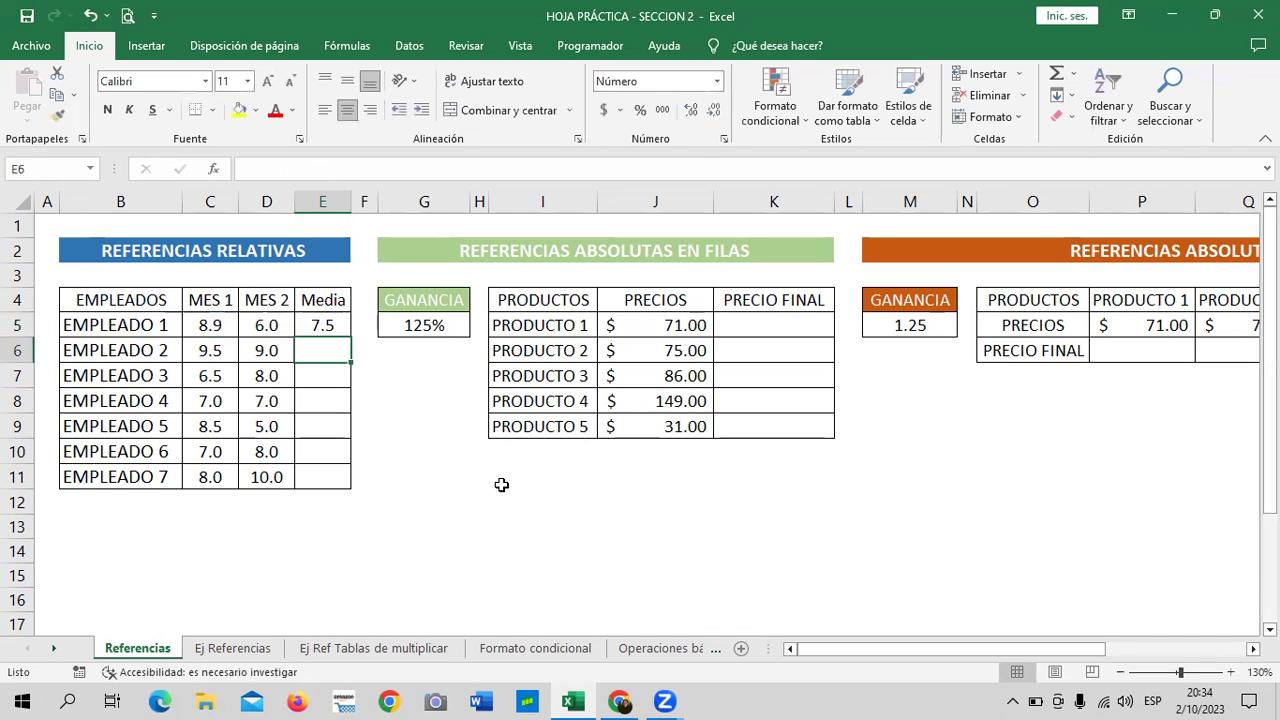
{"action": "left_click", "coordinate": [322, 322]}
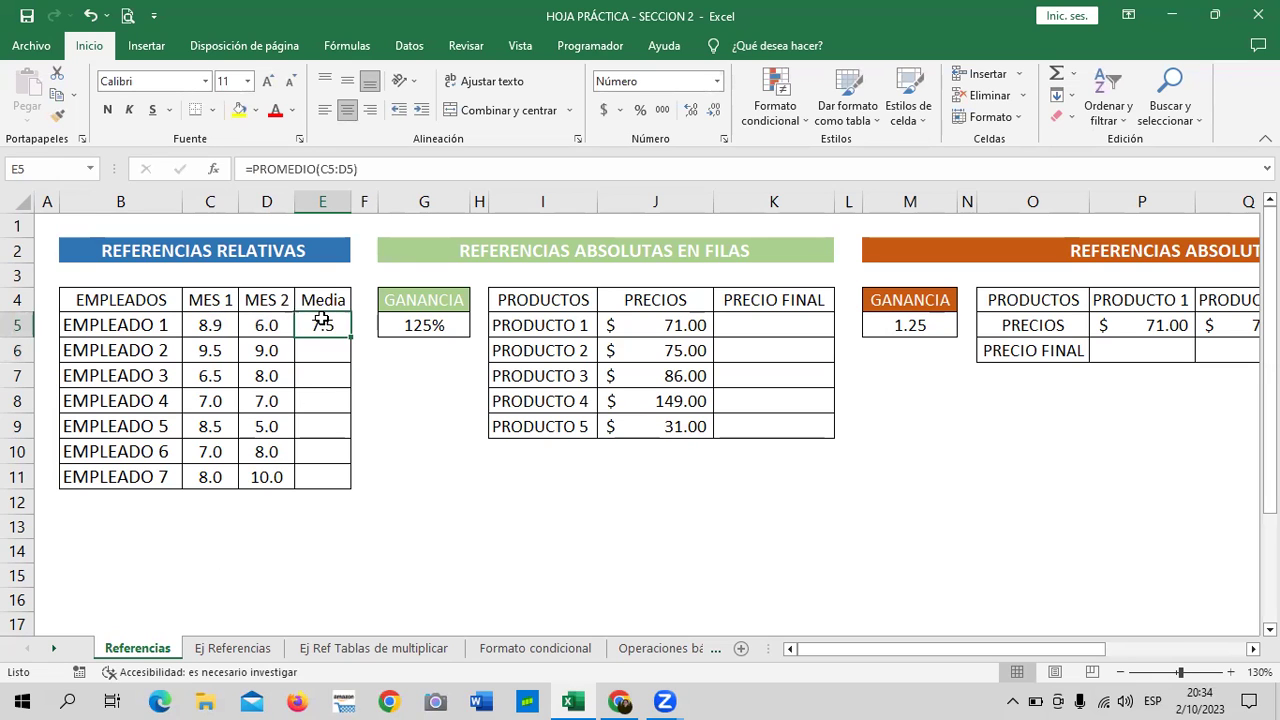
{"action": "left_click", "coordinate": [414, 163]}
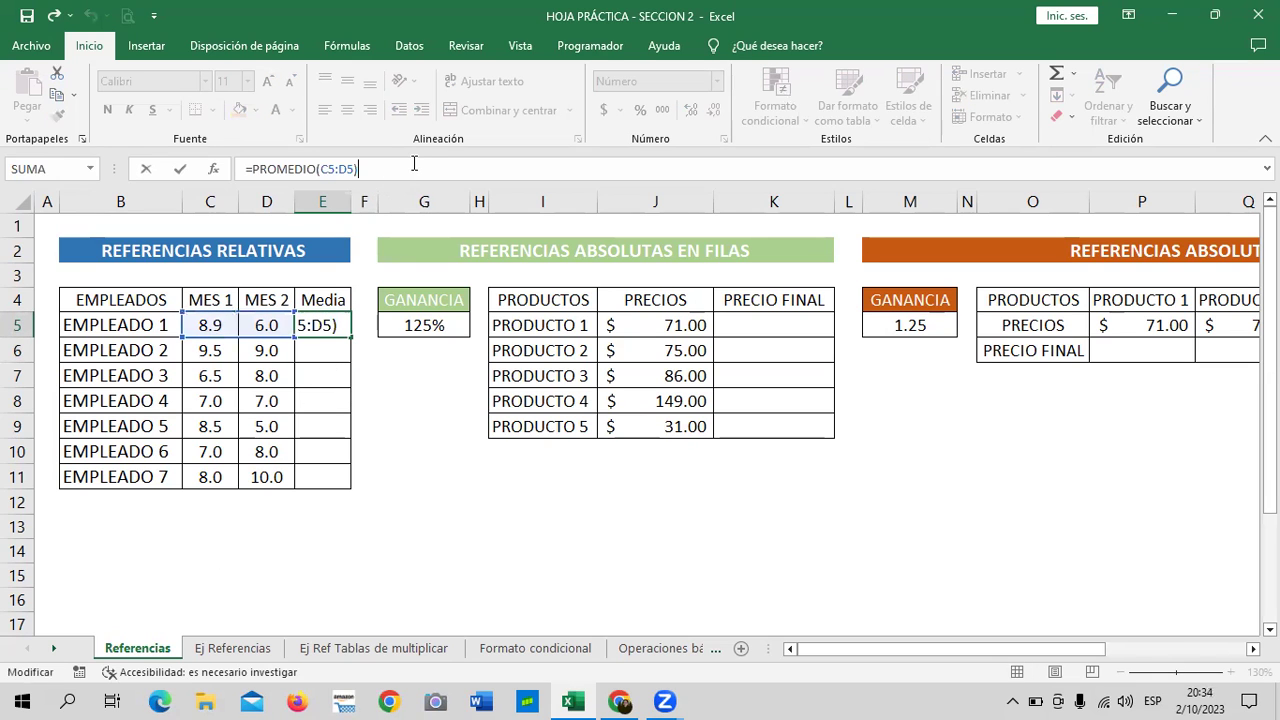
{"action": "key", "text": "BackSpace"}
{"action": "key", "text": "BackSpace"}
{"action": "key", "text": "BackSpace"}
{"action": "key", "text": "BackSpace"}
{"action": "key", "text": "BackSpace"}
{"action": "key", "text": "BackSpace"}
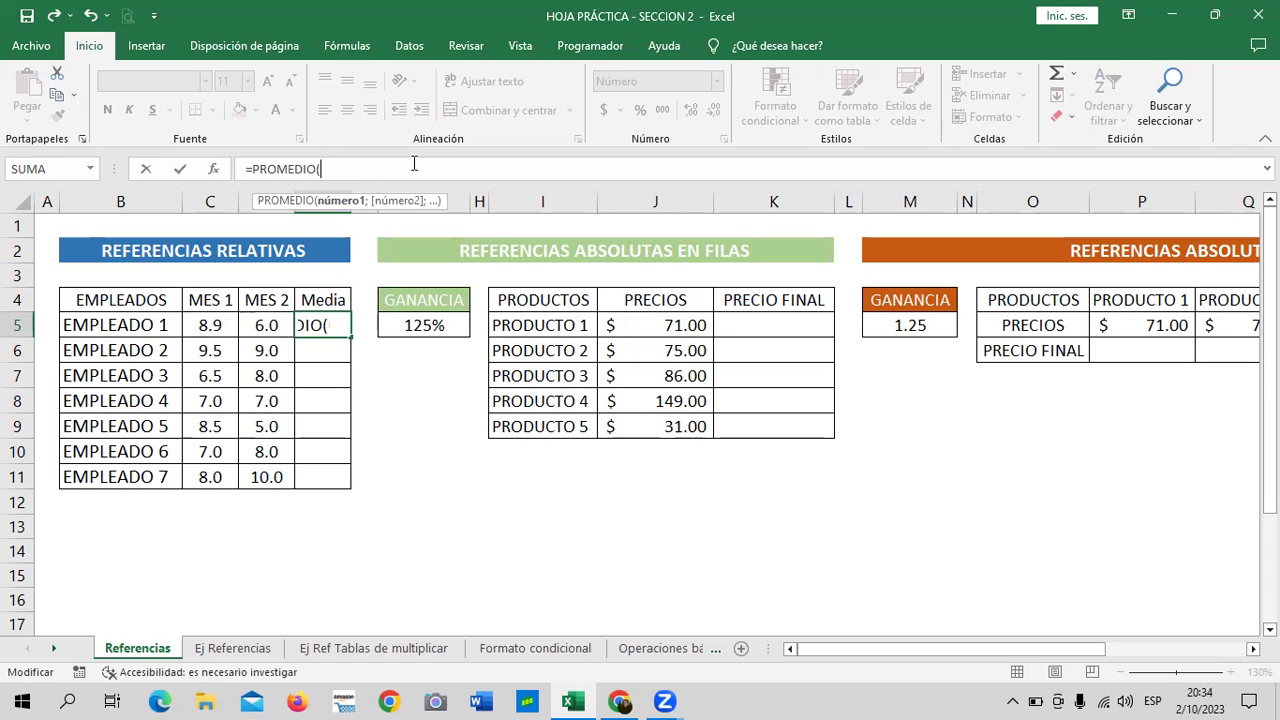
{"action": "left_click", "coordinate": [203, 325]}
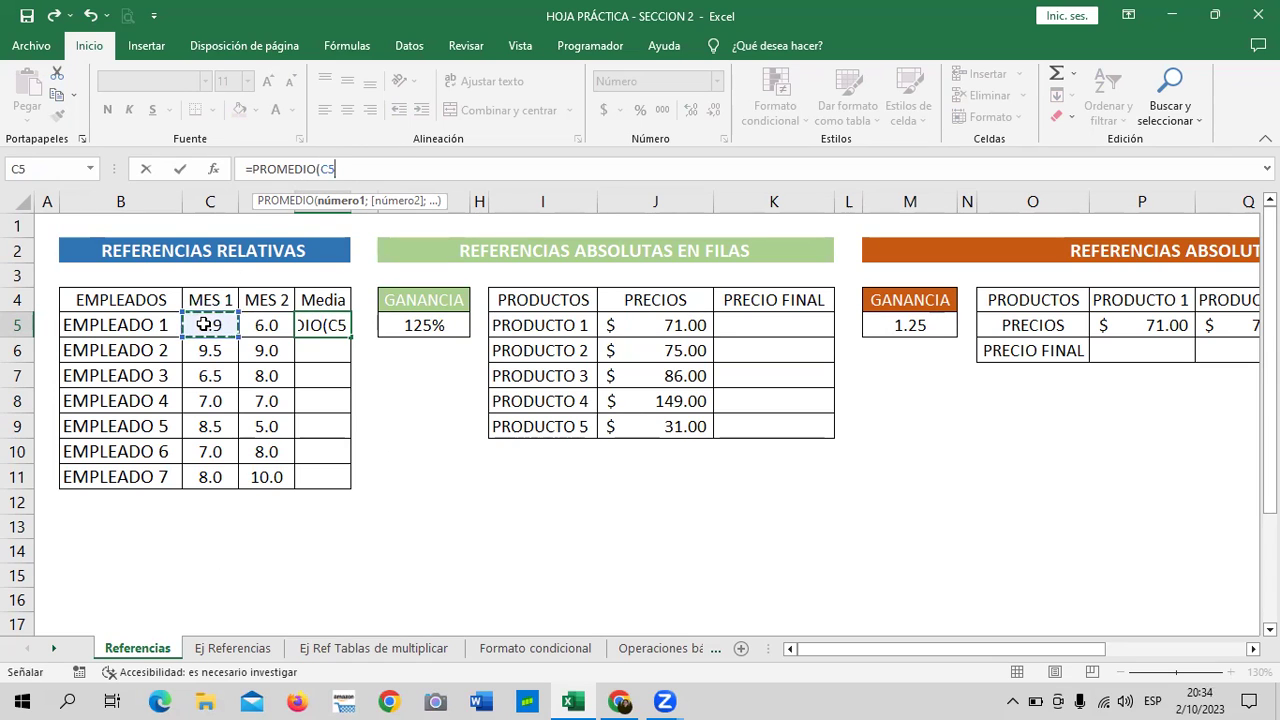
{"action": "key", "text": "F8"}
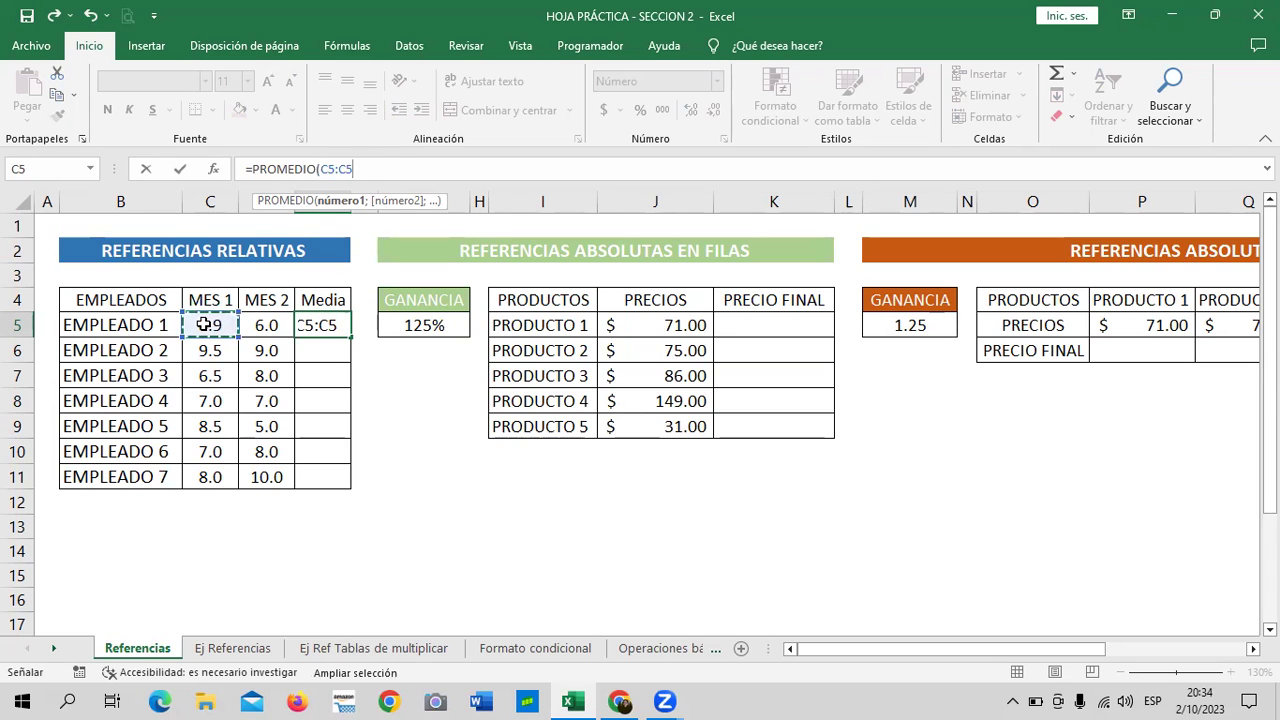
{"action": "left_click", "coordinate": [264, 325]}
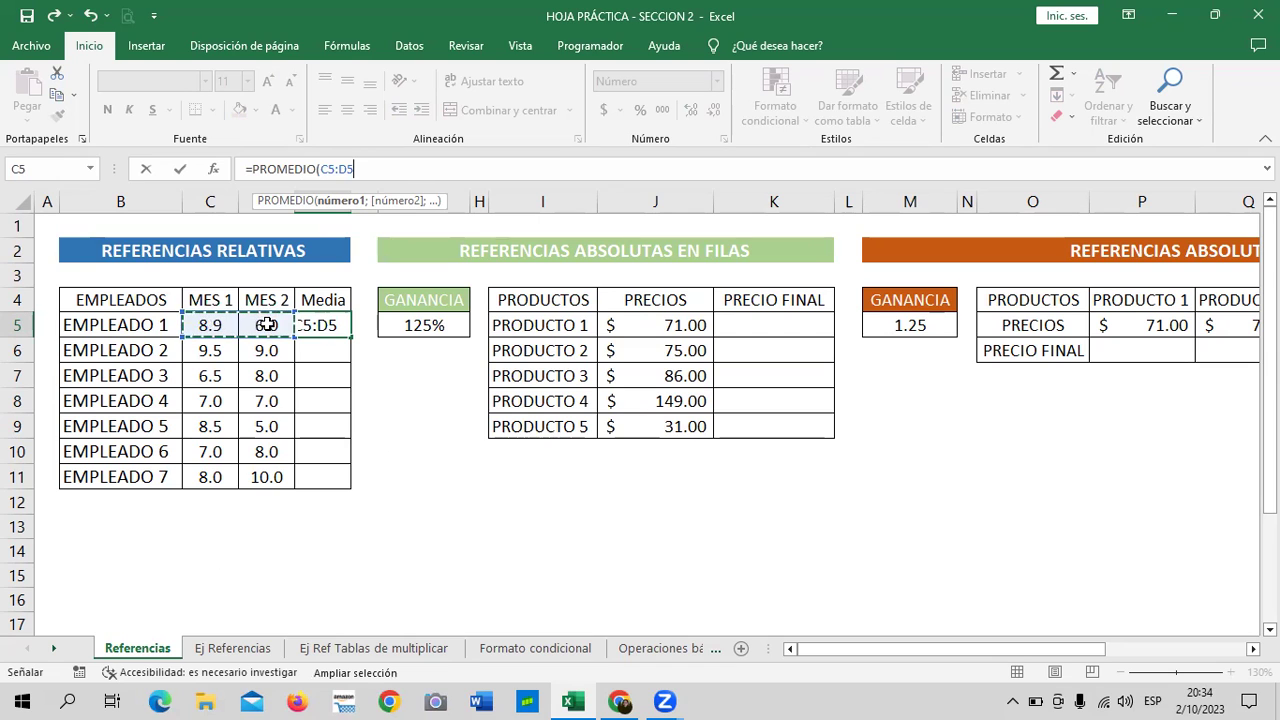
{"action": "type", "text": ")"}
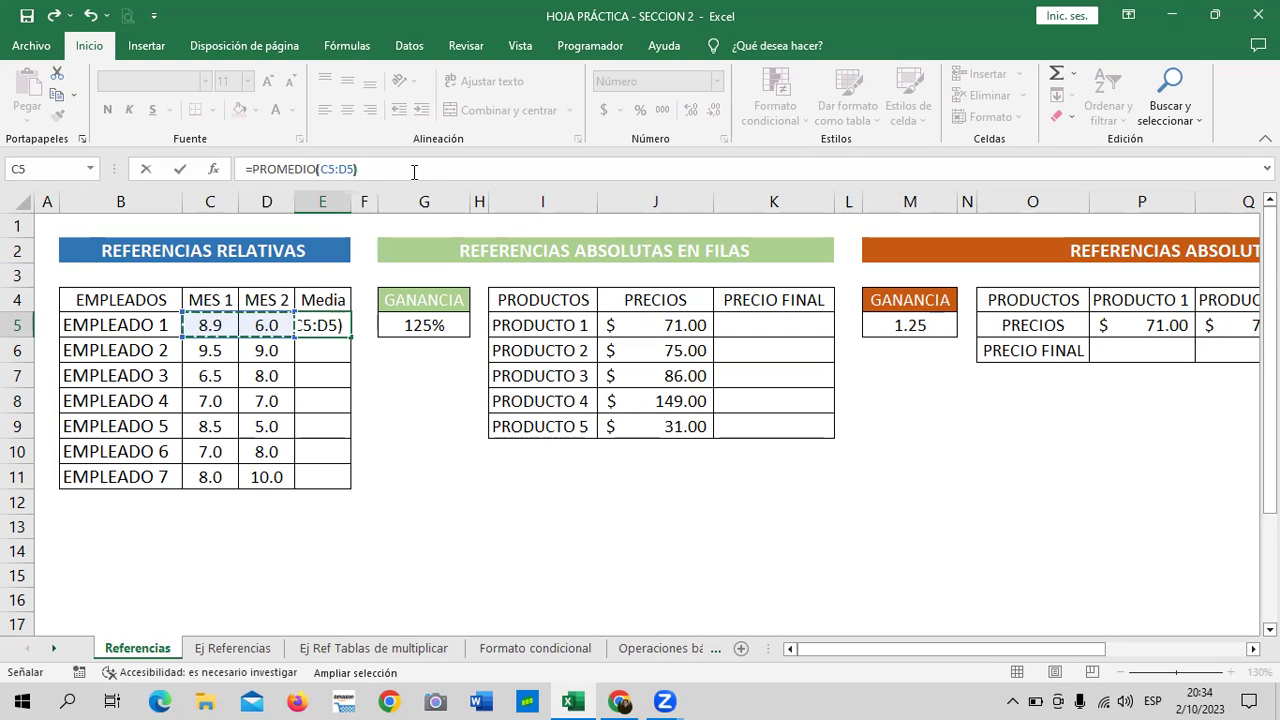
{"action": "key", "text": "Return"}
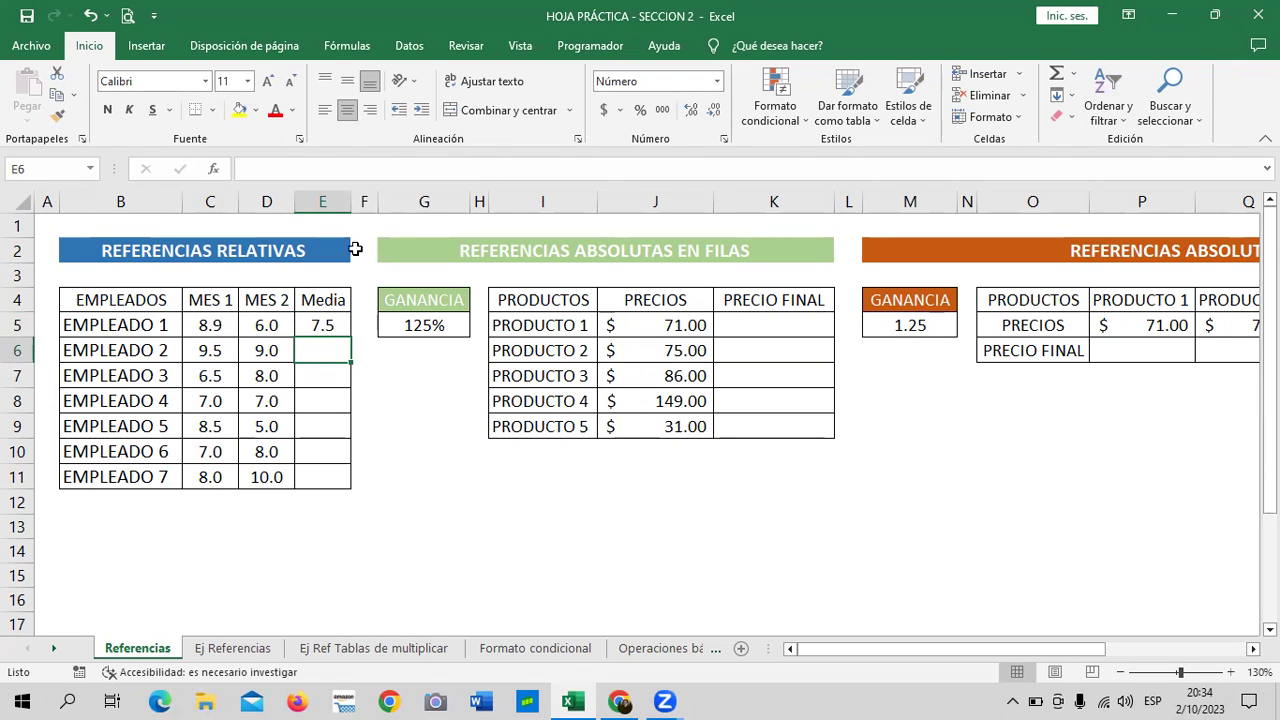
- Fill the E5 average down to E11, giving 9.3, 7.3, 7.0, 6.8, 7.5 and 9.0
{"action": "left_click", "coordinate": [326, 320]}
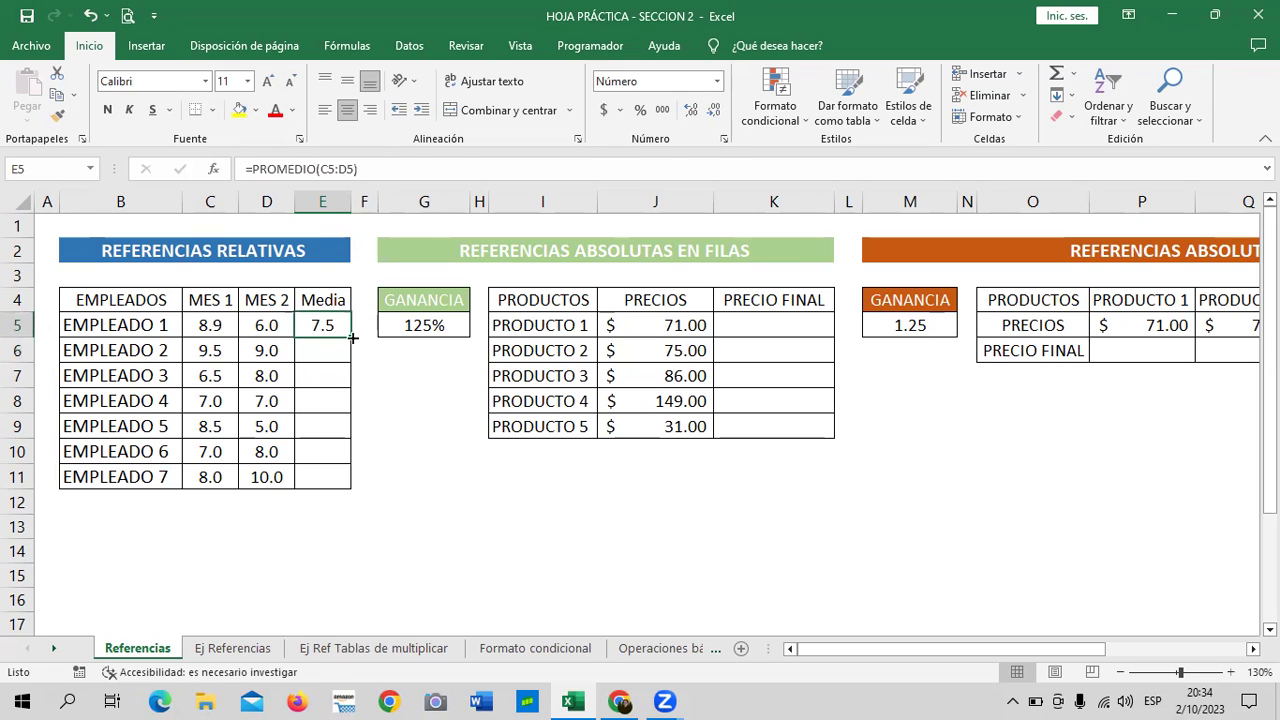
{"action": "left_click_drag", "start_coordinate": [352, 338], "coordinate": [345, 489]}
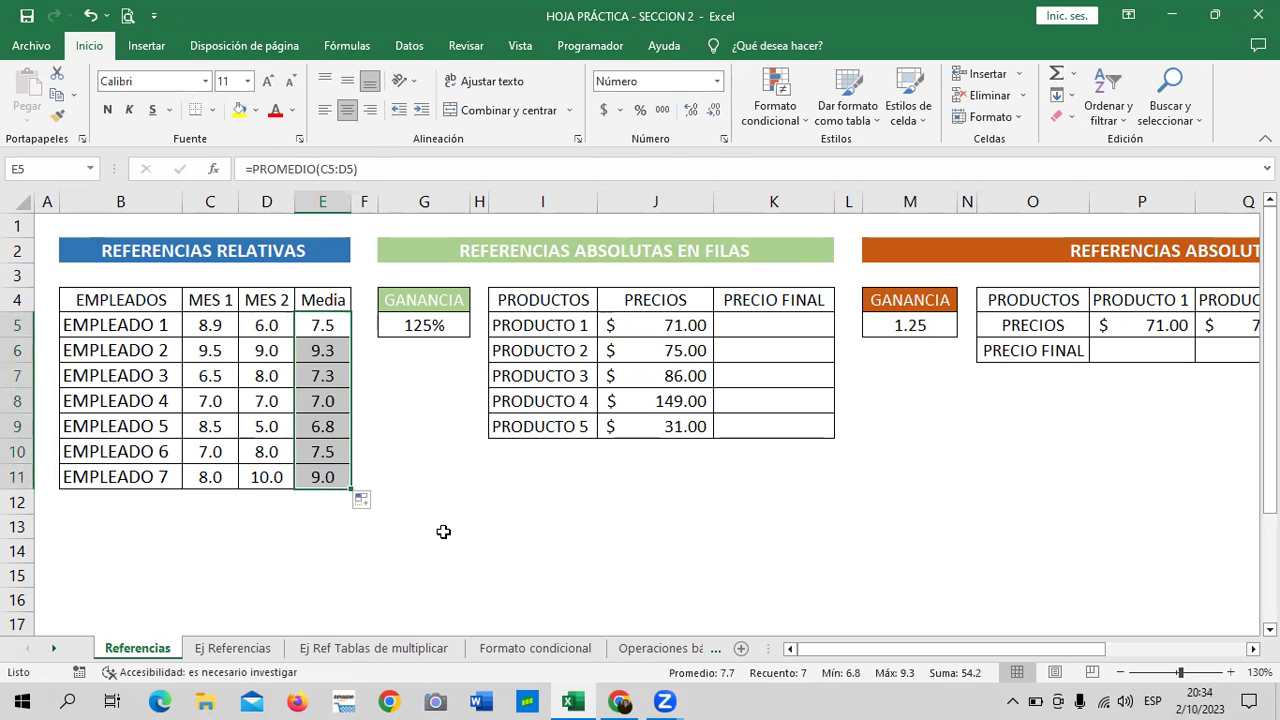
{"action": "left_click", "coordinate": [308, 322]}
{"action": "key", "text": "ctrl+shift+Down"}
{"action": "left_click", "coordinate": [424, 476]}
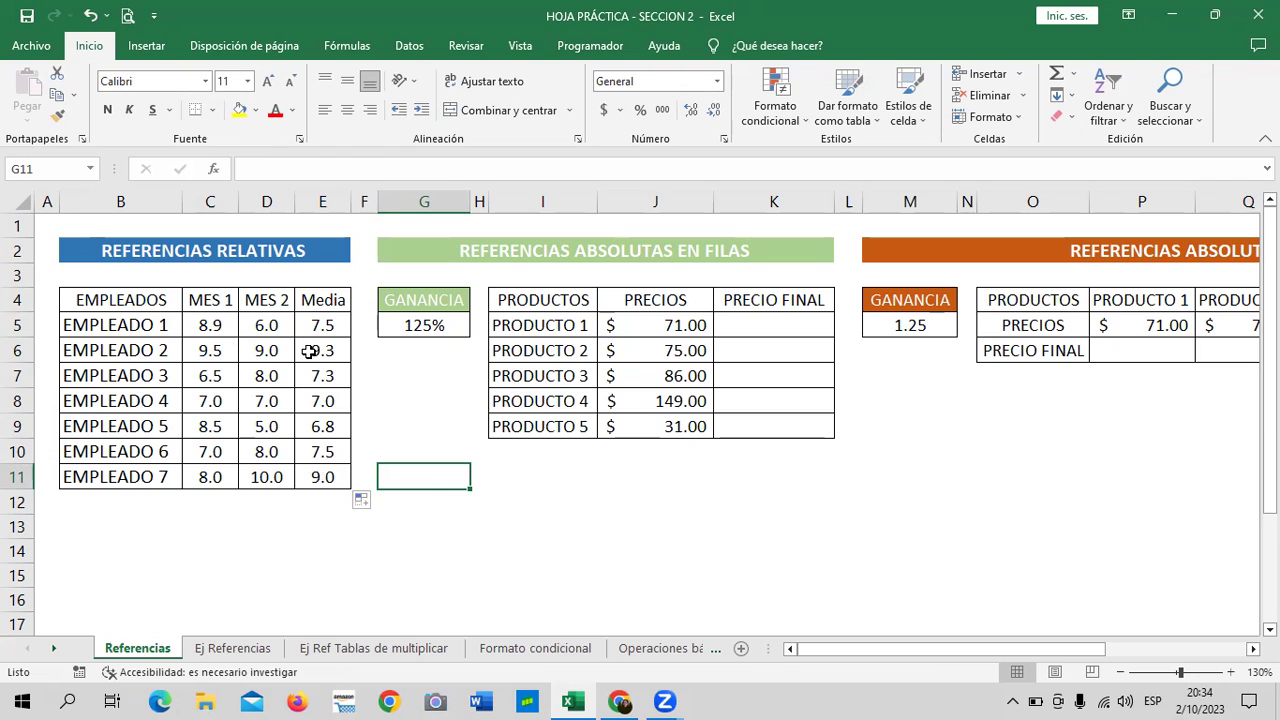
- Apply the Normal cell style to the empty block B13:K16 below the tables
{"action": "left_click", "coordinate": [584, 532]}
{"action": "left_click", "coordinate": [325, 552]}
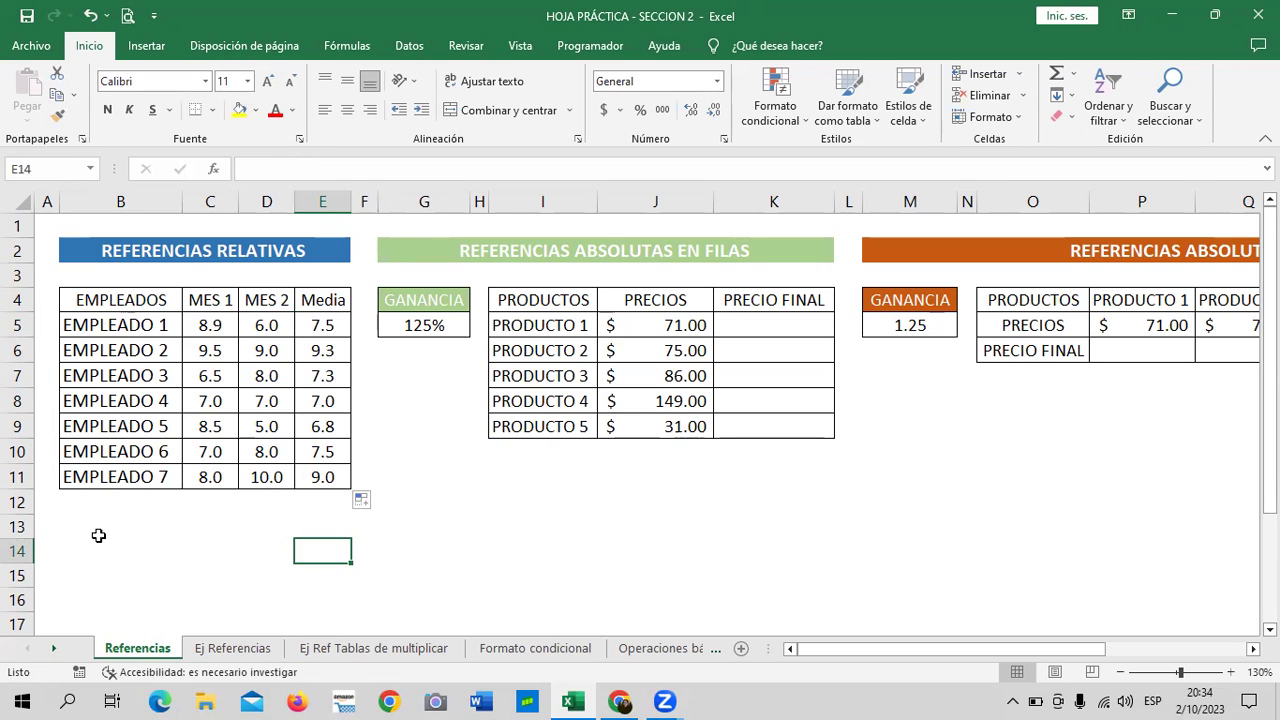
{"action": "left_click", "coordinate": [219, 545]}
{"action": "left_click_drag", "start_coordinate": [142, 528], "coordinate": [756, 597]}
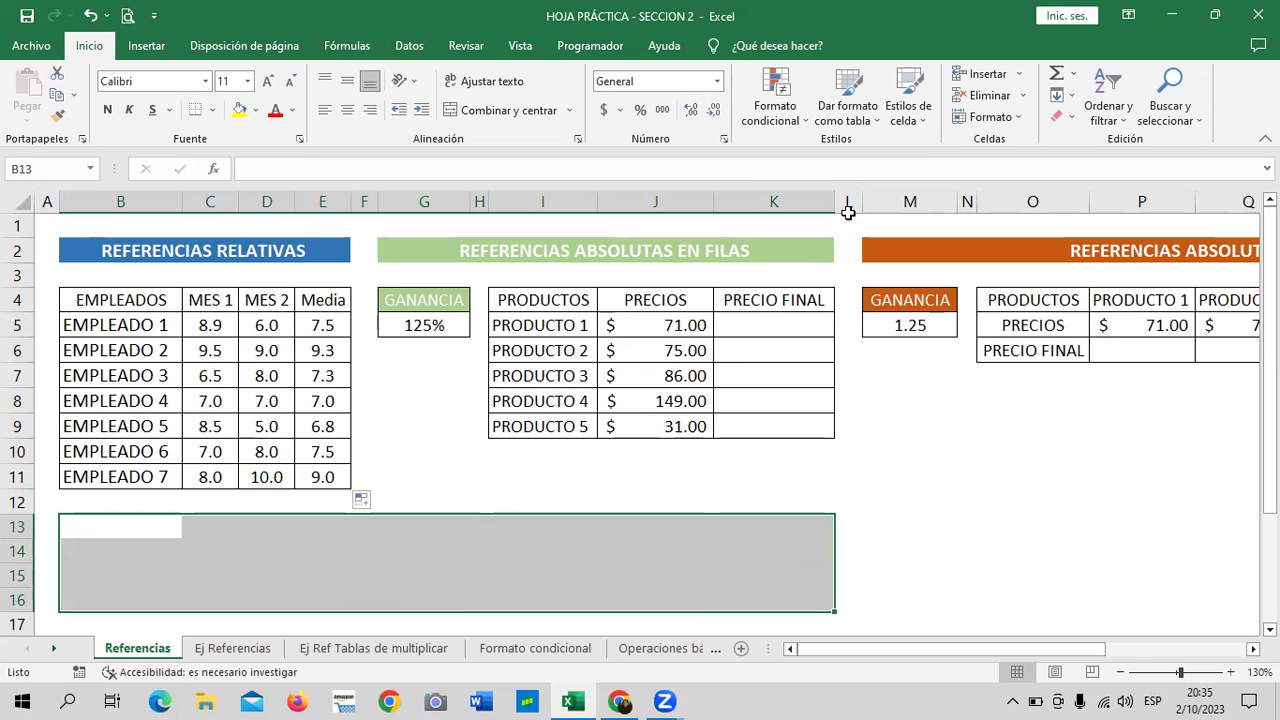
{"action": "left_click", "coordinate": [918, 124]}
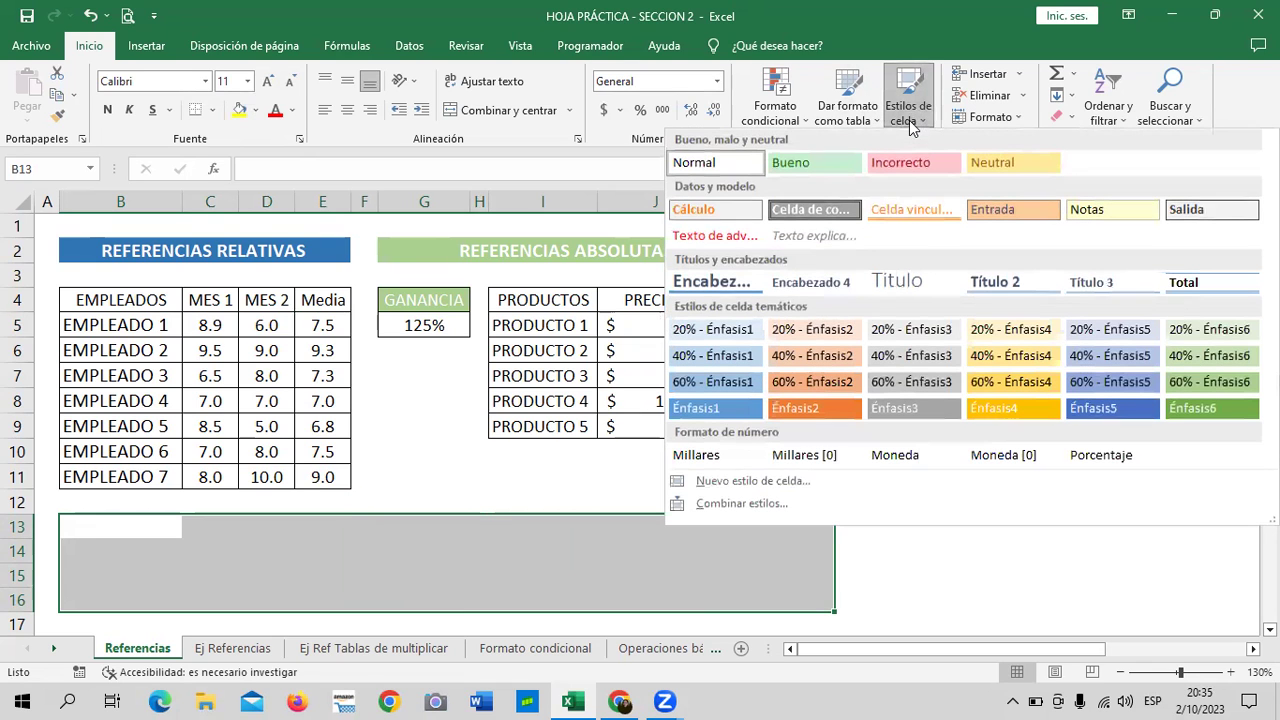
{"action": "left_click", "coordinate": [742, 170]}
{"action": "left_click", "coordinate": [908, 501]}
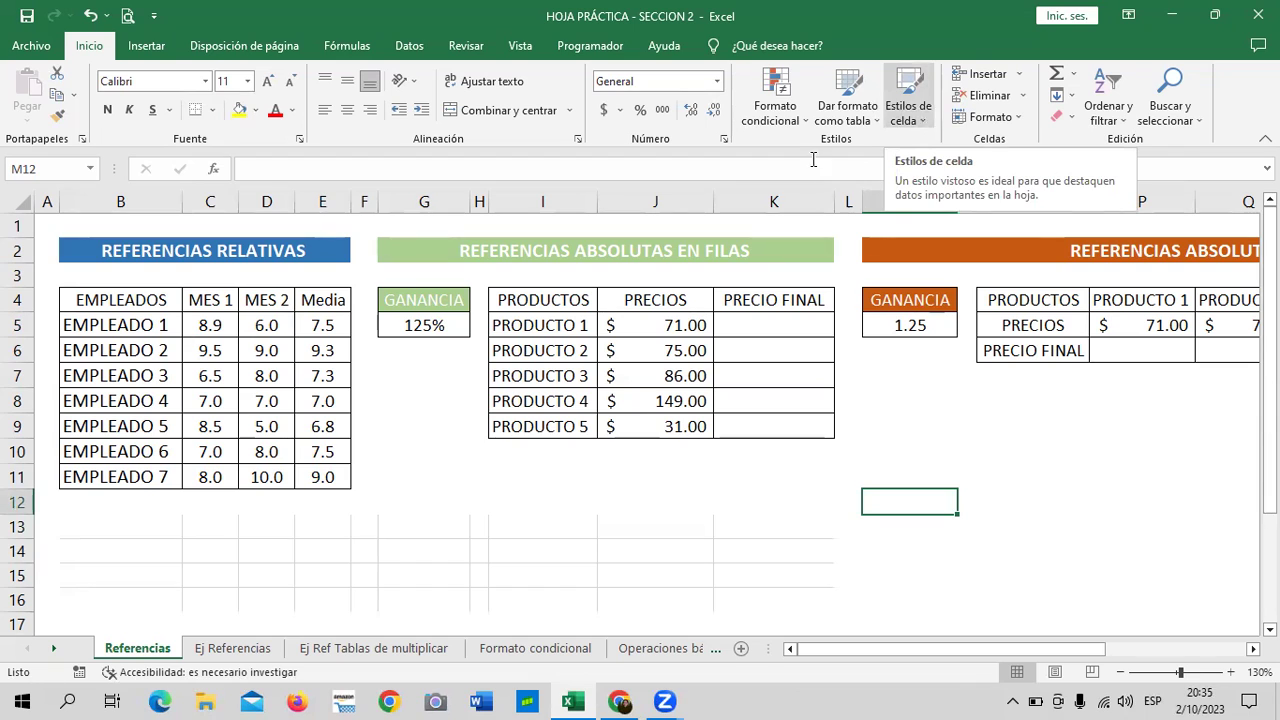
- Put all borders on every cell of the empty block B13:L19
{"action": "scroll", "coordinate": [437, 481], "scroll_direction": "down", "scroll_amount": 2}
{"action": "left_click", "coordinate": [90, 445]}
{"action": "key", "text": "Up"}
{"action": "key", "text": "Up"}
{"action": "key", "text": "Up"}
{"action": "left_click_drag", "start_coordinate": [85, 383], "coordinate": [858, 535]}
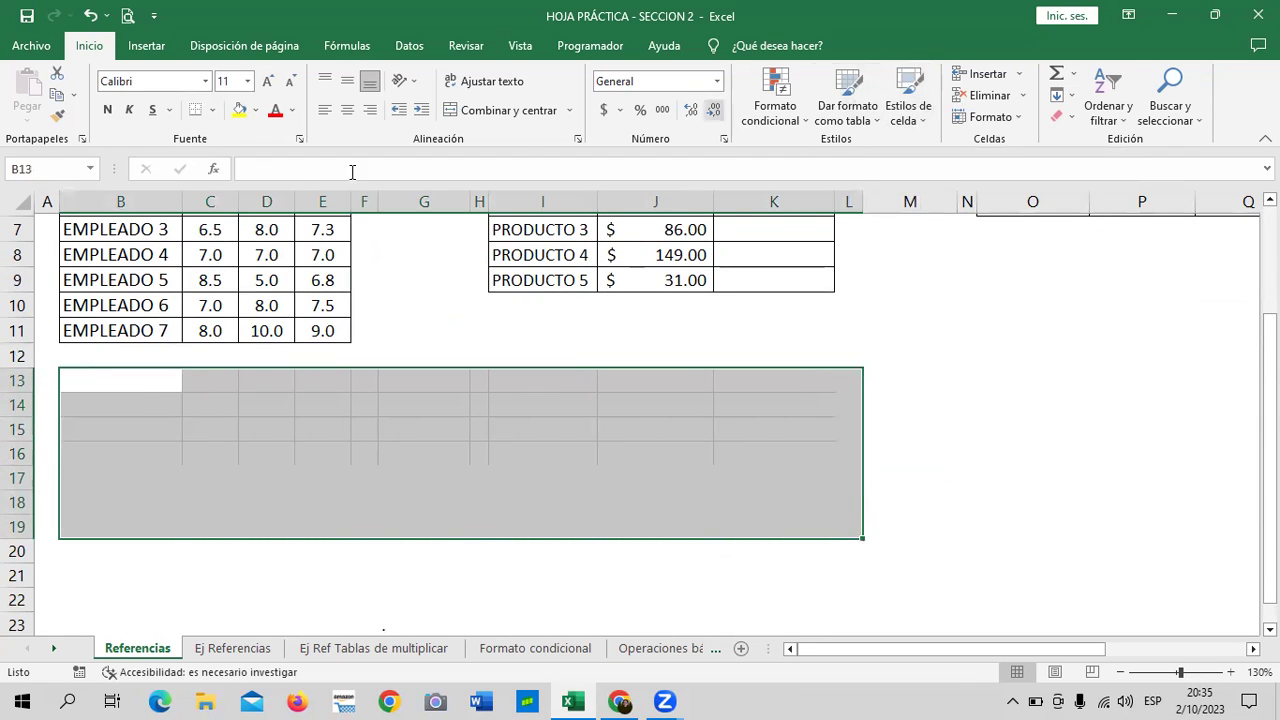
{"action": "left_click", "coordinate": [212, 110]}
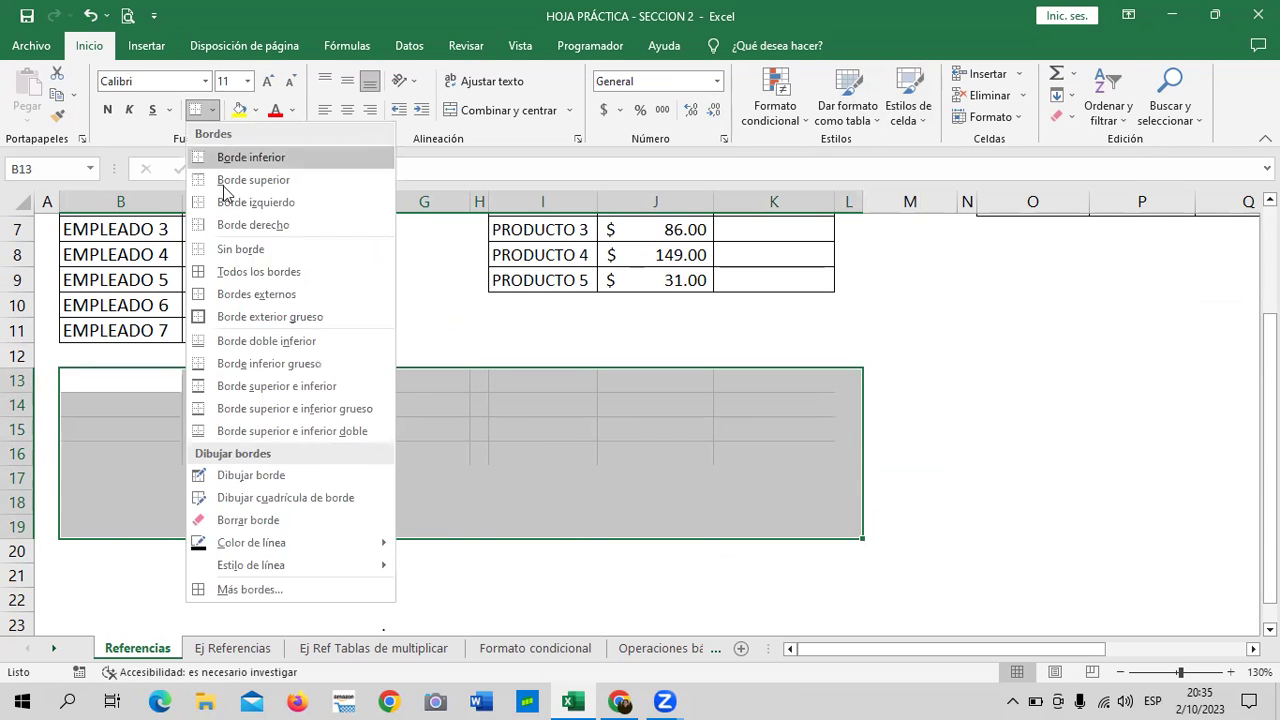
{"action": "left_click", "coordinate": [245, 275]}
{"action": "left_click", "coordinate": [612, 477]}
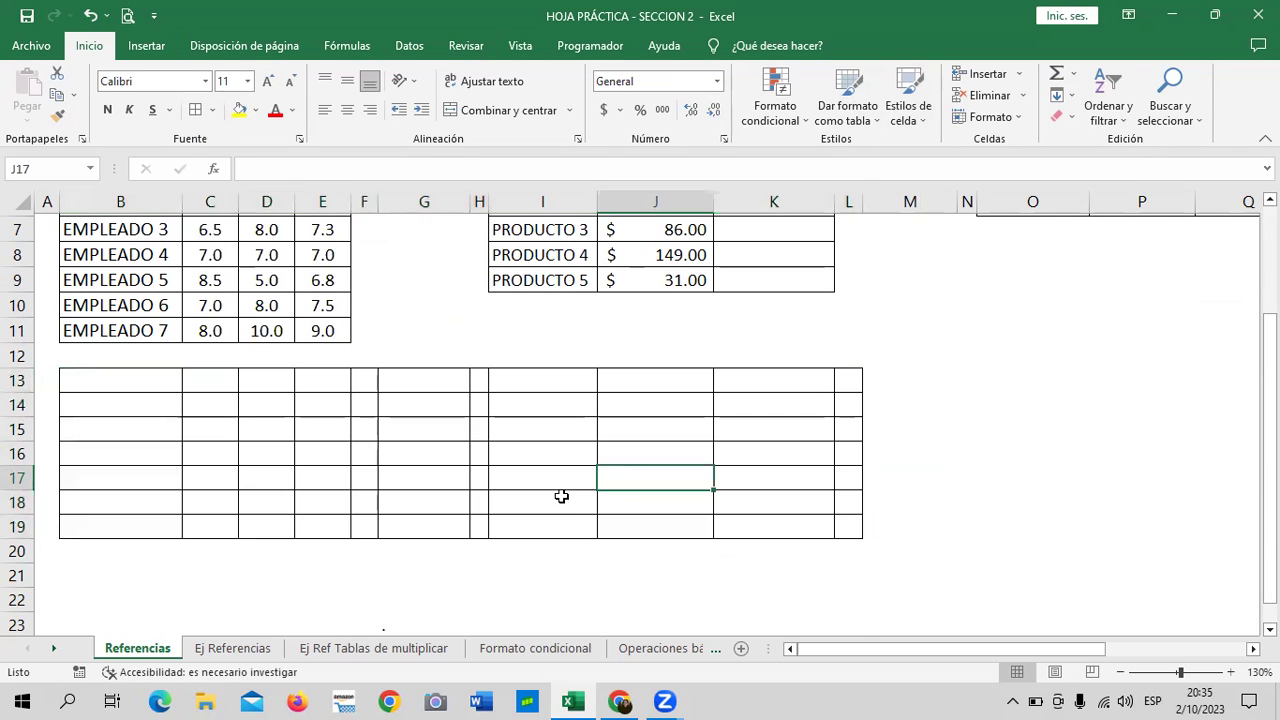
{"action": "scroll", "coordinate": [560, 497], "scroll_direction": "up", "scroll_amount": 2}
{"action": "scroll", "coordinate": [554, 501], "scroll_direction": "down", "scroll_amount": 3}
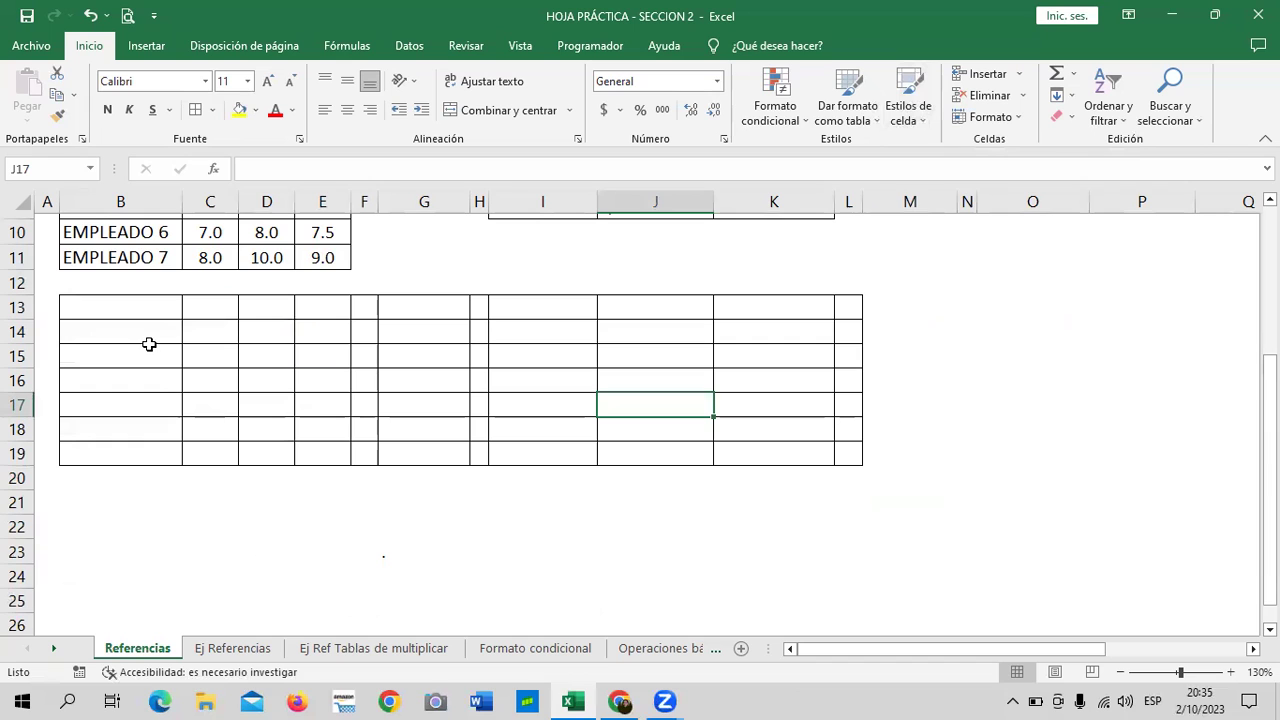
- Enter 10 in each cell from B13 through F13
{"action": "left_click", "coordinate": [155, 307]}
{"action": "type", "text": "10"}
{"action": "key", "text": "Tab"}
{"action": "type", "text": "10"}
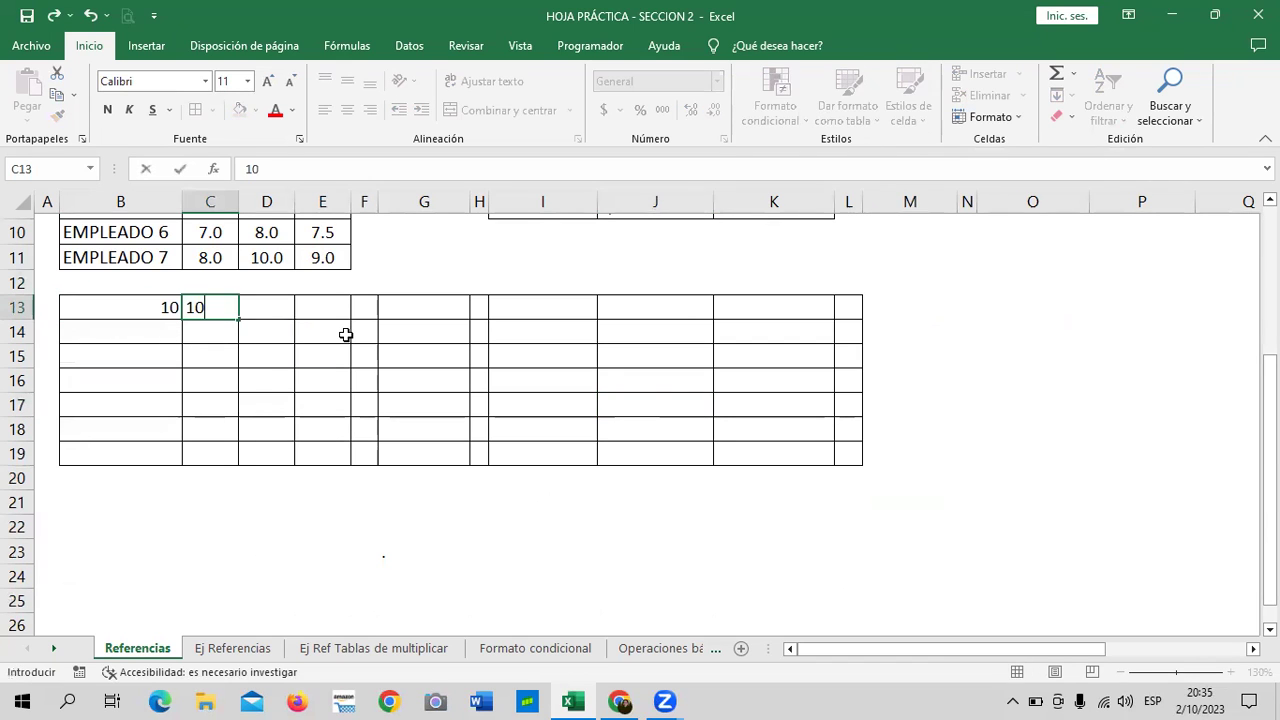
{"action": "key", "text": "Tab"}
{"action": "type", "text": "10"}
{"action": "key", "text": "Tab"}
{"action": "type", "text": "10"}
{"action": "key", "text": "Tab"}
{"action": "type", "text": "10"}
{"action": "key", "text": "Tab"}
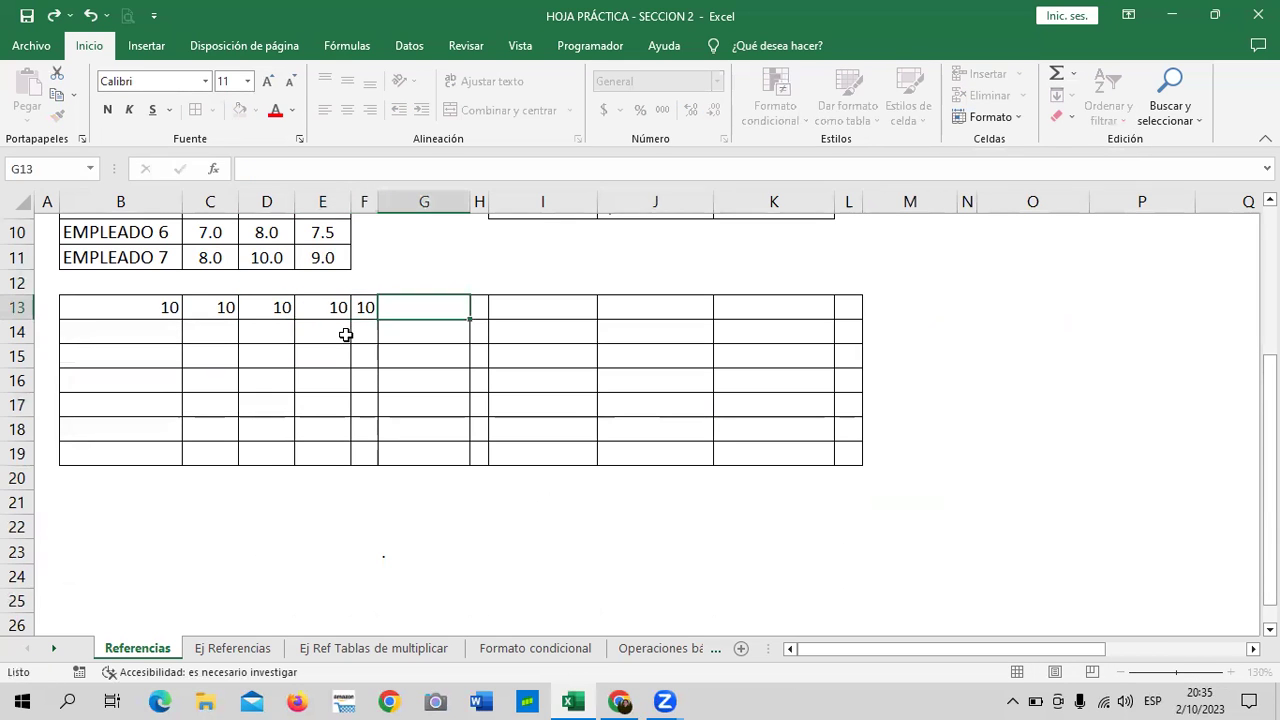
- Total B13:F13 in G13 with =SUMA(B13:F13), showing 50
{"action": "left_click", "coordinate": [722, 345]}
{"action": "left_click", "coordinate": [423, 303]}
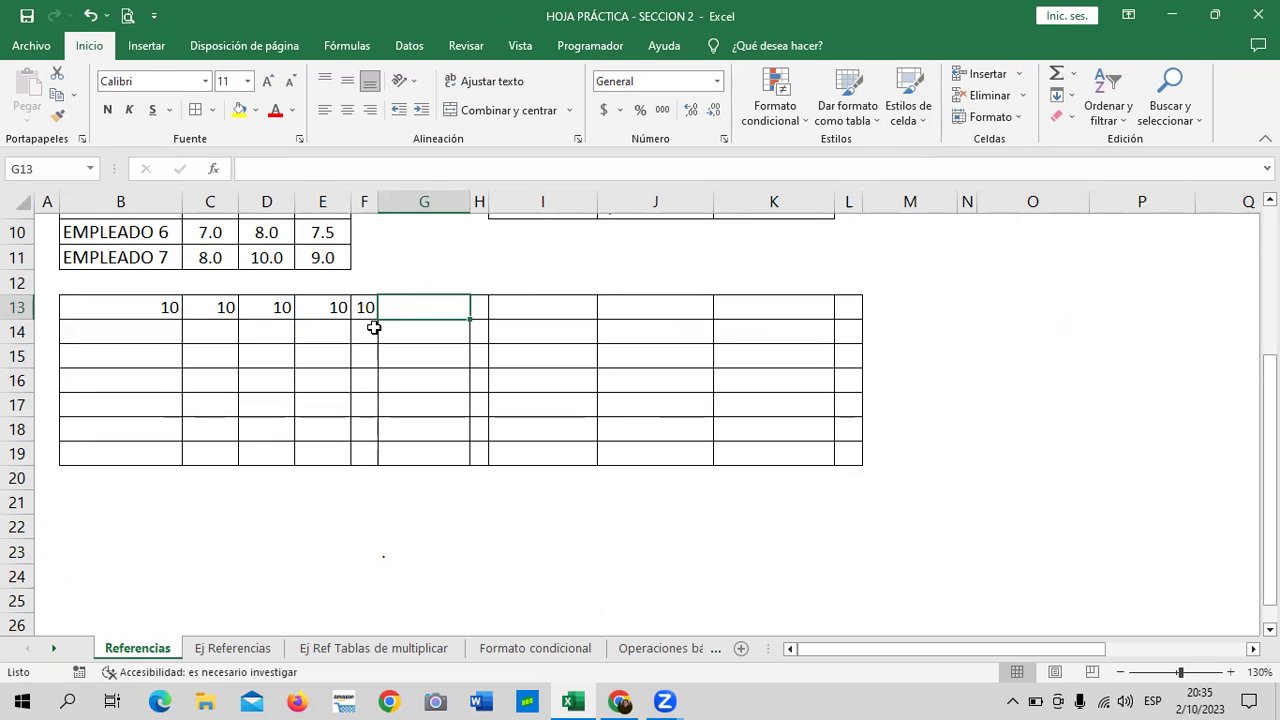
{"action": "type", "text": "="}
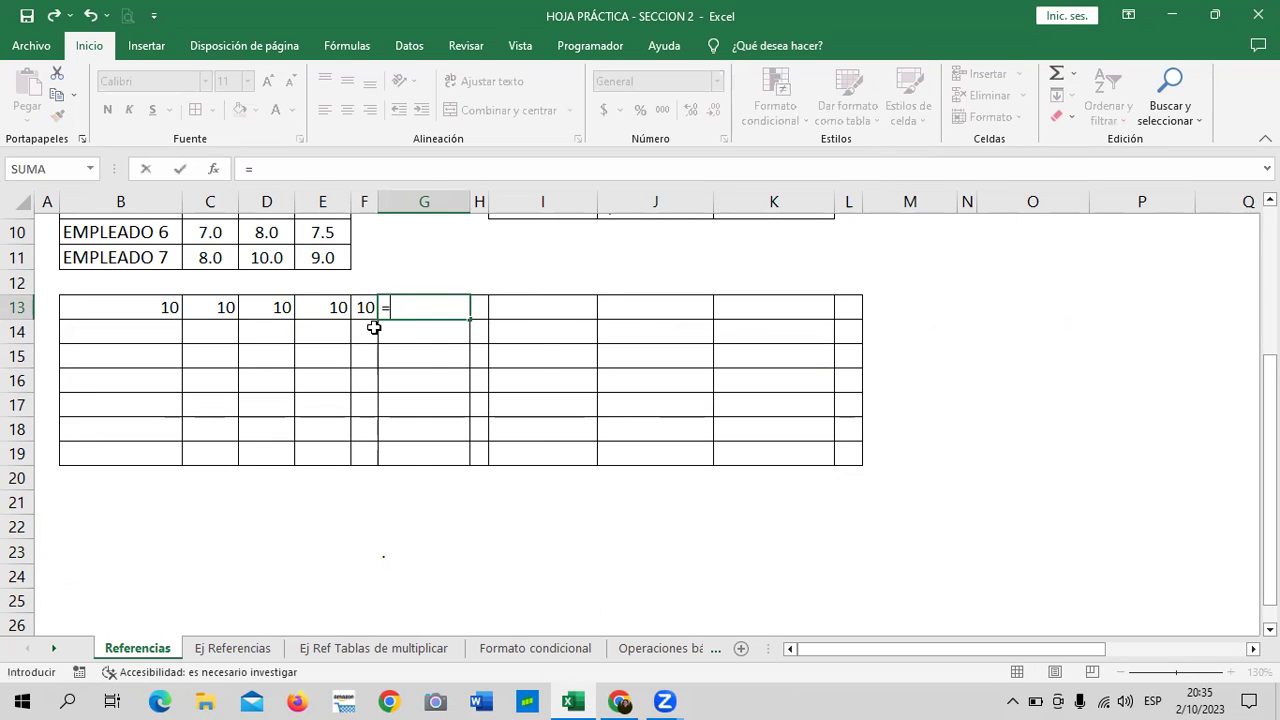
{"action": "type", "text": "SUMA("}
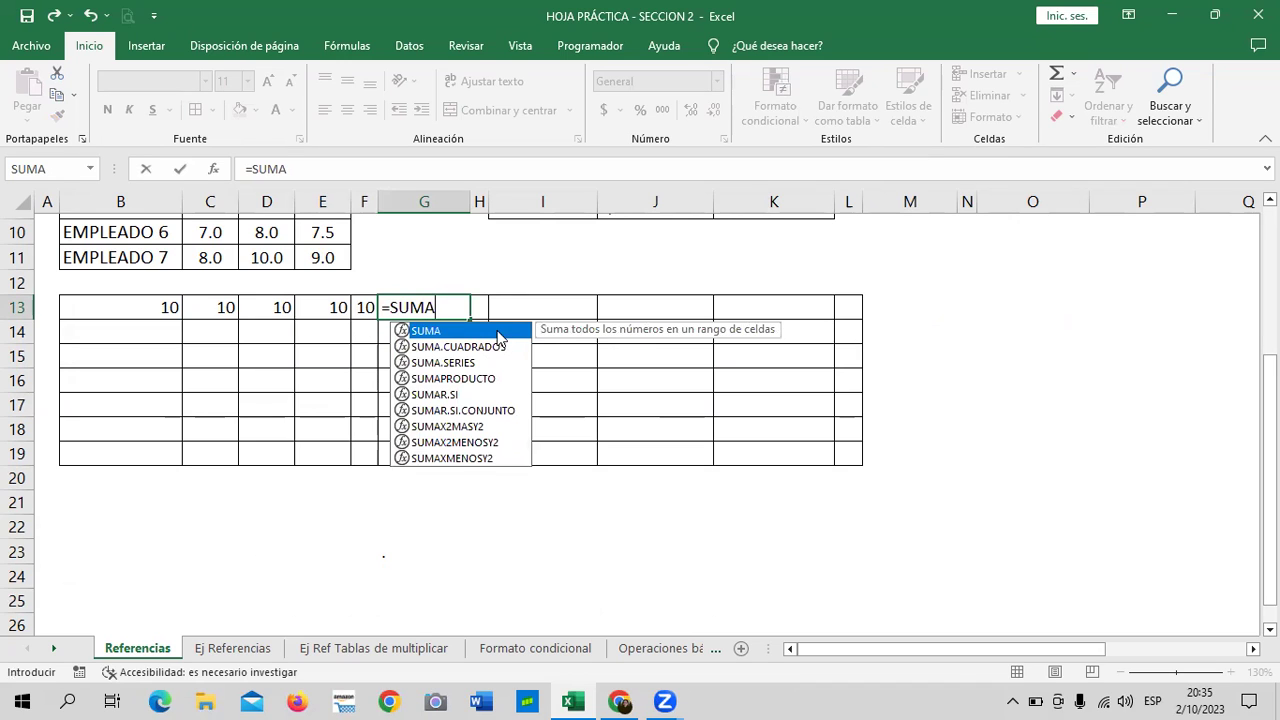
{"action": "double_click", "coordinate": [492, 330]}
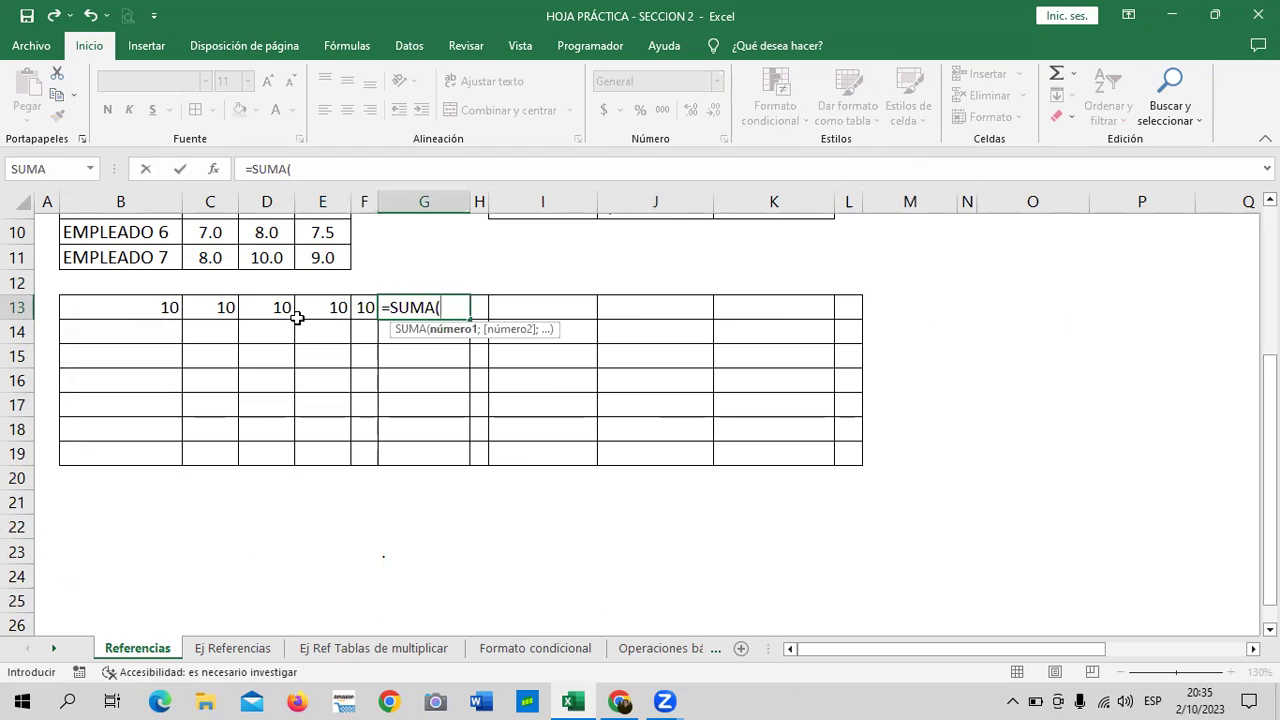
{"action": "left_click", "coordinate": [148, 305]}
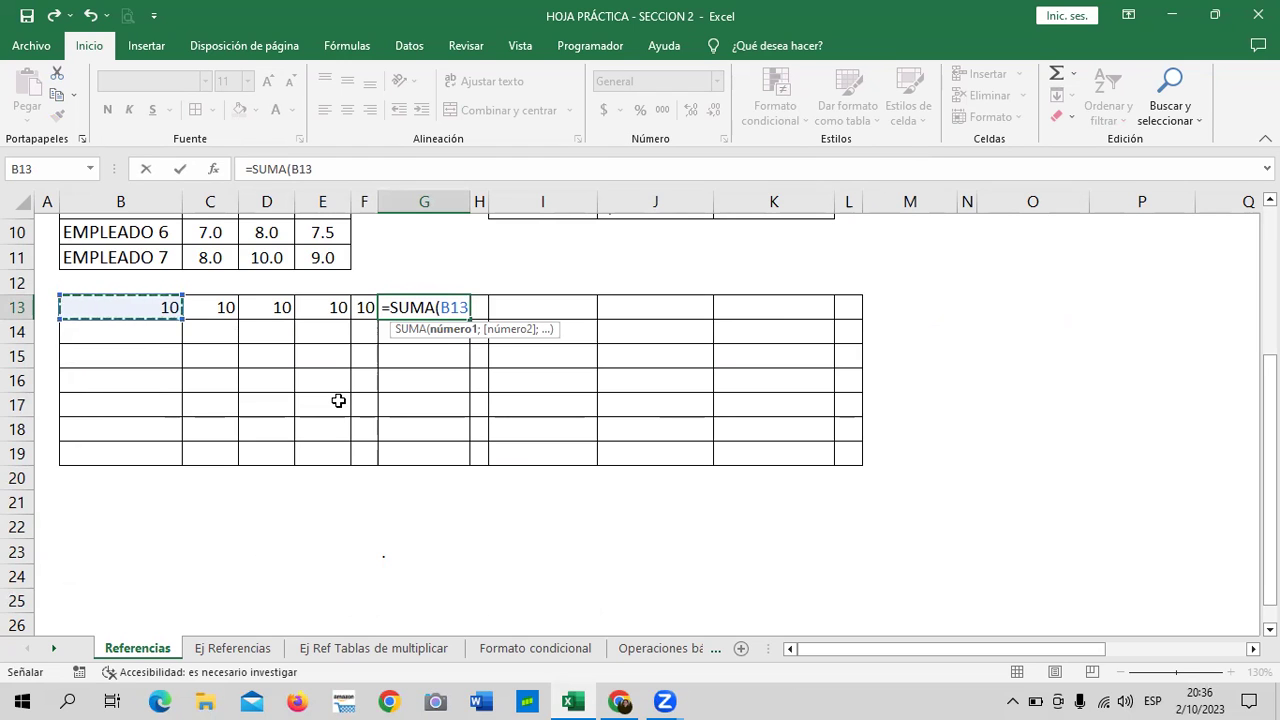
{"action": "key", "text": "F8"}
{"action": "key", "text": "BackSpace"}
{"action": "key", "text": "BackSpace"}
{"action": "key", "text": "BackSpace"}
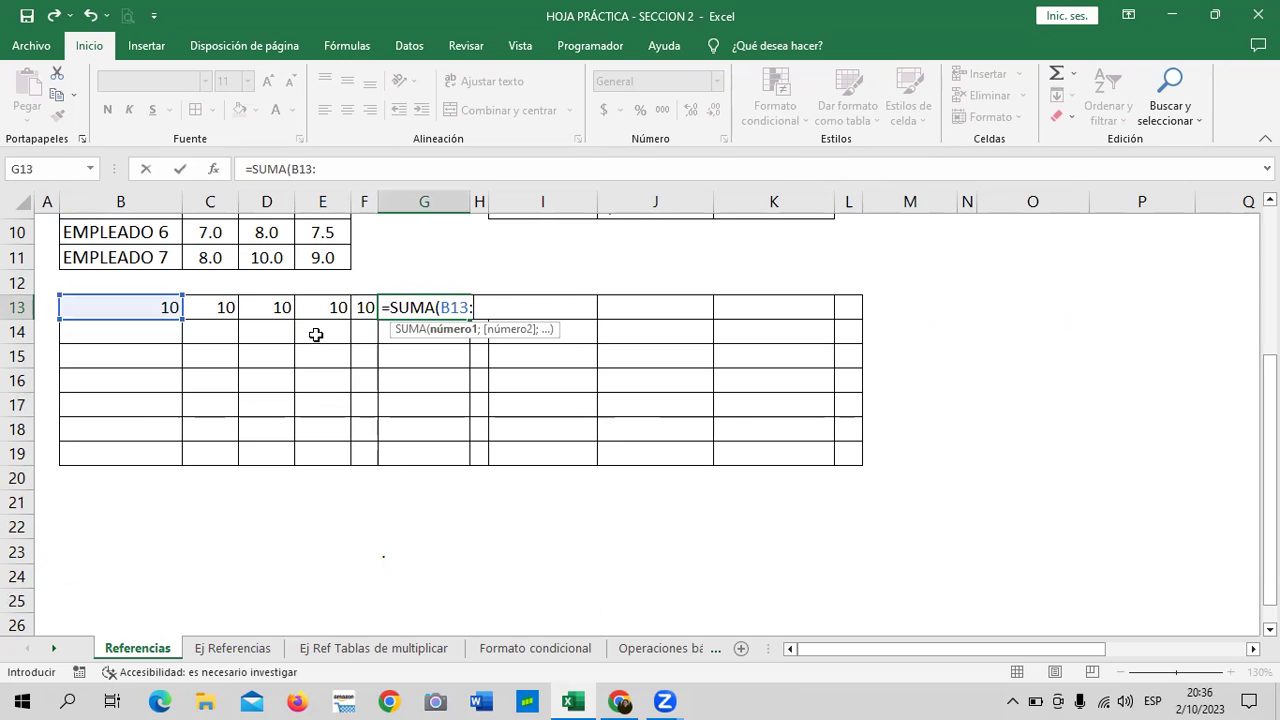
{"action": "left_click", "coordinate": [363, 306]}
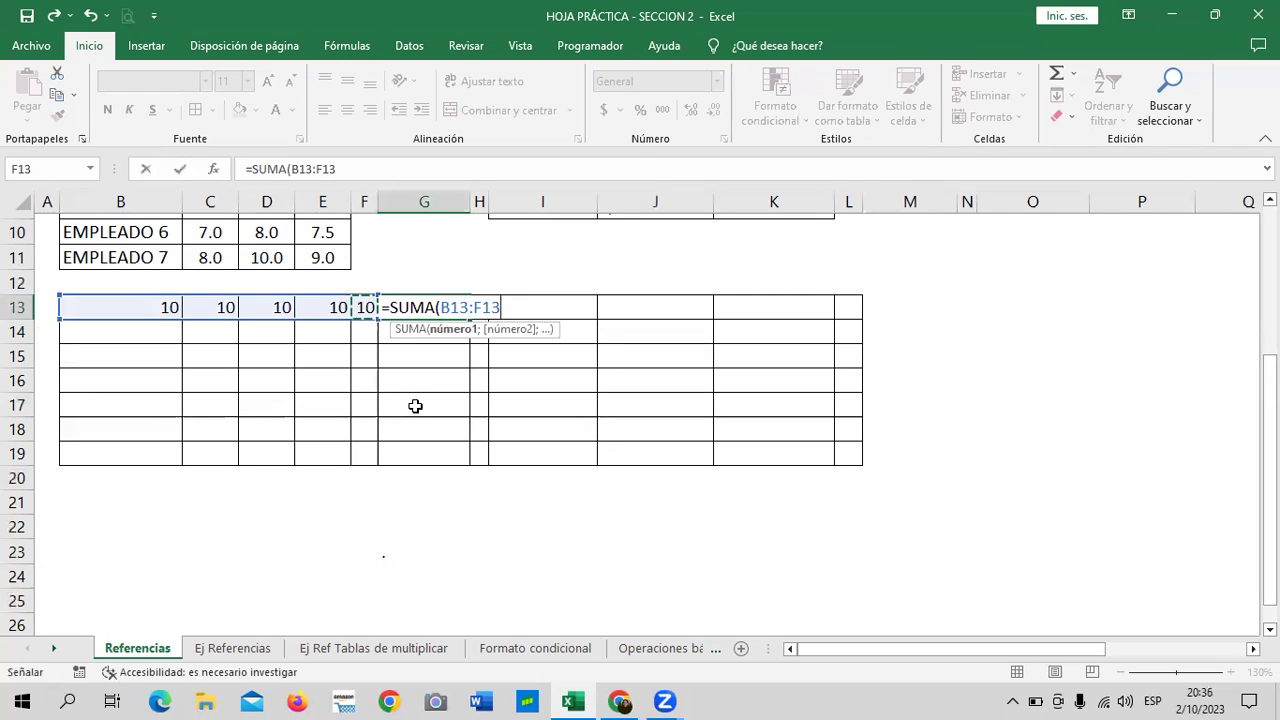
{"action": "type", "text": ")"}
{"action": "key", "text": "Return"}
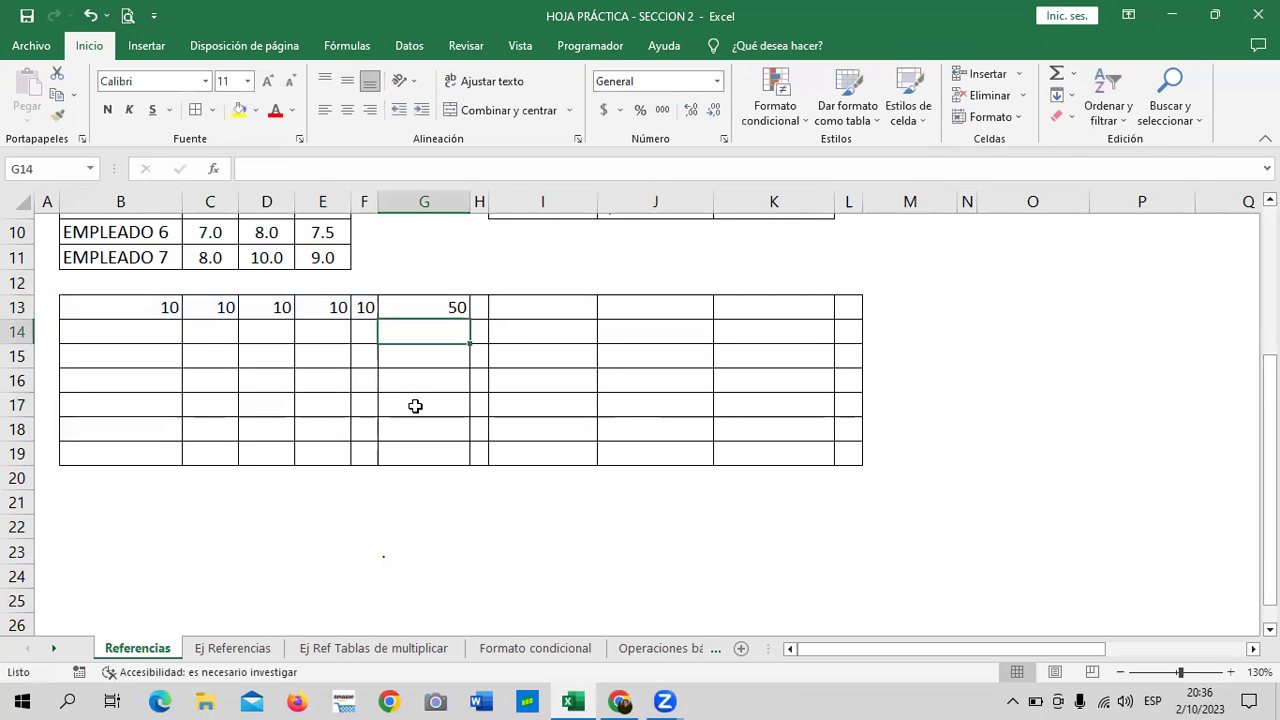
- Change G13 to =SUMA(B13;D13;F13) so it adds only B13, D13 and F13
{"action": "left_click", "coordinate": [445, 310]}
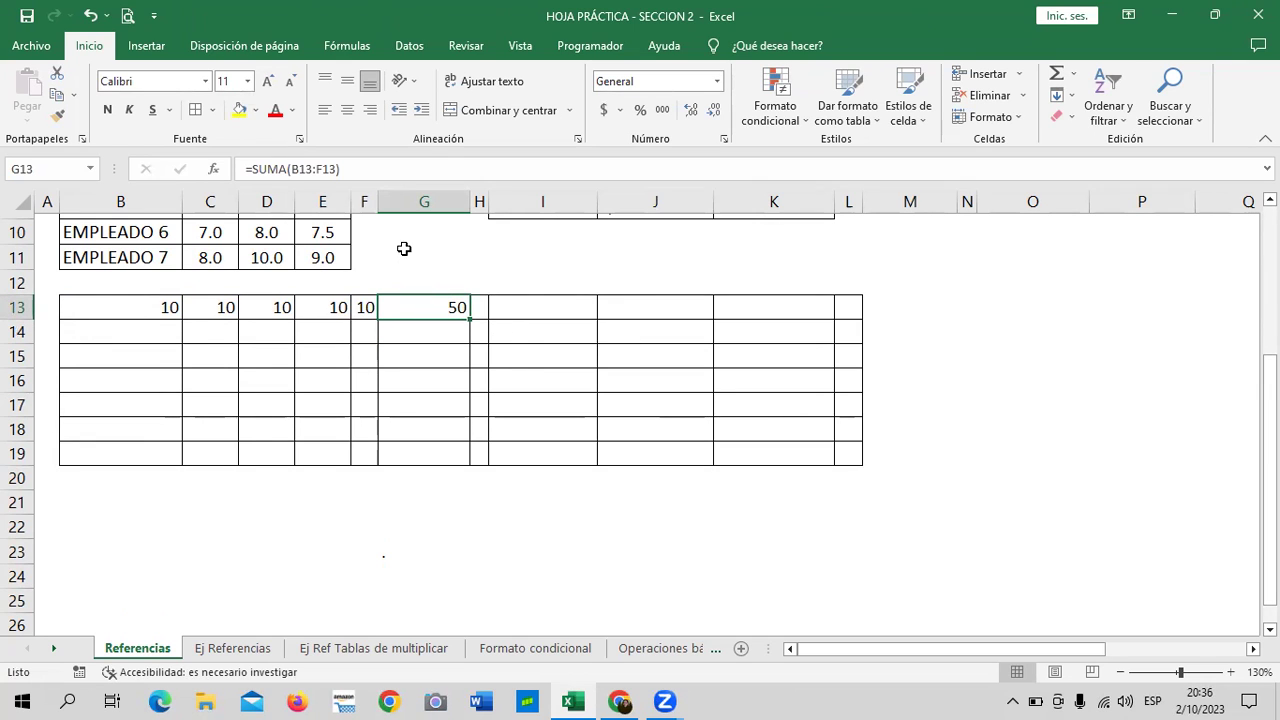
{"action": "left_click", "coordinate": [419, 170]}
{"action": "key", "text": "BackSpace"}
{"action": "key", "text": "BackSpace"}
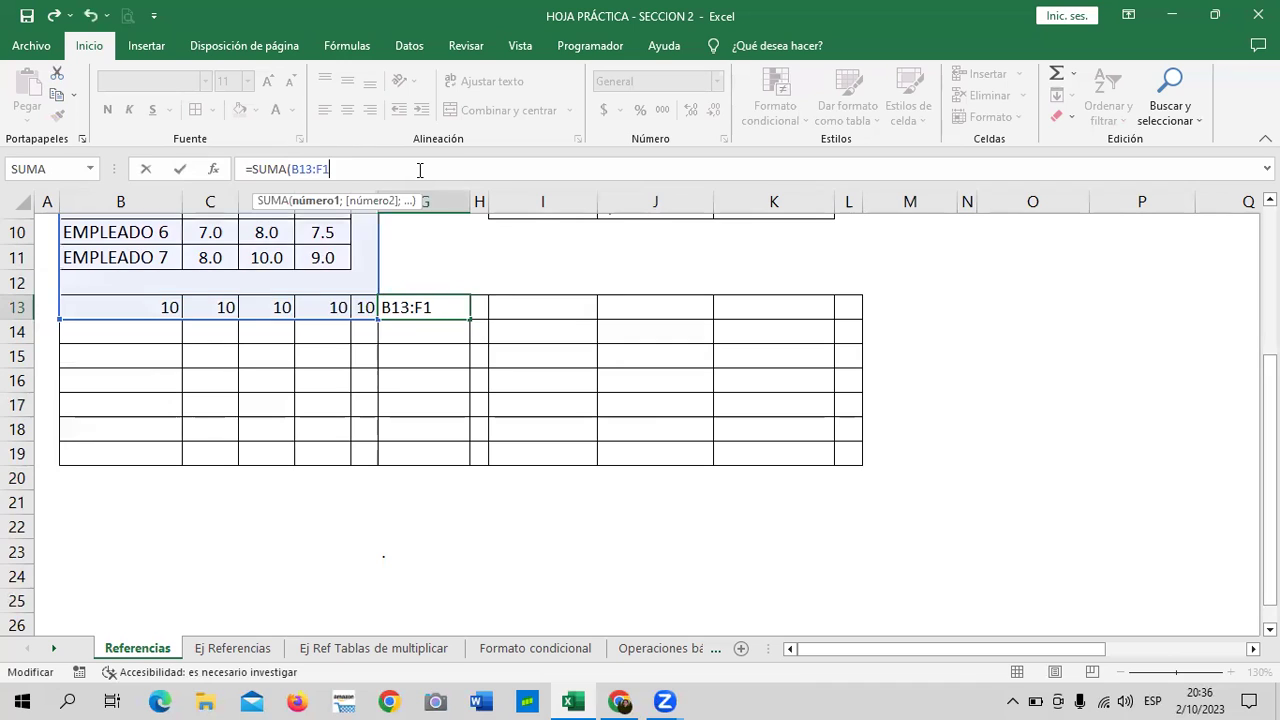
{"action": "key", "text": "BackSpace"}
{"action": "key", "text": "BackSpace"}
{"action": "key", "text": "BackSpace"}
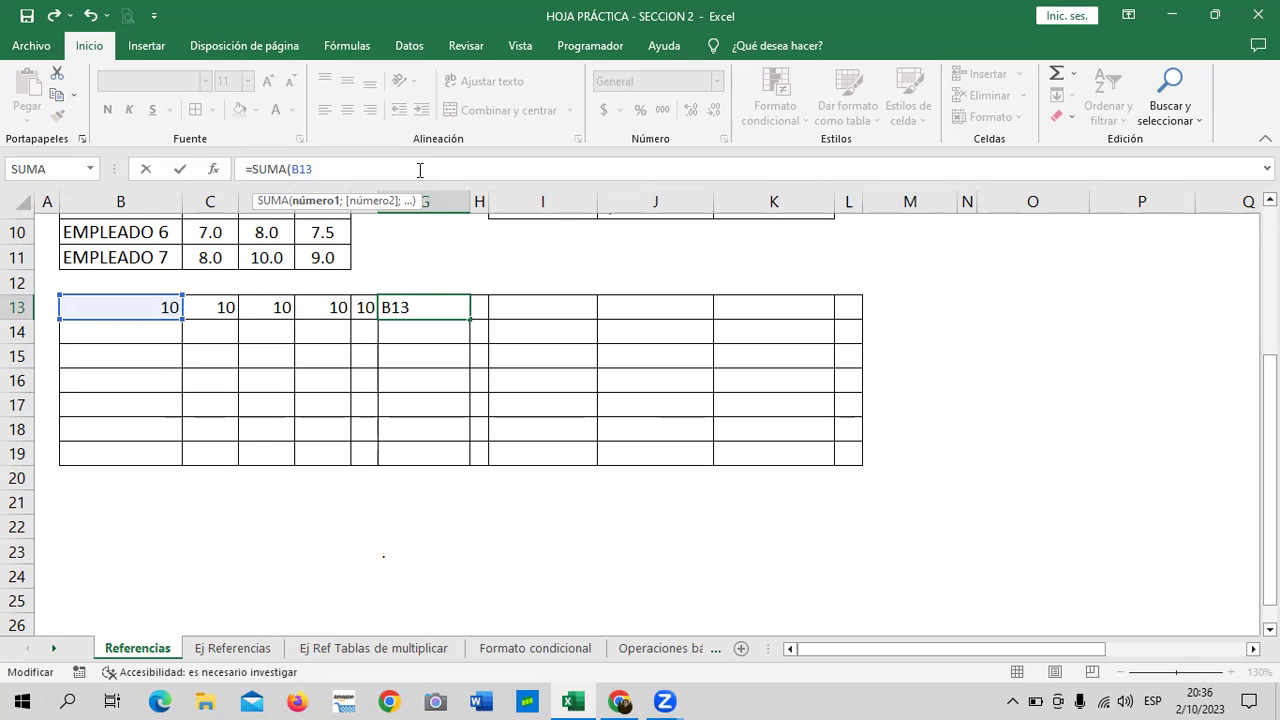
{"action": "type", "text": ";"}
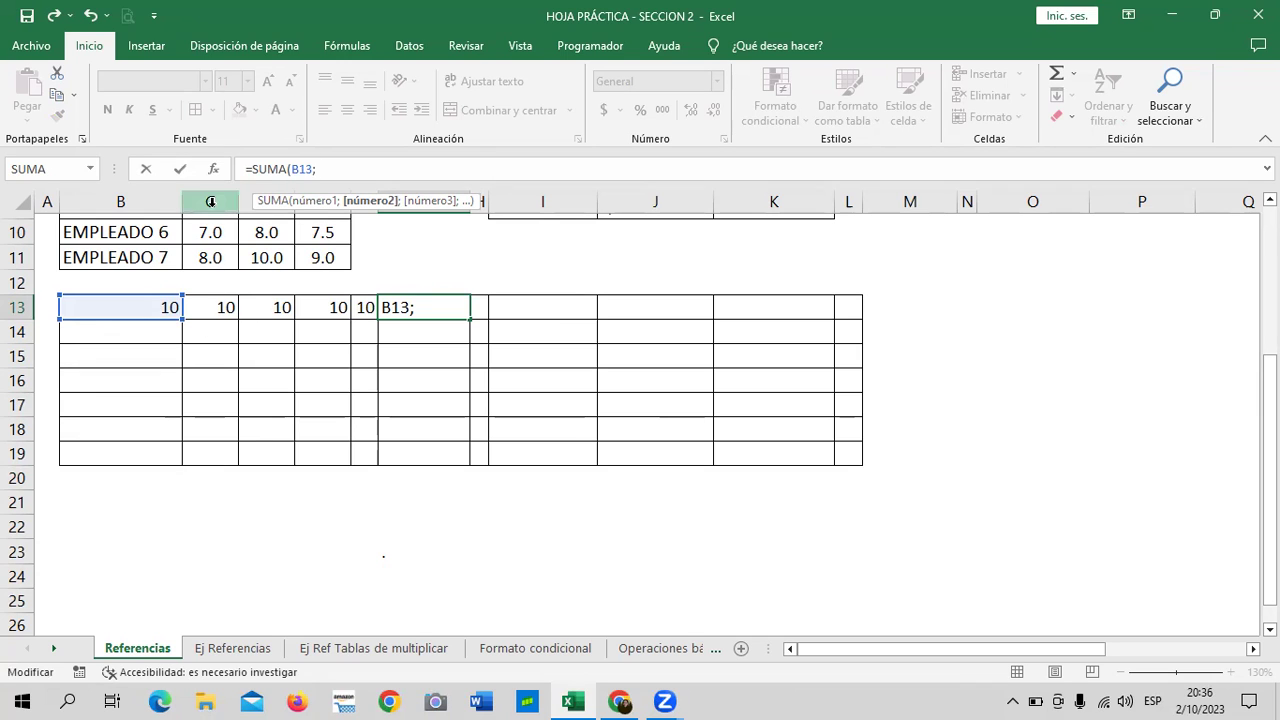
{"action": "left_click", "coordinate": [261, 309]}
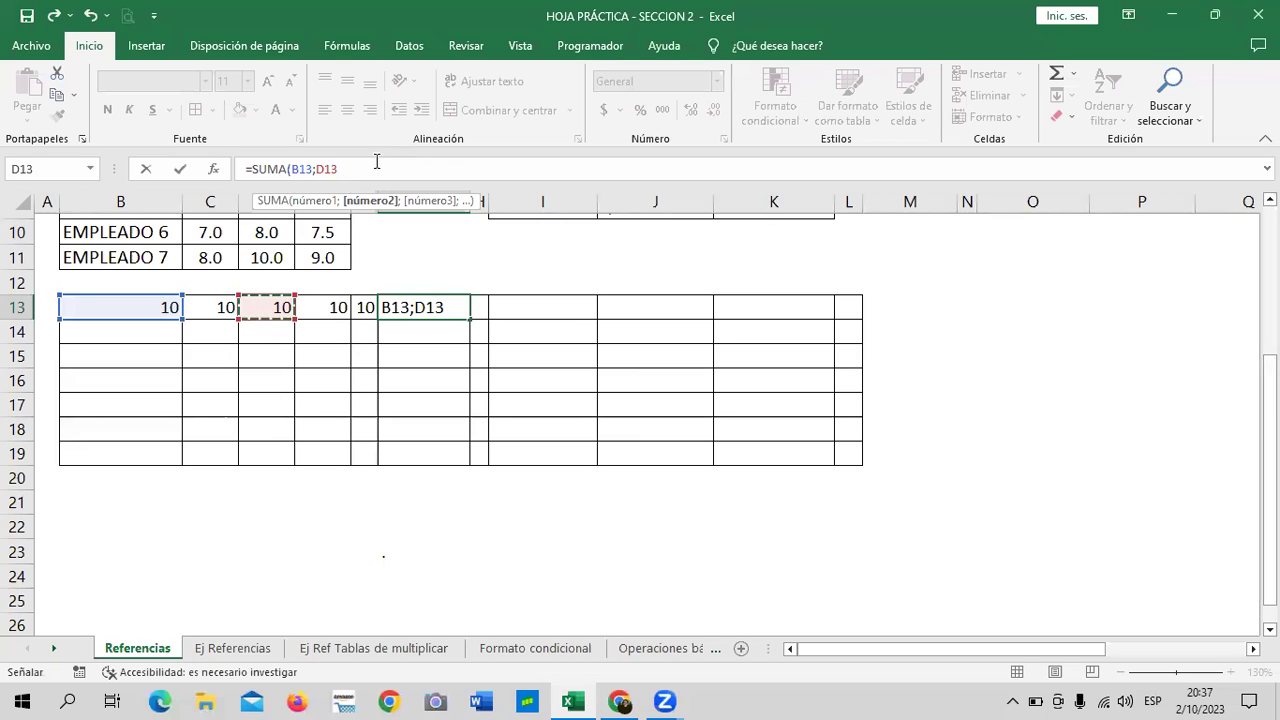
{"action": "type", "text": ";"}
{"action": "left_click", "coordinate": [362, 307]}
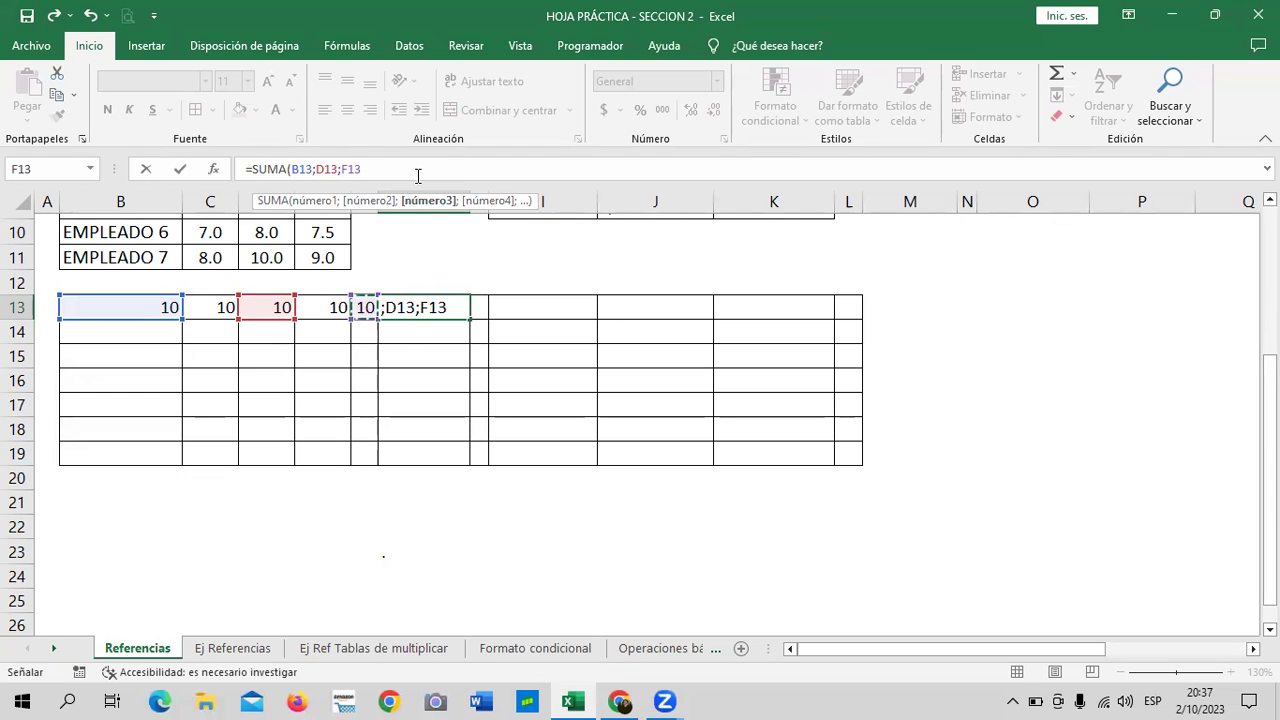
{"action": "type", "text": ")"}
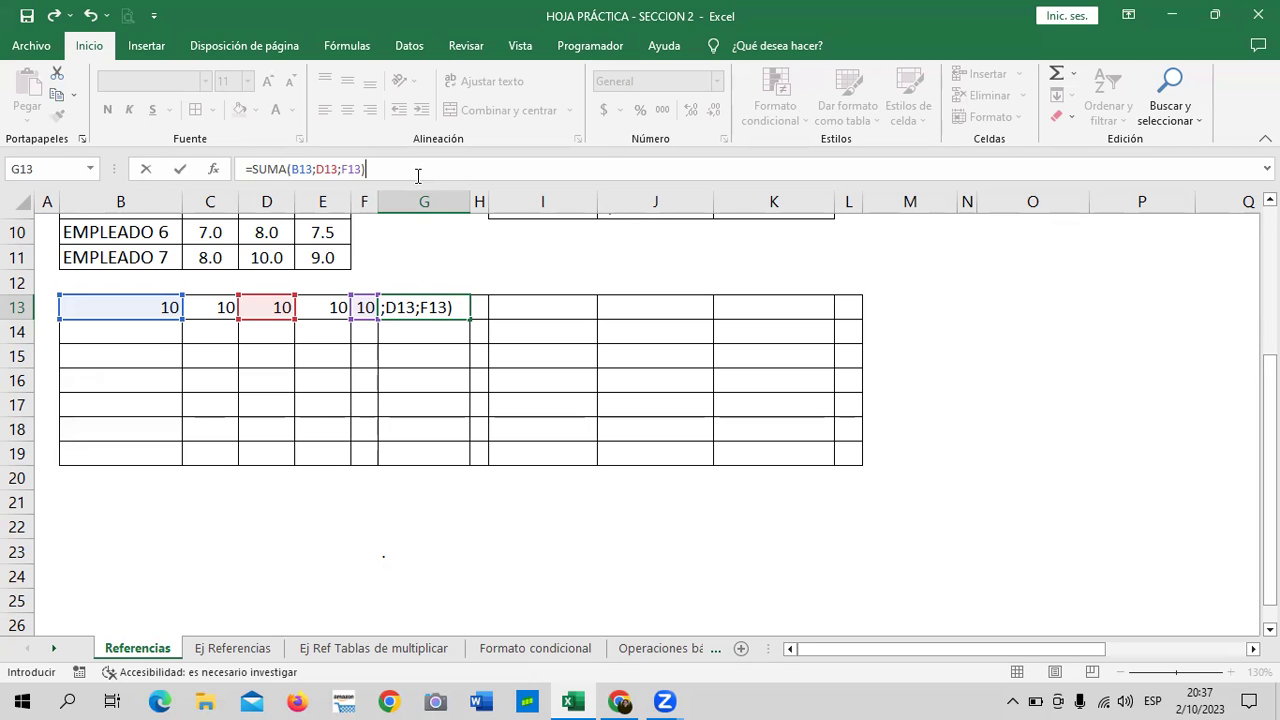
{"action": "key", "text": "Return"}
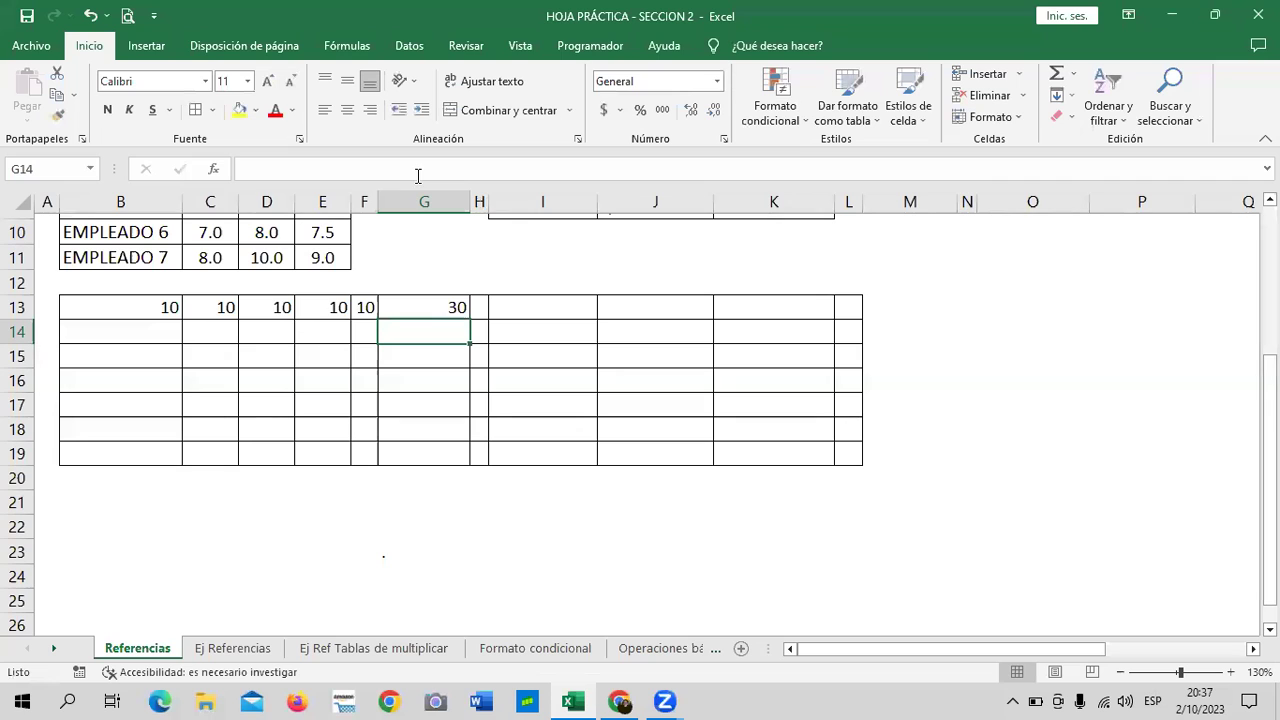
- Review G13's existing formula, then clear it so G13 is empty
{"action": "left_click", "coordinate": [414, 307]}
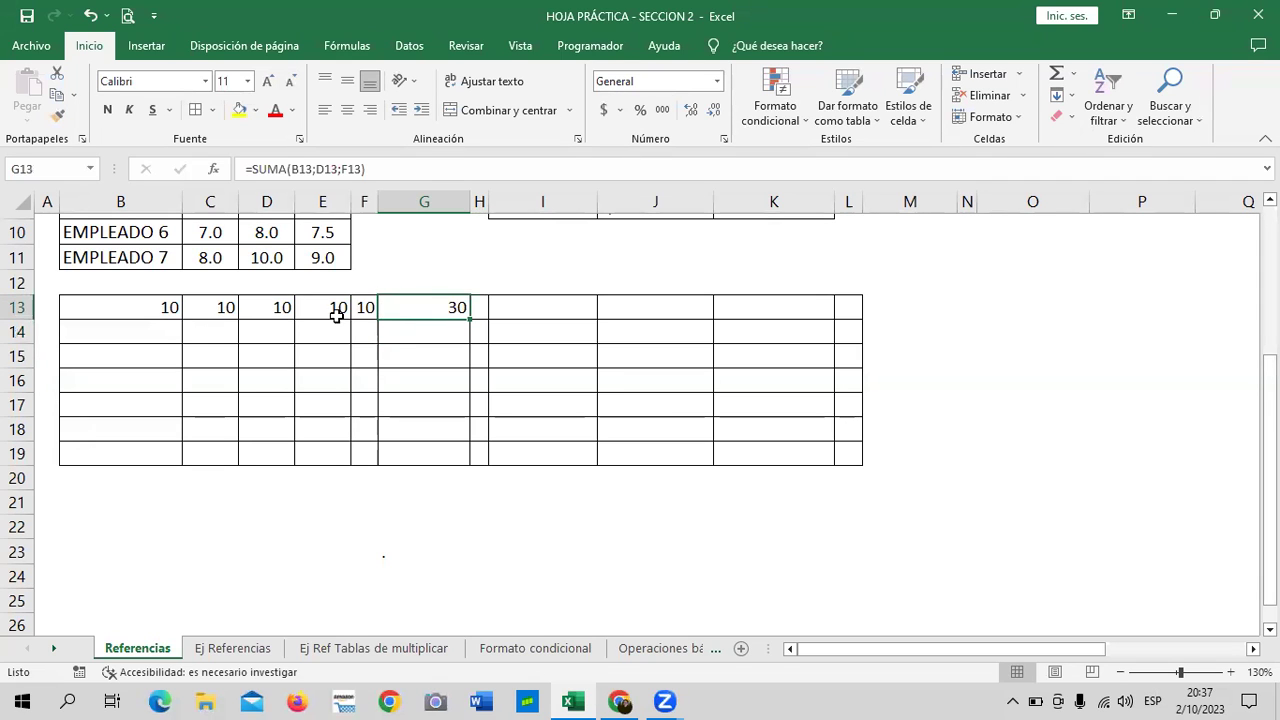
{"action": "left_click", "coordinate": [421, 168]}
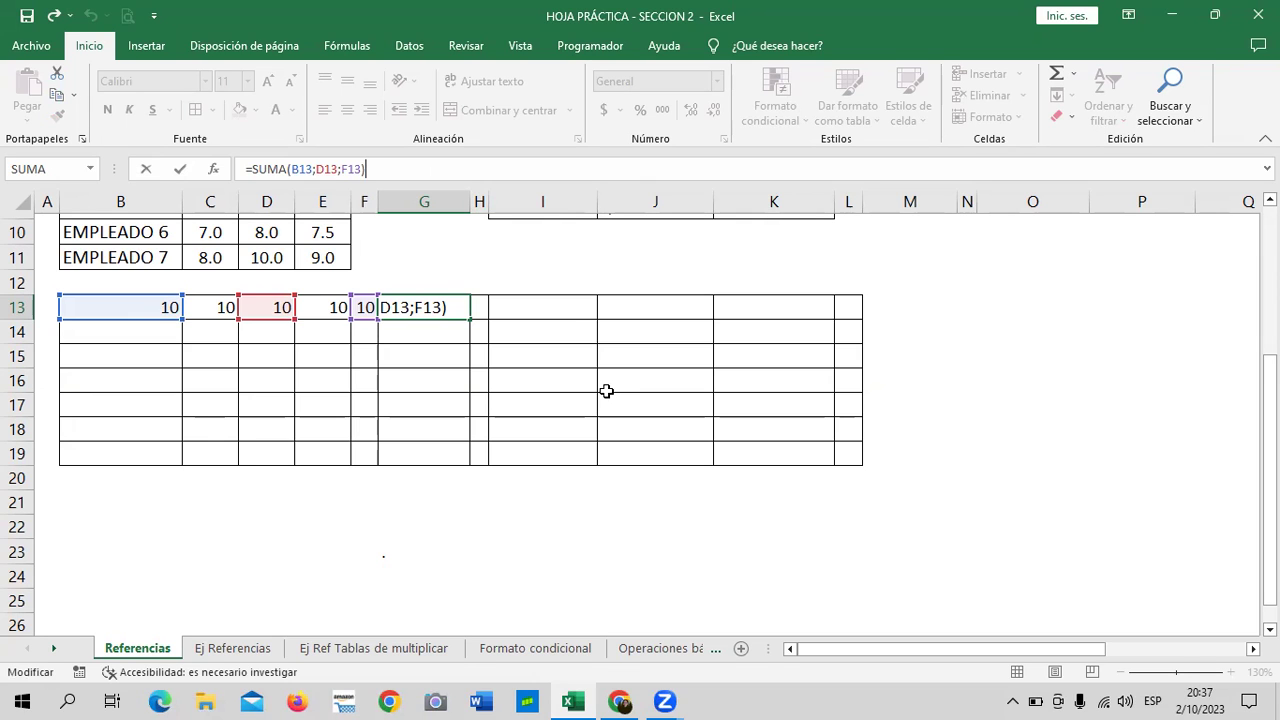
{"action": "key", "text": "Return"}
{"action": "left_click", "coordinate": [436, 305]}
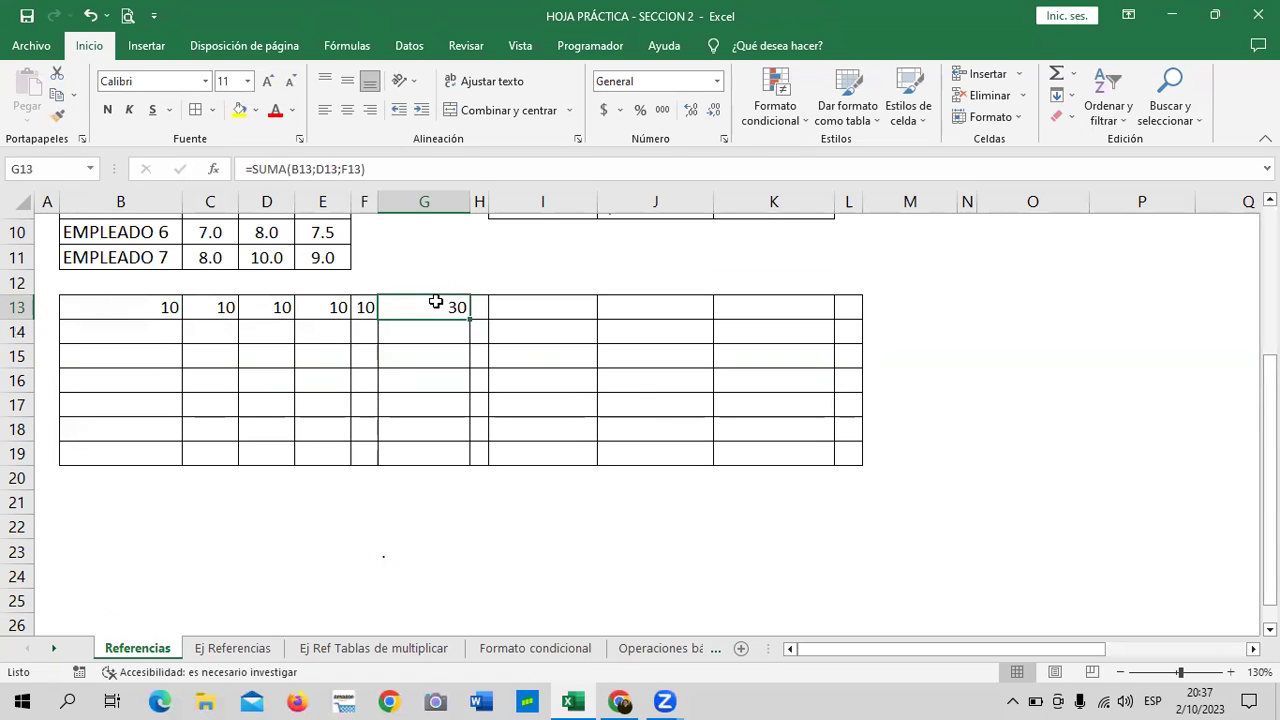
{"action": "key", "text": "BackSpace"}
{"action": "key", "text": "Return"}
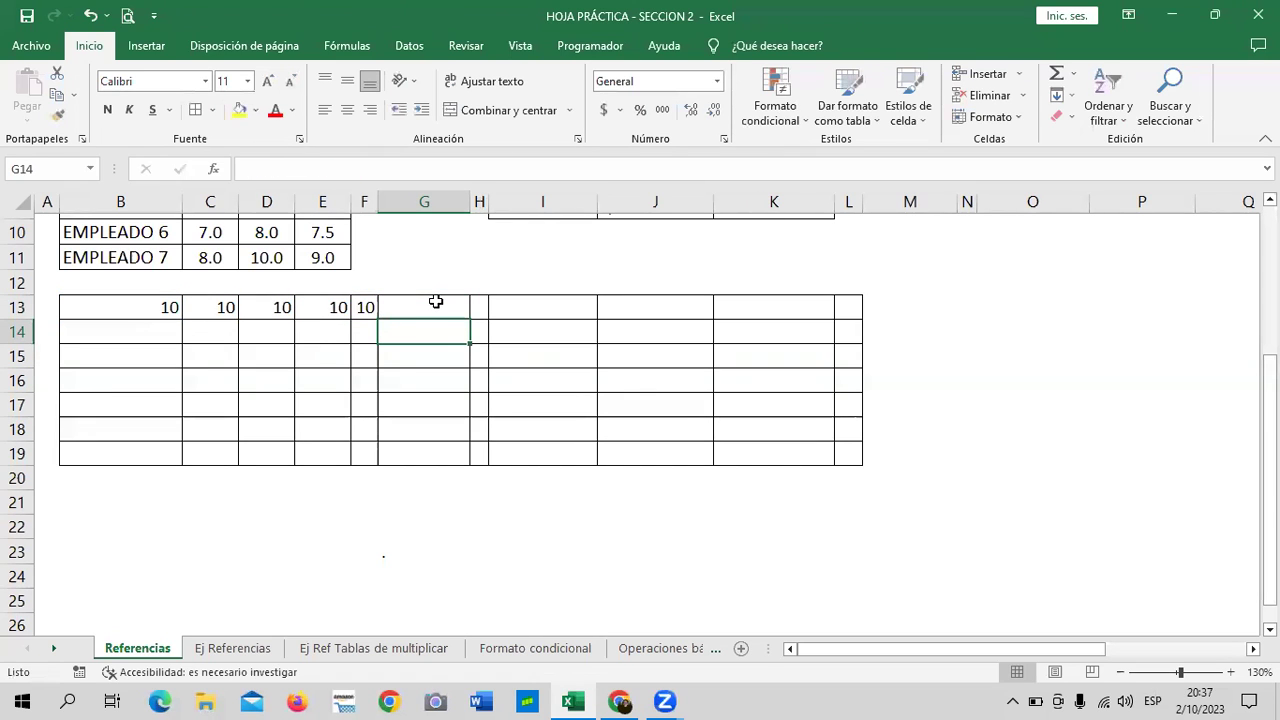
- Re-total G13 with AutoSum as =SUMA(B13:F13), showing 50
{"action": "type", "text": "="}
{"action": "key", "text": "Escape"}
{"action": "left_click", "coordinate": [540, 349]}
{"action": "left_click", "coordinate": [434, 308]}
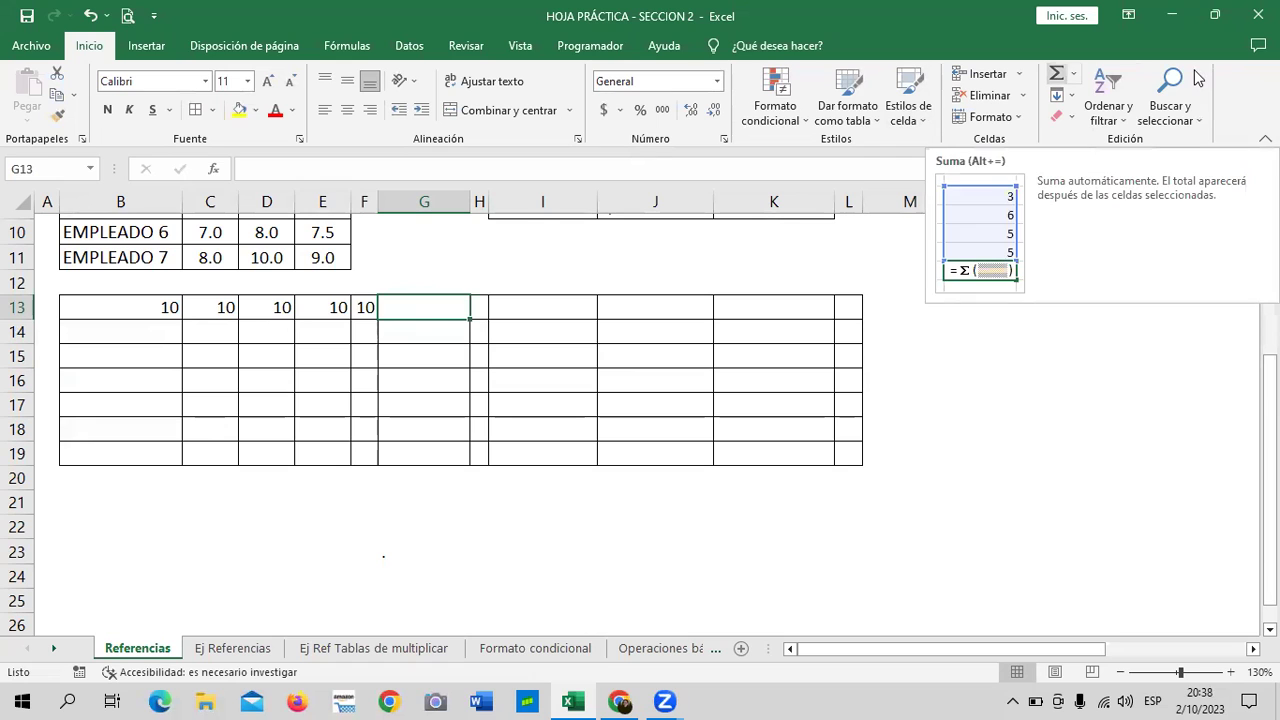
{"action": "key", "text": "alt+equal"}
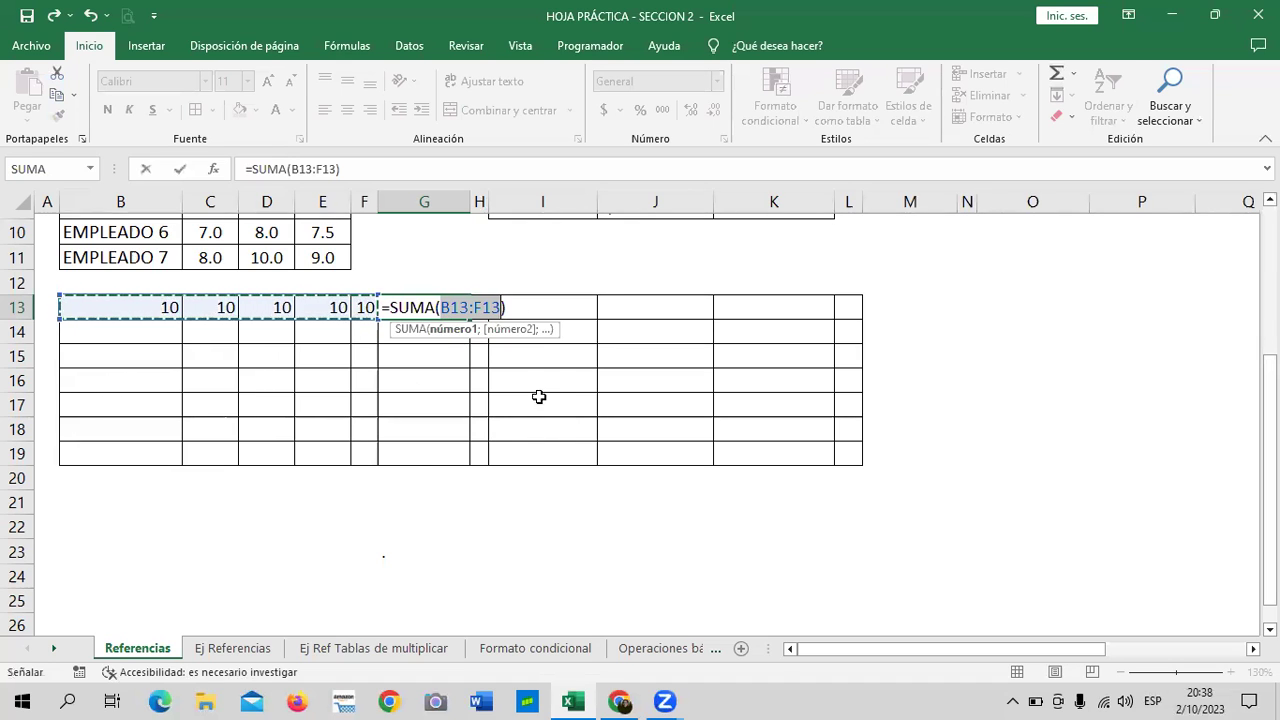
{"action": "key", "text": "Return"}
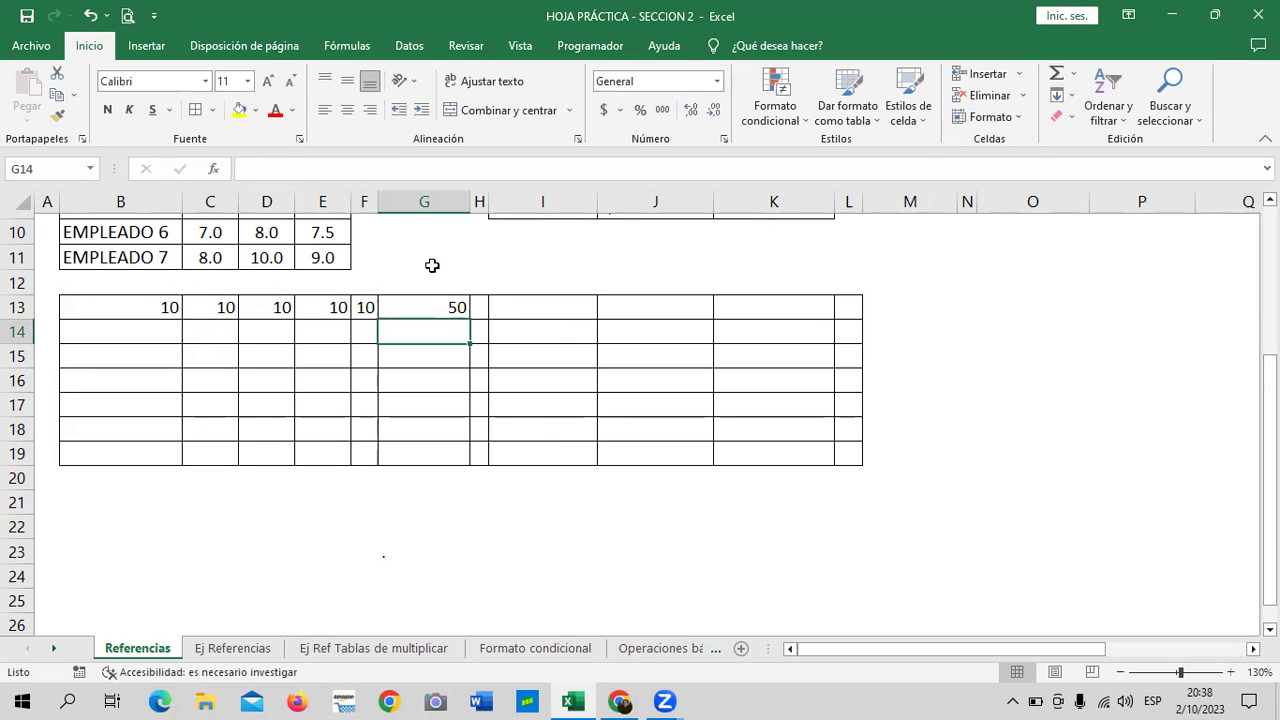
{"action": "left_click", "coordinate": [424, 310]}
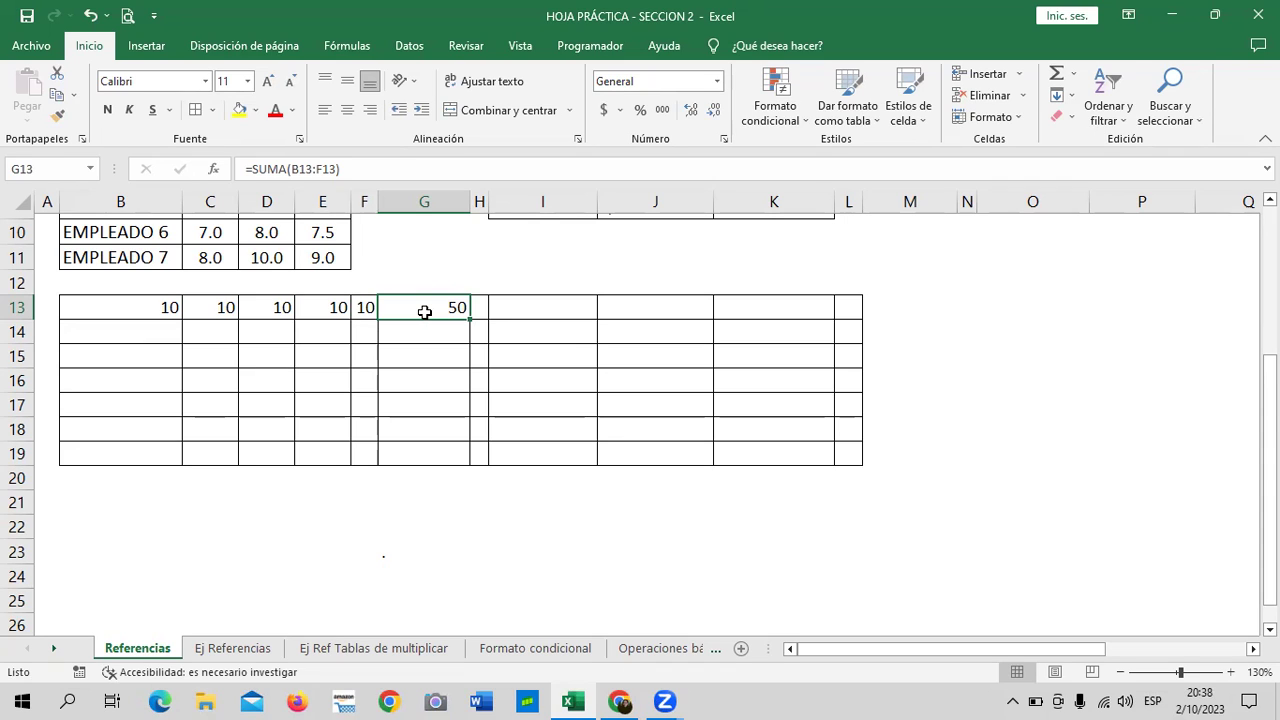
{"action": "left_click", "coordinate": [528, 307]}
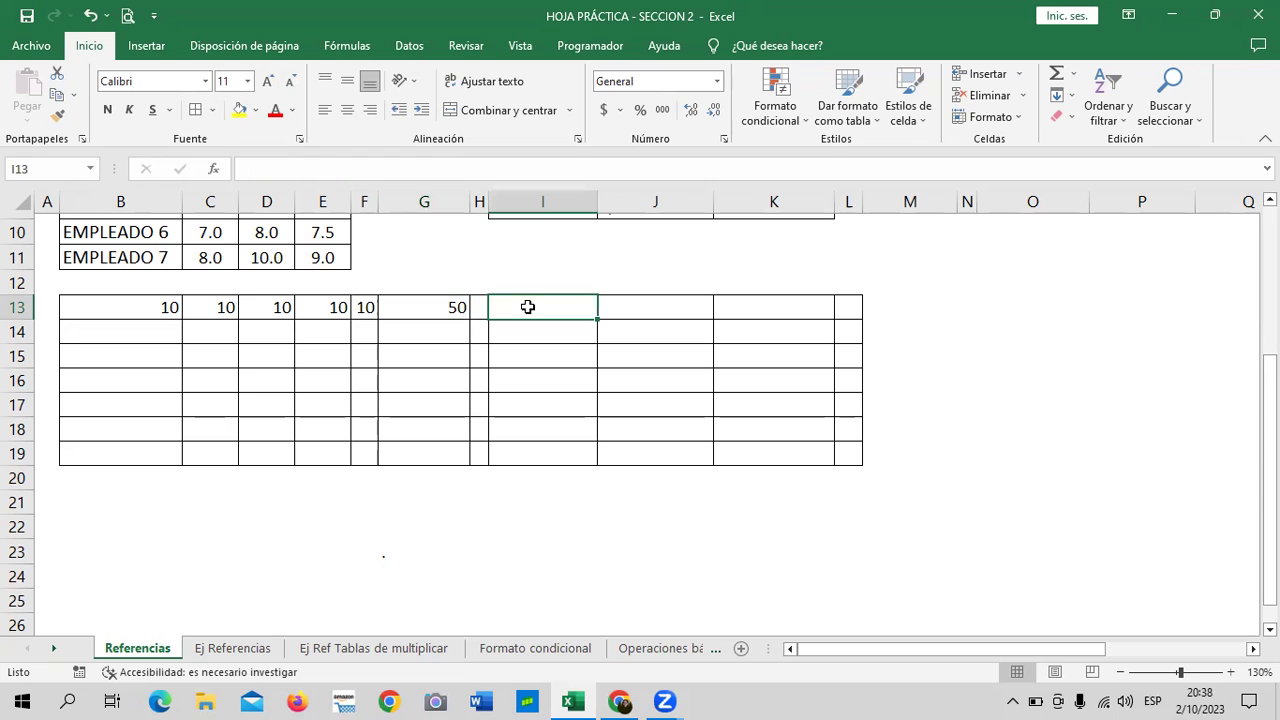
{"action": "type", "text": "=SUMA"}
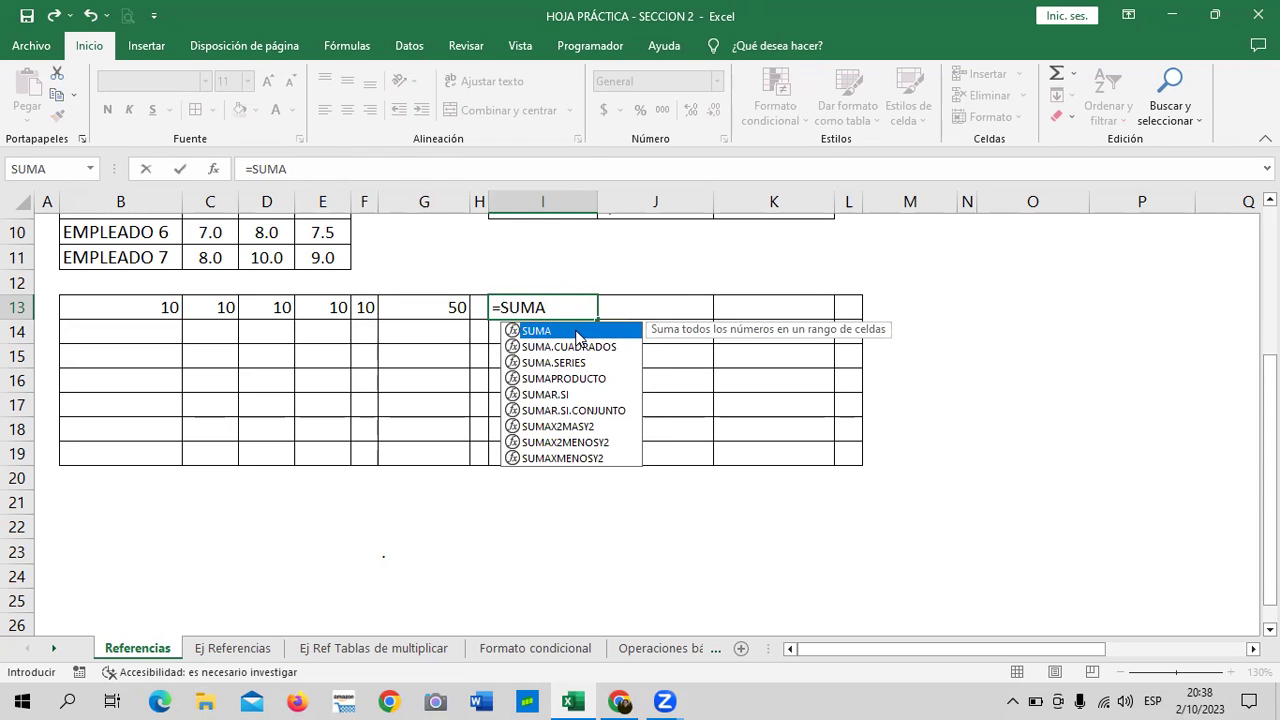
{"action": "double_click", "coordinate": [580, 332]}
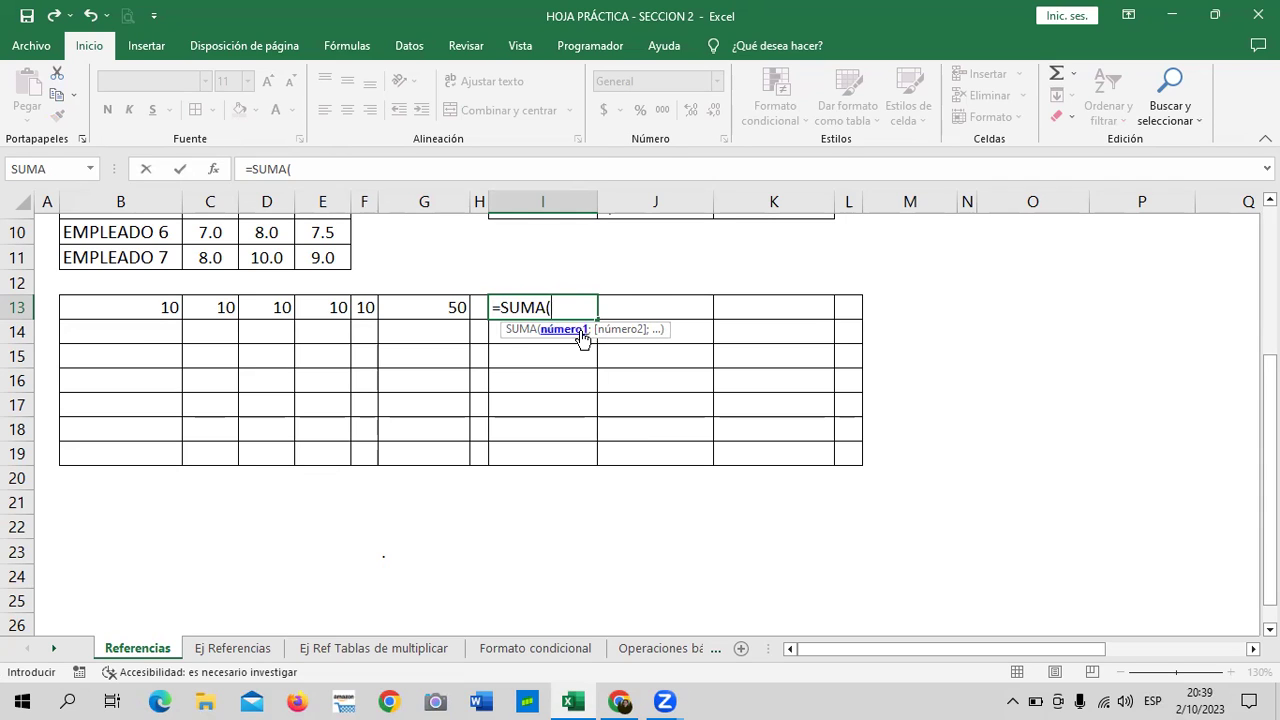
{"action": "key", "text": "BackSpace"}
{"action": "key", "text": "BackSpace"}
{"action": "key", "text": "BackSpace"}
{"action": "key", "text": "BackSpace"}
{"action": "key", "text": "Escape"}
{"action": "key", "text": "Down"}
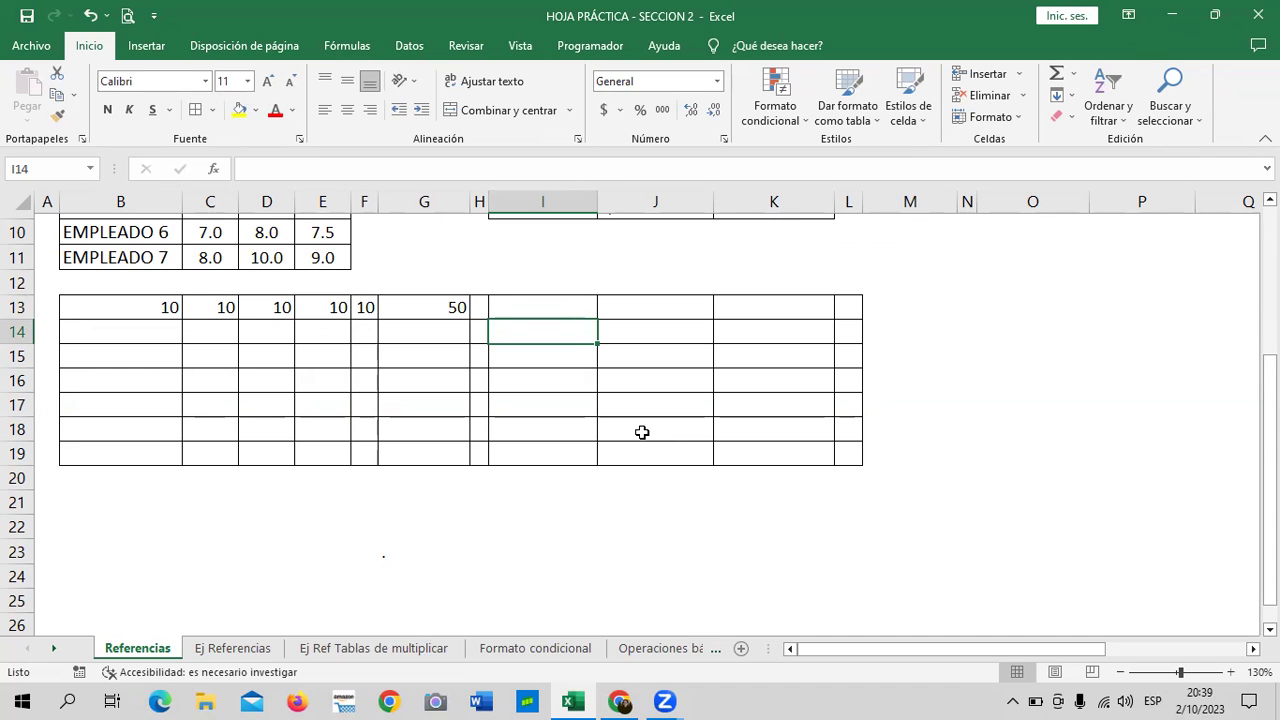
{"action": "scroll", "coordinate": [640, 425], "scroll_direction": "up", "scroll_amount": 1}
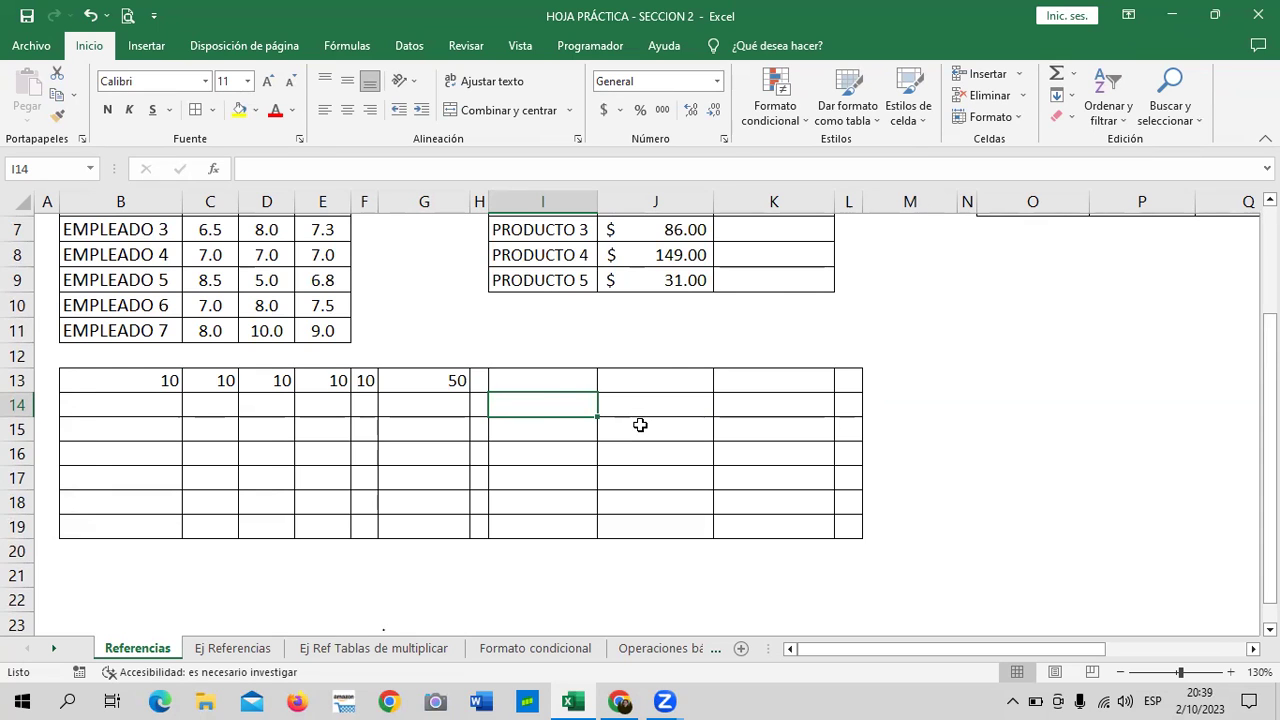
- Enter =SUMA(C5:E11) in G11 to total the MES 1, MES 2 and Media marks
{"action": "scroll", "coordinate": [640, 425], "scroll_direction": "up", "scroll_amount": 2}
{"action": "left_click", "coordinate": [402, 482]}
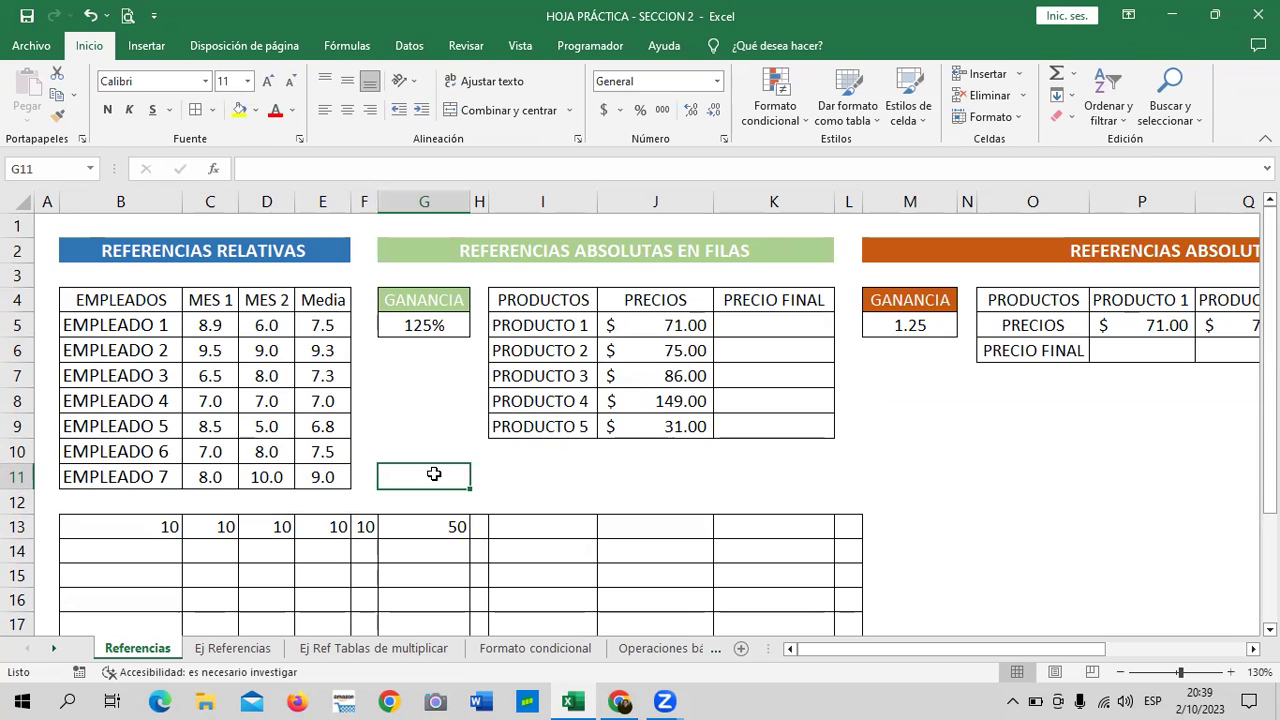
{"action": "type", "text": "=SUMA"}
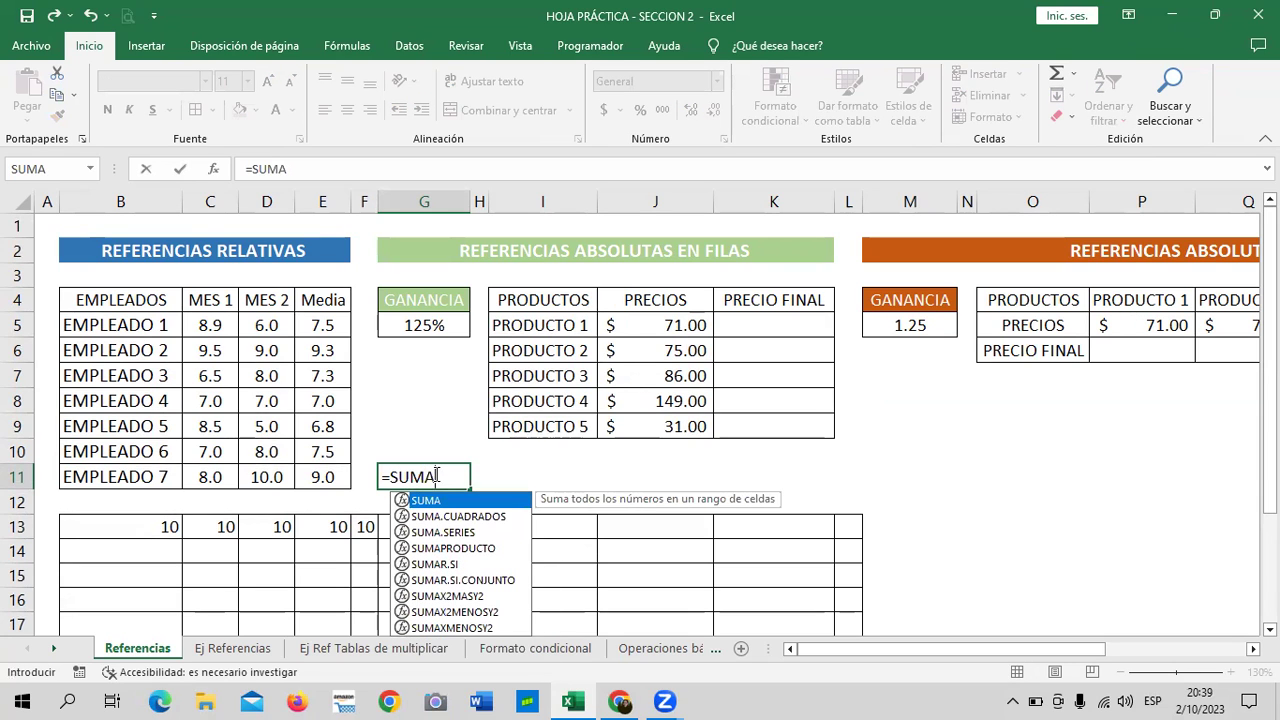
{"action": "type", "text": "("}
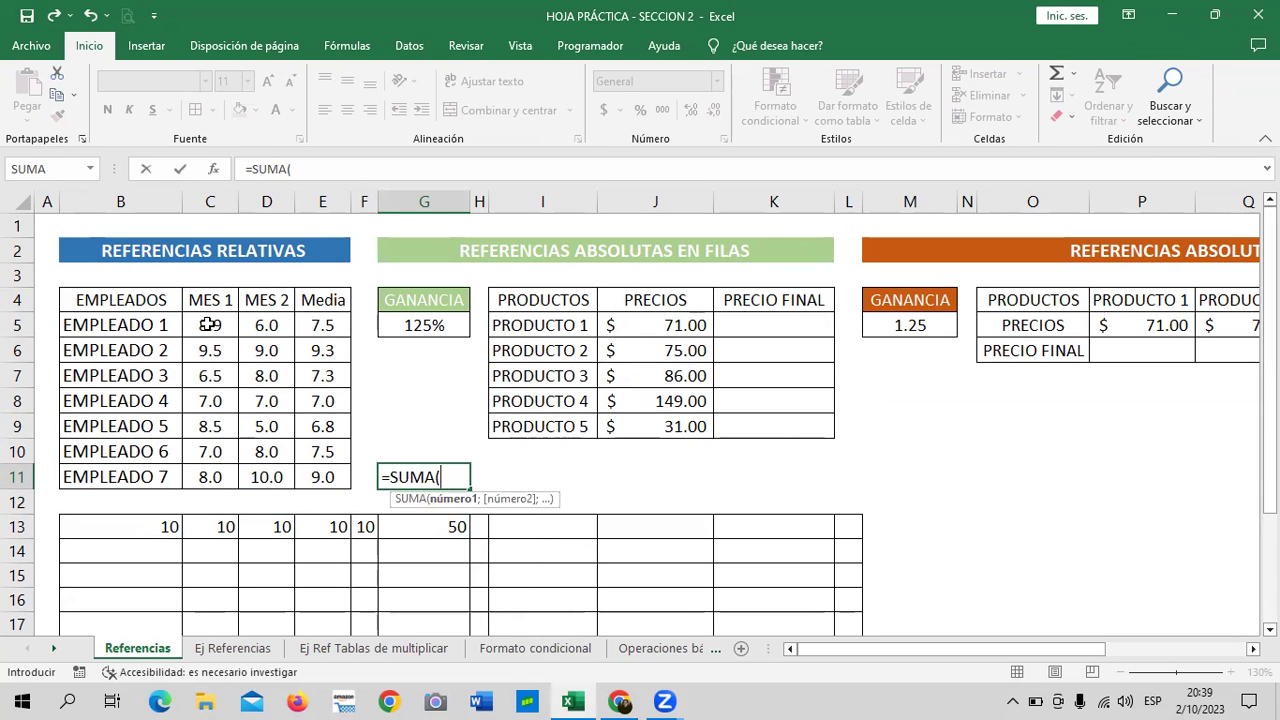
{"action": "left_click_drag", "start_coordinate": [205, 322], "coordinate": [323, 474]}
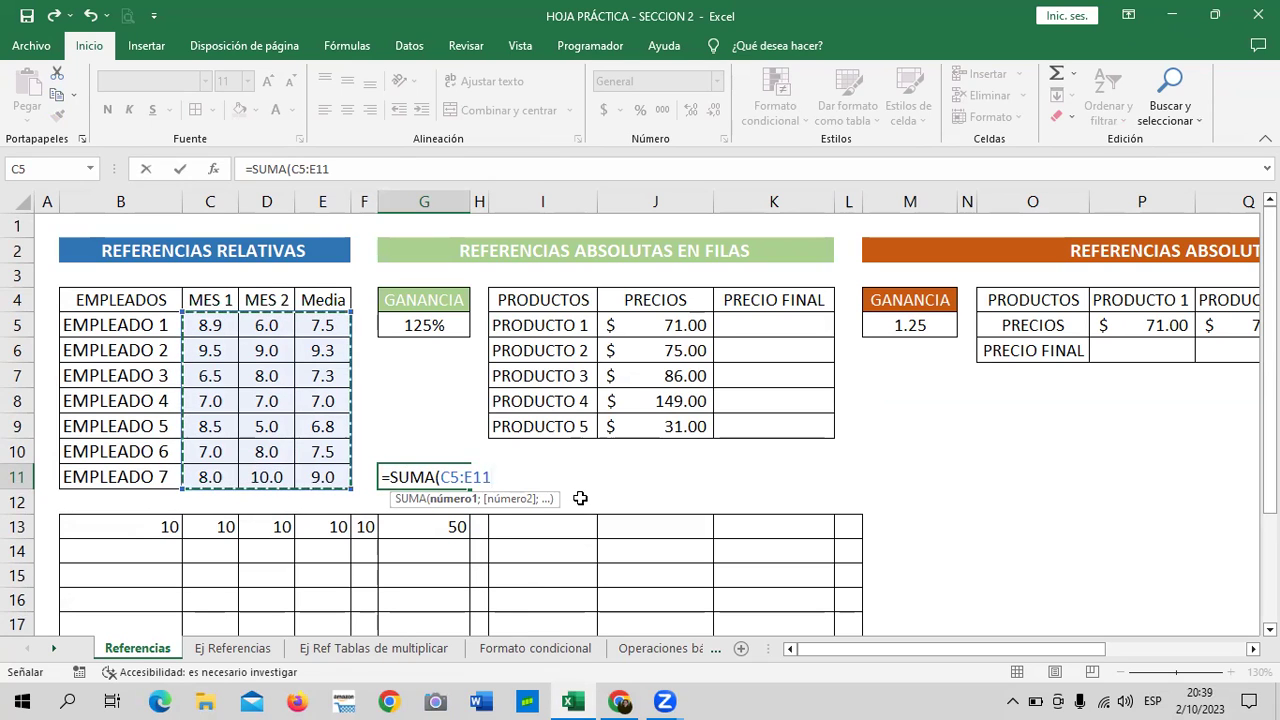
{"action": "type", "text": ")"}
{"action": "key", "text": "Return"}
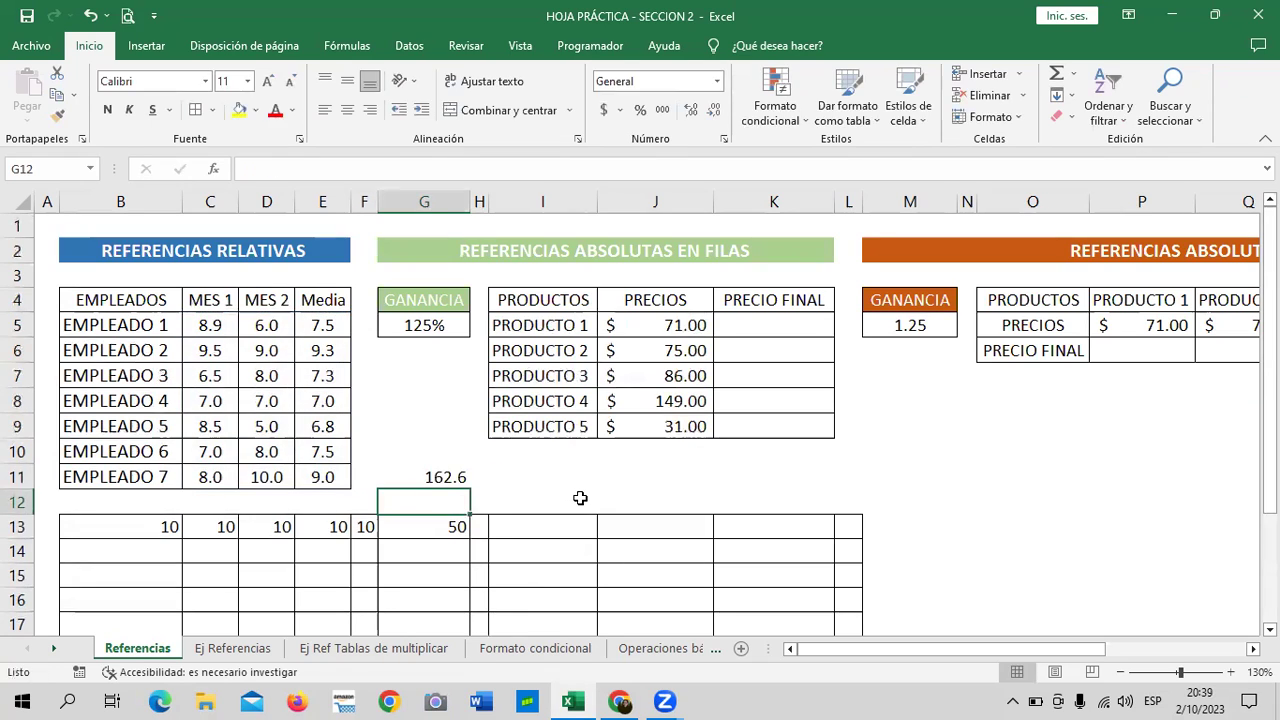
{"action": "left_click", "coordinate": [422, 478]}
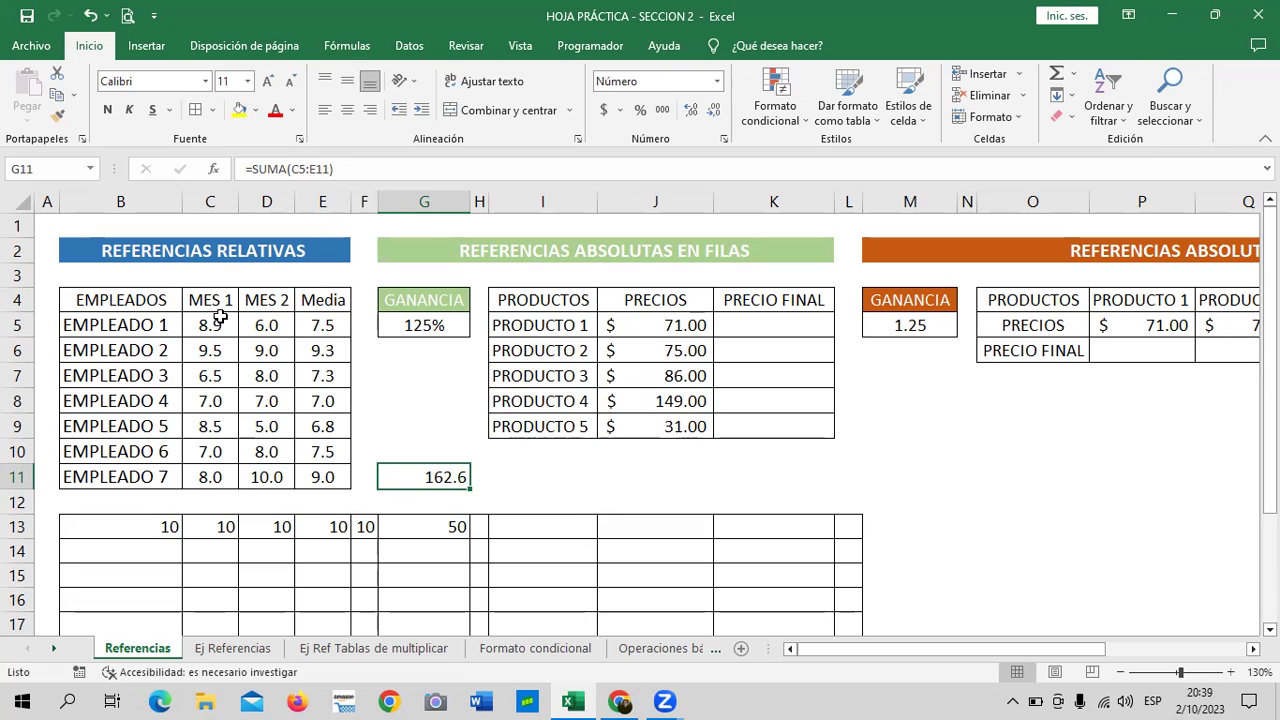
{"action": "left_click", "coordinate": [395, 162]}
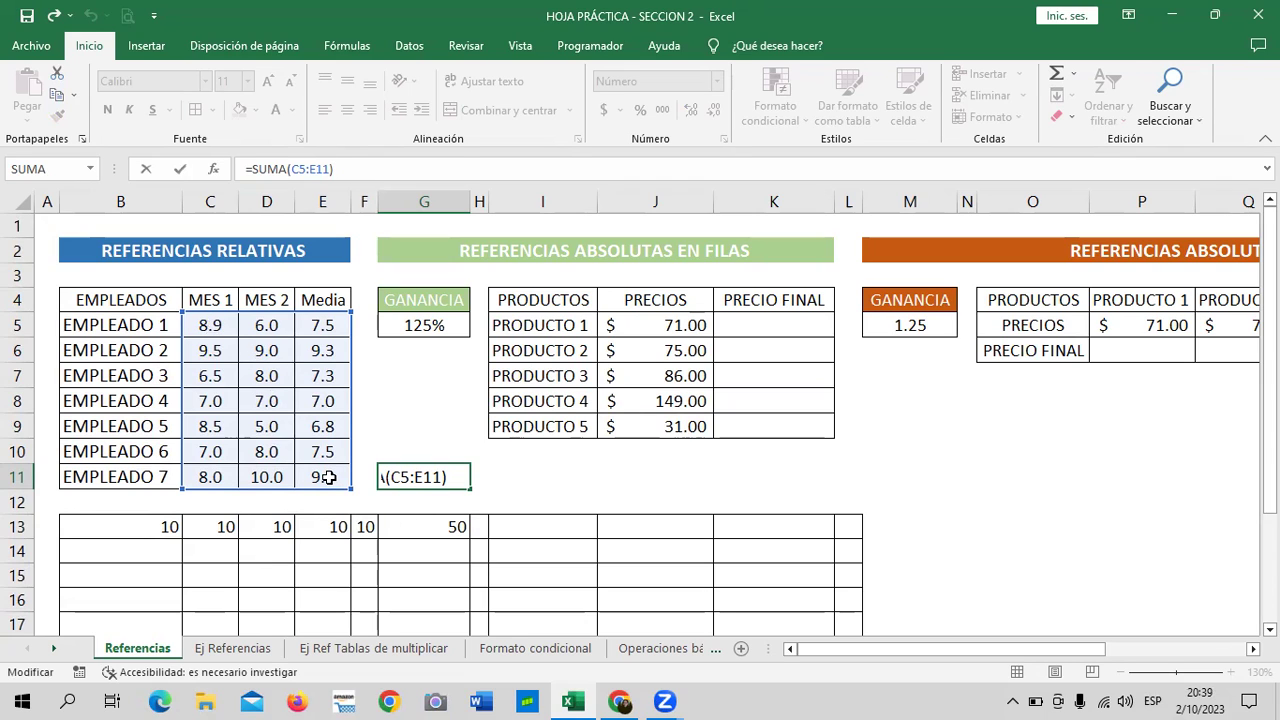
- Delete the =SUMA(C5:E11) formula from G11, then select I11
{"action": "key", "text": "Return"}
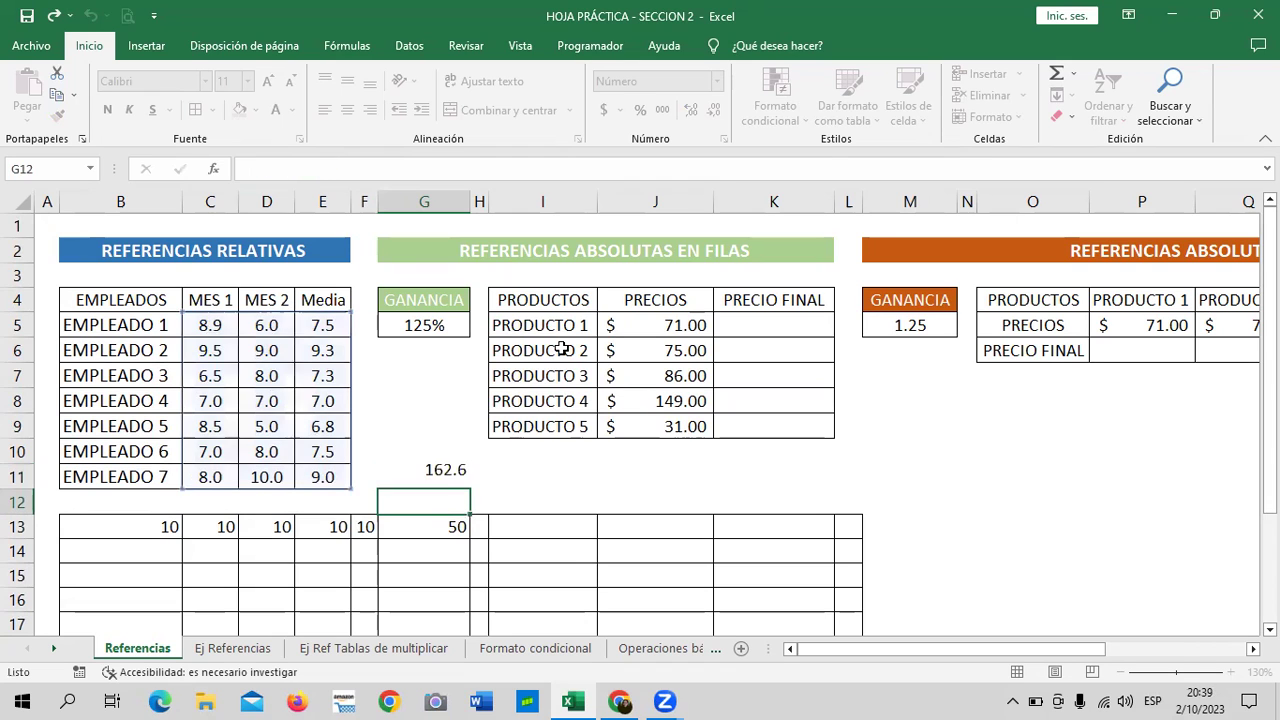
{"action": "left_click", "coordinate": [438, 480]}
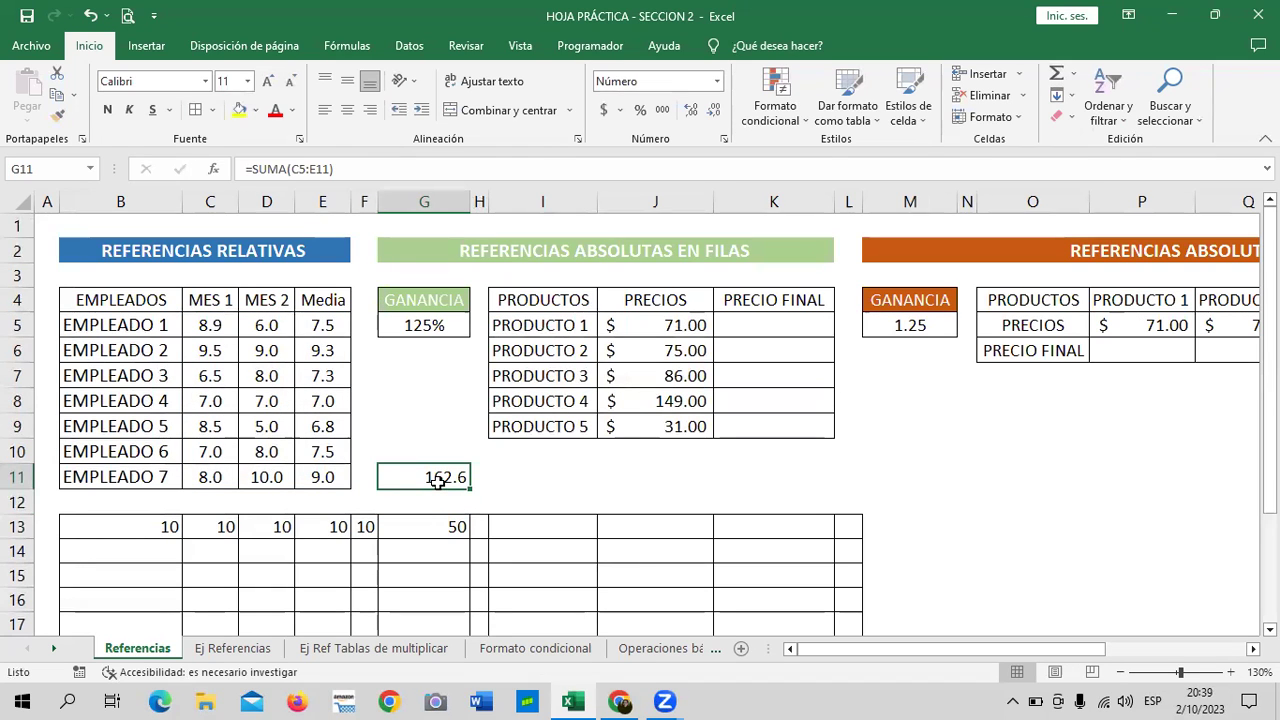
{"action": "key", "text": "Delete"}
{"action": "left_click", "coordinate": [566, 484]}
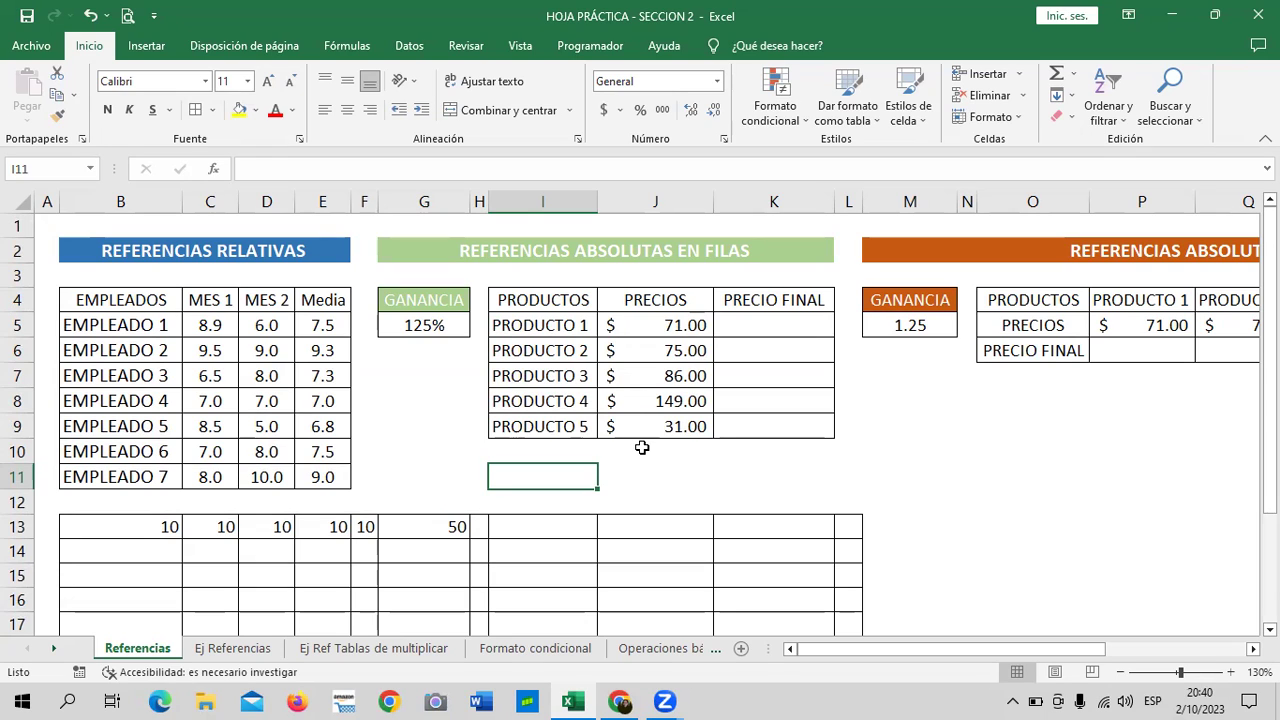
- Select the 125% GANANCIA value in G5, then scroll the course page to the SECCIÓN 2 template link
{"action": "left_click_drag", "start_coordinate": [868, 649], "coordinate": [892, 645]}
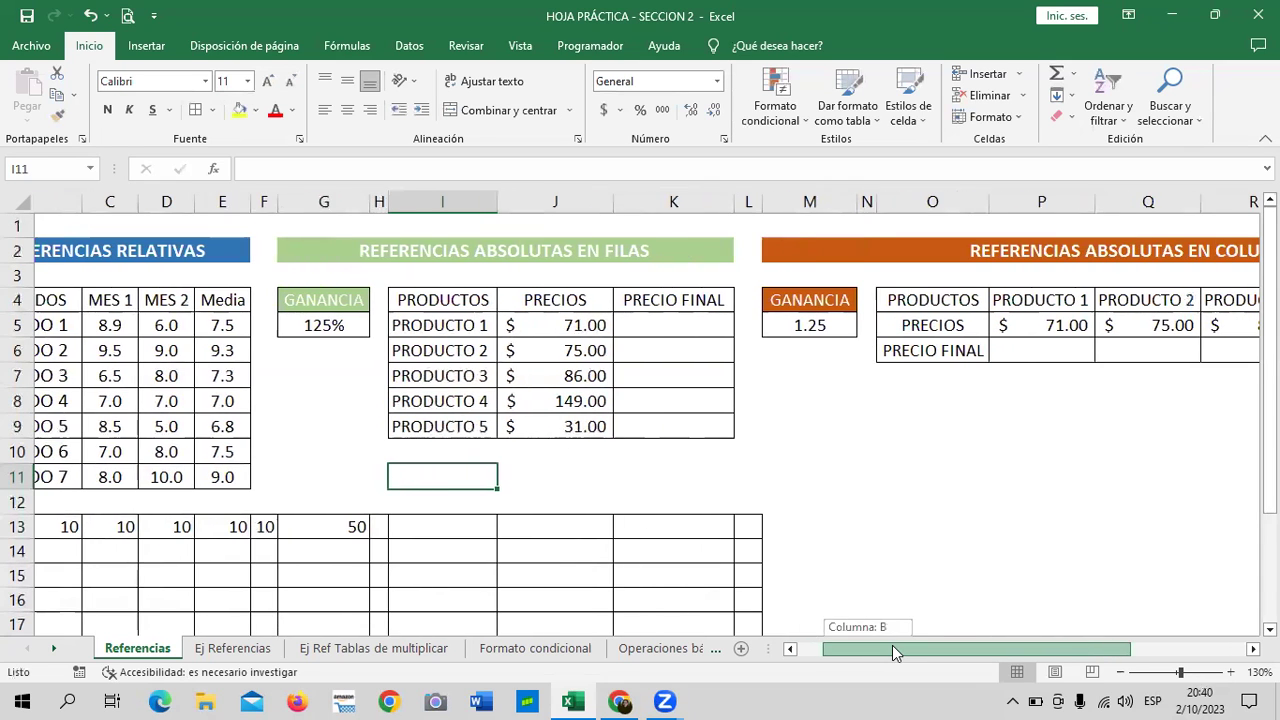
{"action": "left_click", "coordinate": [347, 327]}
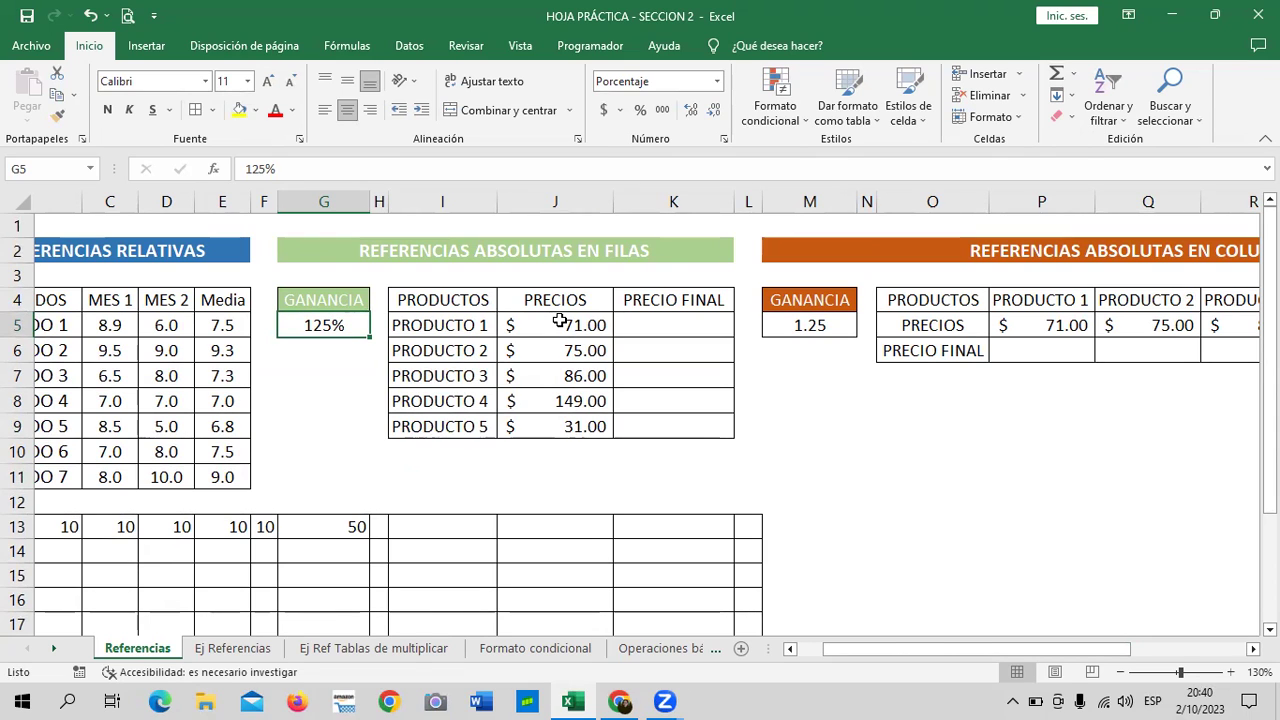
{"action": "left_click", "coordinate": [618, 701]}
{"action": "scroll", "coordinate": [444, 467], "scroll_direction": "down", "scroll_amount": 4}
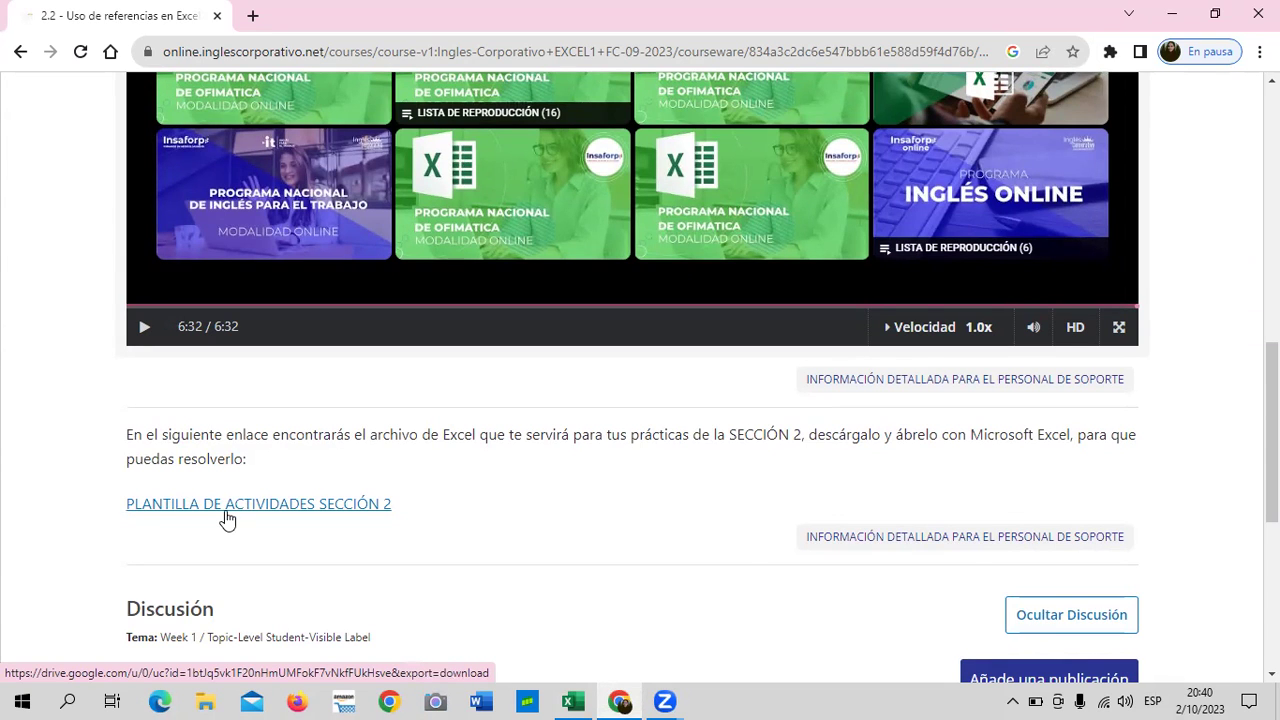
- Look through the Operaciones básicas, Formato condicional, Tablas de multiplicar and Ej Referencias sheets, then return to the course
{"action": "left_click", "coordinate": [573, 701]}
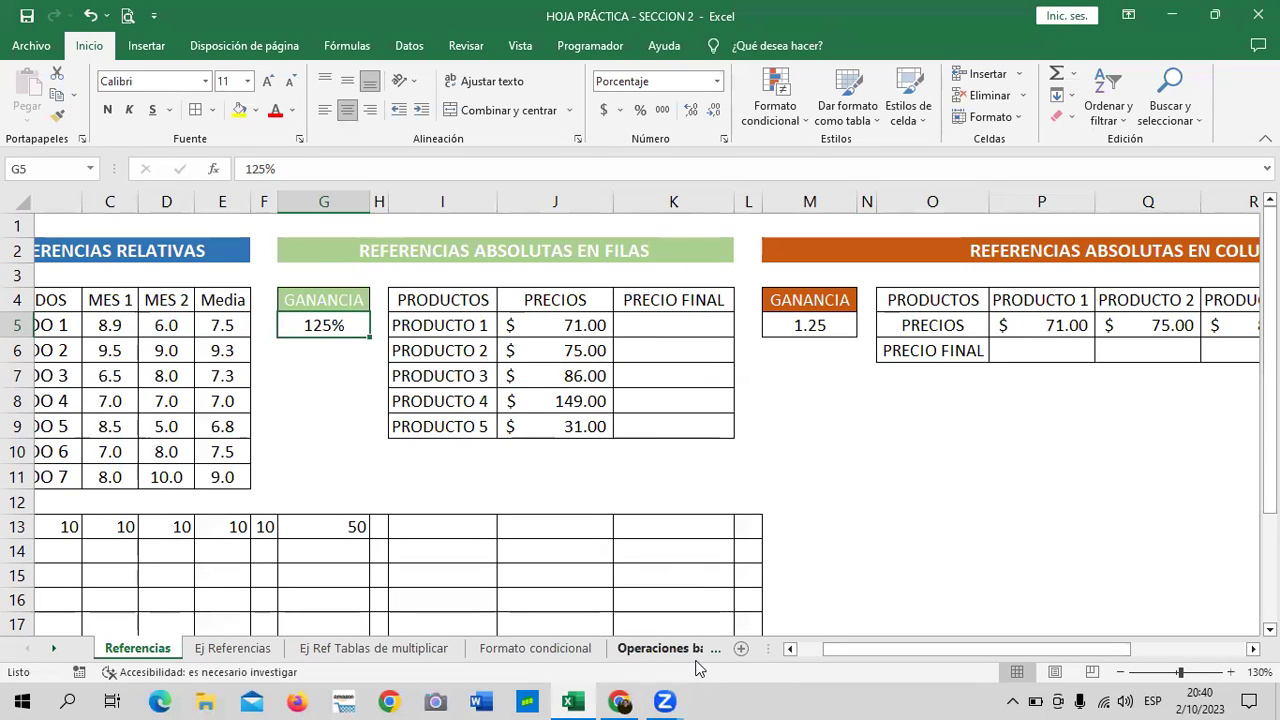
{"action": "left_click", "coordinate": [655, 650]}
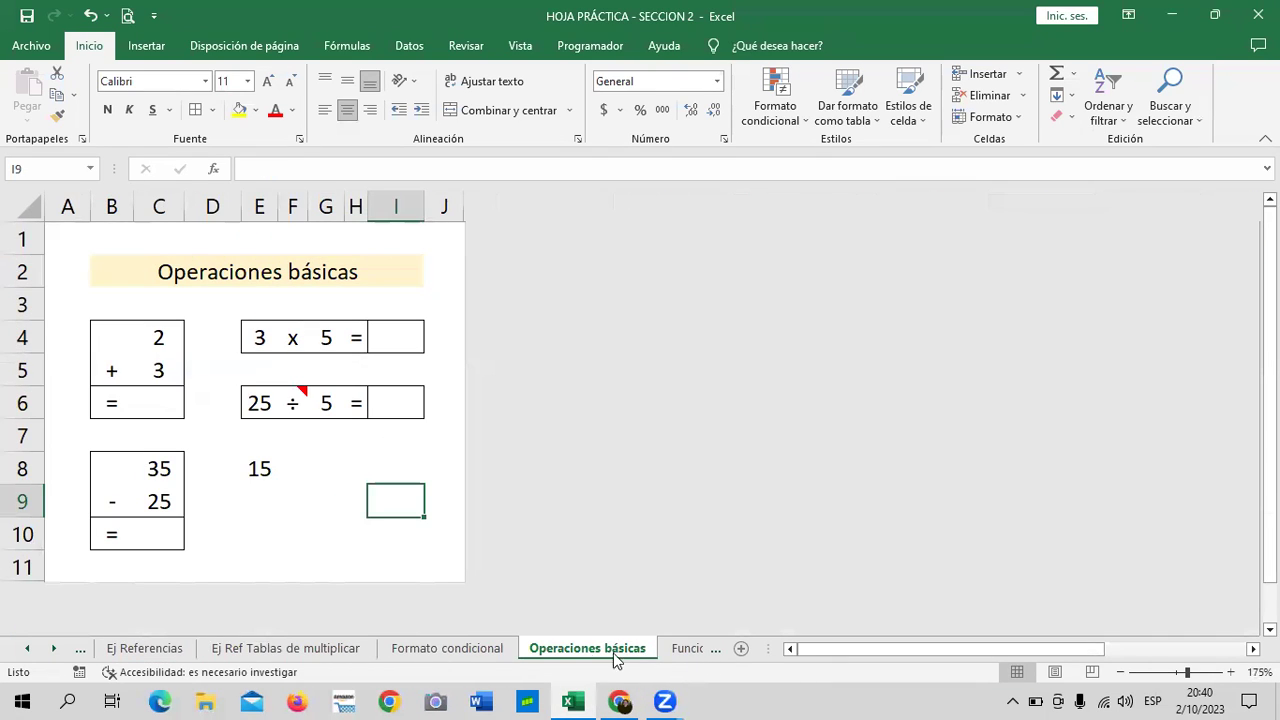
{"action": "left_click", "coordinate": [447, 648]}
{"action": "left_click", "coordinate": [285, 648]}
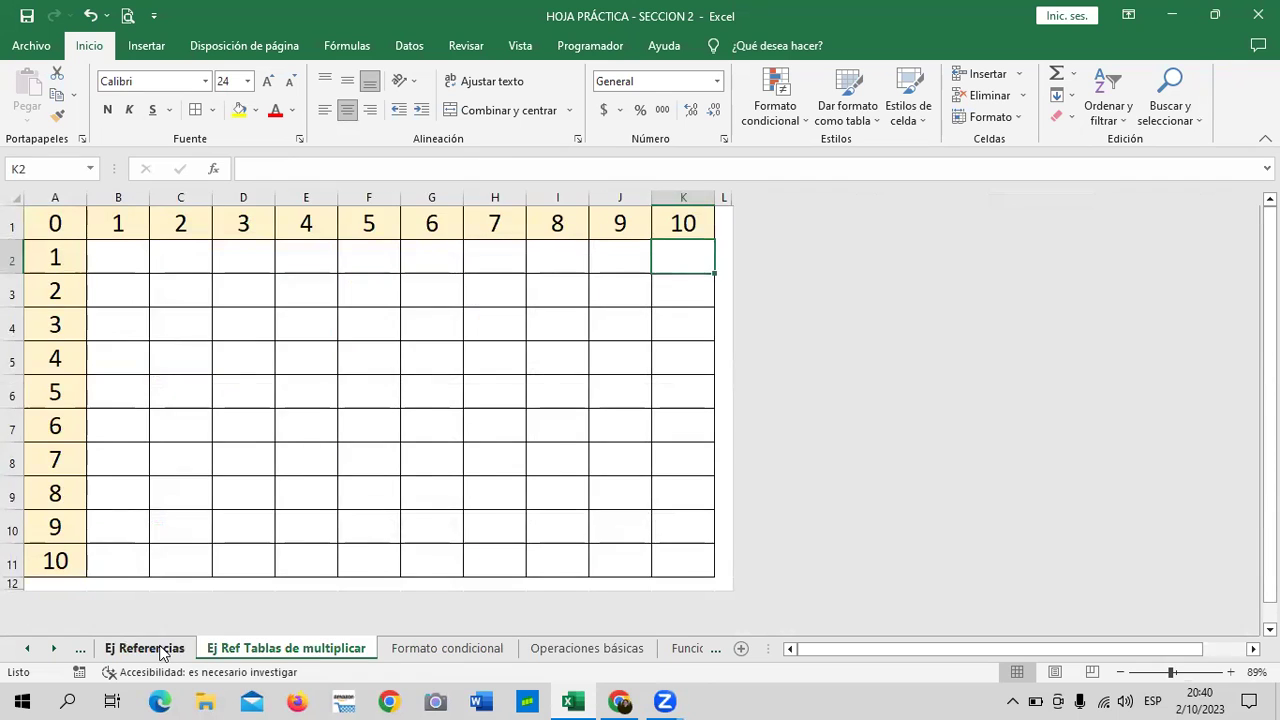
{"action": "left_click", "coordinate": [145, 648]}
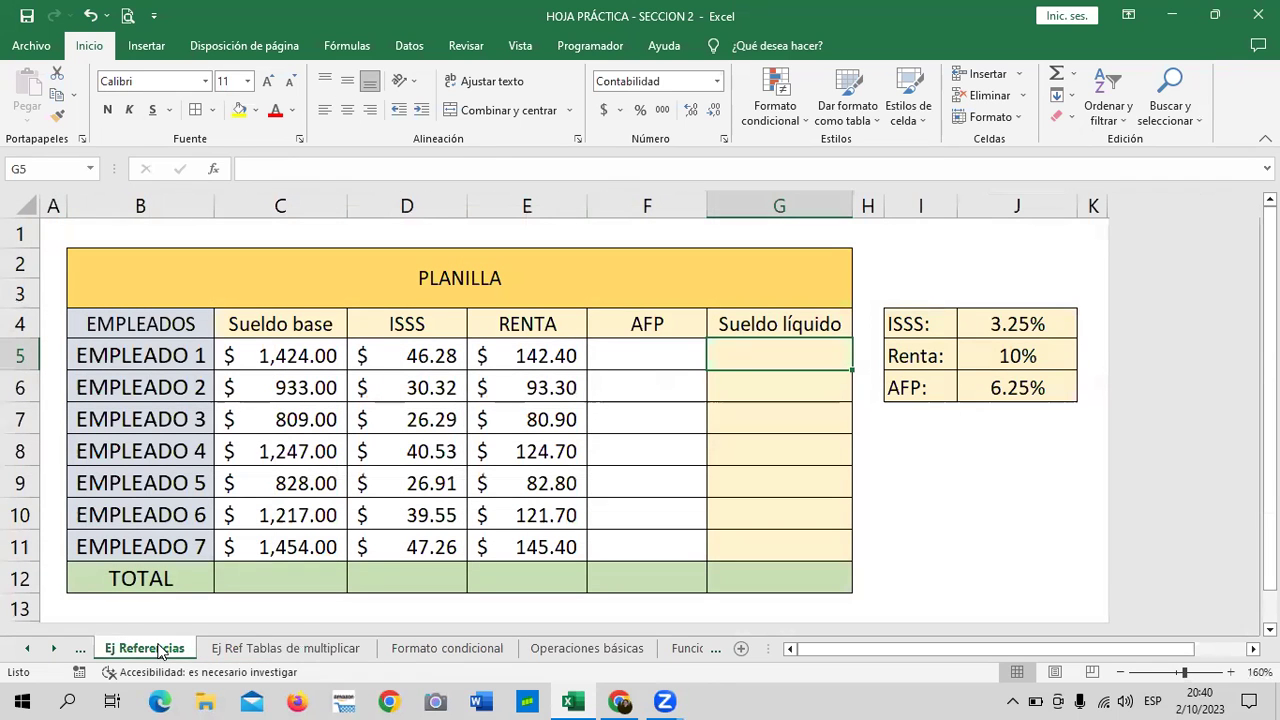
{"action": "left_click", "coordinate": [625, 700]}
- Open the 2.4 Formatos condicionales lesson and scroll through its page
{"action": "scroll", "coordinate": [600, 586], "scroll_direction": "up", "scroll_amount": 4}
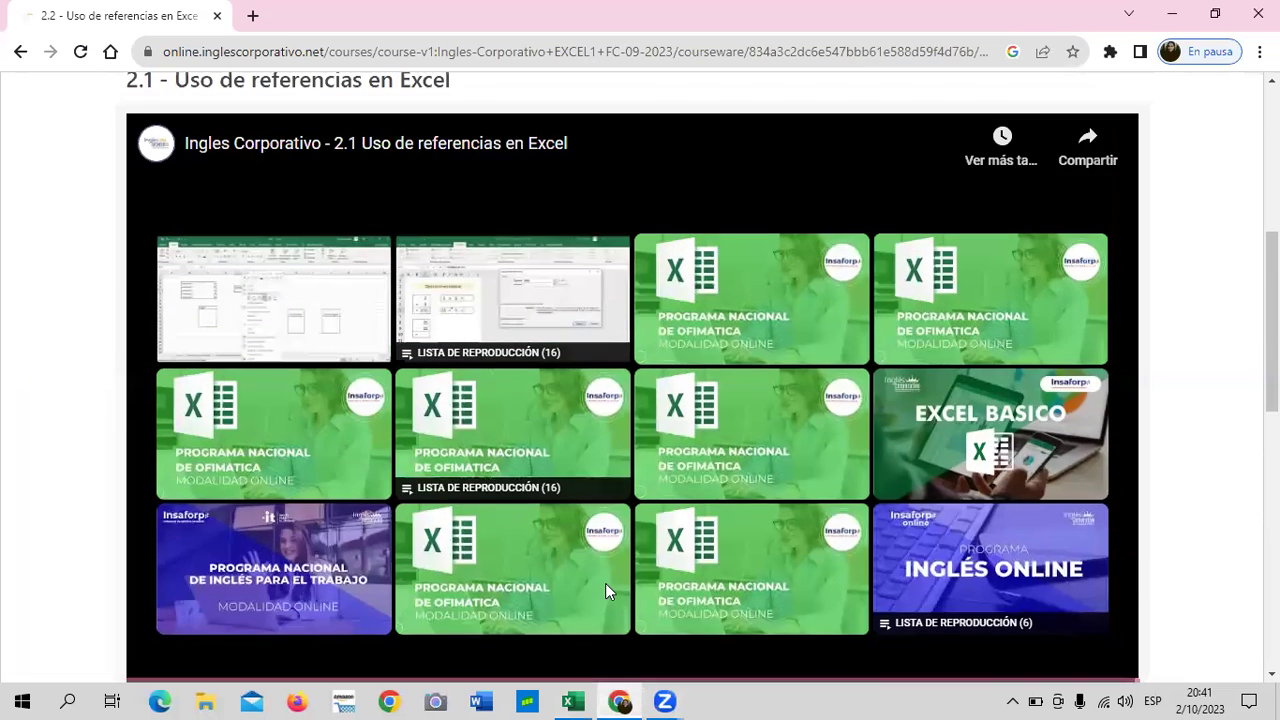
{"action": "scroll", "coordinate": [605, 583], "scroll_direction": "up", "scroll_amount": 2}
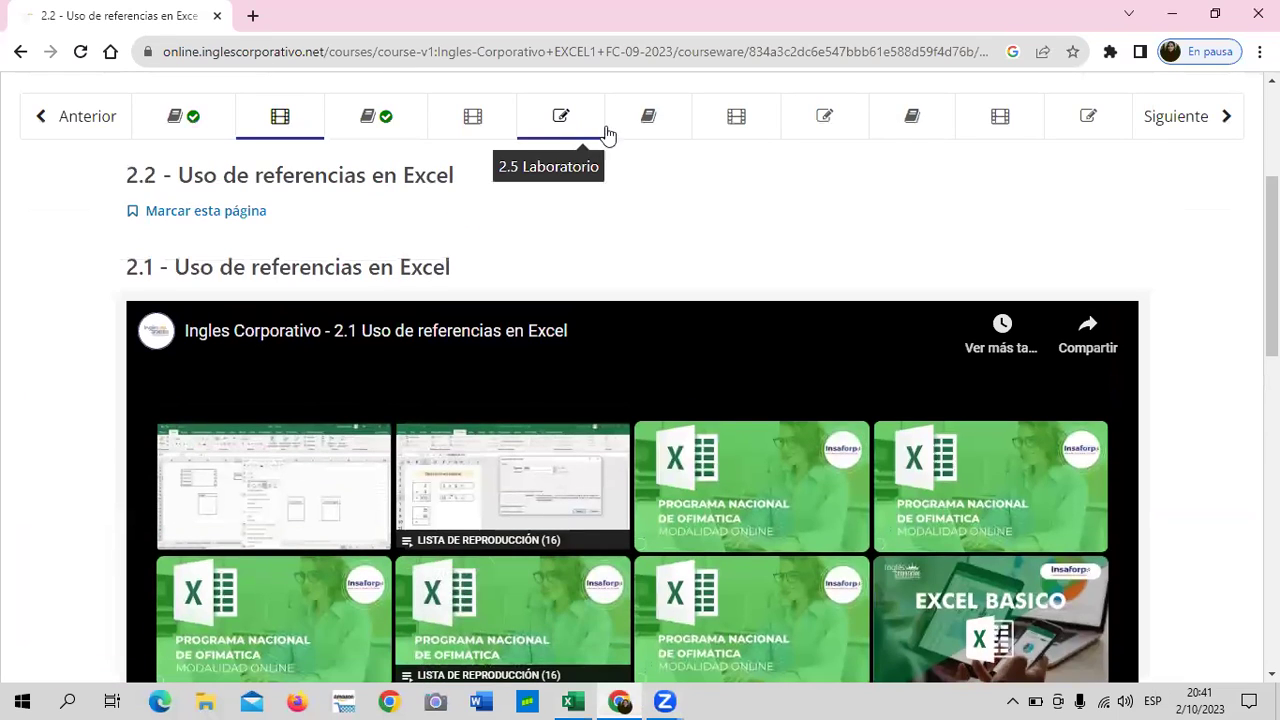
{"action": "left_click", "coordinate": [492, 128]}
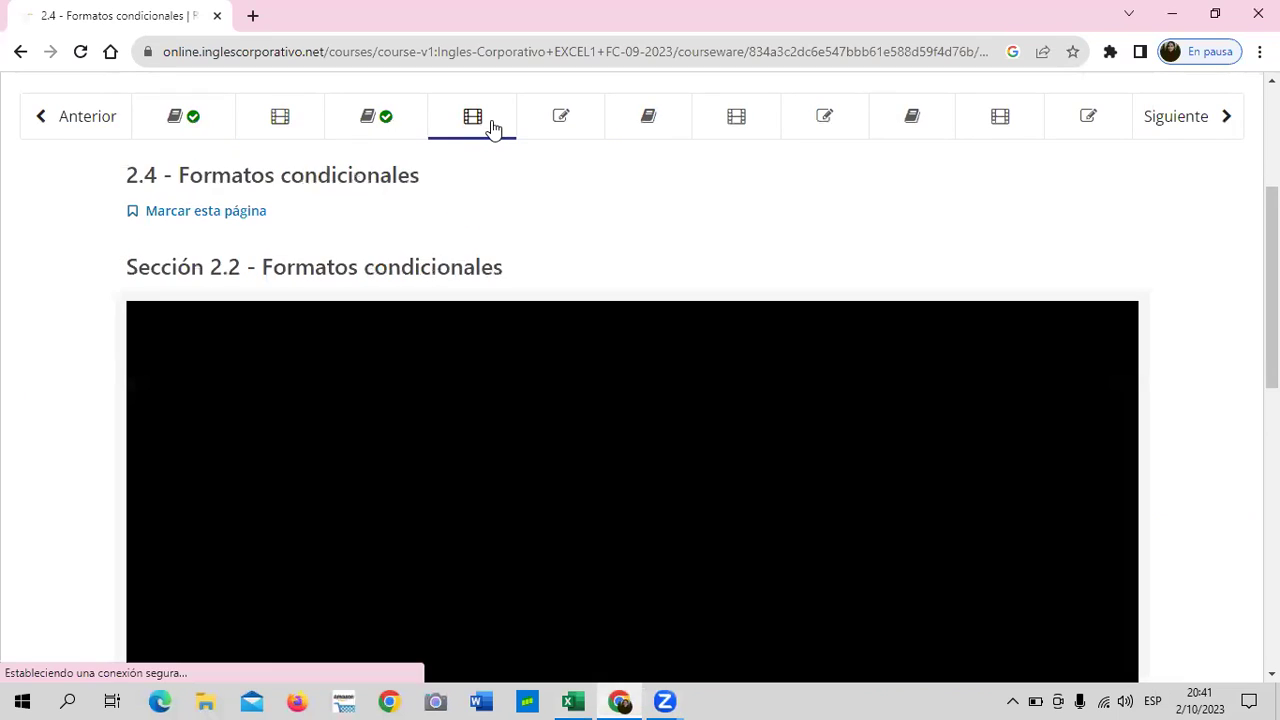
{"action": "scroll", "coordinate": [512, 396], "scroll_direction": "down", "scroll_amount": 3}
{"action": "scroll", "coordinate": [350, 440], "scroll_direction": "down", "scroll_amount": 3}
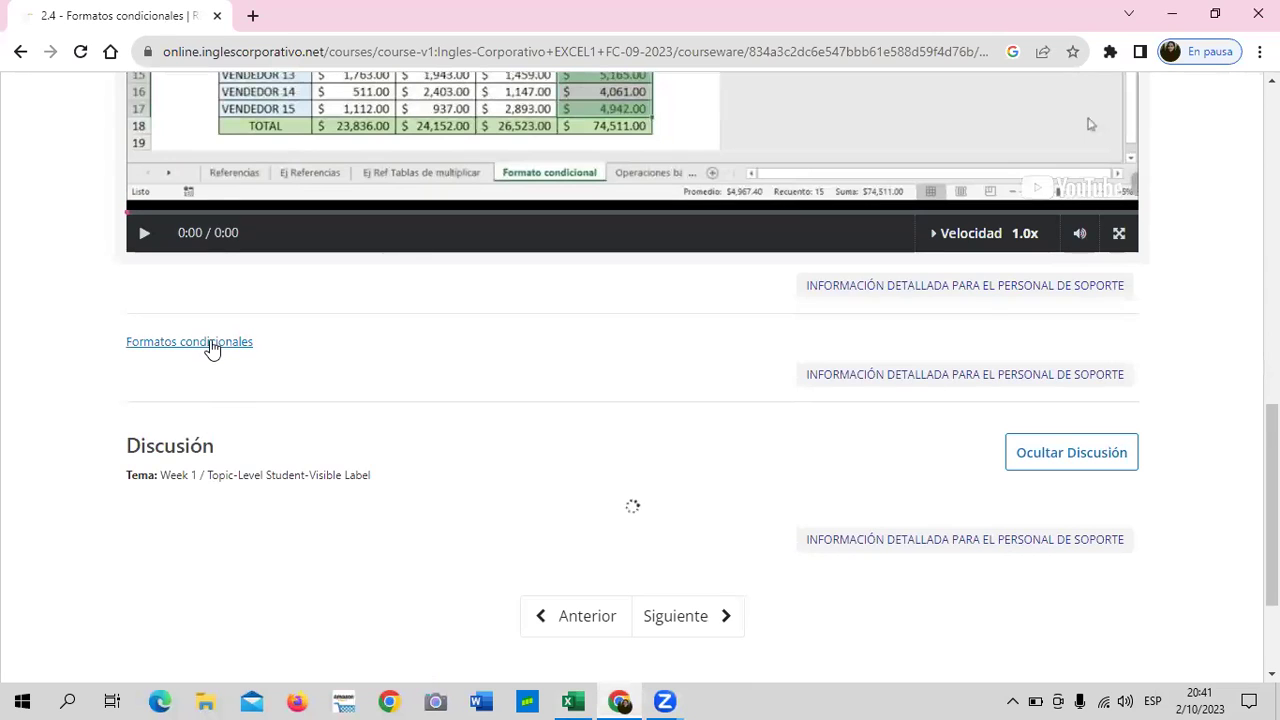
{"action": "scroll", "coordinate": [251, 351], "scroll_direction": "up", "scroll_amount": 2}
{"action": "scroll", "coordinate": [596, 412], "scroll_direction": "up", "scroll_amount": 4}
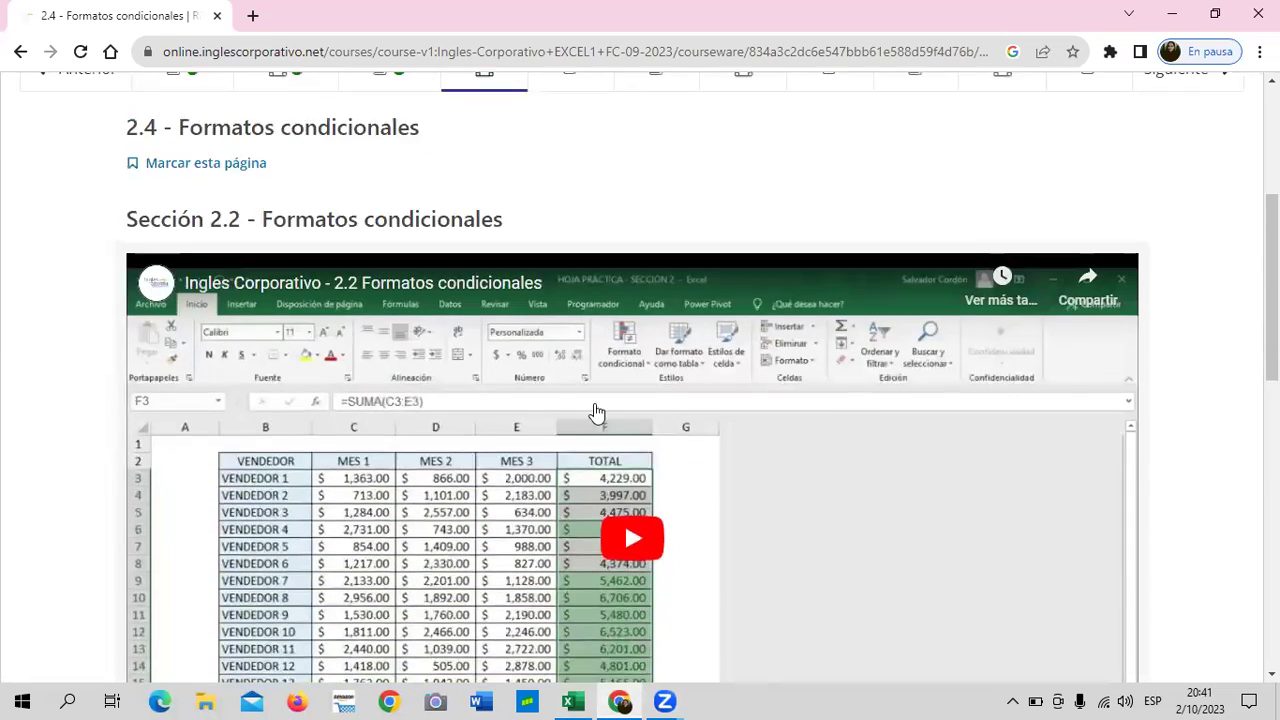
{"action": "scroll", "coordinate": [596, 412], "scroll_direction": "up", "scroll_amount": 3}
- Open lesson 2.7 Administrador de nombres to its video, then return to the Excel workbook
{"action": "left_click", "coordinate": [716, 316]}
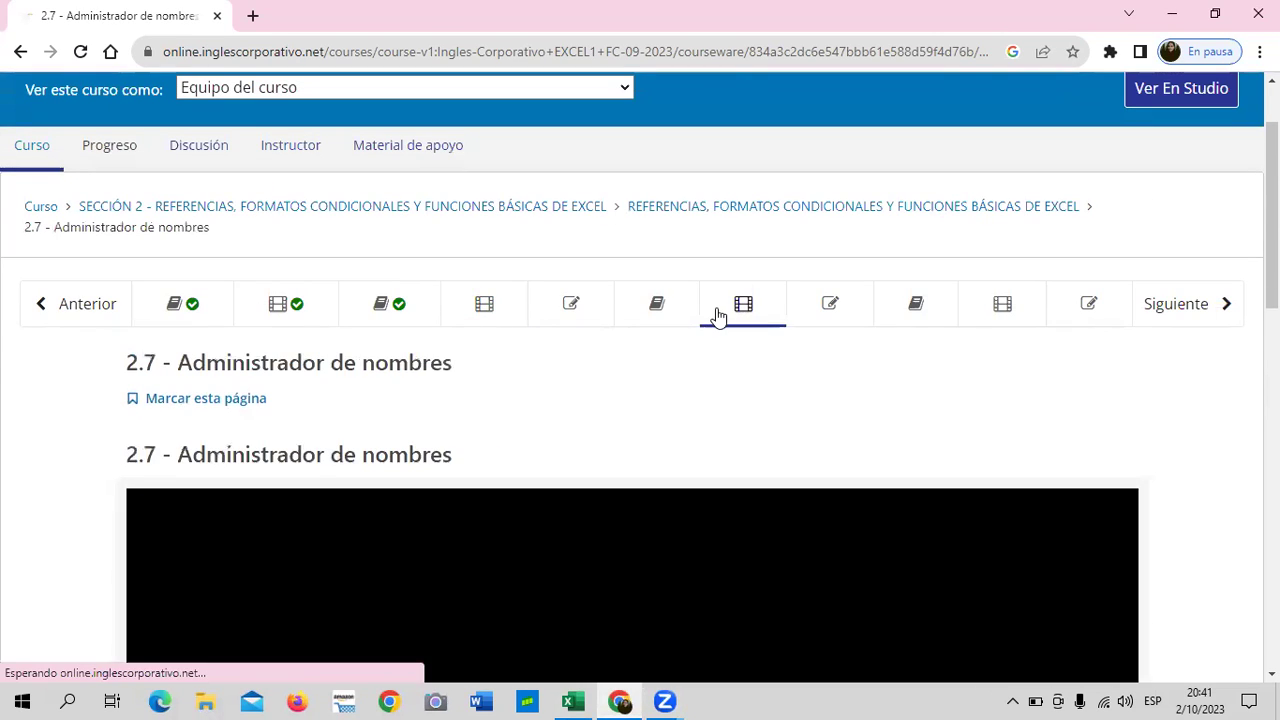
{"action": "scroll", "coordinate": [608, 423], "scroll_direction": "down", "scroll_amount": 3}
{"action": "scroll", "coordinate": [606, 431], "scroll_direction": "down", "scroll_amount": 4}
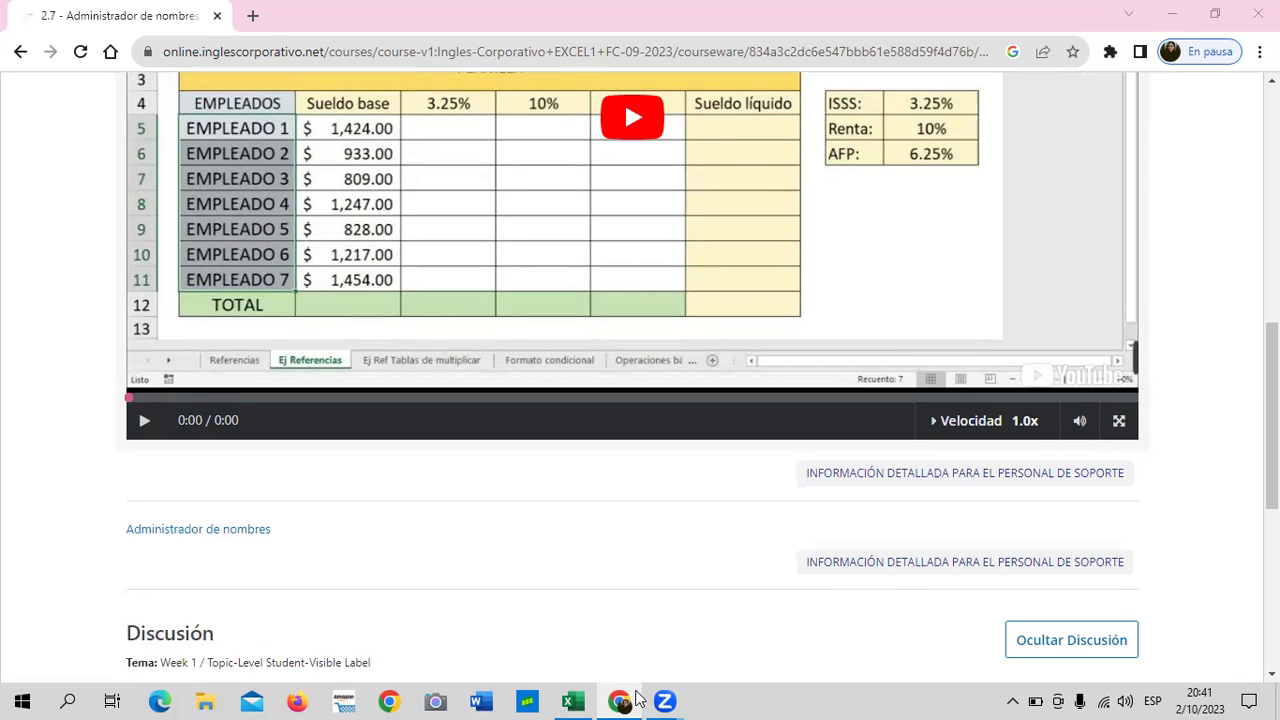
{"action": "left_click", "coordinate": [576, 700]}
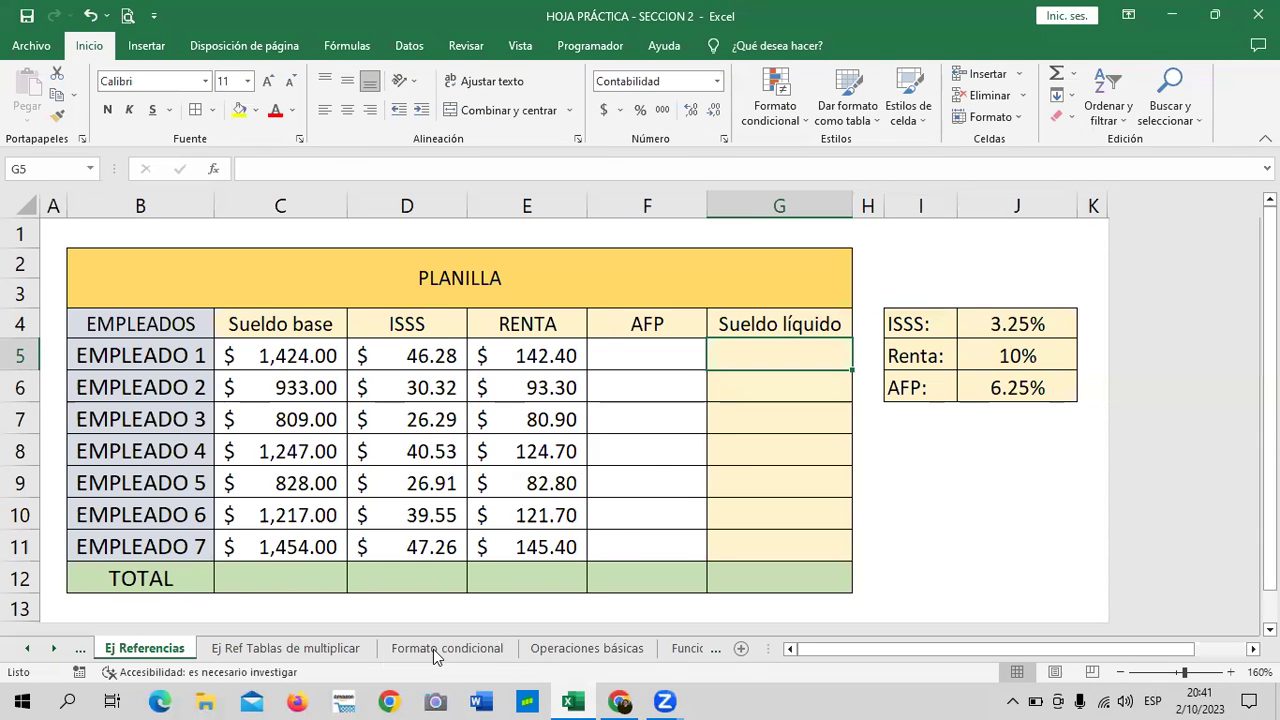
- Switch to the Referencias sheet and open the Number Format list on the Home ribbon
{"action": "left_click", "coordinate": [28, 650]}
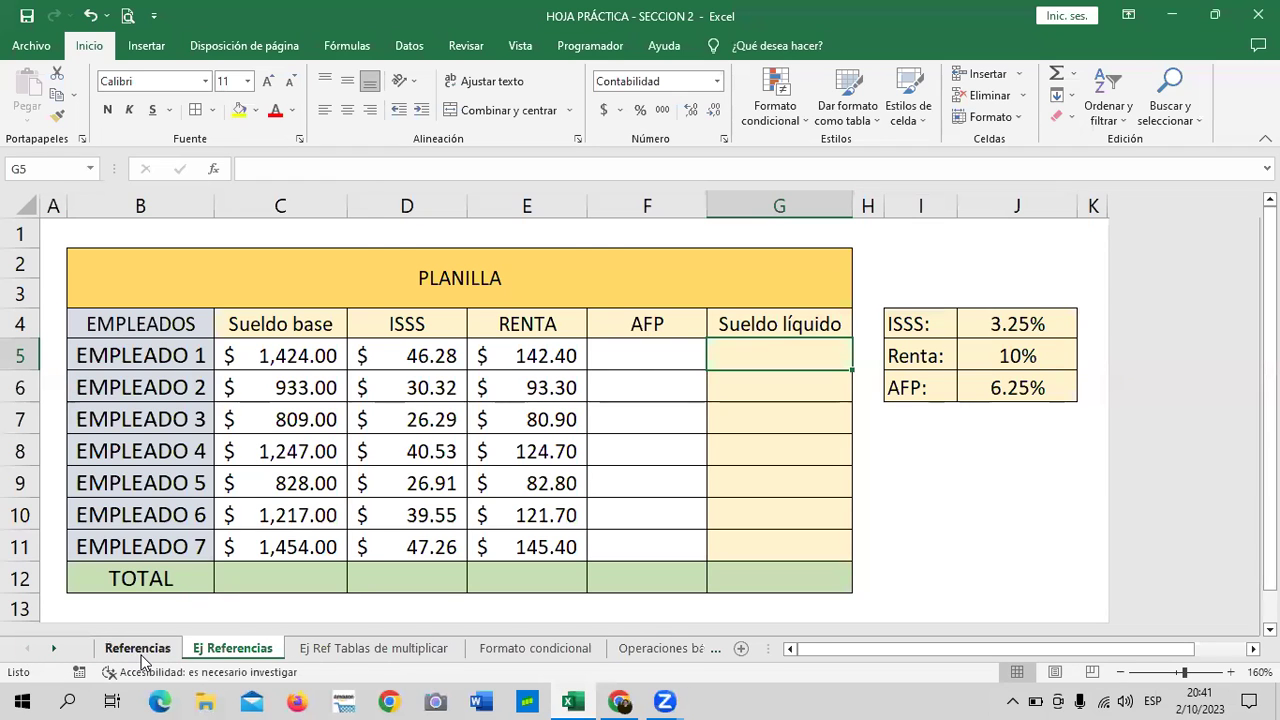
{"action": "left_click", "coordinate": [138, 648]}
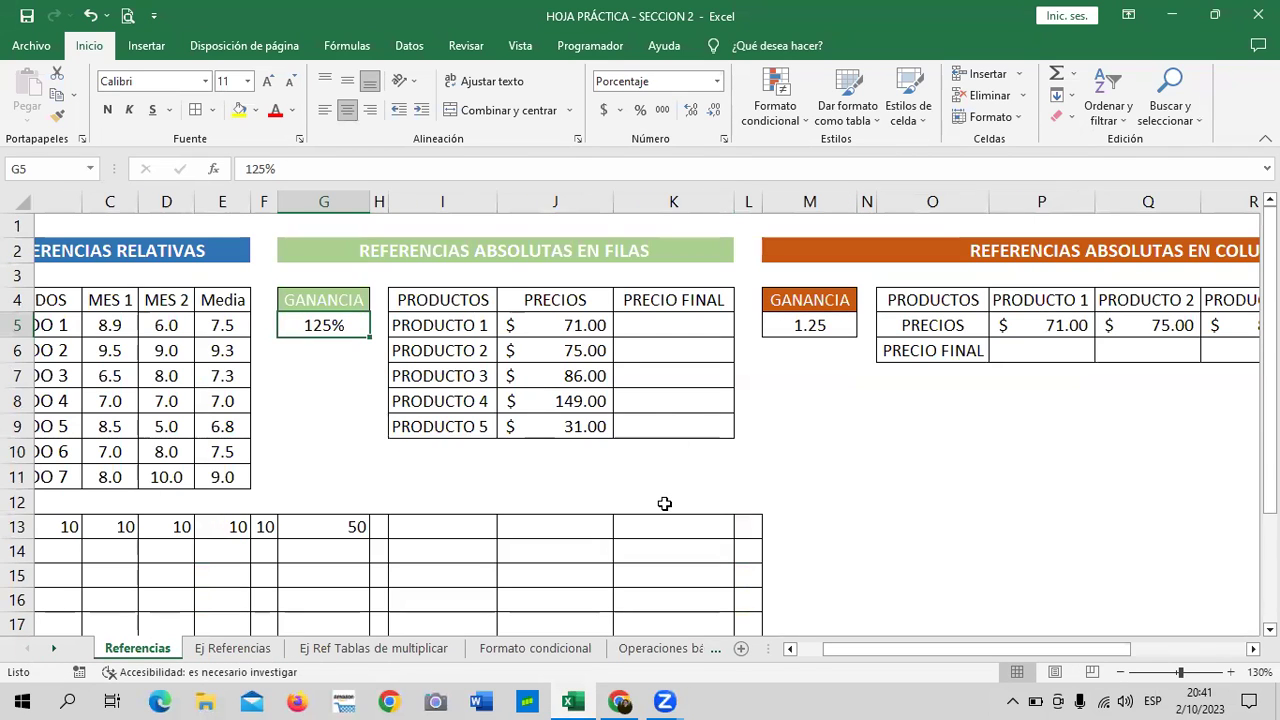
{"action": "scroll", "coordinate": [663, 503], "scroll_direction": "down", "scroll_amount": 2}
{"action": "scroll", "coordinate": [663, 503], "scroll_direction": "up", "scroll_amount": 1}
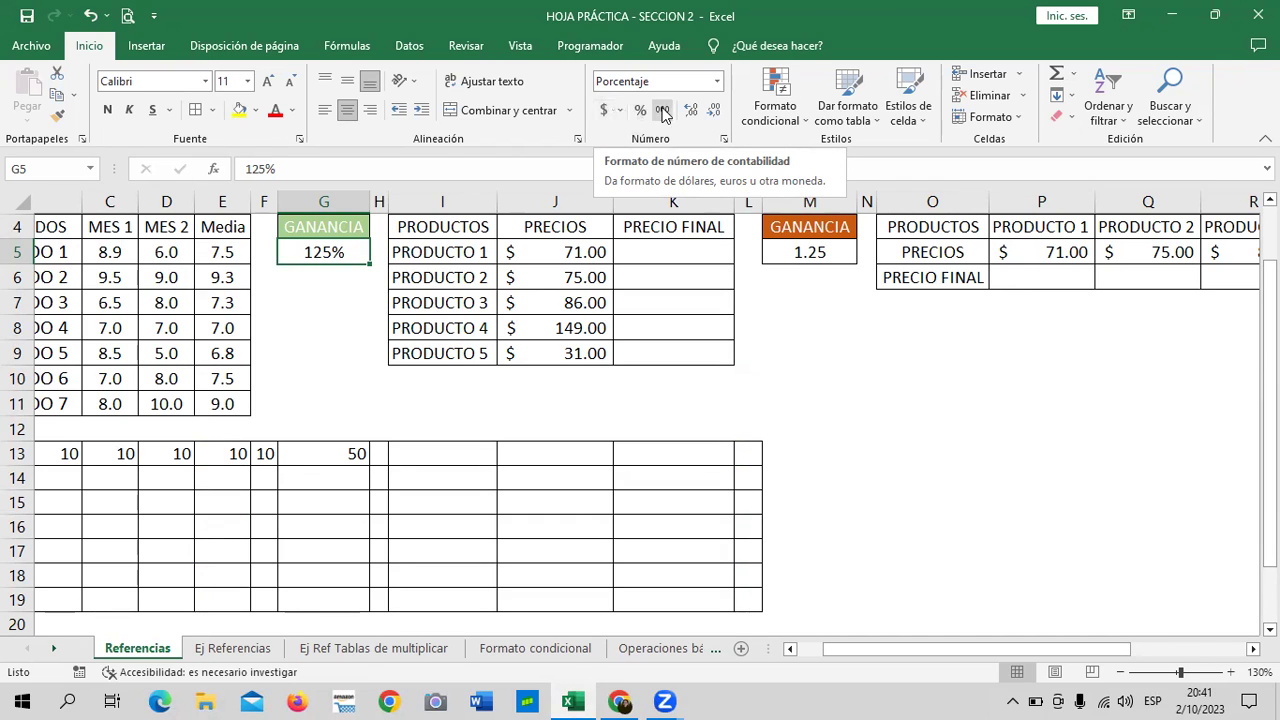
{"action": "scroll", "coordinate": [674, 316], "scroll_direction": "up", "scroll_amount": 1}
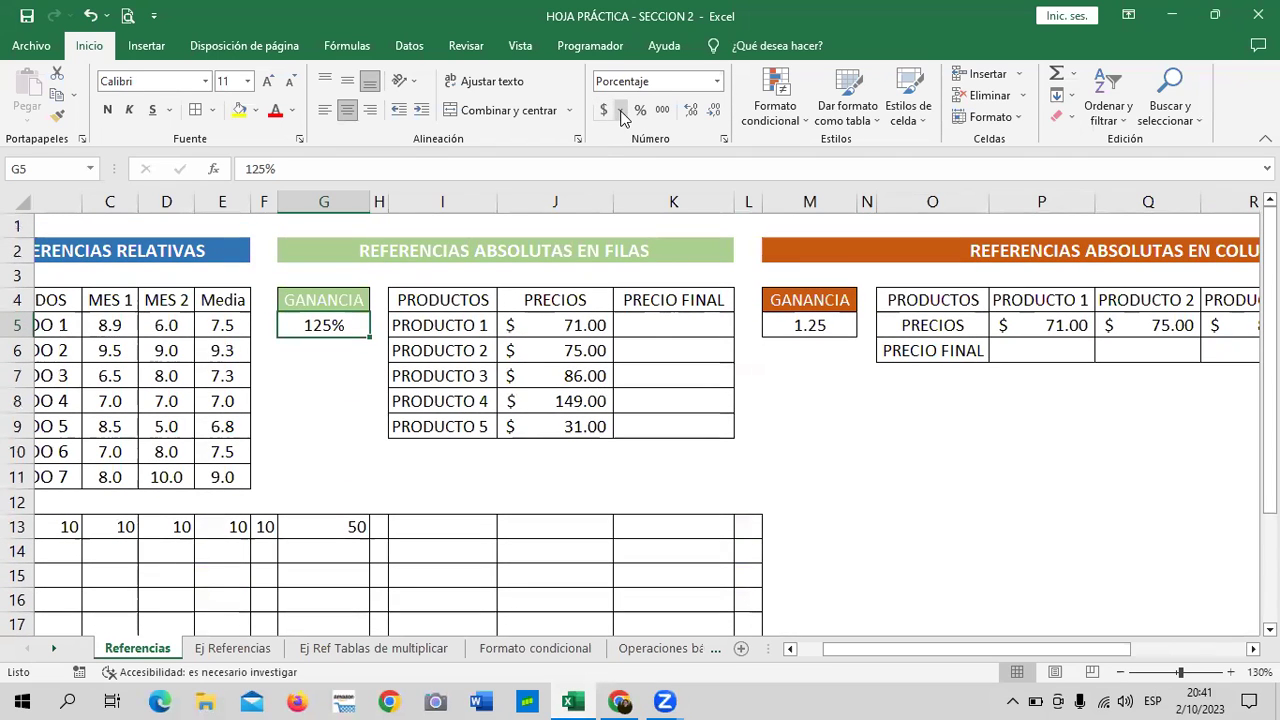
{"action": "left_click", "coordinate": [718, 83]}
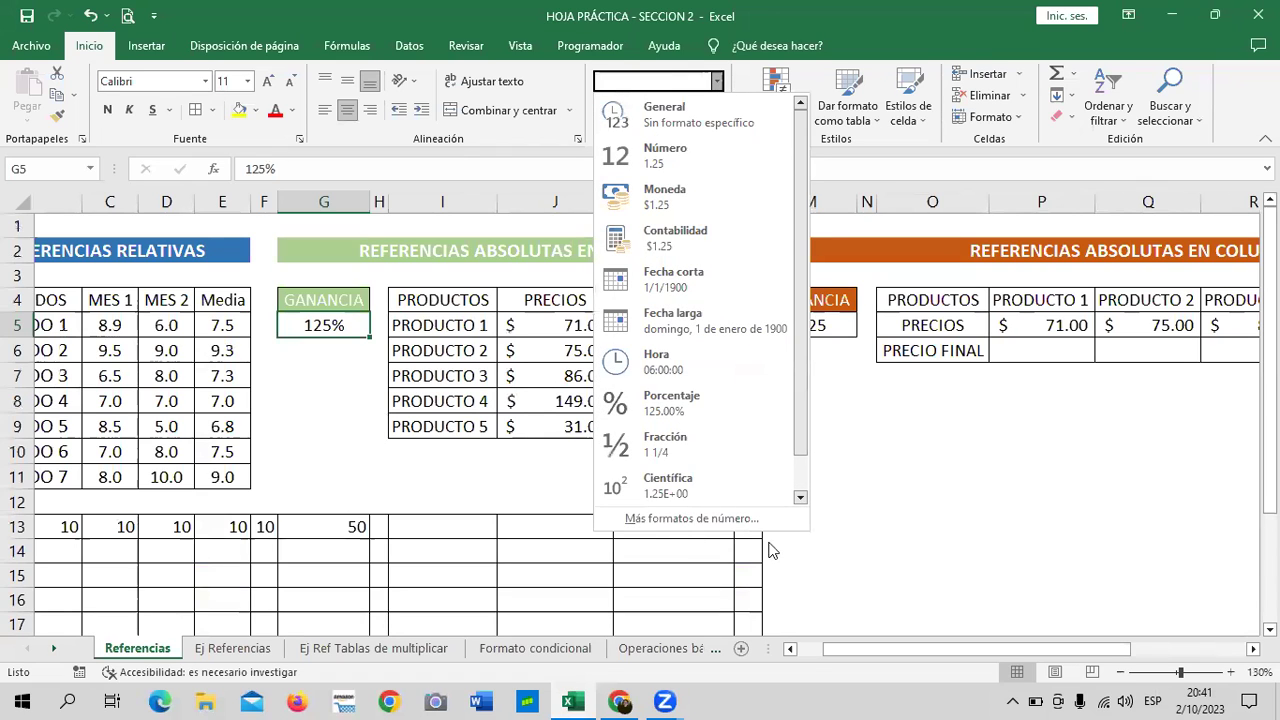
{"action": "left_click", "coordinate": [728, 528]}
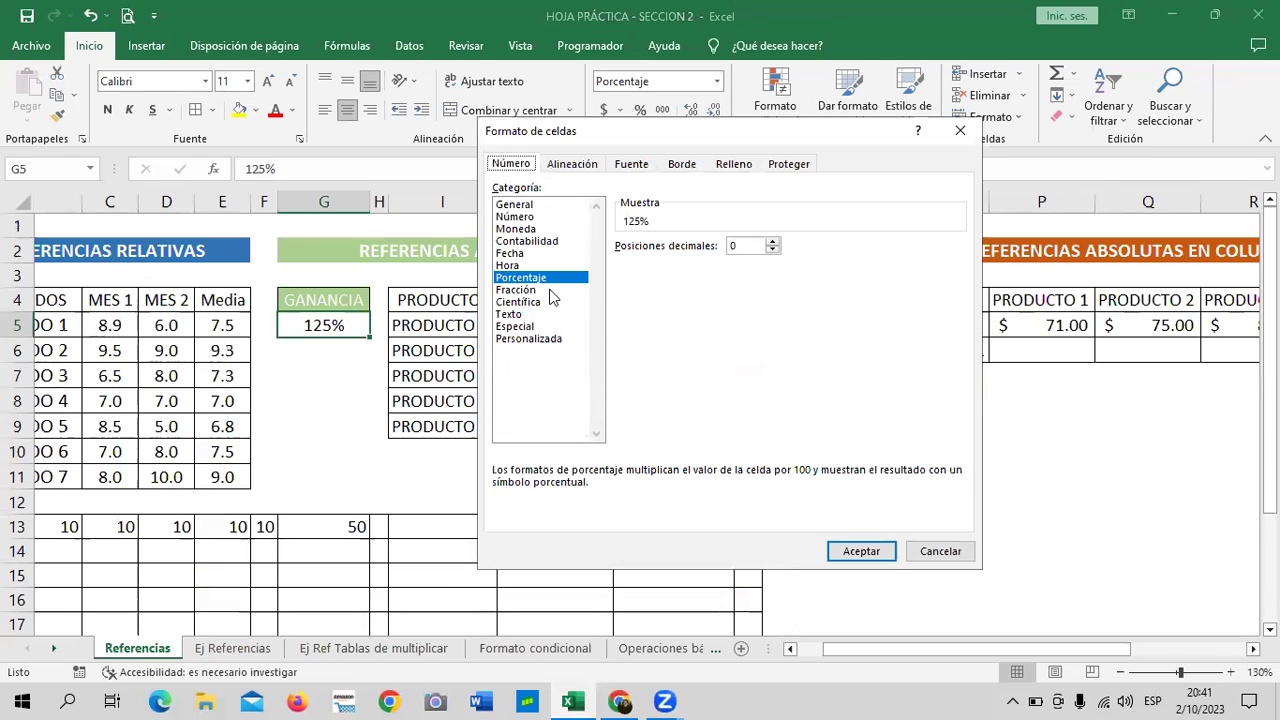
{"action": "left_click", "coordinate": [535, 243]}
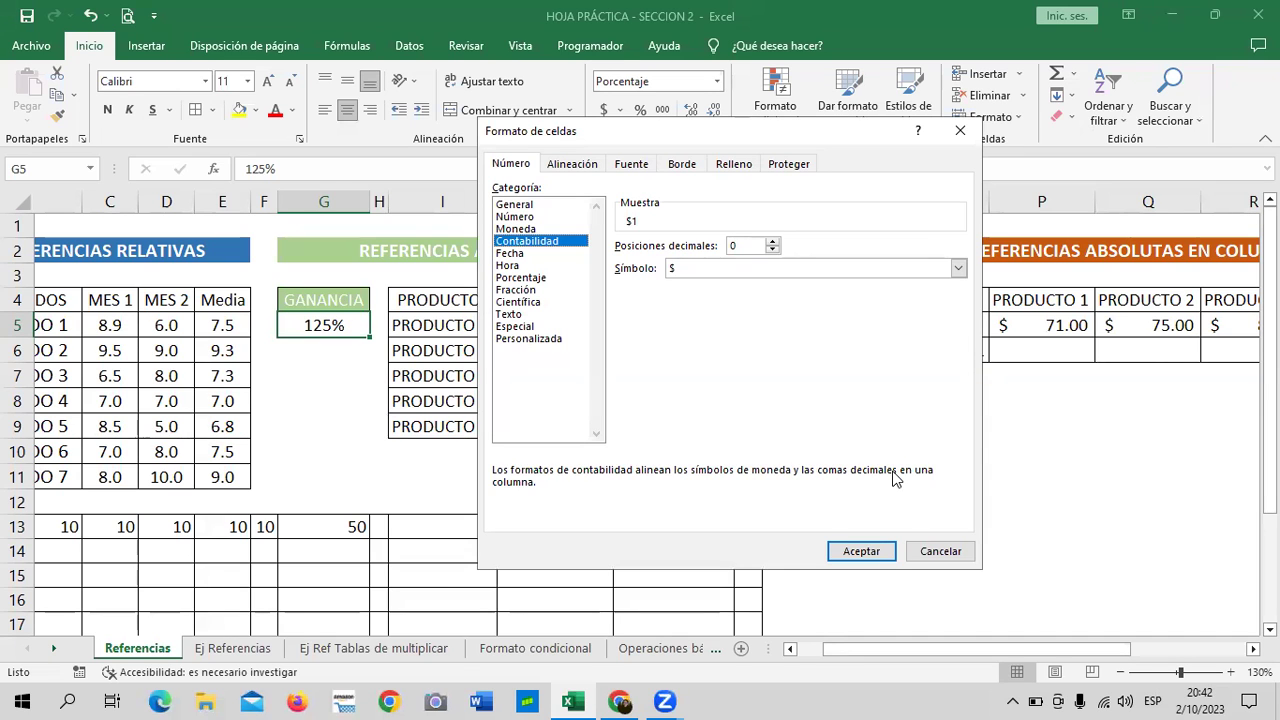
{"action": "left_click", "coordinate": [932, 551]}
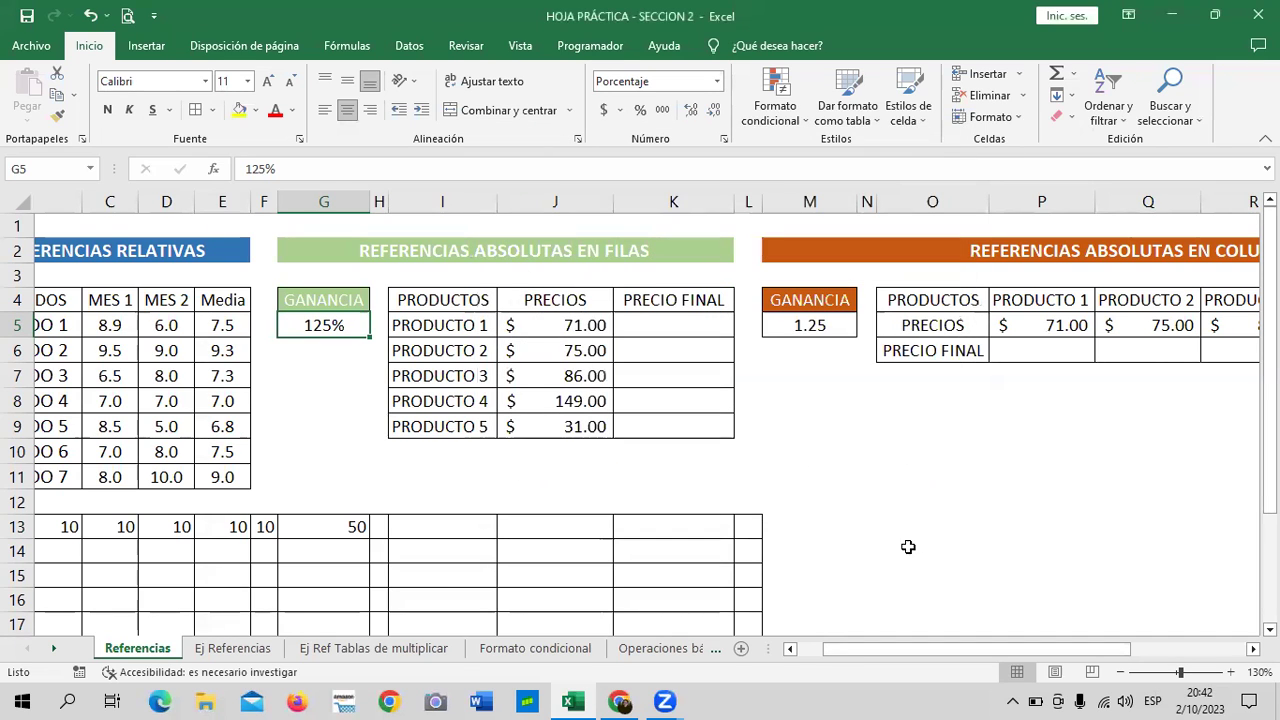
{"action": "left_click", "coordinate": [830, 476]}
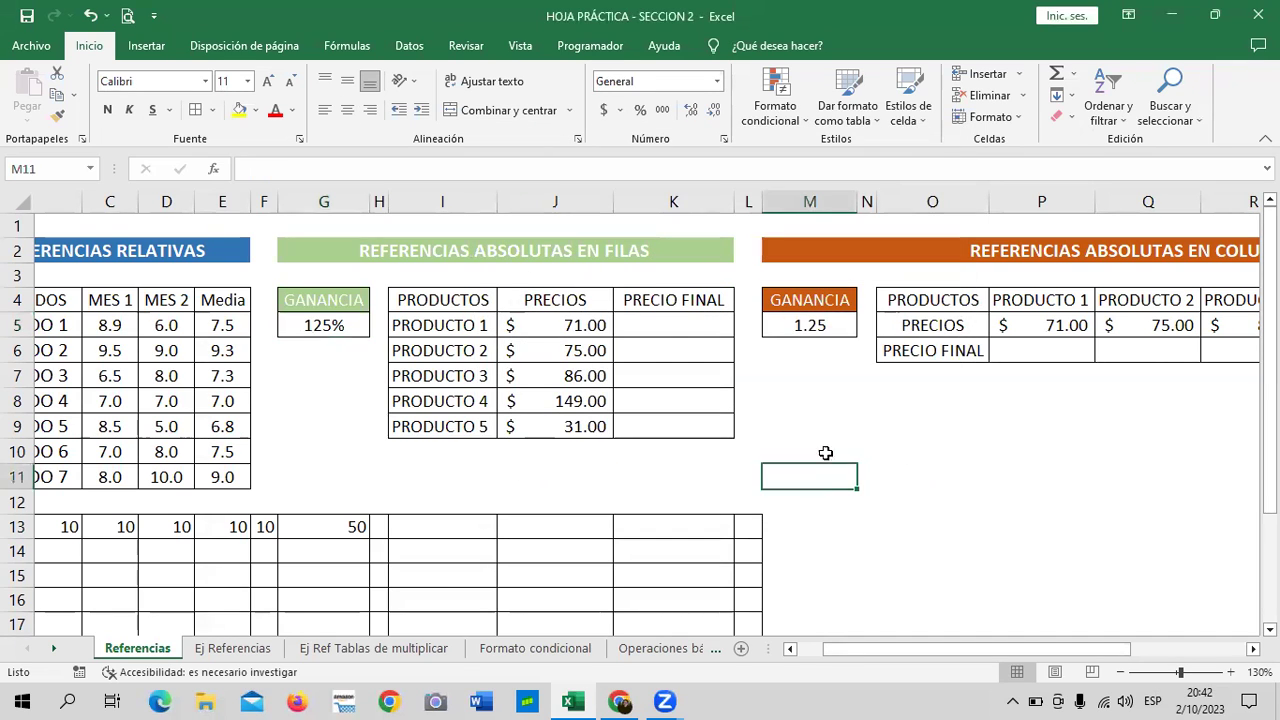
{"action": "left_click", "coordinate": [688, 328]}
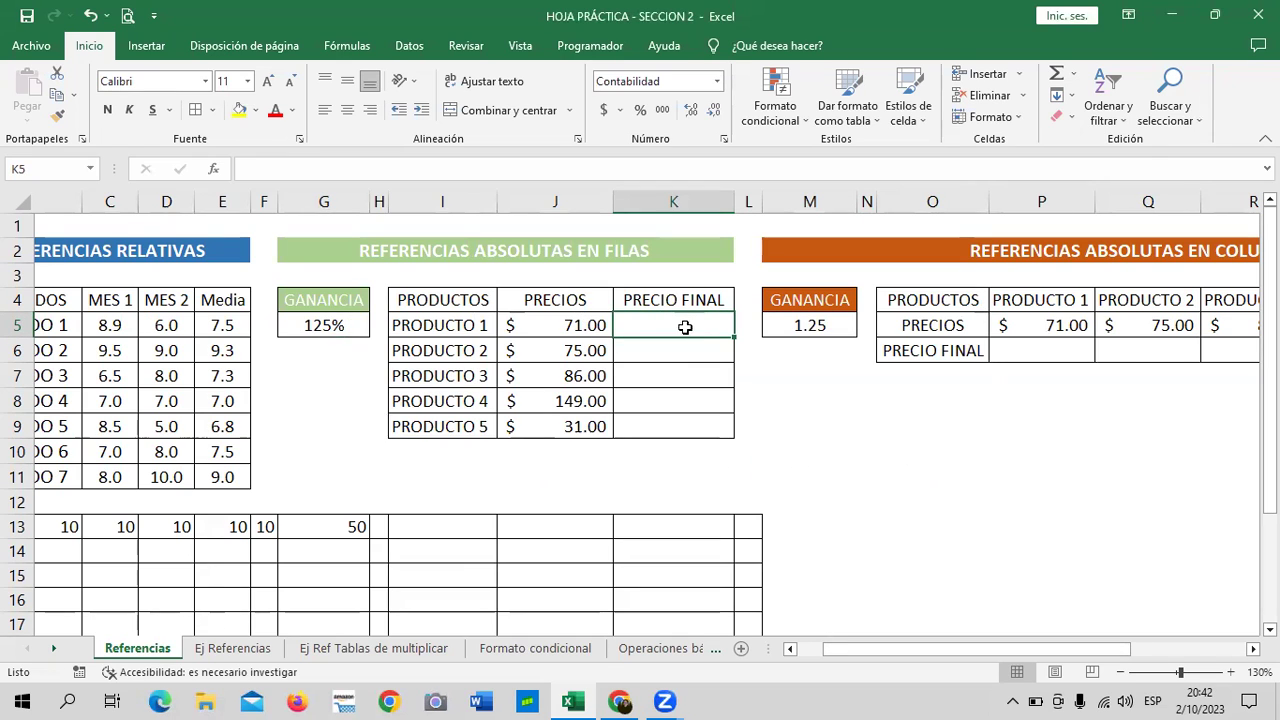
{"action": "left_click", "coordinate": [530, 327]}
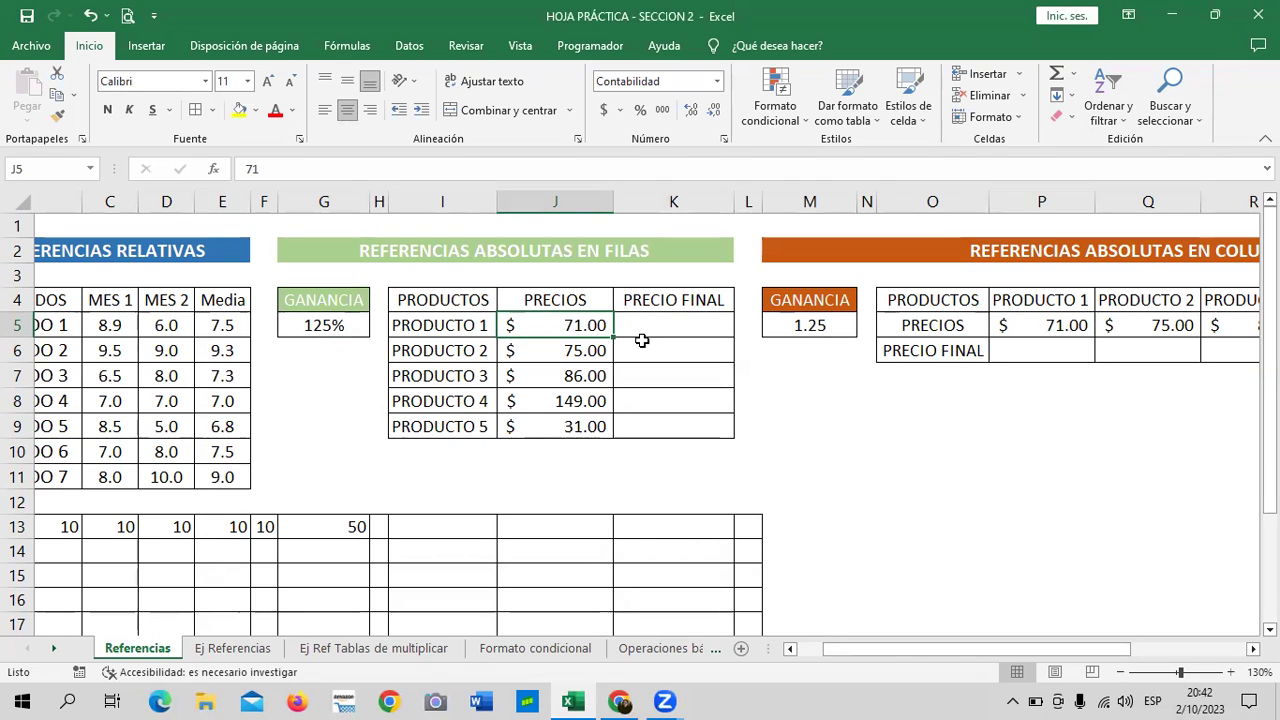
{"action": "left_click", "coordinate": [690, 321]}
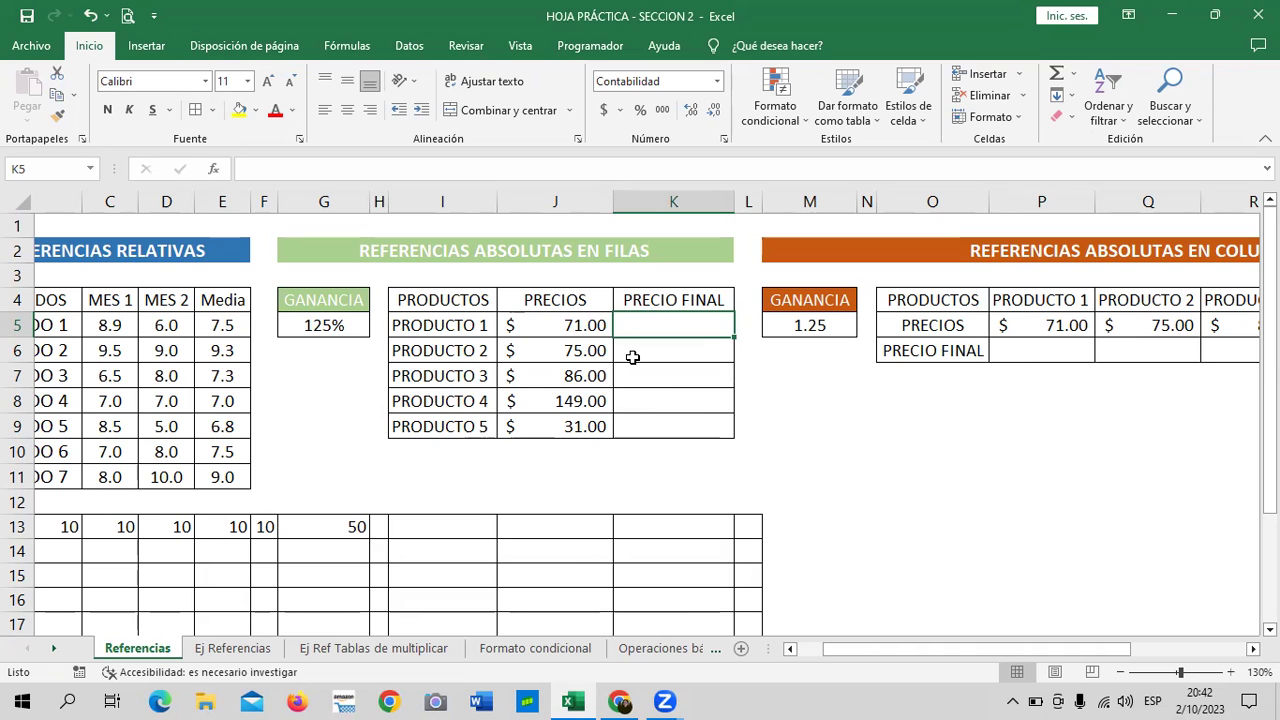
{"action": "left_click", "coordinate": [535, 324]}
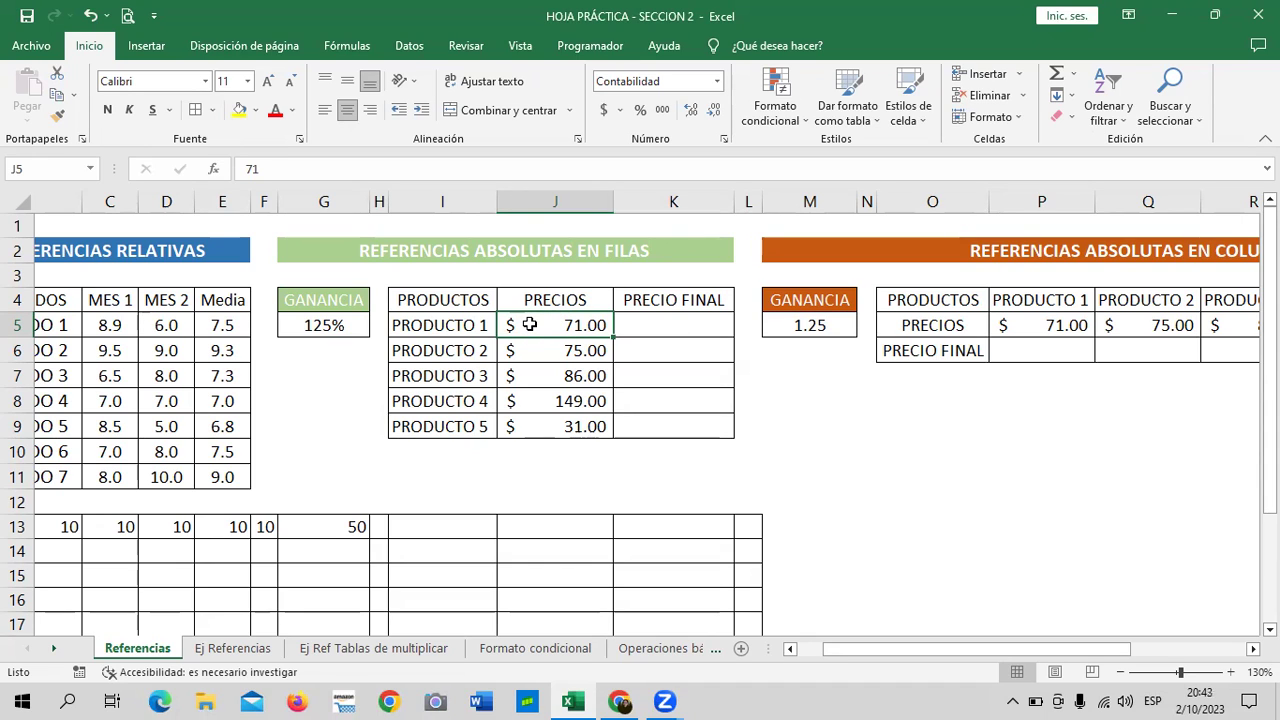
{"action": "left_click", "coordinate": [674, 324]}
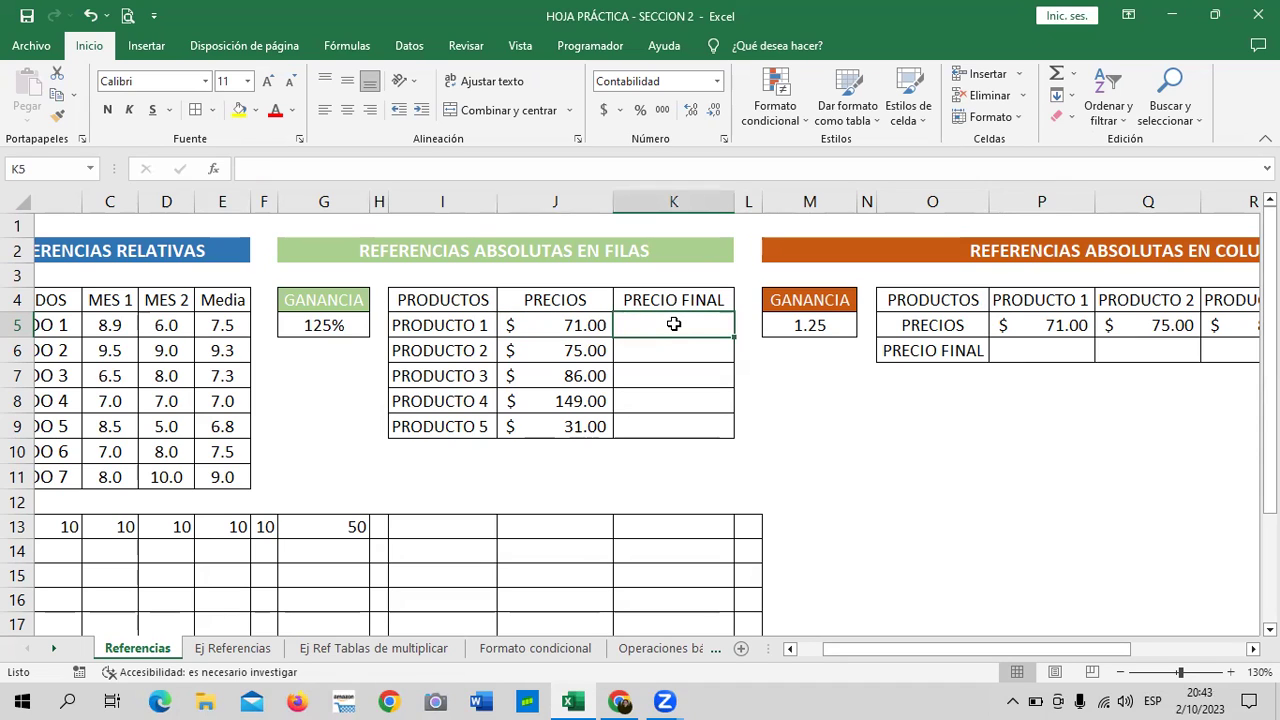
{"action": "left_click", "coordinate": [562, 332]}
{"action": "left_click", "coordinate": [663, 321]}
{"action": "left_click", "coordinate": [812, 393]}
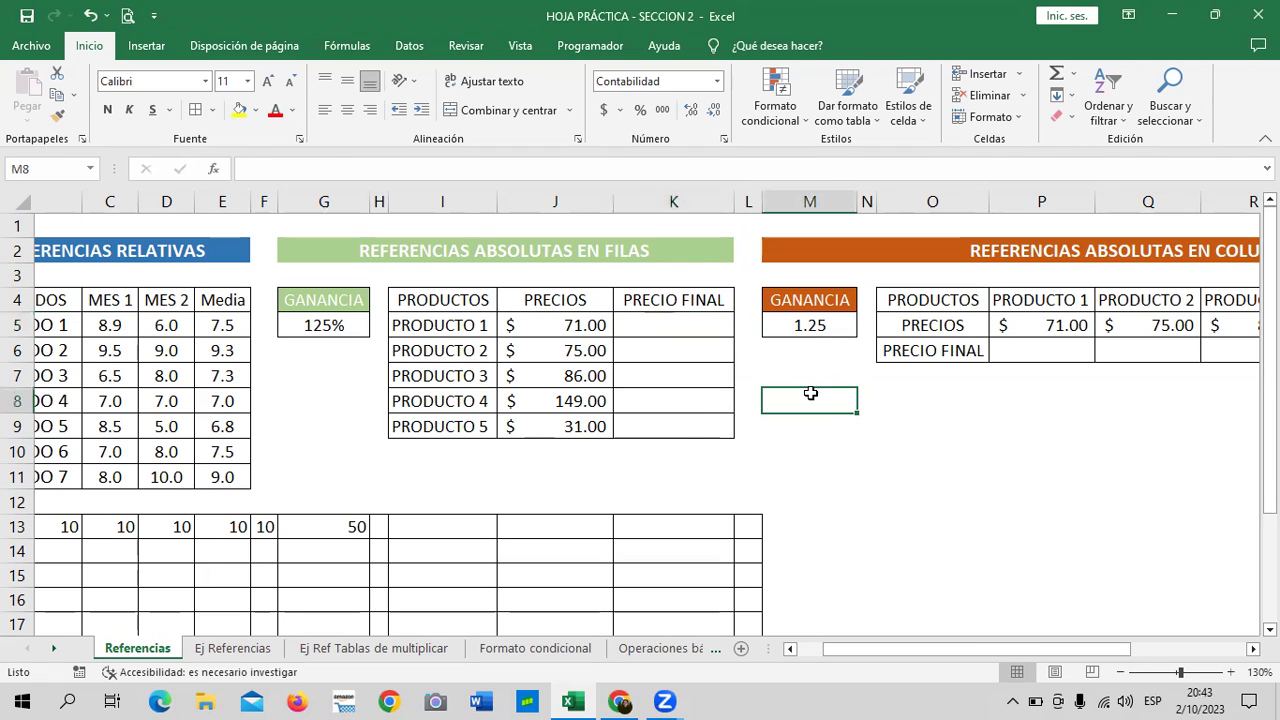
{"action": "left_click", "coordinate": [687, 324]}
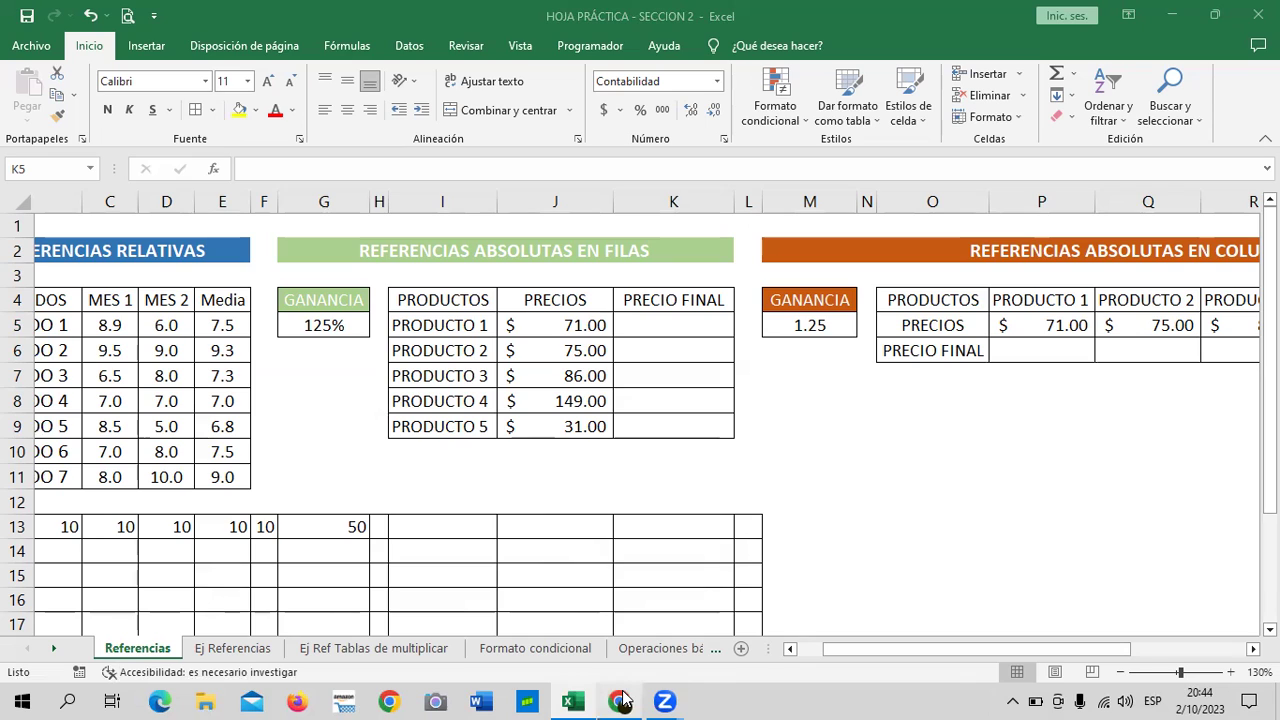
{"action": "mouse_move", "coordinate": [621, 700]}
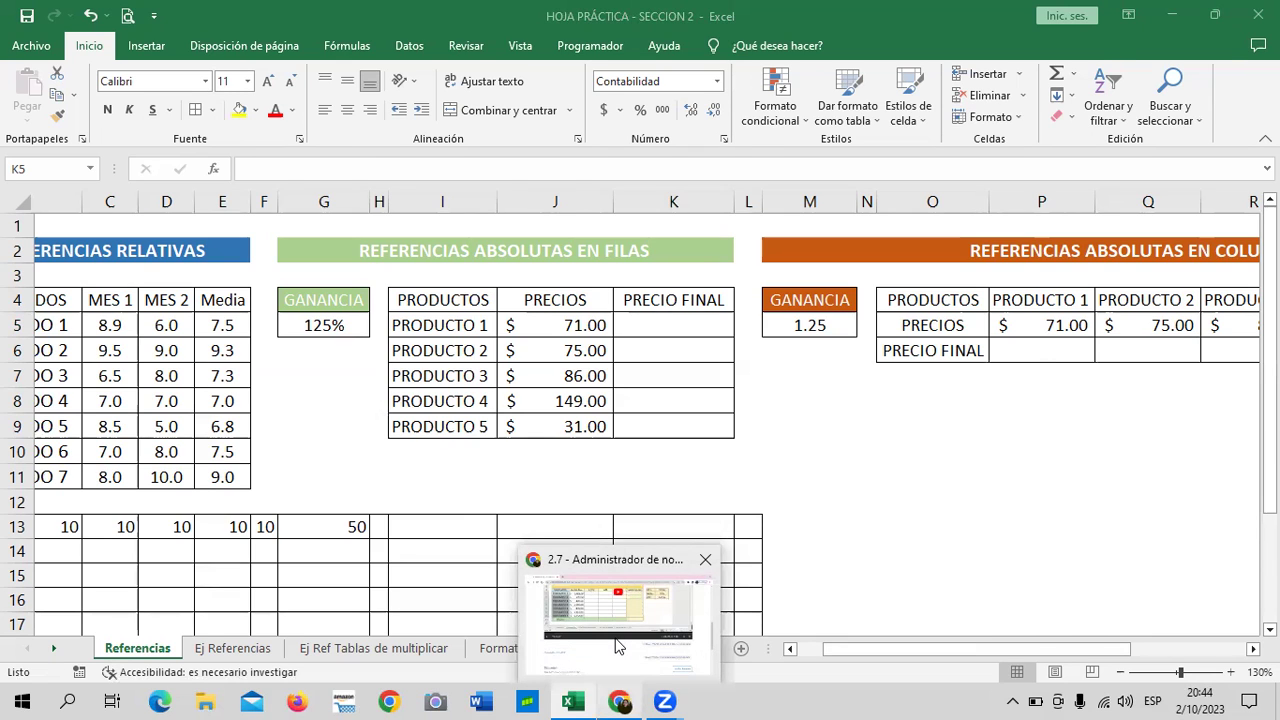
- Check the PLANILLA payroll table in the 2.7 lesson video, then bring Excel back
{"action": "left_click", "coordinate": [617, 646]}
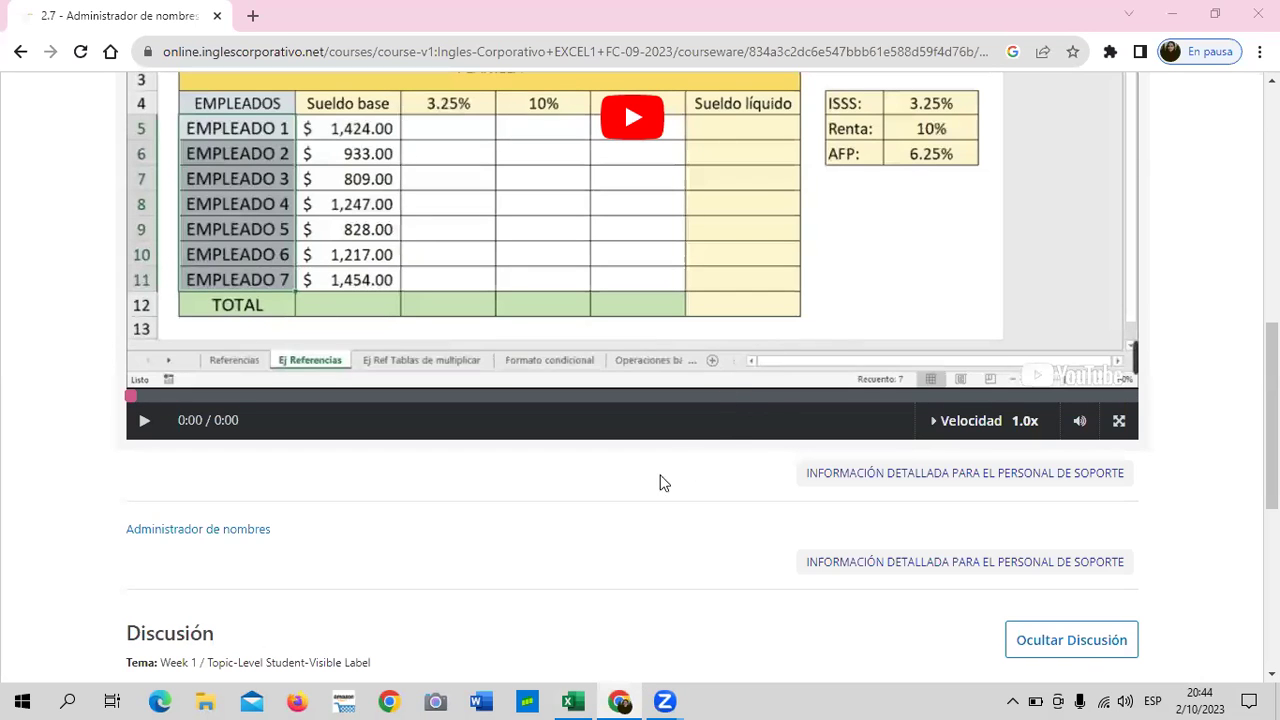
{"action": "scroll", "coordinate": [622, 494], "scroll_direction": "up", "scroll_amount": 1}
{"action": "scroll", "coordinate": [609, 586], "scroll_direction": "up", "scroll_amount": 1}
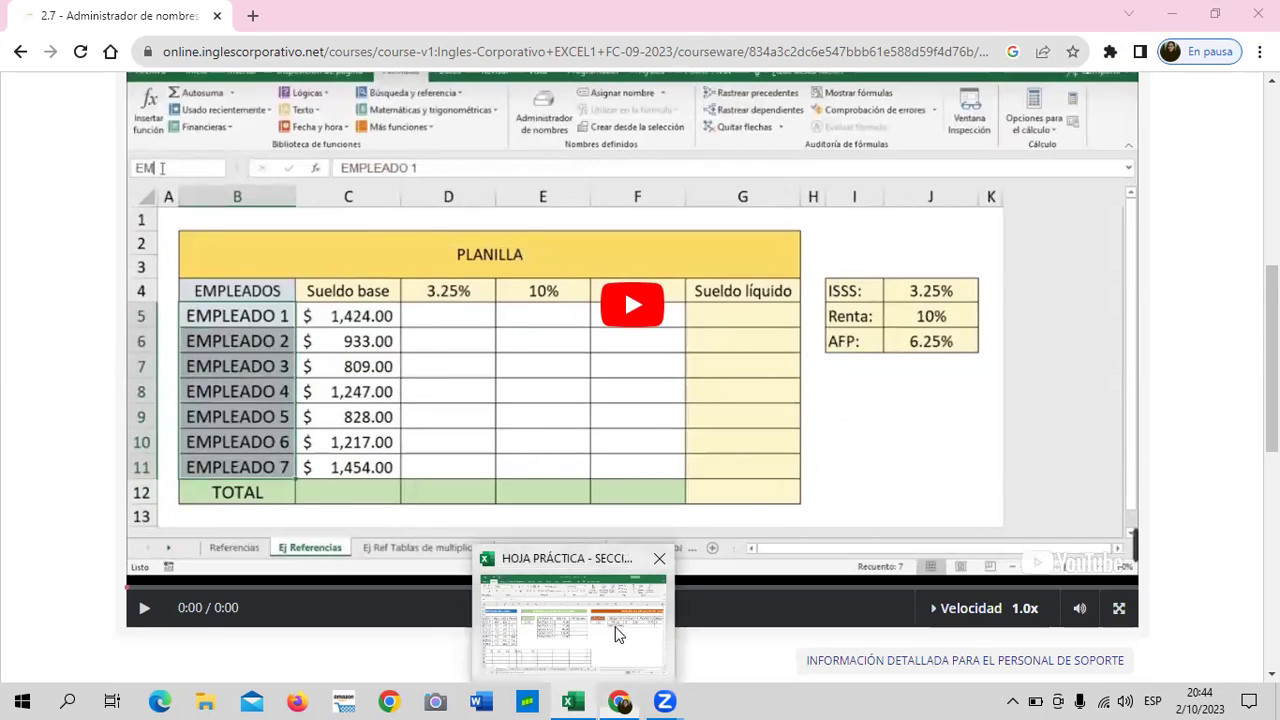
{"action": "left_click", "coordinate": [614, 632]}
- Pass through the Formato condicional sheet and return to the Referencias sheet
{"action": "left_click", "coordinate": [582, 650]}
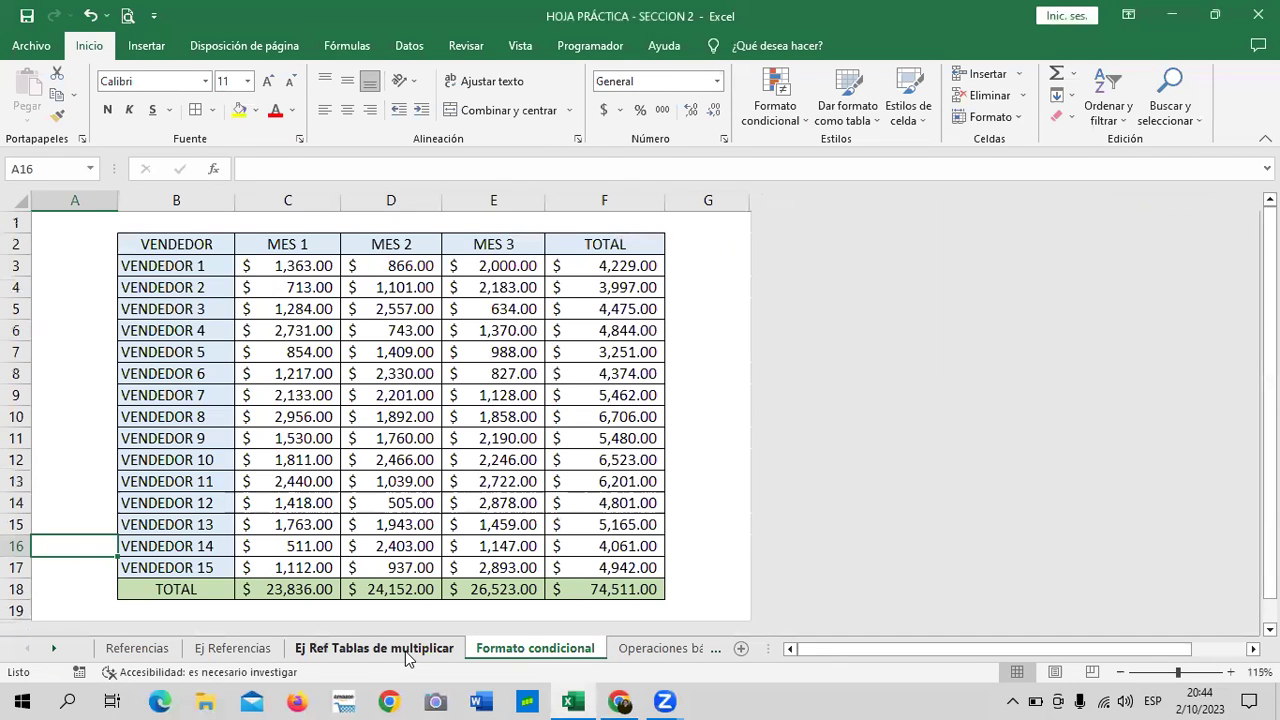
{"action": "left_click", "coordinate": [105, 648]}
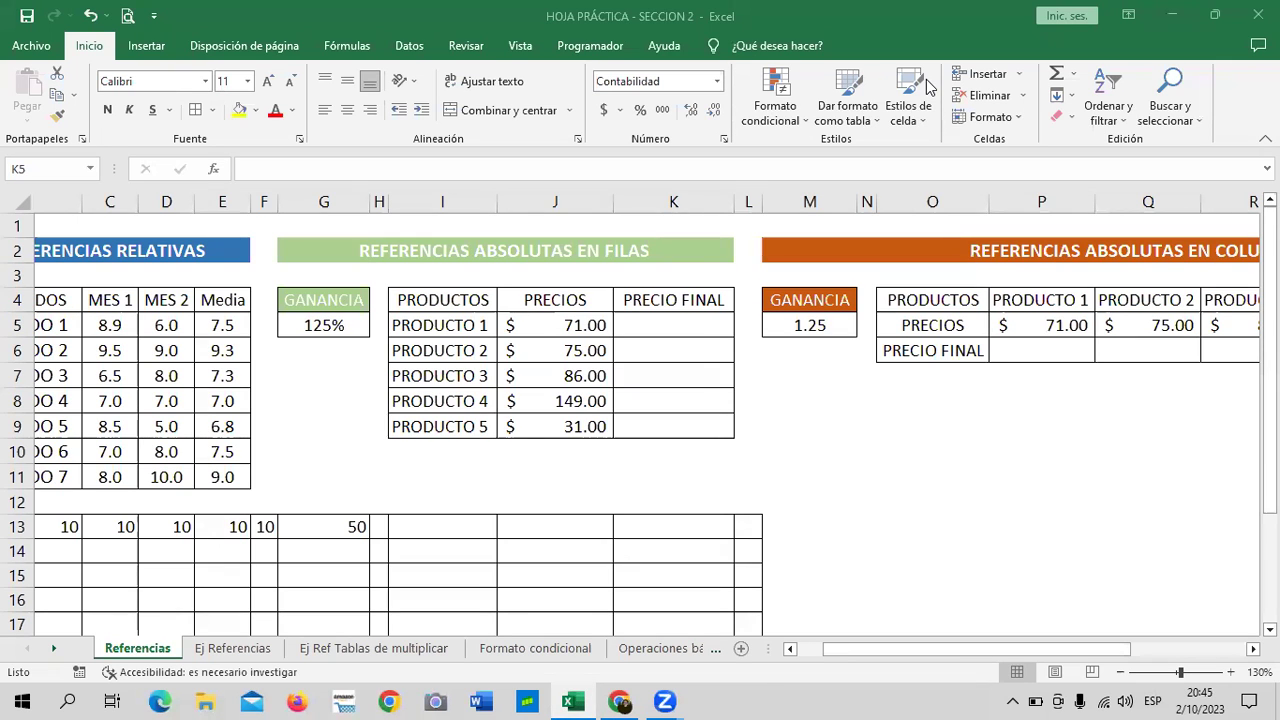
{"action": "left_click", "coordinate": [619, 701]}
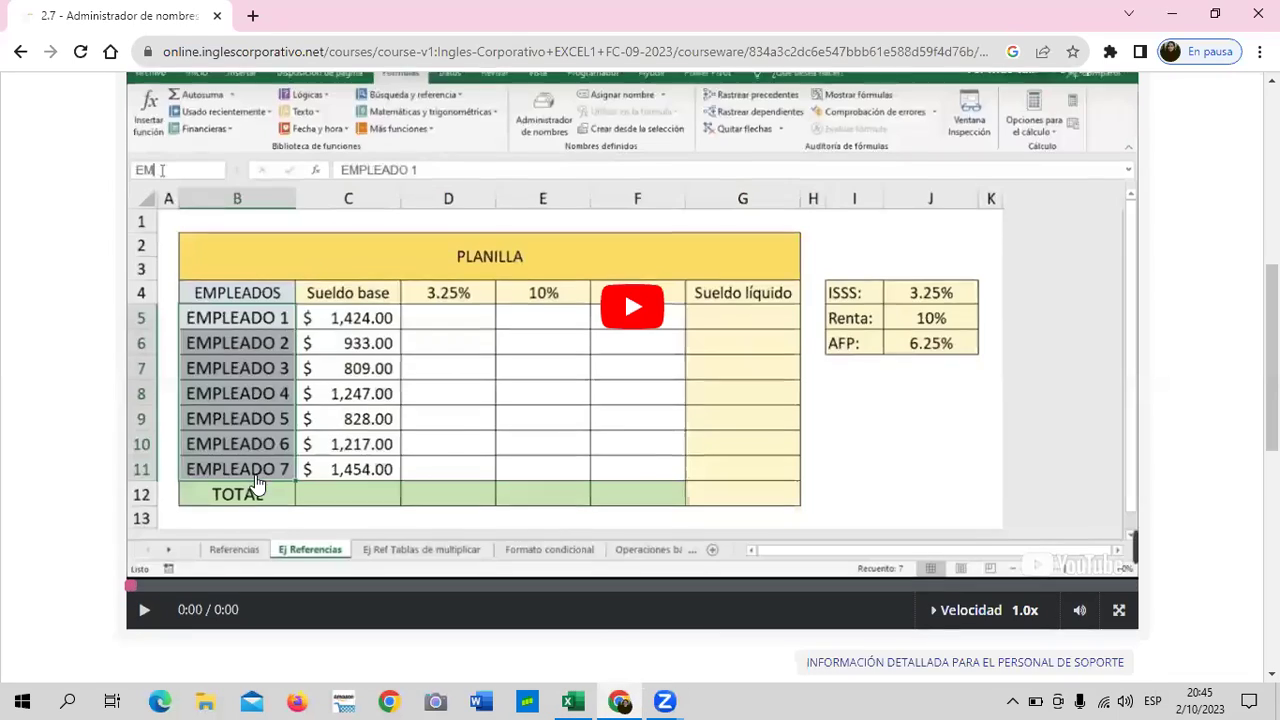
{"action": "scroll", "coordinate": [624, 473], "scroll_direction": "up", "scroll_amount": 2}
{"action": "scroll", "coordinate": [408, 294], "scroll_direction": "up", "scroll_amount": 3}
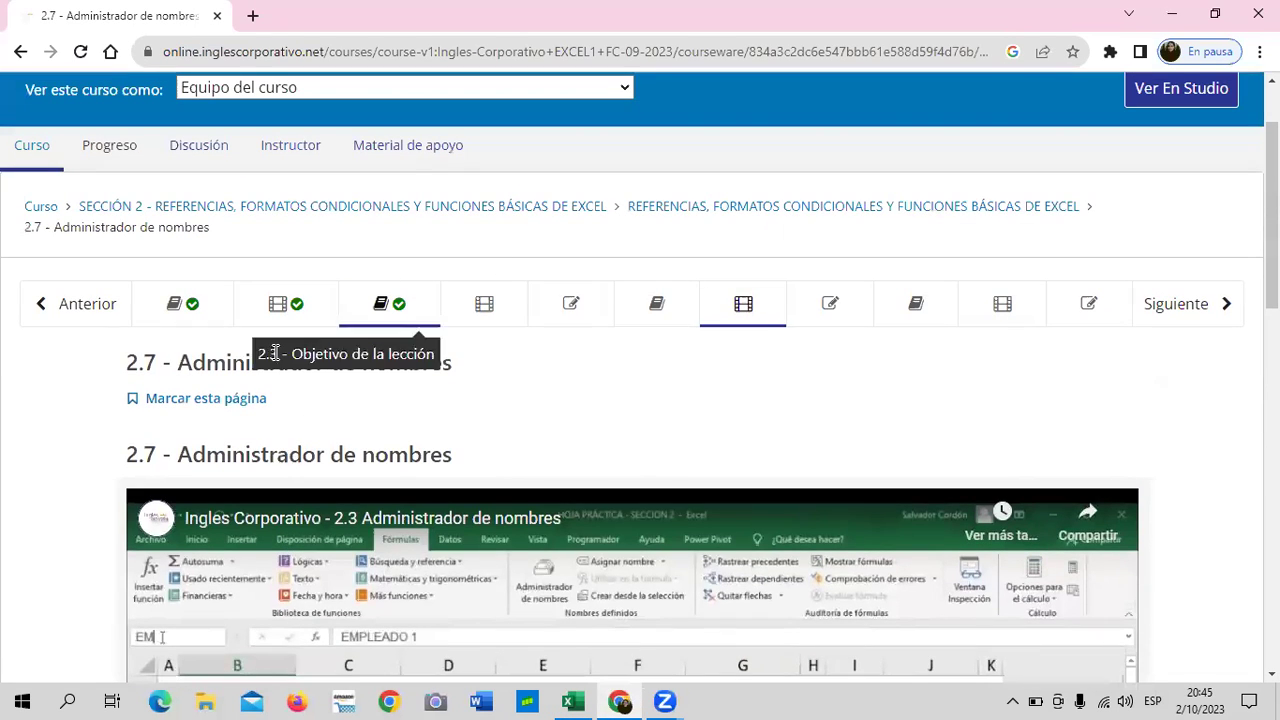
{"action": "left_click", "coordinate": [323, 318]}
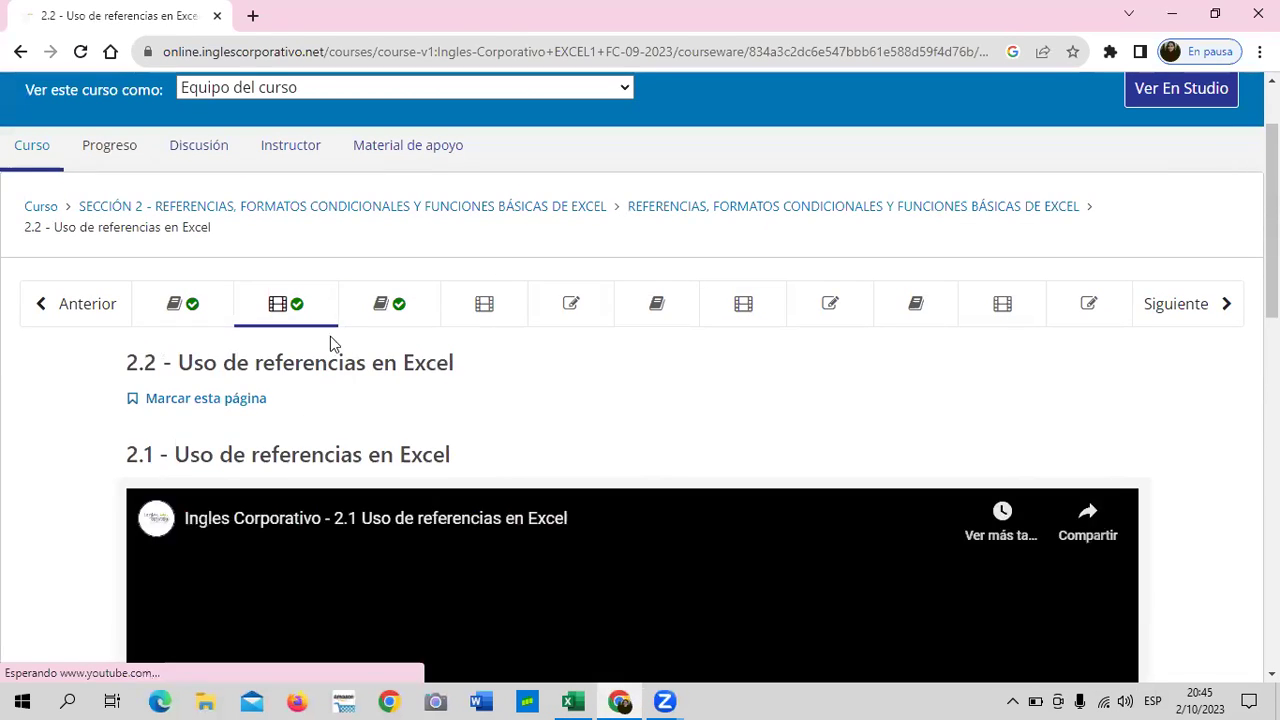
{"action": "scroll", "coordinate": [320, 380], "scroll_direction": "down", "scroll_amount": 1}
{"action": "scroll", "coordinate": [295, 450], "scroll_direction": "down", "scroll_amount": 4}
{"action": "scroll", "coordinate": [272, 505], "scroll_direction": "down", "scroll_amount": 2}
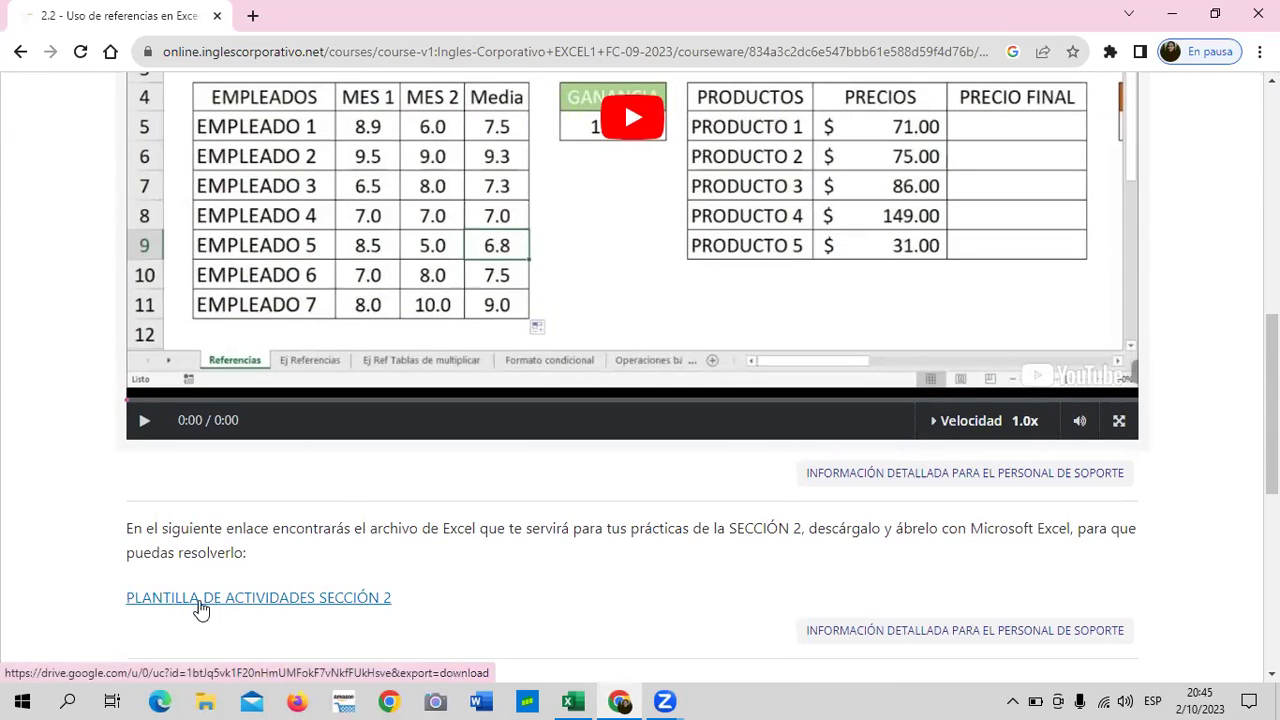
{"action": "scroll", "coordinate": [485, 570], "scroll_direction": "up", "scroll_amount": 2}
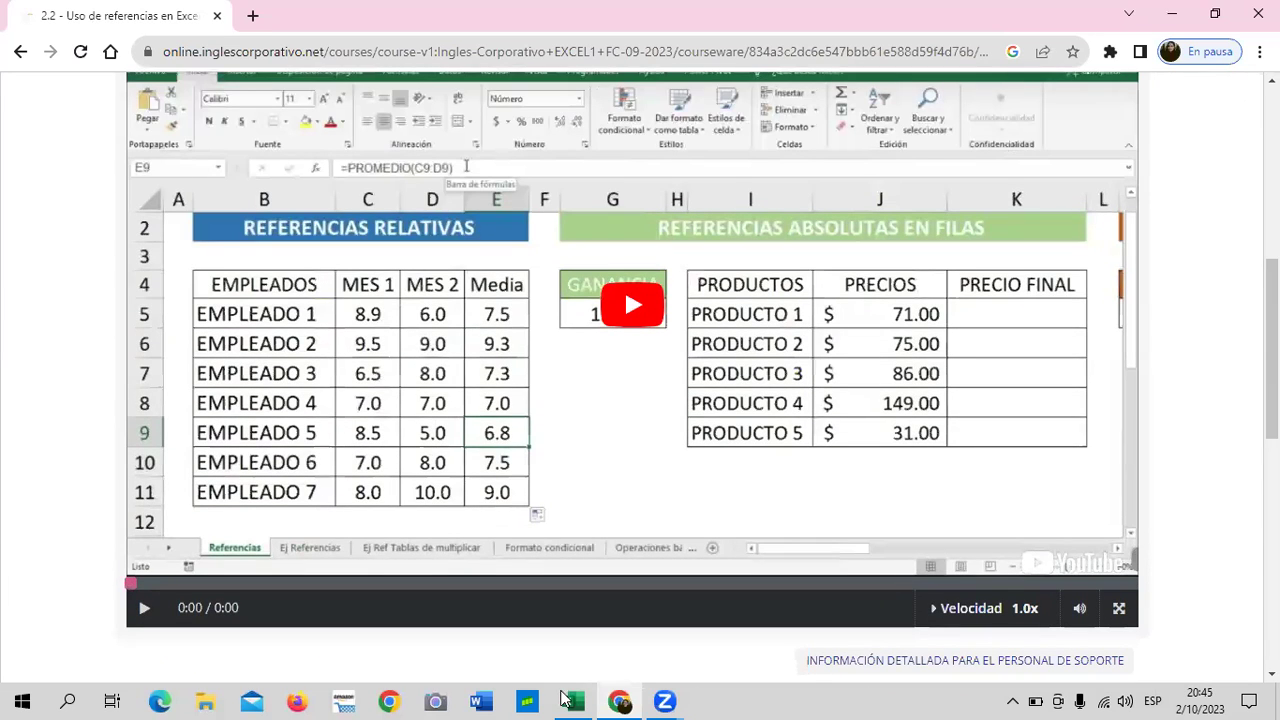
{"action": "mouse_move", "coordinate": [572, 700]}
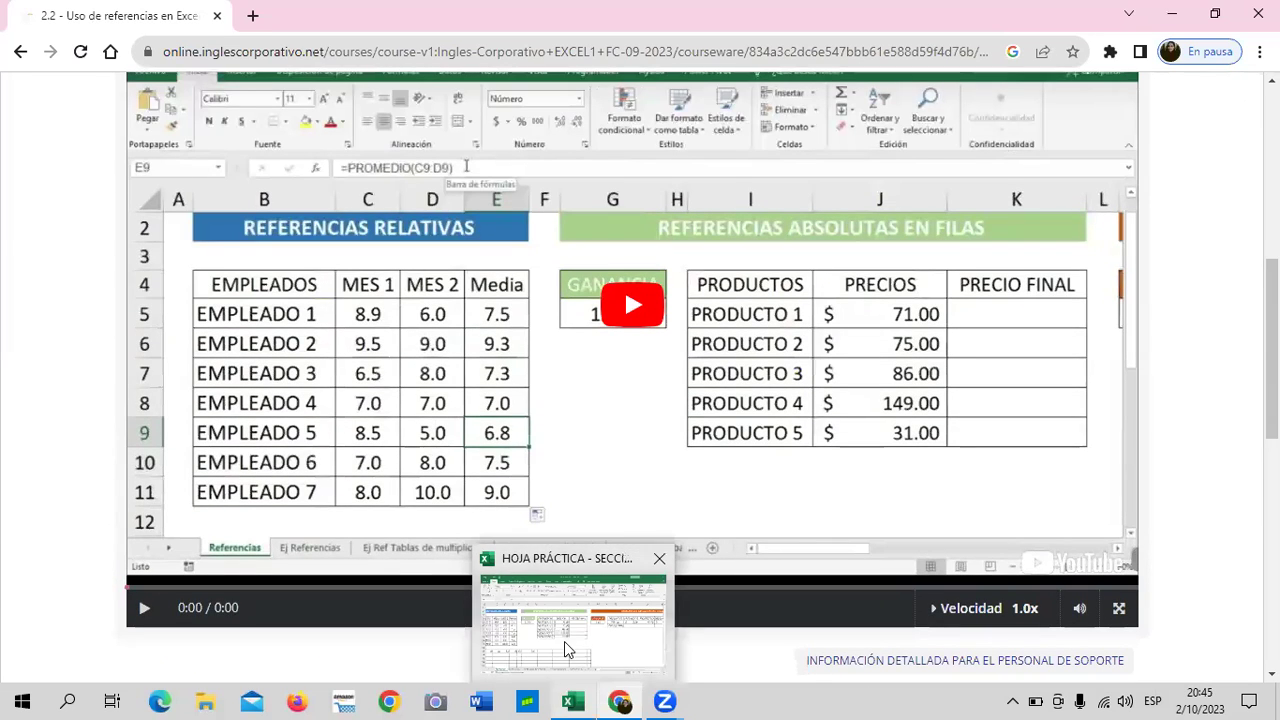
- Bring the workbook forward, review the 125% GANANCIA in G5, and select K5 for PRECIO FINAL
{"action": "left_click", "coordinate": [564, 641]}
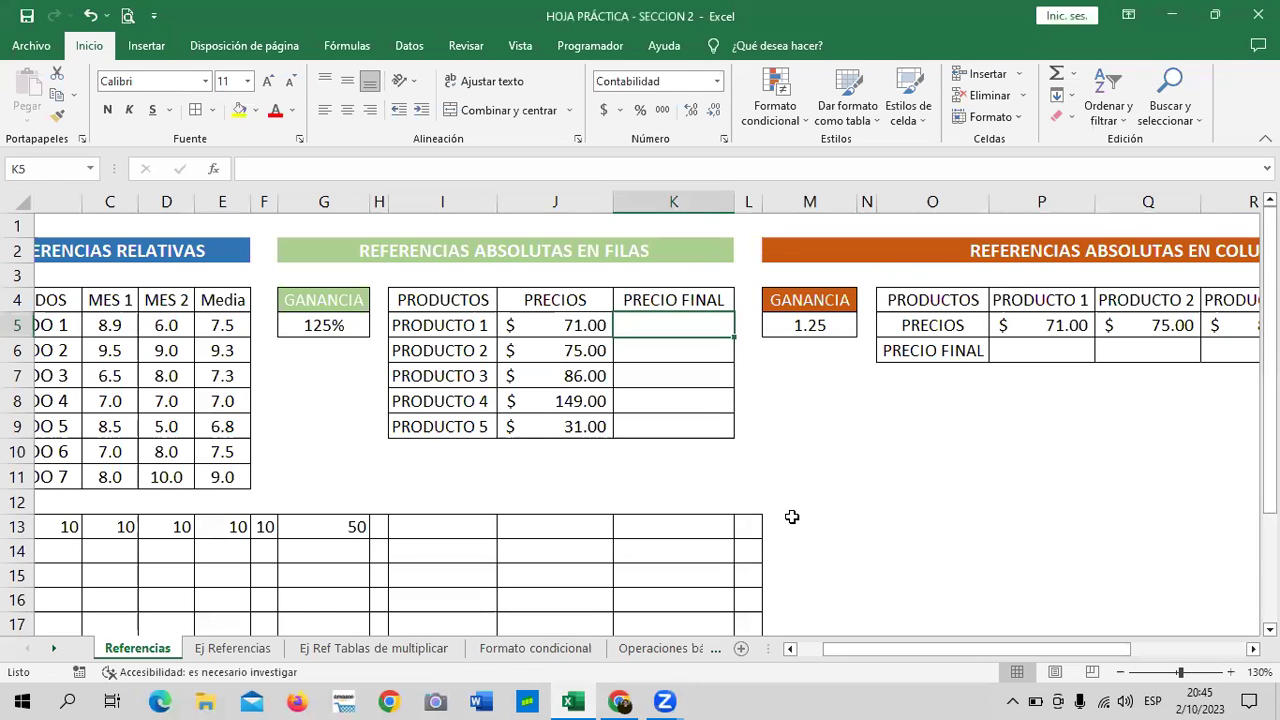
{"action": "scroll", "coordinate": [791, 516], "scroll_direction": "down", "scroll_amount": 1}
{"action": "left_click_drag", "start_coordinate": [868, 649], "coordinate": [904, 649]}
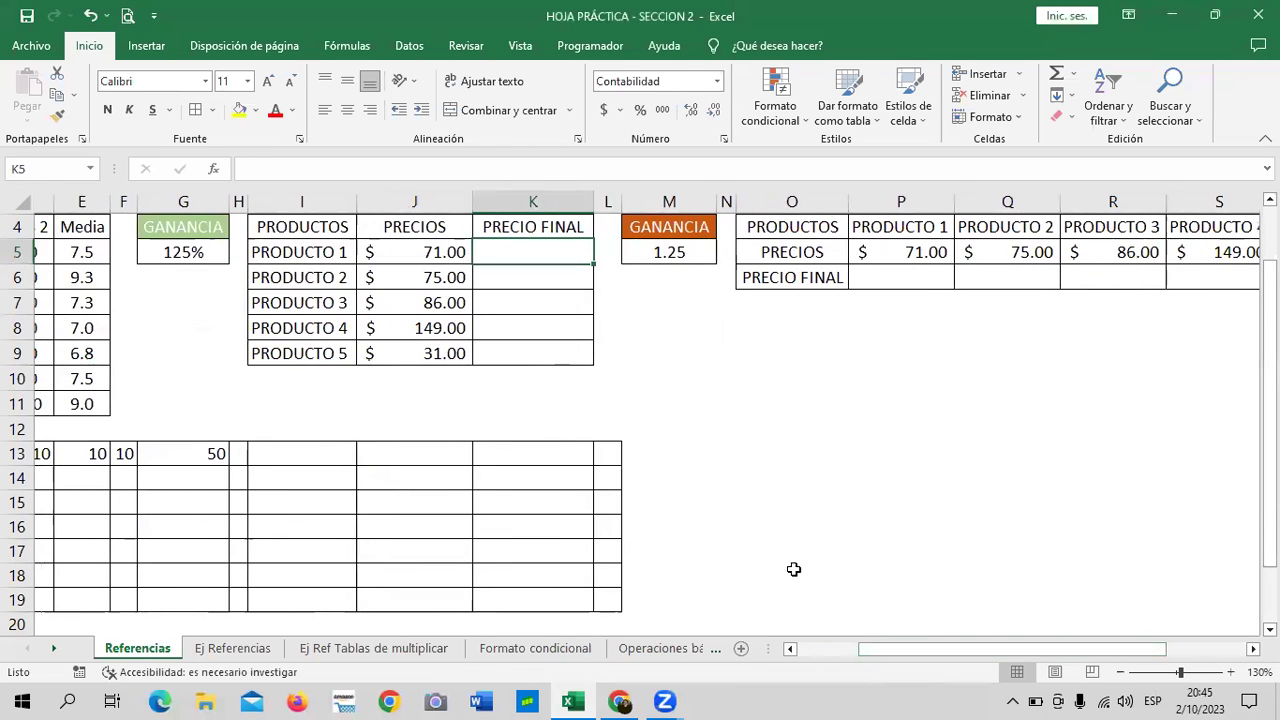
{"action": "scroll", "coordinate": [793, 569], "scroll_direction": "up", "scroll_amount": 1}
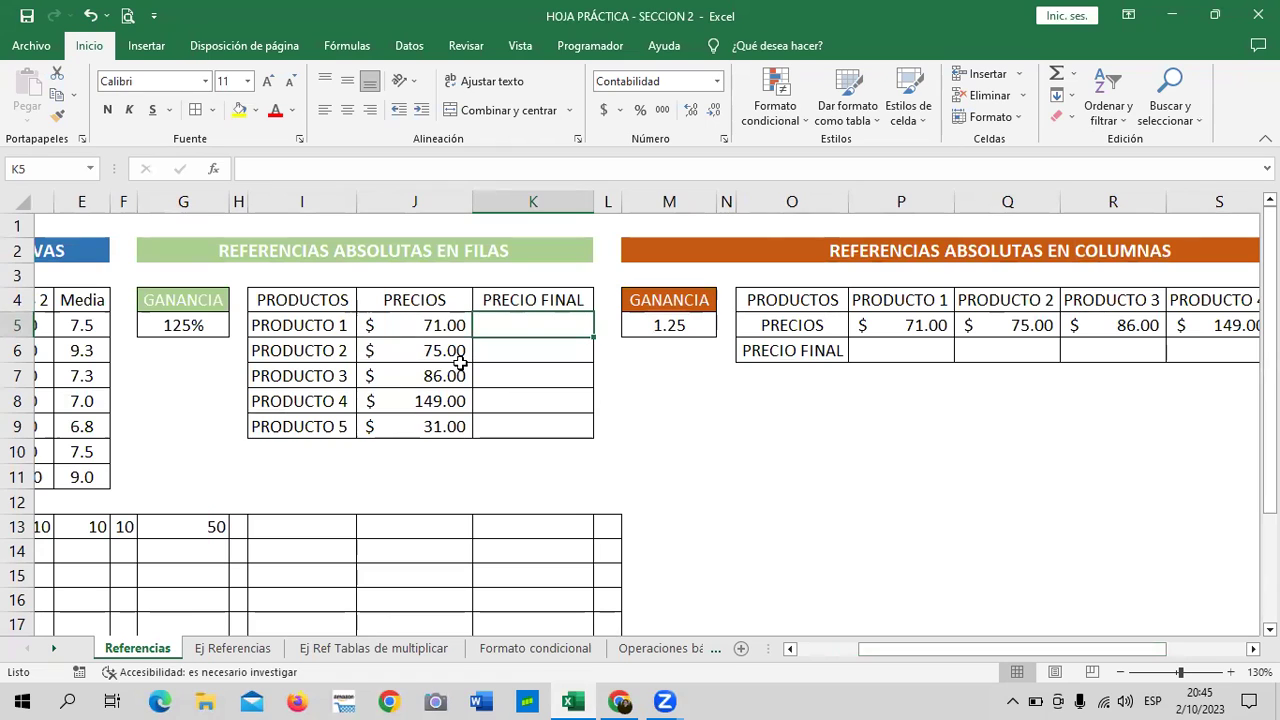
{"action": "left_click", "coordinate": [198, 325]}
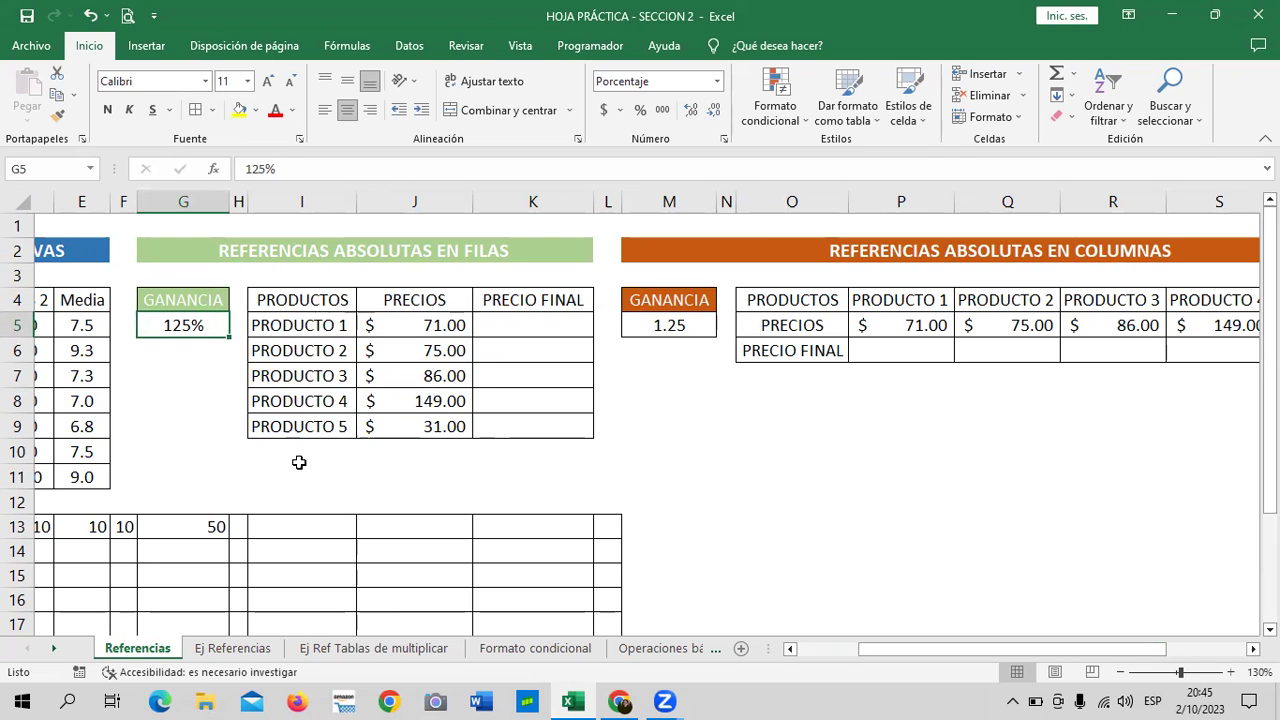
{"action": "left_click", "coordinate": [556, 324]}
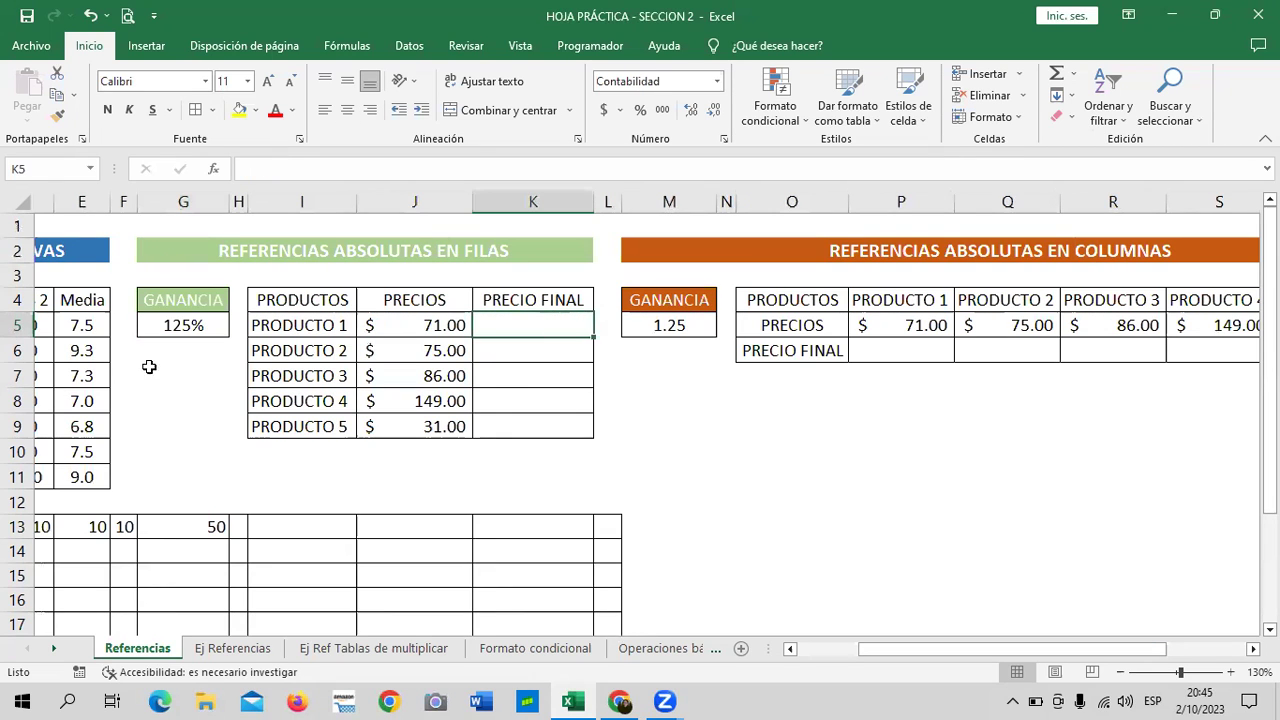
{"action": "left_click", "coordinate": [166, 324]}
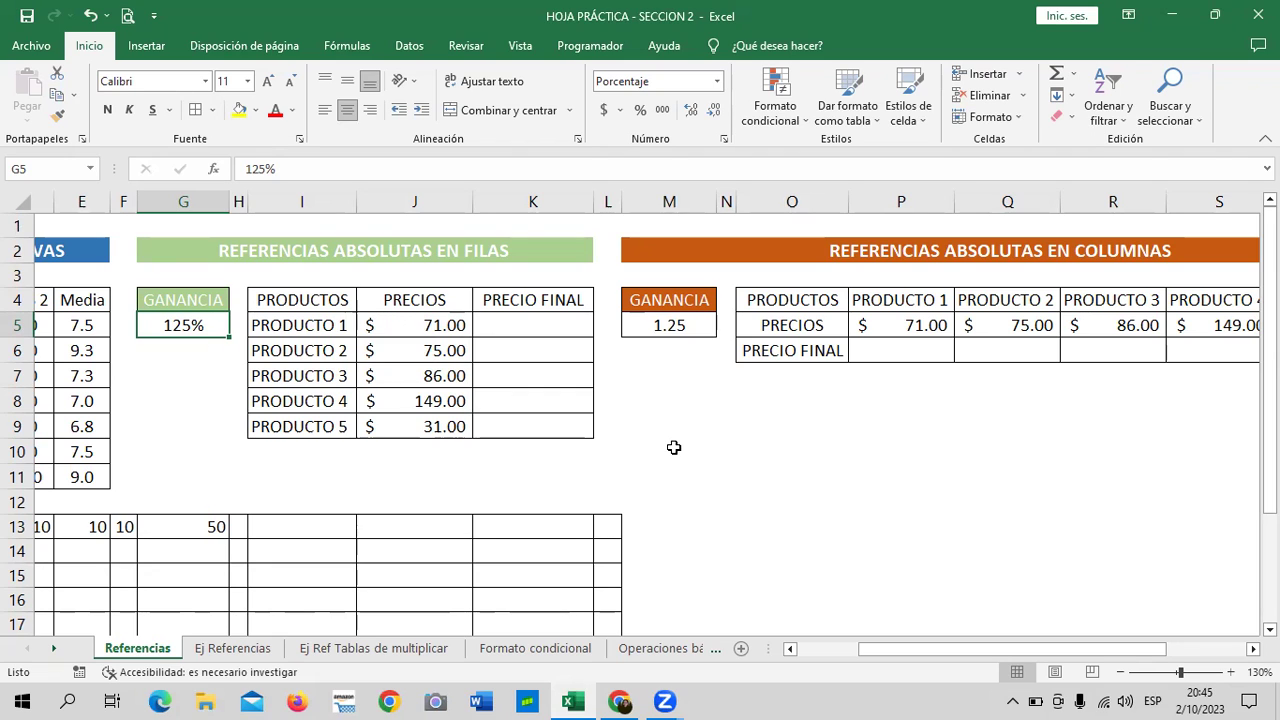
{"action": "left_click", "coordinate": [522, 329]}
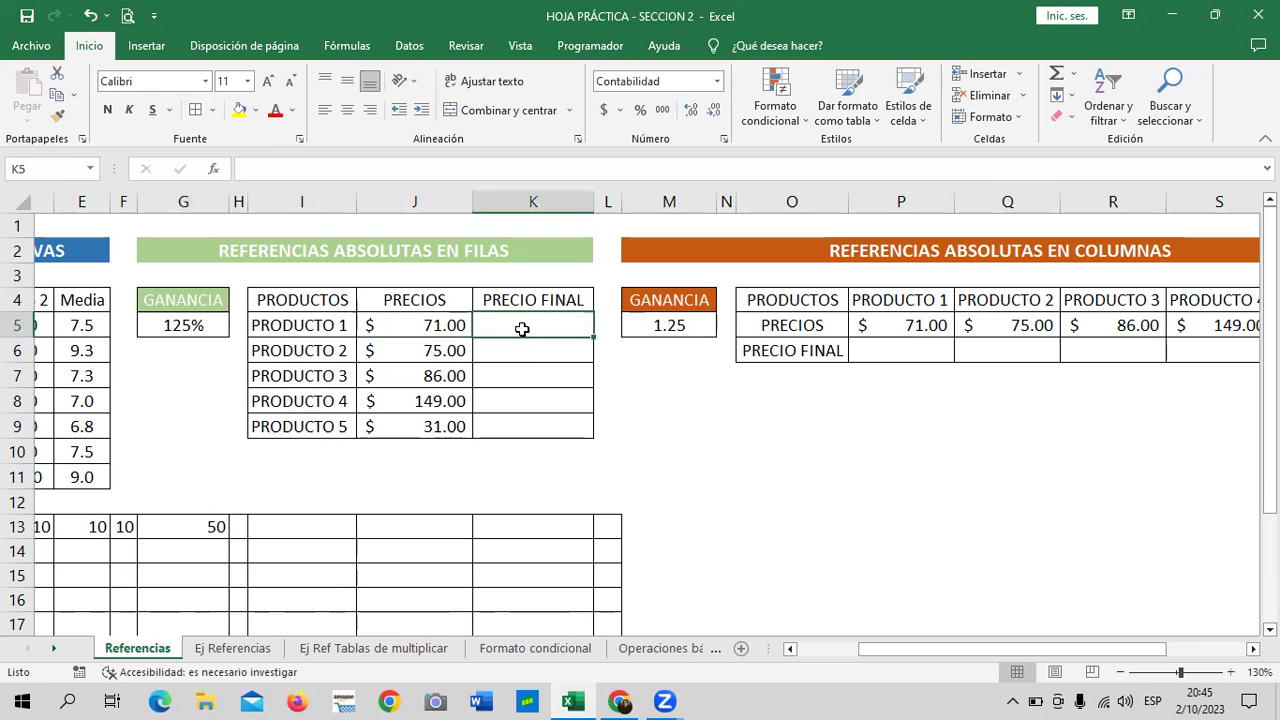
- Enter =J5*G5 in K5 as PRODUCTO 1's final price, giving $88.75
{"action": "type", "text": "="}
{"action": "left_click", "coordinate": [407, 323]}
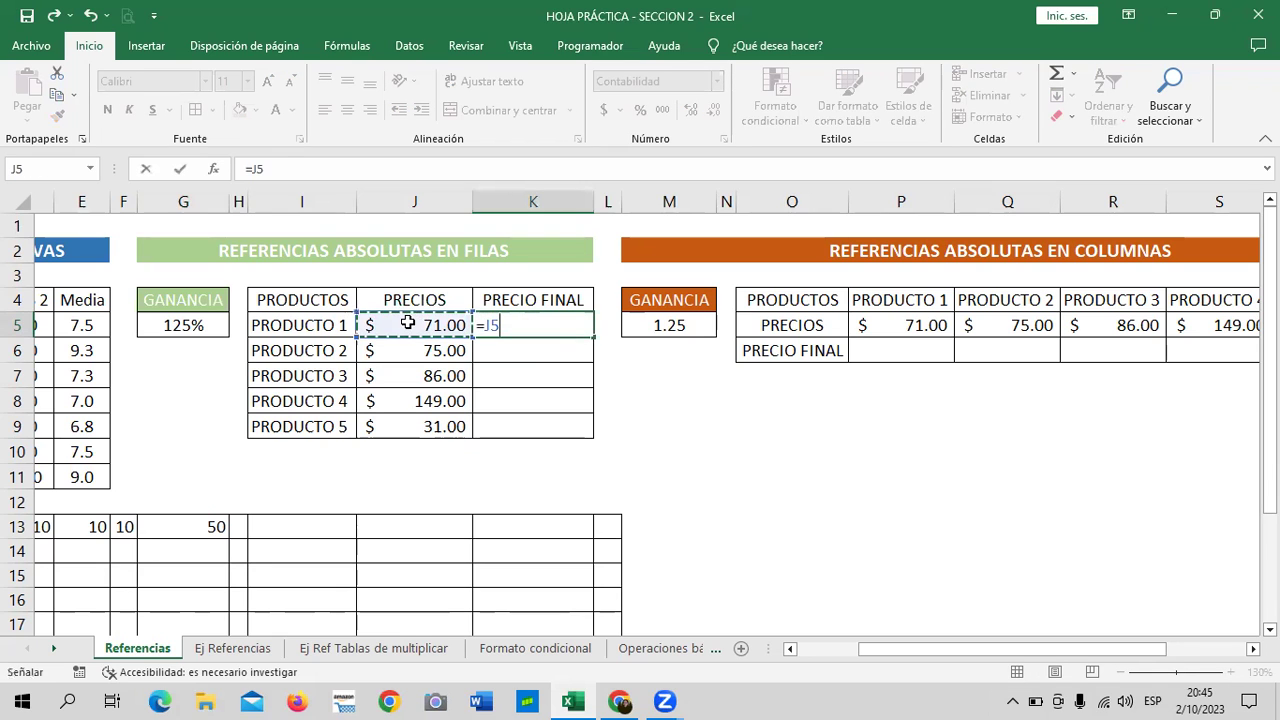
{"action": "type", "text": "*"}
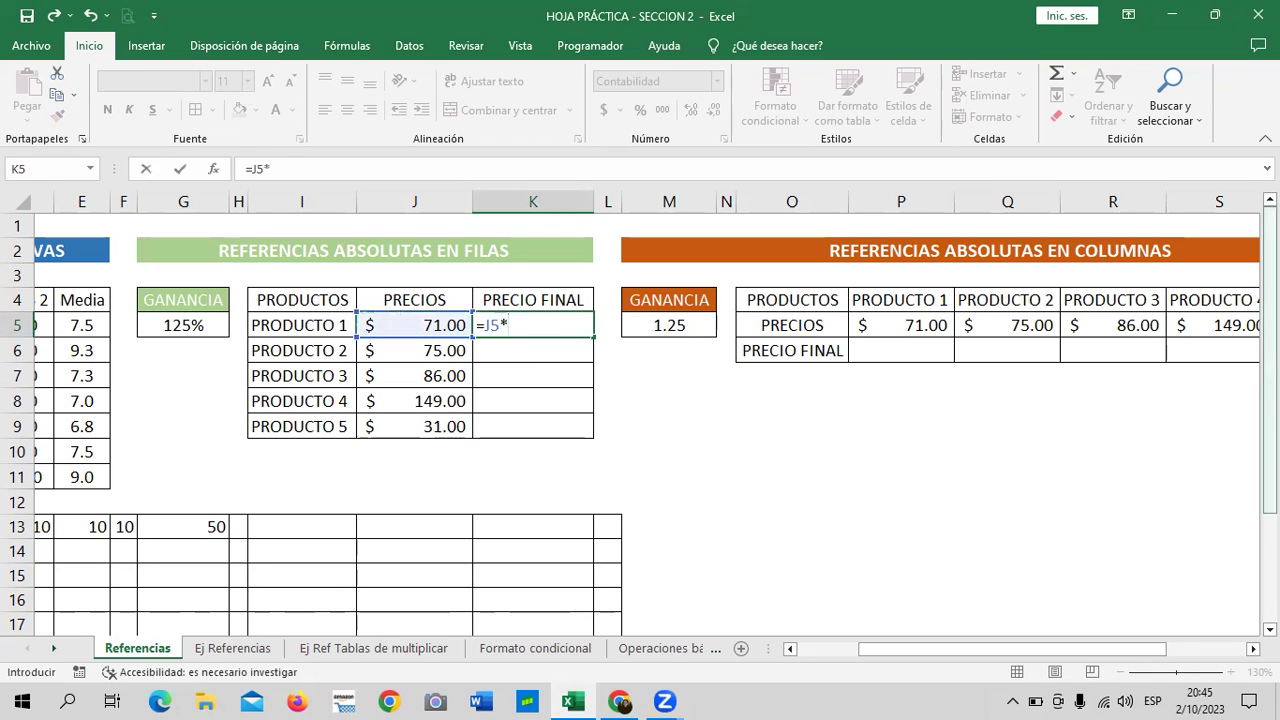
{"action": "left_click", "coordinate": [204, 324]}
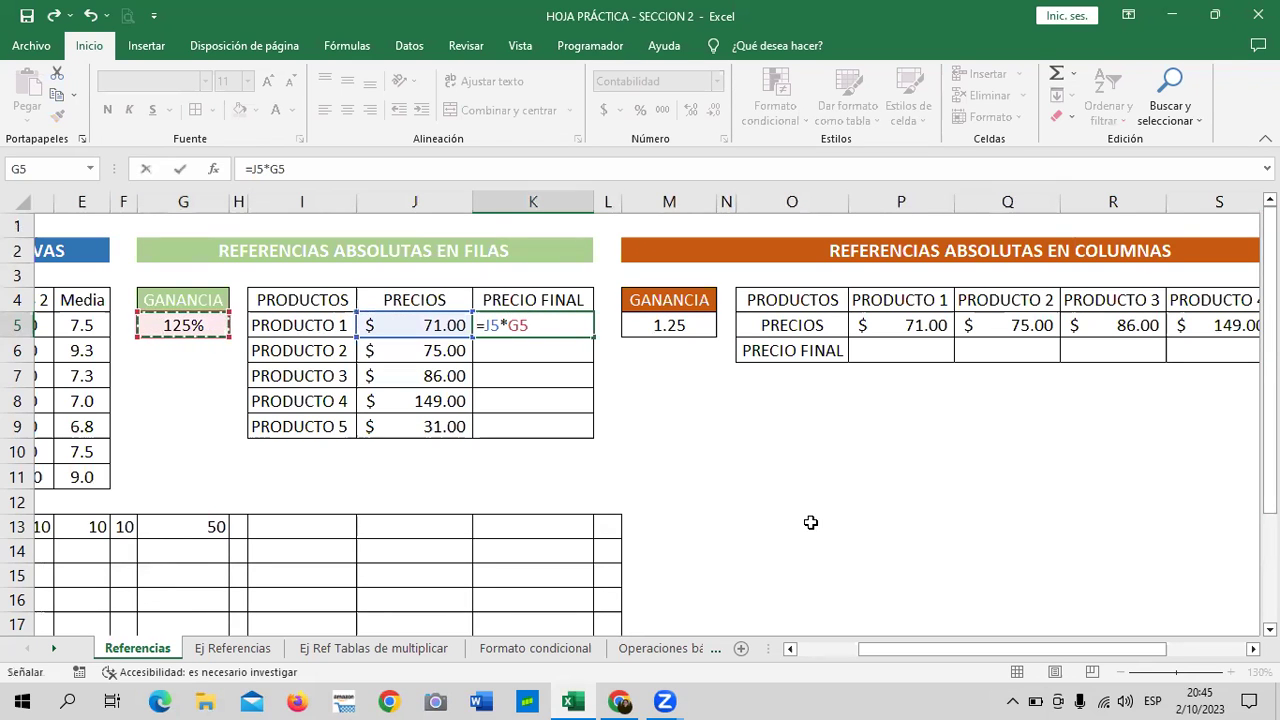
{"action": "key", "text": "Return"}
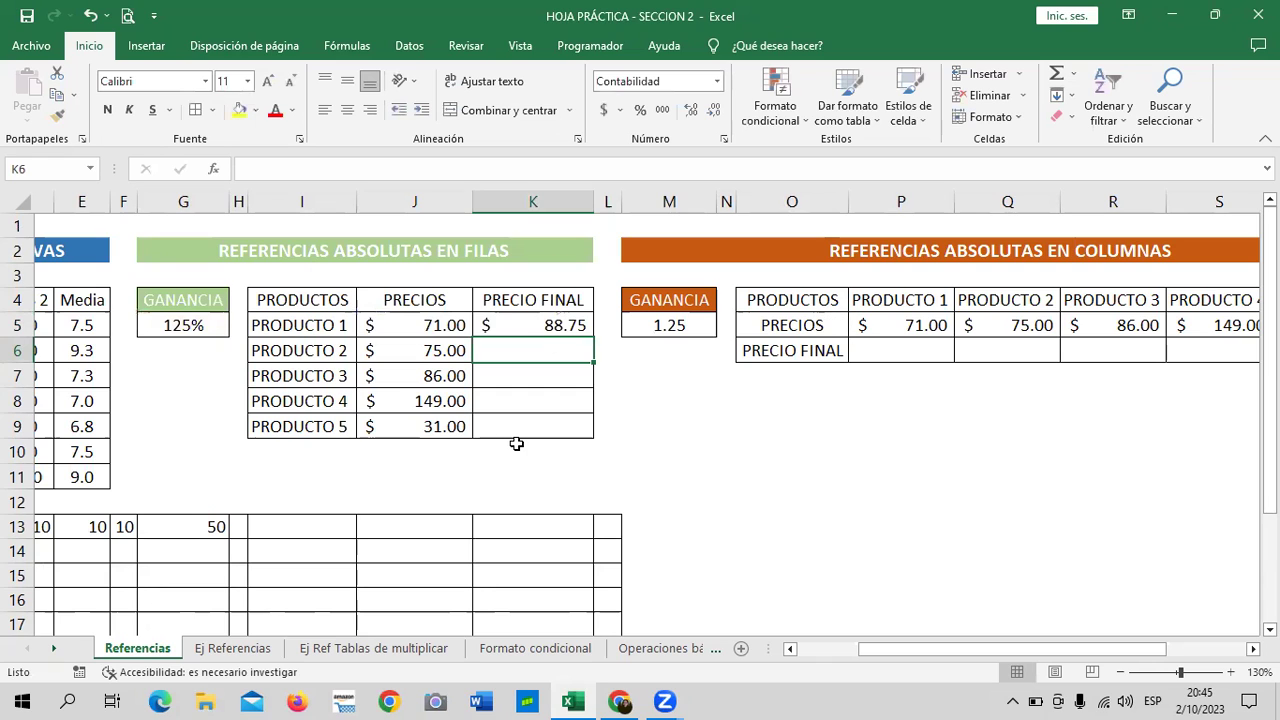
- Copy K5's formula down through K9
{"action": "left_click", "coordinate": [578, 326]}
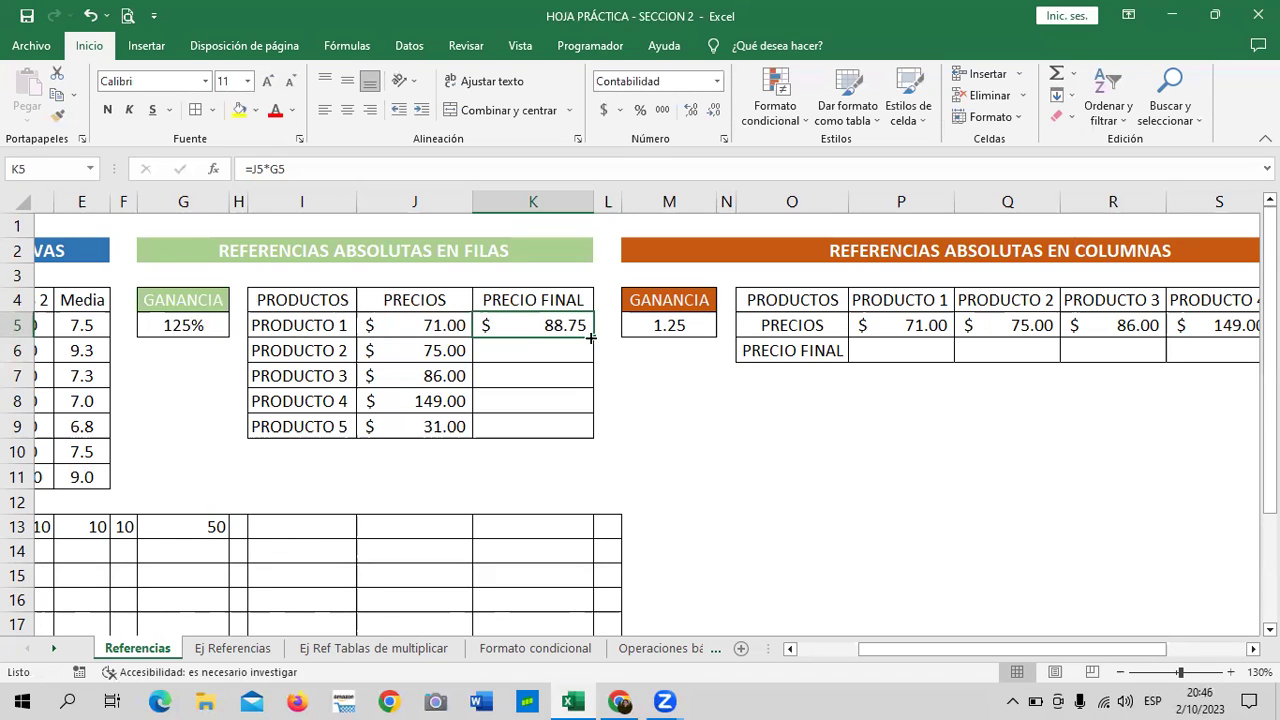
{"action": "left_click_drag", "start_coordinate": [591, 338], "coordinate": [596, 436]}
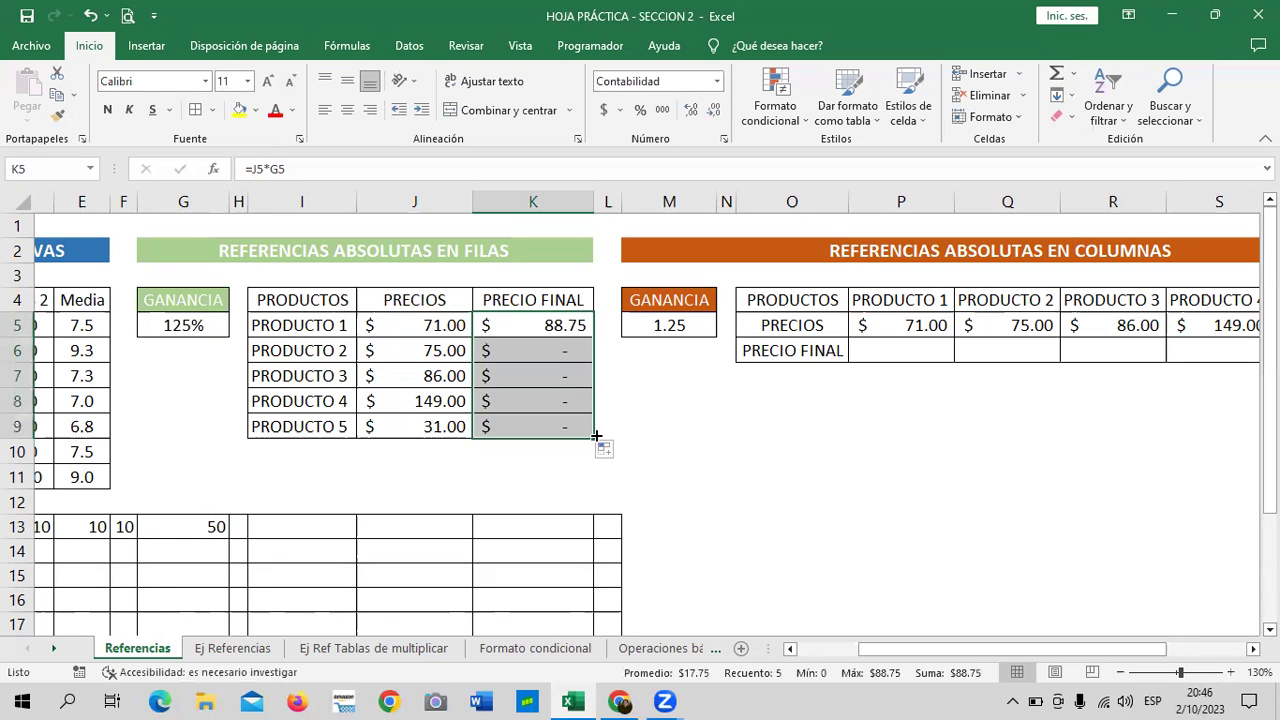
{"action": "left_click", "coordinate": [688, 421]}
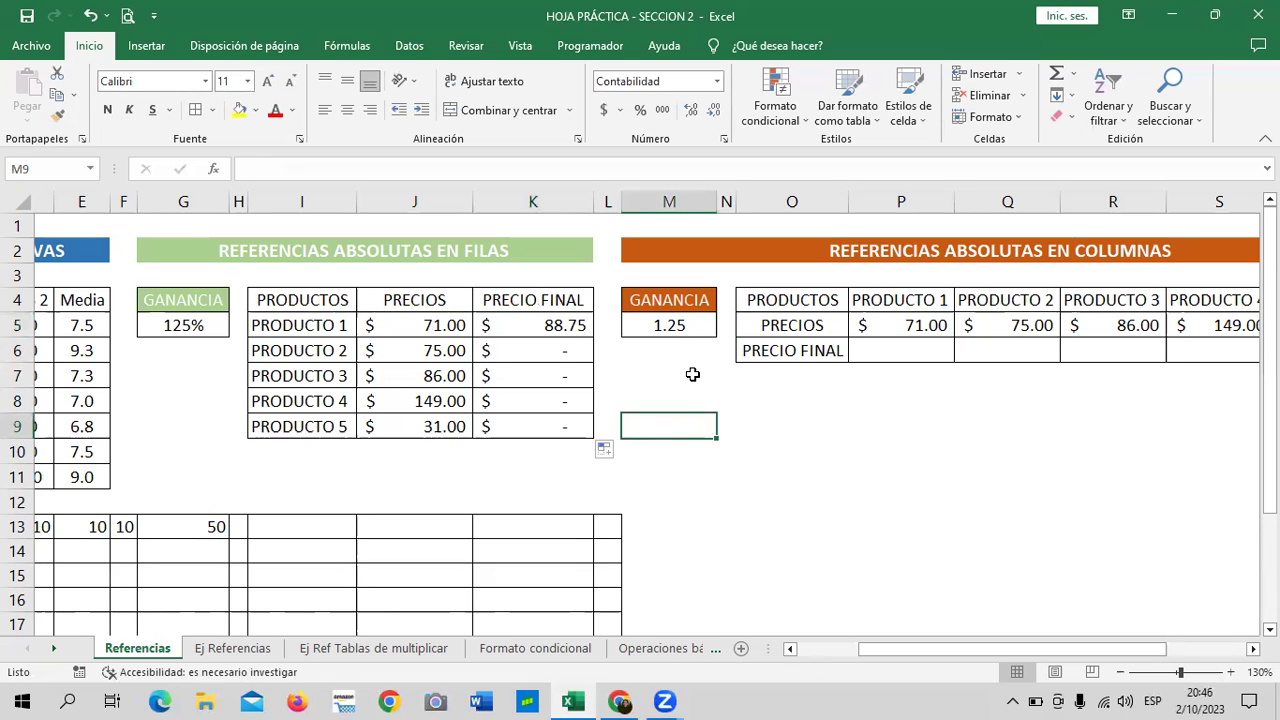
- Compare the shifted references in the K6 and K9 formulas with K5's formula
{"action": "left_click", "coordinate": [525, 348]}
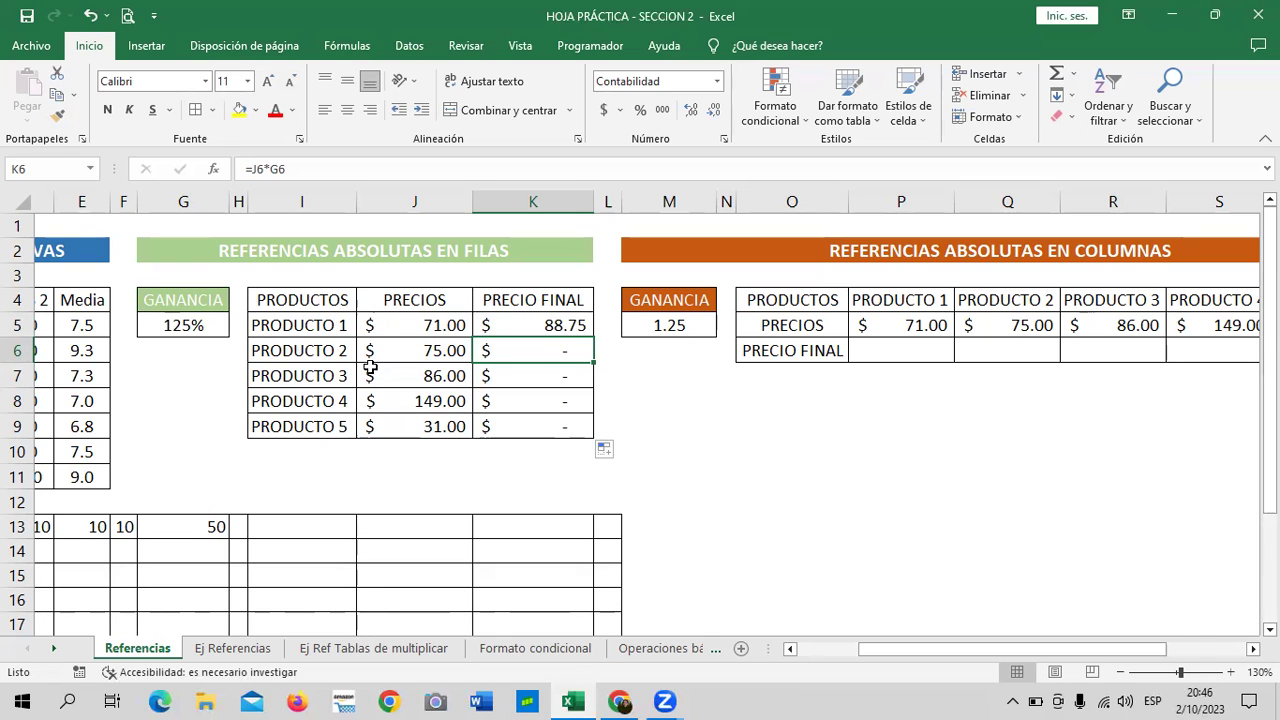
{"action": "double_click", "coordinate": [569, 352]}
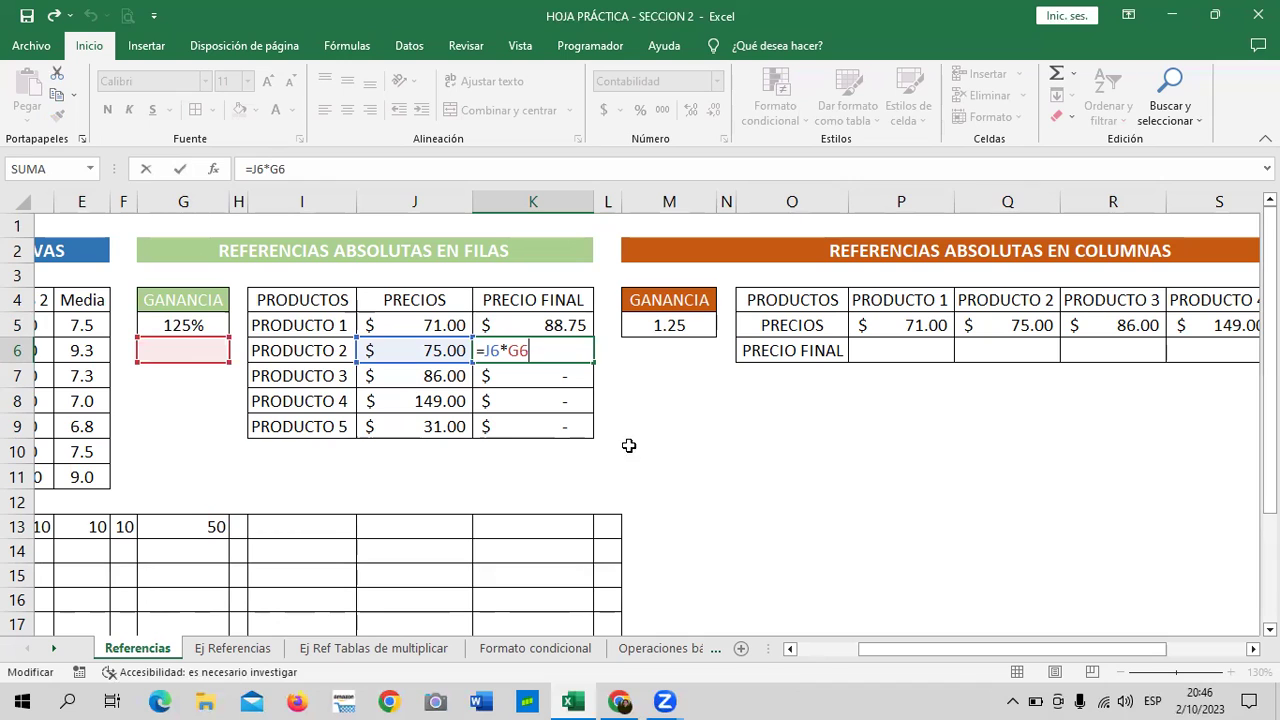
{"action": "double_click", "coordinate": [550, 428]}
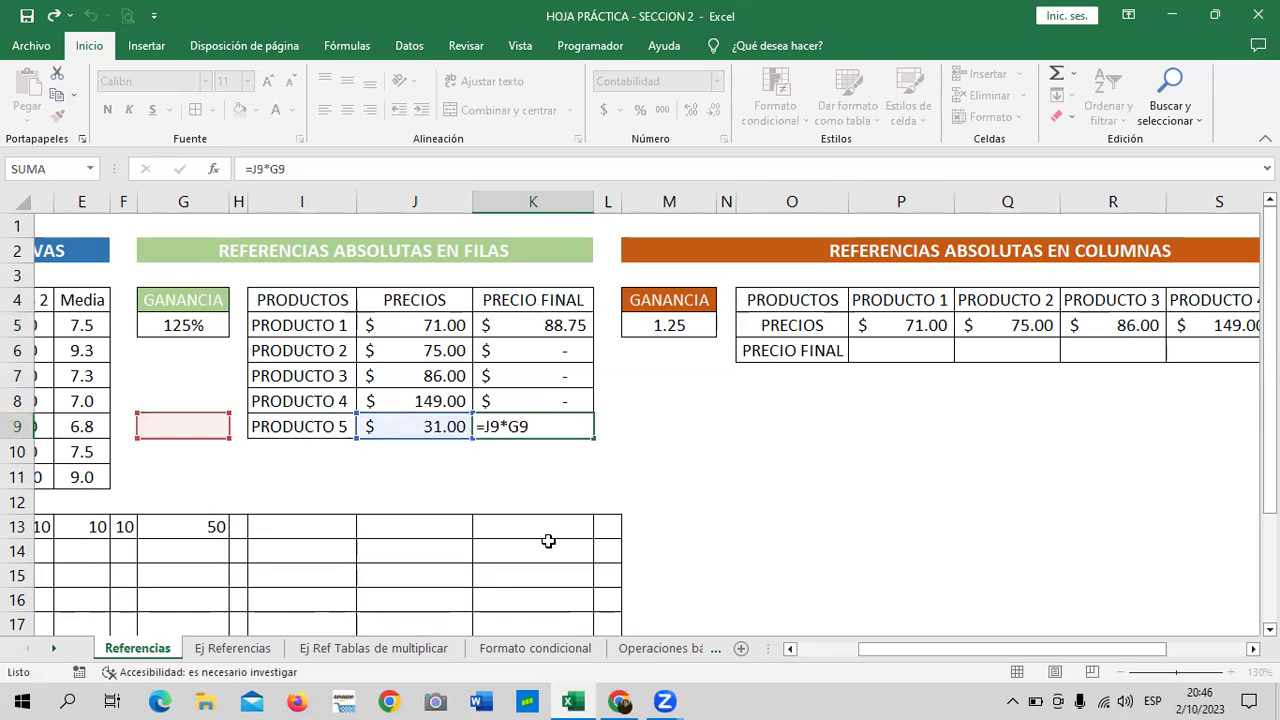
{"action": "key", "text": "Return"}
{"action": "left_click", "coordinate": [523, 325]}
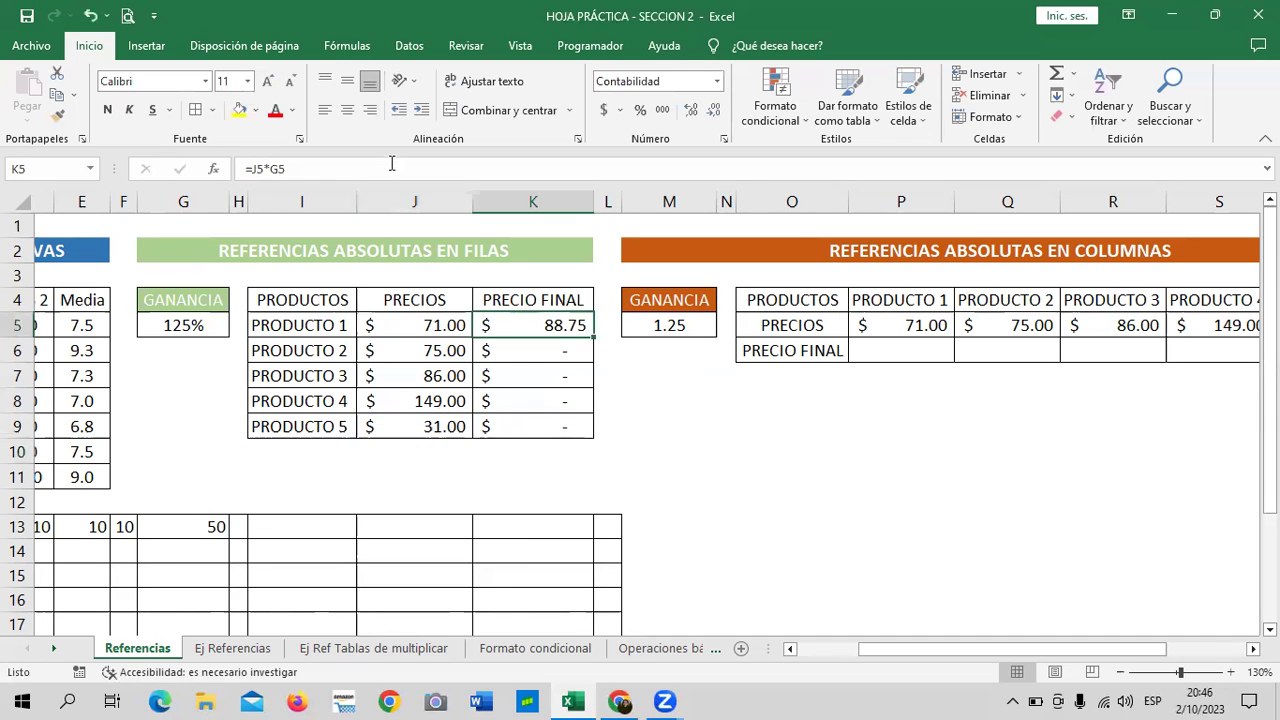
{"action": "left_click", "coordinate": [394, 168]}
{"action": "left_click", "coordinate": [505, 420]}
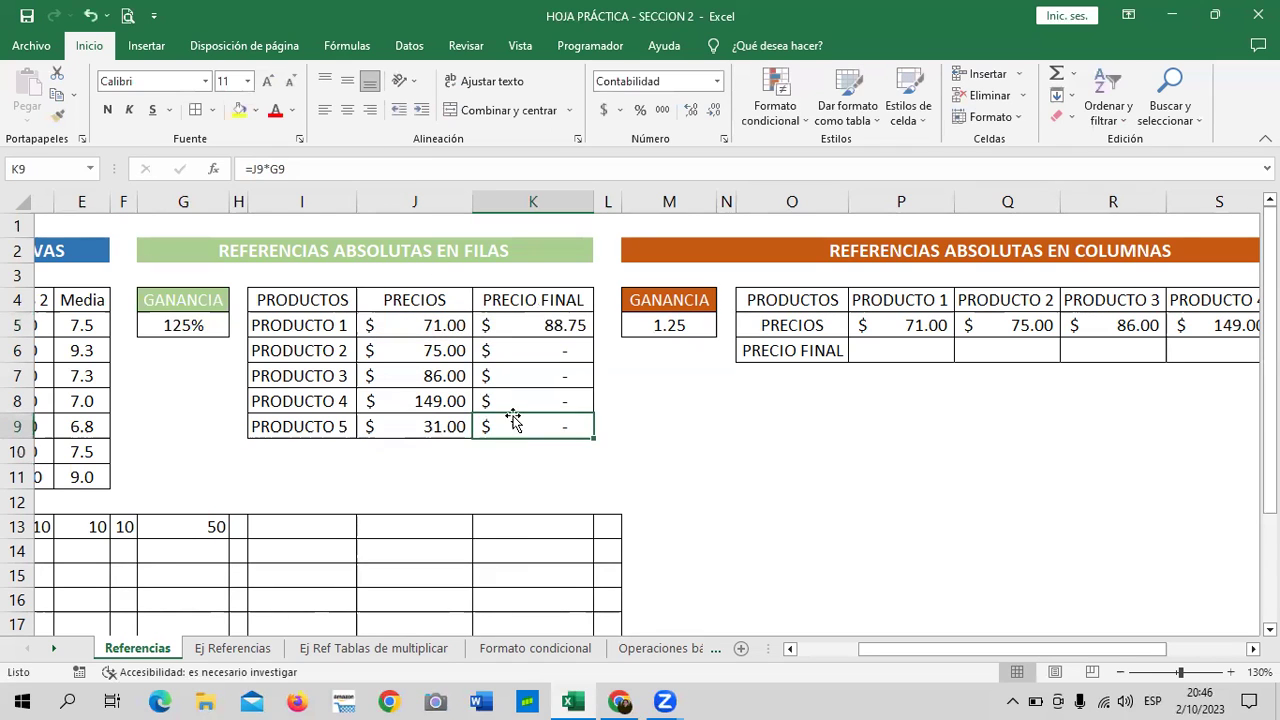
{"action": "left_click", "coordinate": [440, 168]}
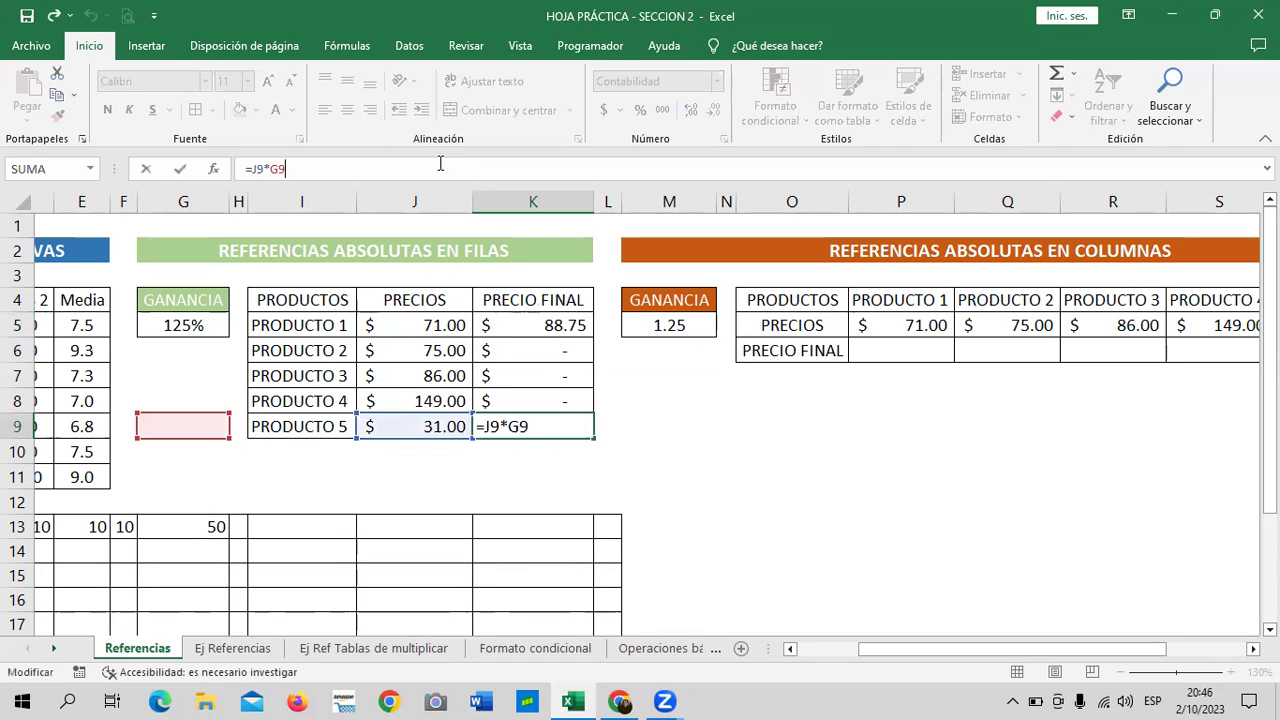
{"action": "key", "text": "Return"}
- Clear the wrong copied results in K6:K9
{"action": "left_click", "coordinate": [528, 328]}
{"action": "left_click_drag", "start_coordinate": [531, 351], "coordinate": [535, 426]}
{"action": "key", "text": "Delete"}
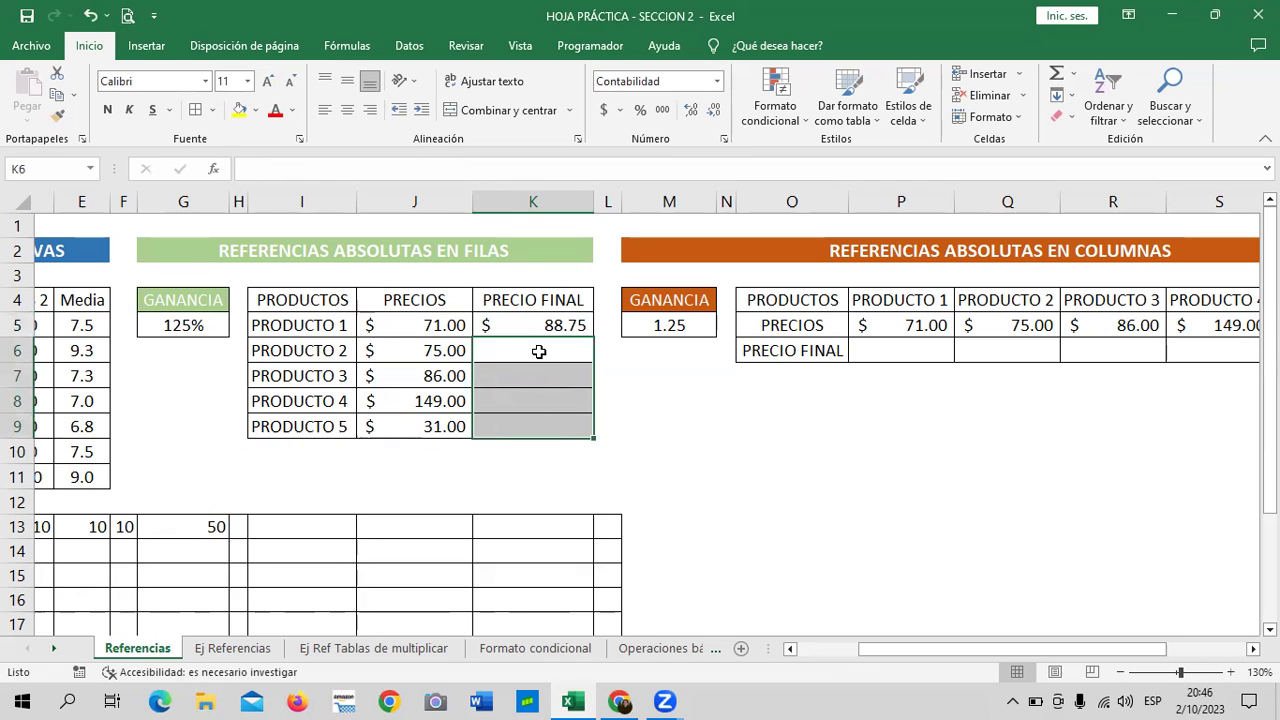
{"action": "left_click", "coordinate": [566, 325]}
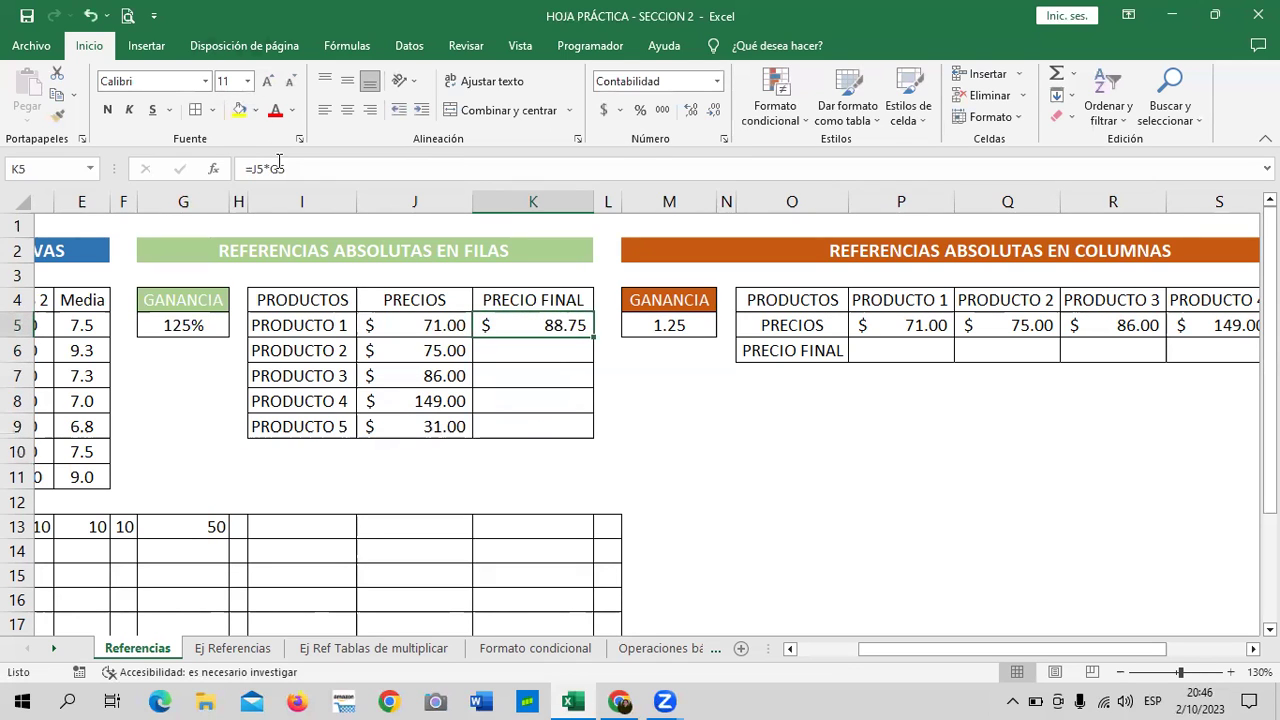
- Try adding a $ sign to the G5 reference in K5's formula, then abandon the edit
{"action": "left_click", "coordinate": [318, 170]}
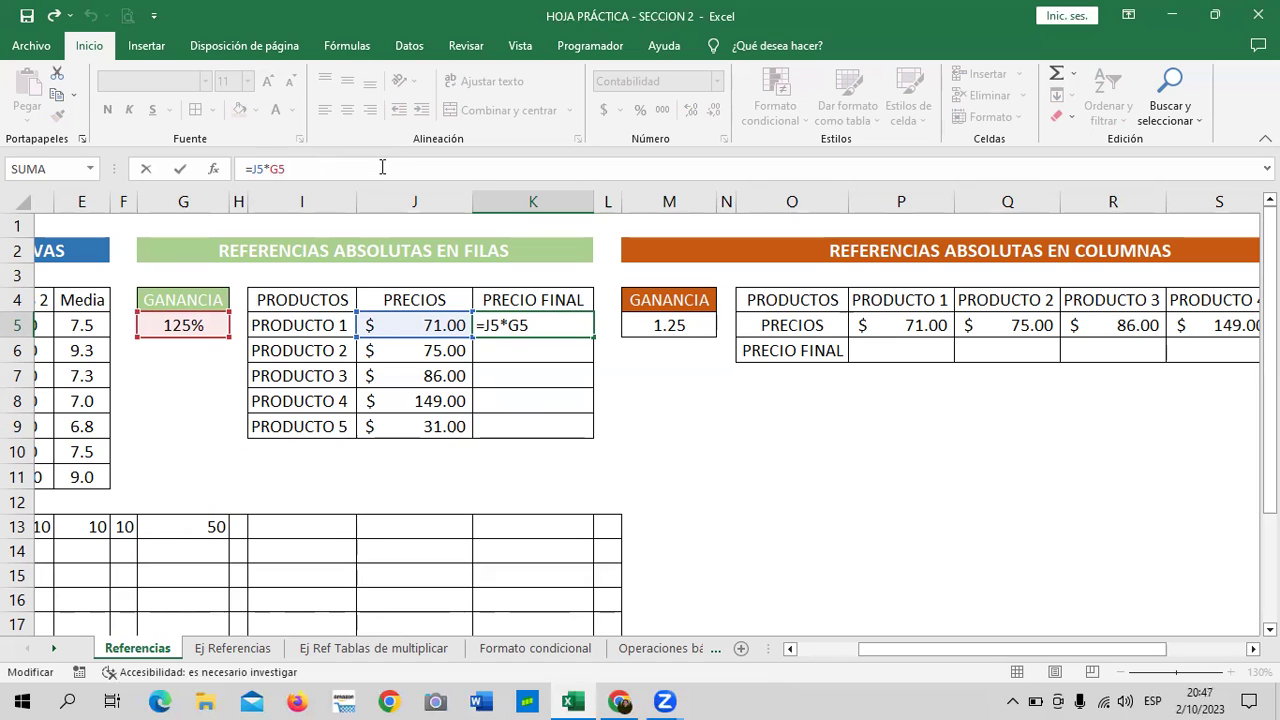
{"action": "key", "text": "Return"}
{"action": "key", "text": "Up"}
{"action": "left_click", "coordinate": [324, 168]}
{"action": "key", "text": "BackSpace"}
{"action": "key", "text": "BackSpace"}
{"action": "type", "text": "$"}
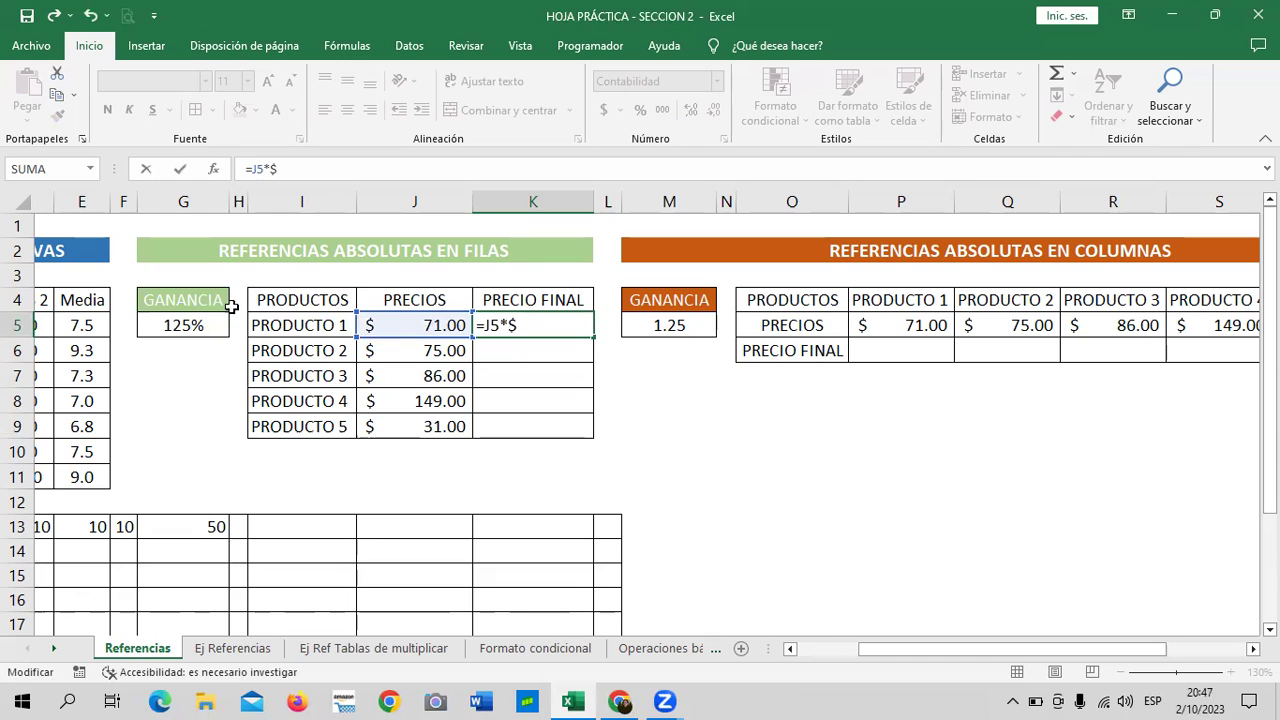
{"action": "left_click", "coordinate": [205, 328]}
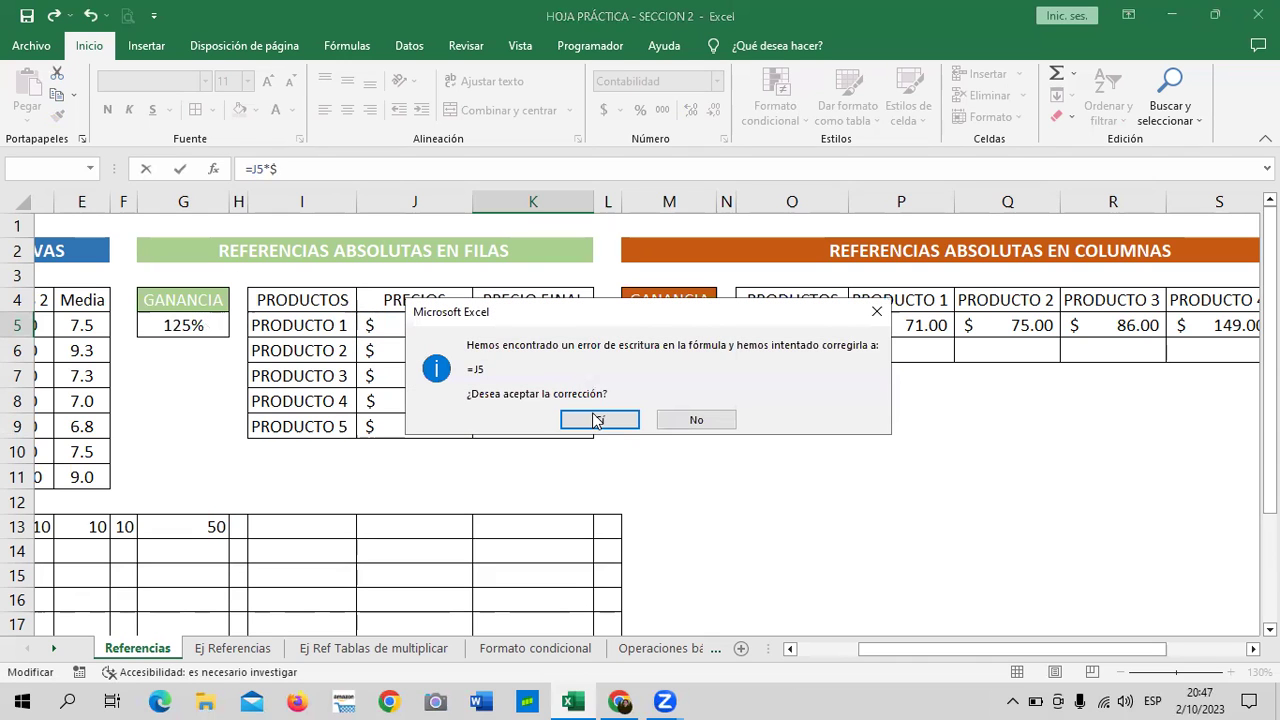
{"action": "left_click", "coordinate": [600, 419]}
{"action": "left_click", "coordinate": [376, 169]}
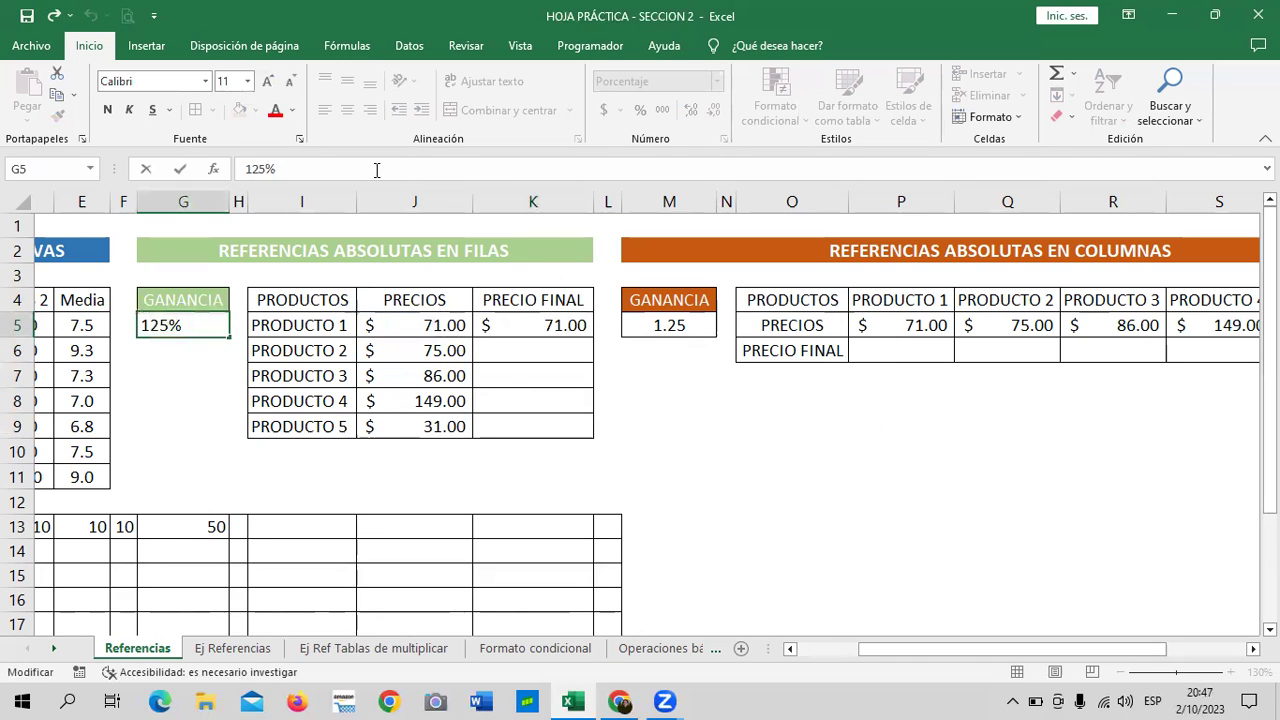
{"action": "key", "text": "Escape"}
- Rewrite K5 as =J5*$G$5 with both $ signs and confirm it
{"action": "left_click", "coordinate": [532, 325]}
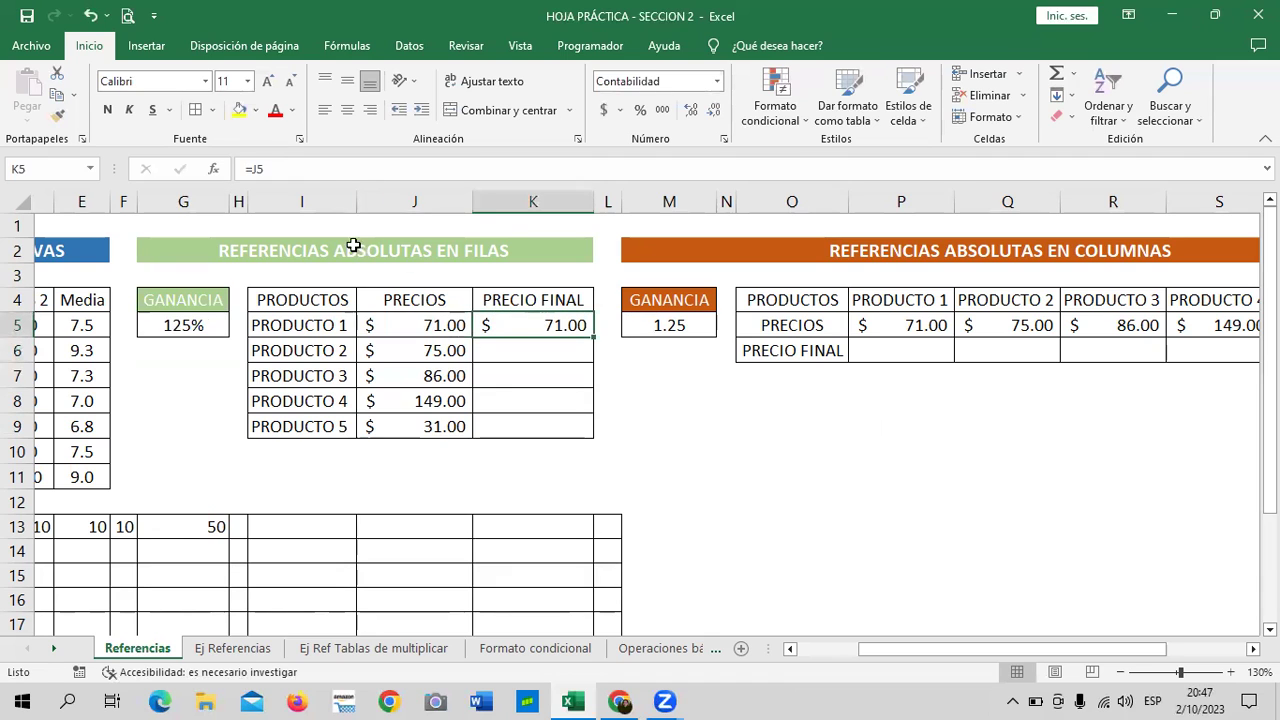
{"action": "left_click", "coordinate": [316, 169]}
{"action": "type", "text": "*"}
{"action": "left_click", "coordinate": [190, 325]}
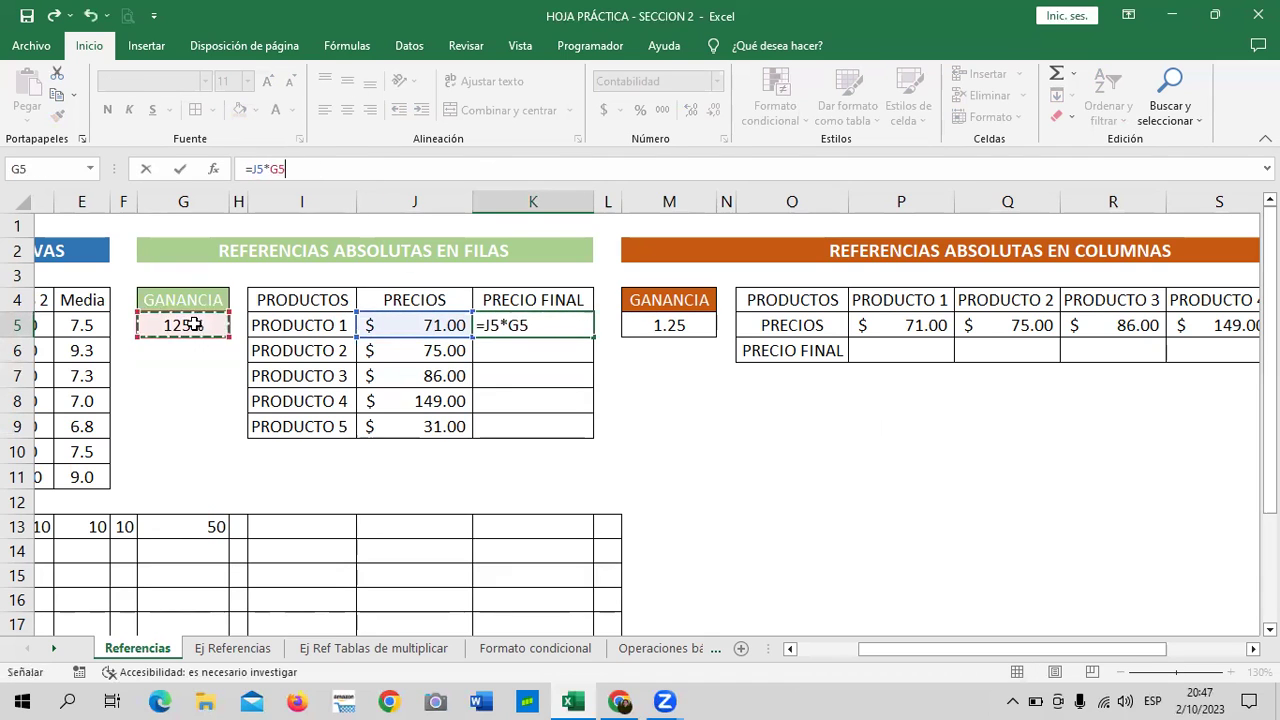
{"action": "key", "text": "F2"}
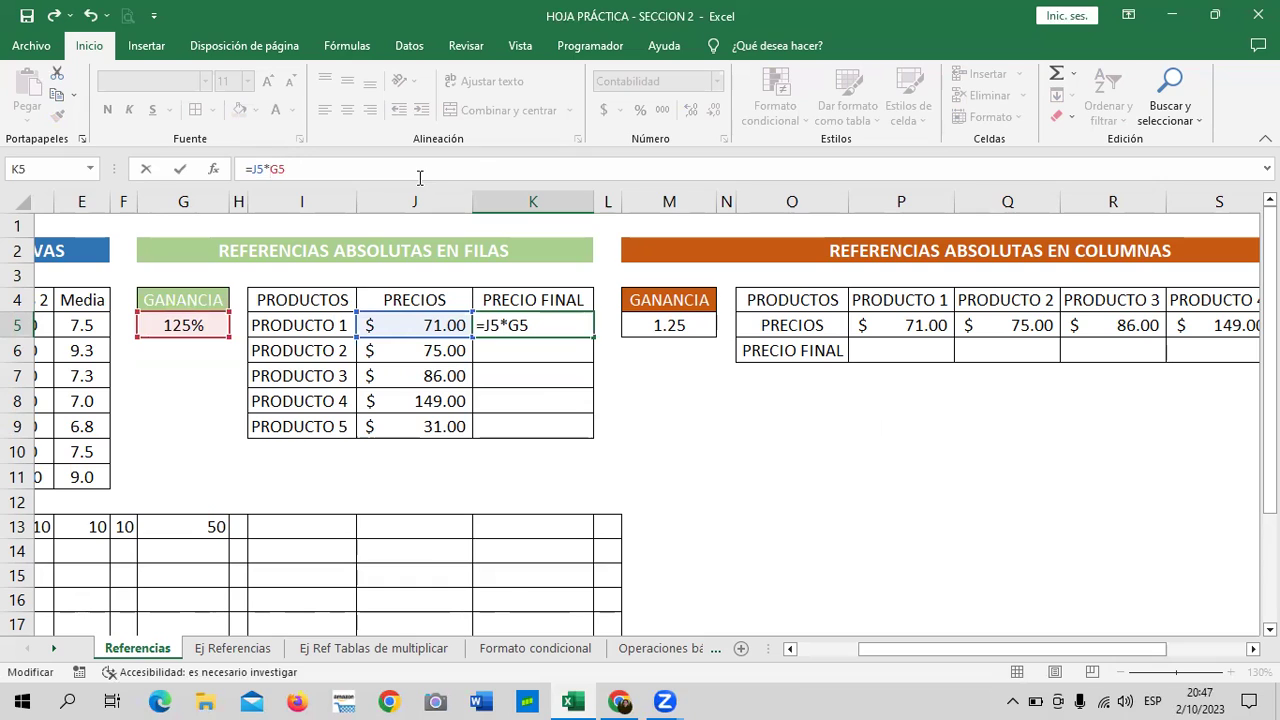
{"action": "type", "text": "$"}
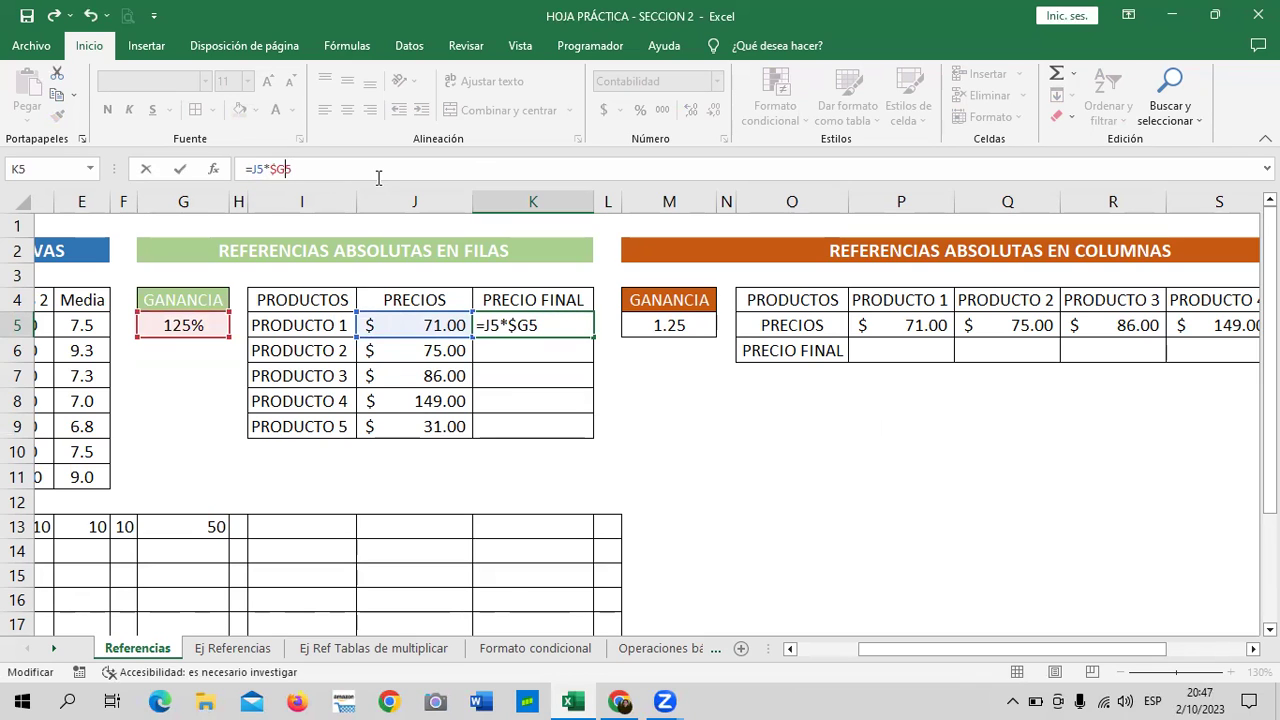
{"action": "type", "text": "$"}
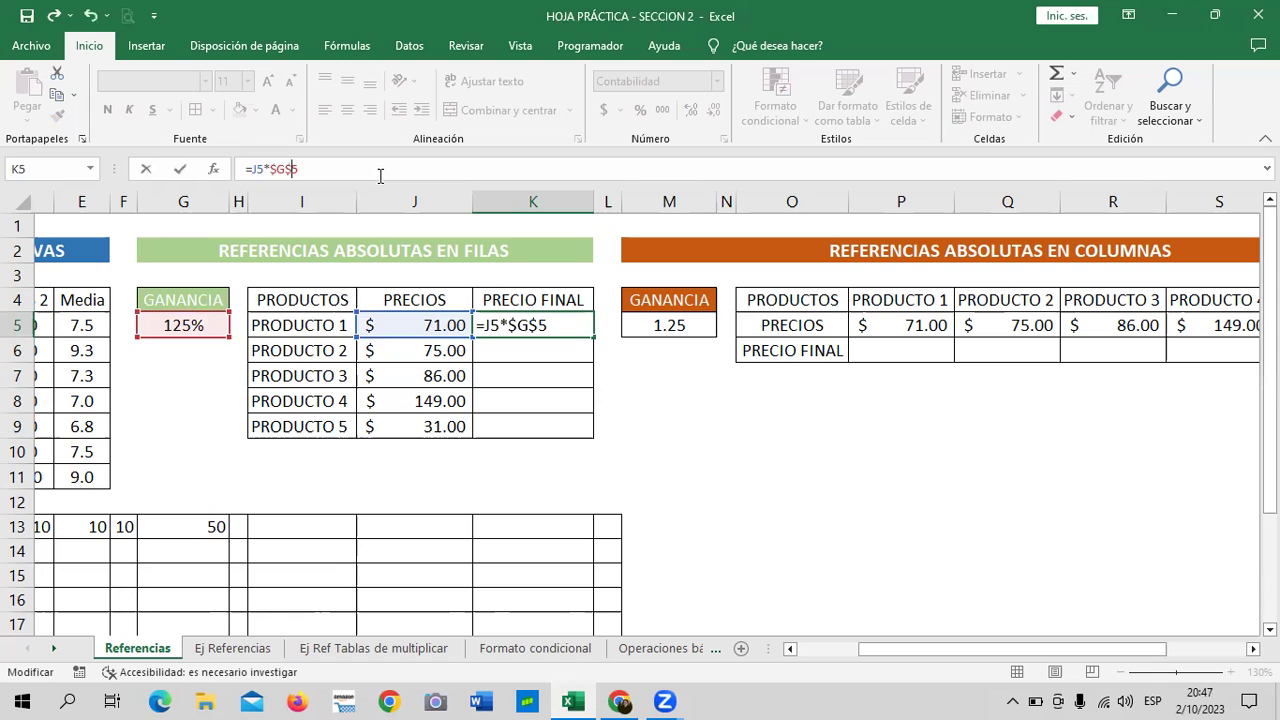
{"action": "key", "text": "ctrl+Return"}
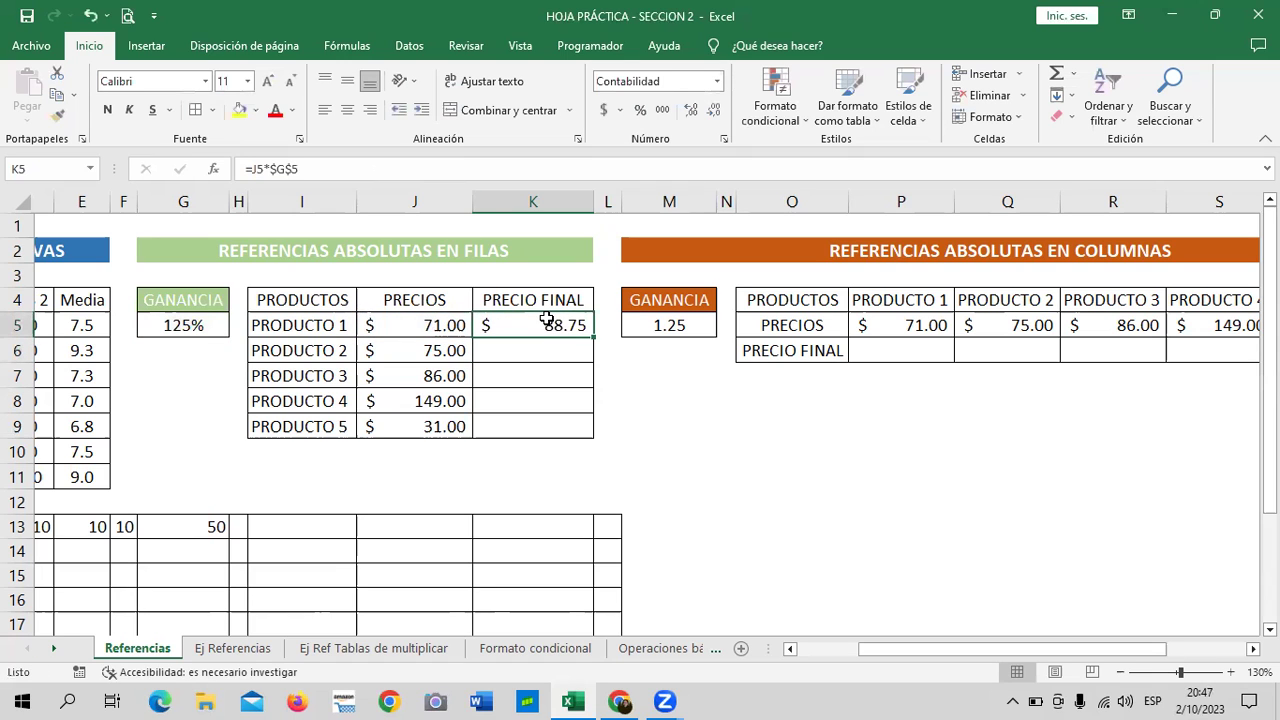
- Fill =J5*$G$5 down to K9 and check the formulas in K9, K7 and K6
{"action": "left_click_drag", "start_coordinate": [597, 339], "coordinate": [600, 437]}
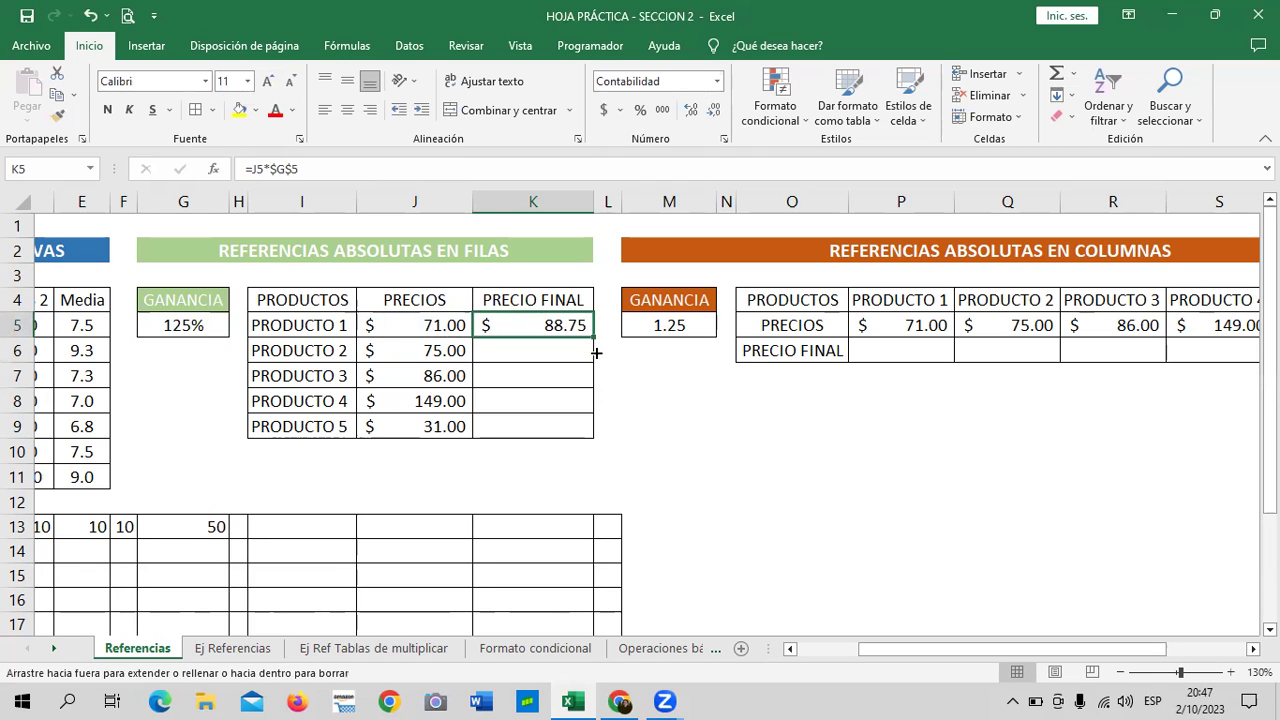
{"action": "left_click", "coordinate": [726, 448]}
{"action": "left_click", "coordinate": [558, 427]}
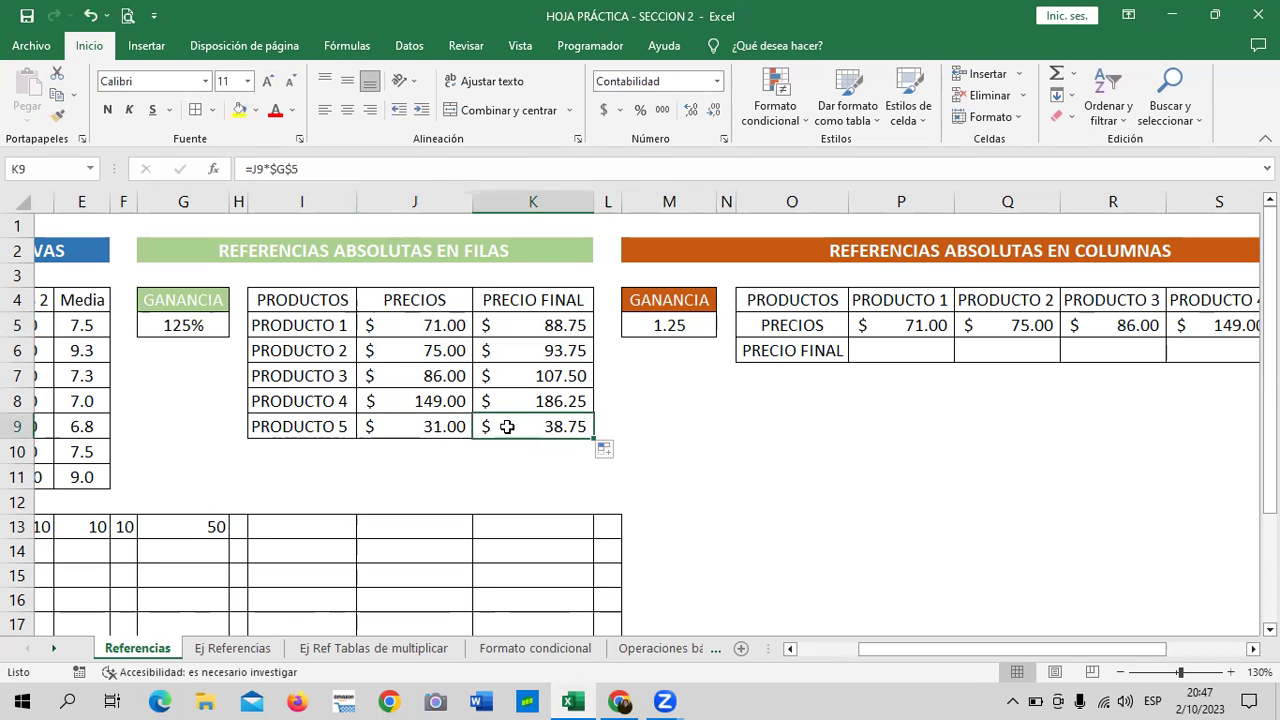
{"action": "double_click", "coordinate": [509, 426]}
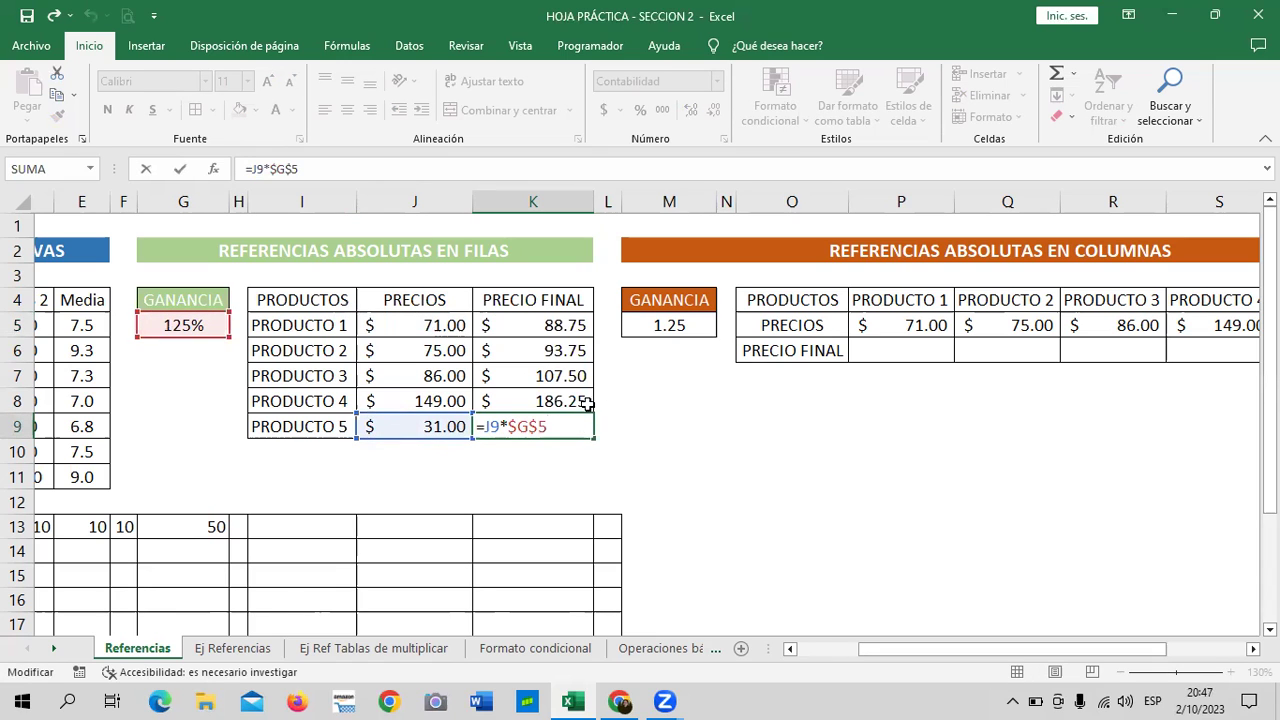
{"action": "double_click", "coordinate": [564, 375]}
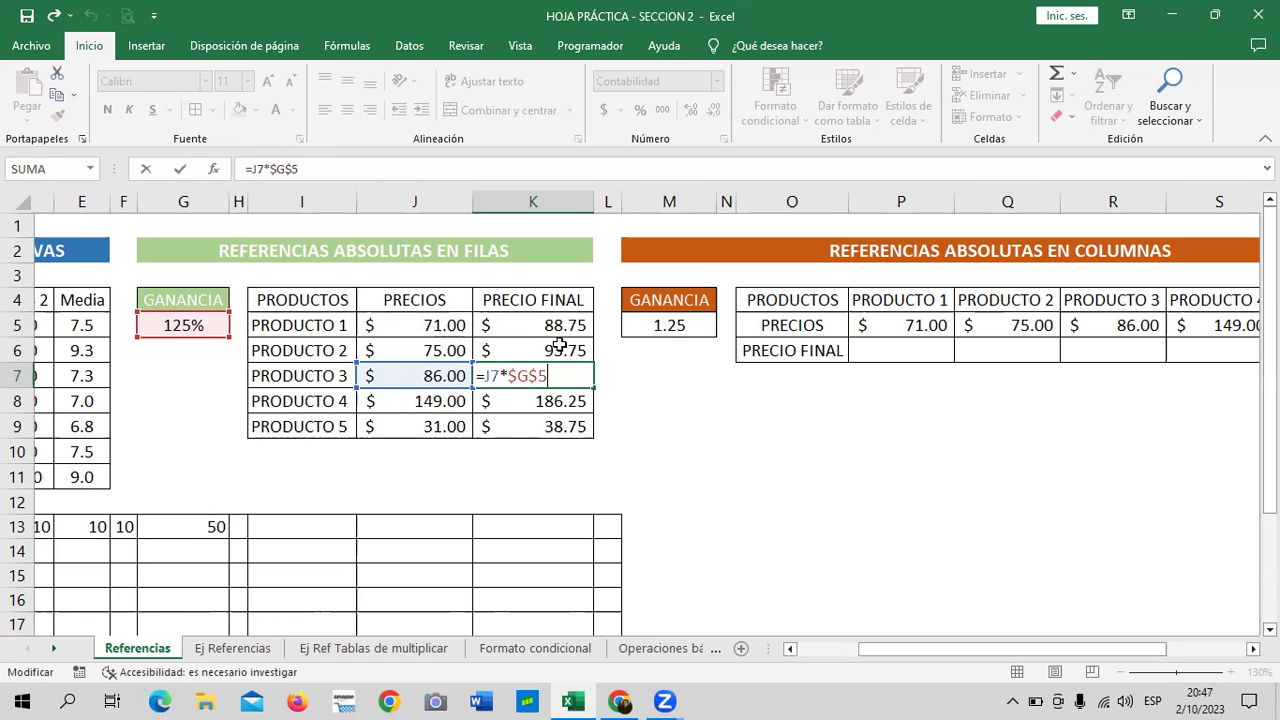
{"action": "double_click", "coordinate": [558, 349]}
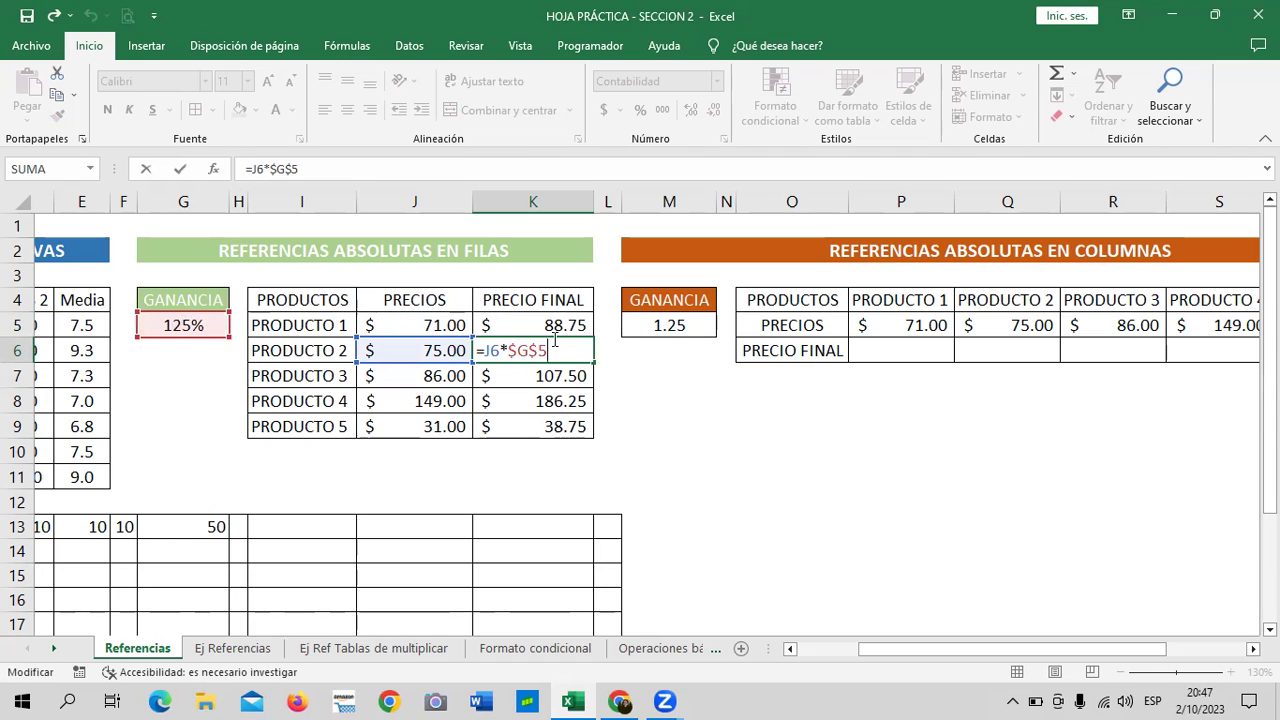
{"action": "key", "text": "Return"}
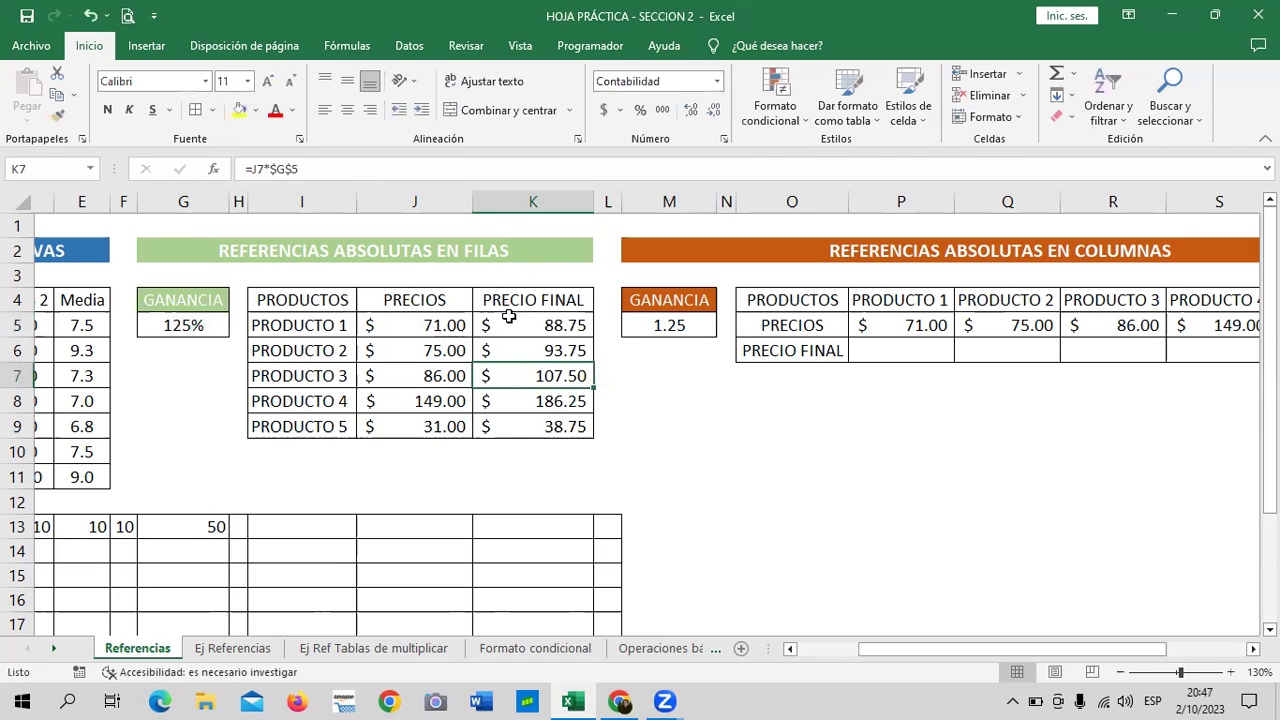
- Review the PRECIOS values J5:J9 and the 125% GANANCIA cell
{"action": "left_click_drag", "start_coordinate": [432, 325], "coordinate": [442, 426]}
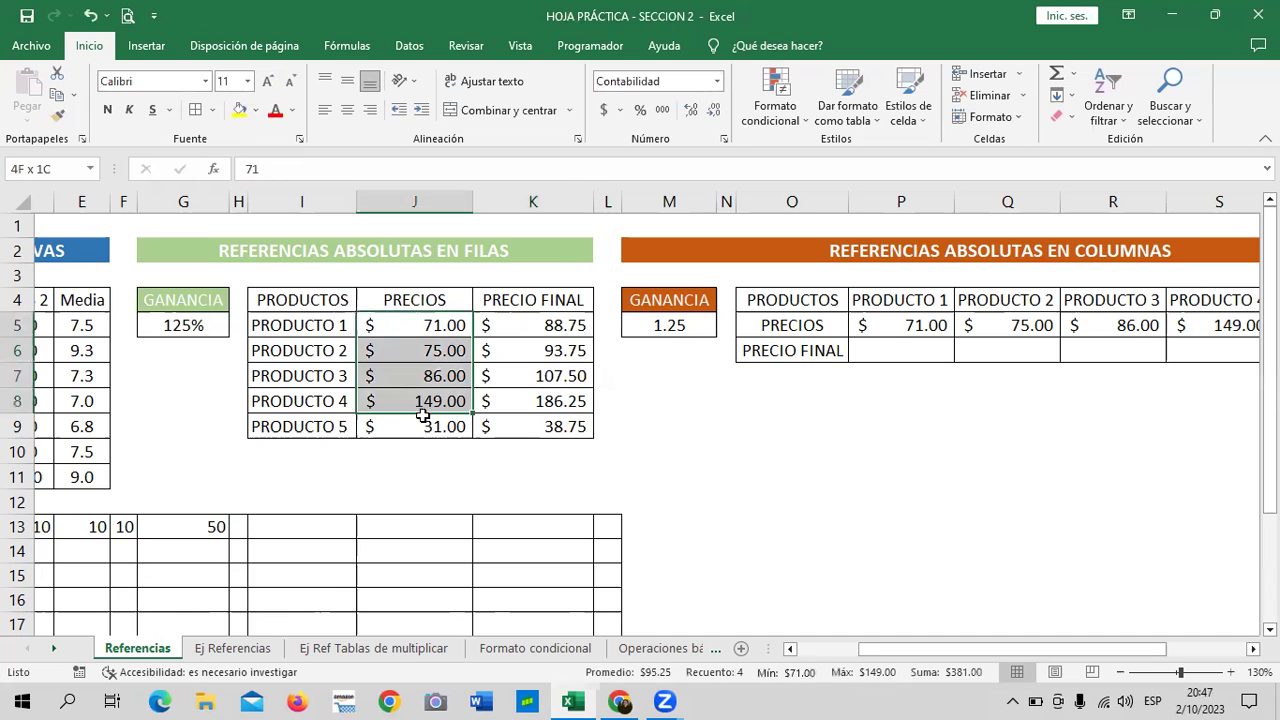
{"action": "left_click", "coordinate": [188, 326]}
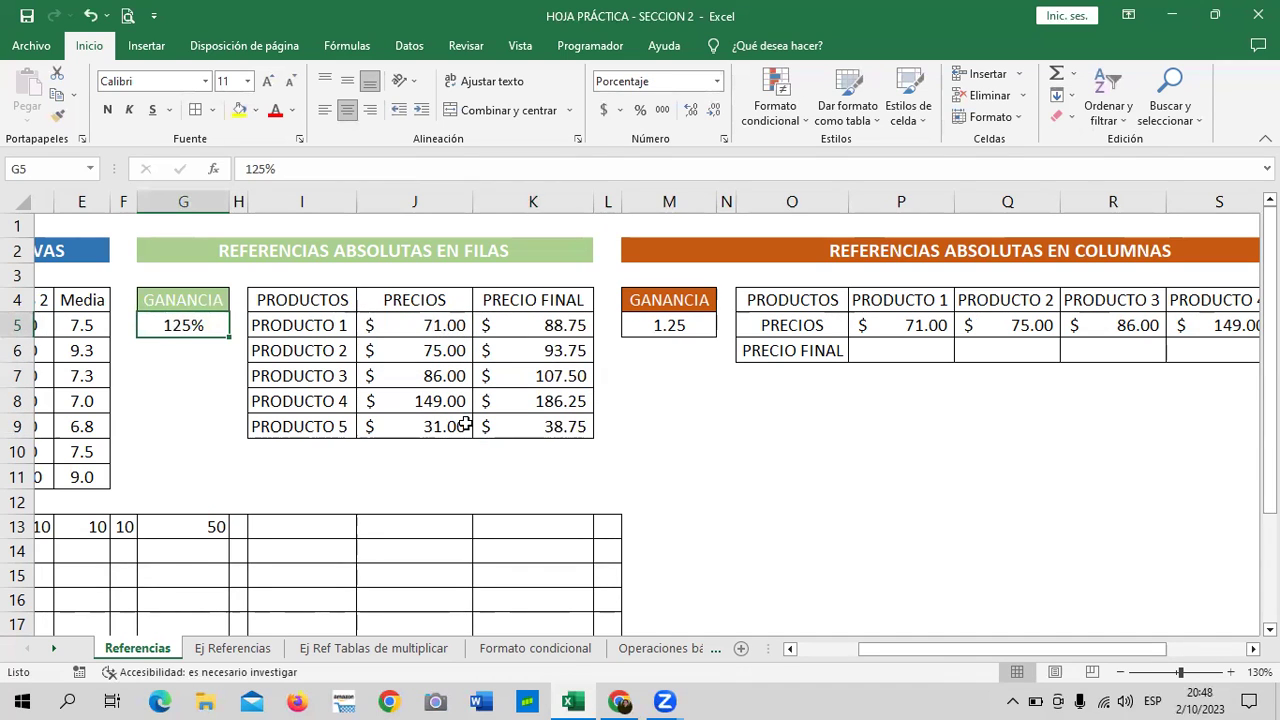
{"action": "key", "text": "Return"}
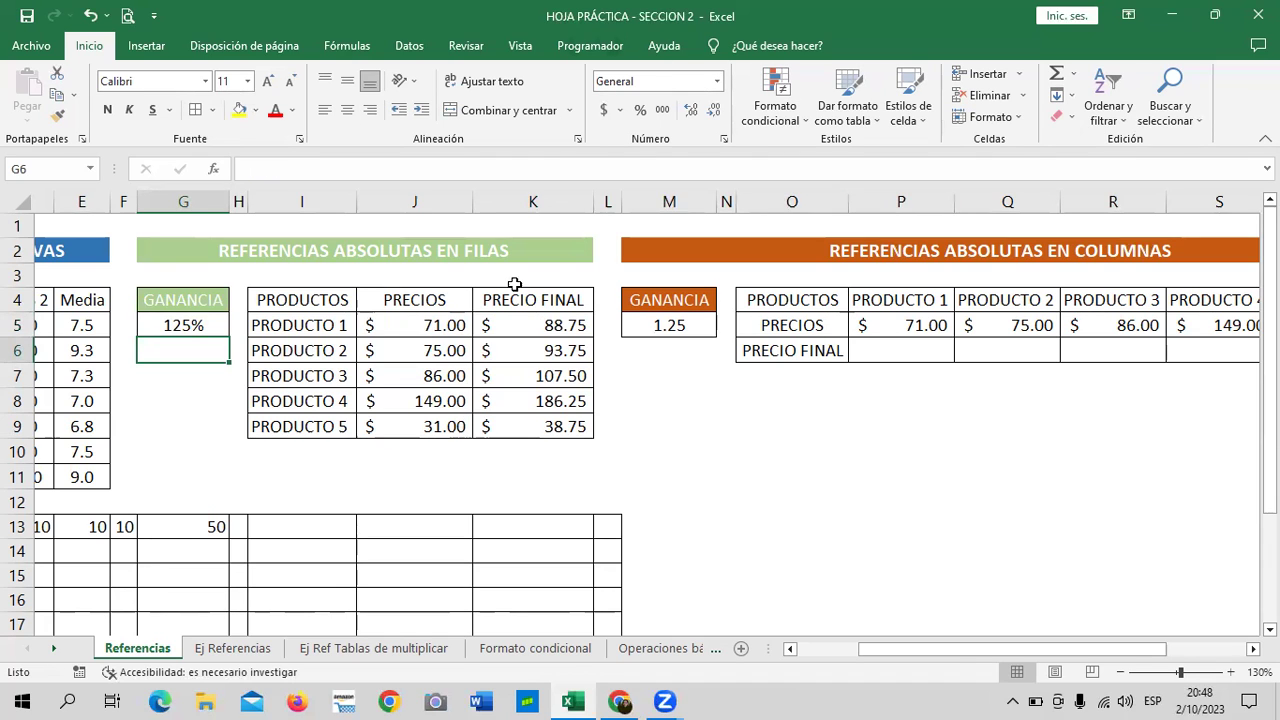
{"action": "left_click_drag", "start_coordinate": [952, 655], "coordinate": [1008, 647]}
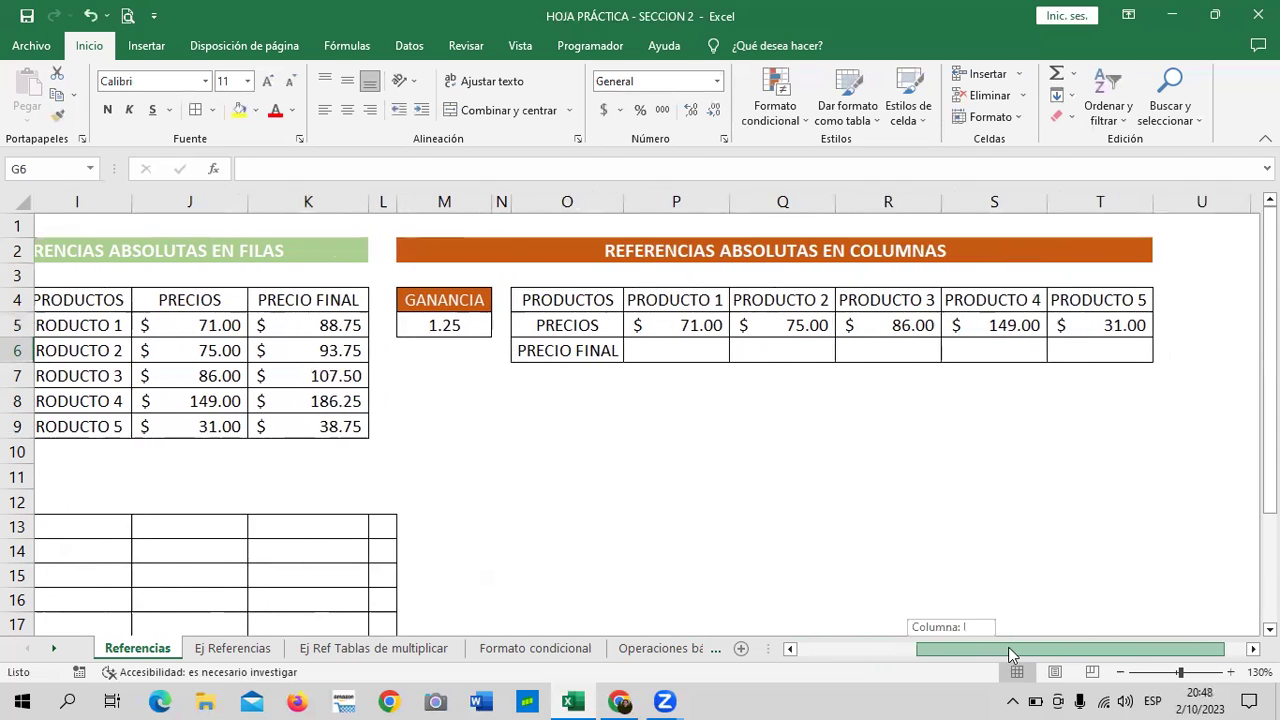
- Enter =P5*M5 in P6 as PRODUCTO 1's final price, giving $88.75
{"action": "left_click", "coordinate": [884, 445]}
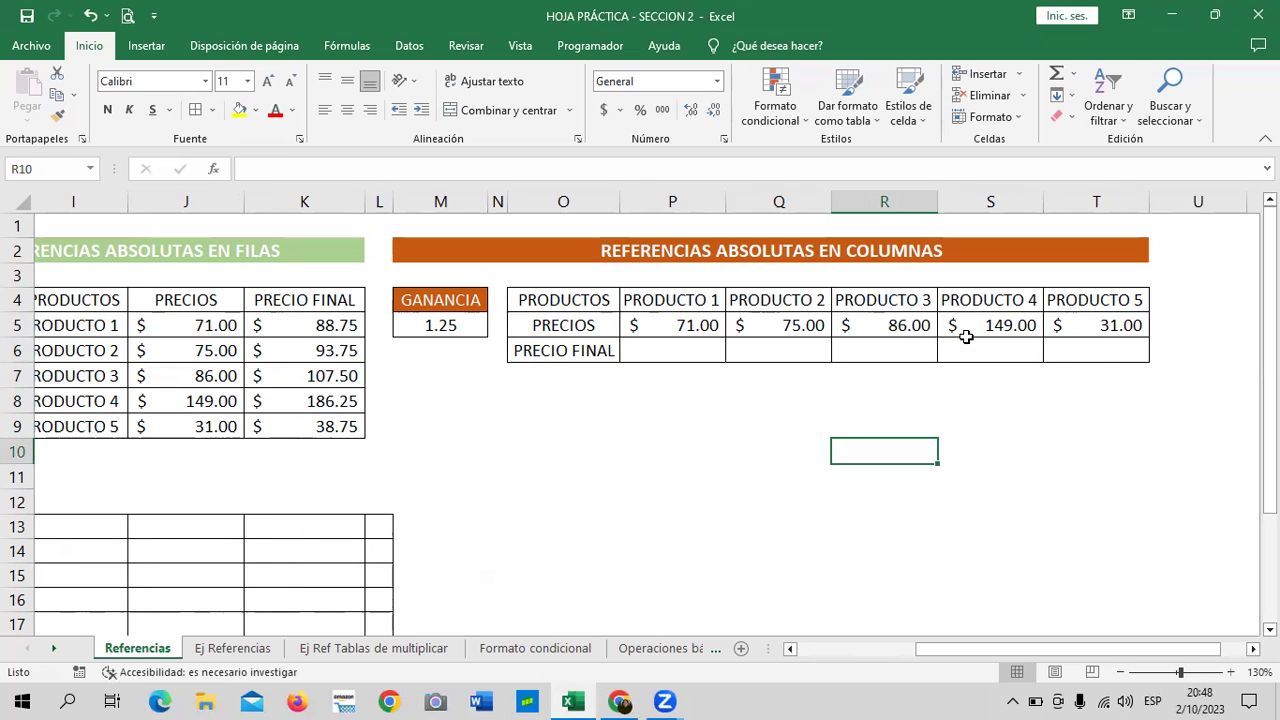
{"action": "left_click", "coordinate": [647, 348]}
{"action": "type", "text": "="}
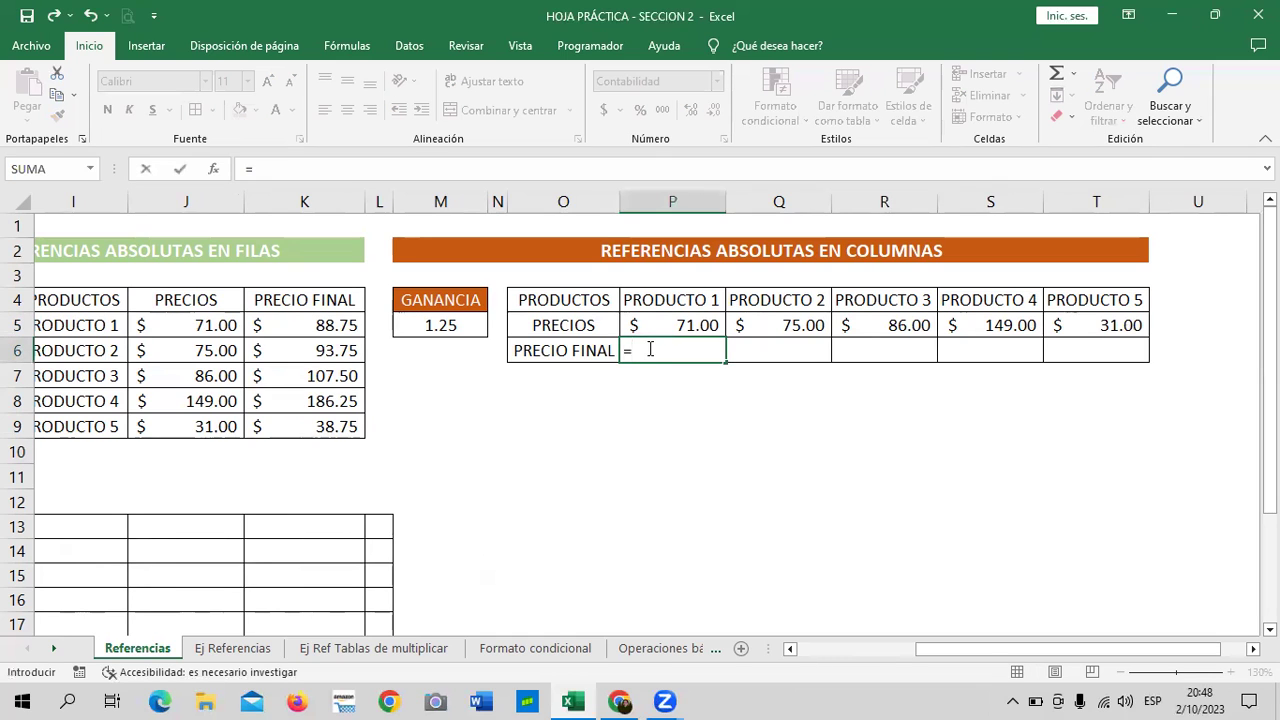
{"action": "left_click", "coordinate": [651, 318]}
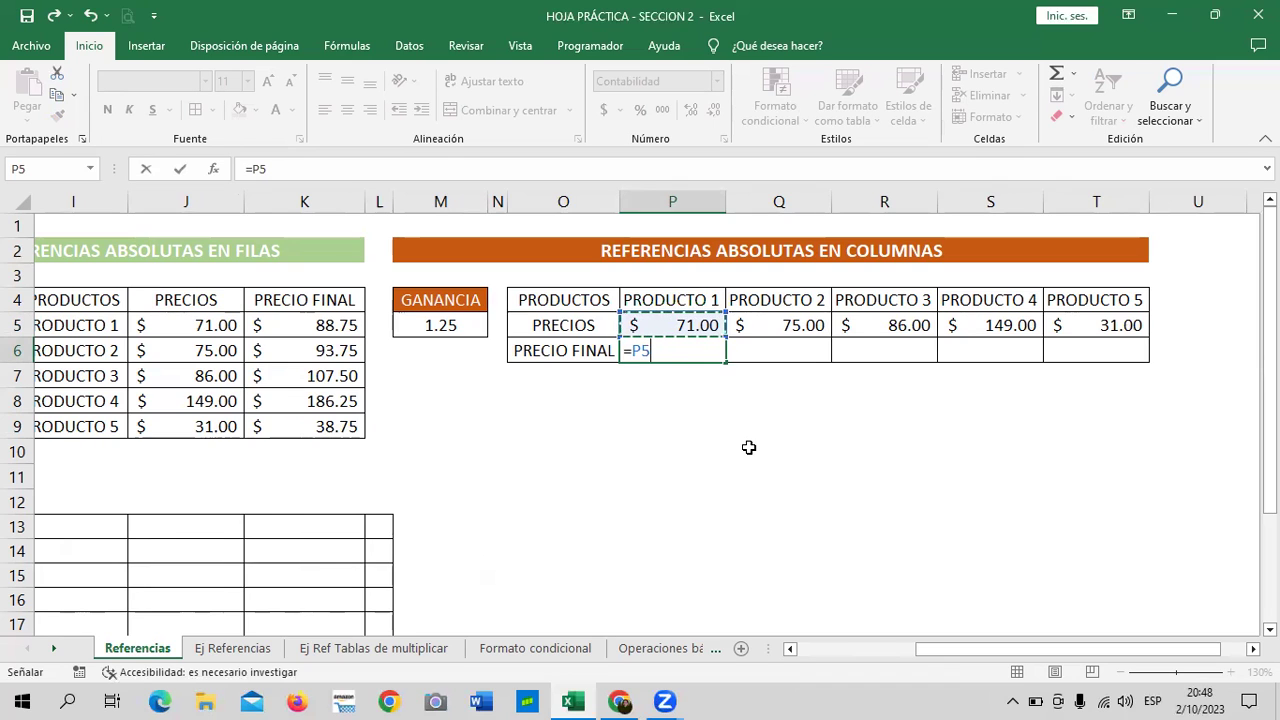
{"action": "type", "text": "*"}
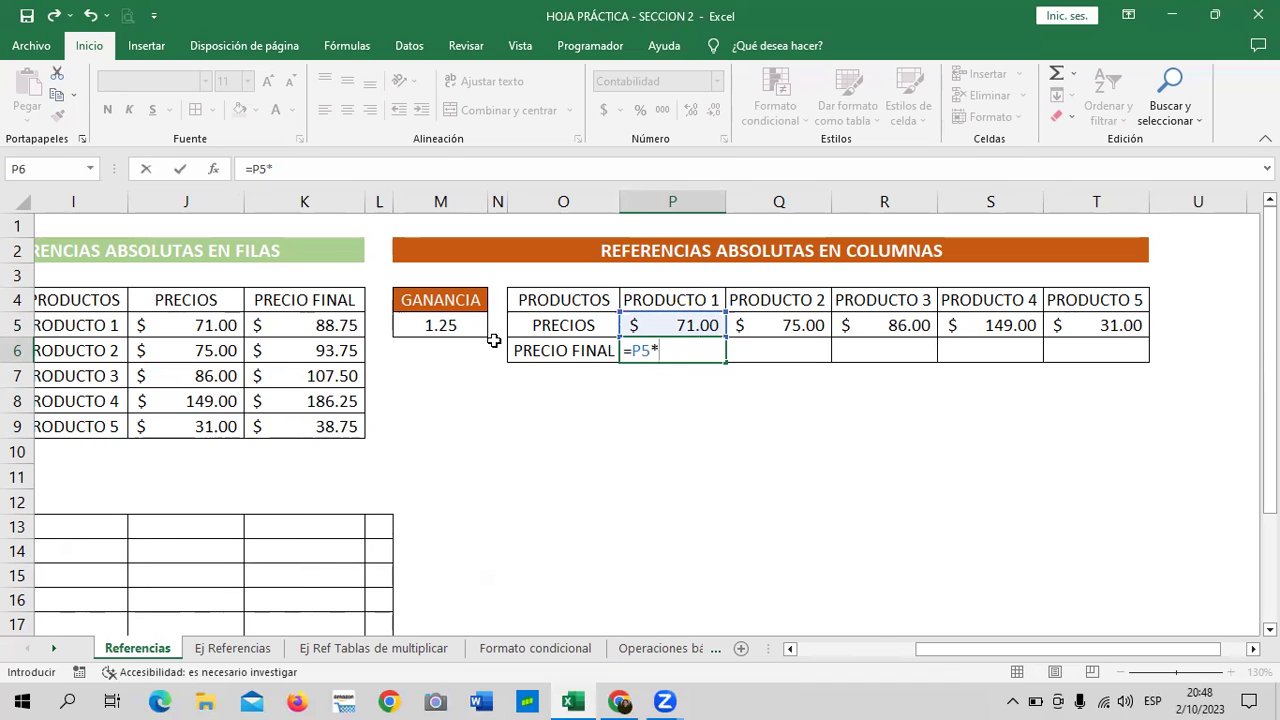
{"action": "left_click", "coordinate": [464, 325]}
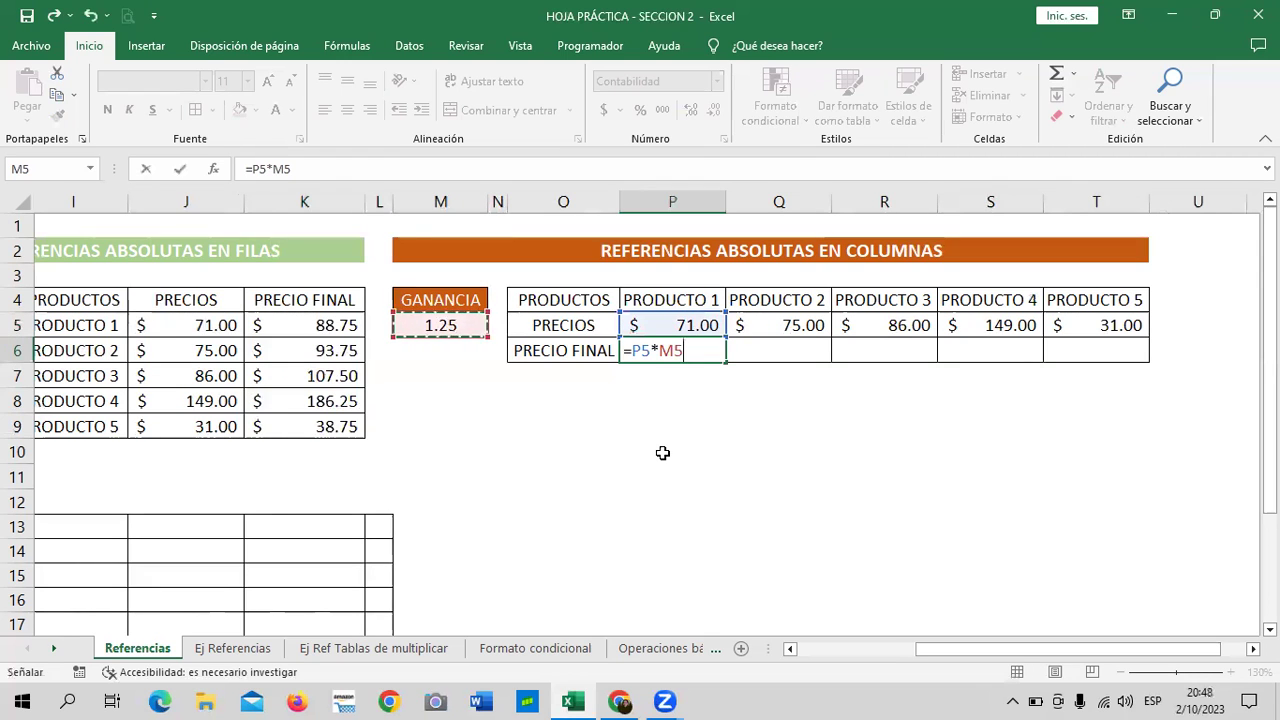
{"action": "key", "text": "Return"}
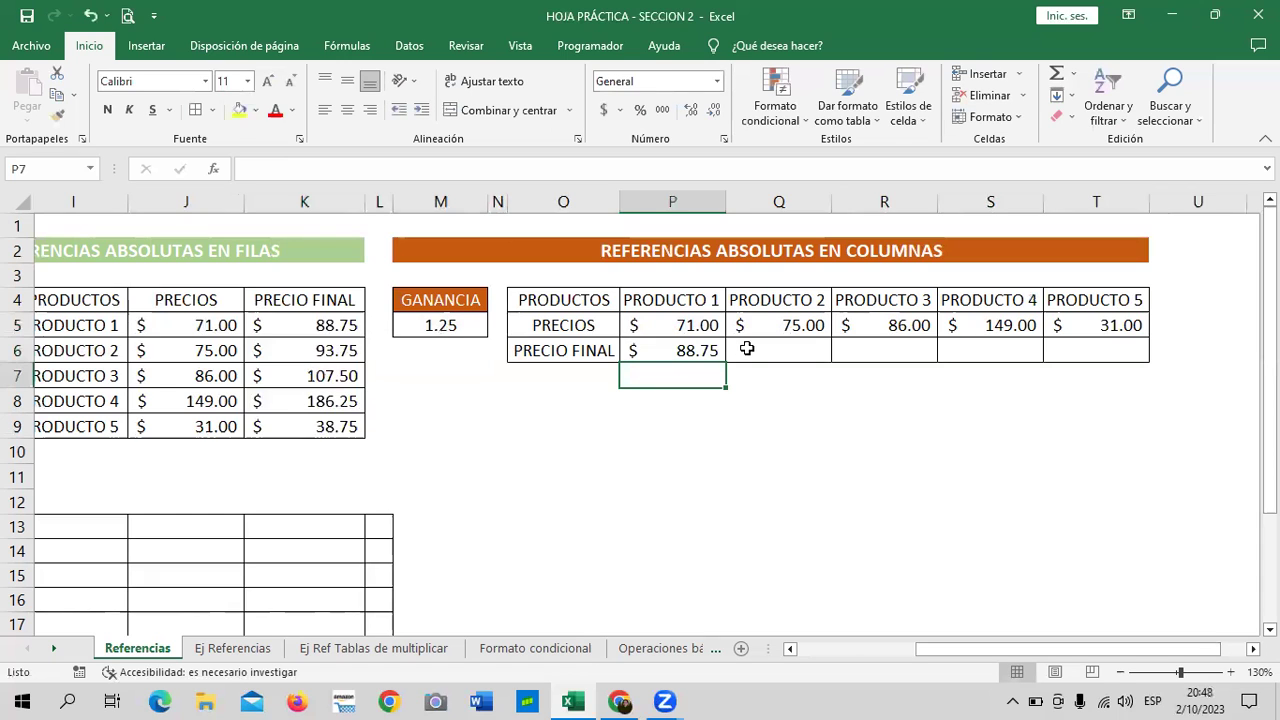
{"action": "left_click", "coordinate": [703, 348]}
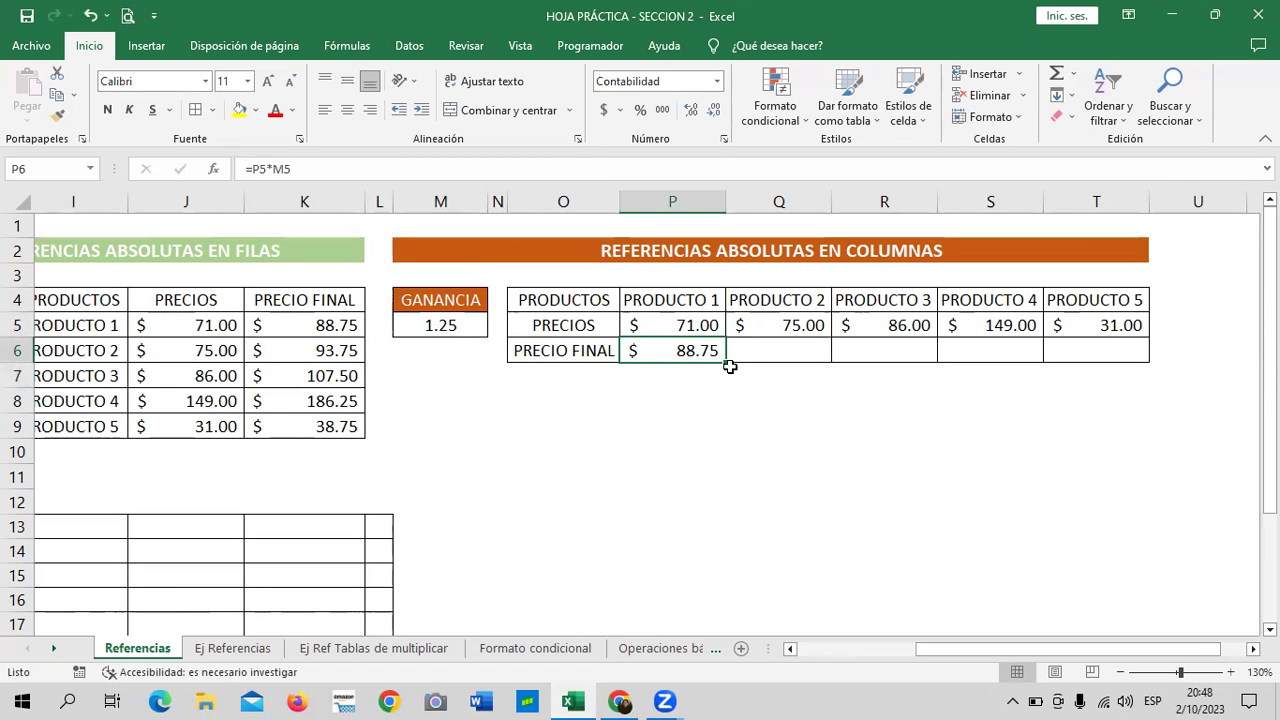
- Fill P6's formula right to T6 and review the wrong results in Q6:T6
{"action": "left_click_drag", "start_coordinate": [725, 362], "coordinate": [1145, 360]}
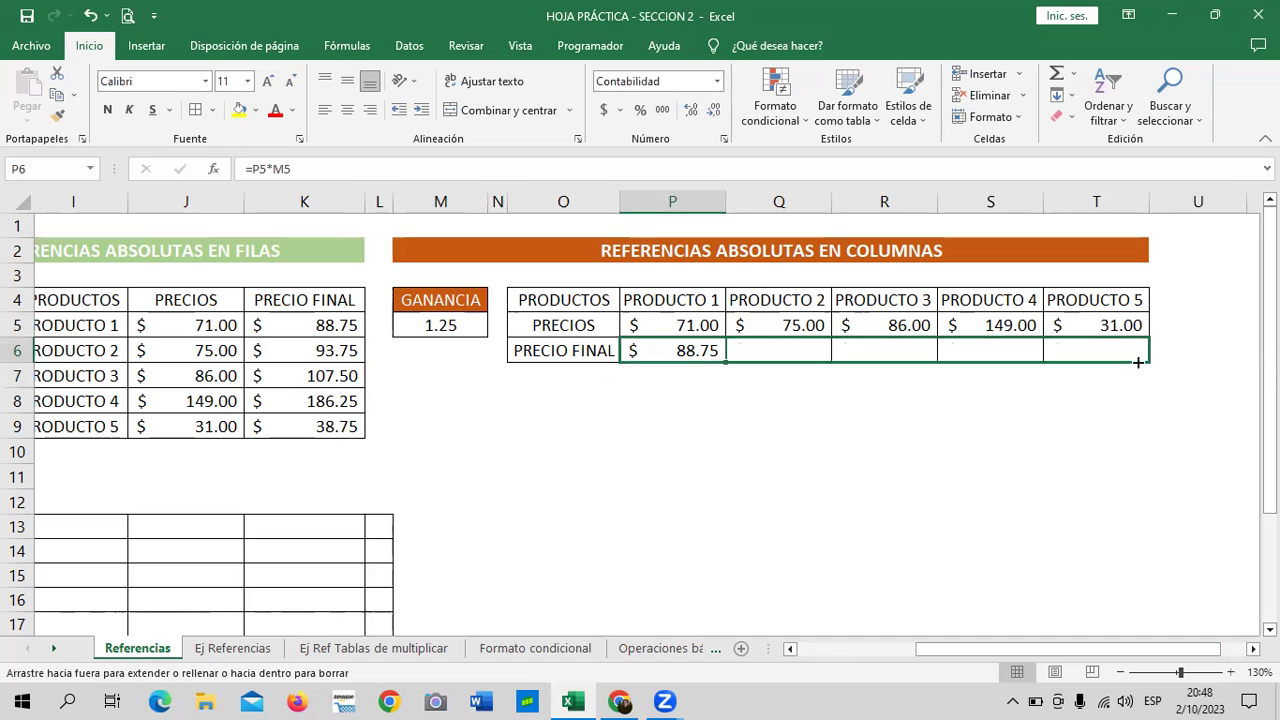
{"action": "left_click", "coordinate": [1066, 445]}
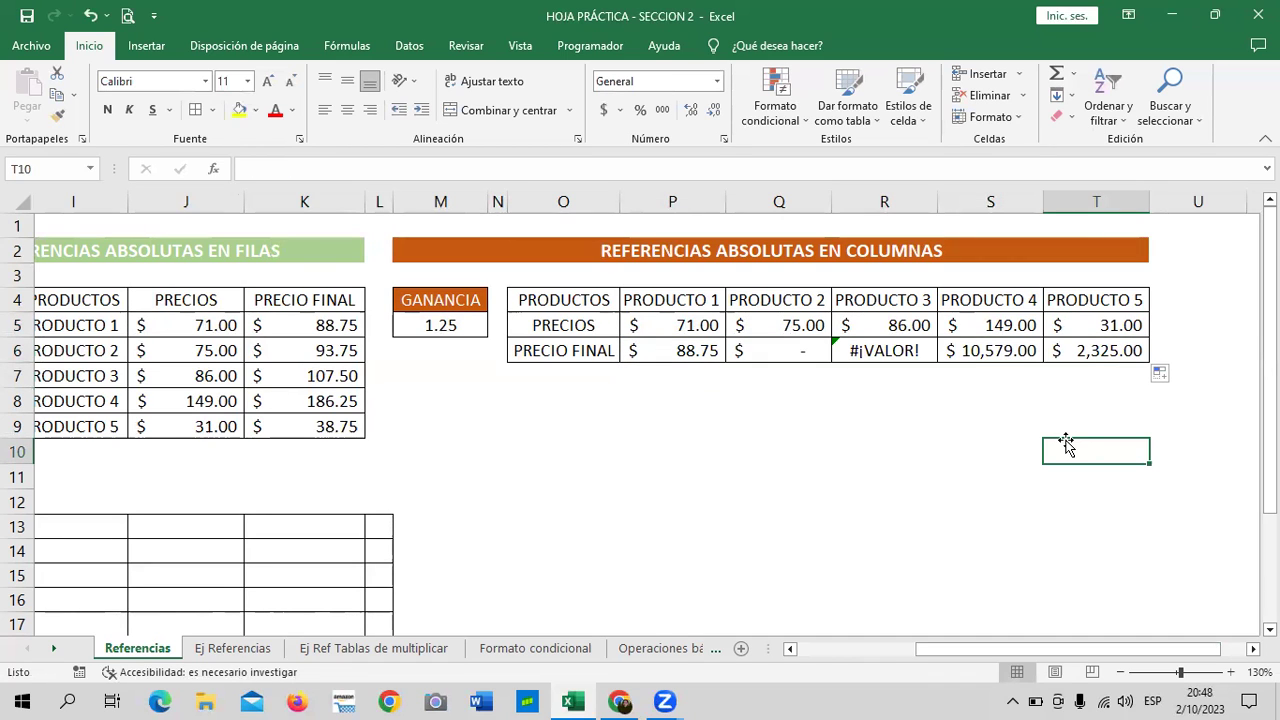
{"action": "left_click", "coordinate": [779, 349]}
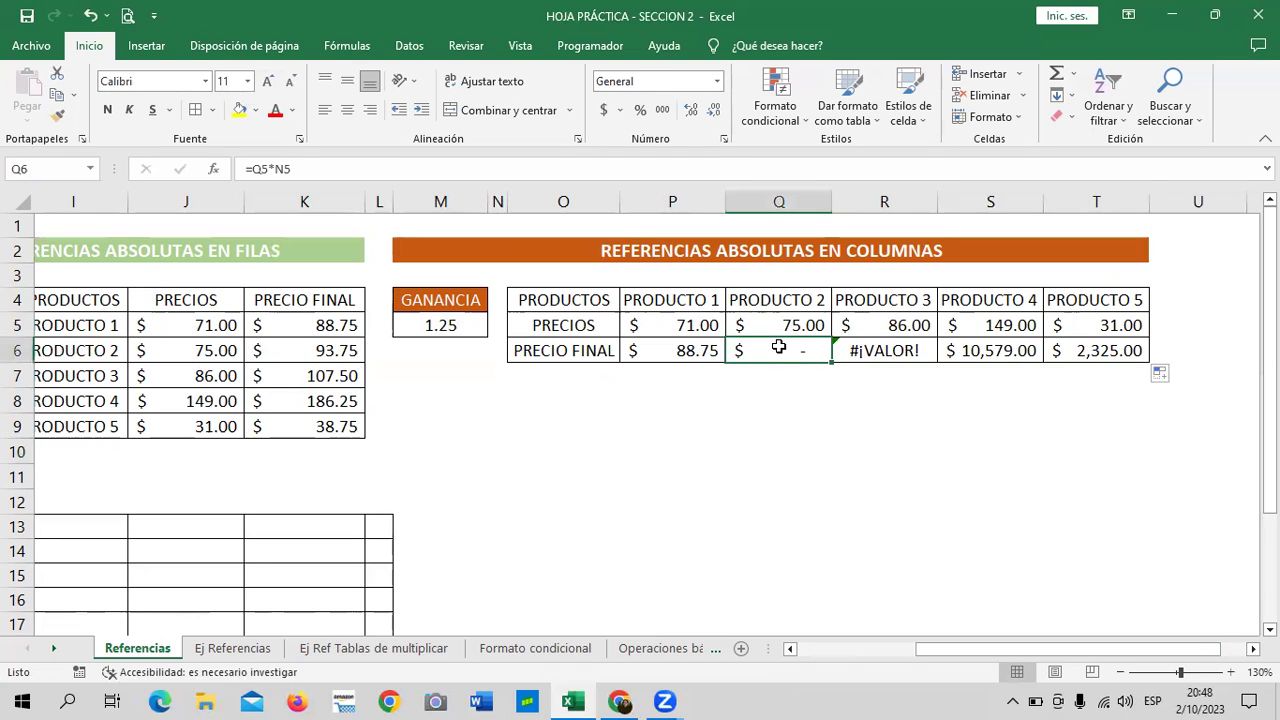
{"action": "left_click", "coordinate": [883, 349]}
{"action": "left_click", "coordinate": [983, 352]}
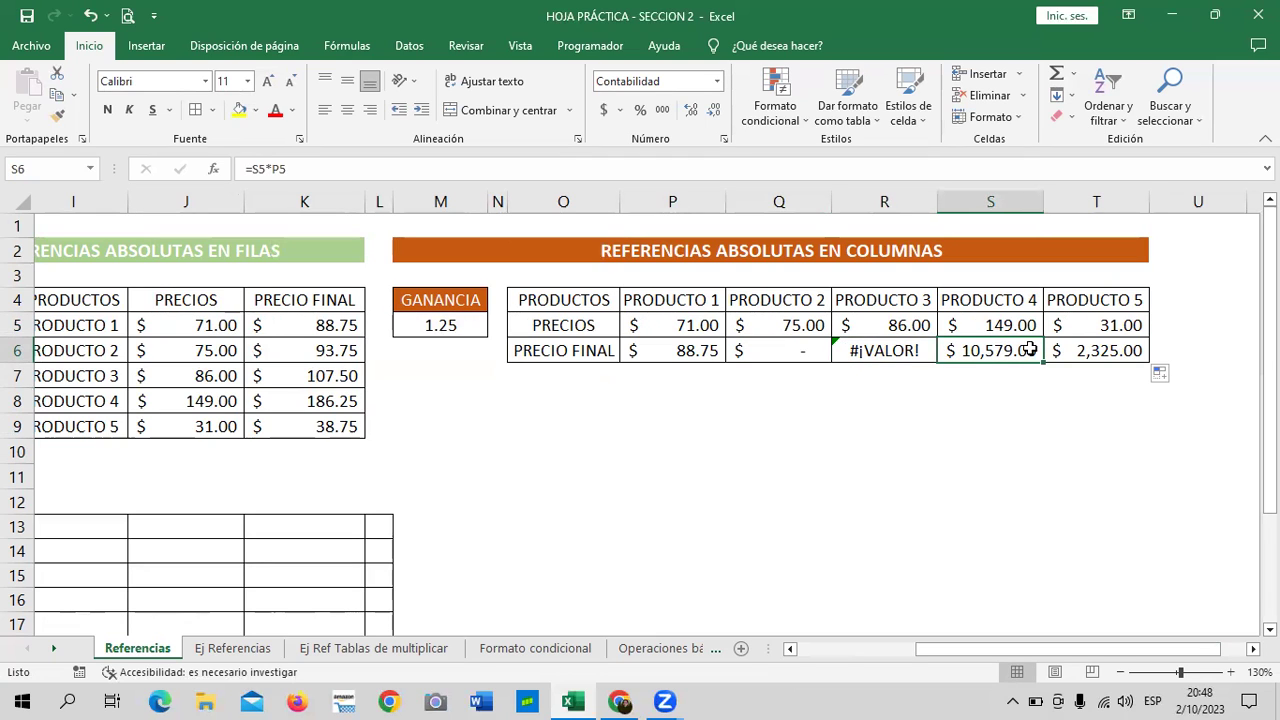
{"action": "left_click", "coordinate": [1070, 348]}
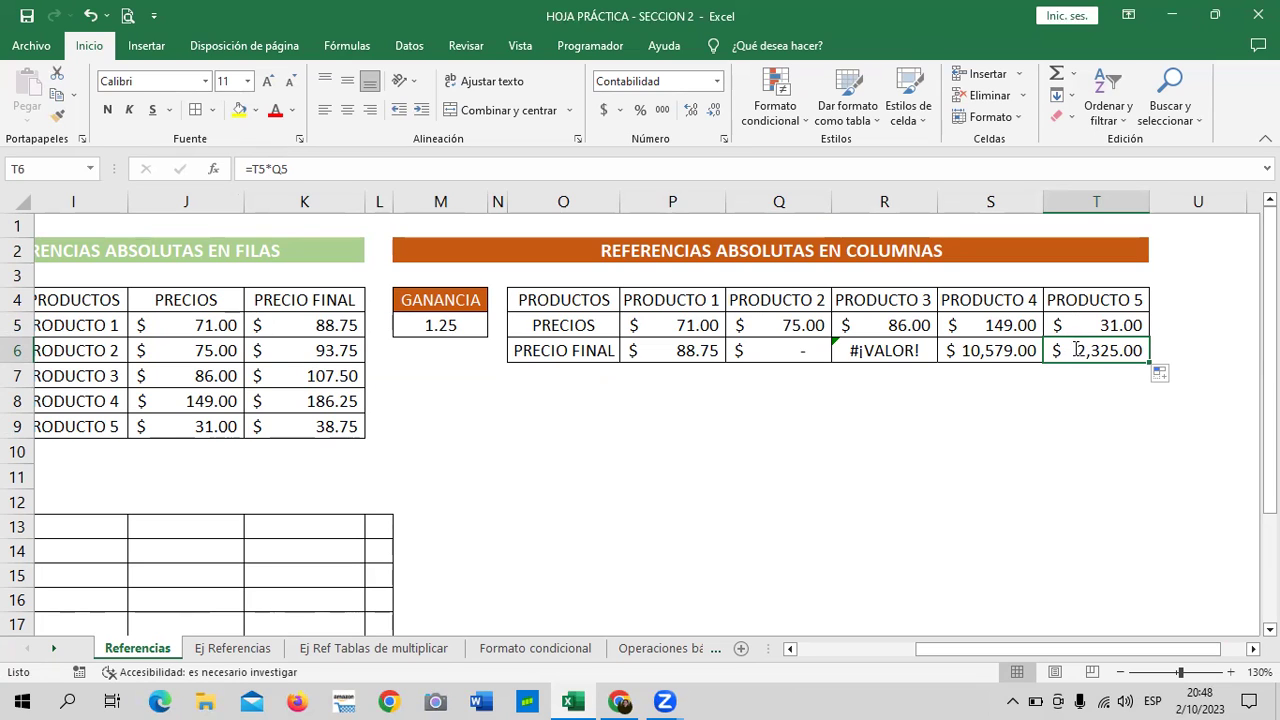
- Inspect the shifted references in the T6 and S6 formulas
{"action": "double_click", "coordinate": [1076, 349]}
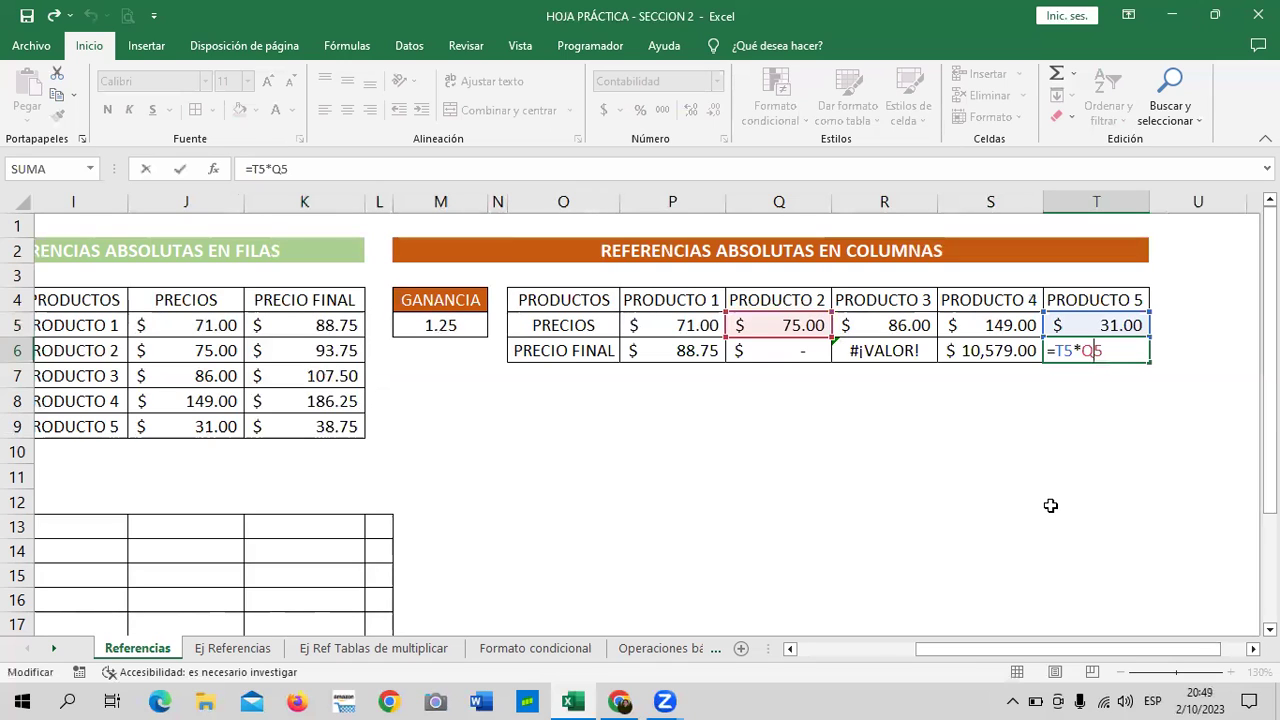
{"action": "key", "text": "Return"}
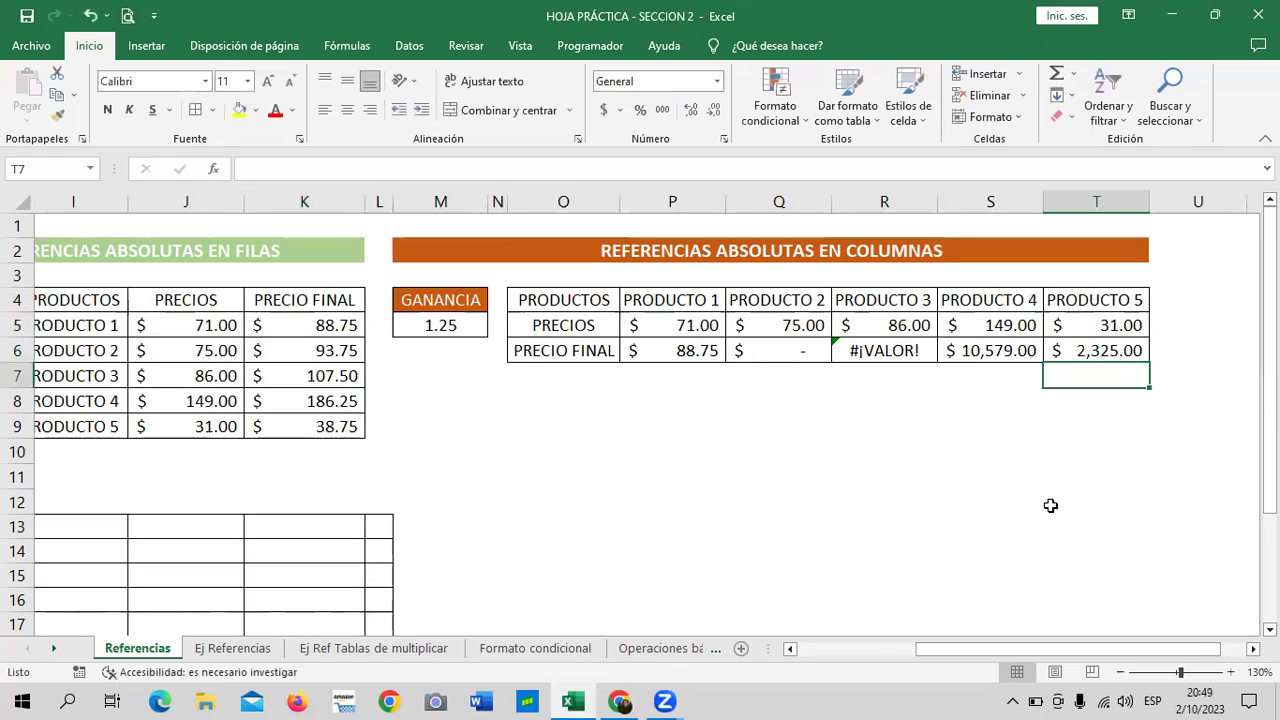
{"action": "left_click", "coordinate": [1075, 347]}
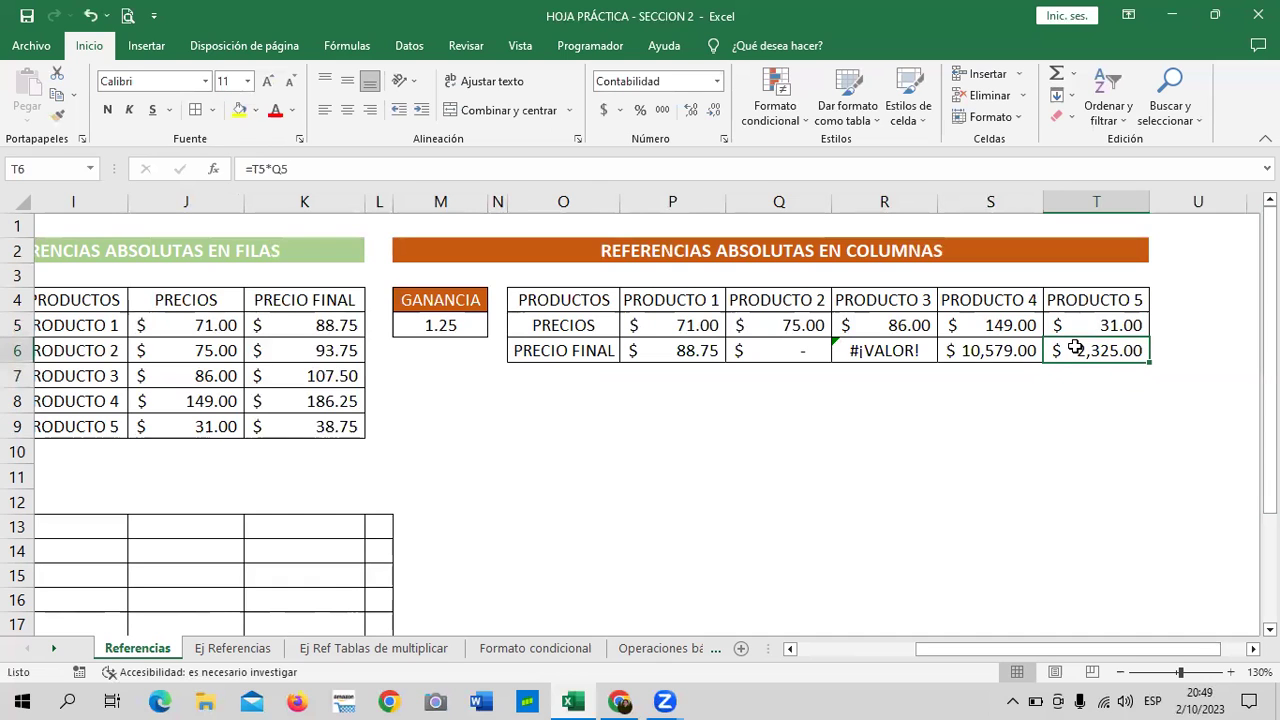
{"action": "double_click", "coordinate": [1000, 351]}
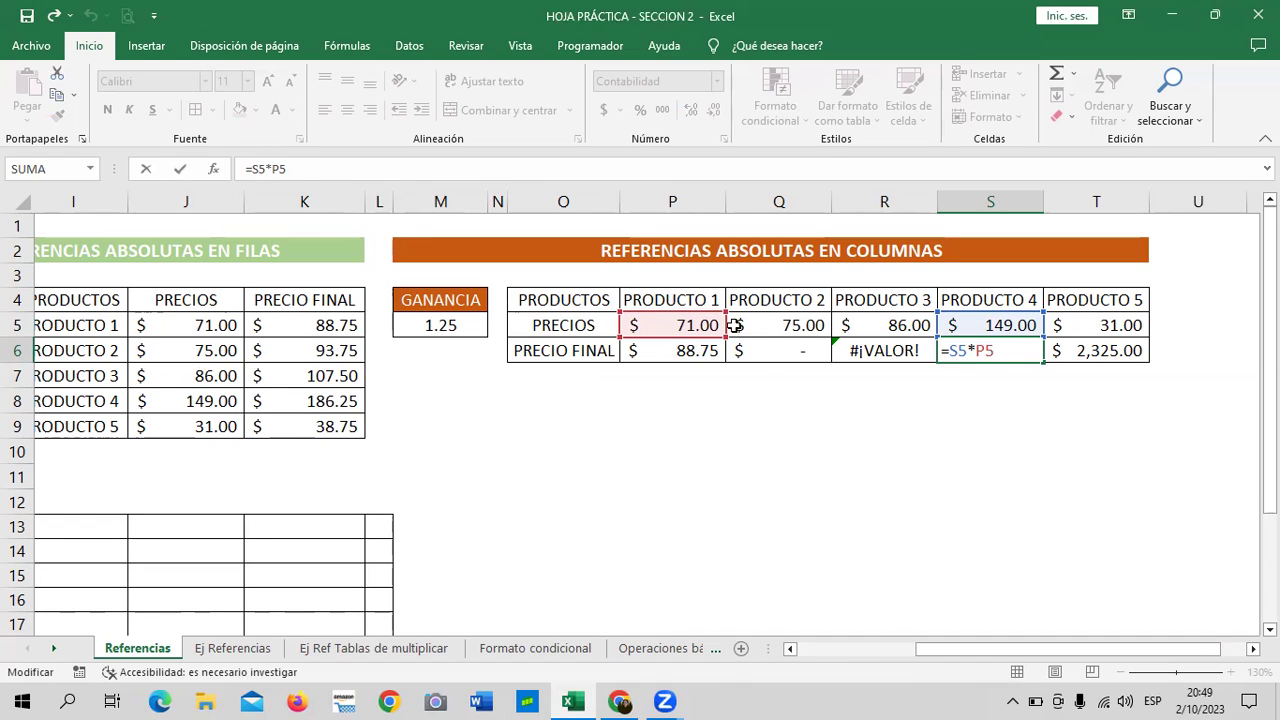
{"action": "key", "text": "Return"}
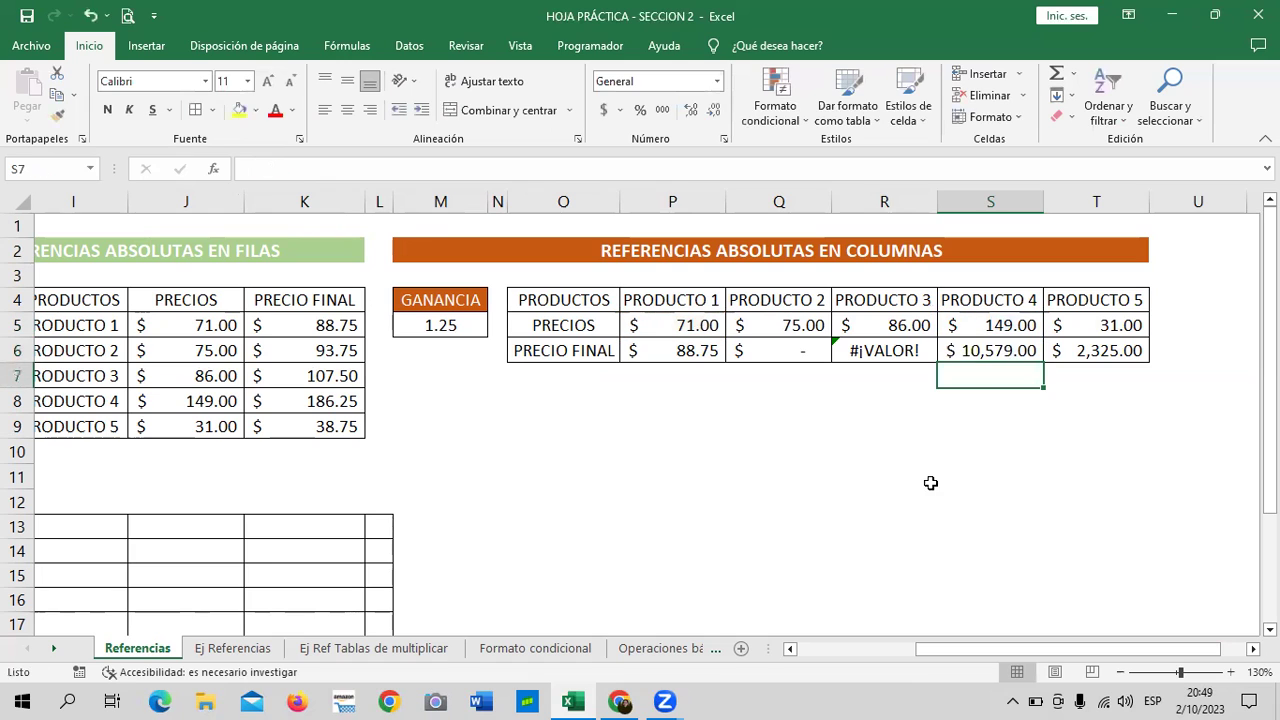
{"action": "left_click", "coordinate": [680, 350]}
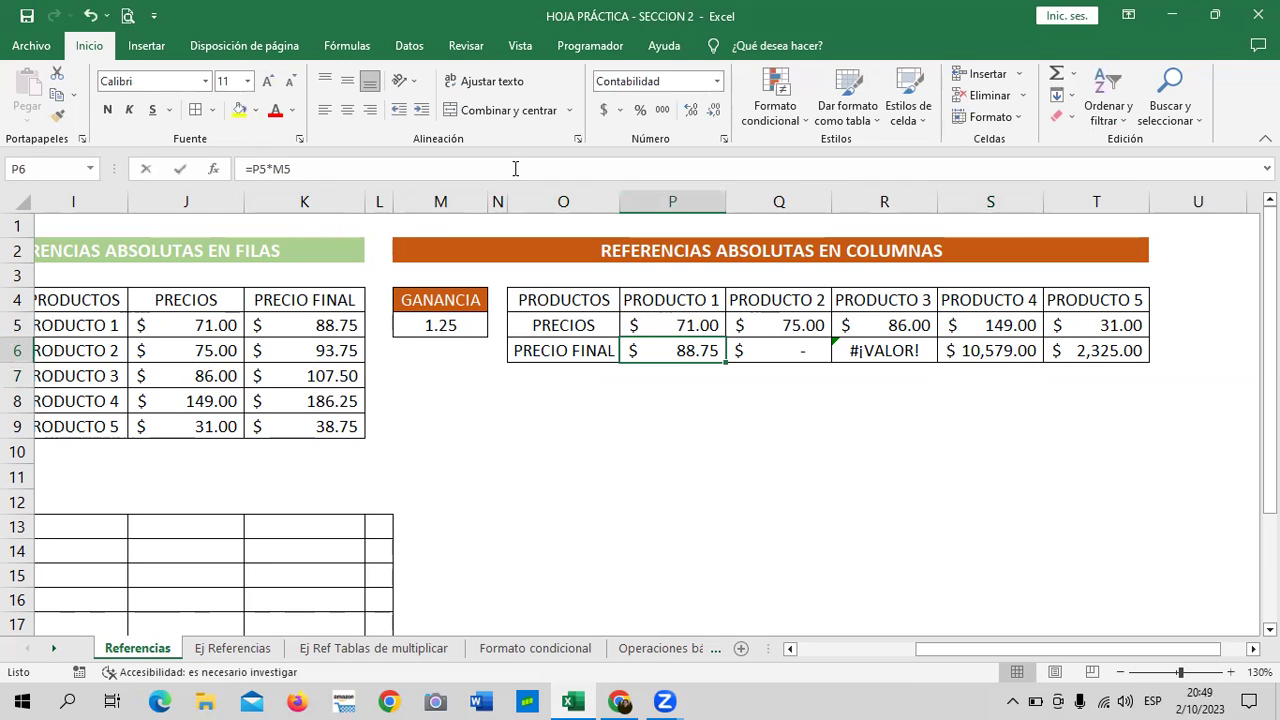
{"action": "left_click", "coordinate": [515, 168]}
{"action": "key", "text": "Return"}
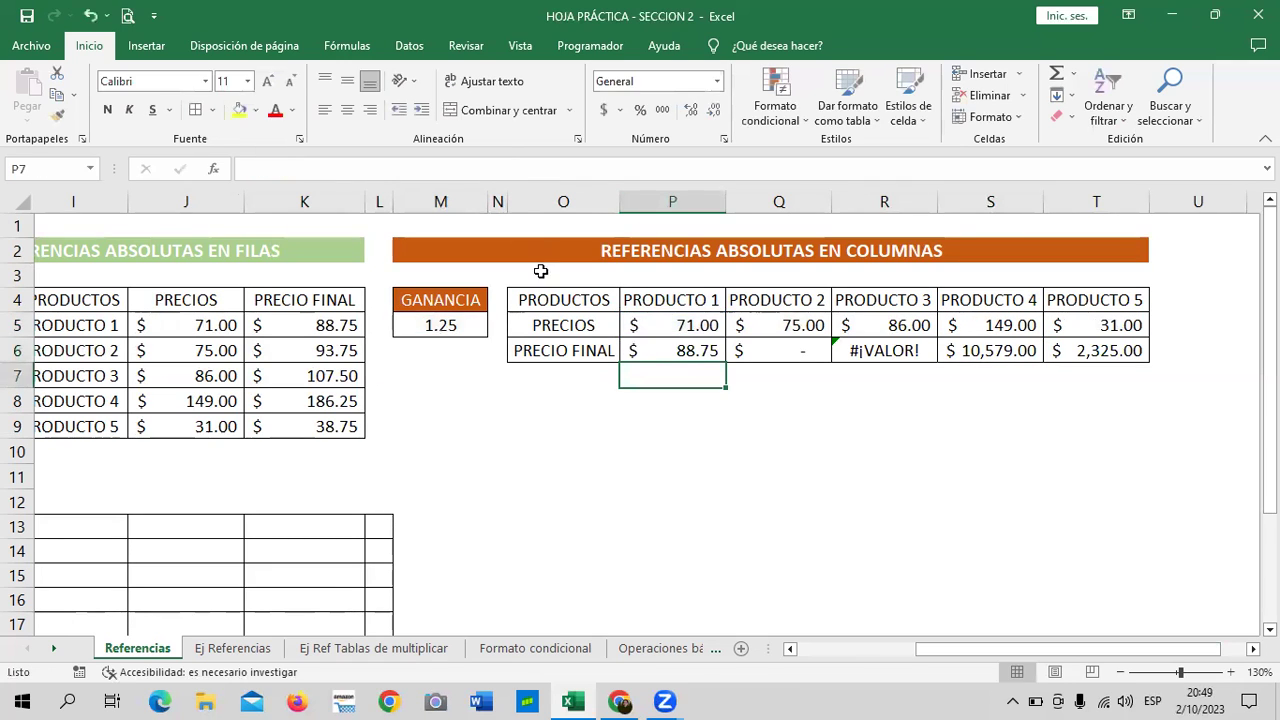
{"action": "left_click", "coordinate": [686, 350]}
{"action": "left_click_drag", "start_coordinate": [722, 364], "coordinate": [805, 366]}
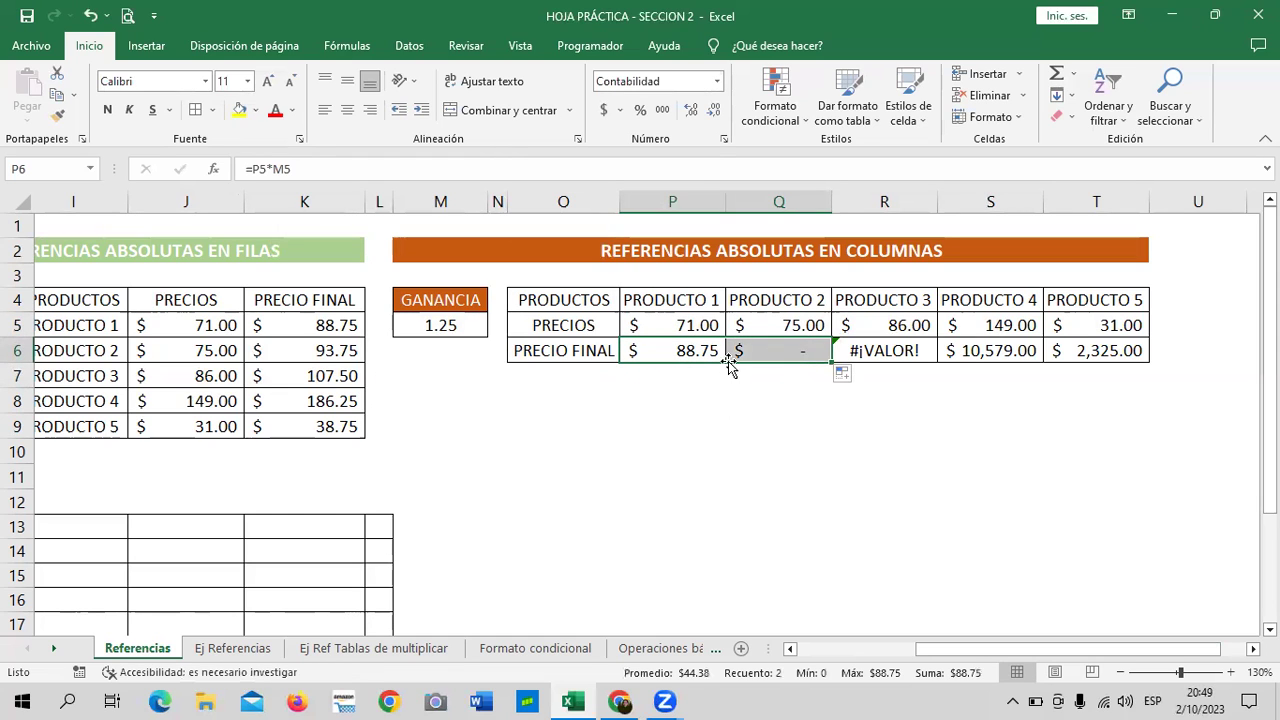
{"action": "left_click", "coordinate": [685, 350]}
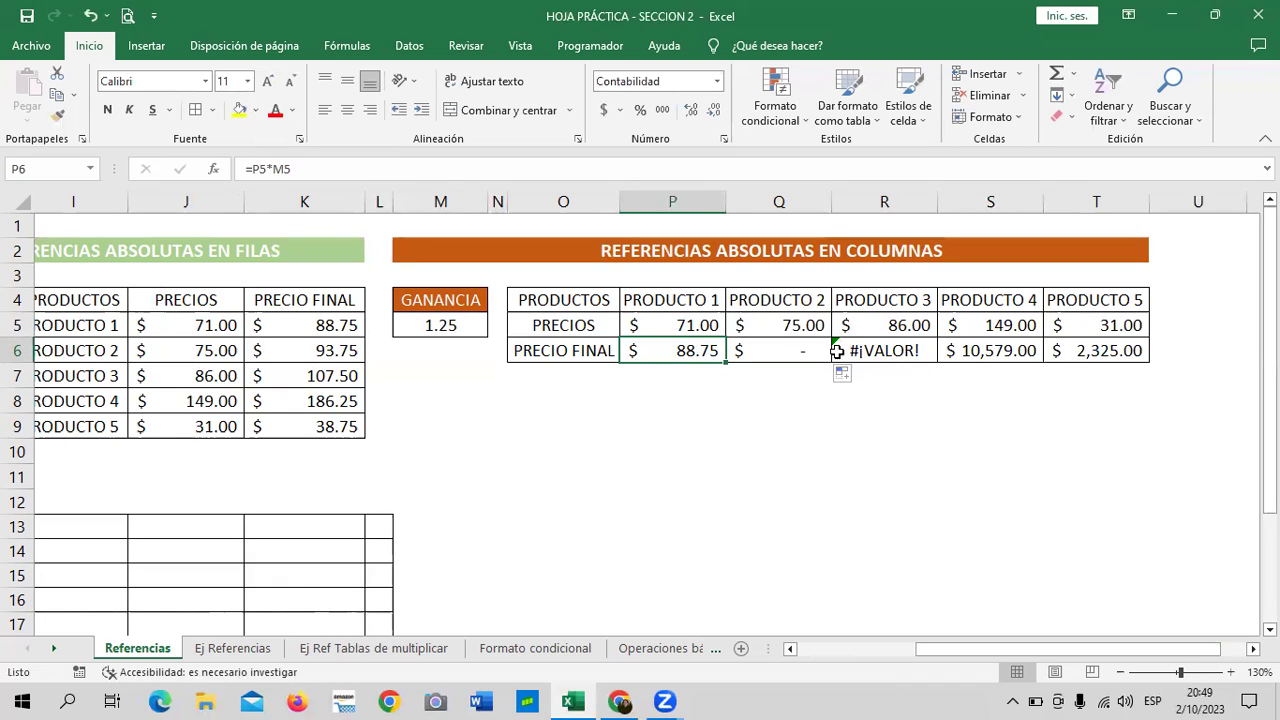
{"action": "left_click", "coordinate": [790, 348]}
{"action": "left_click", "coordinate": [534, 168]}
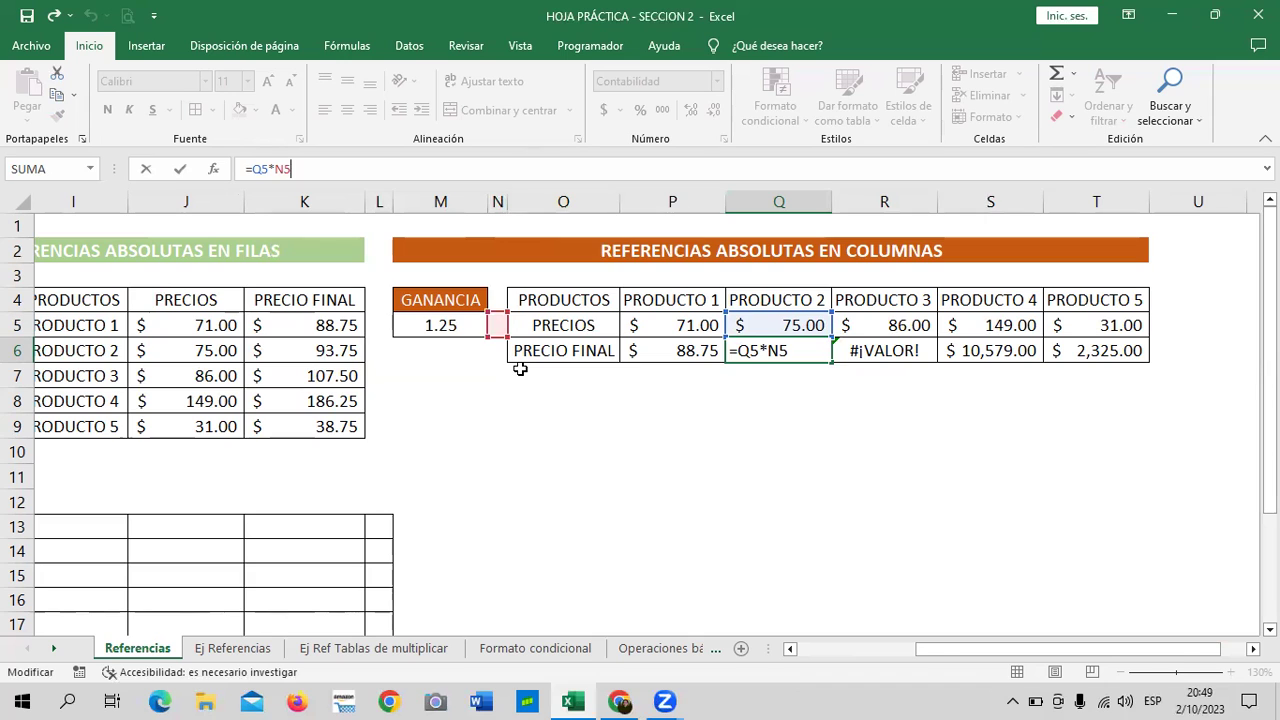
{"action": "key", "text": "Return"}
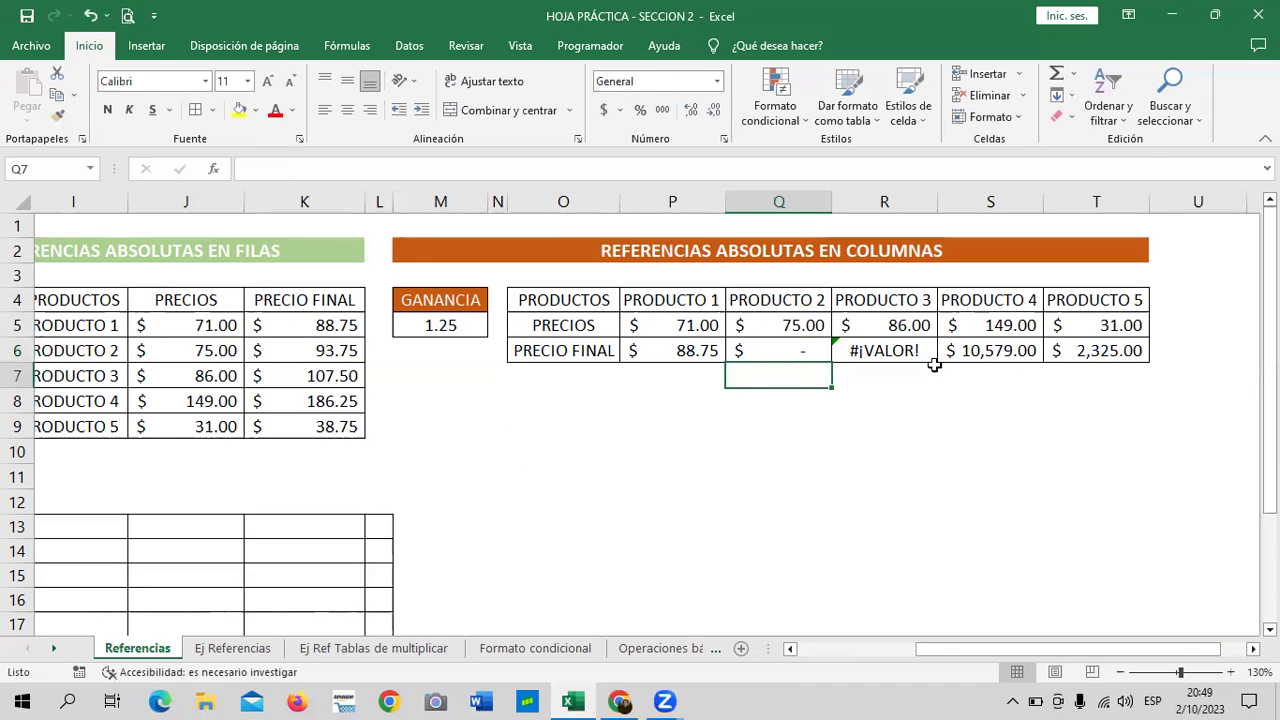
{"action": "left_click", "coordinate": [880, 350]}
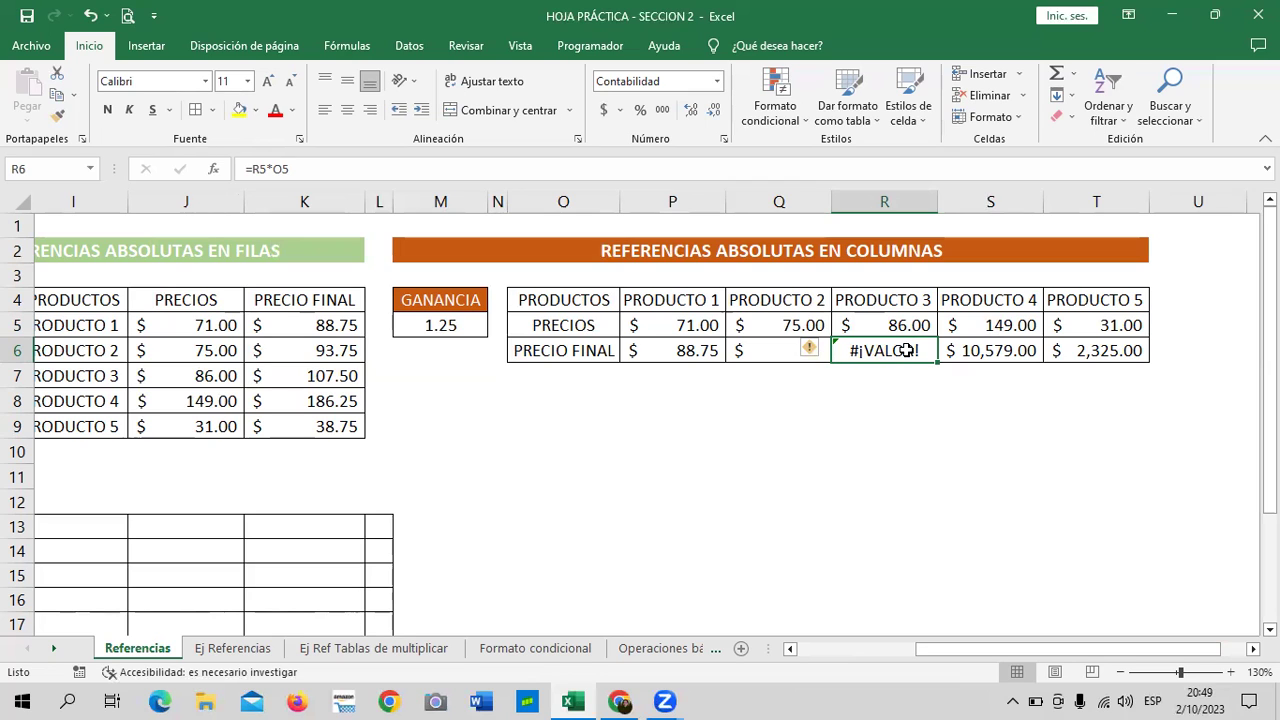
{"action": "left_click", "coordinate": [597, 165]}
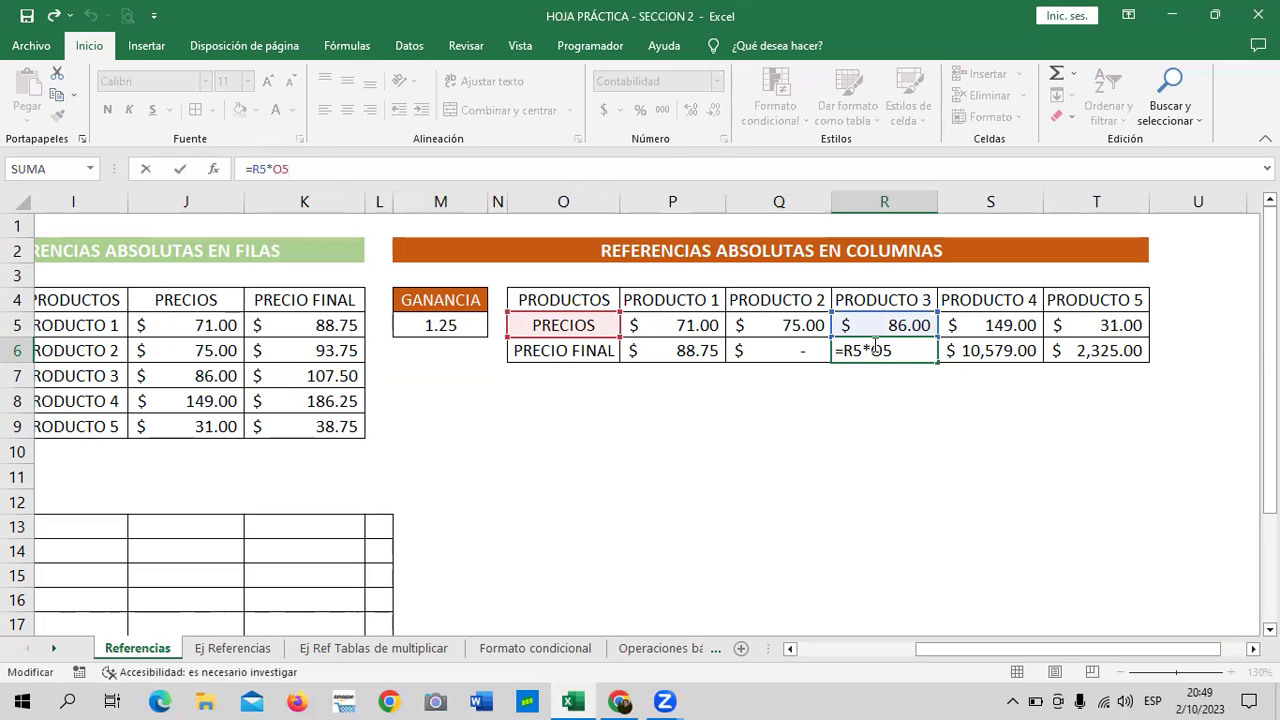
{"action": "key", "text": "Return"}
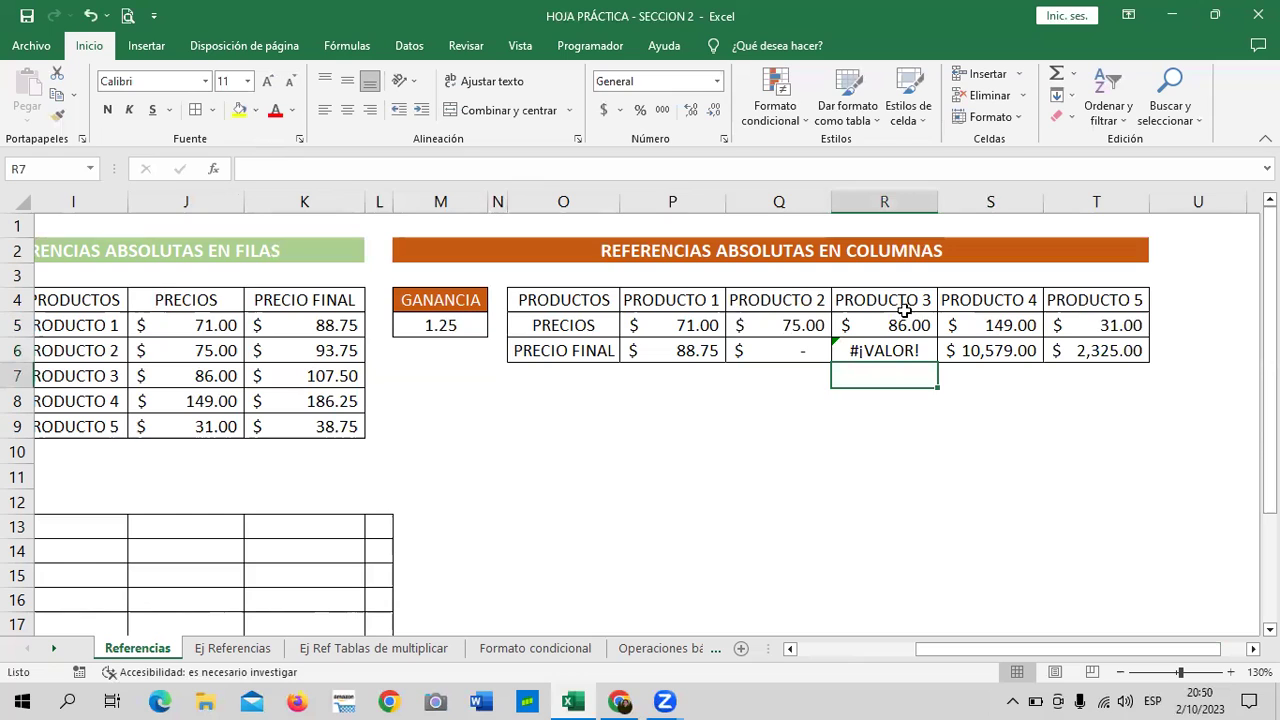
{"action": "left_click", "coordinate": [879, 325]}
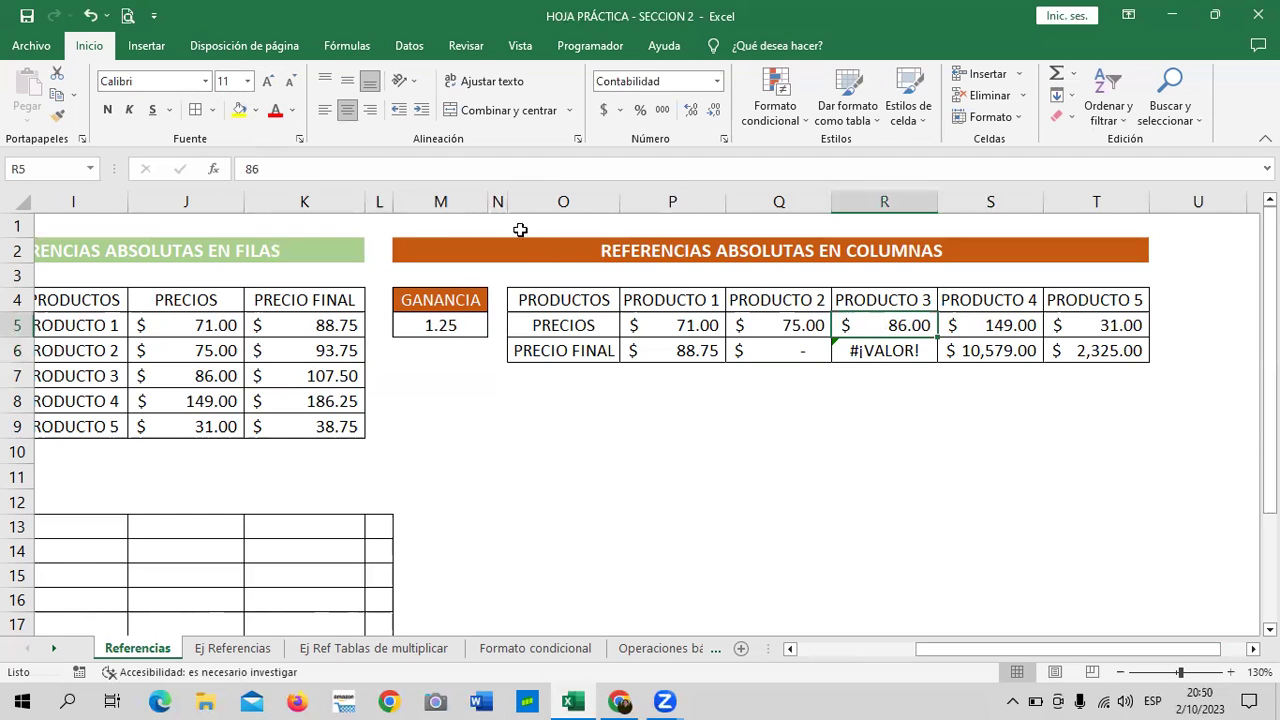
{"action": "left_click", "coordinate": [889, 350]}
{"action": "left_click", "coordinate": [564, 169]}
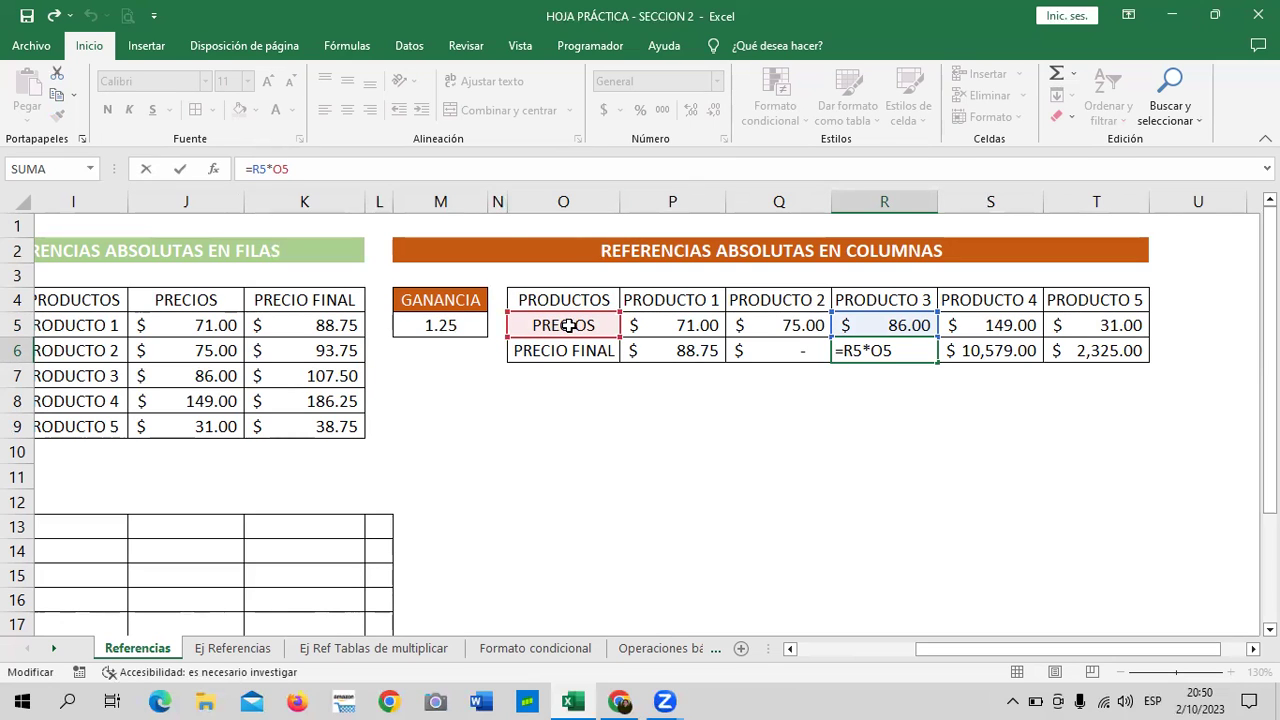
{"action": "left_click", "coordinate": [566, 325]}
{"action": "key", "text": "Down"}
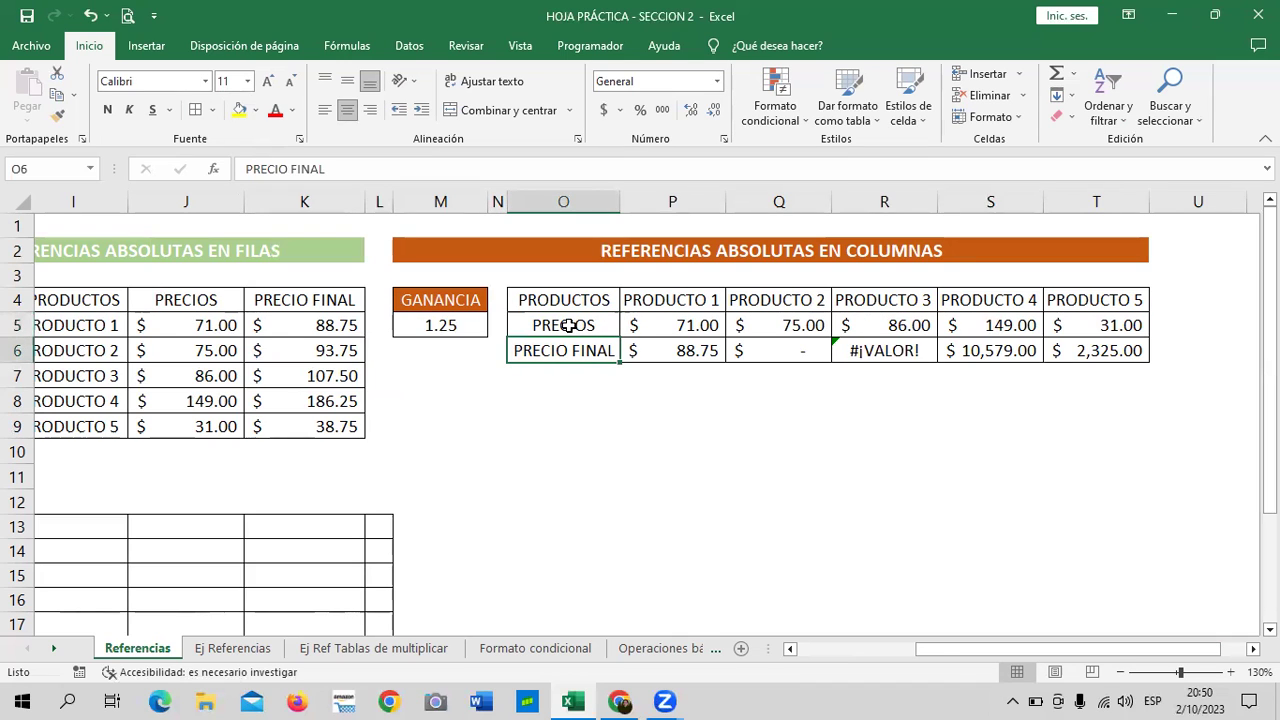
{"action": "left_click", "coordinate": [901, 345]}
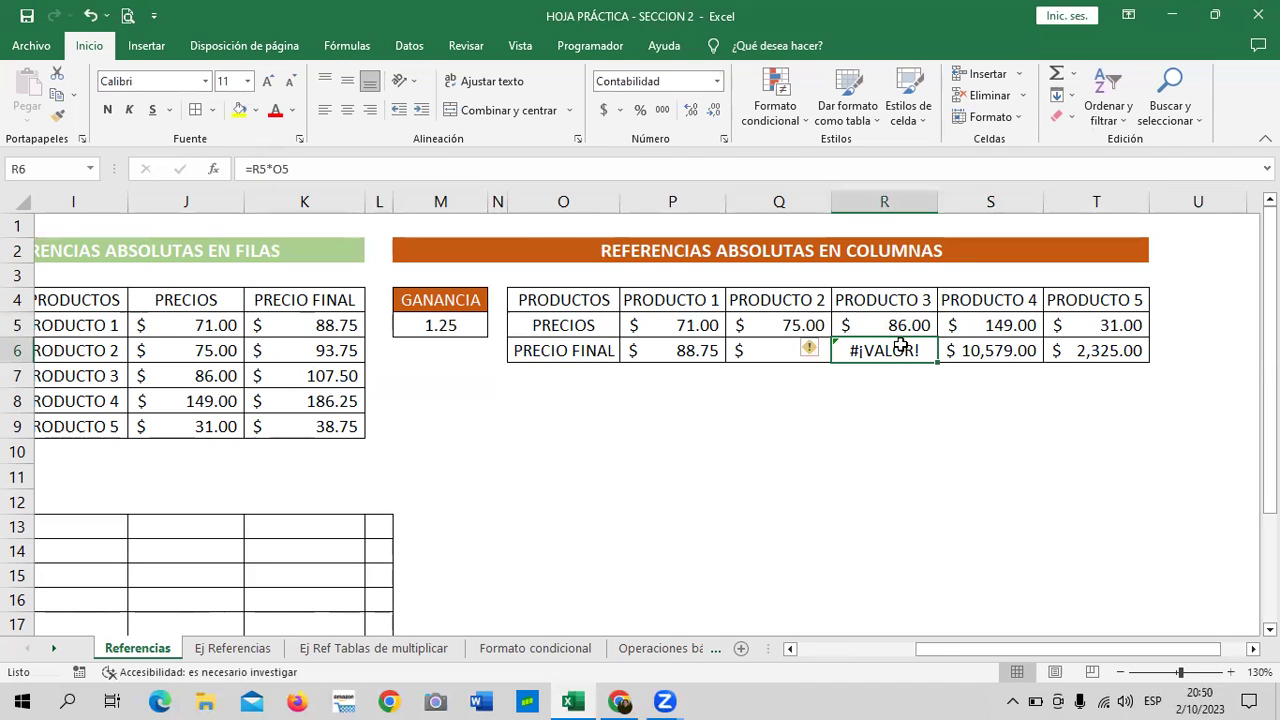
{"action": "left_click", "coordinate": [962, 350]}
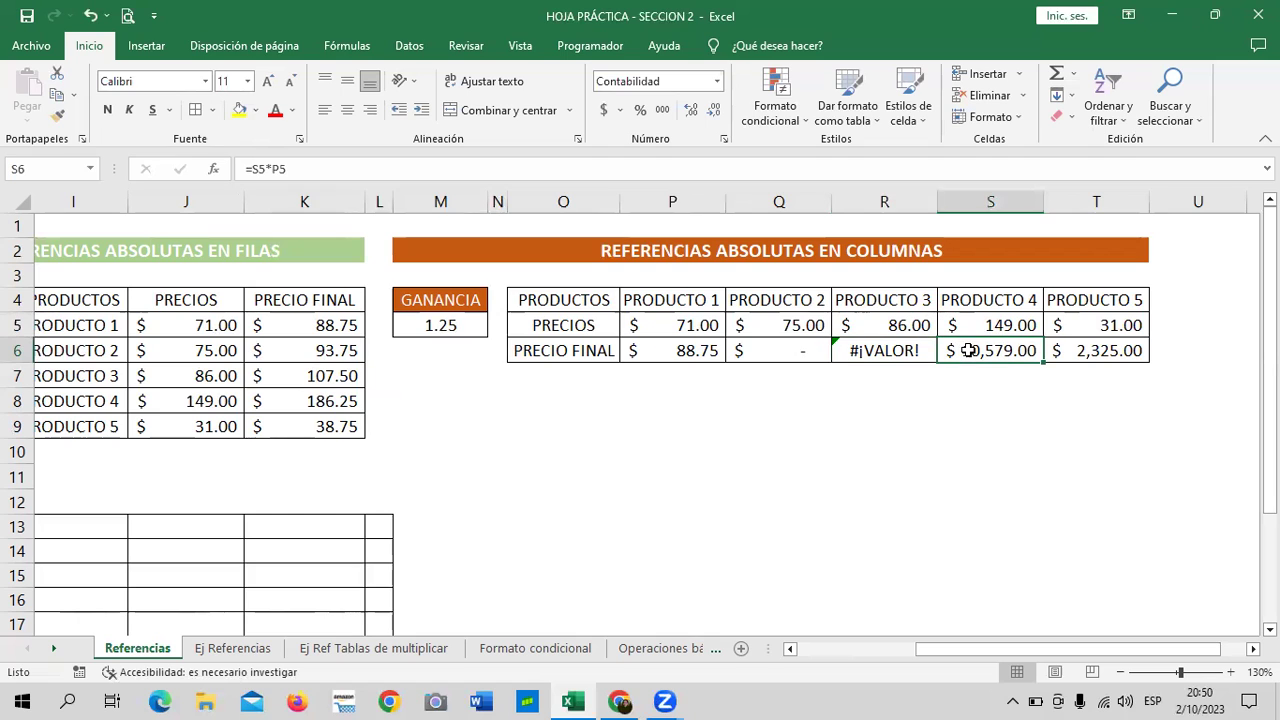
{"action": "left_click", "coordinate": [986, 324]}
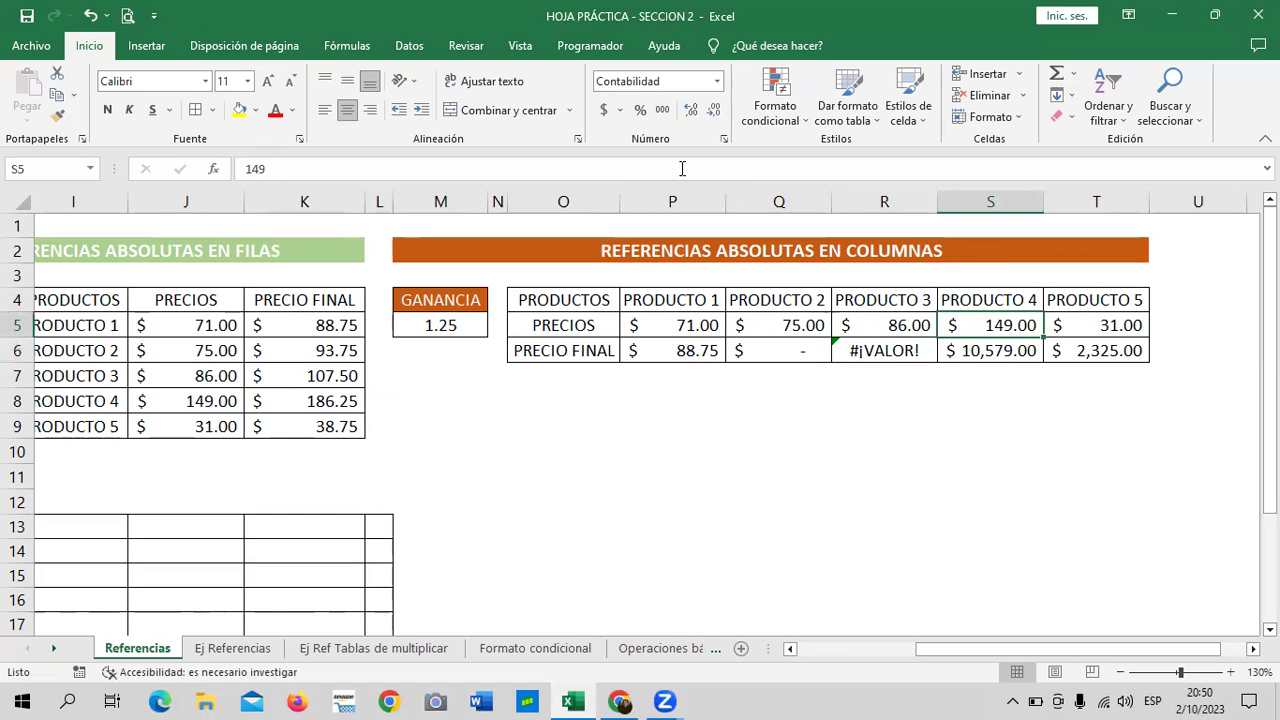
{"action": "left_click", "coordinate": [682, 168]}
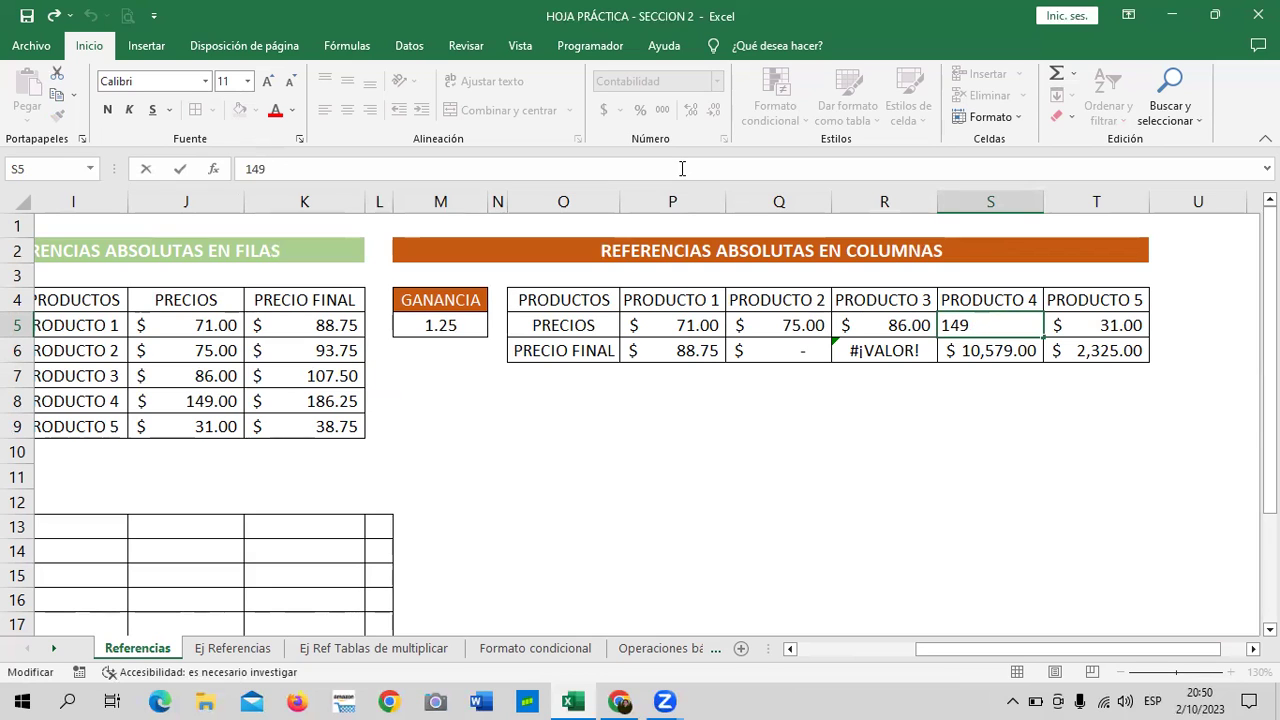
{"action": "key", "text": "Return"}
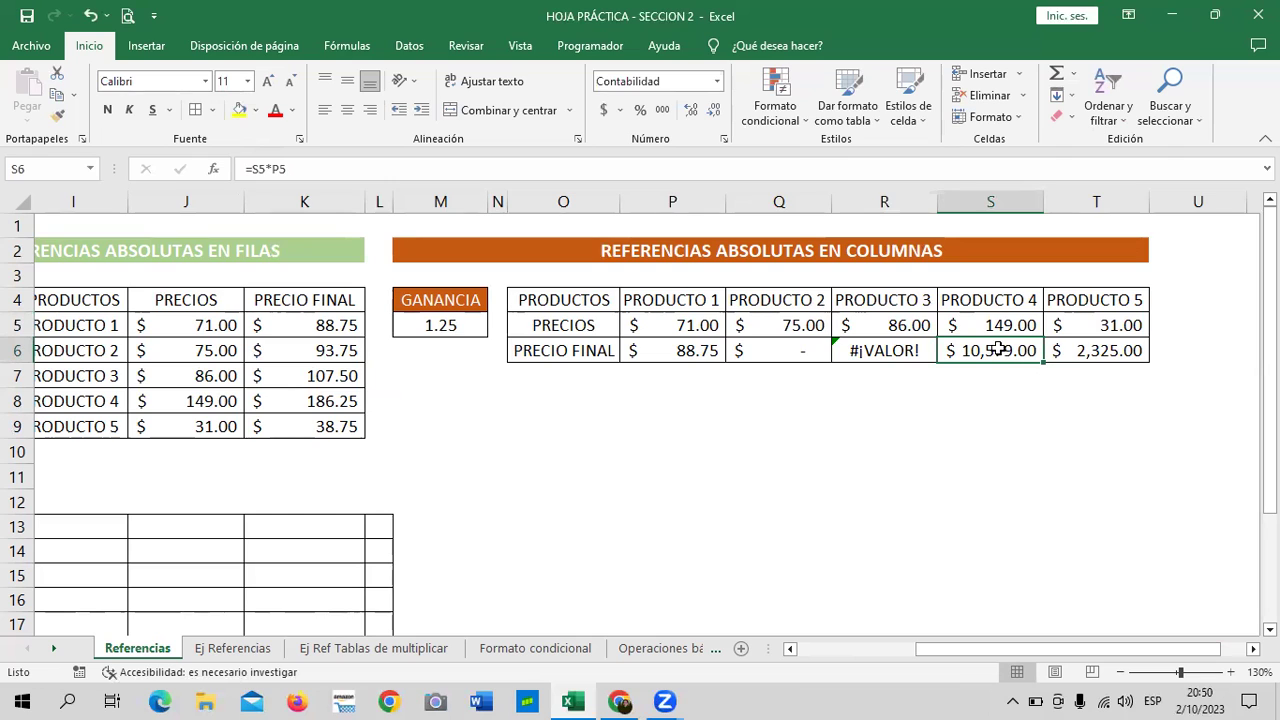
{"action": "left_click", "coordinate": [511, 172]}
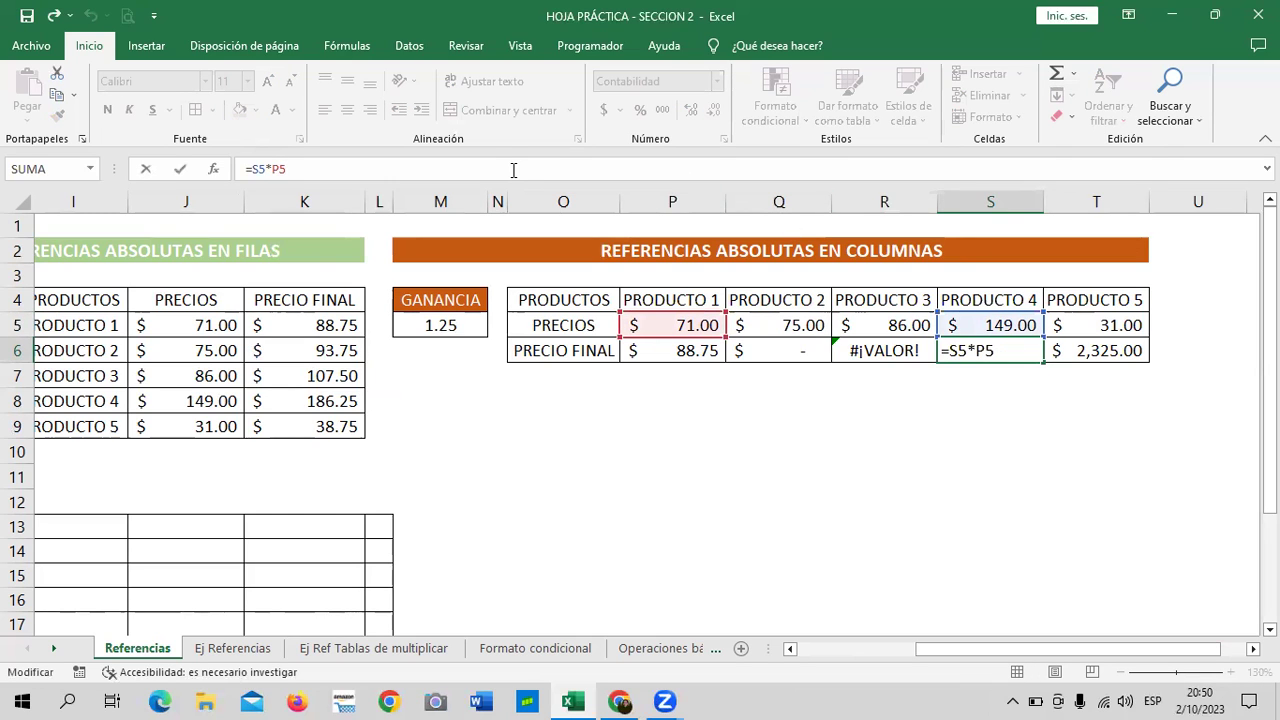
{"action": "key", "text": "Return"}
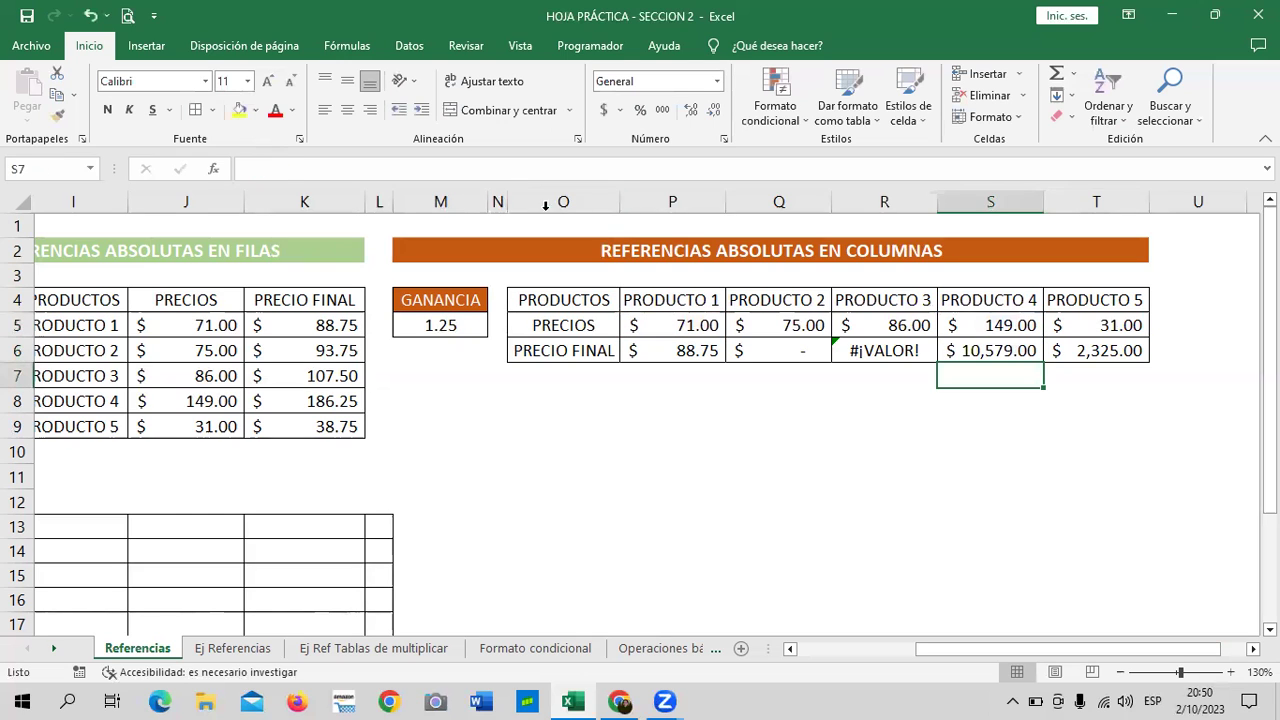
{"action": "left_click_drag", "start_coordinate": [670, 357], "coordinate": [1075, 368]}
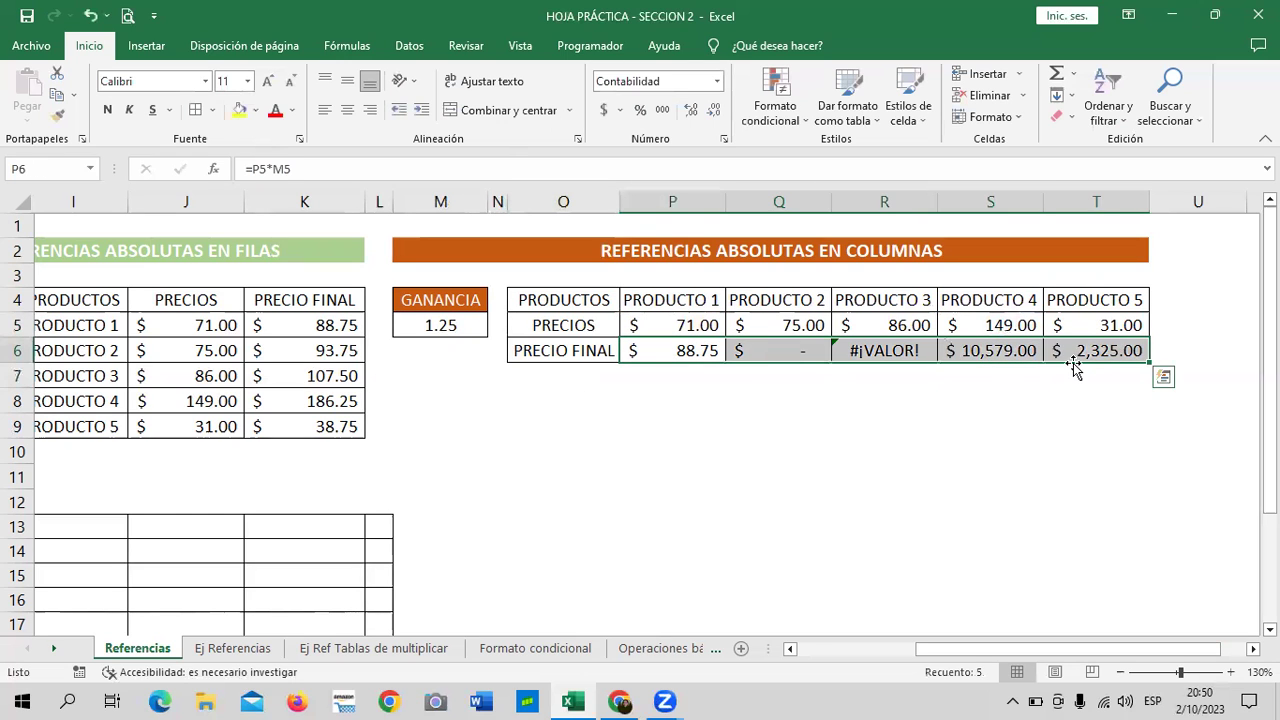
- Clear the PRECIO FINAL row and start a new =P5*M5 formula in P6
{"action": "key", "text": "Delete"}
{"action": "left_click", "coordinate": [690, 346]}
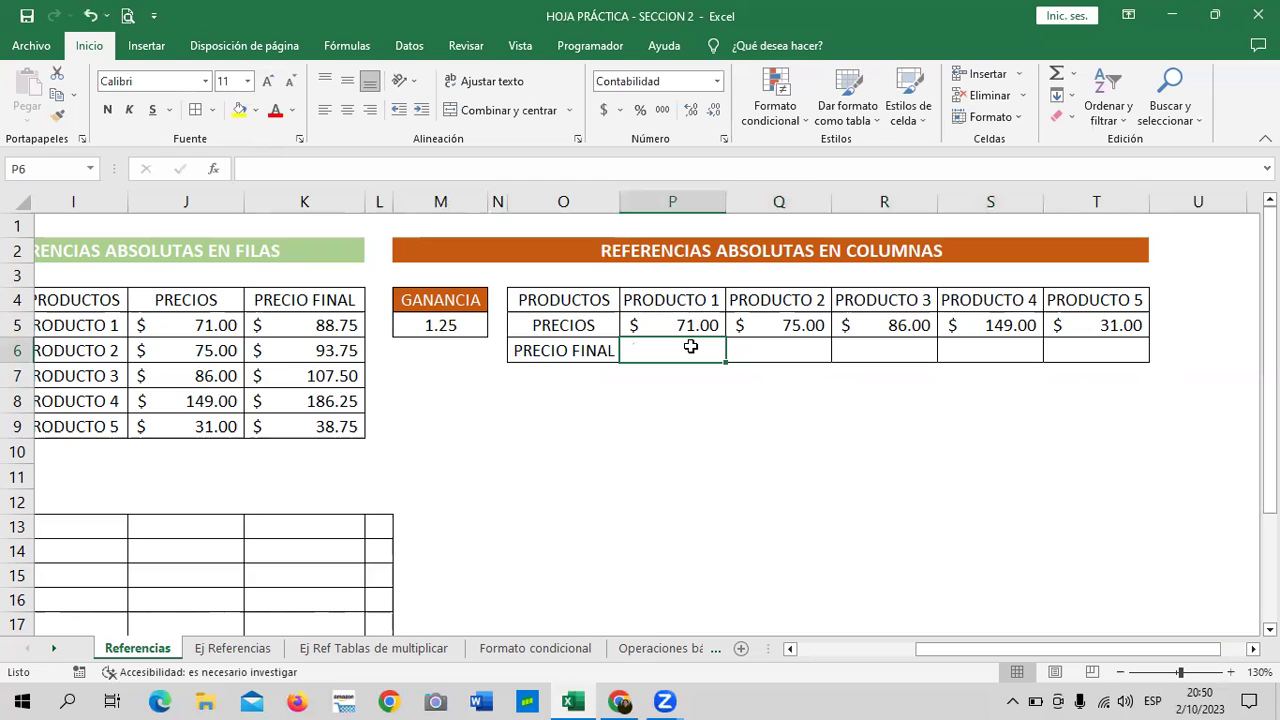
{"action": "type", "text": "="}
{"action": "left_click", "coordinate": [676, 320]}
{"action": "type", "text": "*"}
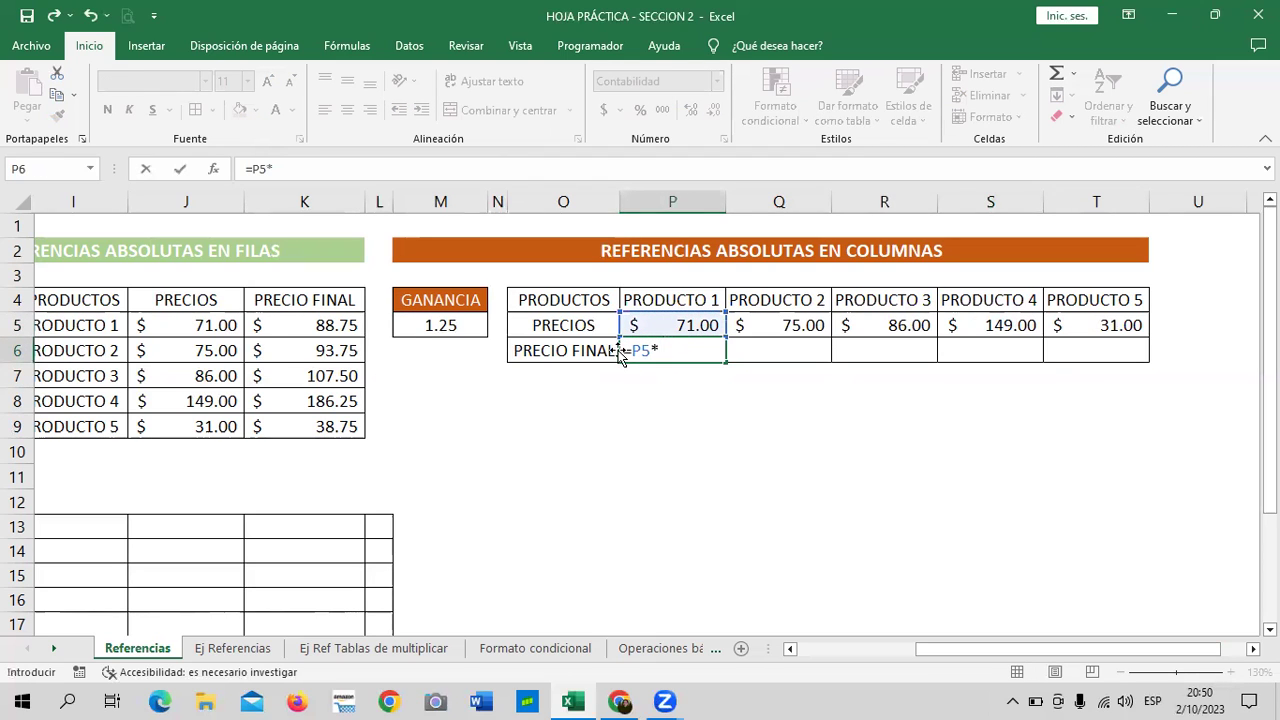
{"action": "left_click", "coordinate": [438, 328]}
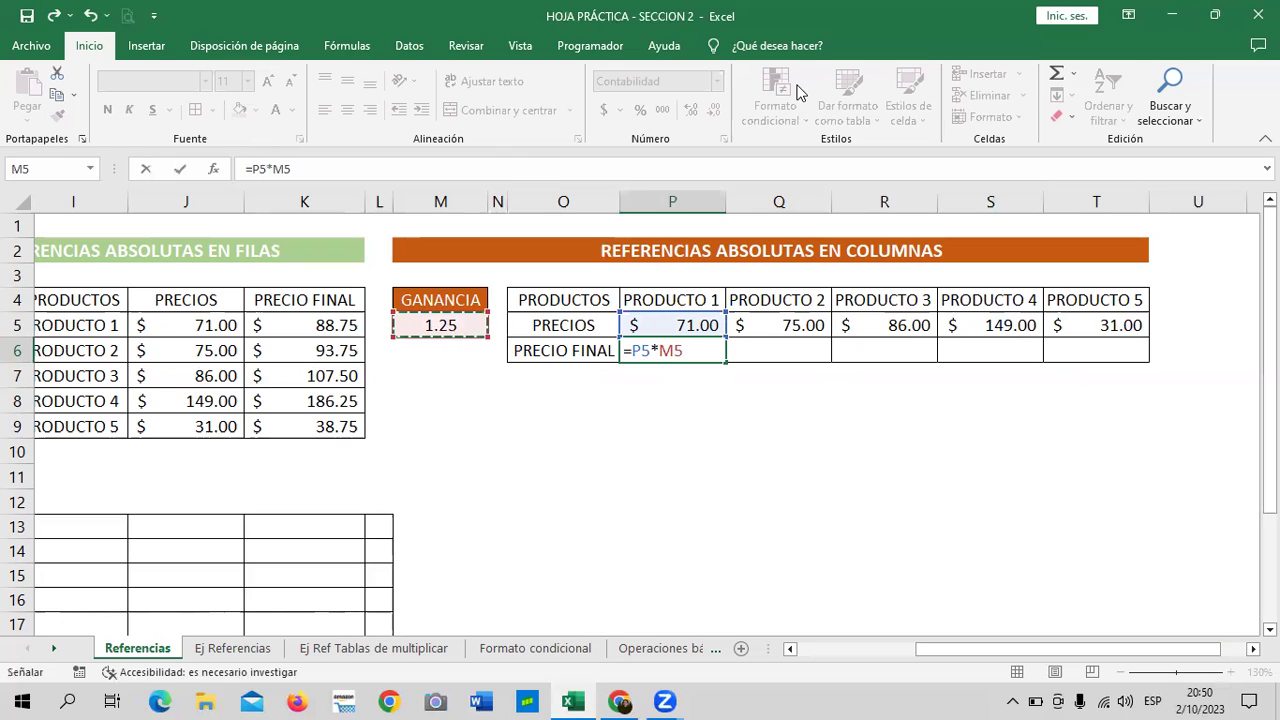
- Lock the reference as =P5*$M$5 and fill P6 right to T6
{"action": "left_click", "coordinate": [303, 172]}
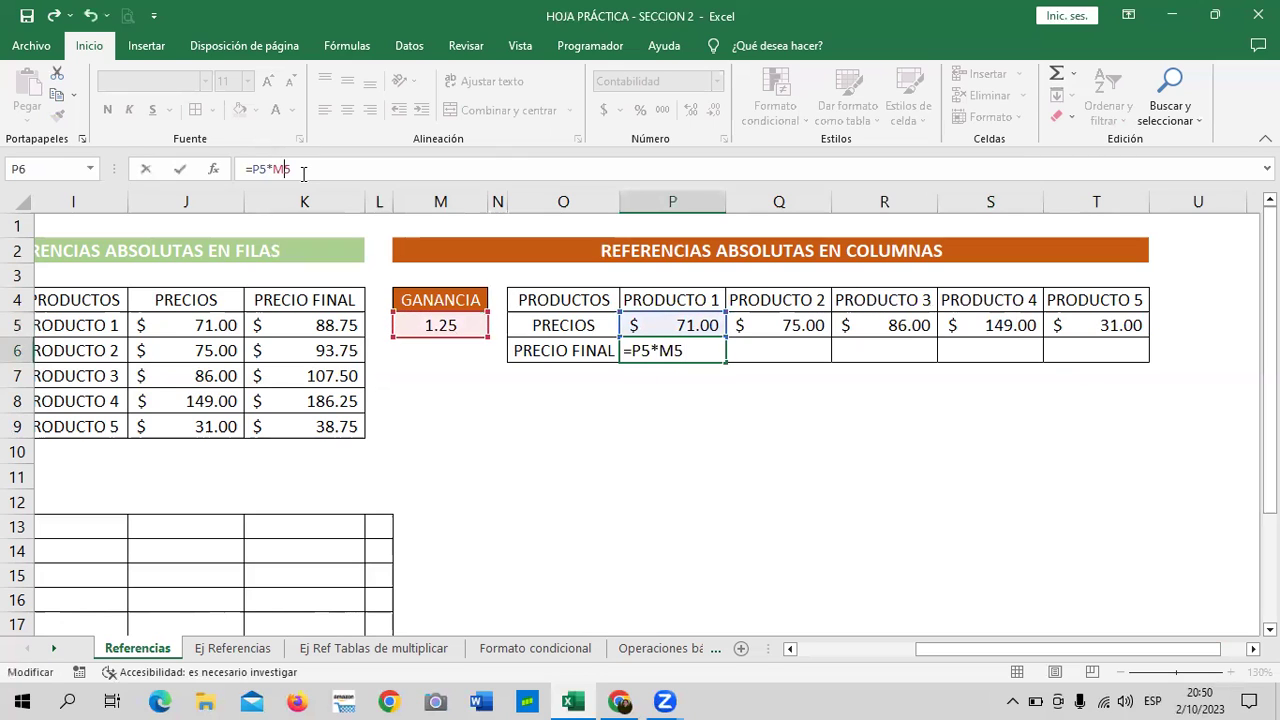
{"action": "key", "text": "Left"}
{"action": "type", "text": "$"}
{"action": "key", "text": "Left"}
{"action": "key", "text": "Left"}
{"action": "type", "text": "$"}
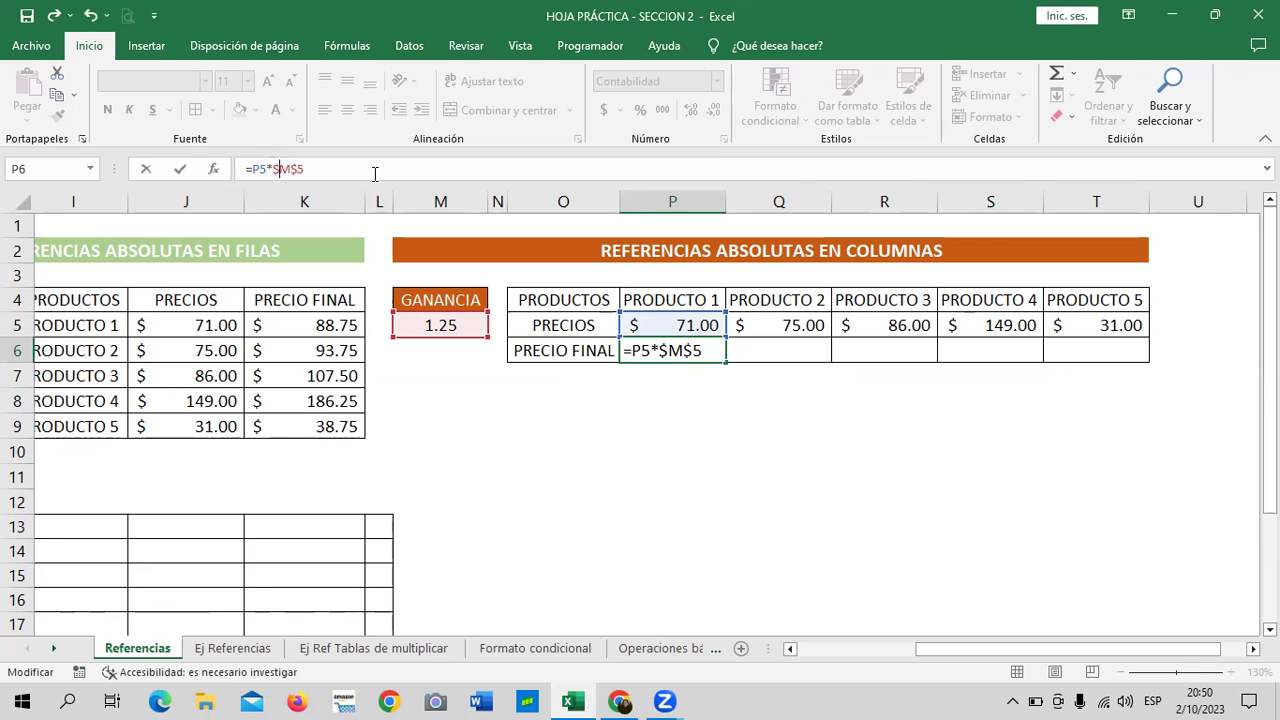
{"action": "key", "text": "Return"}
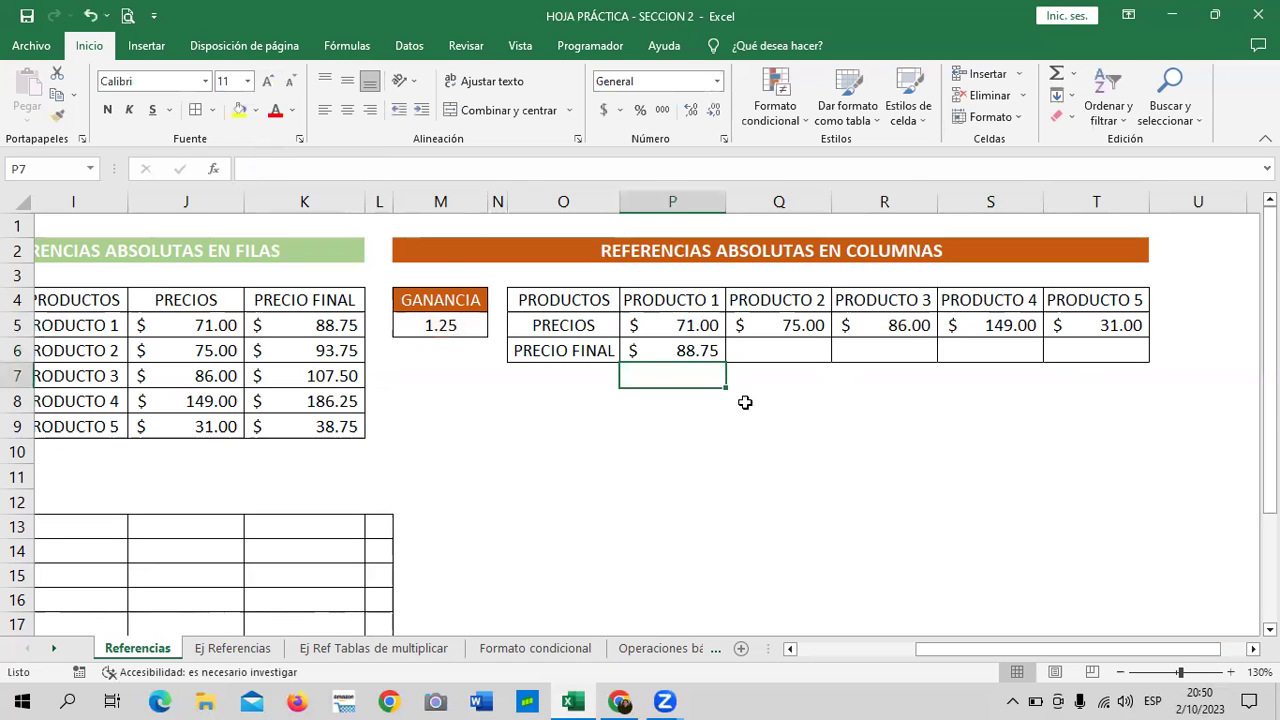
{"action": "left_click", "coordinate": [686, 350]}
{"action": "left_click_drag", "start_coordinate": [727, 362], "coordinate": [1108, 353]}
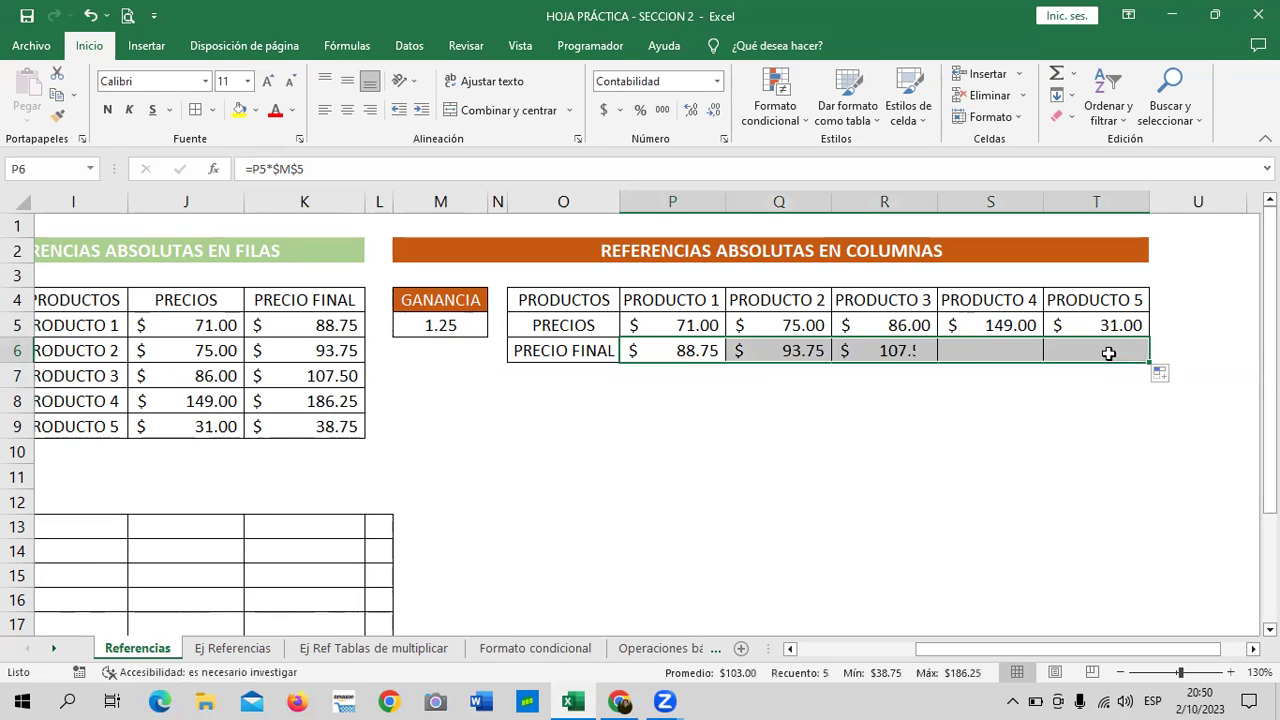
- Check that Q6 through T6 each multiply their own price by fixed $M$5
{"action": "left_click", "coordinate": [930, 455]}
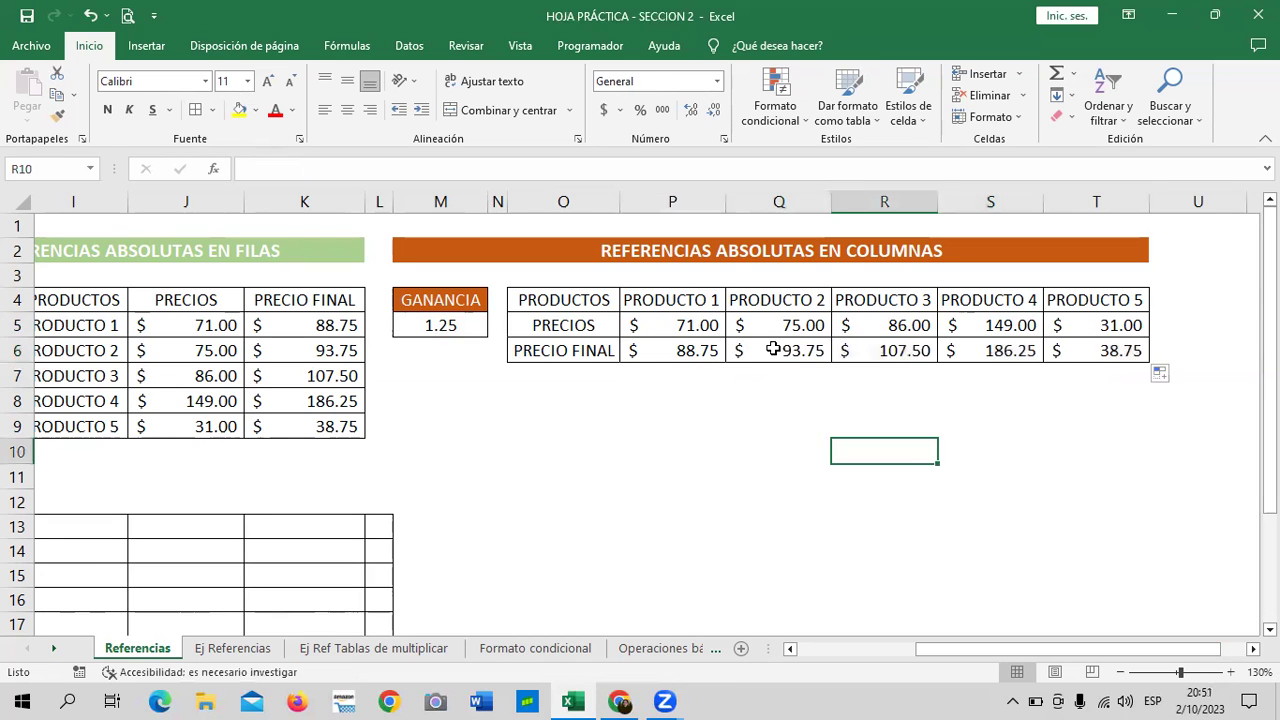
{"action": "double_click", "coordinate": [778, 350]}
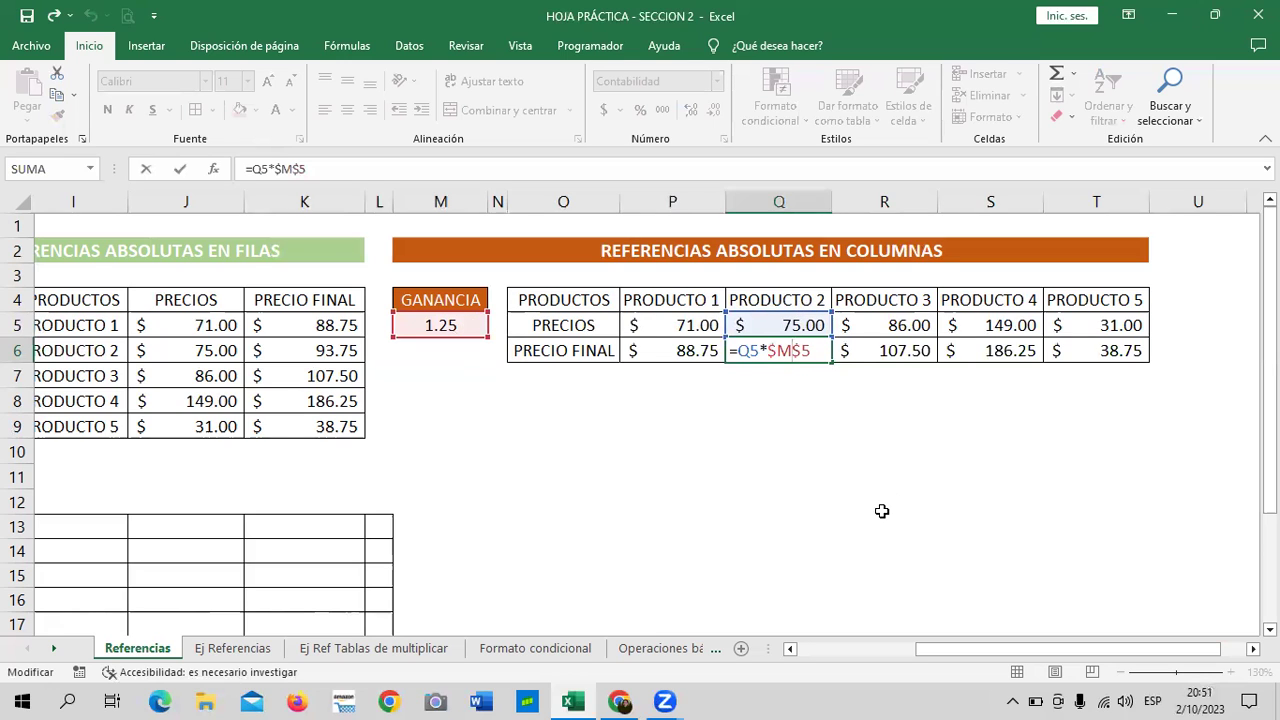
{"action": "key", "text": "Return"}
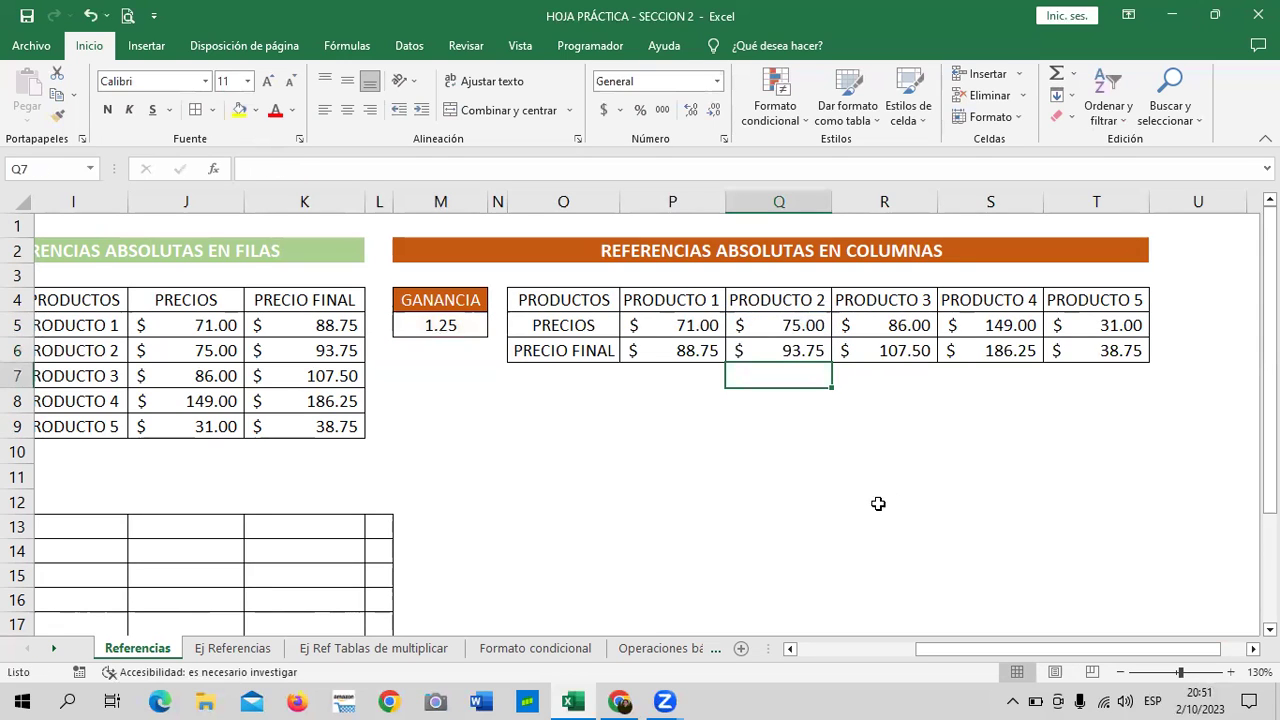
{"action": "left_click", "coordinate": [870, 348]}
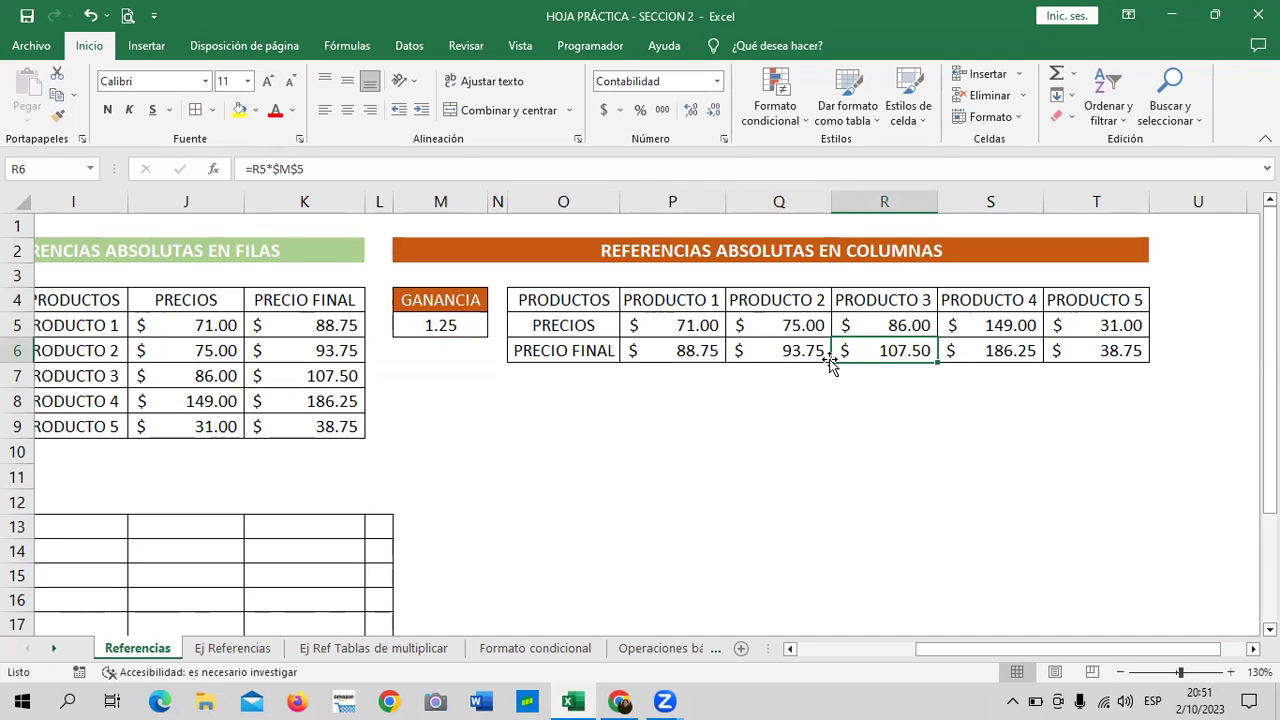
{"action": "double_click", "coordinate": [864, 351]}
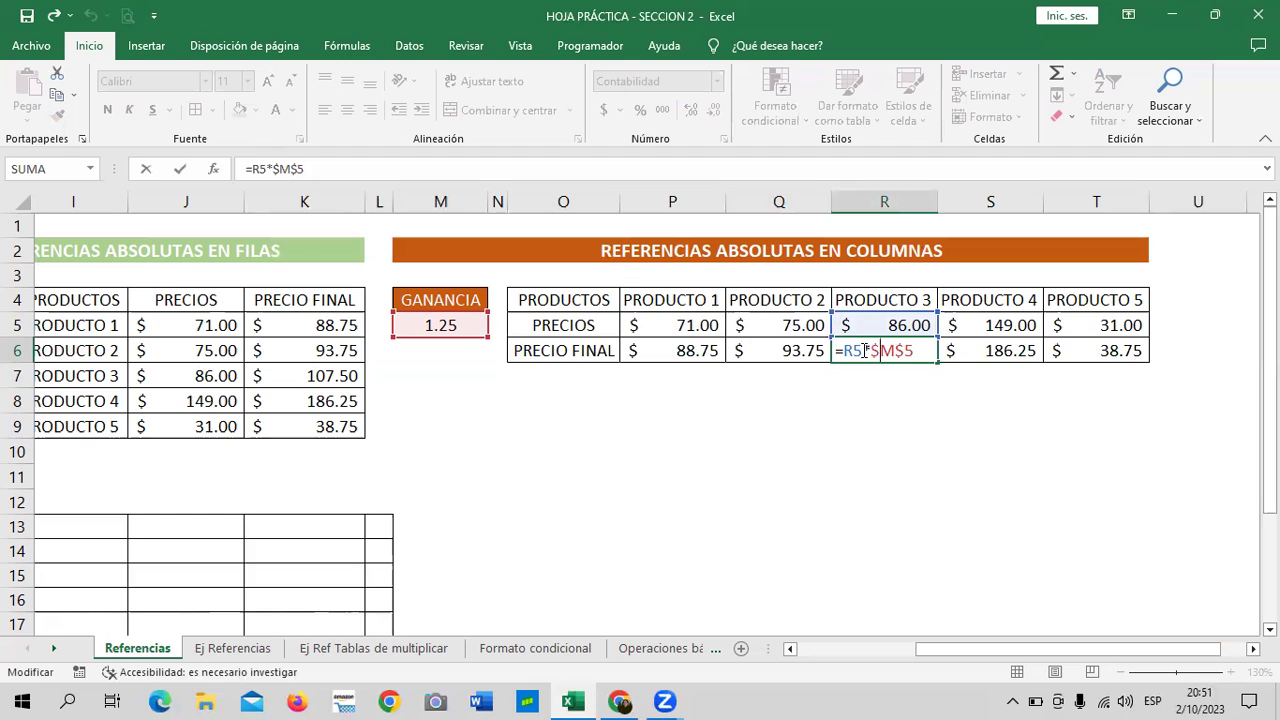
{"action": "key", "text": "Return"}
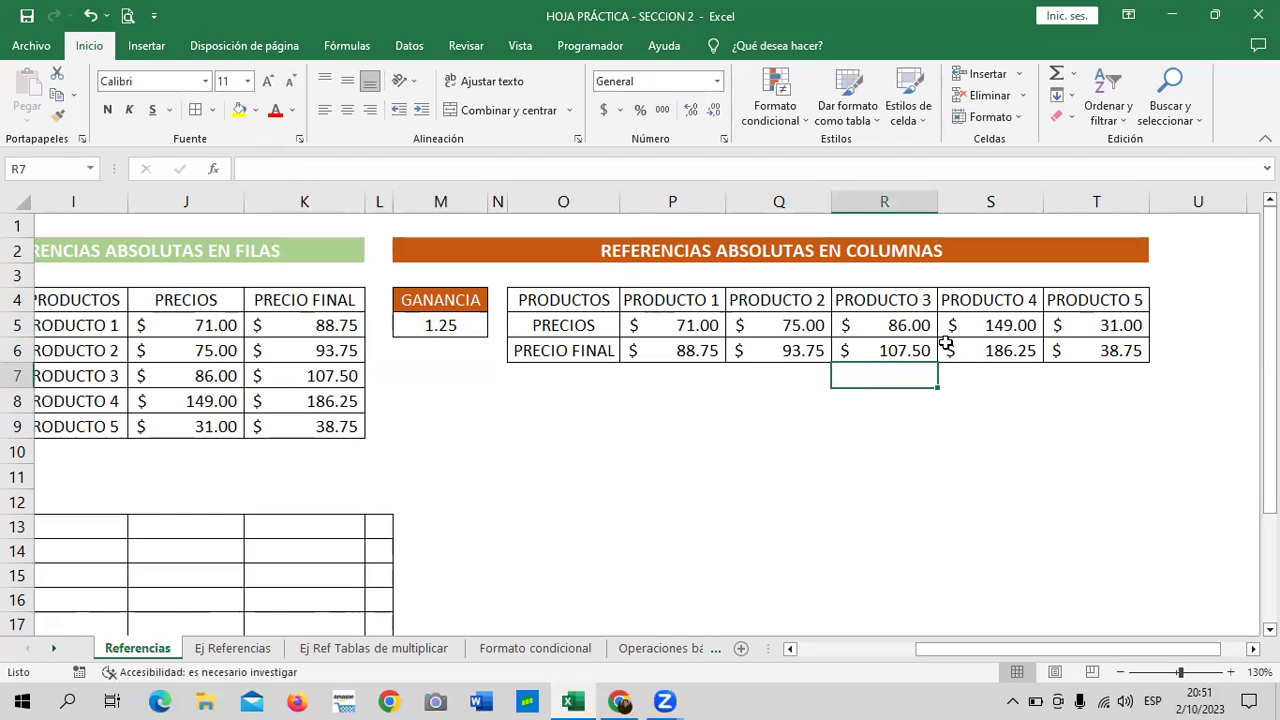
{"action": "double_click", "coordinate": [982, 348]}
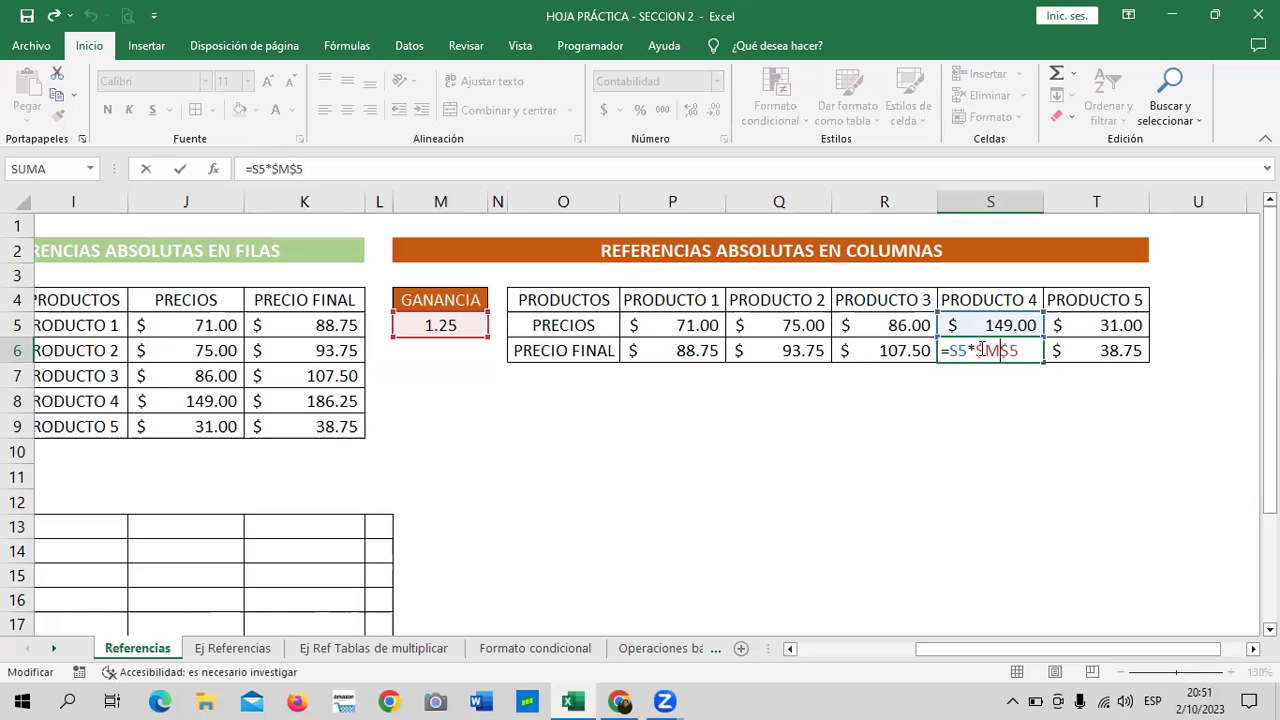
{"action": "key", "text": "Return"}
{"action": "double_click", "coordinate": [1095, 350]}
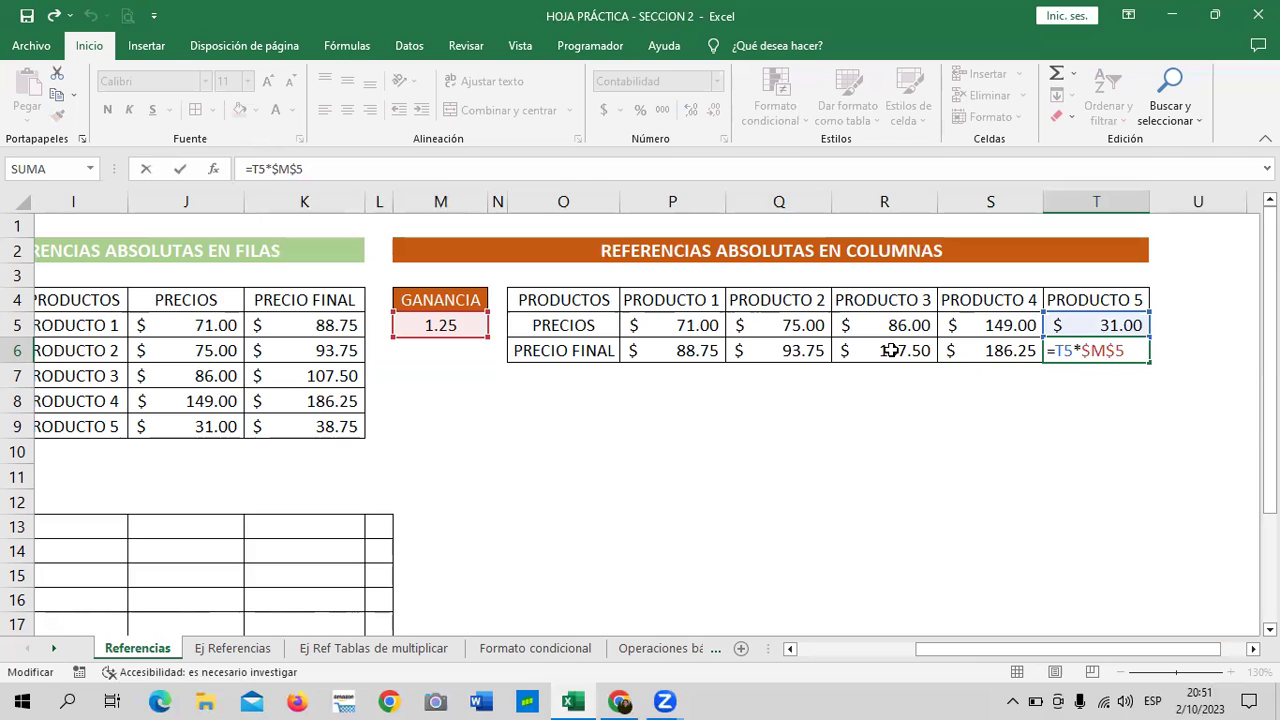
{"action": "key", "text": "Return"}
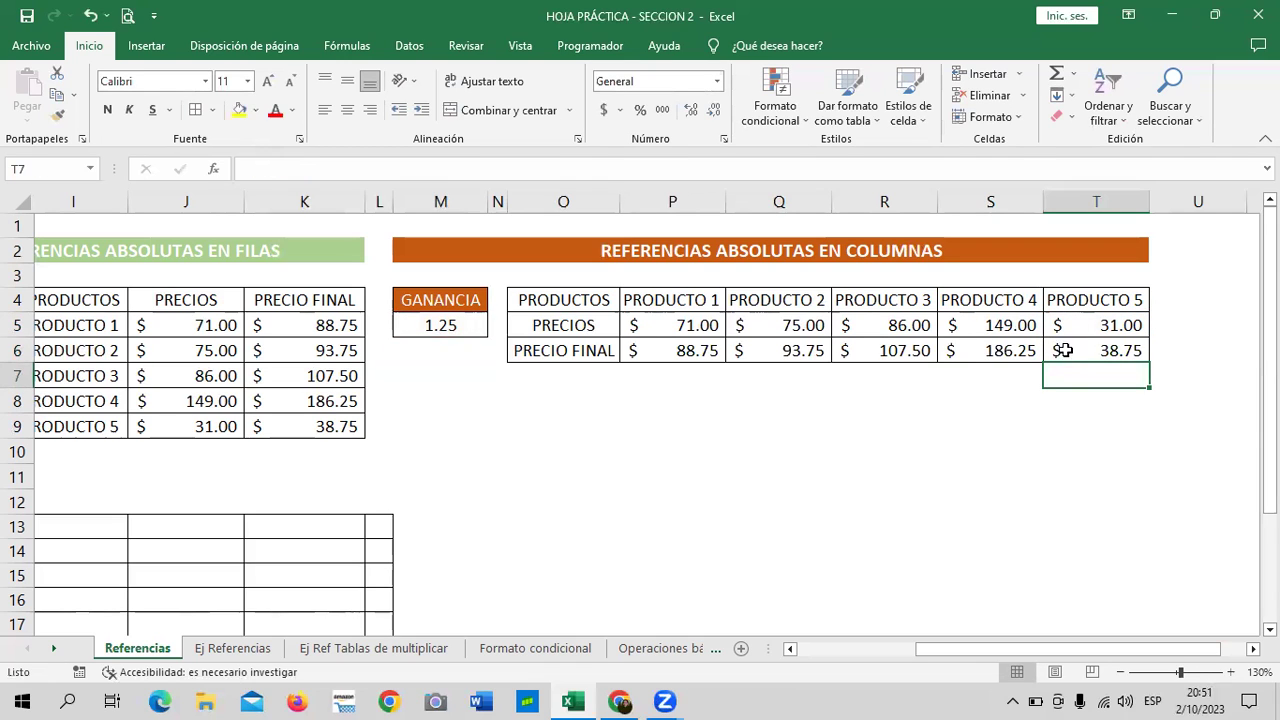
{"action": "double_click", "coordinate": [1078, 350]}
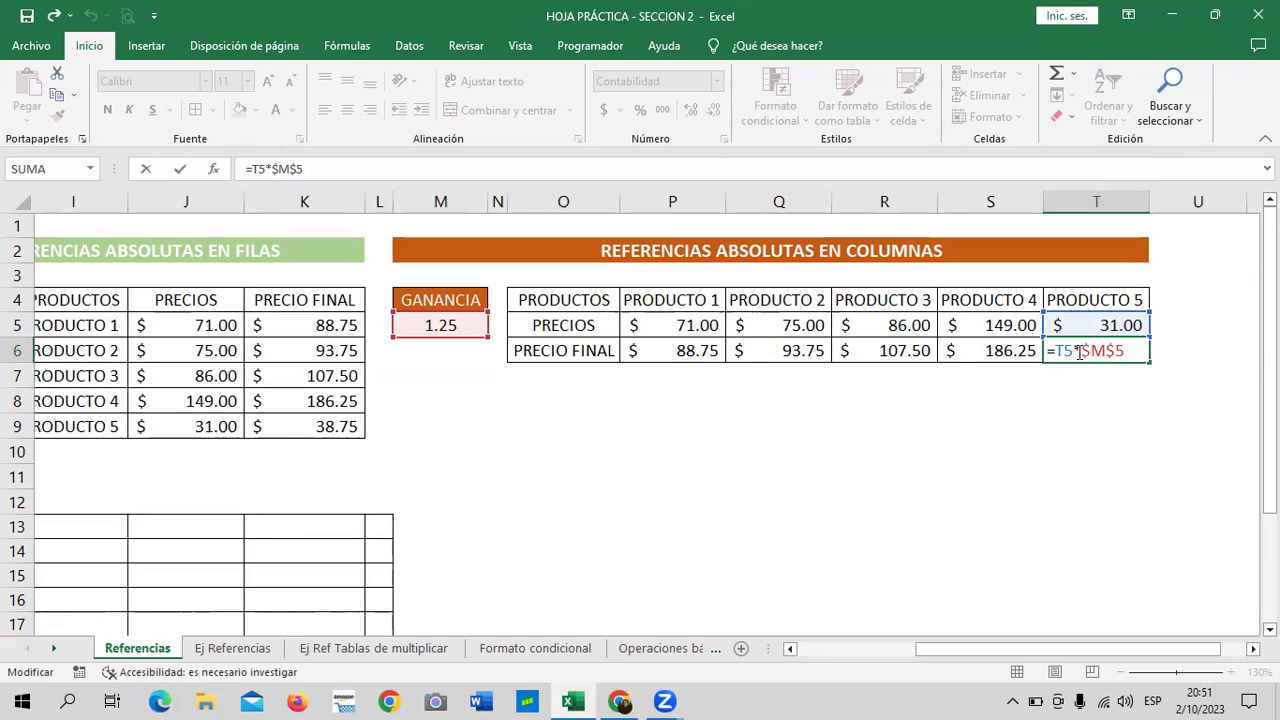
{"action": "key", "text": "Return"}
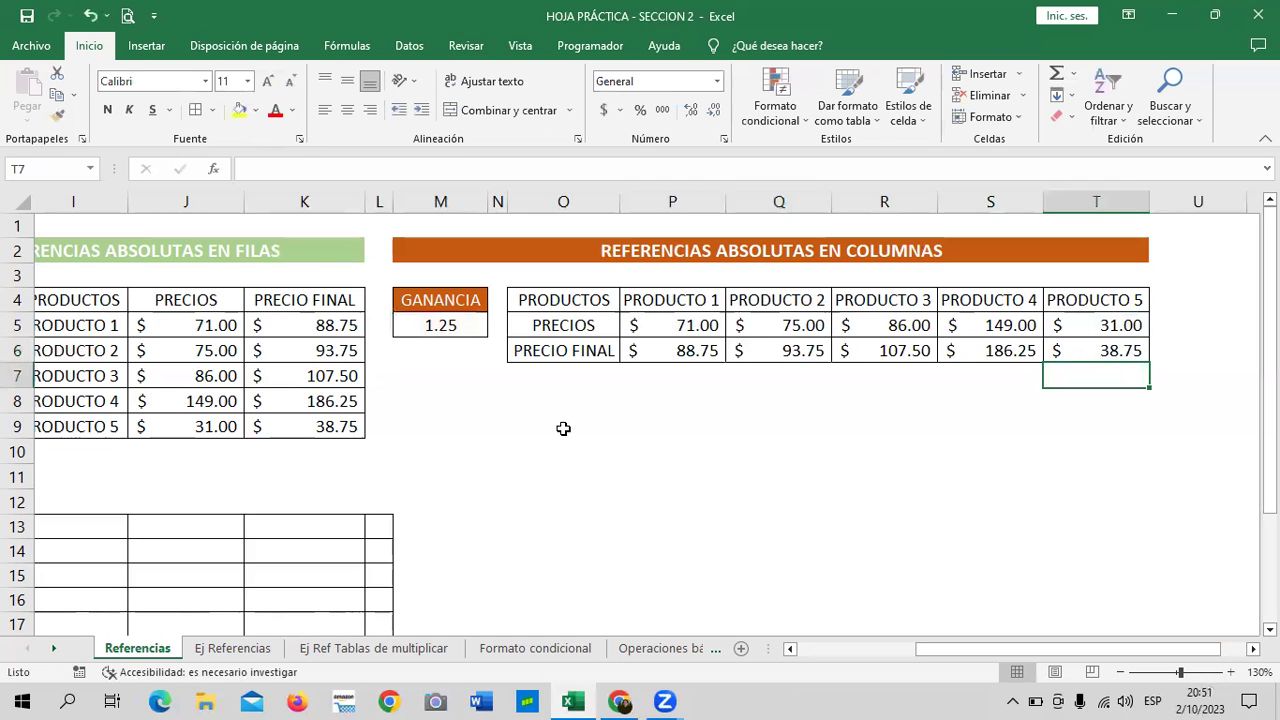
- On Ej Referencias, enter =C5*J6 in AFP cell F5, giving $89.00
{"action": "left_click", "coordinate": [245, 655]}
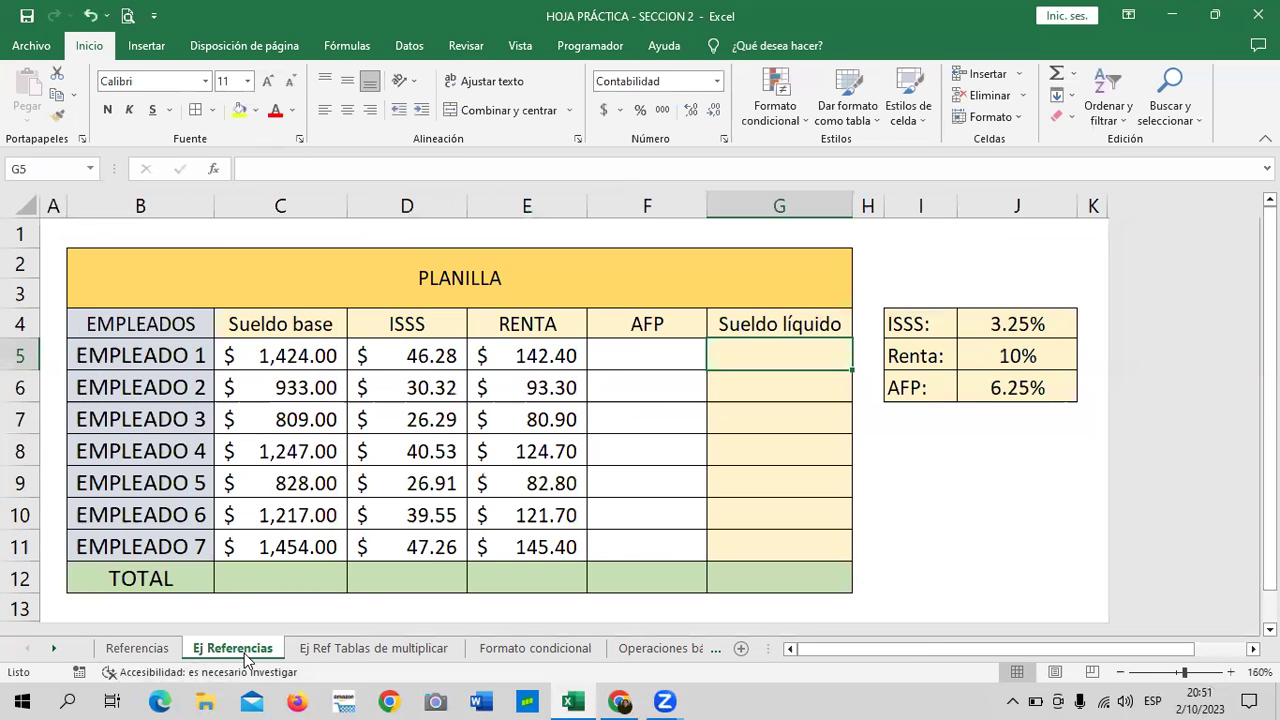
{"action": "left_click", "coordinate": [1024, 382]}
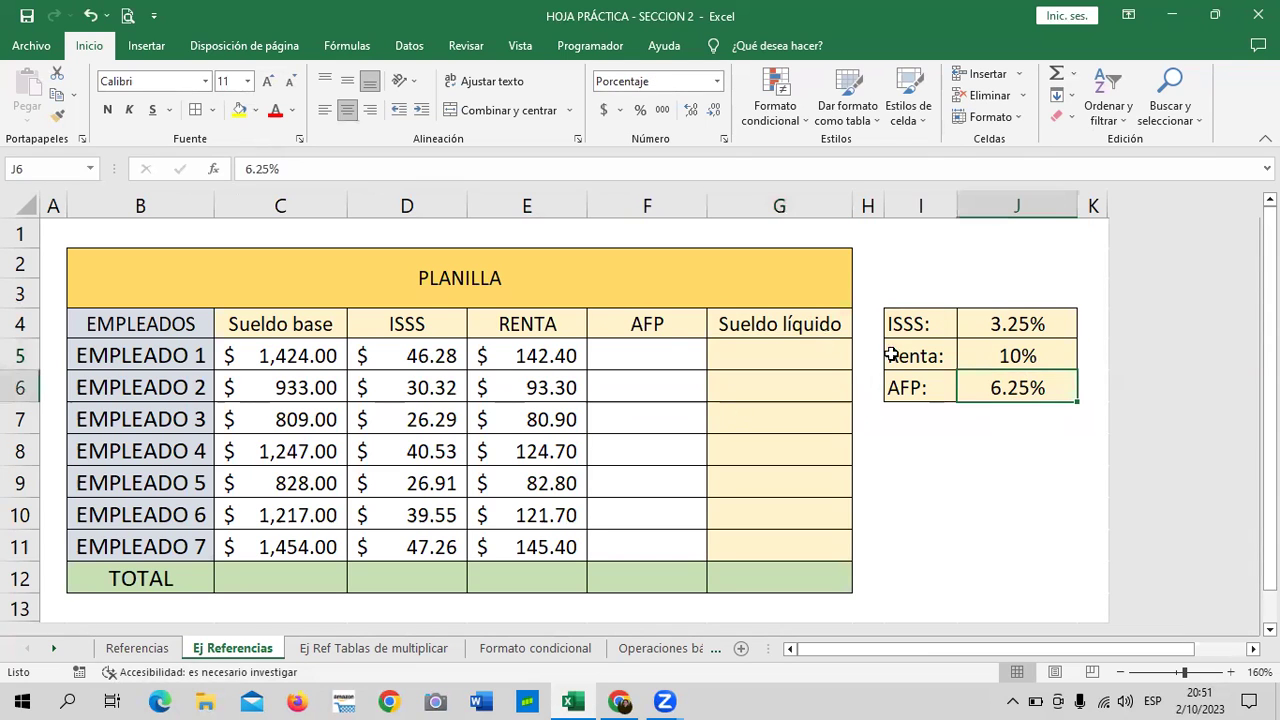
{"action": "left_click", "coordinate": [674, 343]}
{"action": "type", "text": "="}
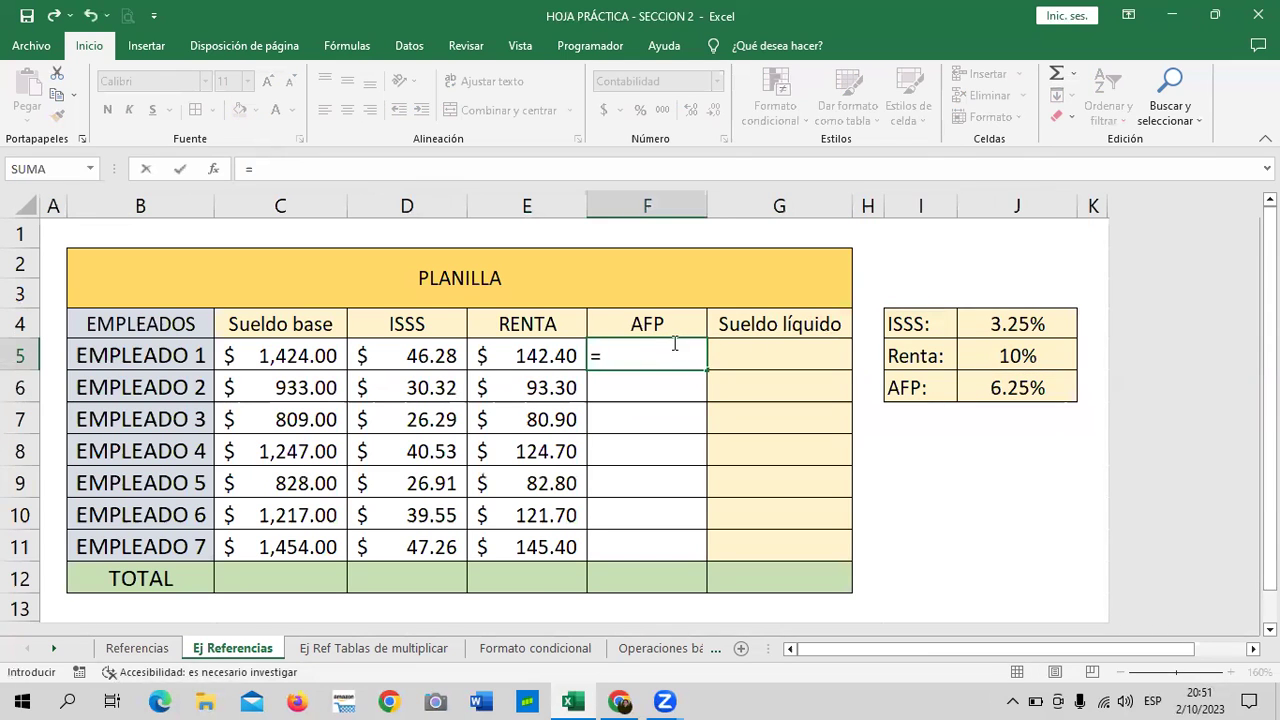
{"action": "left_click", "coordinate": [242, 352]}
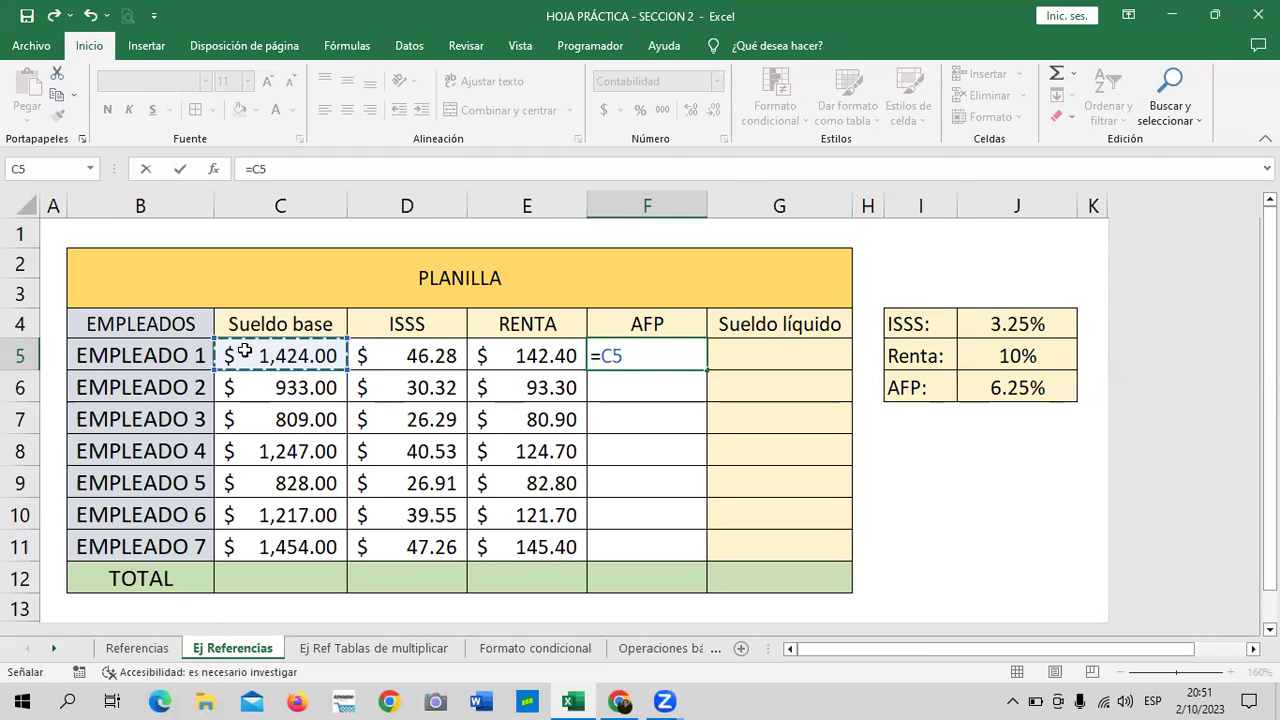
{"action": "type", "text": "*"}
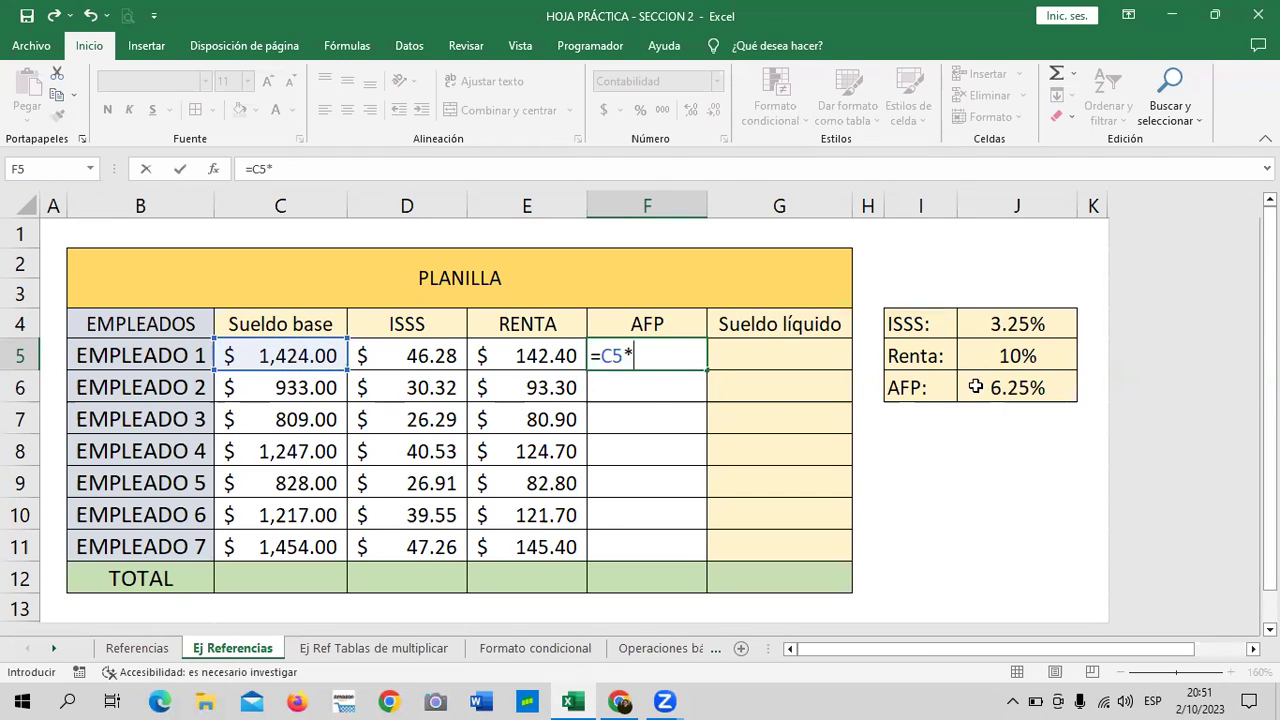
{"action": "left_click", "coordinate": [975, 387]}
{"action": "key", "text": "Return"}
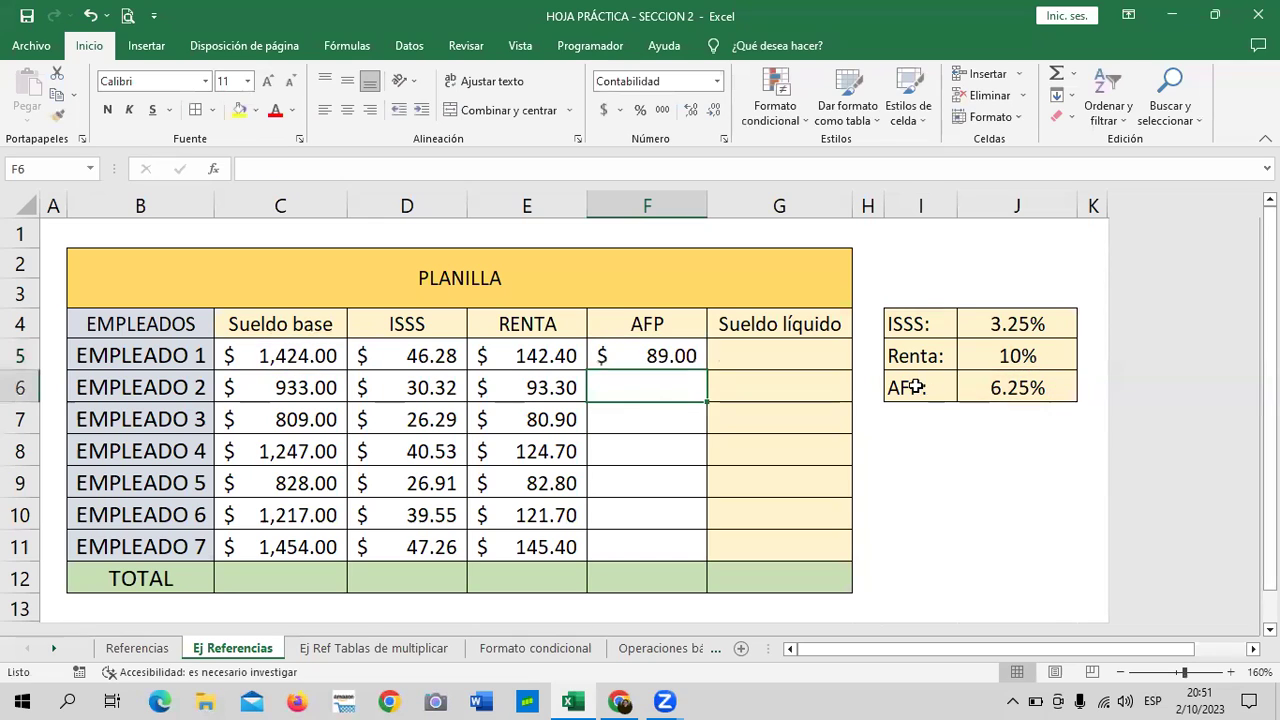
- Fill F5 down to F11 and check the copies, which show $ -
{"action": "left_click", "coordinate": [669, 356]}
{"action": "left_click_drag", "start_coordinate": [706, 370], "coordinate": [720, 566]}
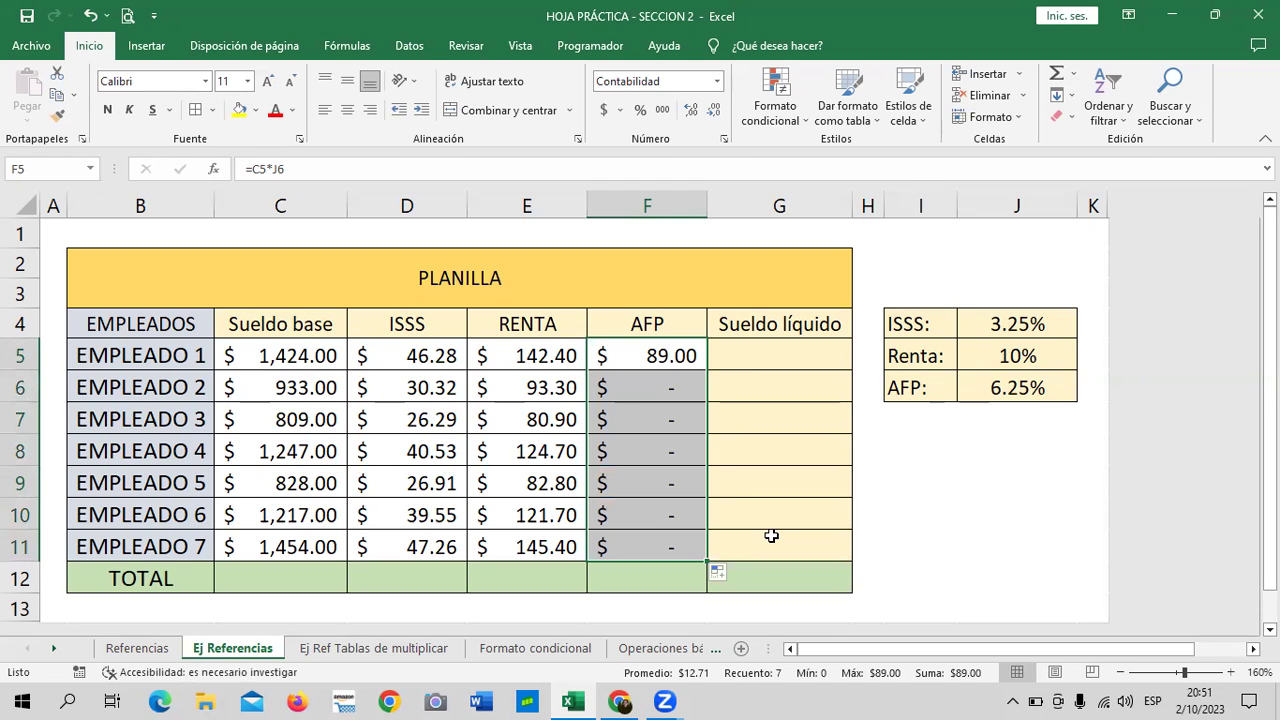
{"action": "left_click", "coordinate": [781, 396]}
{"action": "left_click", "coordinate": [669, 356]}
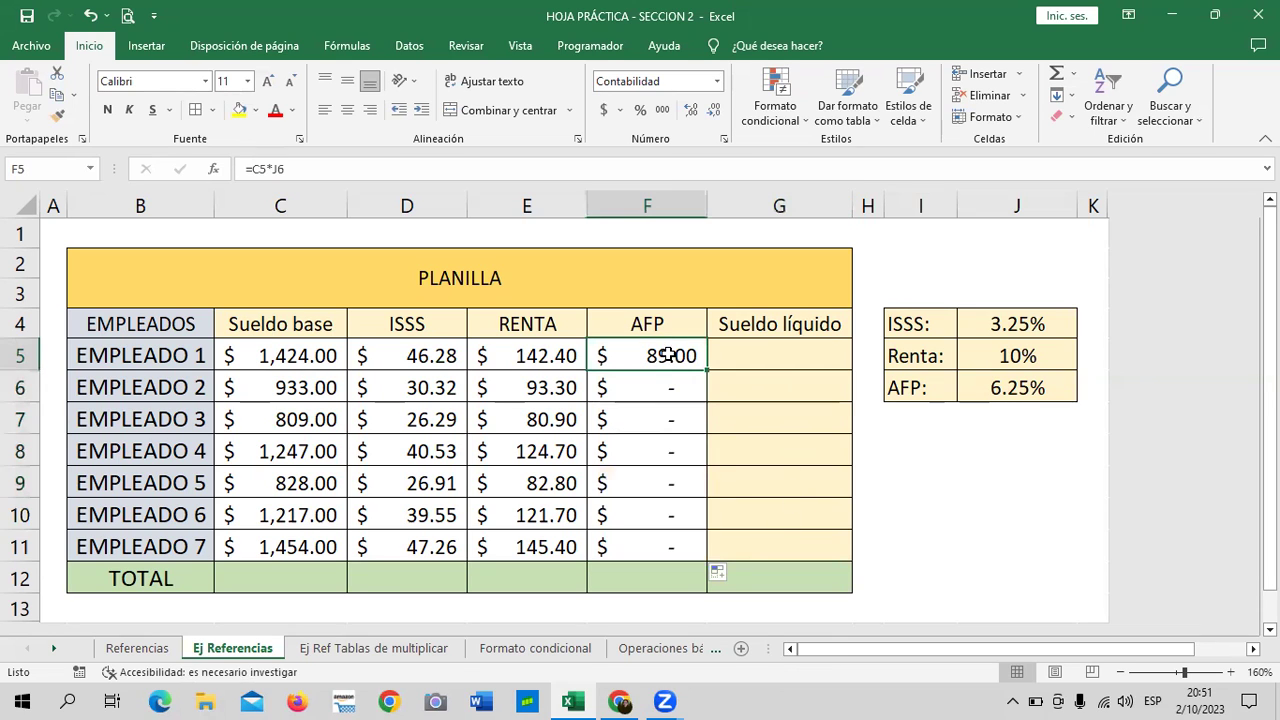
{"action": "left_click", "coordinate": [654, 394]}
{"action": "left_click", "coordinate": [658, 352]}
{"action": "left_click", "coordinate": [555, 174]}
{"action": "left_click", "coordinate": [620, 386]}
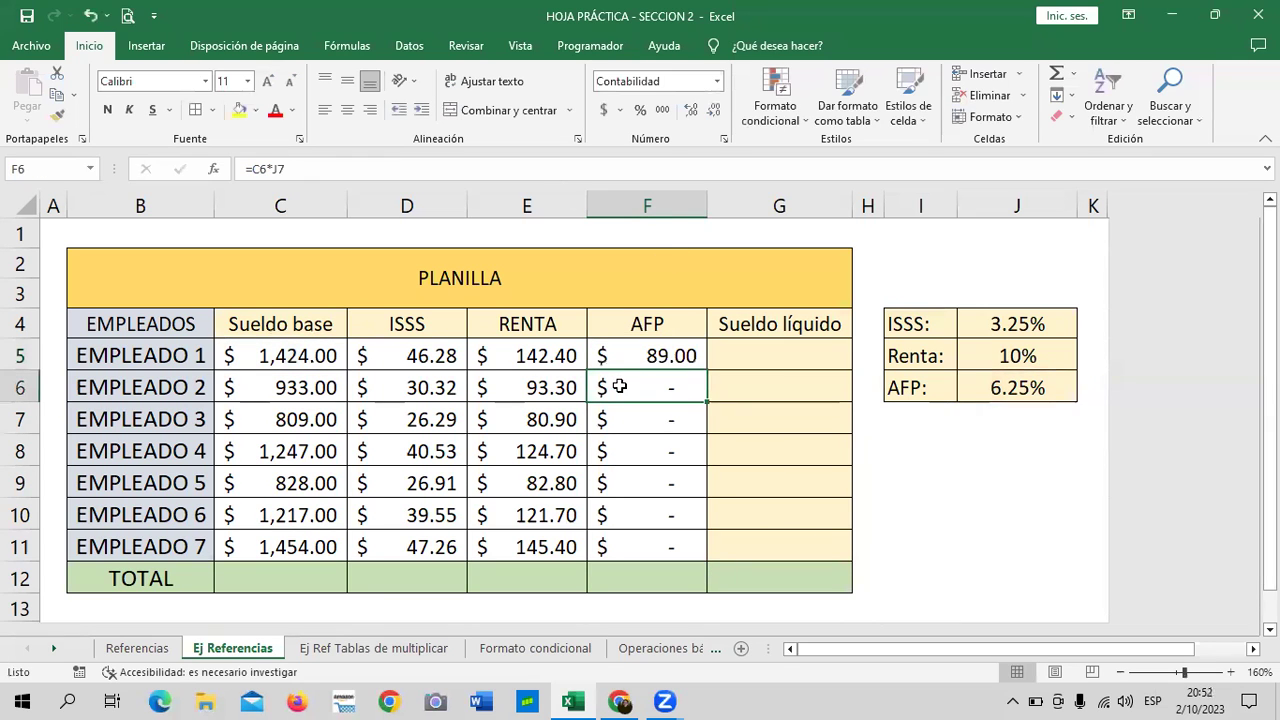
{"action": "double_click", "coordinate": [620, 386]}
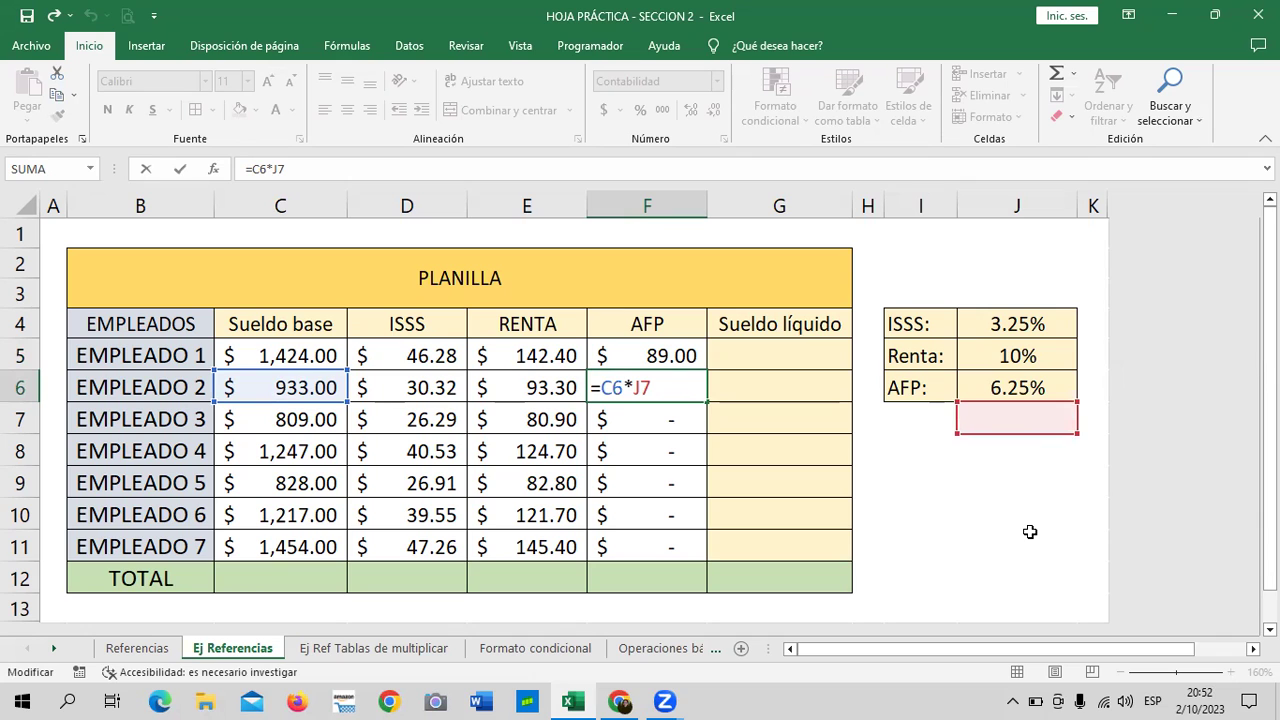
{"action": "double_click", "coordinate": [657, 545]}
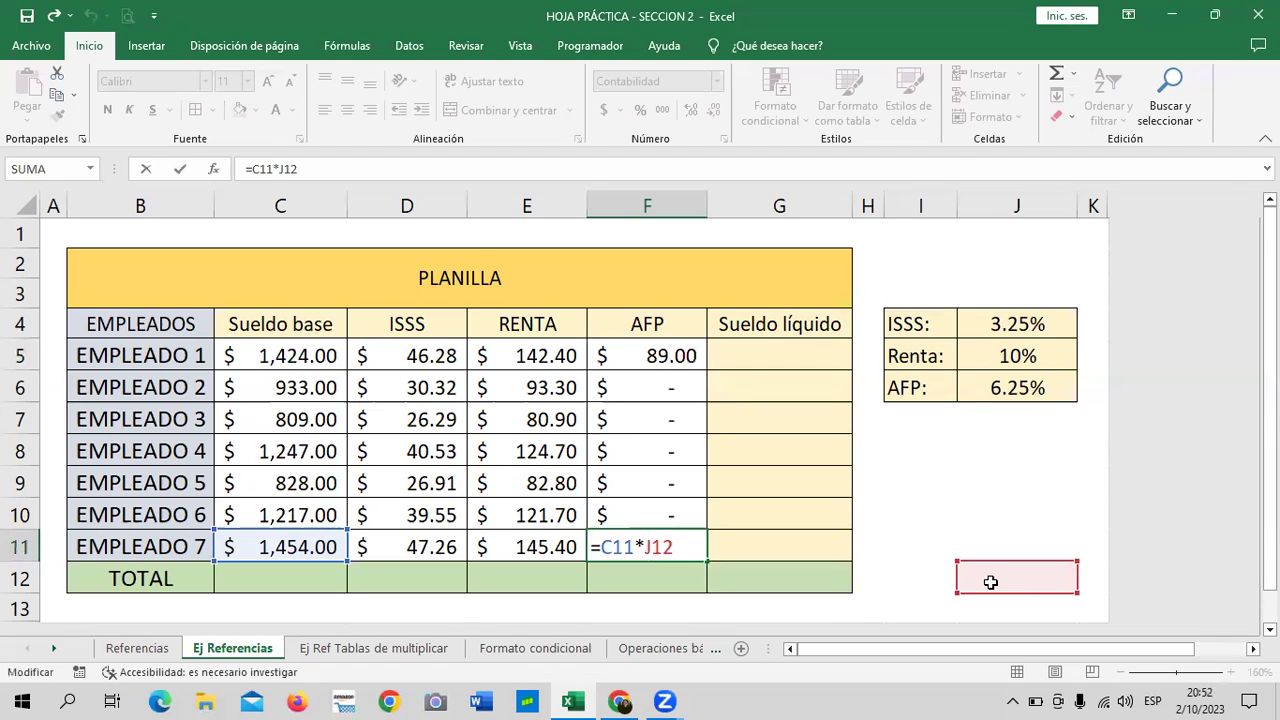
{"action": "key", "text": "Return"}
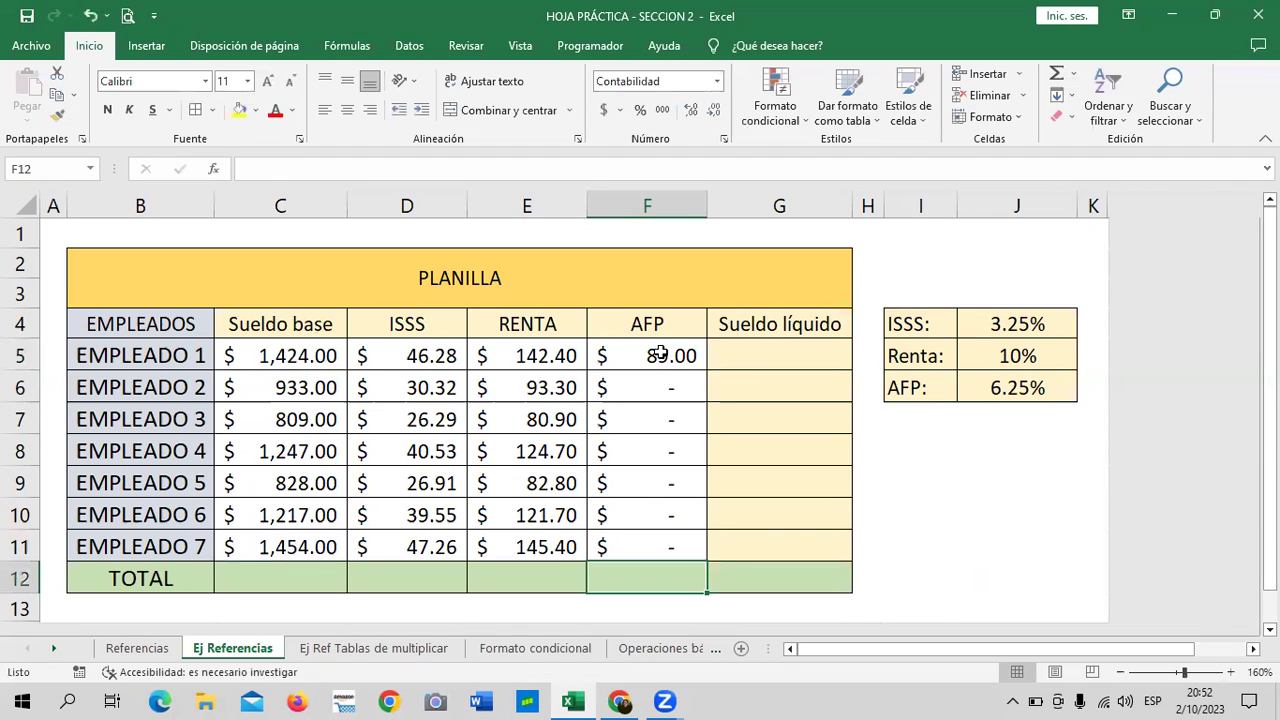
{"action": "left_click", "coordinate": [662, 353]}
- Change F5 to =C5*$J$6 and fill it down to F11, giving 58.31 to 90.88
{"action": "left_click", "coordinate": [274, 170]}
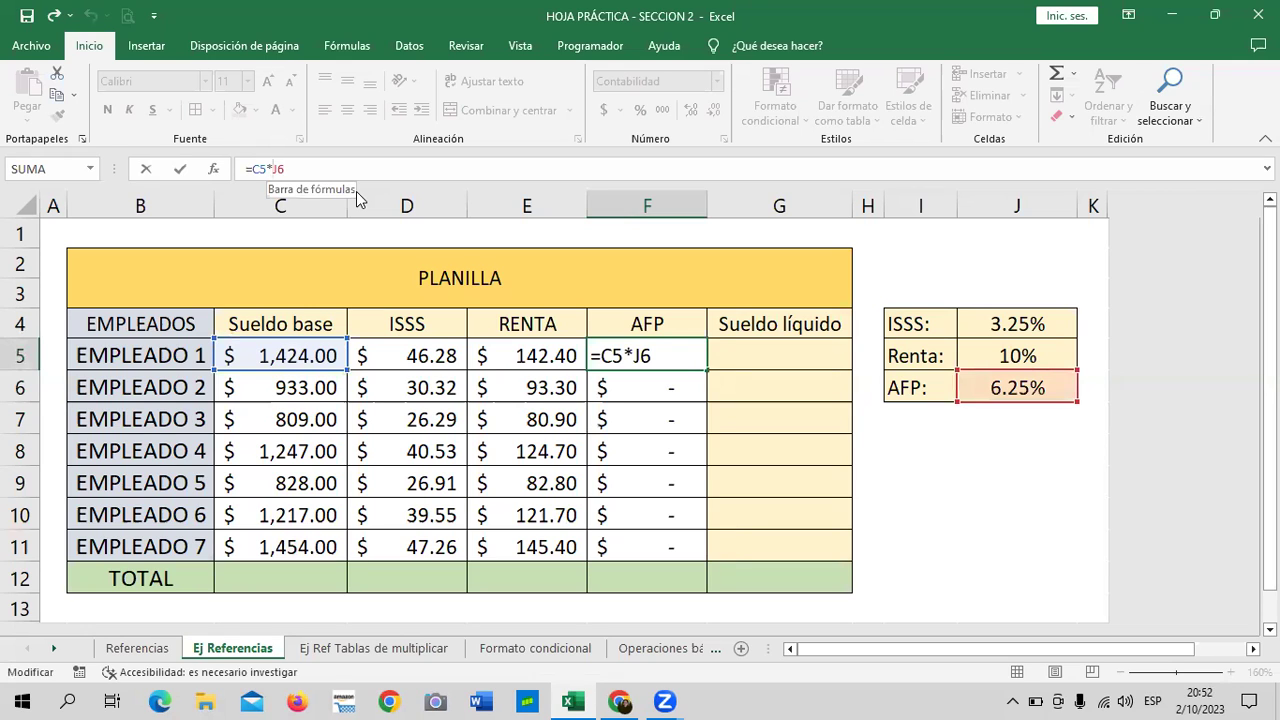
{"action": "type", "text": "$"}
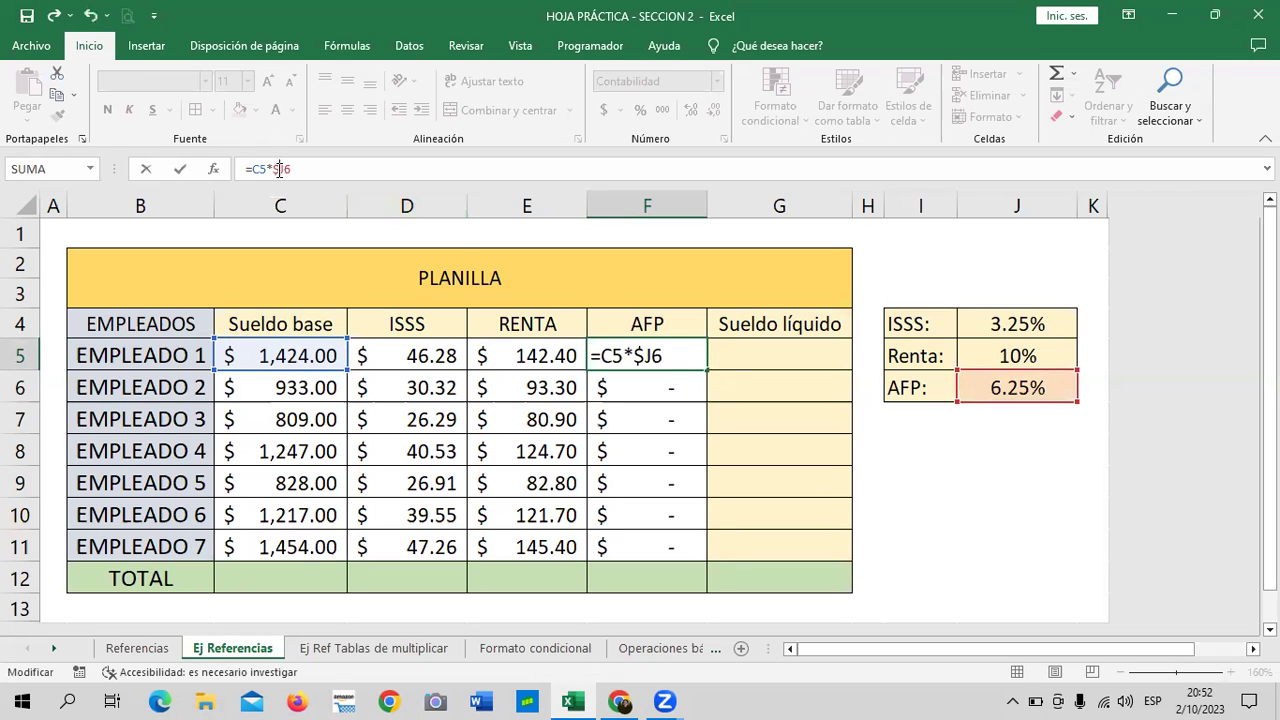
{"action": "type", "text": "$"}
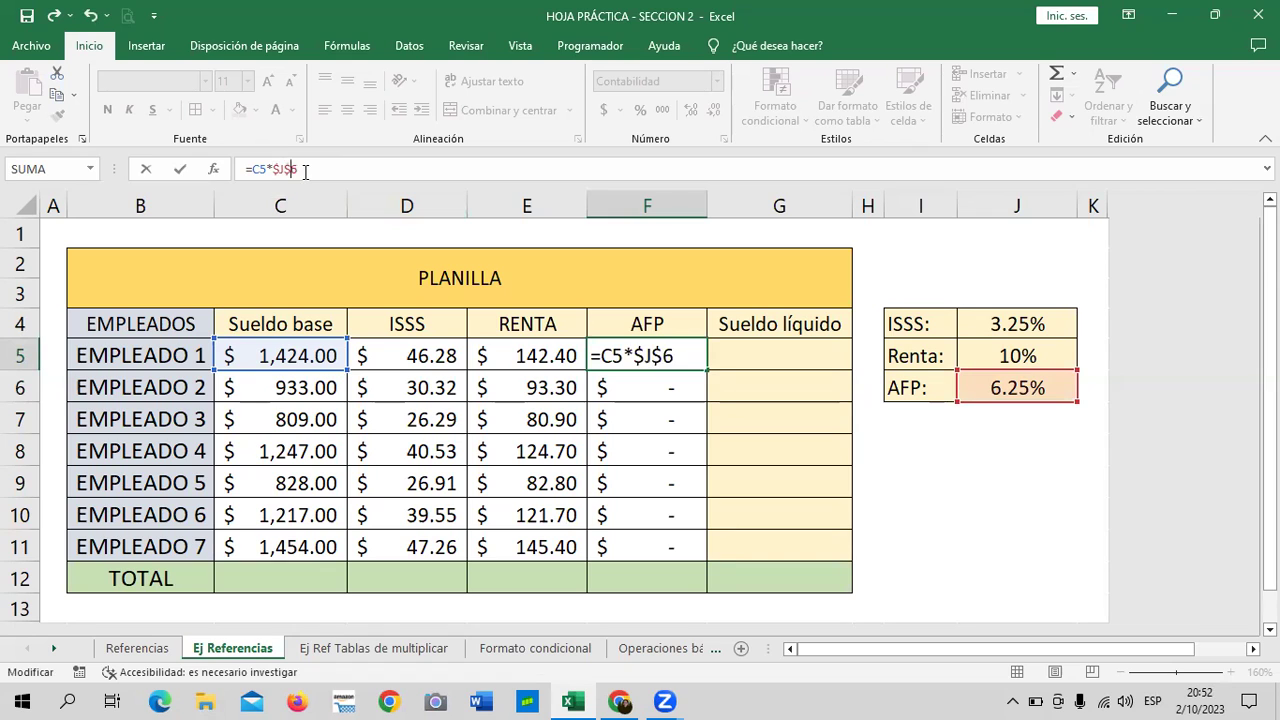
{"action": "key", "text": "Return"}
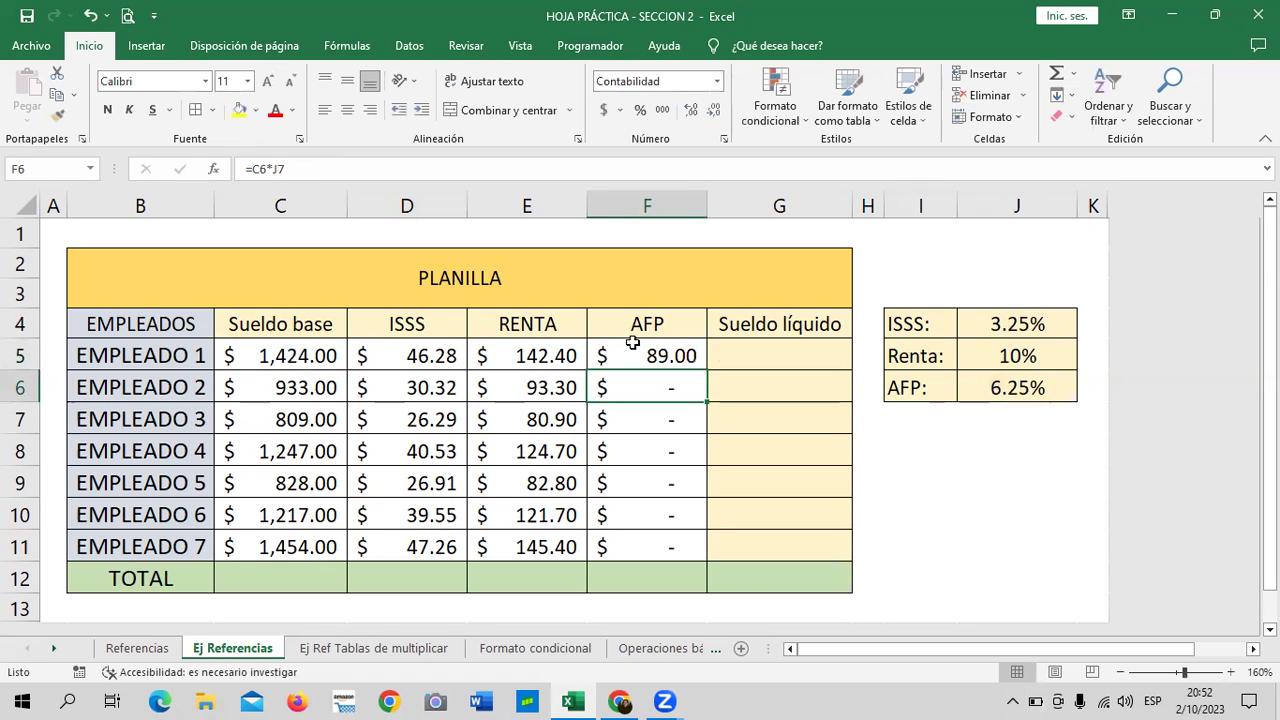
{"action": "left_click", "coordinate": [633, 345]}
{"action": "left_click_drag", "start_coordinate": [706, 371], "coordinate": [710, 556]}
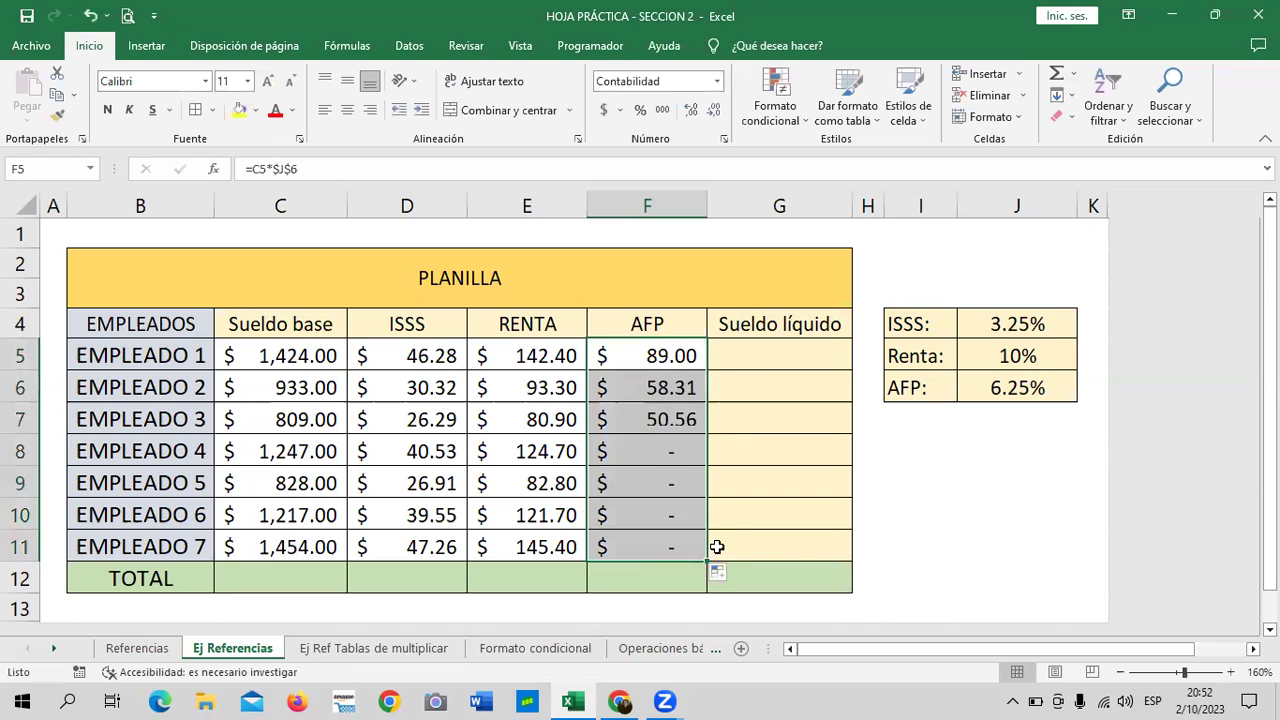
{"action": "left_click", "coordinate": [790, 584]}
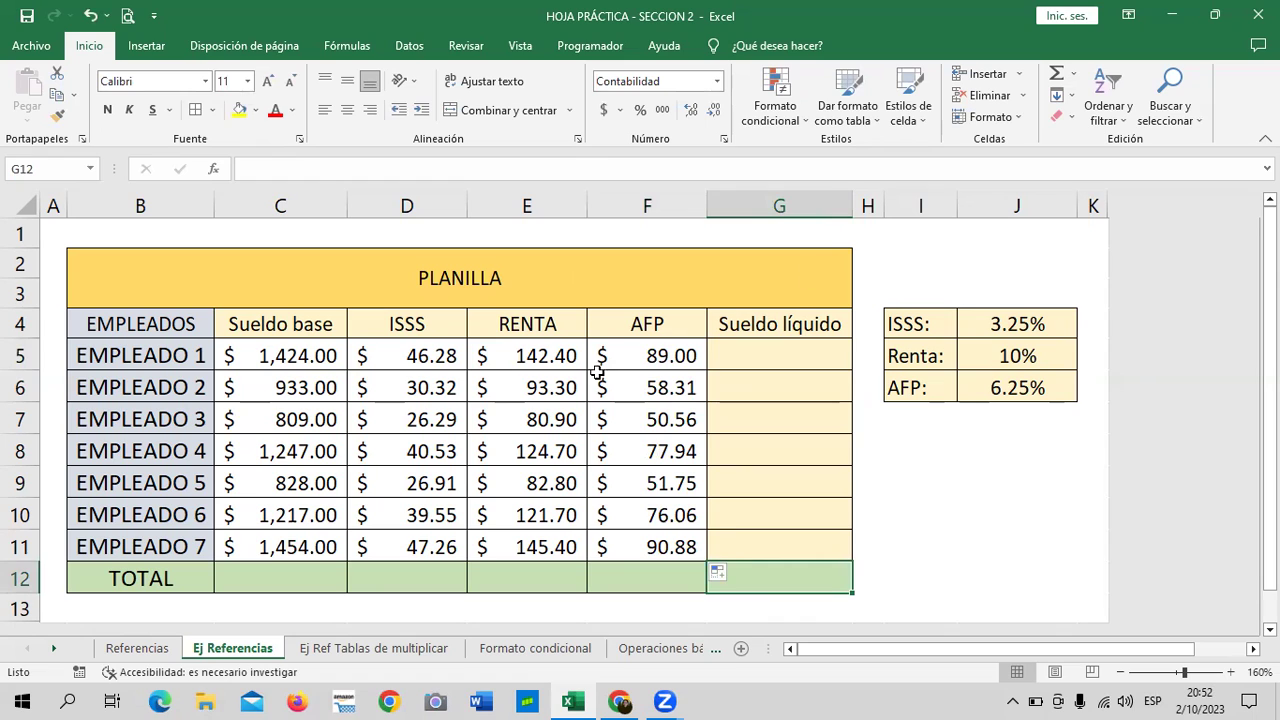
{"action": "left_click", "coordinate": [634, 356]}
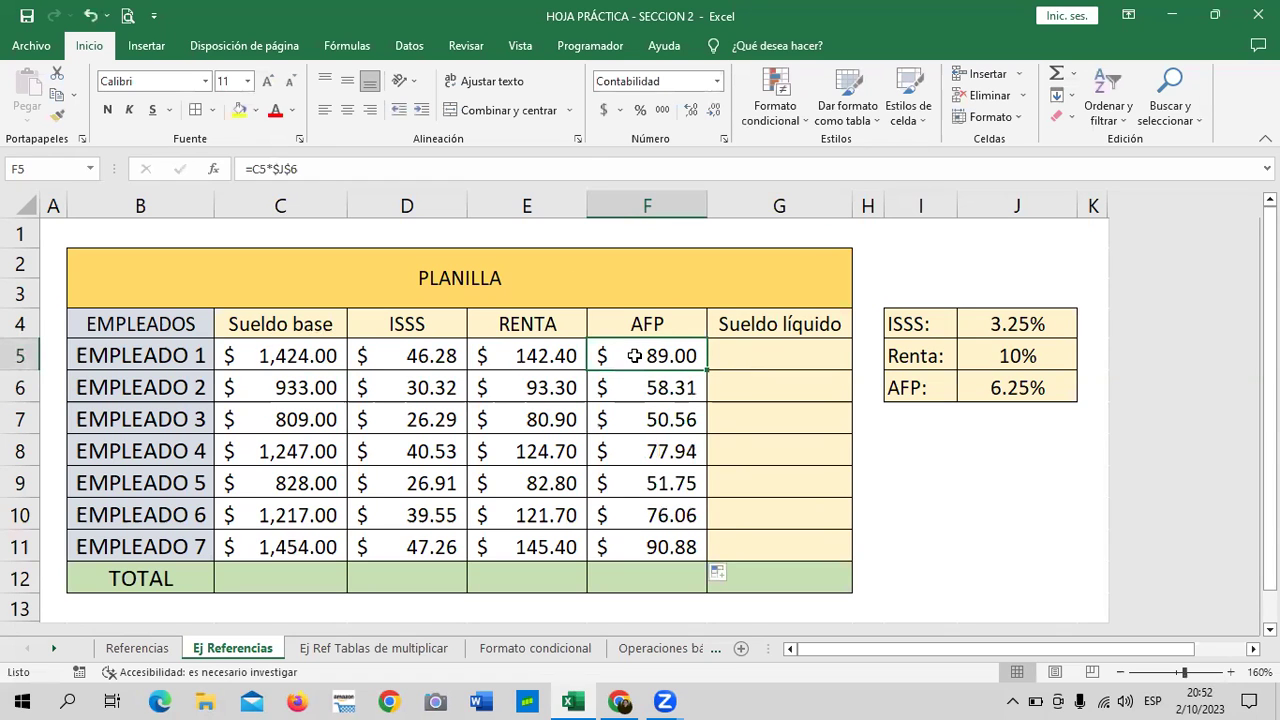
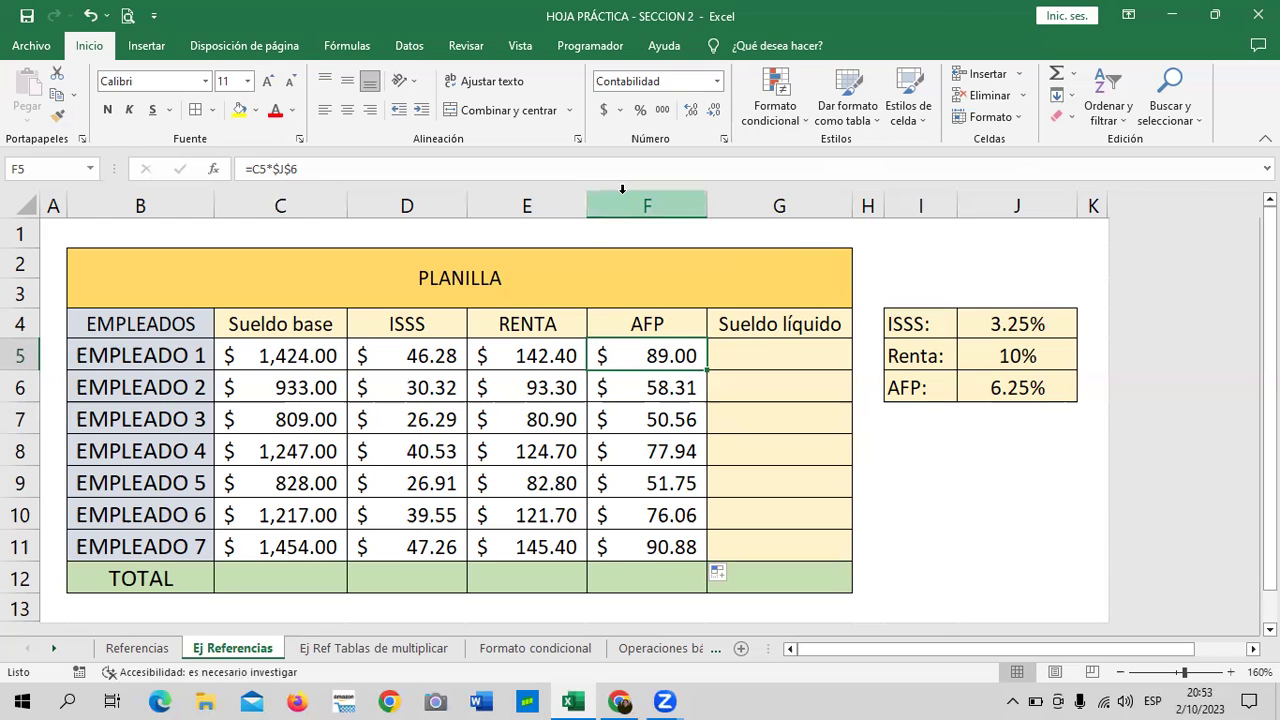
- Check EMPLEADO 2's AFP formula and EMPLEADO 1's Sueldo líquido cell
{"action": "key", "text": "Down"}
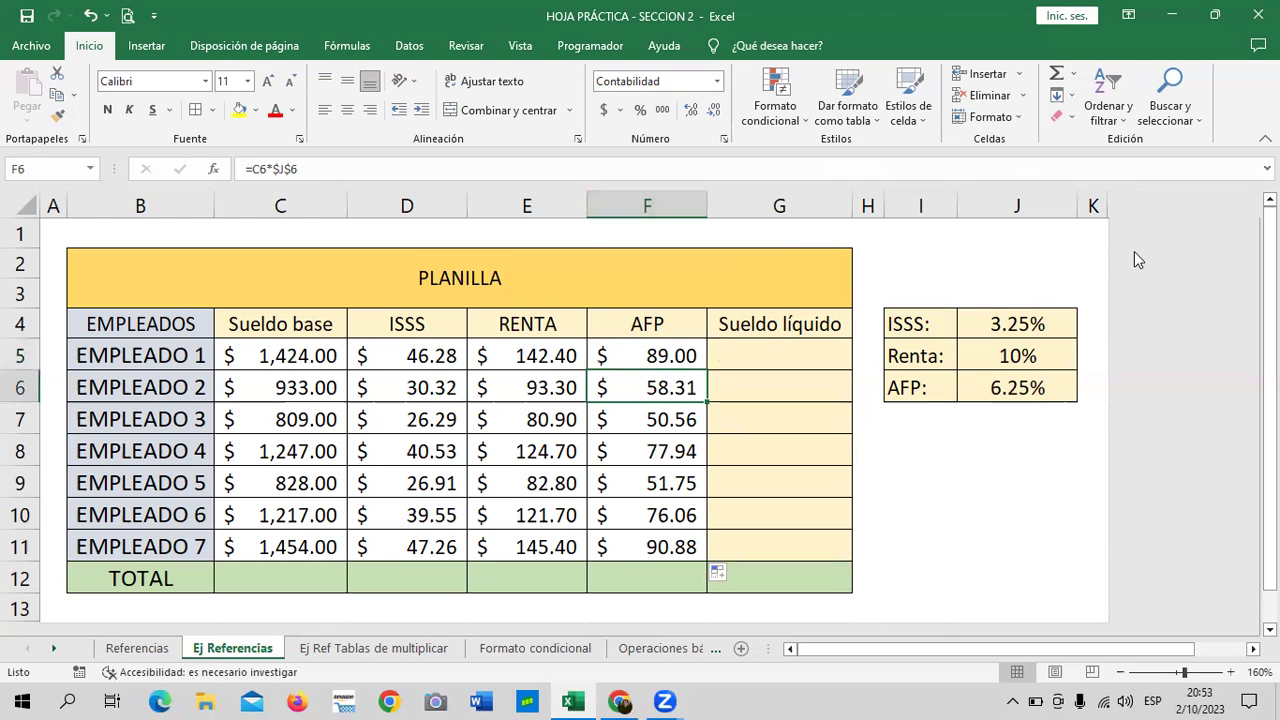
{"action": "left_click", "coordinate": [768, 355]}
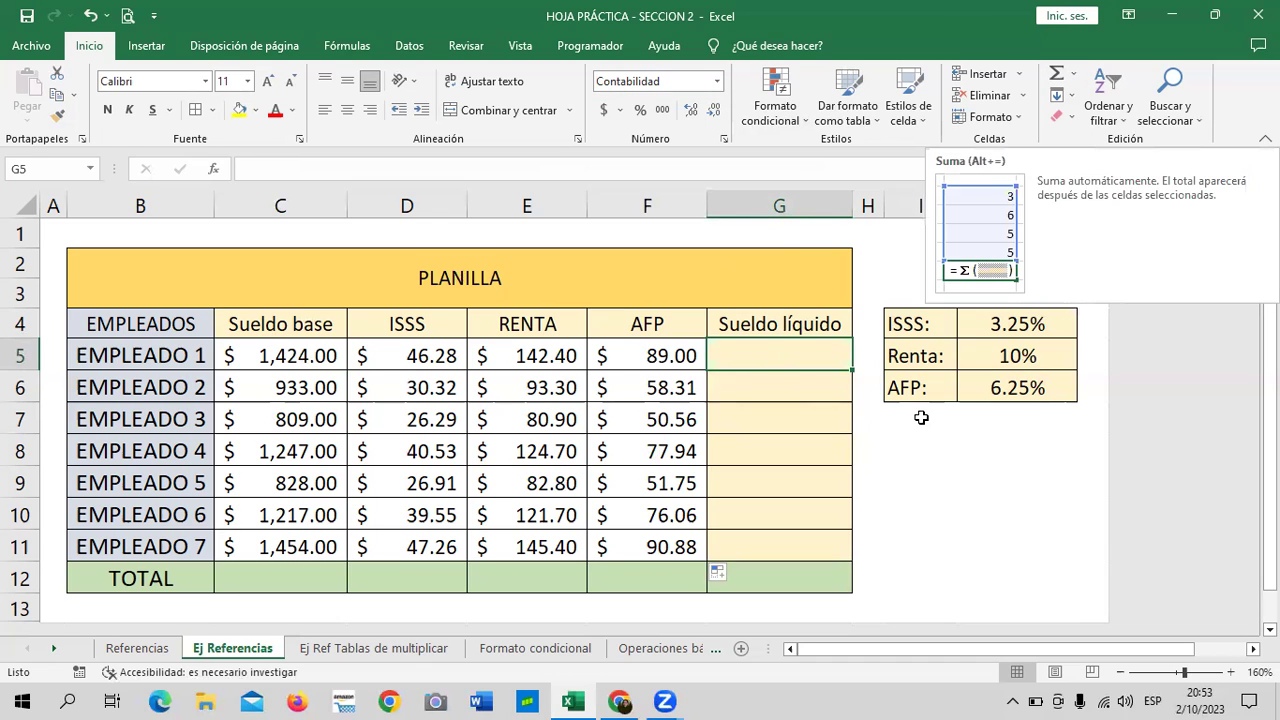
{"action": "left_click", "coordinate": [920, 450]}
{"action": "left_click", "coordinate": [782, 350]}
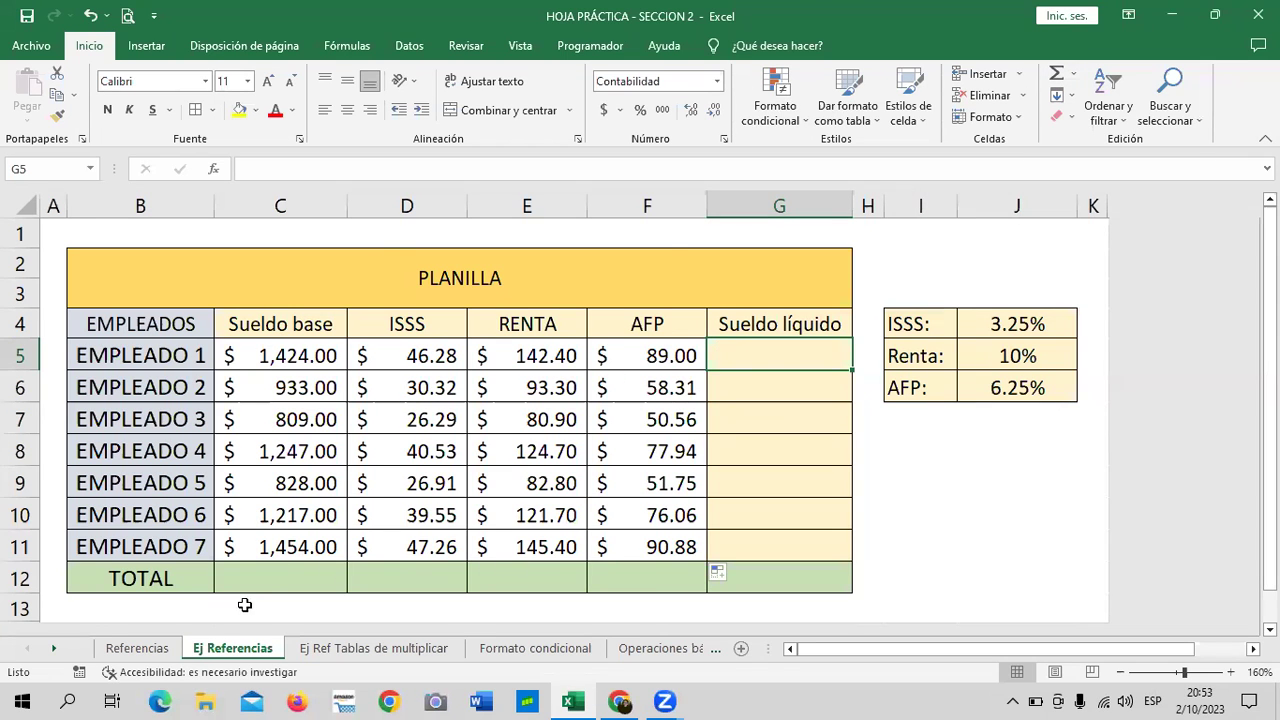
- AutoSum the Sueldo base and ISSS totals (7,912.00 and 257.14)
{"action": "left_click", "coordinate": [267, 575]}
{"action": "left_click", "coordinate": [1057, 75]}
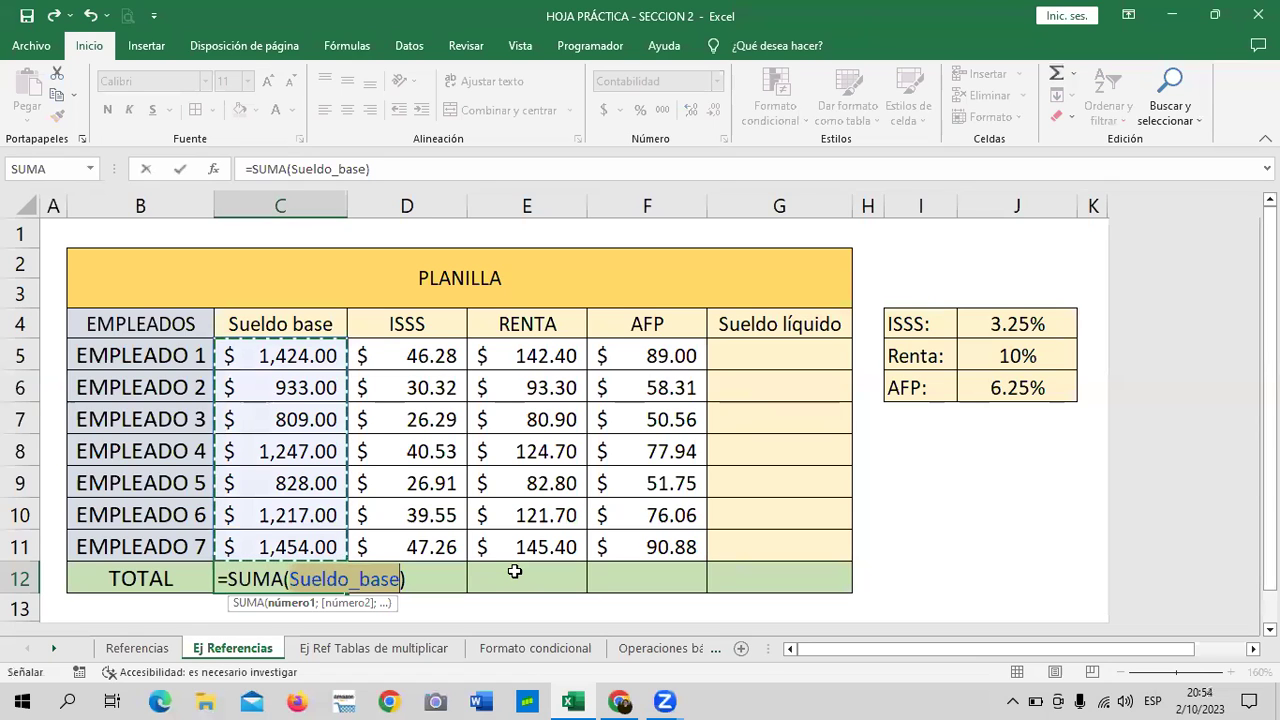
{"action": "key", "text": "Return"}
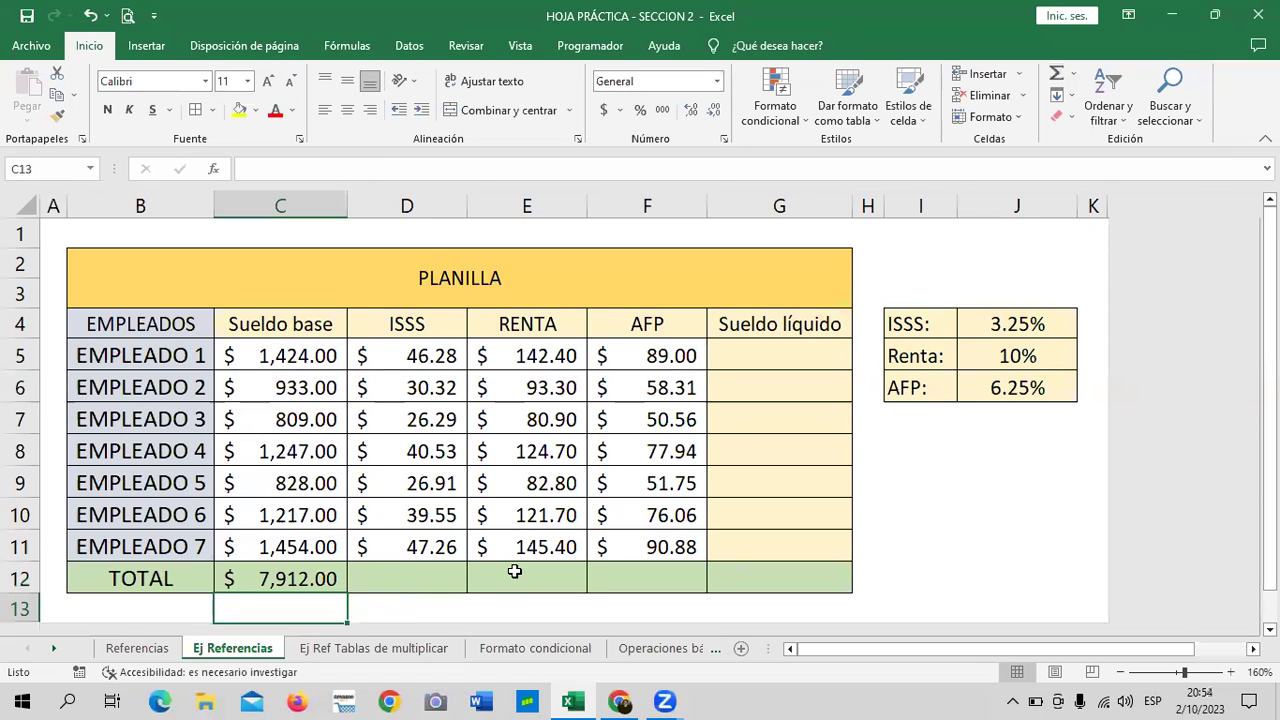
{"action": "left_click", "coordinate": [405, 578]}
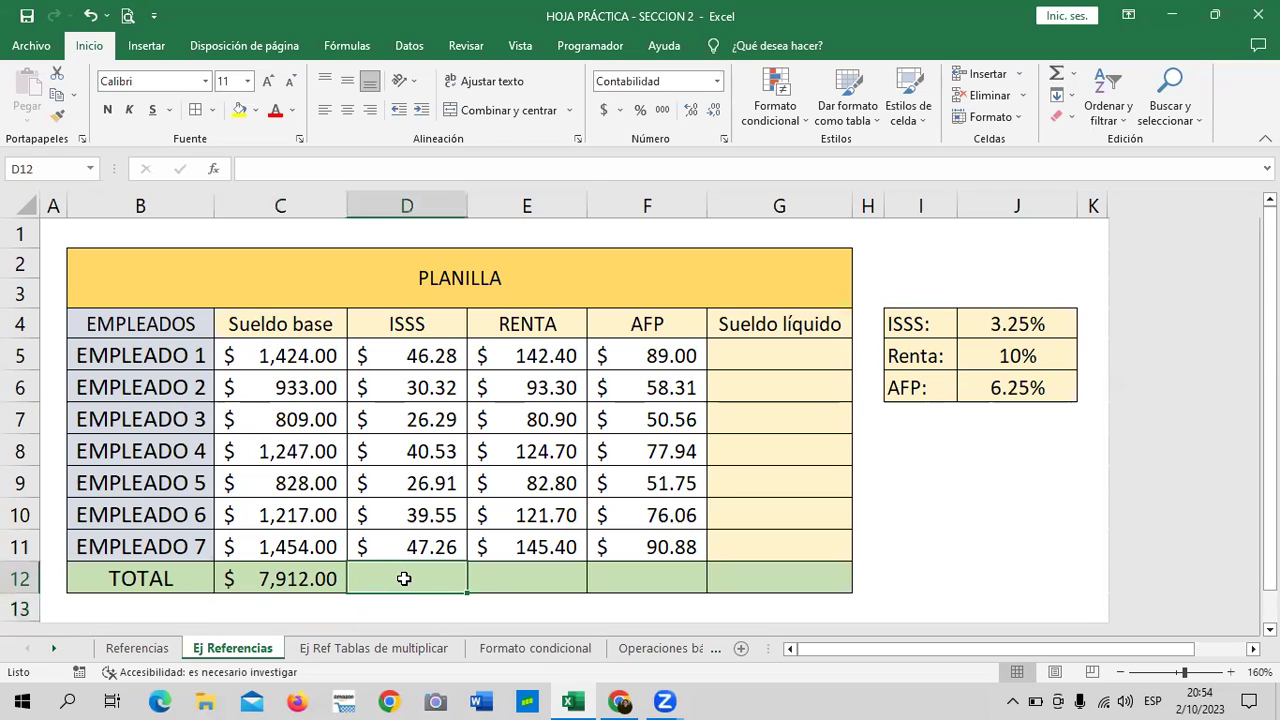
{"action": "left_click", "coordinate": [1055, 76]}
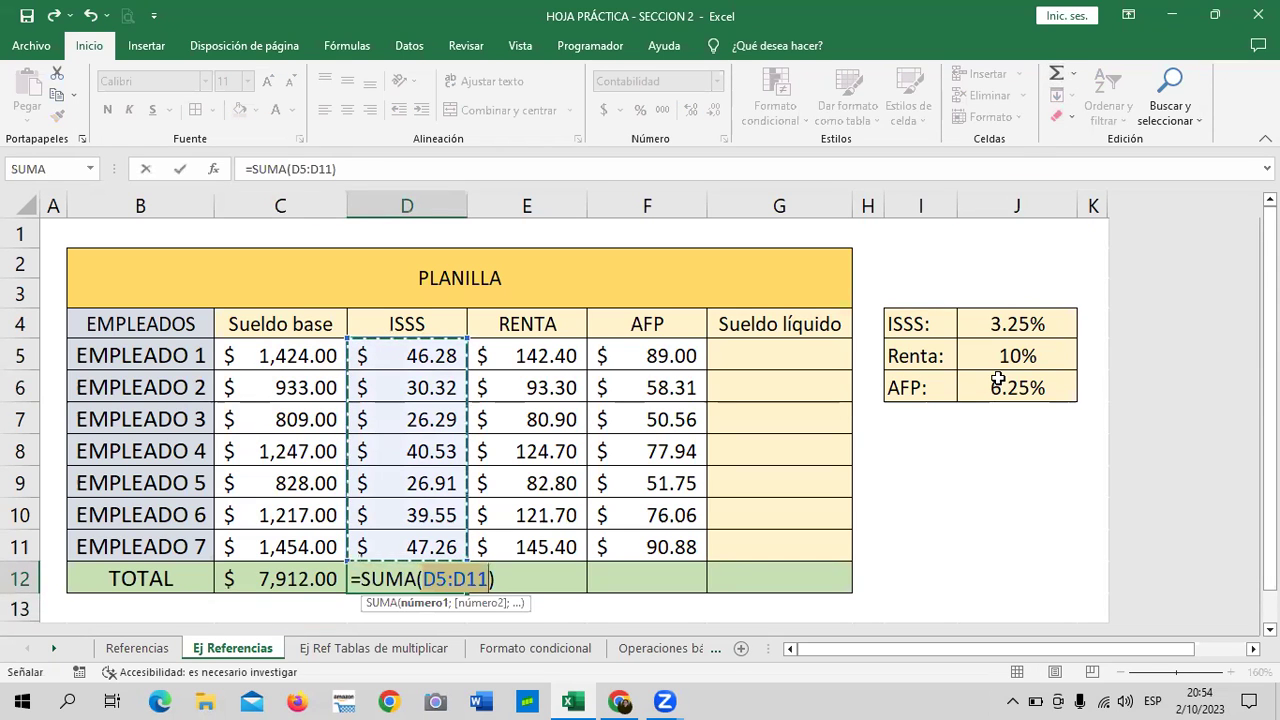
{"action": "key", "text": "Return"}
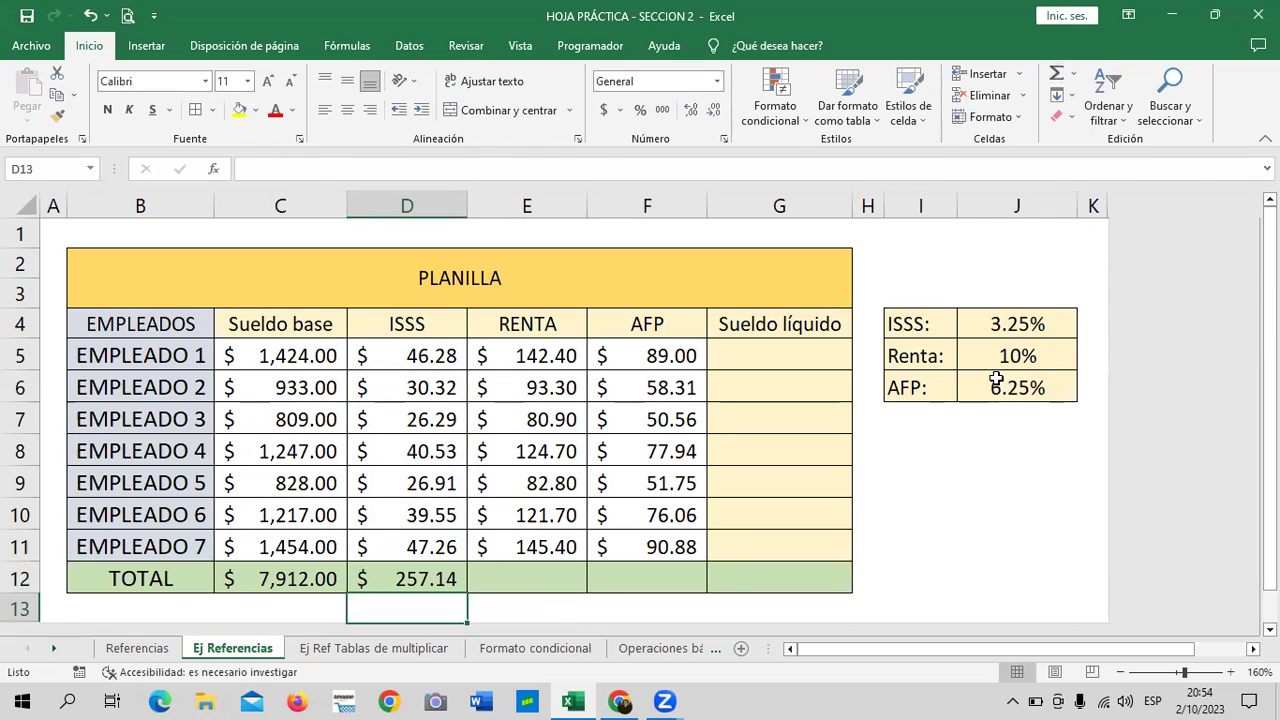
- AutoSum the RENTA and AFP totals (791.20 and 494.50)
{"action": "left_click", "coordinate": [536, 570]}
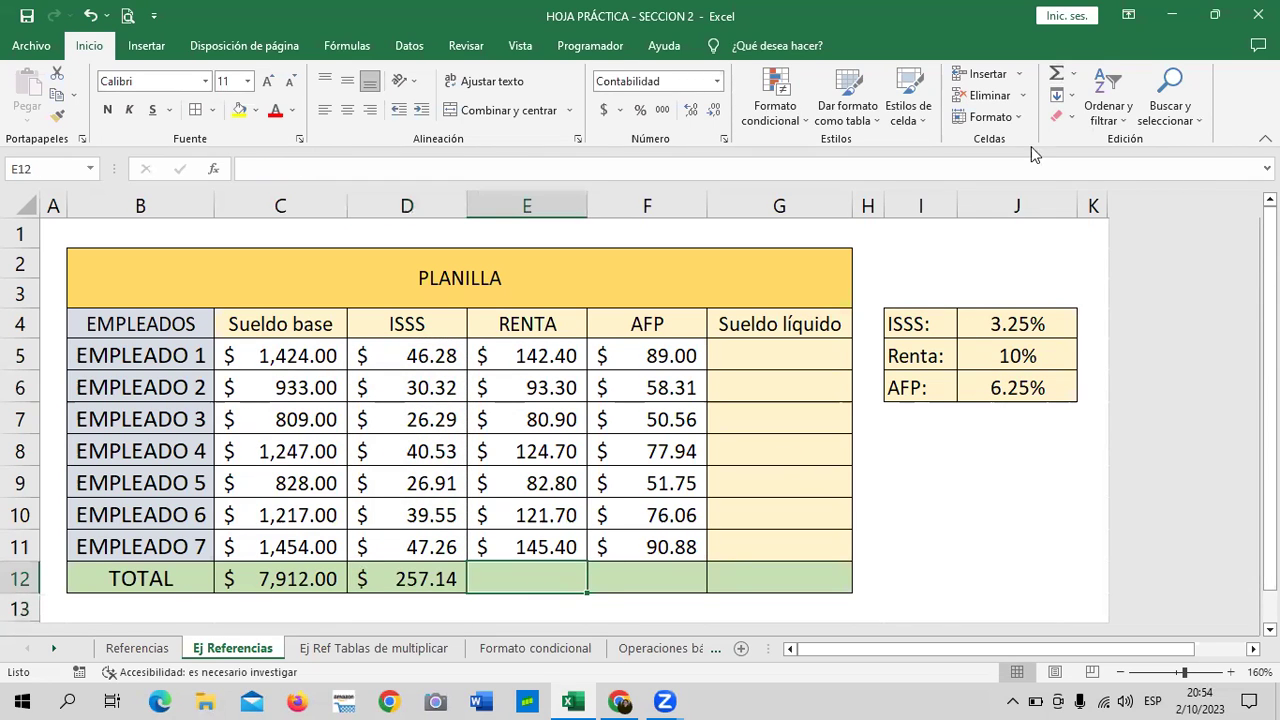
{"action": "left_click", "coordinate": [1056, 74]}
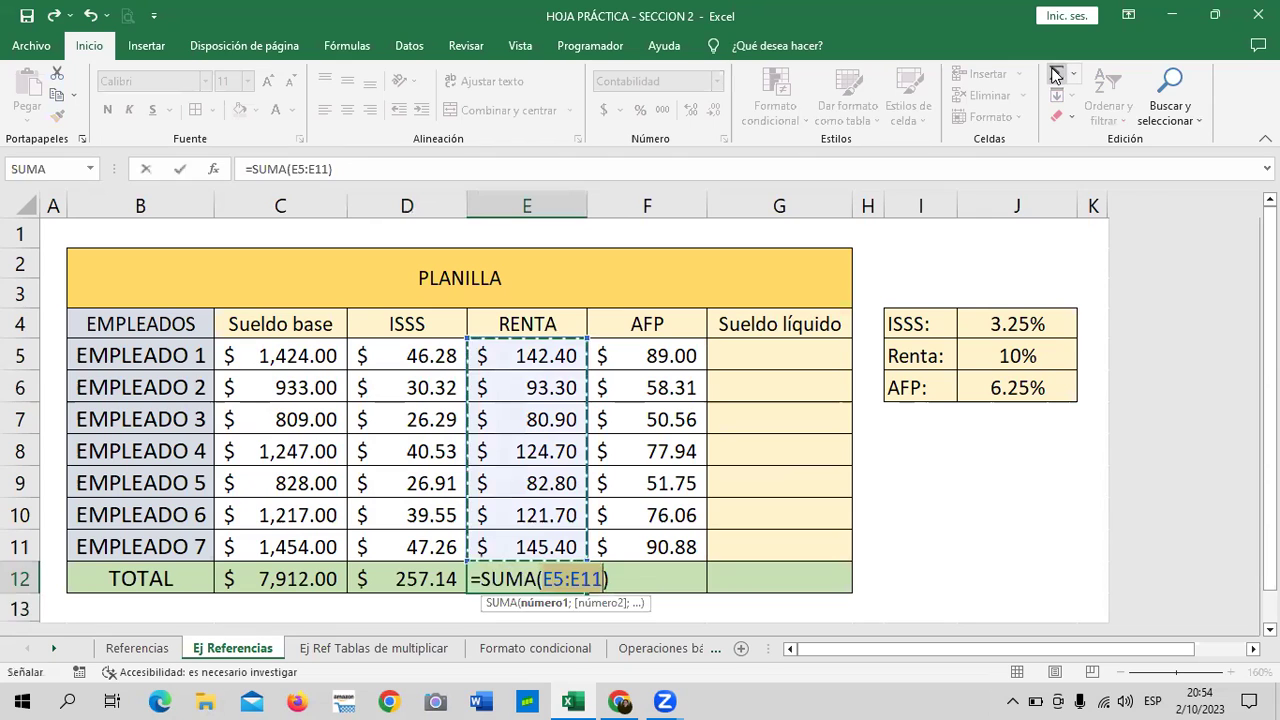
{"action": "key", "text": "Return"}
{"action": "left_click", "coordinate": [632, 582]}
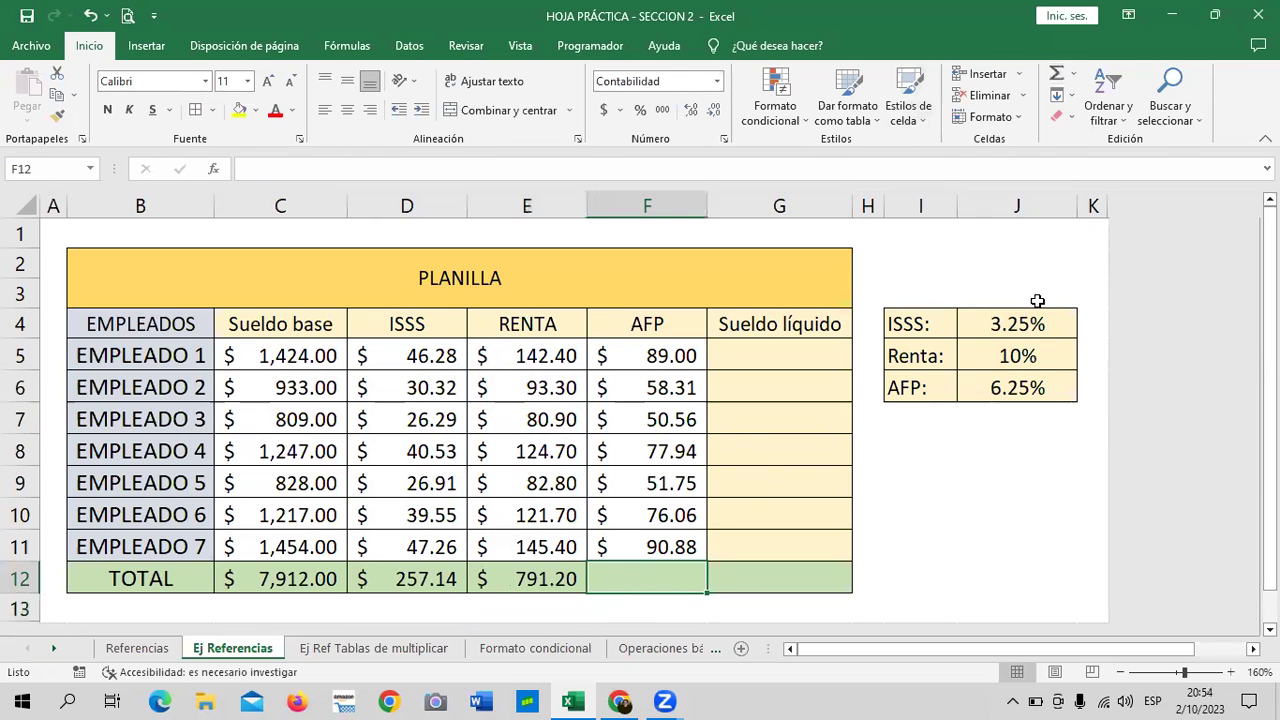
{"action": "left_click", "coordinate": [1056, 76]}
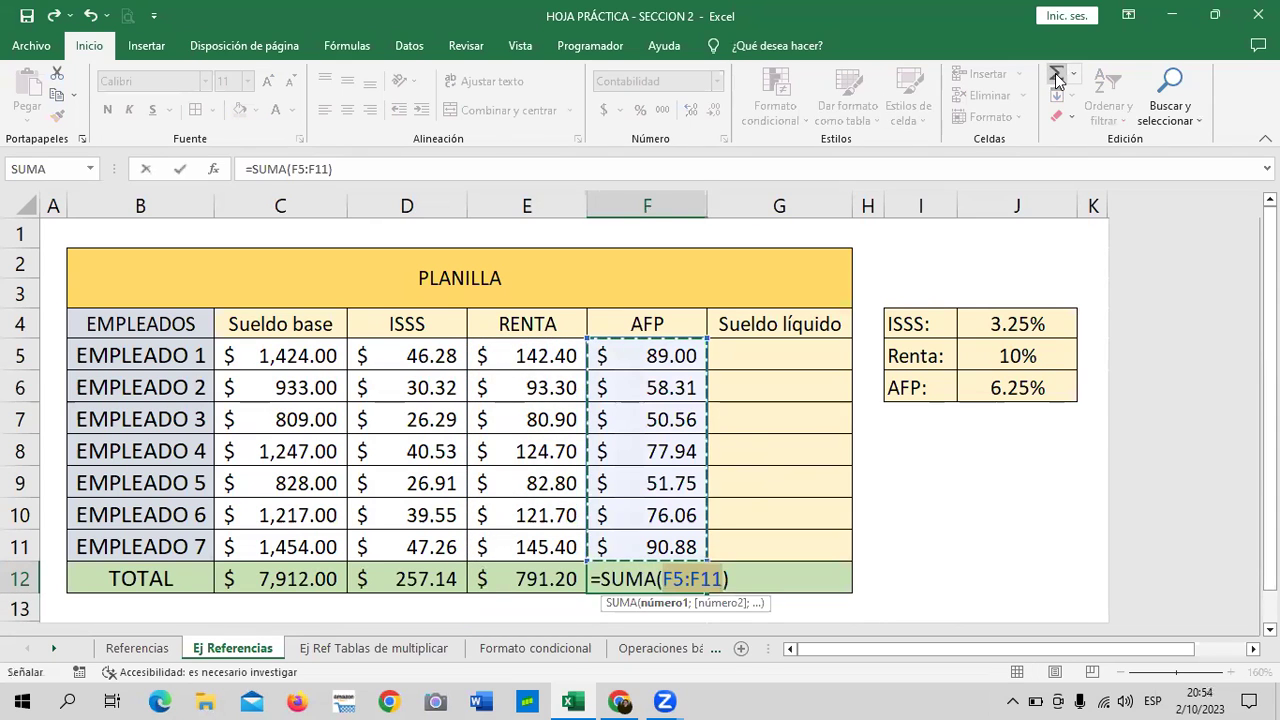
{"action": "key", "text": "Return"}
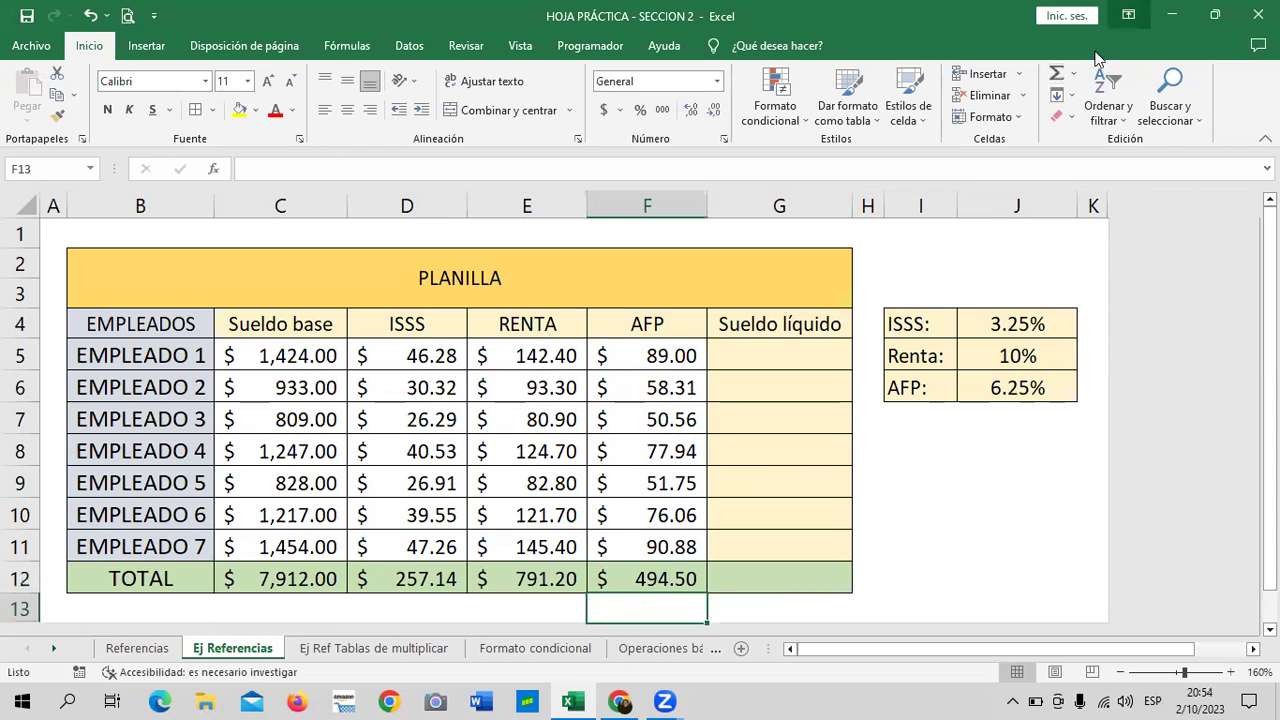
{"action": "left_click", "coordinate": [760, 352]}
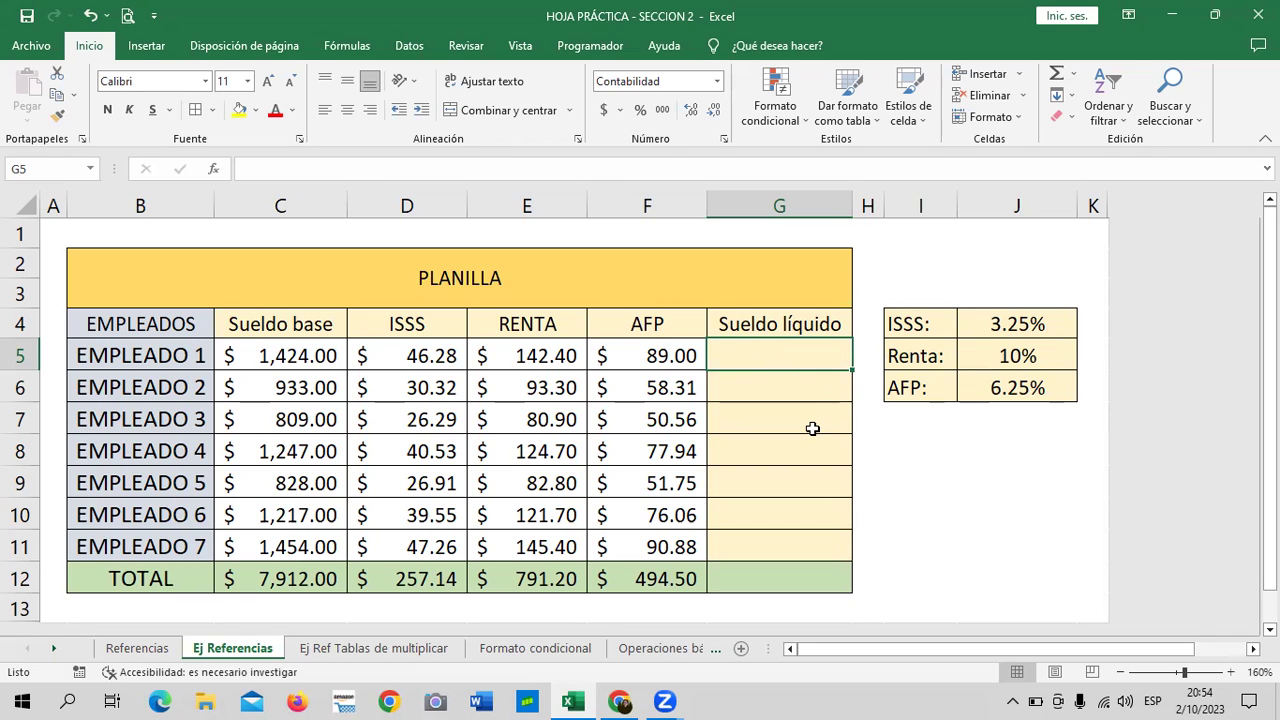
- Enter =C5-D5-E5-F5 in G5 for EMPLEADO 1's net salary of 1,146.32
{"action": "type", "text": "="}
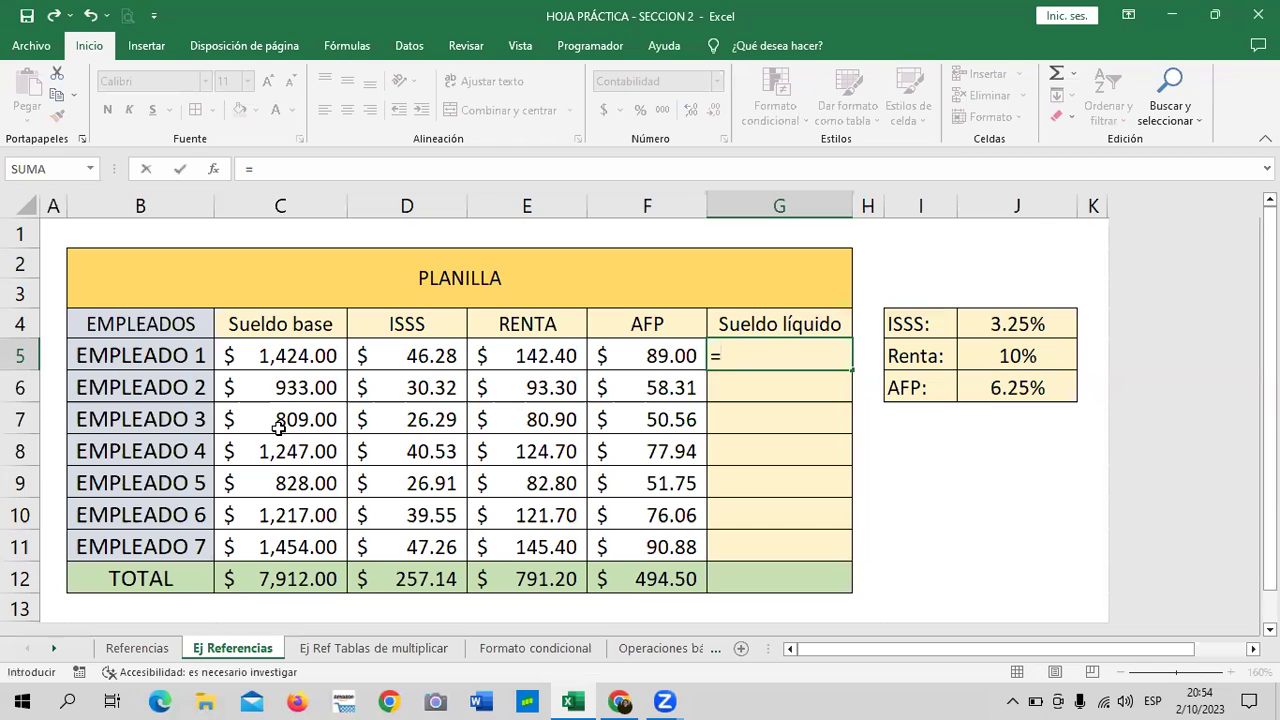
{"action": "left_click", "coordinate": [265, 356]}
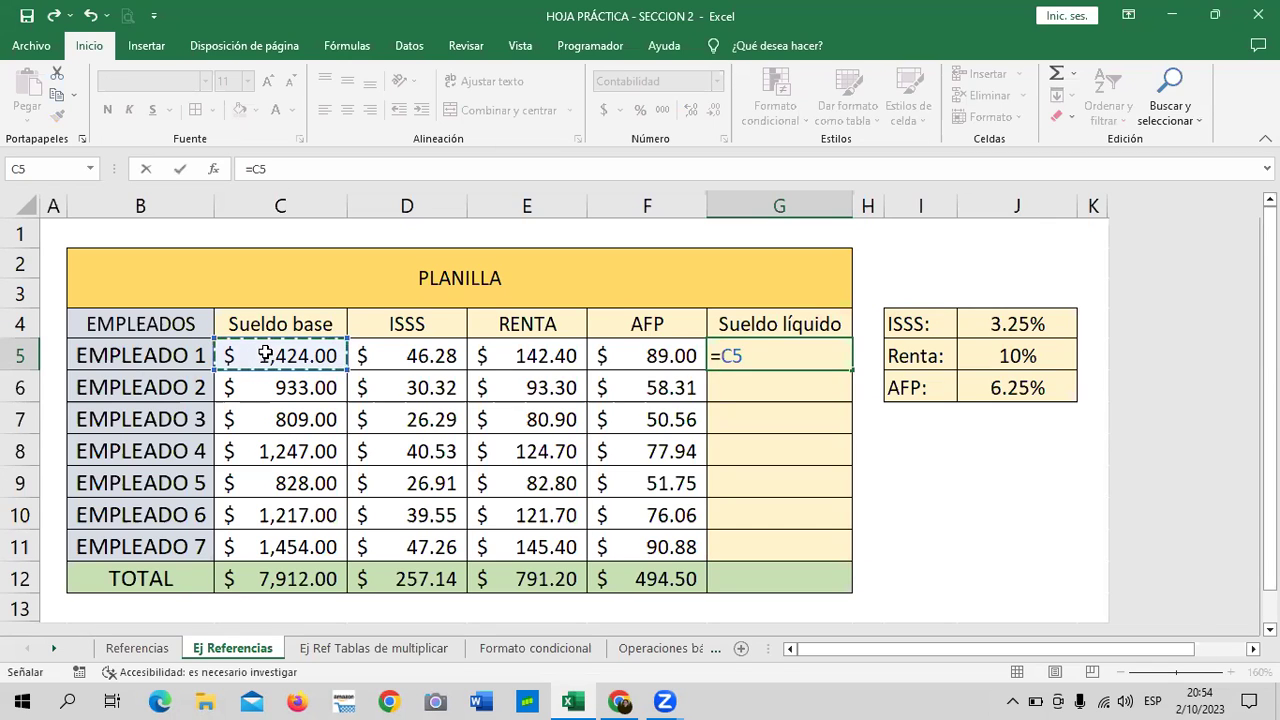
{"action": "type", "text": "-"}
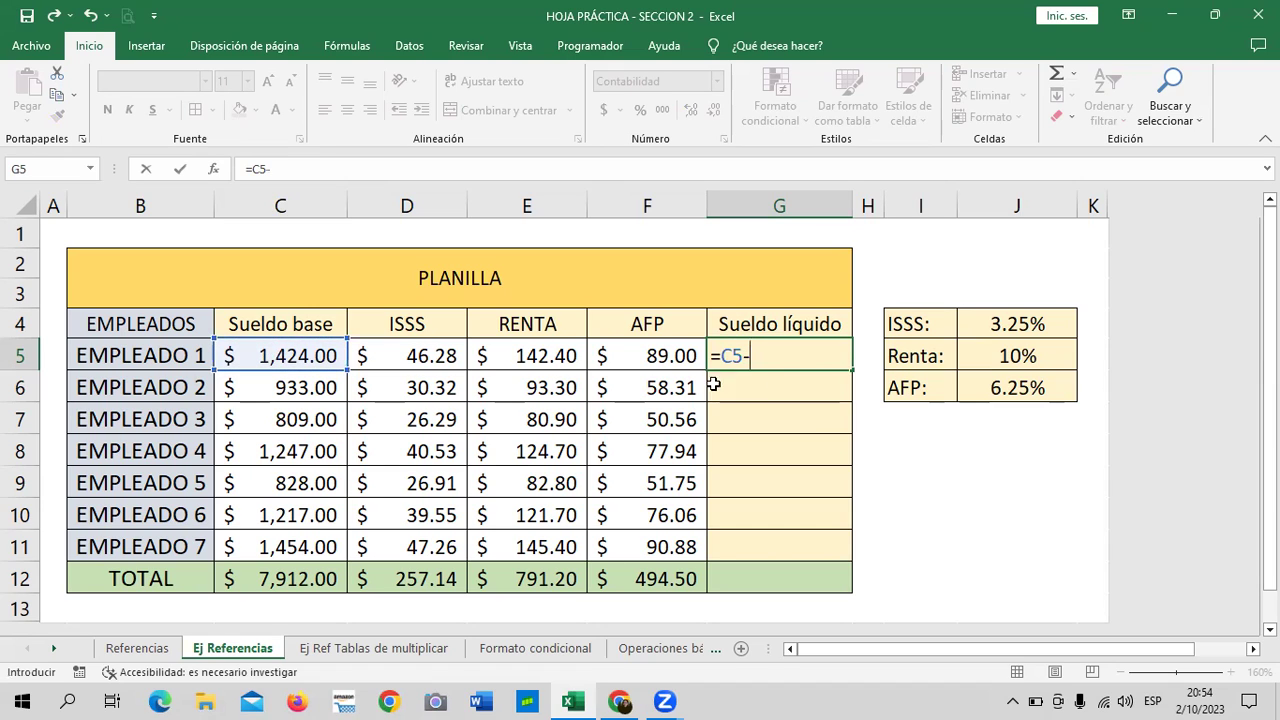
{"action": "left_click", "coordinate": [437, 355]}
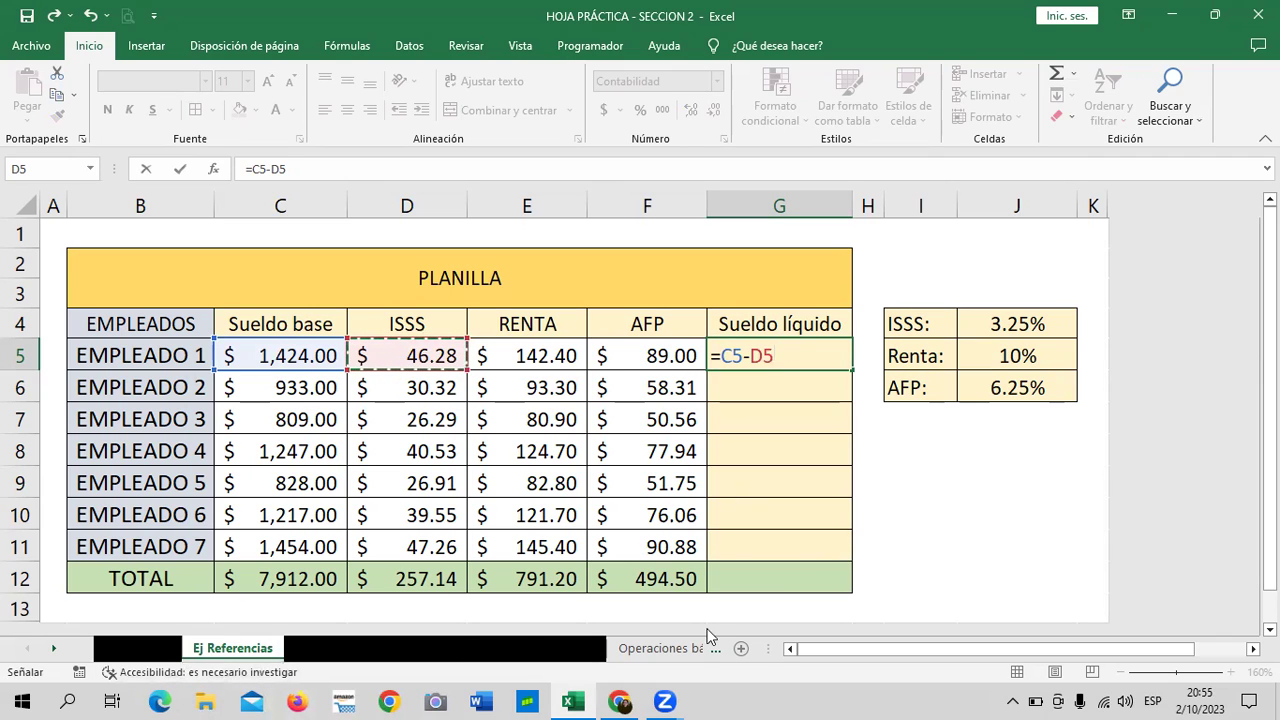
{"action": "type", "text": "-"}
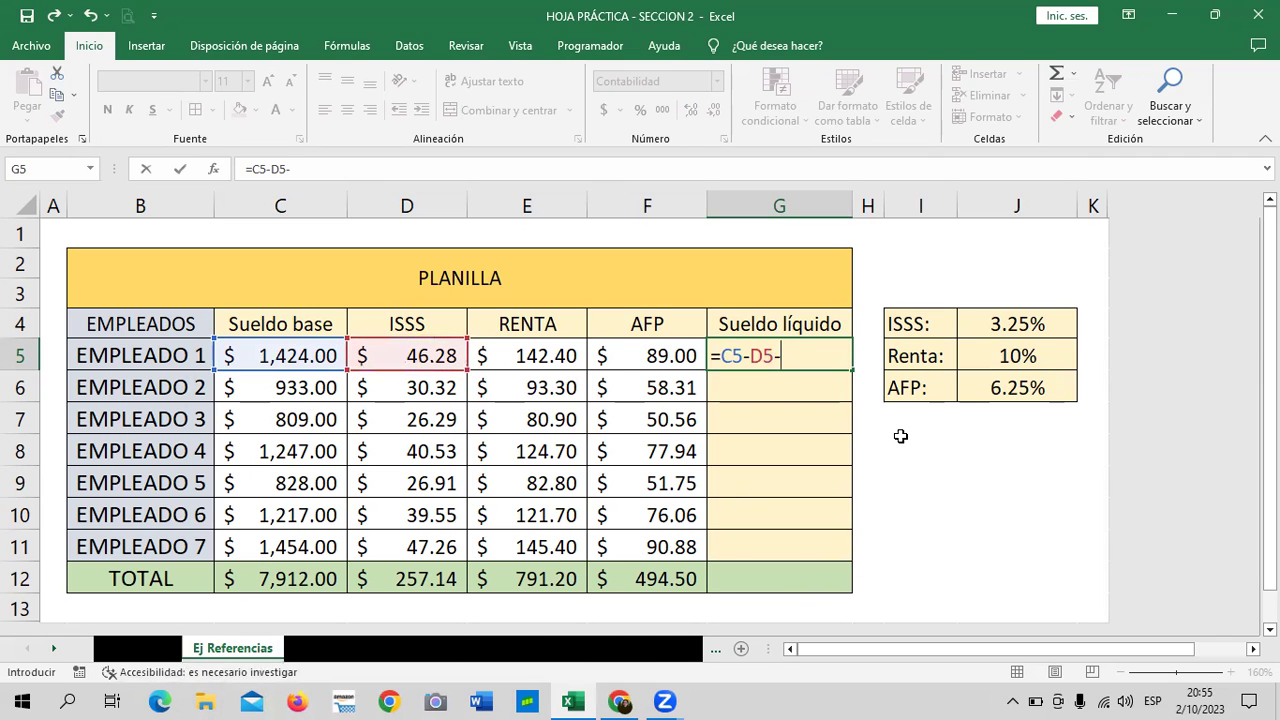
{"action": "left_click", "coordinate": [541, 355]}
{"action": "type", "text": "-"}
{"action": "left_click", "coordinate": [678, 353]}
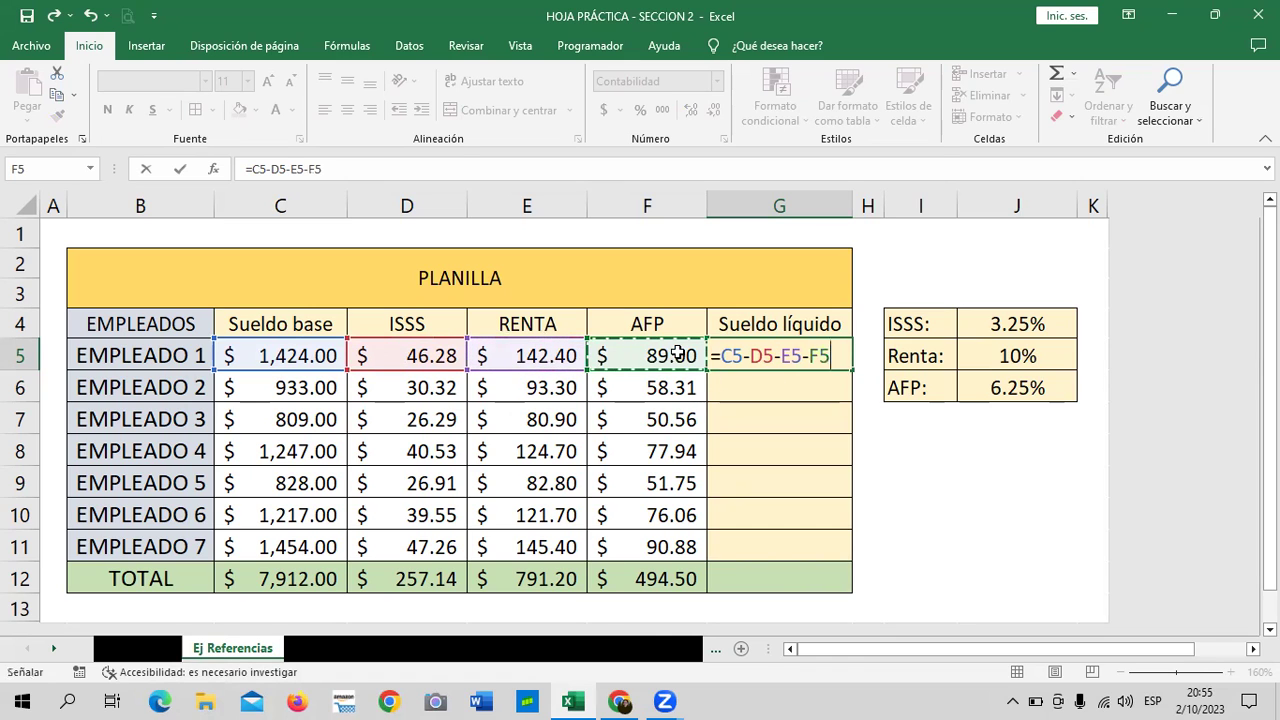
{"action": "key", "text": "Return"}
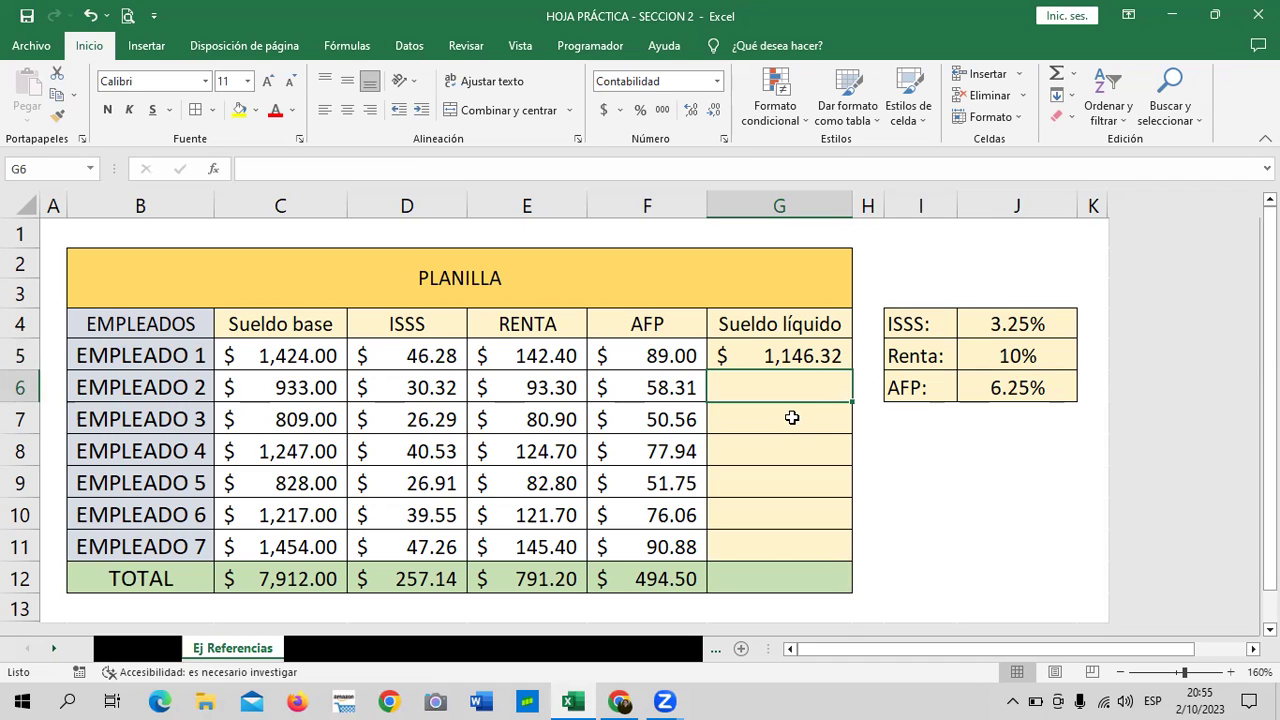
- Fill the net salary formula down to G11 and check EMPLEADO 7's formula
{"action": "left_click", "coordinate": [770, 352]}
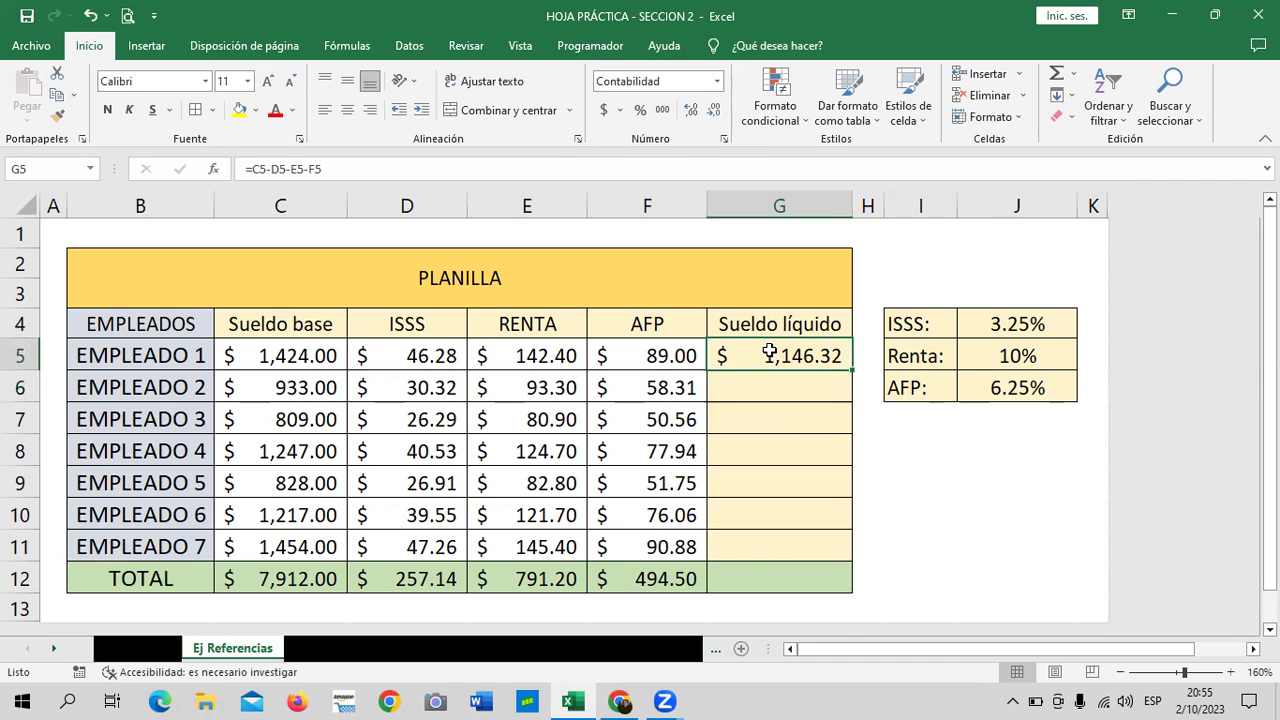
{"action": "left_click_drag", "start_coordinate": [852, 369], "coordinate": [836, 567]}
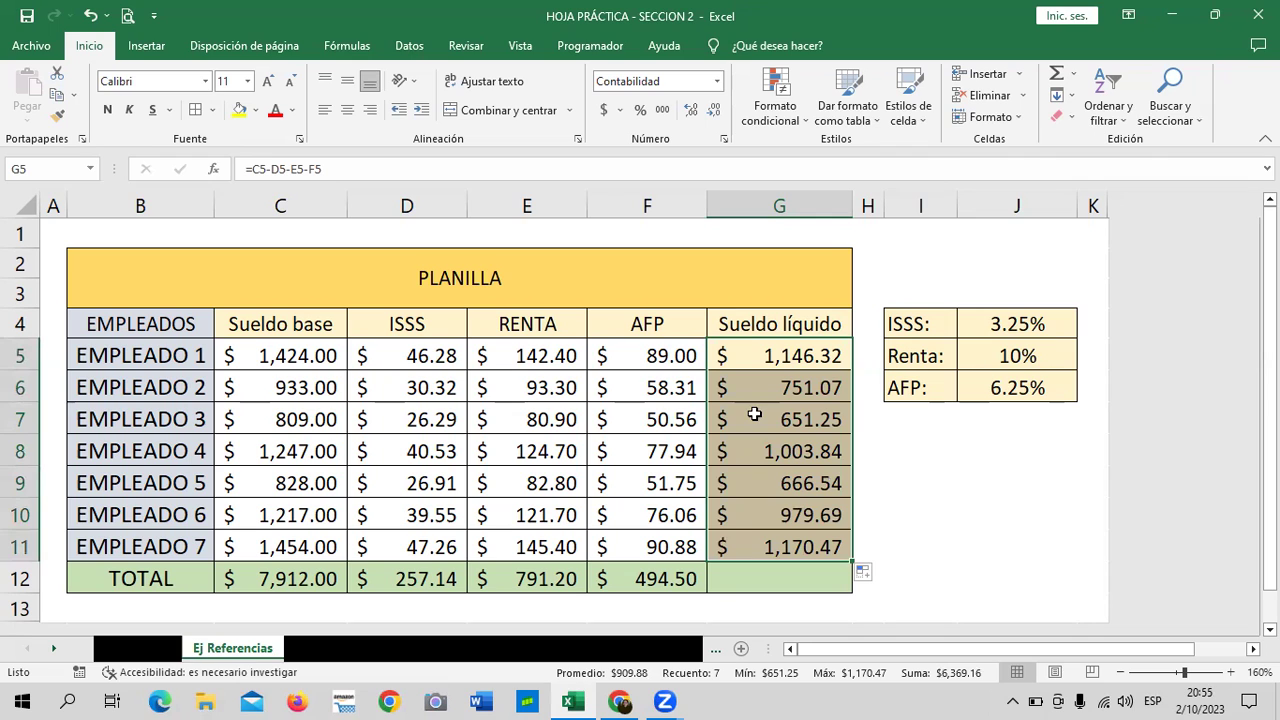
{"action": "left_click", "coordinate": [788, 556]}
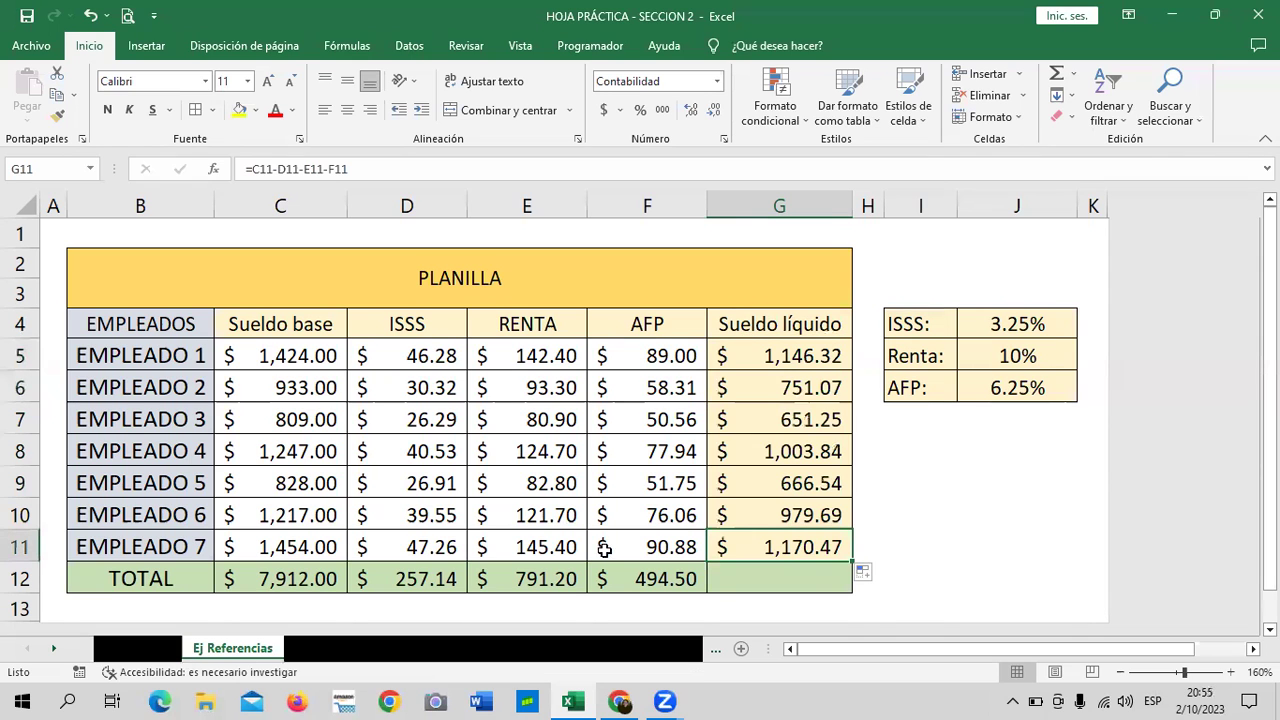
{"action": "left_click", "coordinate": [560, 170]}
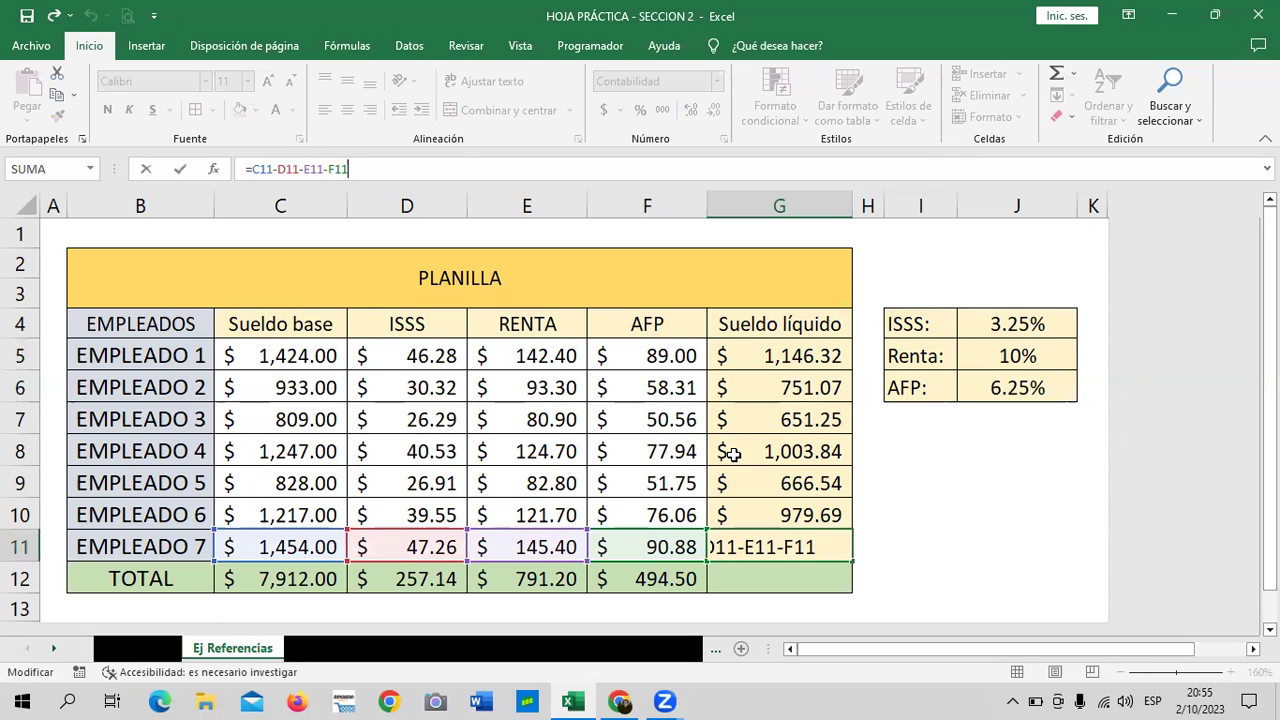
{"action": "key", "text": "Return"}
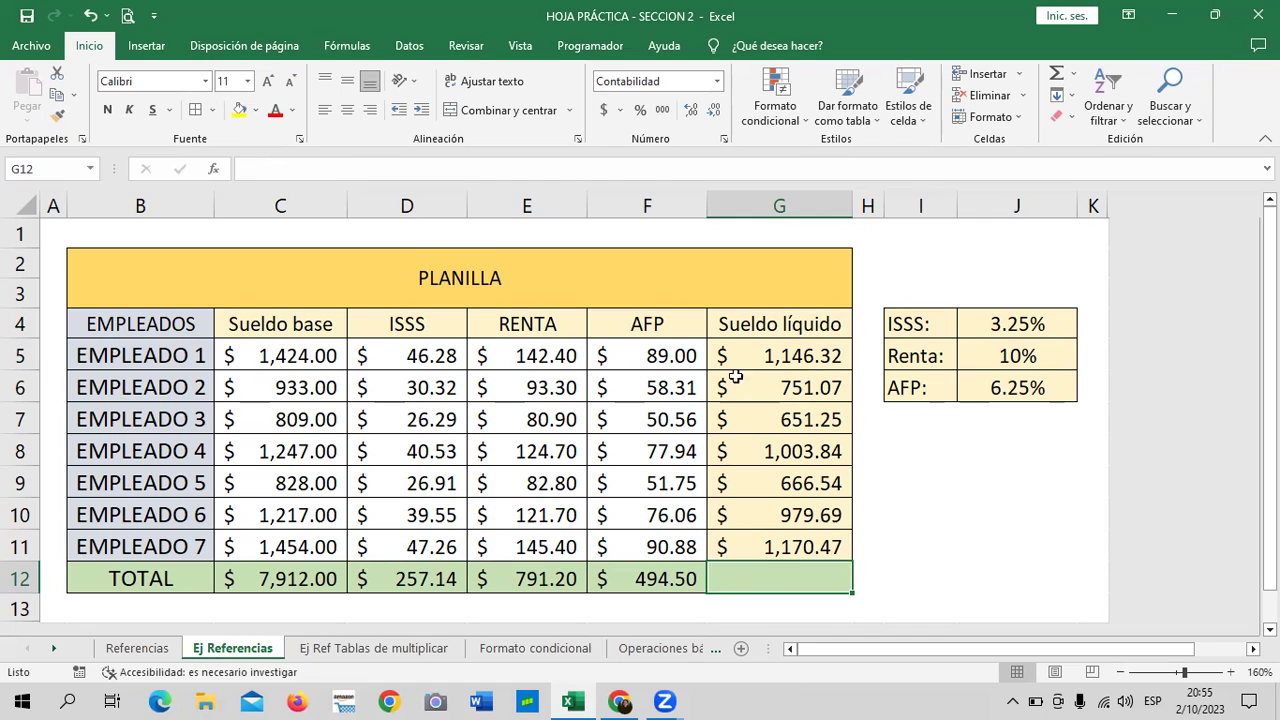
- Total the Sueldo líquido column (6,369.16), then review the ISSS 3.25%, Renta 10% and AFP 6.25% rates
{"action": "left_click", "coordinate": [1055, 76]}
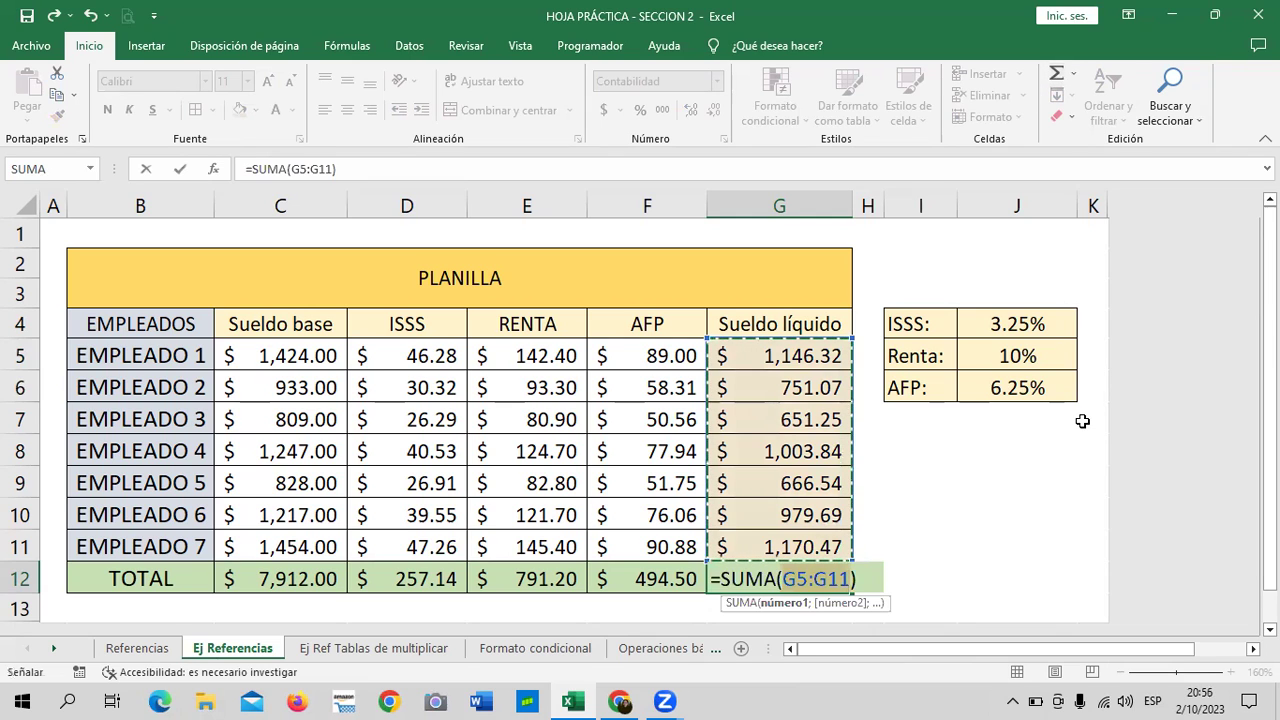
{"action": "key", "text": "Return"}
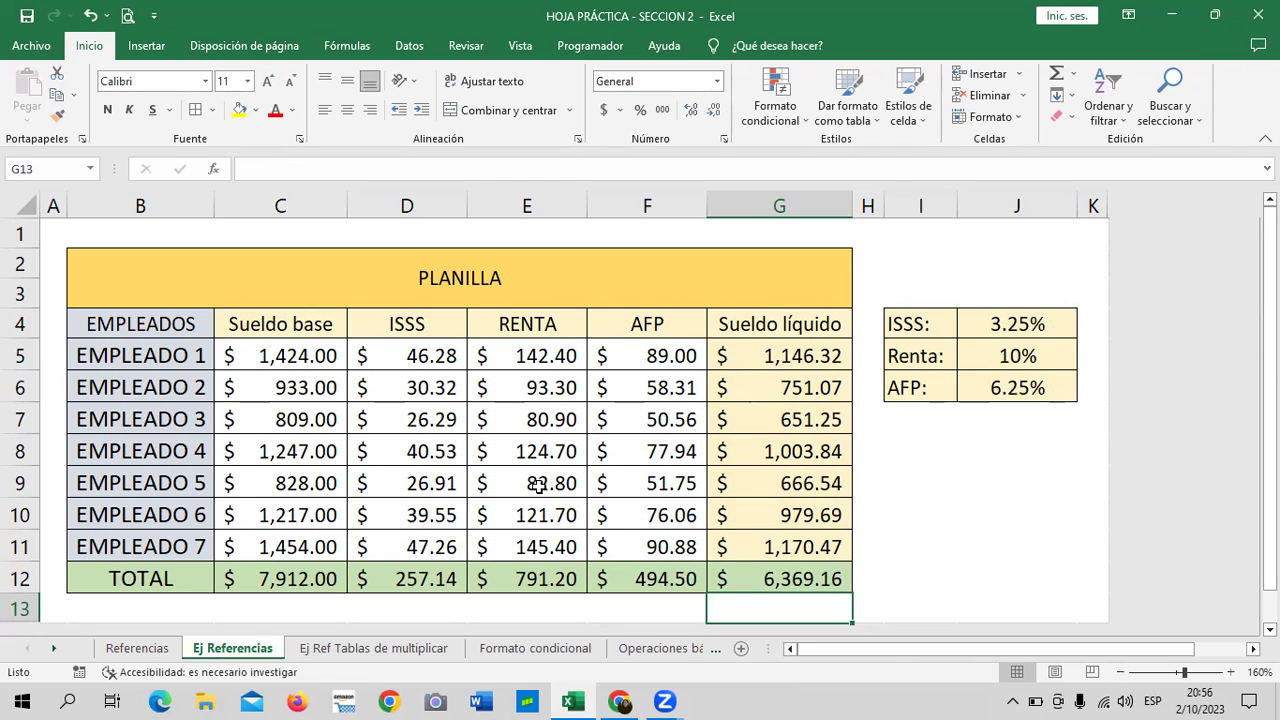
{"action": "left_click", "coordinate": [922, 484]}
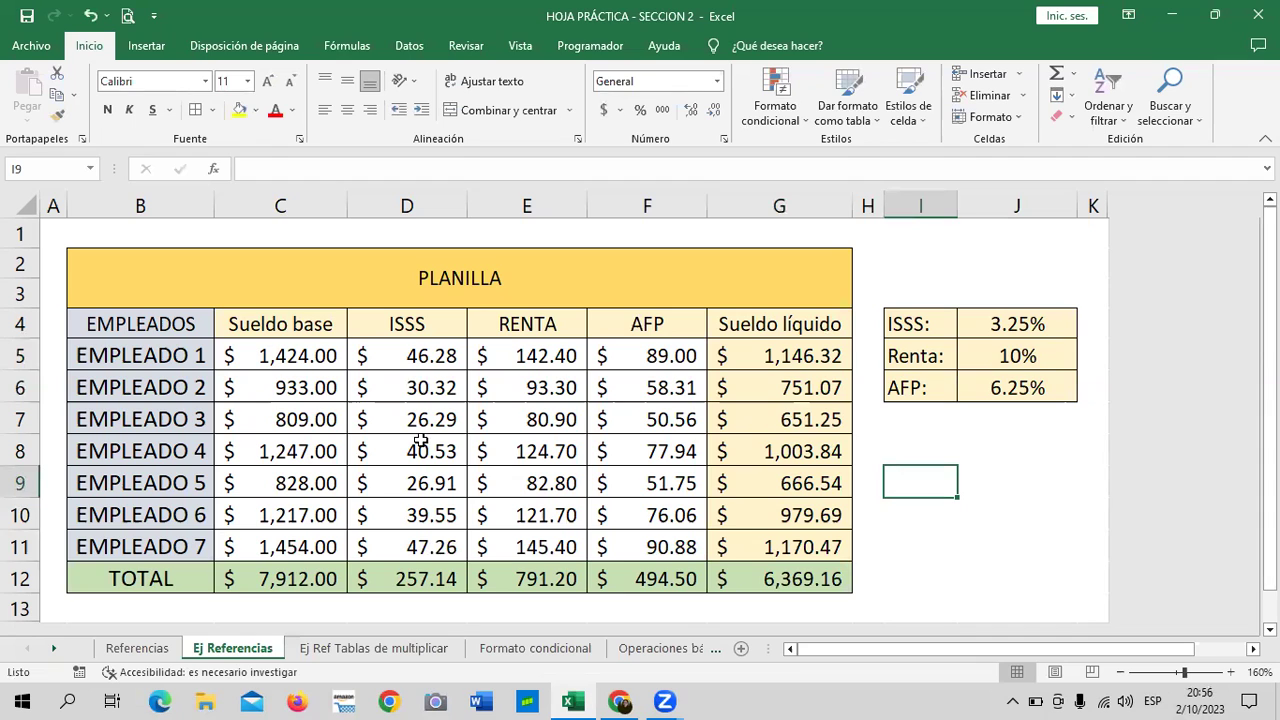
{"action": "left_click", "coordinate": [965, 333]}
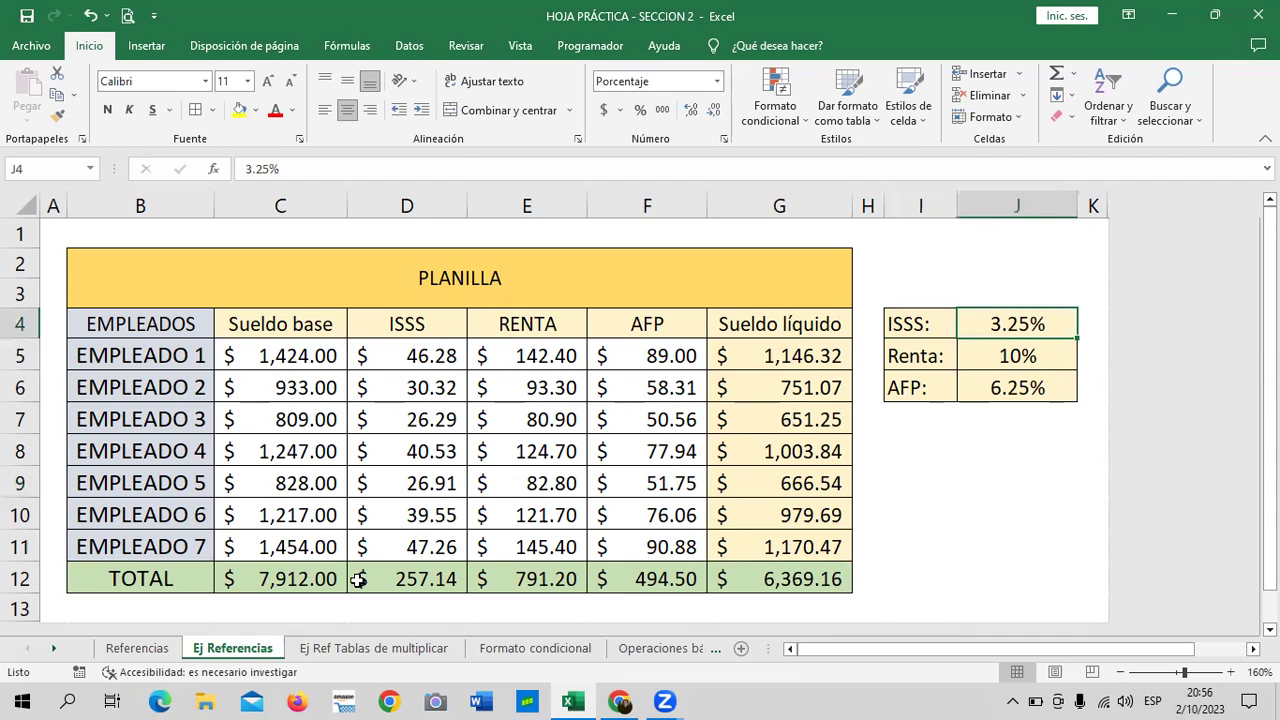
{"action": "left_click", "coordinate": [986, 352]}
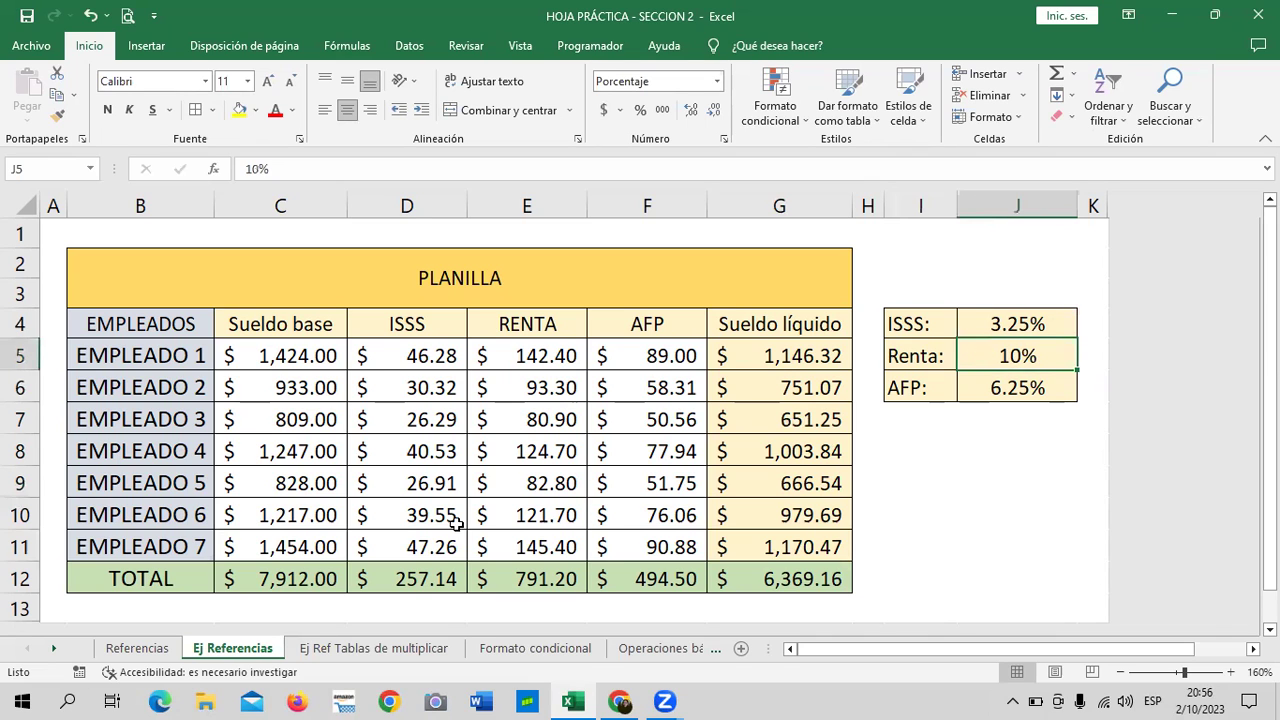
{"action": "left_click", "coordinate": [1002, 388]}
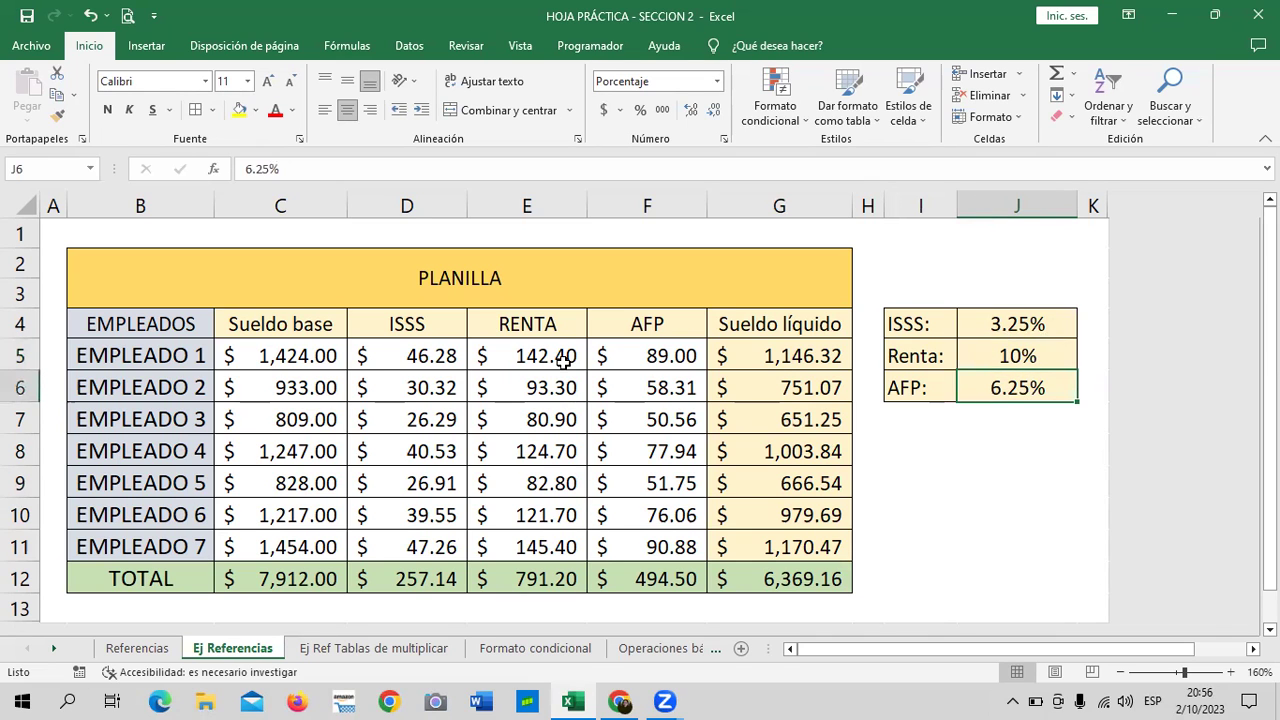
- On Referencias, zoom to 140% and review PRODUCTO 1's 71 price, 1.25 factor and $M$5 formula
{"action": "left_click", "coordinate": [138, 648]}
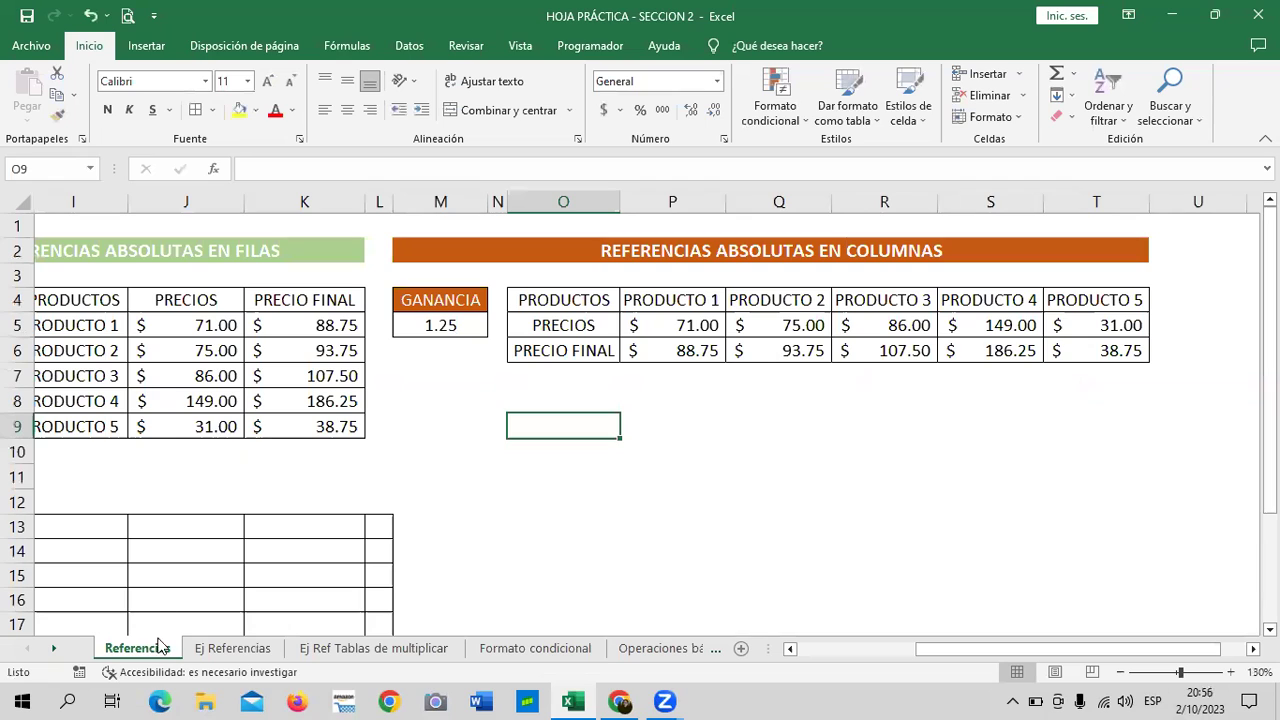
{"action": "left_click", "coordinate": [692, 326]}
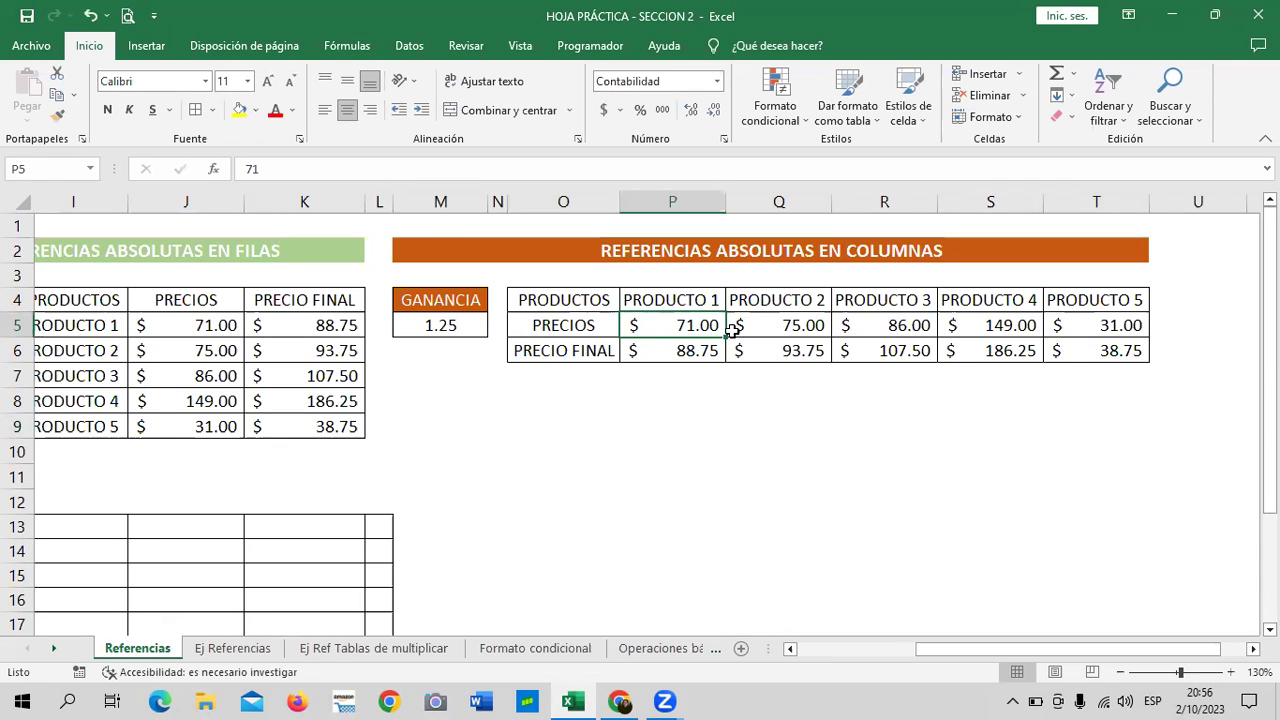
{"action": "left_click", "coordinate": [458, 324]}
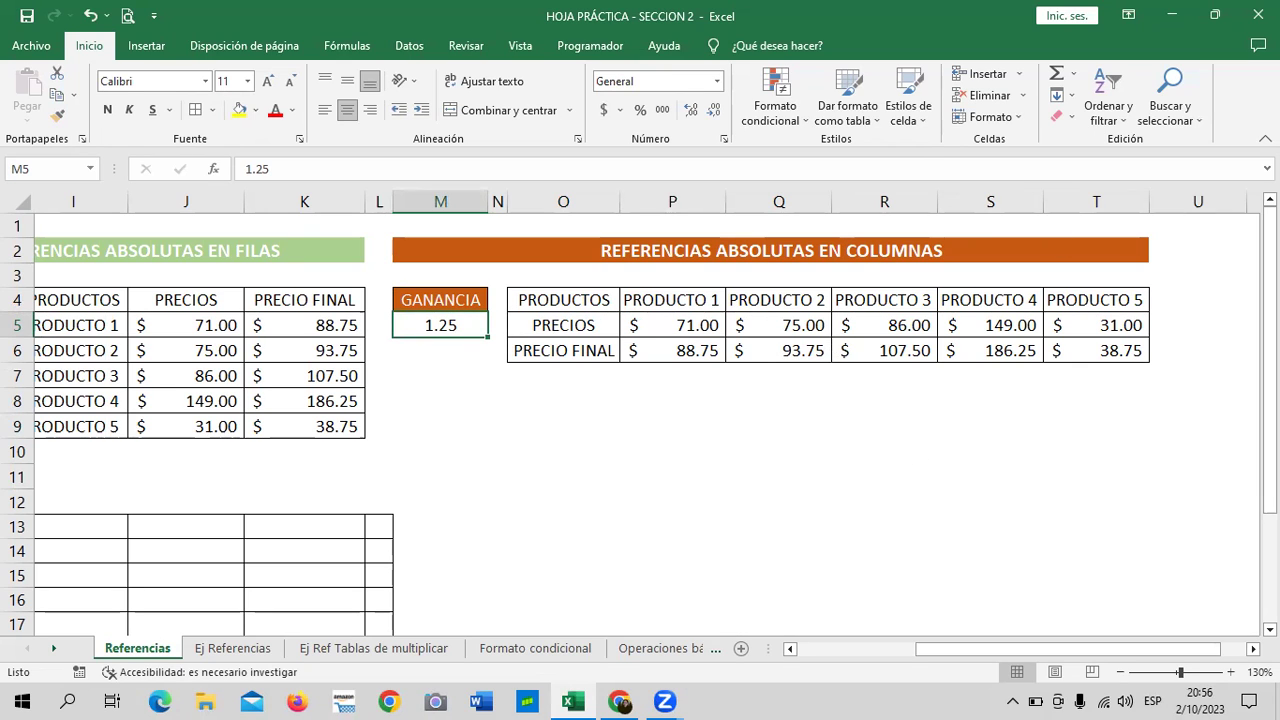
{"action": "left_click", "coordinate": [1230, 672]}
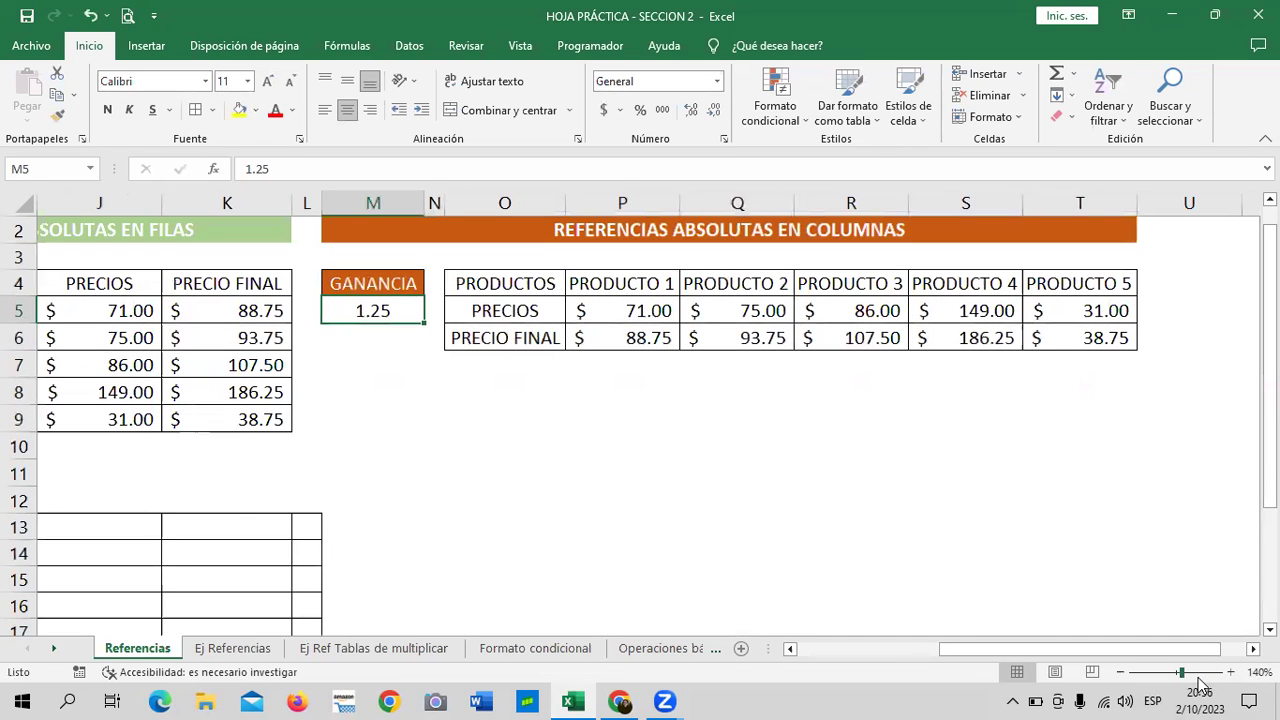
{"action": "scroll", "coordinate": [944, 532], "scroll_direction": "up", "scroll_amount": 1}
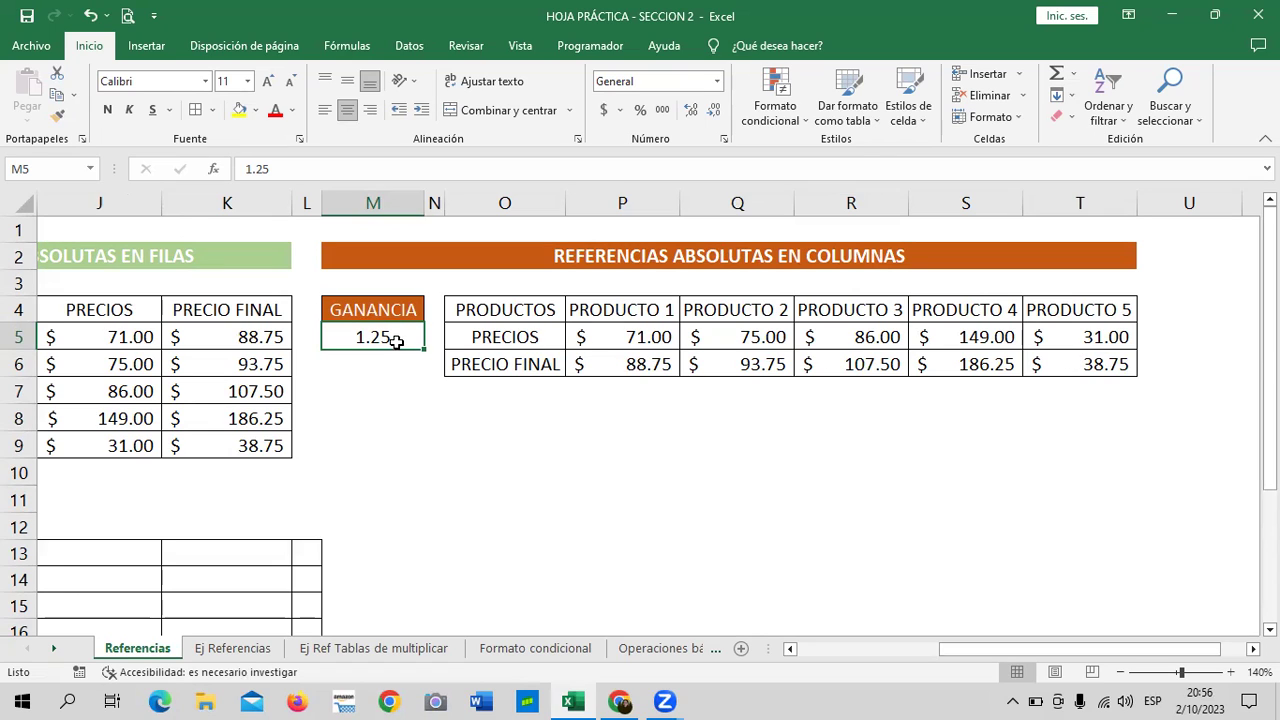
{"action": "left_click", "coordinate": [608, 368]}
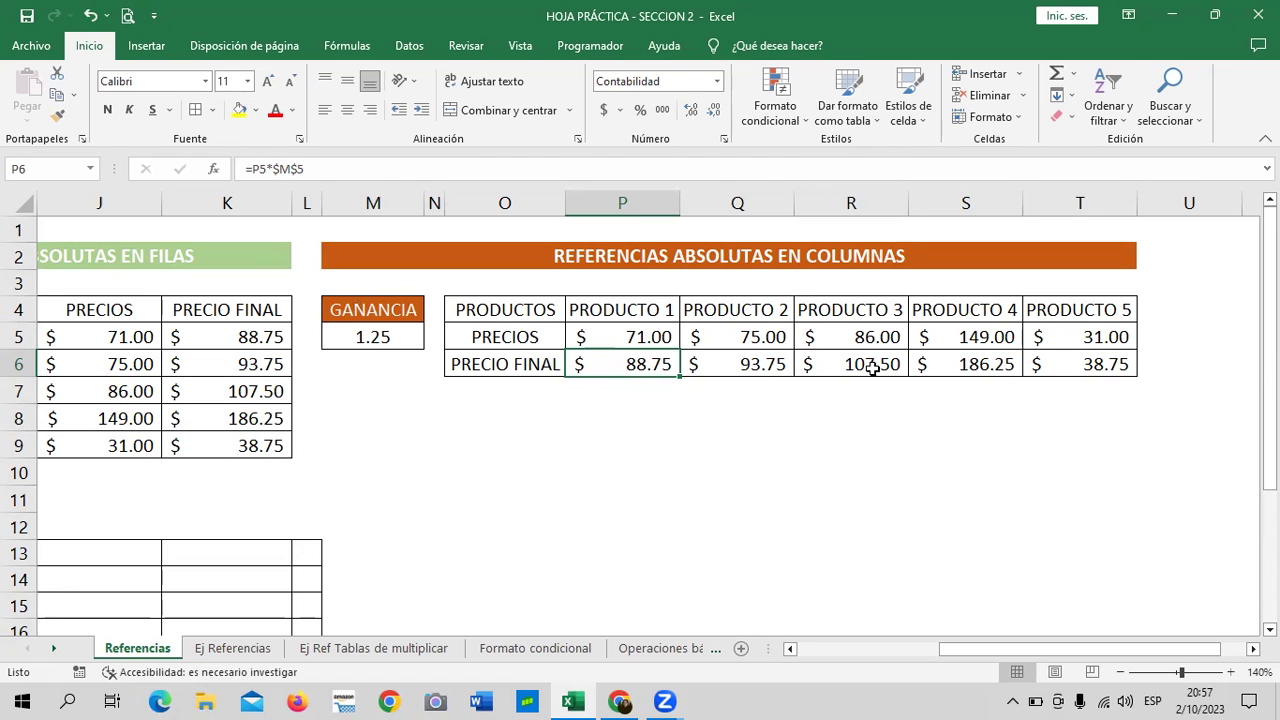
- Review the column table's PRODUCTO 1 price, 125% GANANCIA rate and =J5*$G$5 formula
{"action": "left_click_drag", "start_coordinate": [955, 655], "coordinate": [840, 648]}
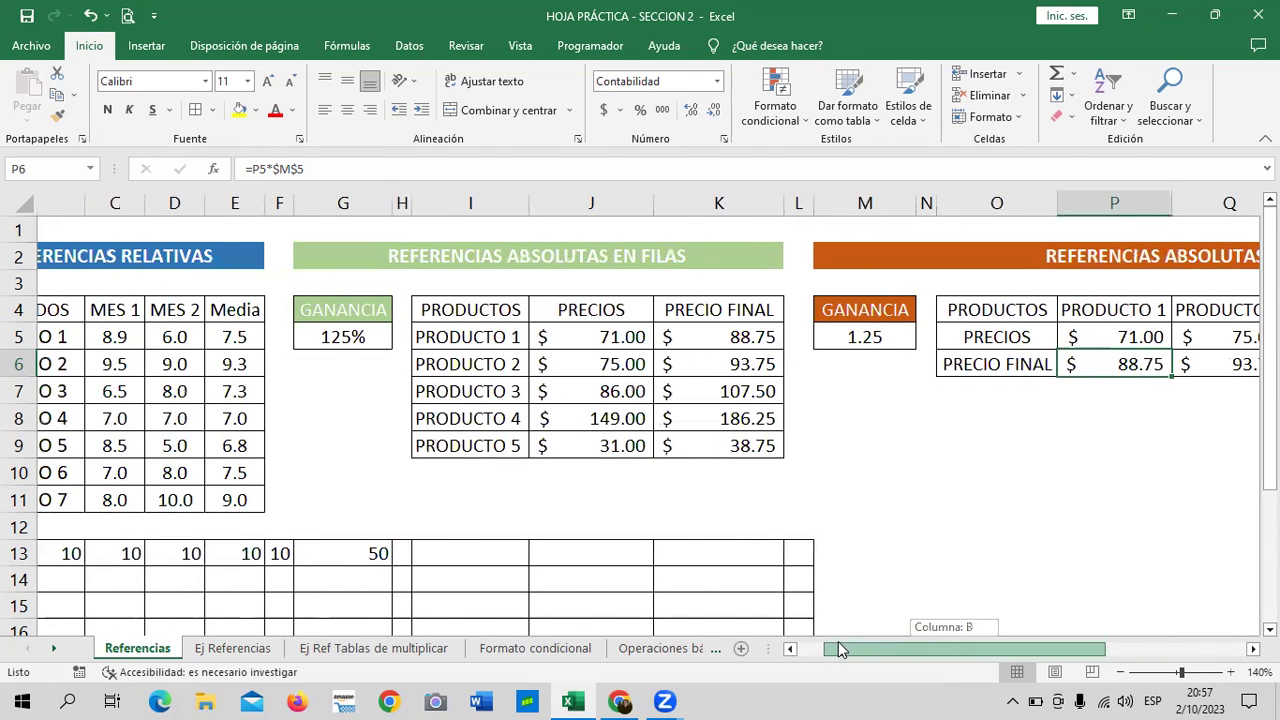
{"action": "left_click", "coordinate": [612, 340]}
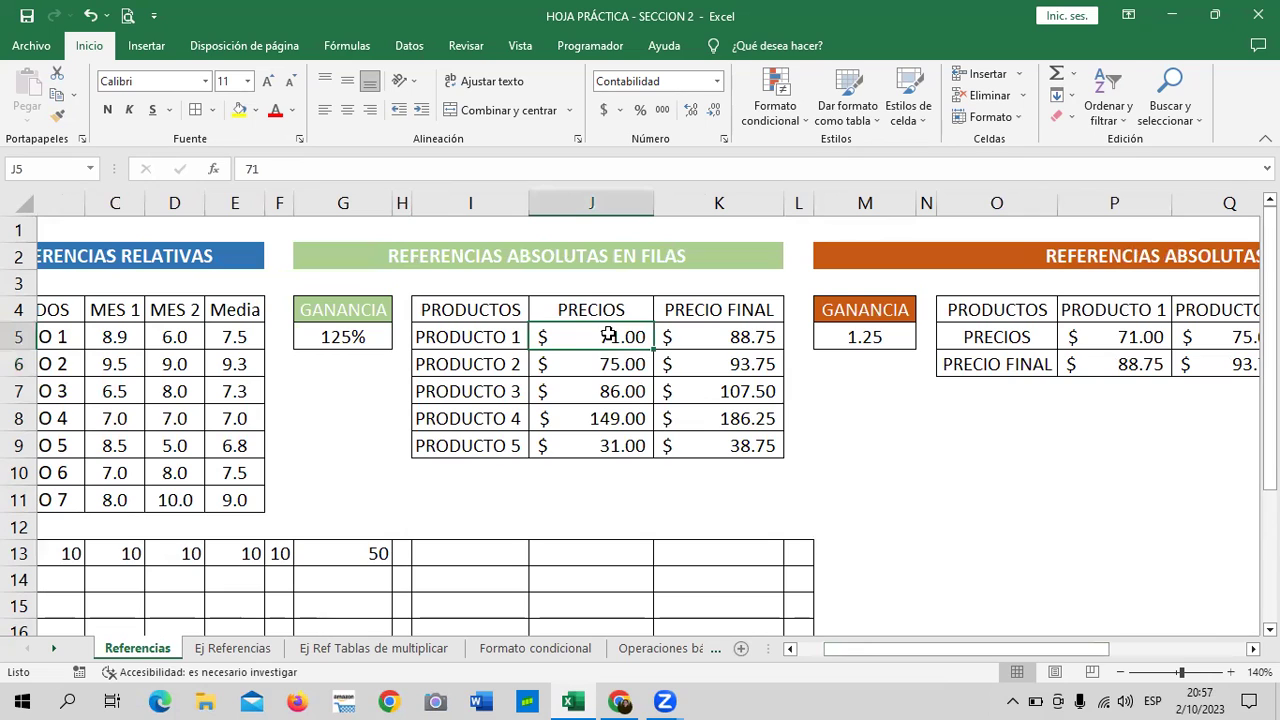
{"action": "left_click", "coordinate": [327, 336]}
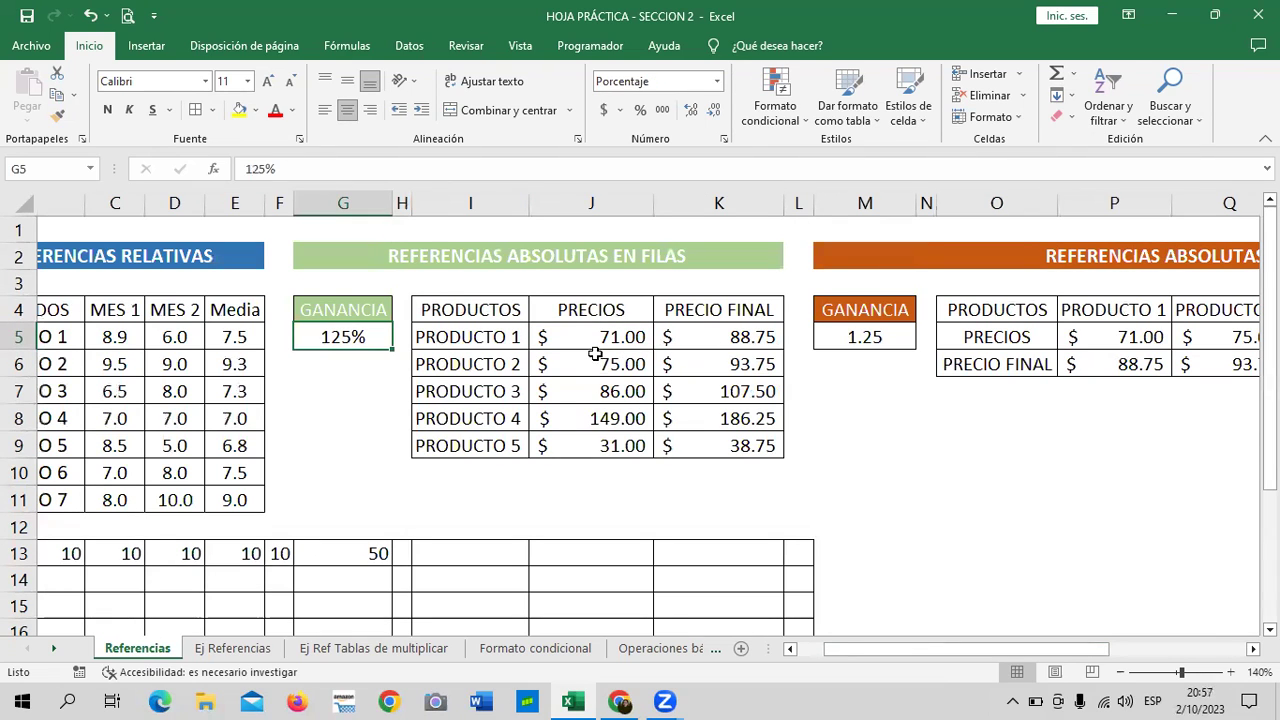
{"action": "left_click", "coordinate": [720, 341]}
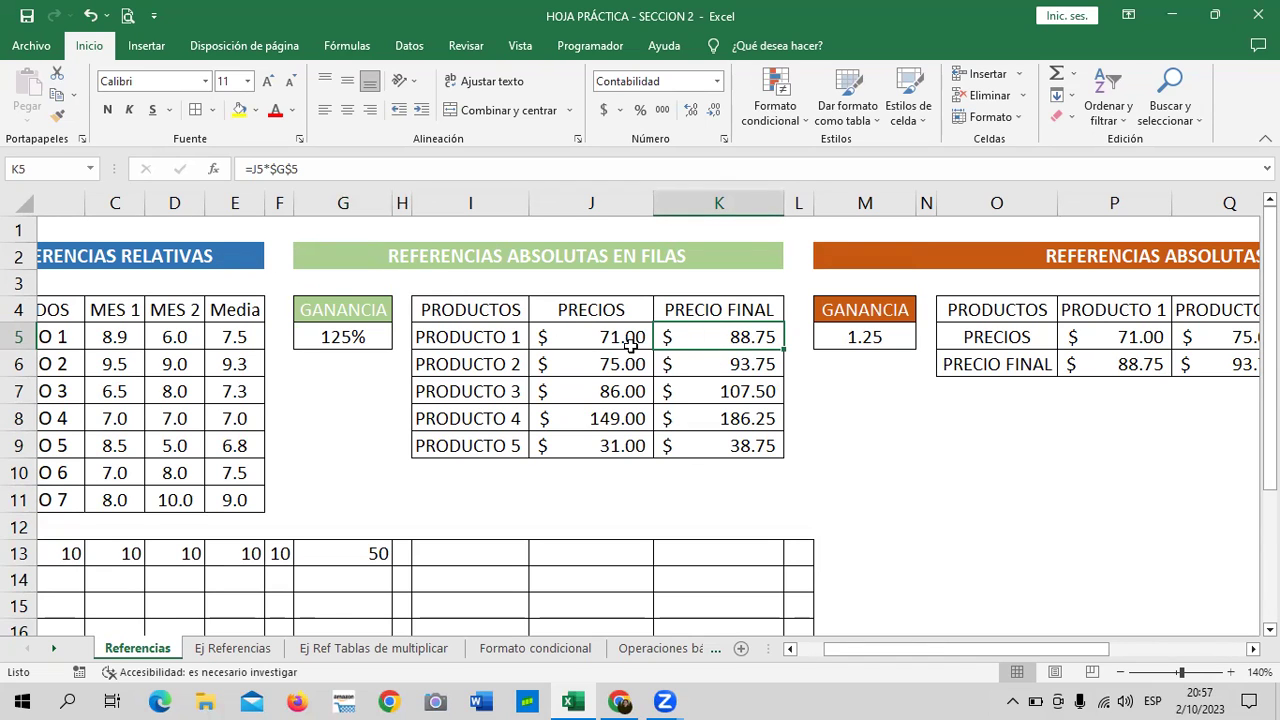
{"action": "left_click", "coordinate": [608, 336]}
{"action": "left_click", "coordinate": [698, 337]}
{"action": "left_click", "coordinate": [879, 338]}
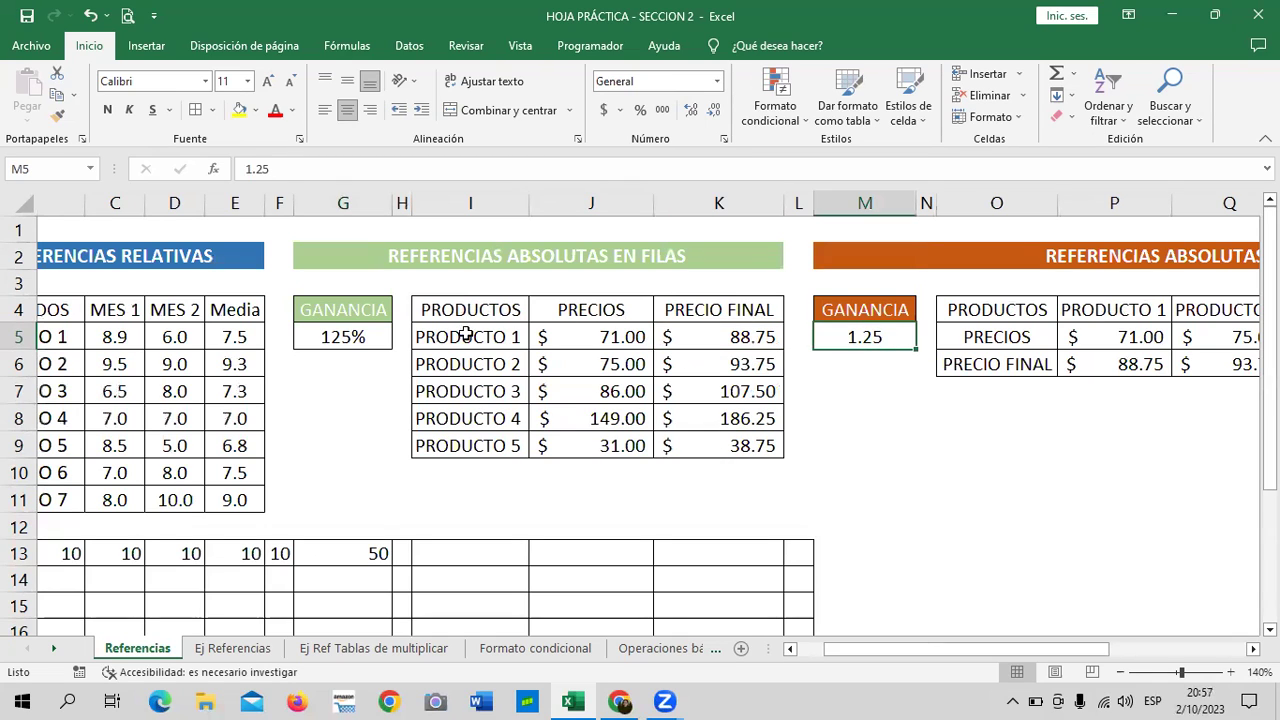
{"action": "left_click", "coordinate": [352, 340]}
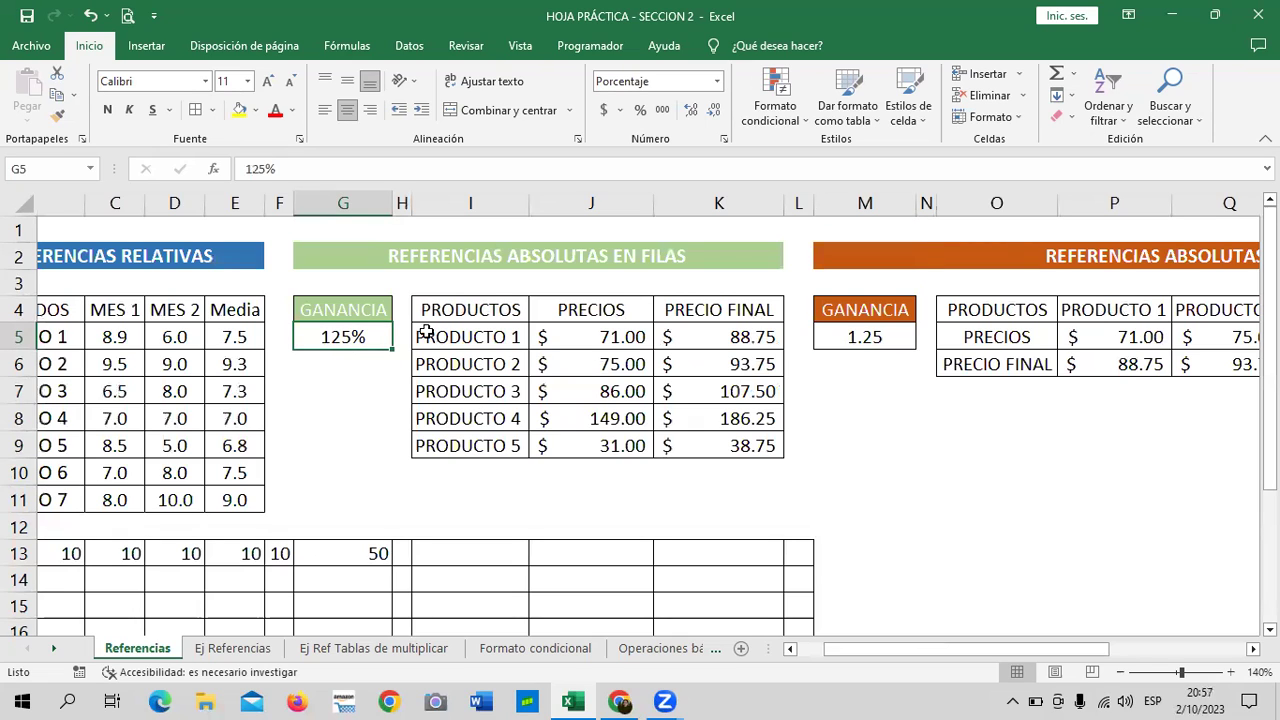
{"action": "left_click", "coordinate": [852, 338]}
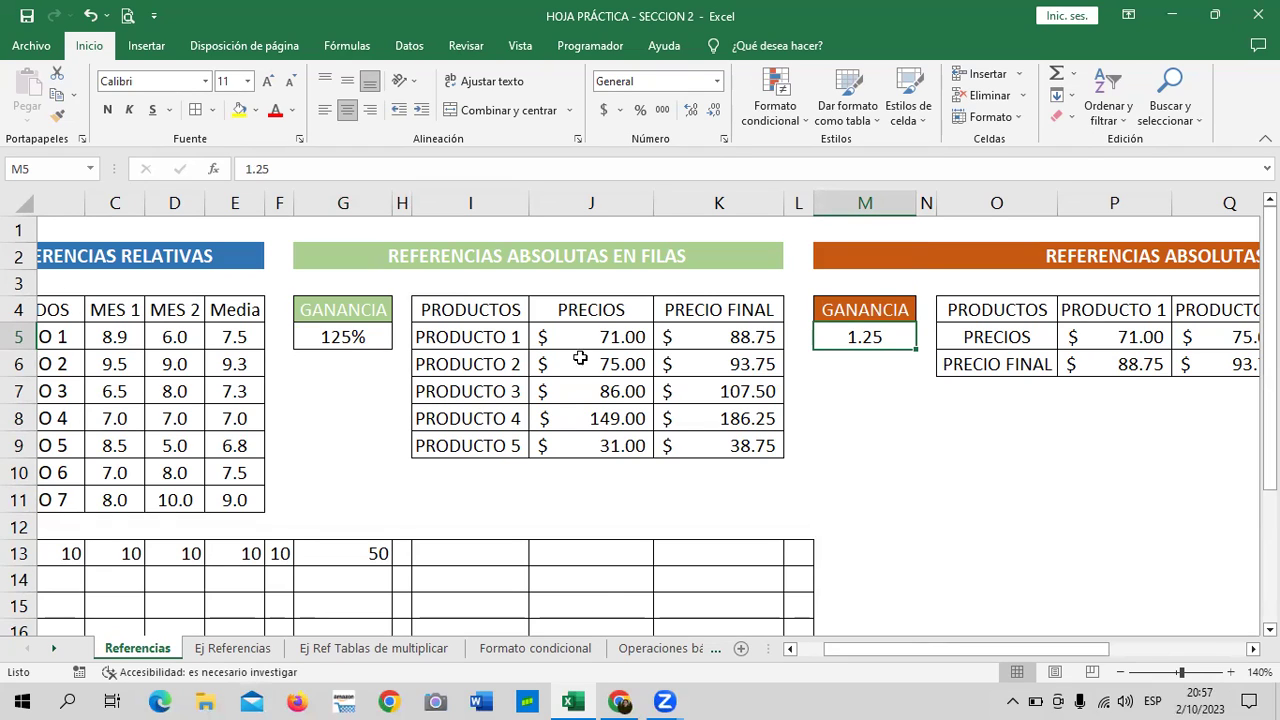
- Compare Referencias' G5 rate with Ej Referencias, ending on EMPLEADO 1's Sueldo base
{"action": "left_click", "coordinate": [260, 652]}
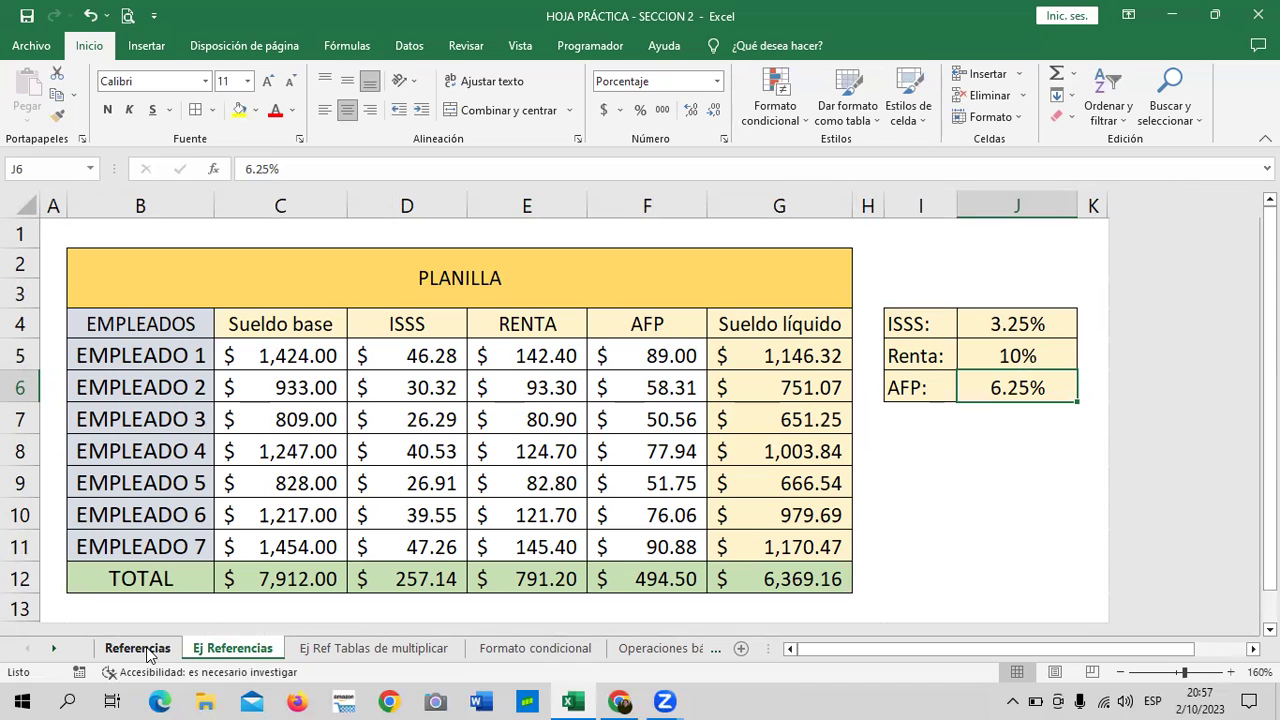
{"action": "left_click", "coordinate": [147, 652]}
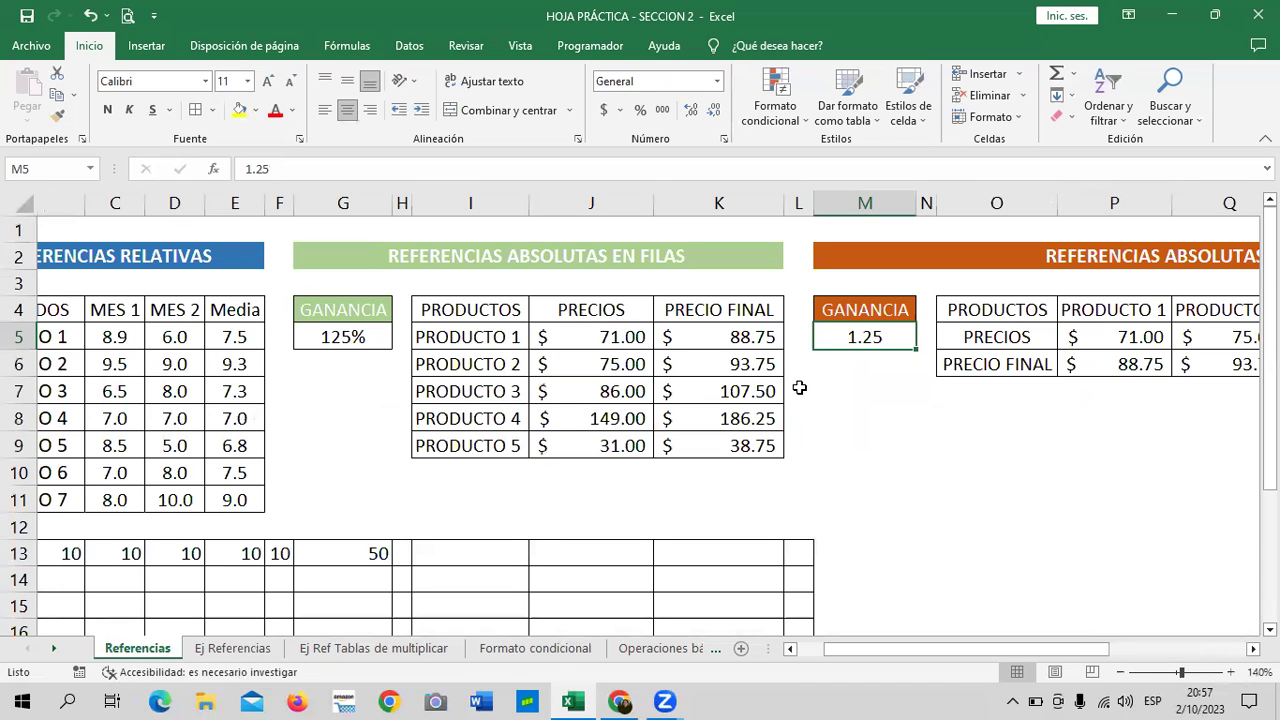
{"action": "left_click", "coordinate": [258, 650]}
{"action": "left_click", "coordinate": [152, 650]}
{"action": "left_click", "coordinate": [362, 337]}
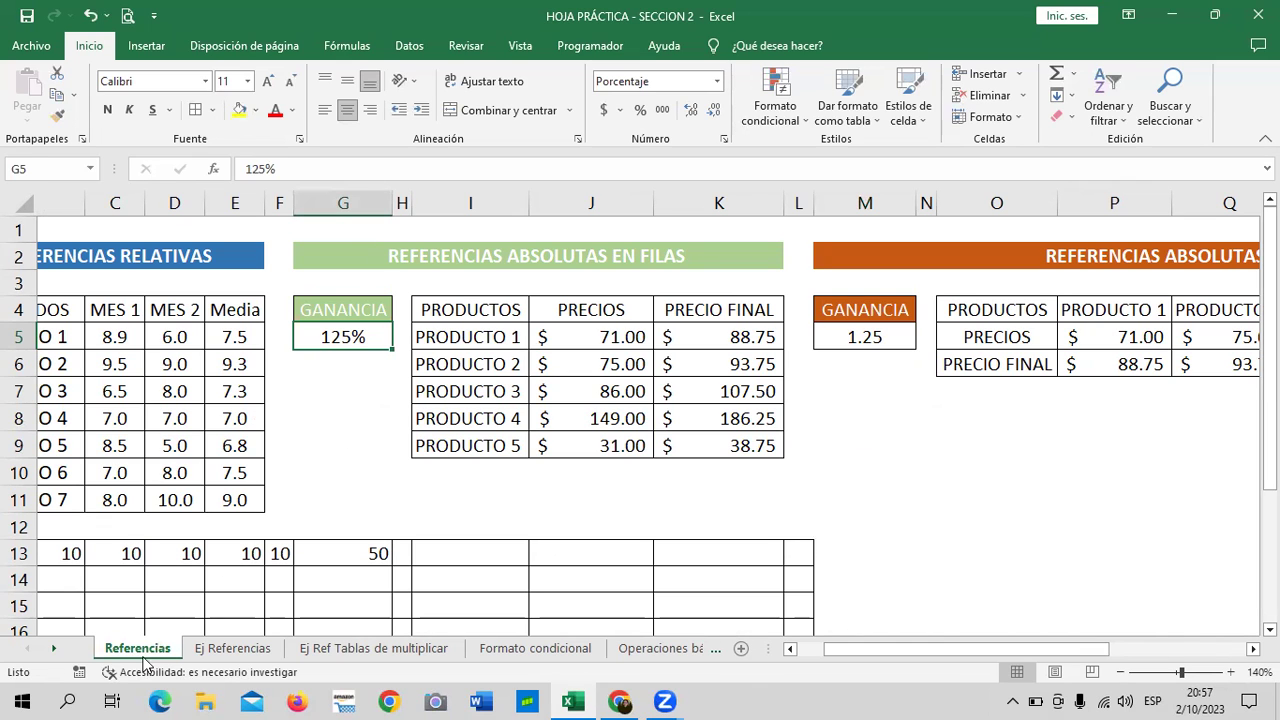
{"action": "left_click", "coordinate": [225, 650]}
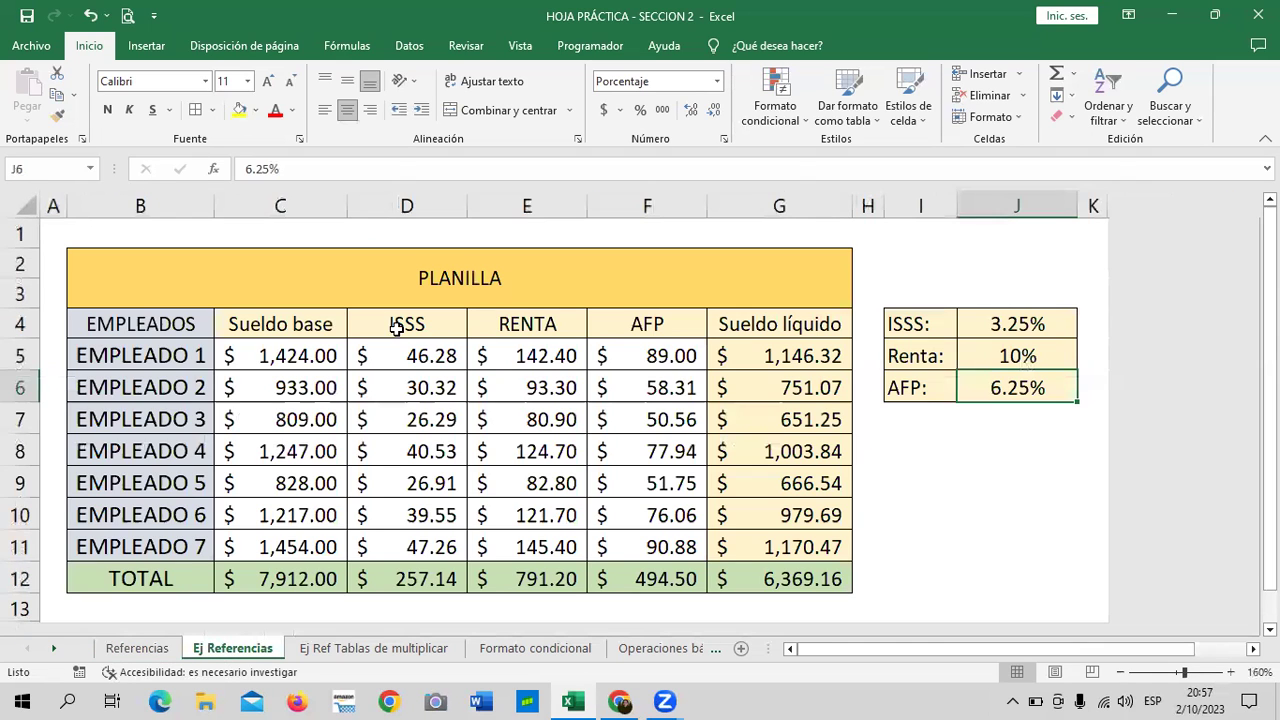
{"action": "left_click", "coordinate": [284, 357]}
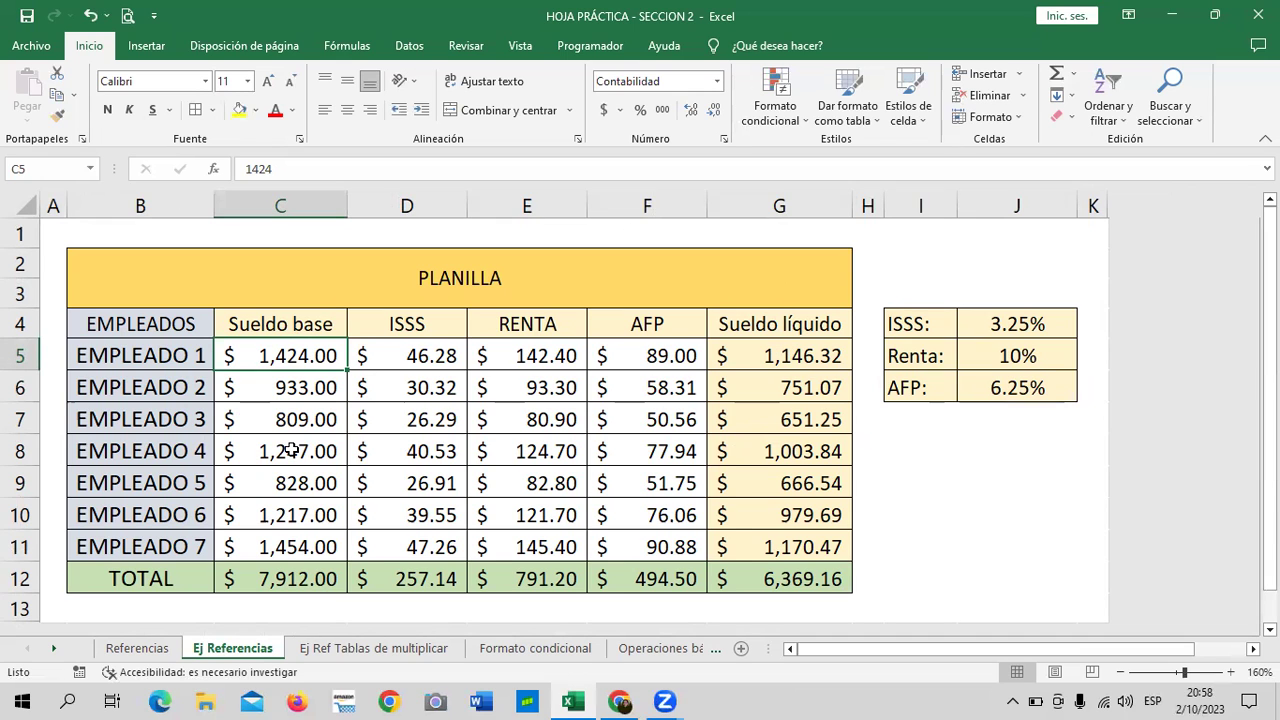
- View PRODUCTO 1's final price formula on Referencias, then return to Ej Referencias
{"action": "left_click", "coordinate": [137, 648]}
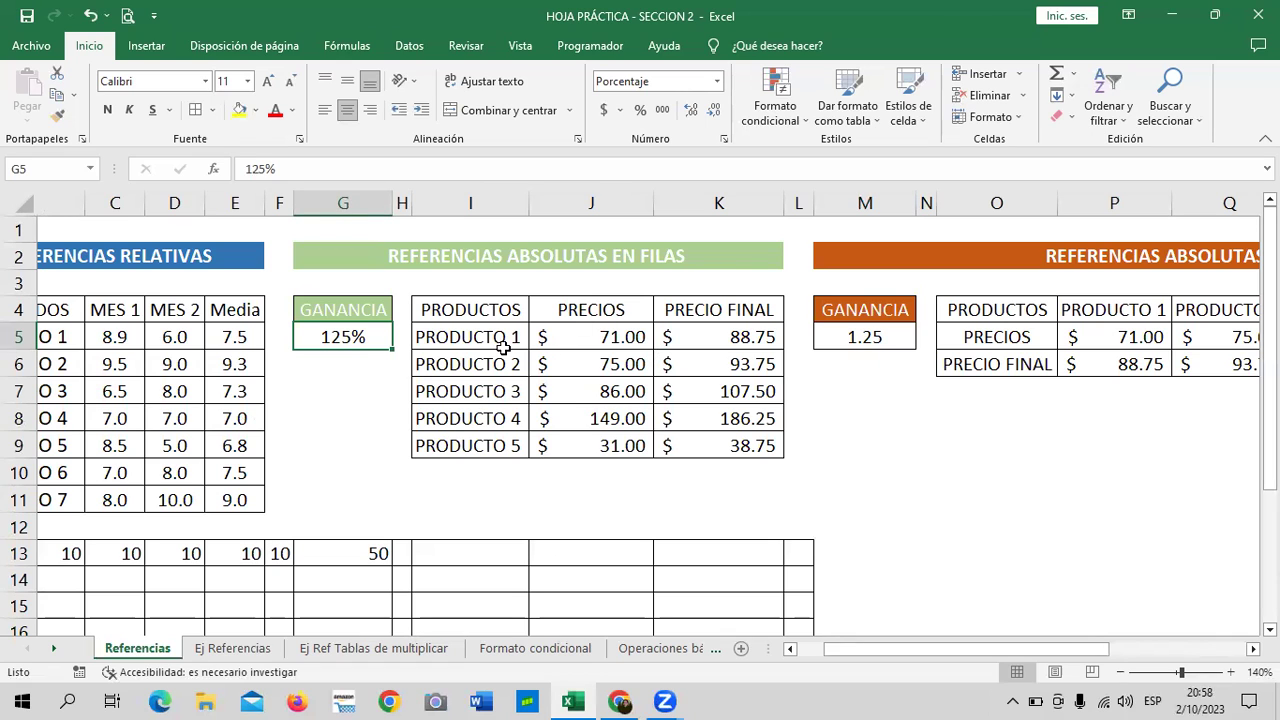
{"action": "left_click", "coordinate": [572, 334]}
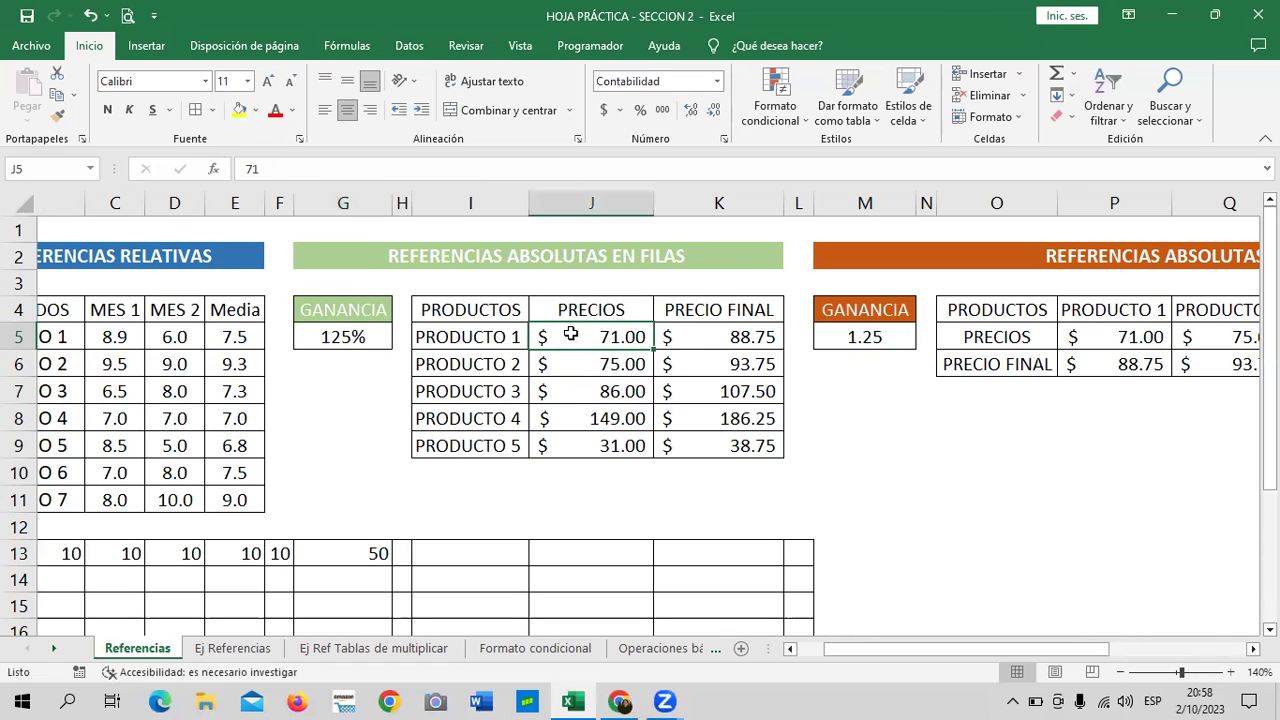
{"action": "left_click", "coordinate": [676, 336]}
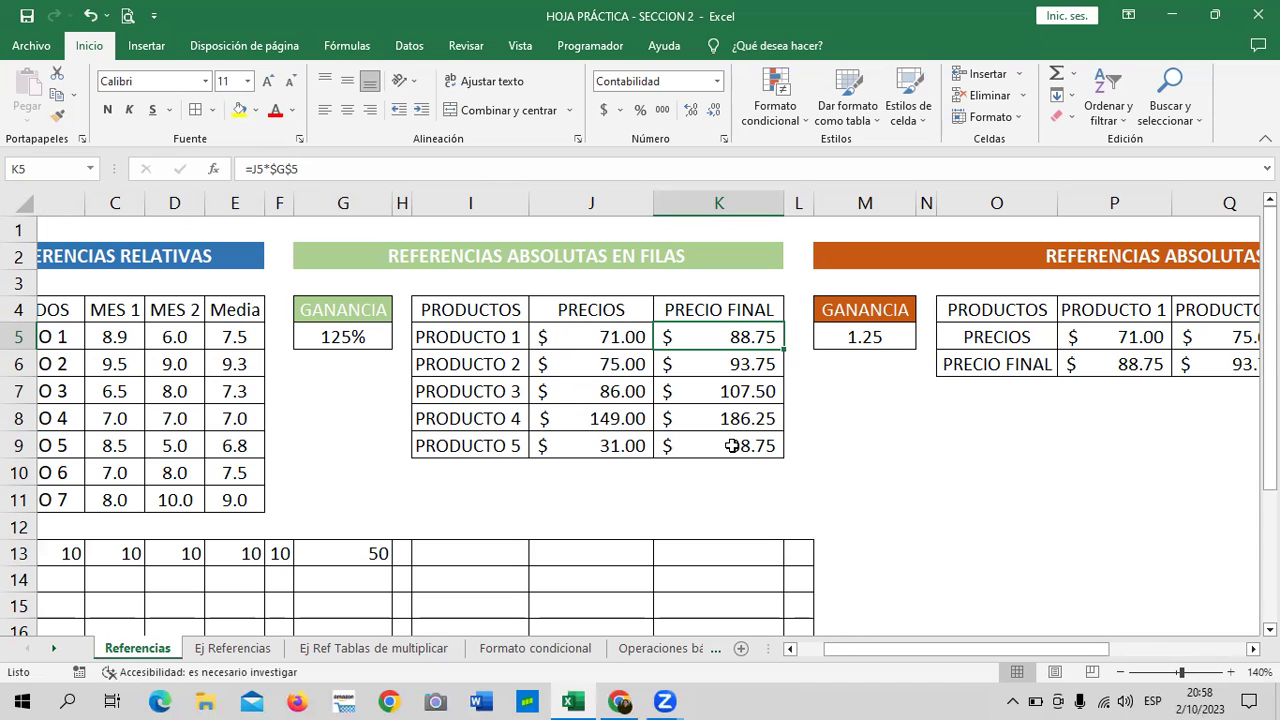
{"action": "left_click", "coordinate": [244, 650]}
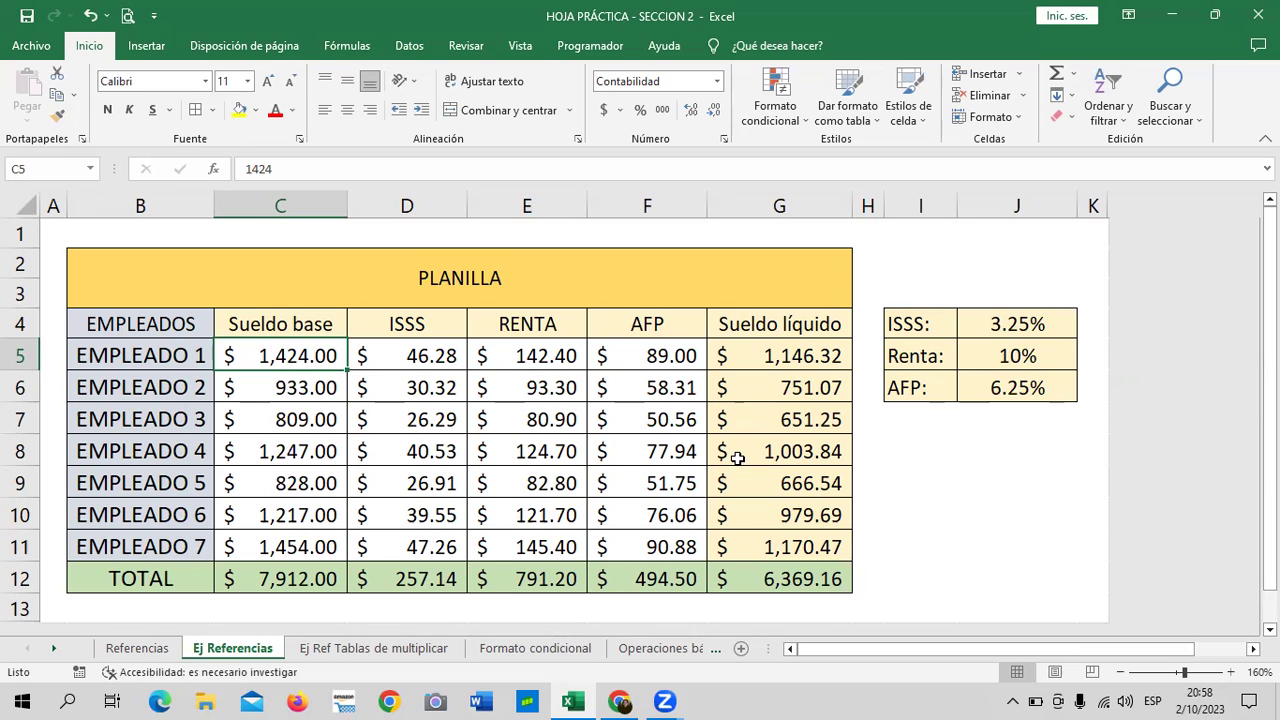
- Look at the Formato condicional sheet, then go back via Ej Referencias to Referencias
{"action": "left_click", "coordinate": [57, 650]}
{"action": "left_click", "coordinate": [57, 650]}
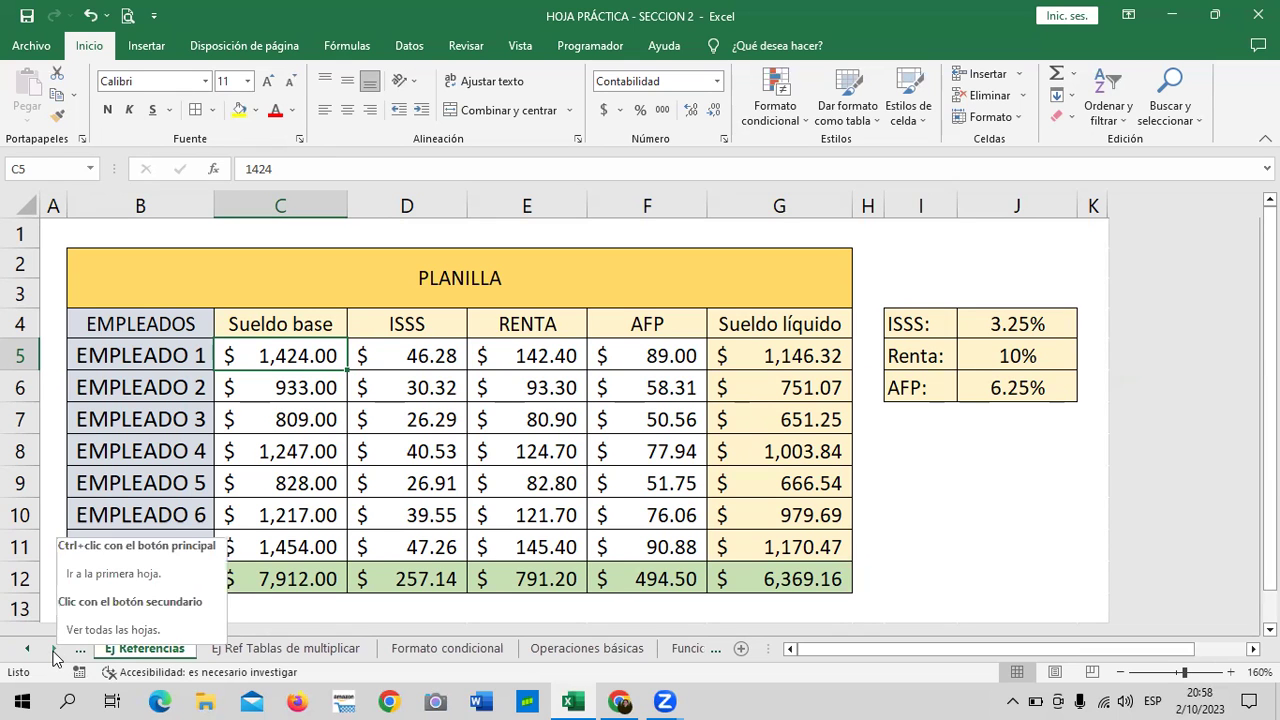
{"action": "left_click", "coordinate": [57, 650]}
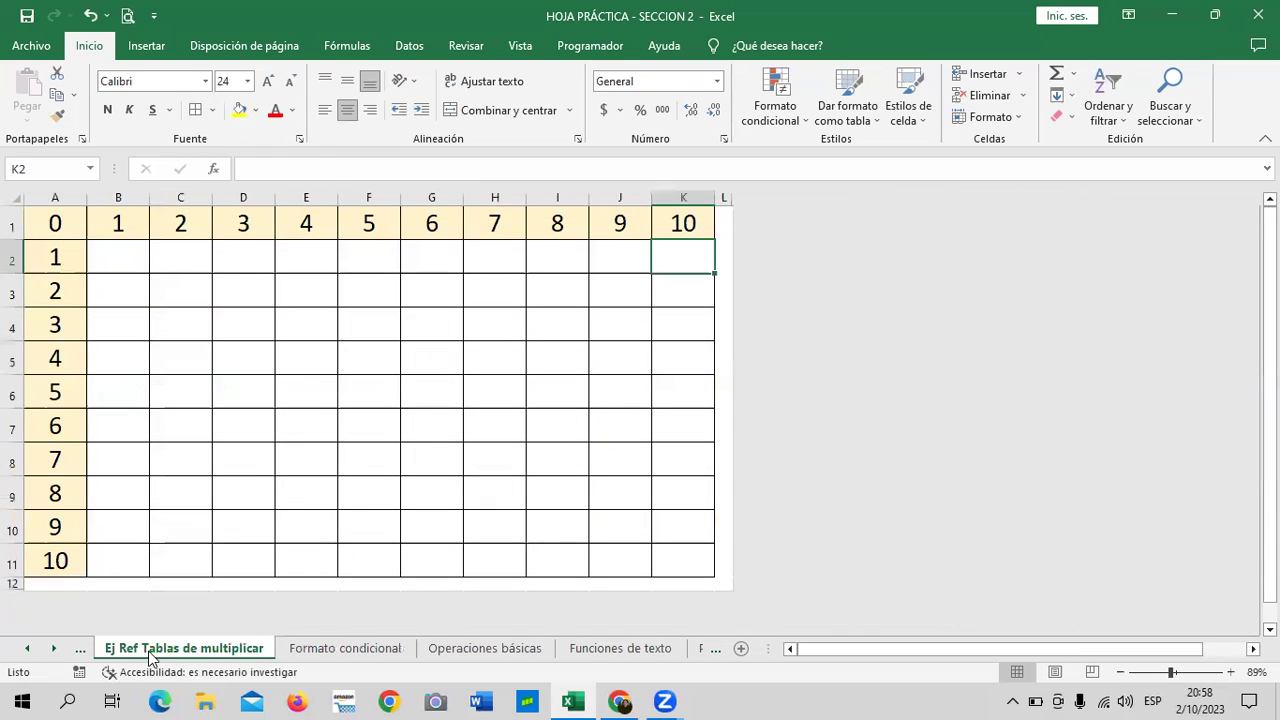
{"action": "left_click", "coordinate": [335, 649]}
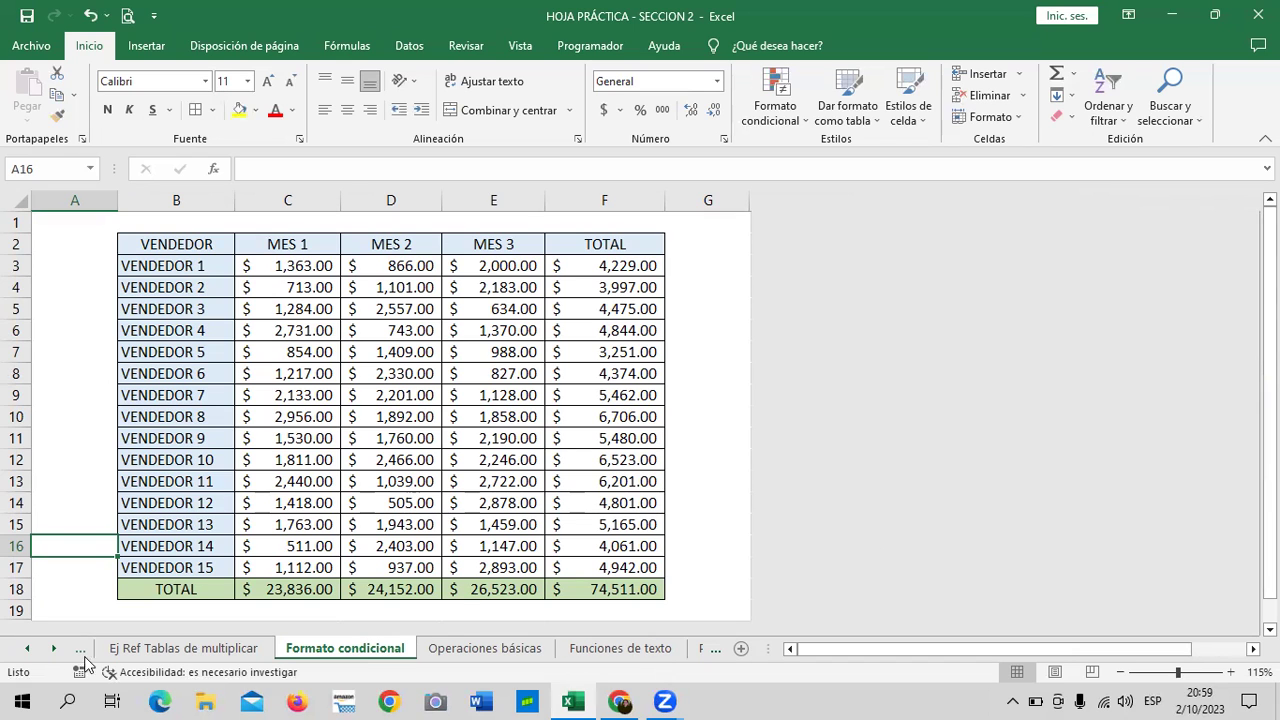
{"action": "left_click", "coordinate": [28, 648]}
{"action": "left_click", "coordinate": [28, 648]}
{"action": "left_click", "coordinate": [214, 645]}
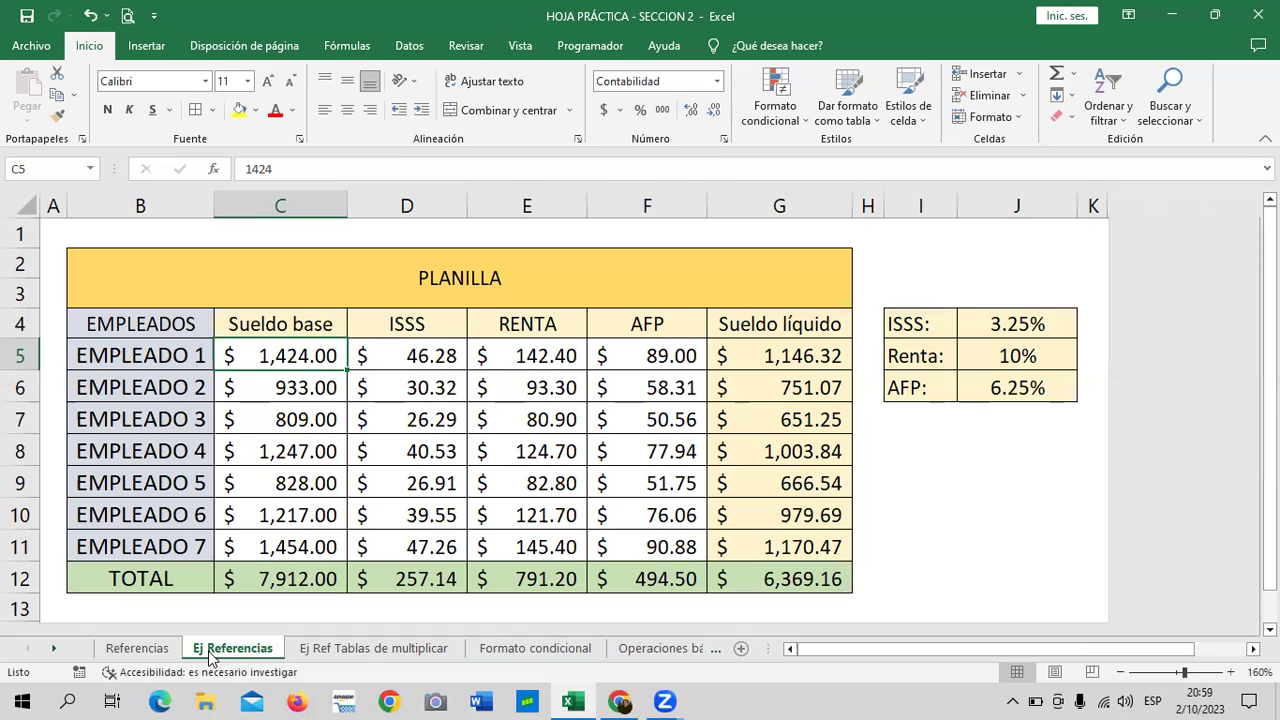
{"action": "left_click", "coordinate": [148, 651]}
- Scroll across Referencias to the REFERENCIAS ABSOLUTAS EN COLUMNAS table (88.75, 93.75, 107.5)
{"action": "scroll", "coordinate": [351, 511], "scroll_direction": "down", "scroll_amount": 3}
{"action": "scroll", "coordinate": [851, 552], "scroll_direction": "up", "scroll_amount": 3}
{"action": "left_click_drag", "start_coordinate": [861, 652], "coordinate": [888, 662]}
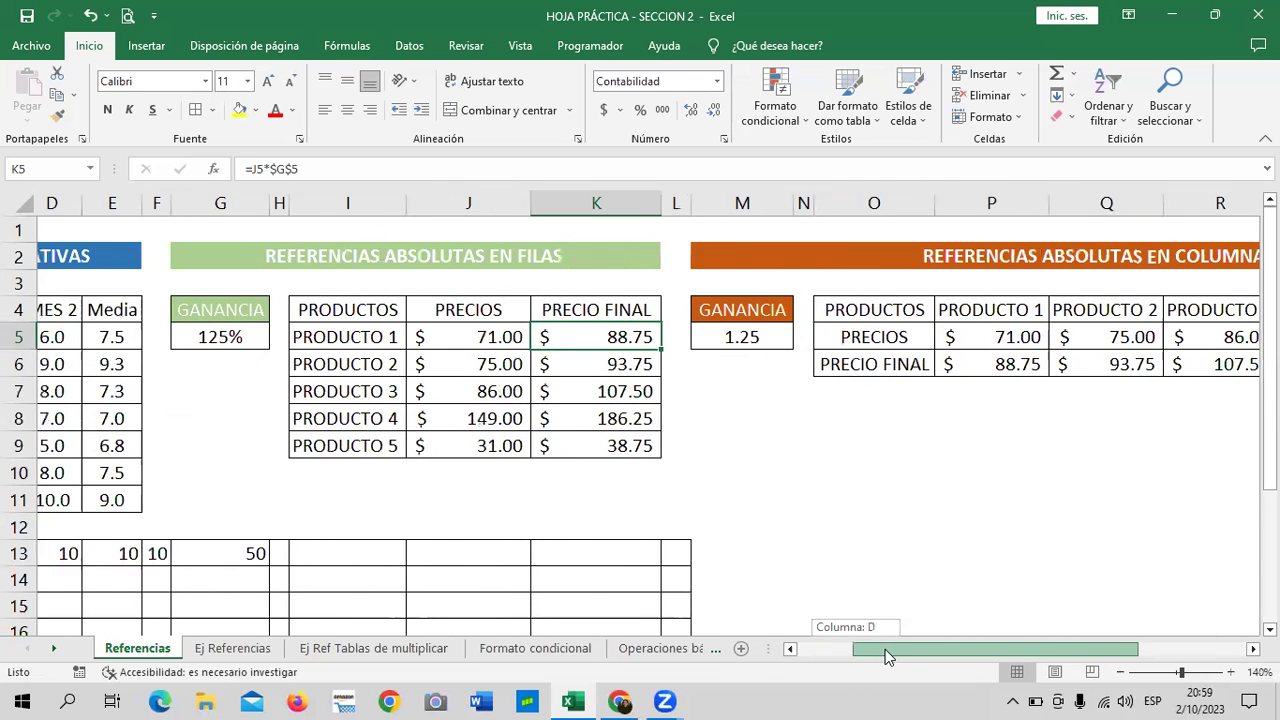
{"action": "left_click_drag", "start_coordinate": [819, 660], "coordinate": [885, 649]}
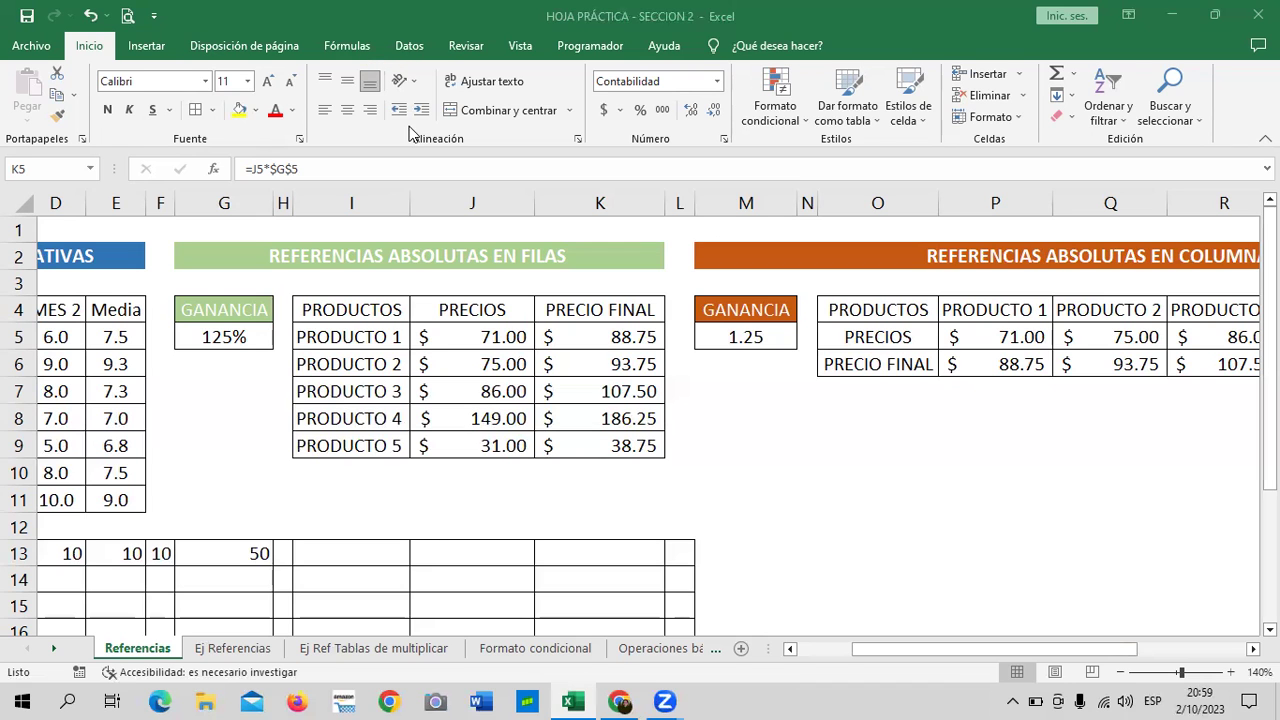
- Switch to the course page in the browser and look through the 2.5 Laboratorio
{"action": "key", "text": "alt+Tab"}
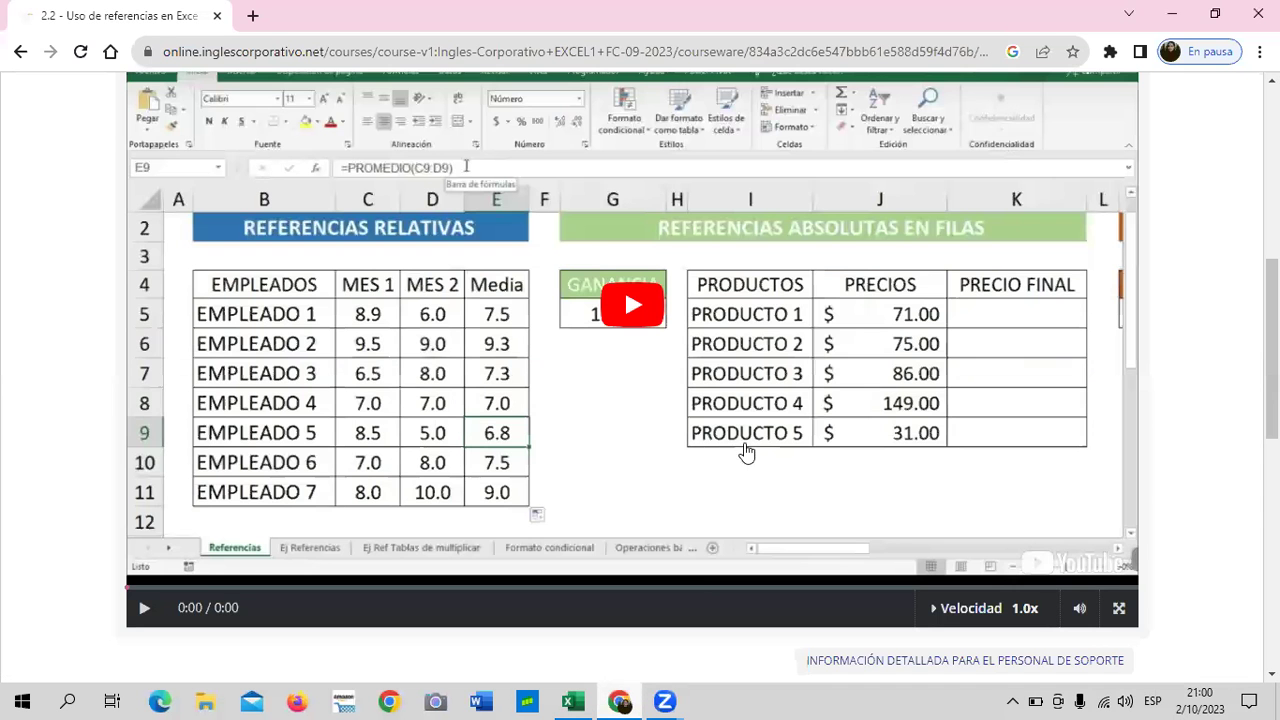
{"action": "scroll", "coordinate": [745, 453], "scroll_direction": "up", "scroll_amount": 3}
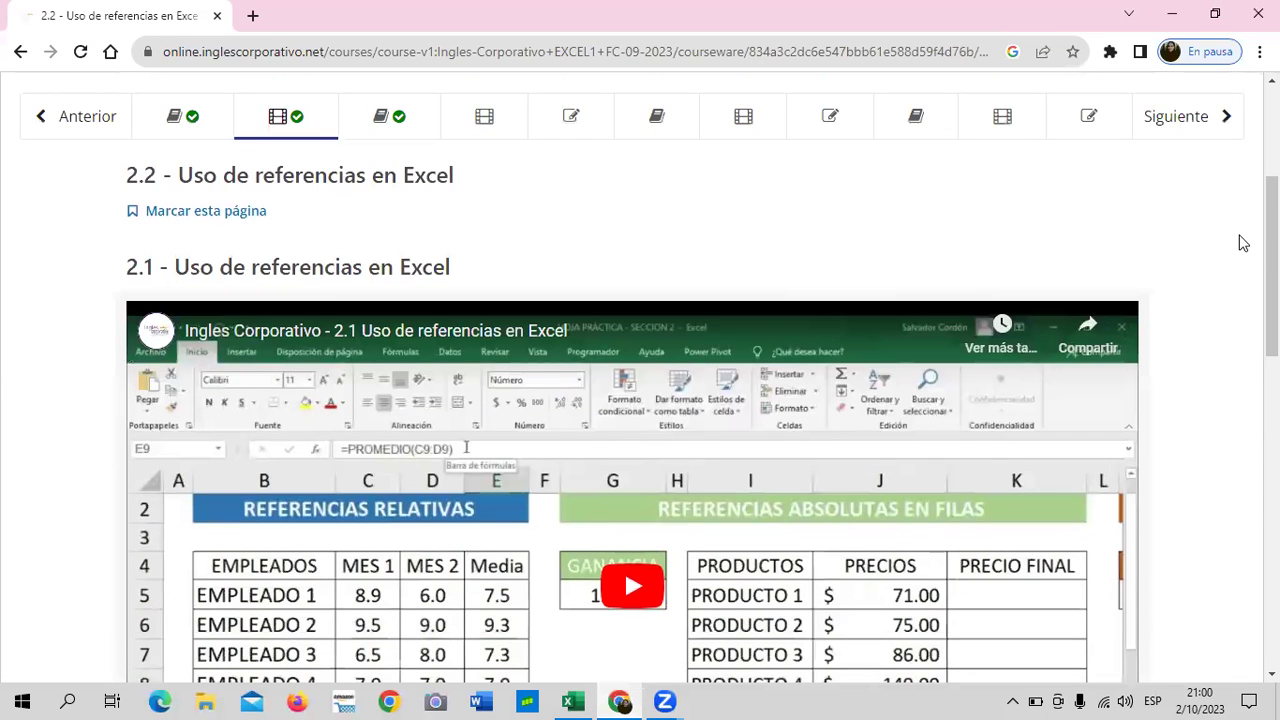
{"action": "left_click", "coordinate": [571, 116]}
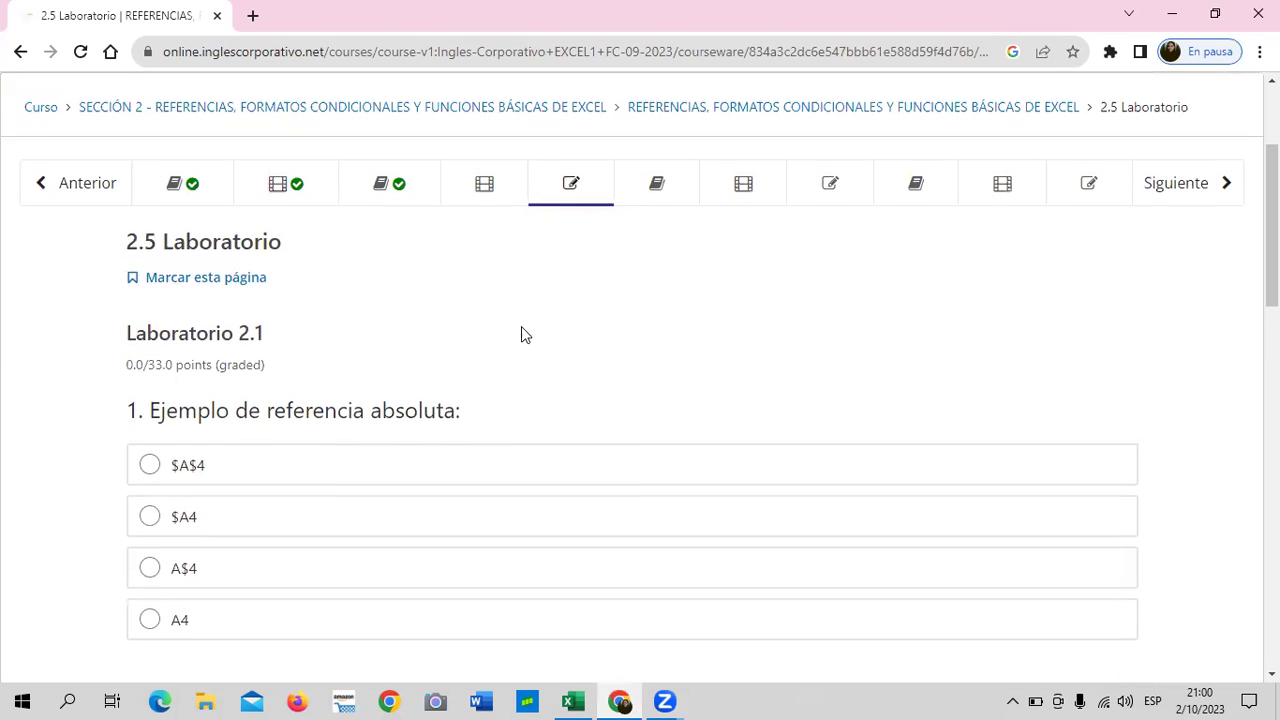
{"action": "scroll", "coordinate": [521, 334], "scroll_direction": "down", "scroll_amount": 4}
{"action": "scroll", "coordinate": [521, 334], "scroll_direction": "down", "scroll_amount": 3}
{"action": "scroll", "coordinate": [521, 326], "scroll_direction": "down", "scroll_amount": 4}
{"action": "scroll", "coordinate": [521, 326], "scroll_direction": "down", "scroll_amount": 3}
{"action": "scroll", "coordinate": [521, 328], "scroll_direction": "up", "scroll_amount": 3}
{"action": "scroll", "coordinate": [521, 330], "scroll_direction": "up", "scroll_amount": 3}
{"action": "scroll", "coordinate": [521, 330], "scroll_direction": "up", "scroll_amount": 3}
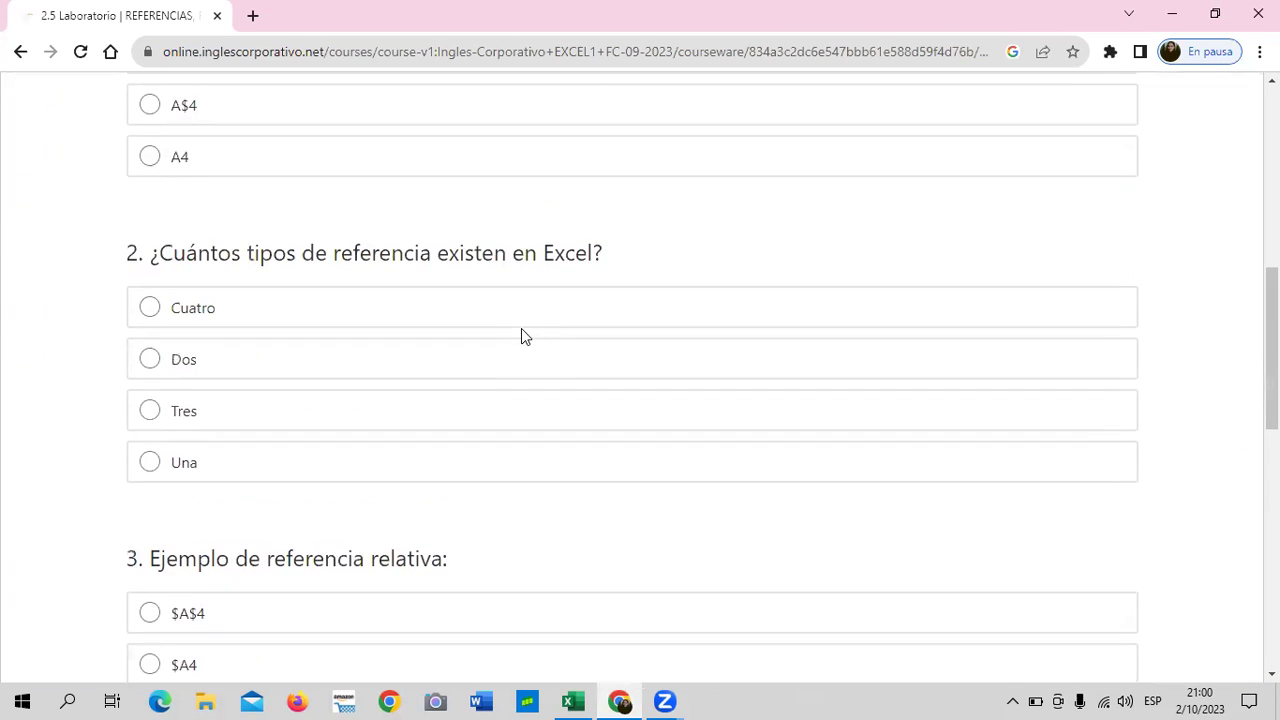
{"action": "scroll", "coordinate": [521, 330], "scroll_direction": "up", "scroll_amount": 2}
{"action": "scroll", "coordinate": [520, 335], "scroll_direction": "up", "scroll_amount": 3}
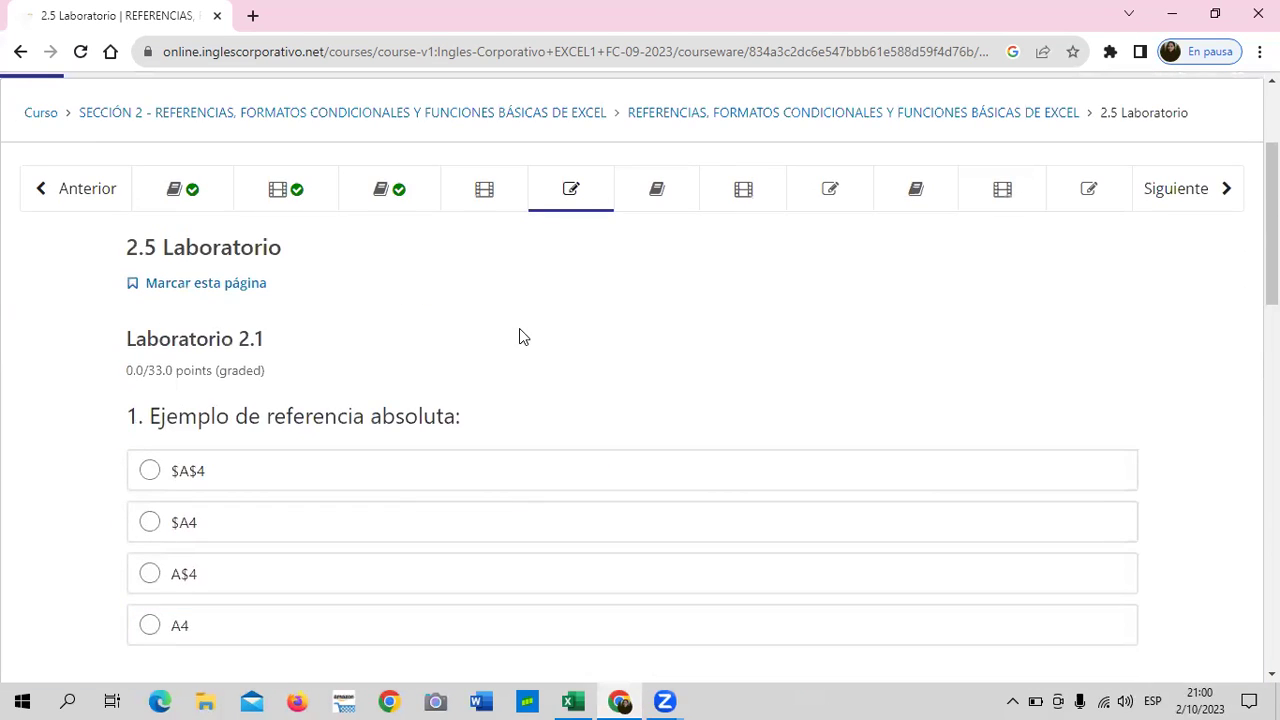
{"action": "scroll", "coordinate": [470, 320], "scroll_direction": "up", "scroll_amount": 1}
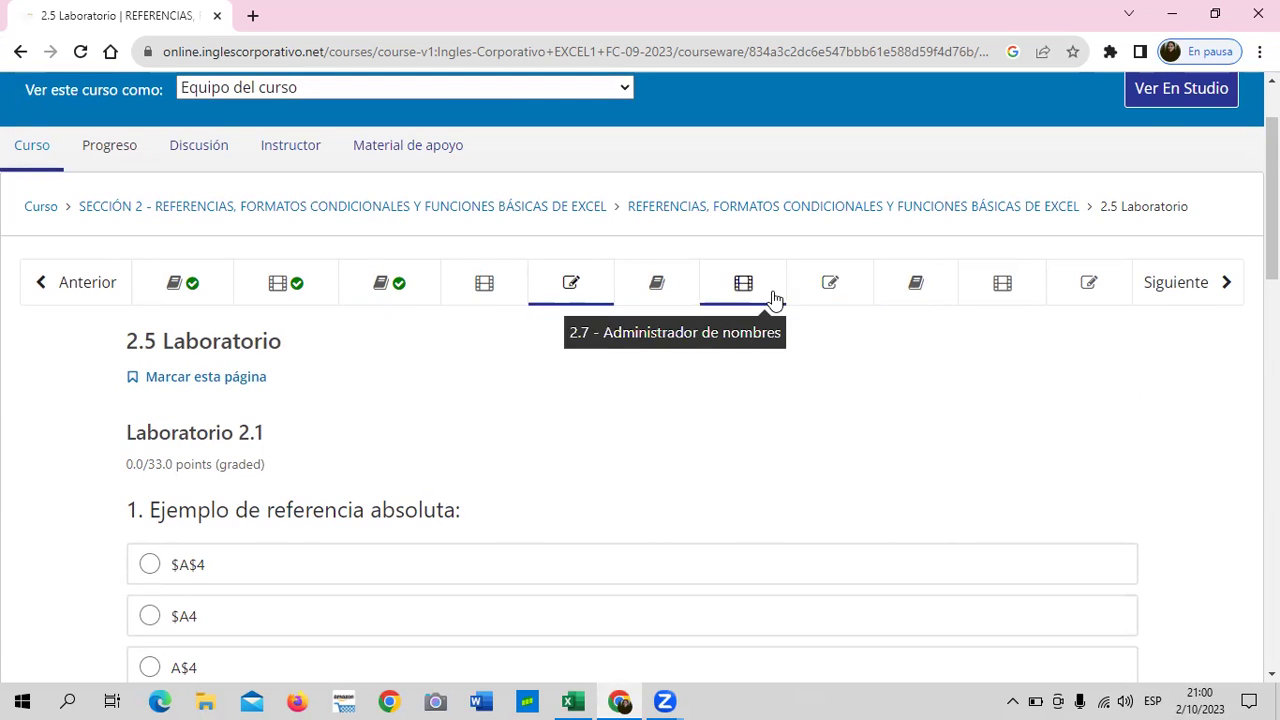
- Look through the 2.8 Laboratorio quiz
{"action": "left_click", "coordinate": [808, 287]}
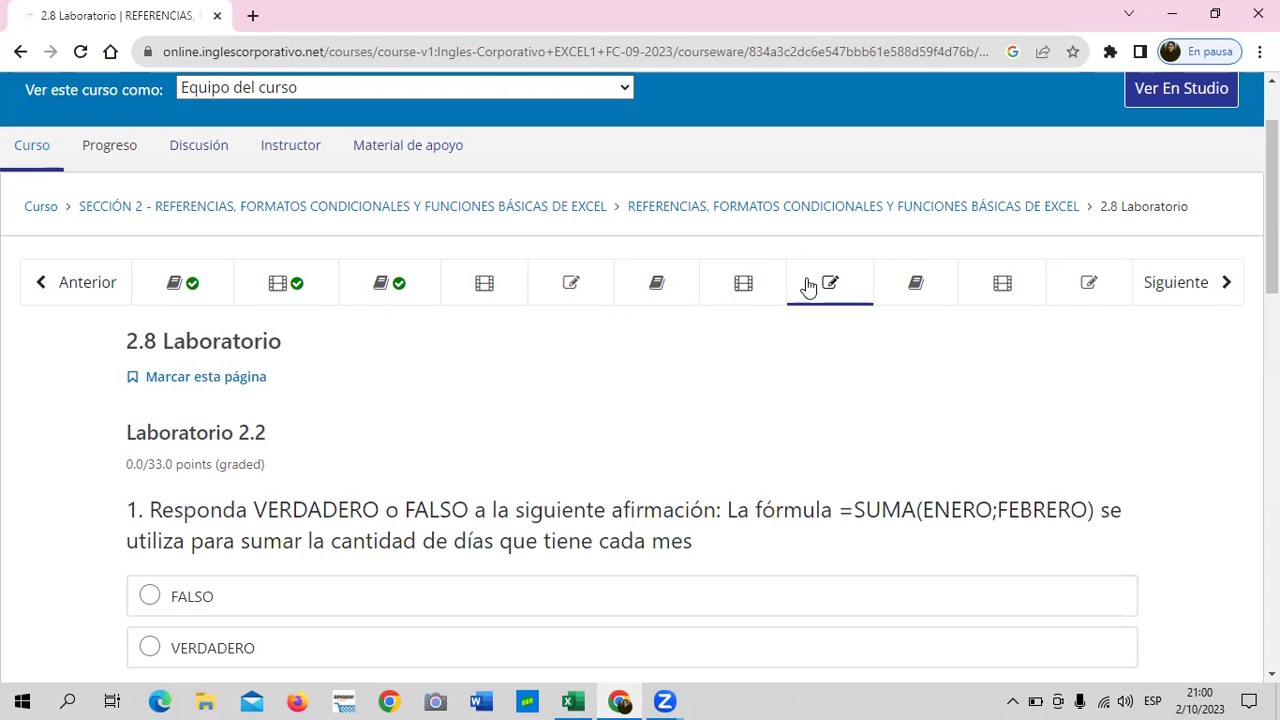
{"action": "scroll", "coordinate": [757, 341], "scroll_direction": "down", "scroll_amount": 1}
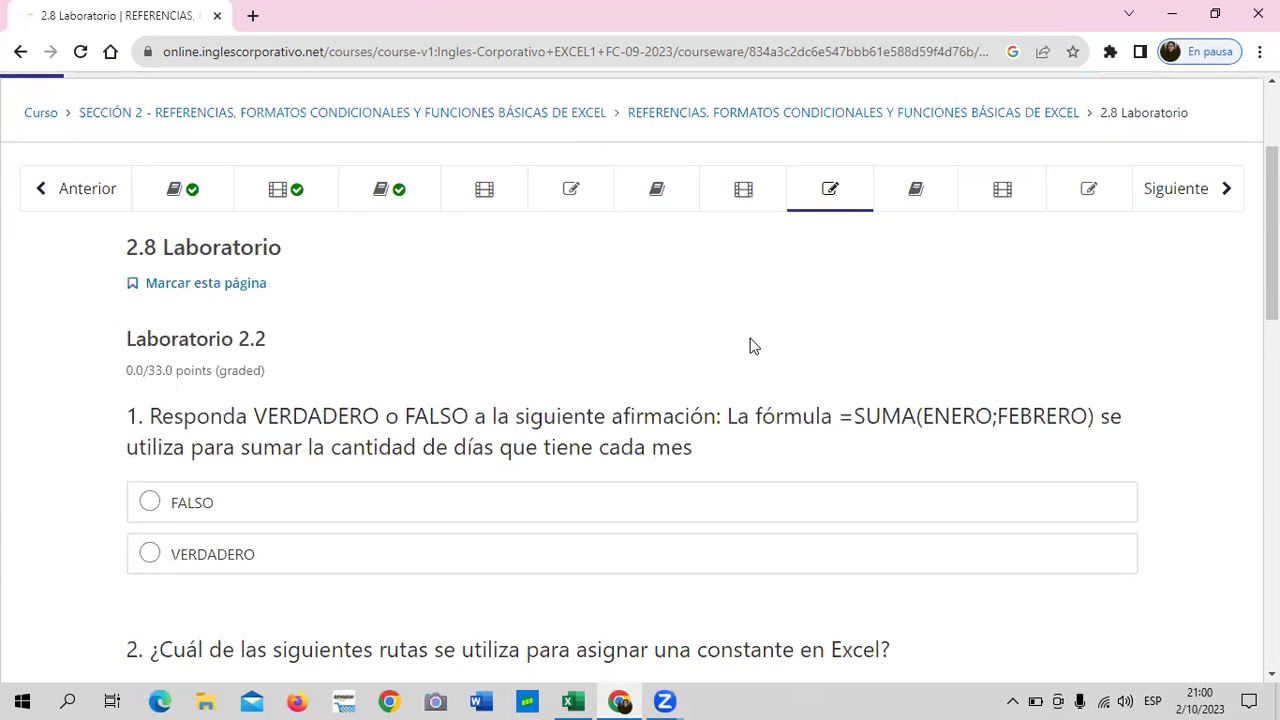
{"action": "scroll", "coordinate": [754, 346], "scroll_direction": "down", "scroll_amount": 4}
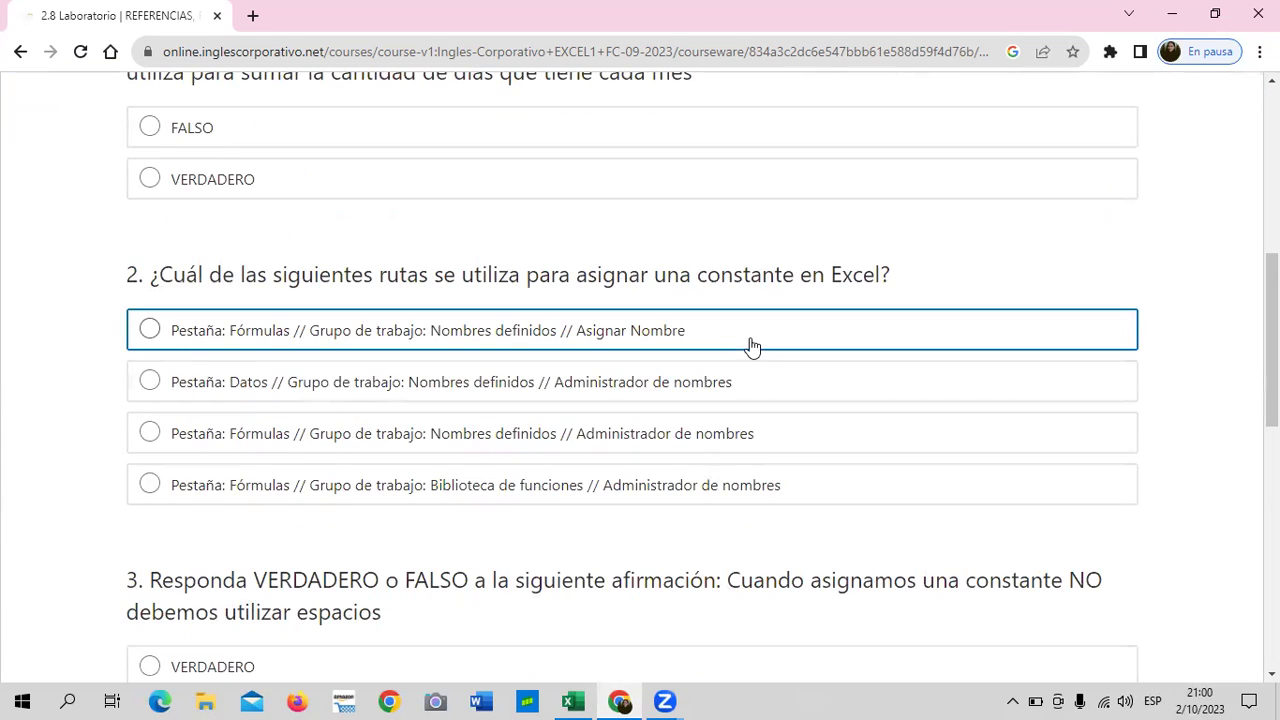
{"action": "scroll", "coordinate": [753, 345], "scroll_direction": "up", "scroll_amount": 3}
{"action": "scroll", "coordinate": [740, 370], "scroll_direction": "up", "scroll_amount": 3}
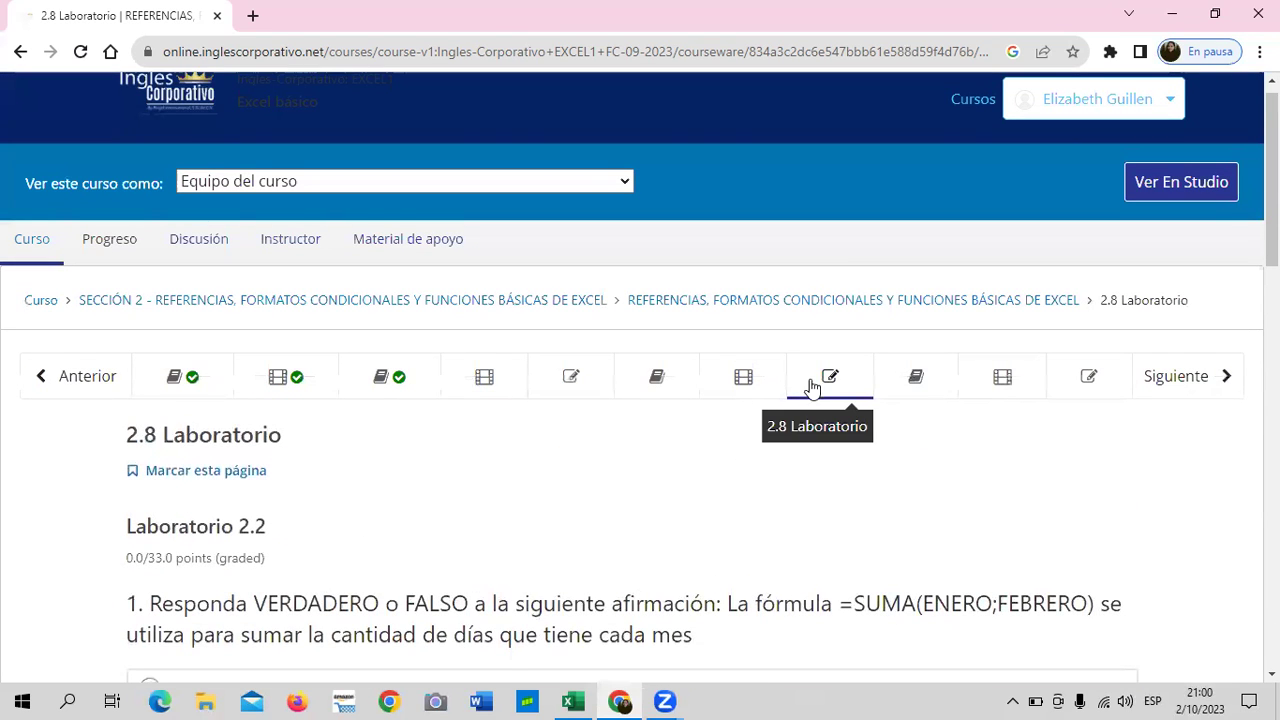
- Look through the 2.11 Laboratorio quiz, then return to the course outline
{"action": "left_click", "coordinate": [1063, 383]}
{"action": "scroll", "coordinate": [666, 452], "scroll_direction": "down", "scroll_amount": 3}
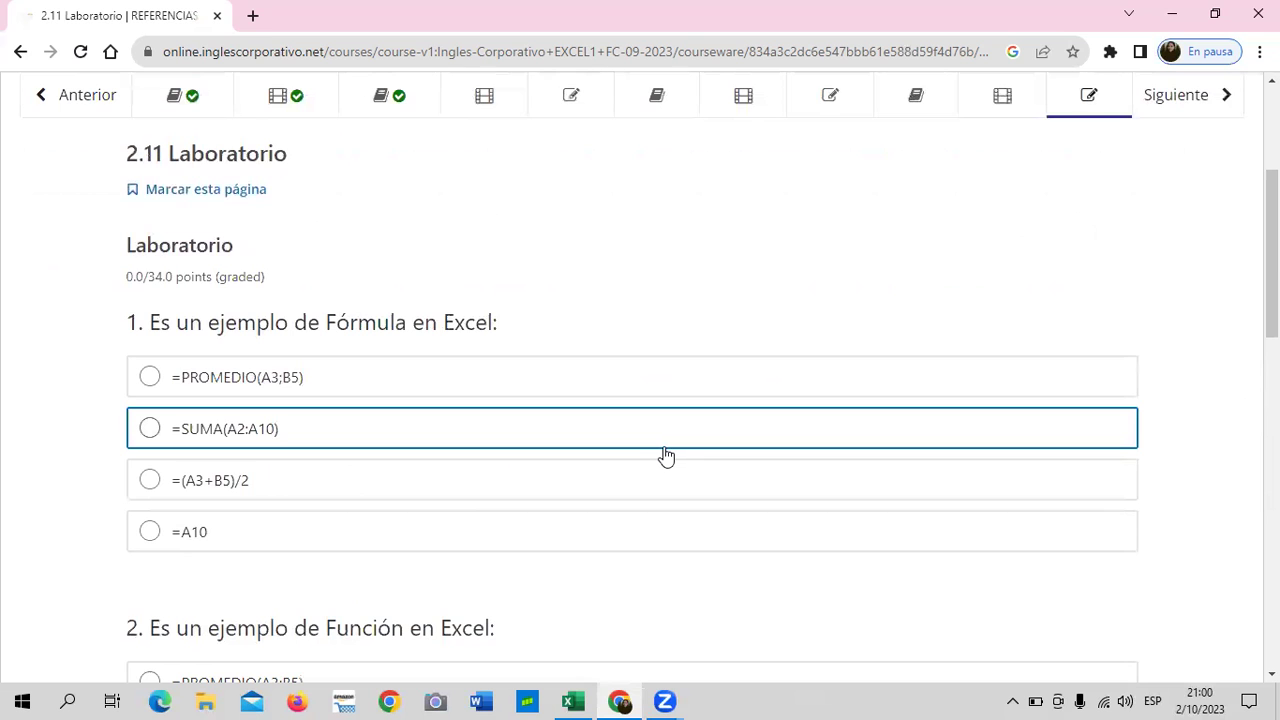
{"action": "scroll", "coordinate": [666, 455], "scroll_direction": "down", "scroll_amount": 4}
{"action": "scroll", "coordinate": [668, 456], "scroll_direction": "down", "scroll_amount": 4}
{"action": "scroll", "coordinate": [672, 459], "scroll_direction": "up", "scroll_amount": 5}
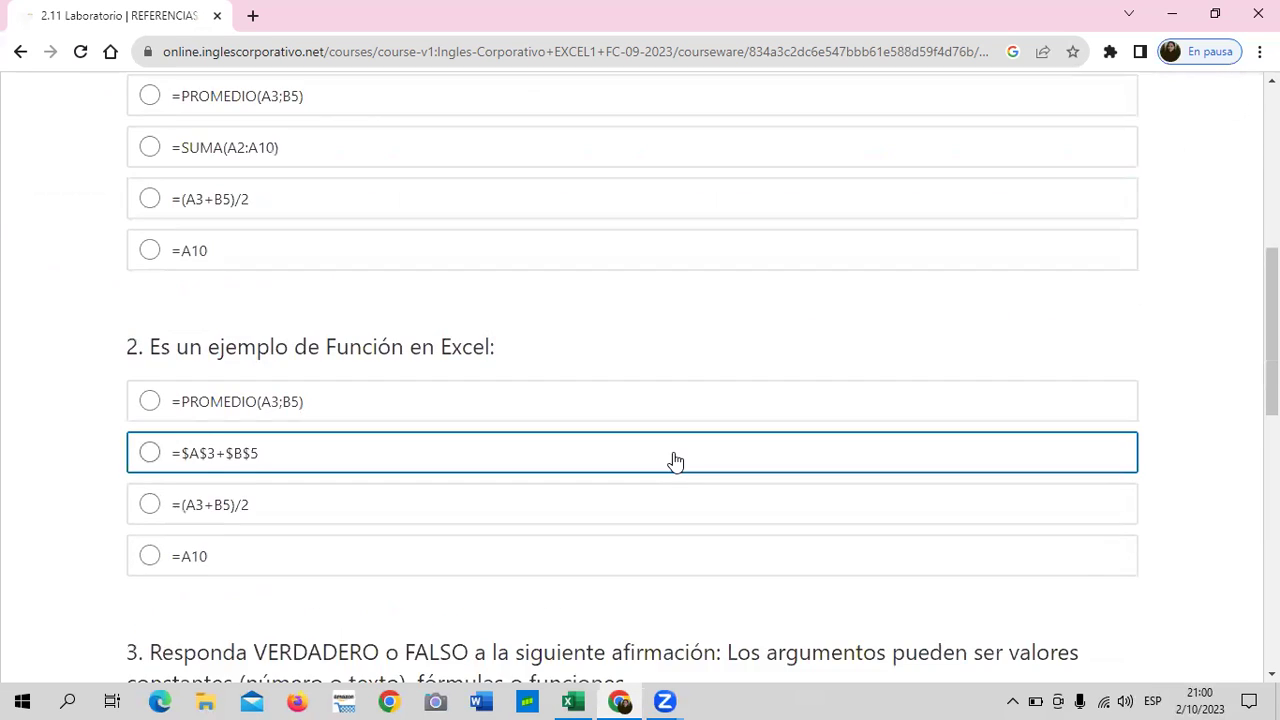
{"action": "scroll", "coordinate": [675, 461], "scroll_direction": "up", "scroll_amount": 4}
{"action": "scroll", "coordinate": [766, 497], "scroll_direction": "up", "scroll_amount": 3}
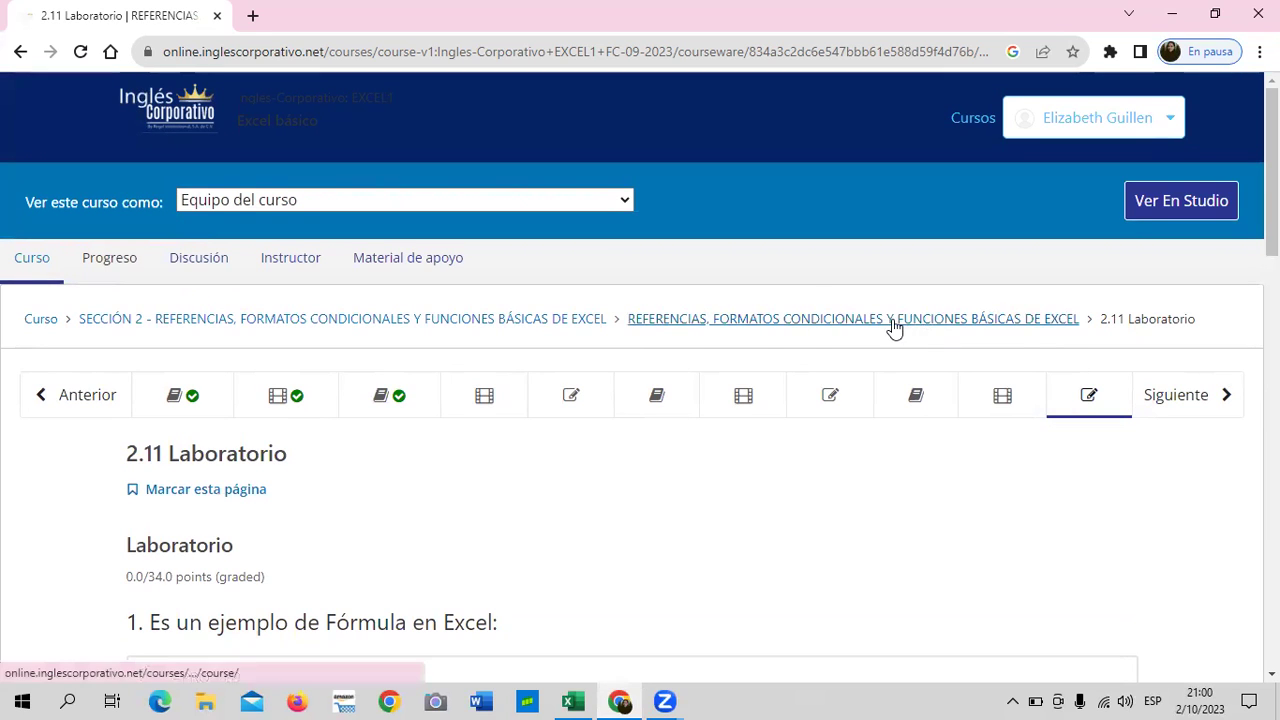
{"action": "left_click", "coordinate": [30, 322]}
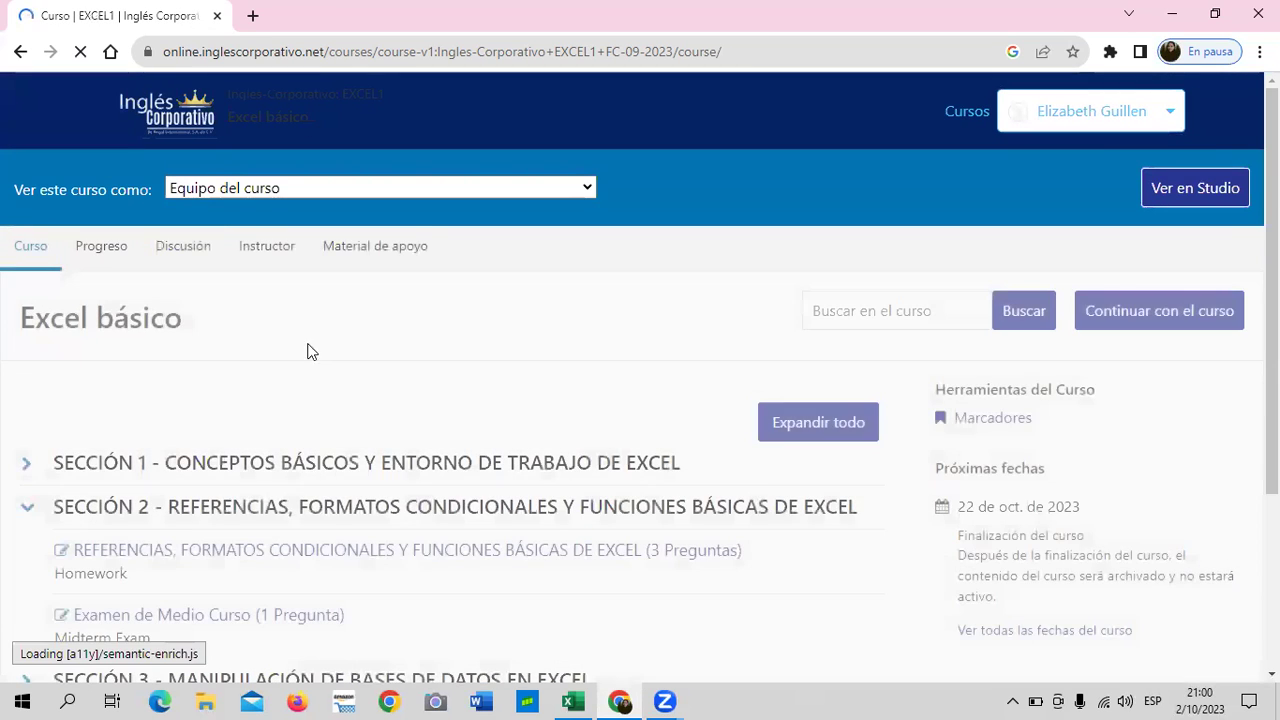
- Open the Examen de Medio Curso from the outline and scroll down through its questions
{"action": "scroll", "coordinate": [337, 437], "scroll_direction": "down", "scroll_amount": 3}
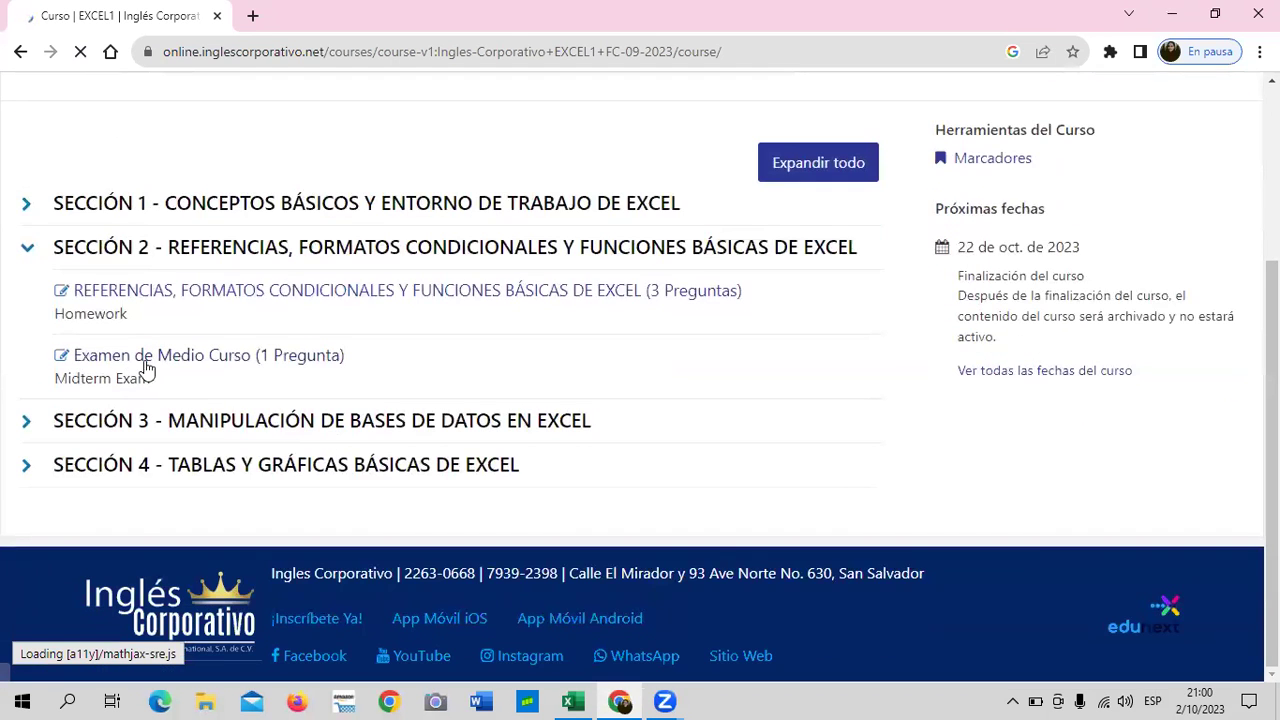
{"action": "left_click", "coordinate": [196, 358]}
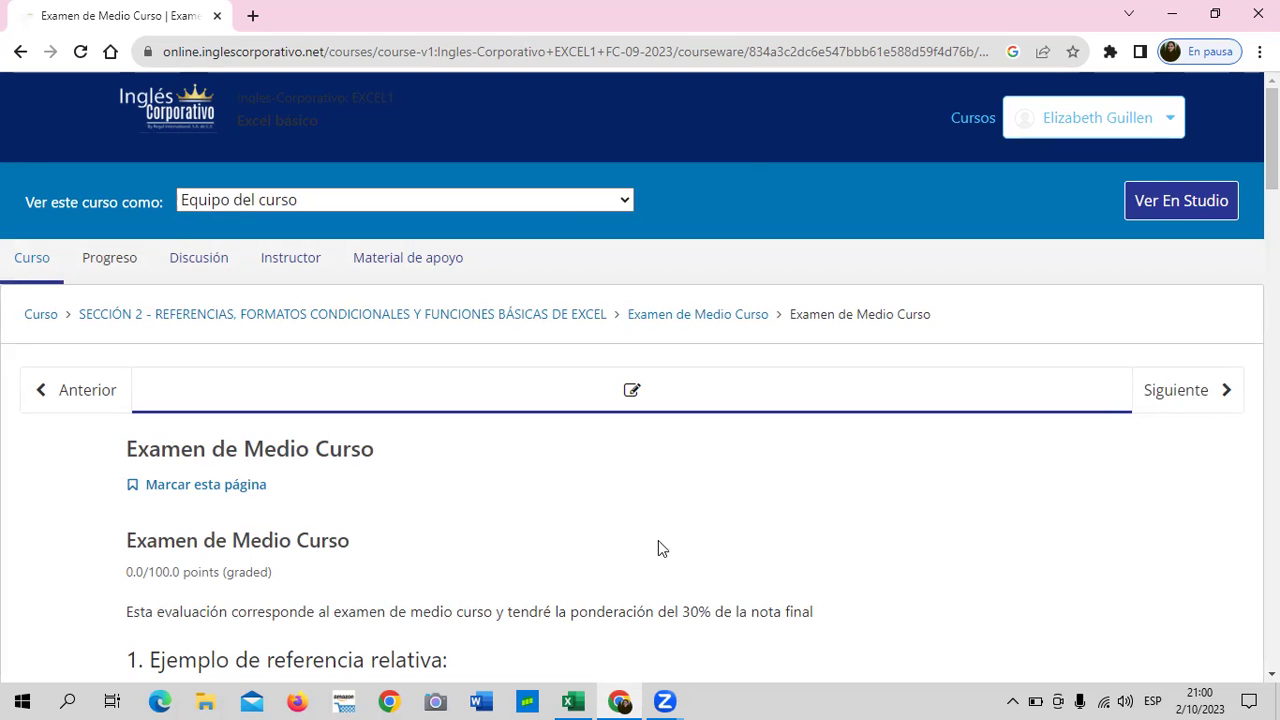
{"action": "scroll", "coordinate": [628, 512], "scroll_direction": "down", "scroll_amount": 4}
{"action": "scroll", "coordinate": [624, 504], "scroll_direction": "down", "scroll_amount": 4}
{"action": "scroll", "coordinate": [624, 504], "scroll_direction": "down", "scroll_amount": 5}
{"action": "scroll", "coordinate": [622, 512], "scroll_direction": "down", "scroll_amount": 8}
{"action": "scroll", "coordinate": [622, 512], "scroll_direction": "down", "scroll_amount": 7}
{"action": "scroll", "coordinate": [623, 511], "scroll_direction": "down", "scroll_amount": 2}
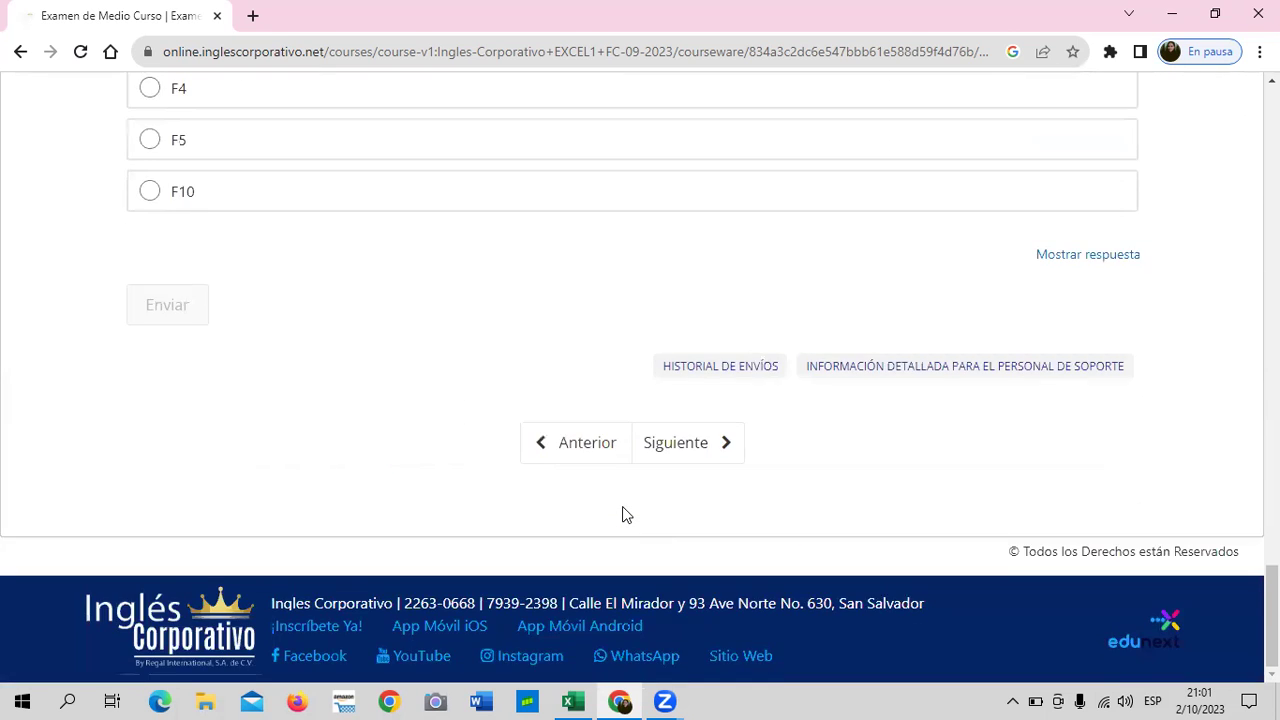
- Scroll back up to the top of the midterm exam page
{"action": "scroll", "coordinate": [623, 511], "scroll_direction": "up", "scroll_amount": 3}
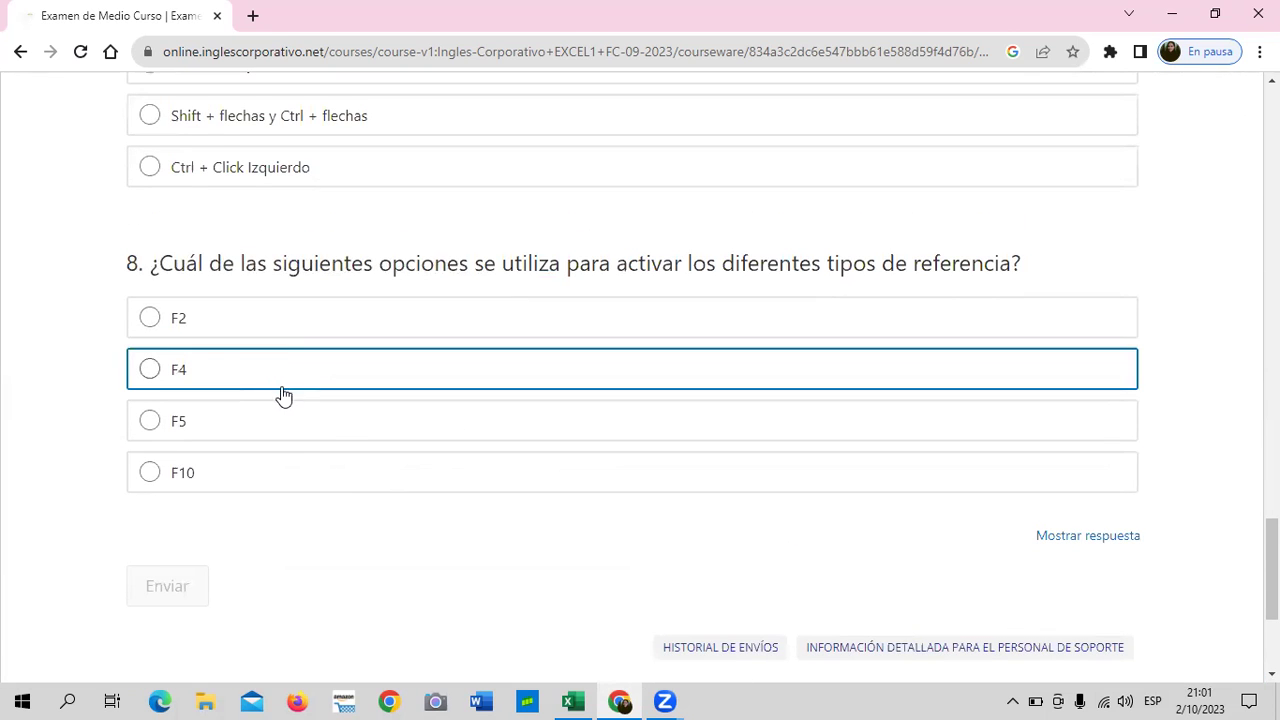
{"action": "scroll", "coordinate": [303, 437], "scroll_direction": "up", "scroll_amount": 1}
{"action": "scroll", "coordinate": [305, 438], "scroll_direction": "up", "scroll_amount": 4}
{"action": "scroll", "coordinate": [305, 438], "scroll_direction": "up", "scroll_amount": 3}
{"action": "scroll", "coordinate": [306, 437], "scroll_direction": "up", "scroll_amount": 5}
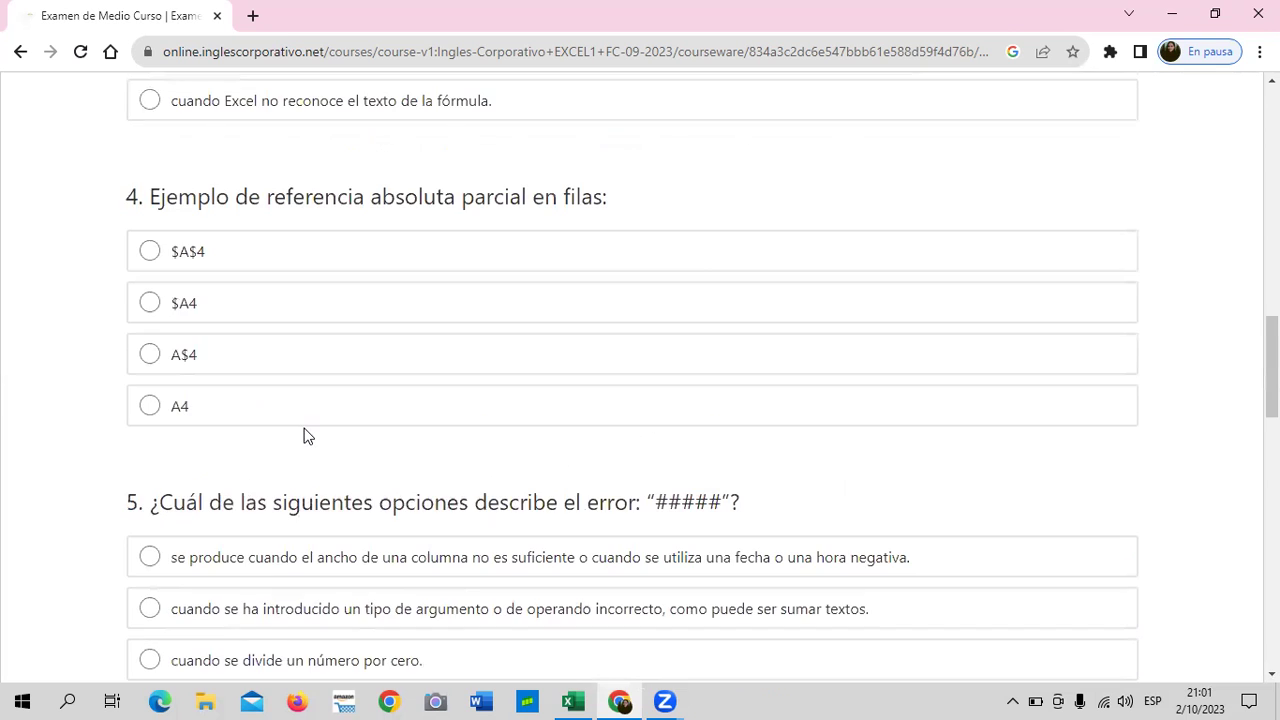
{"action": "scroll", "coordinate": [306, 436], "scroll_direction": "up", "scroll_amount": 4}
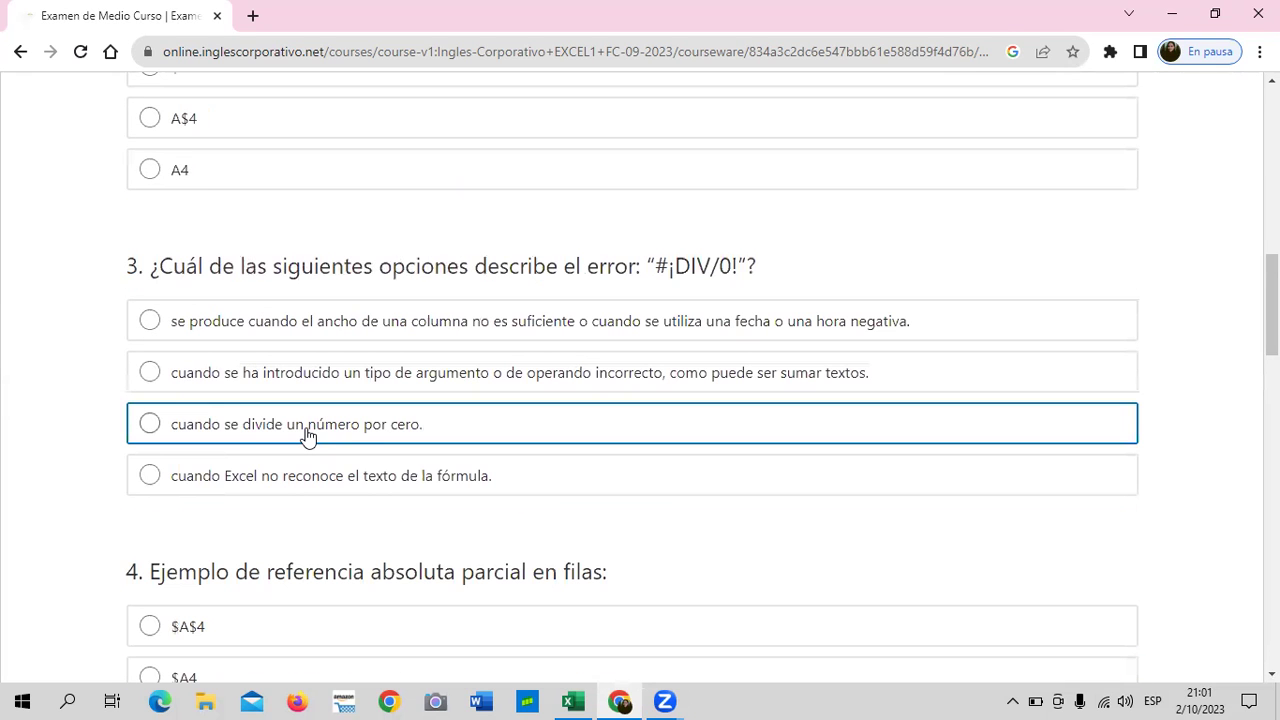
{"action": "scroll", "coordinate": [550, 495], "scroll_direction": "up", "scroll_amount": 4}
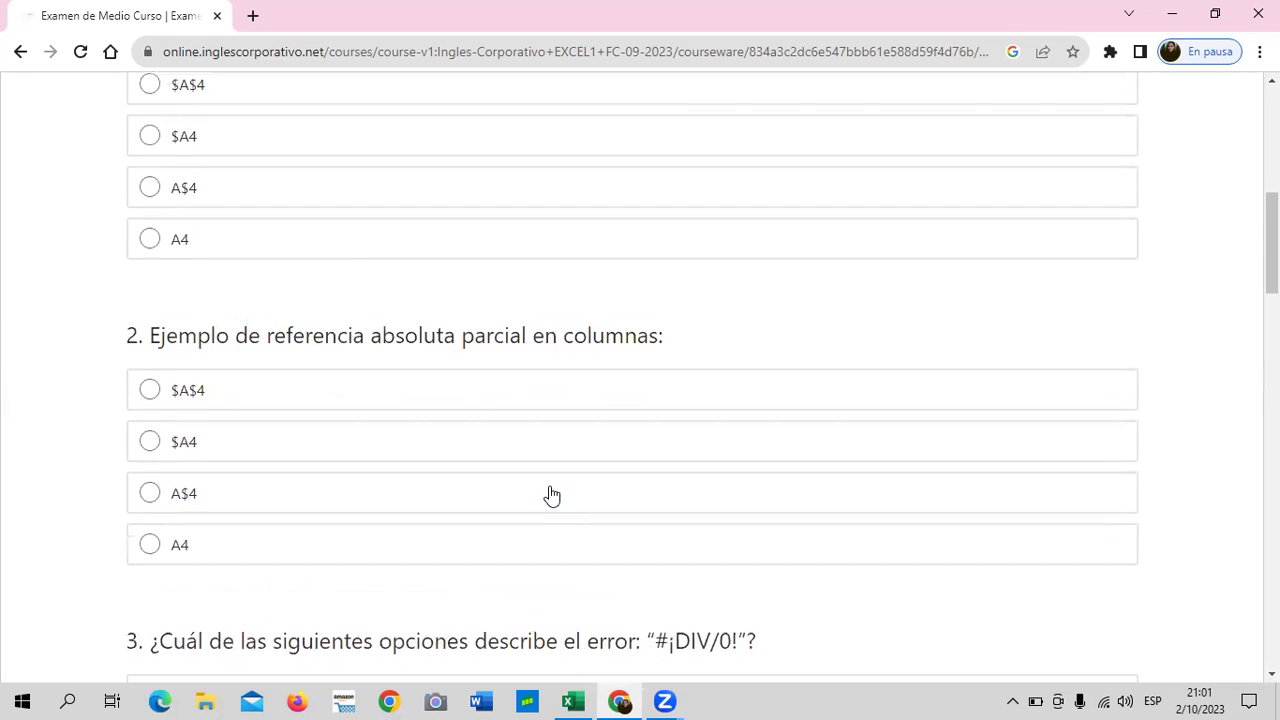
{"action": "scroll", "coordinate": [551, 495], "scroll_direction": "up", "scroll_amount": 2}
{"action": "scroll", "coordinate": [551, 493], "scroll_direction": "up", "scroll_amount": 3}
{"action": "scroll", "coordinate": [550, 490], "scroll_direction": "up", "scroll_amount": 2}
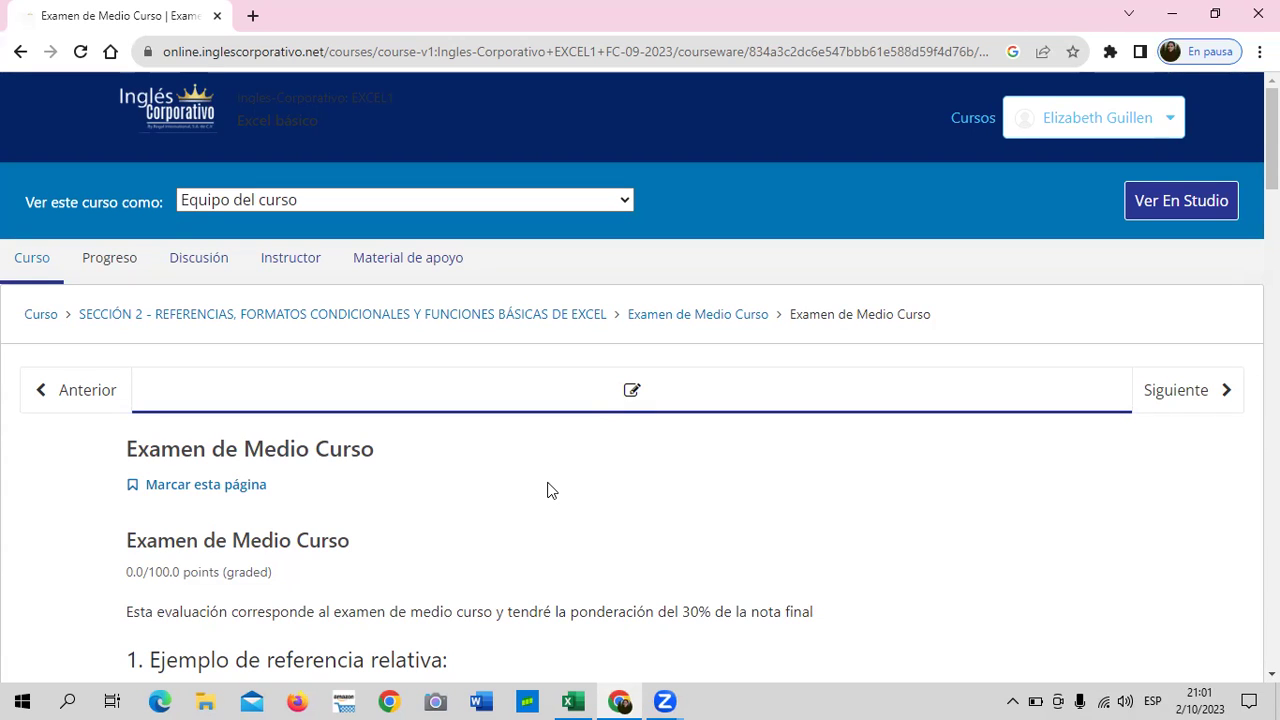
{"action": "left_click", "coordinate": [297, 701]}
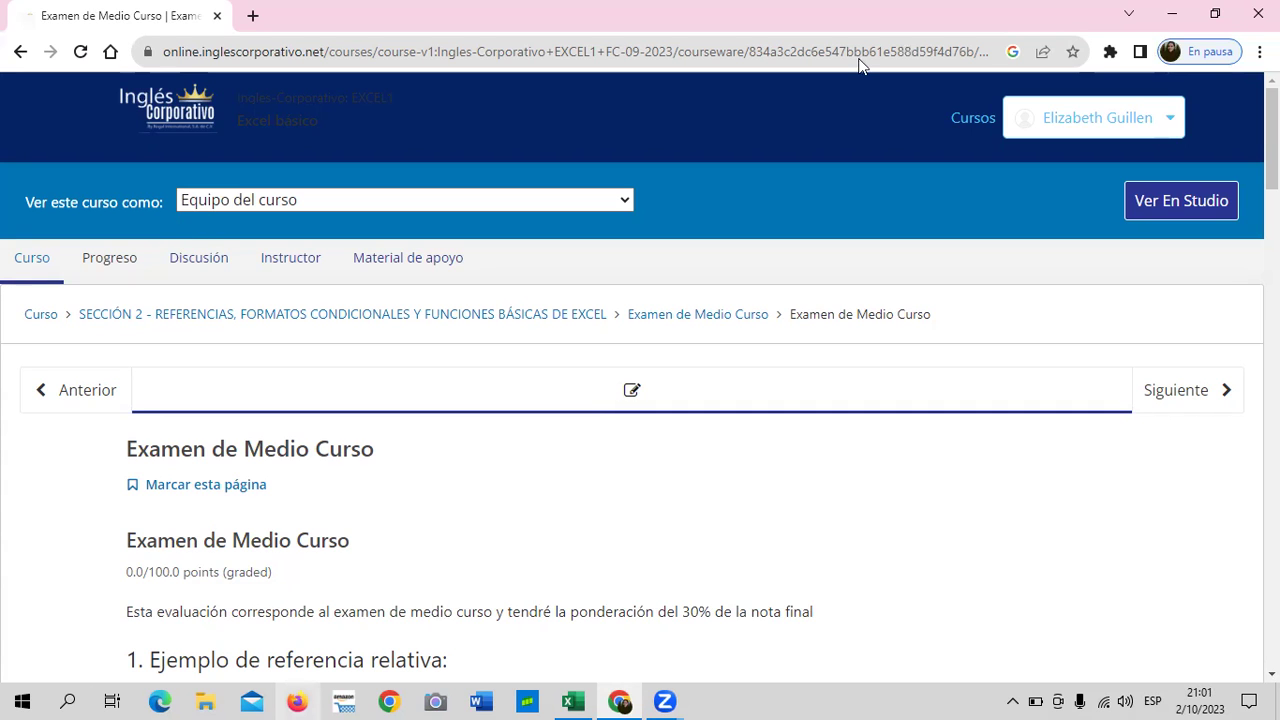